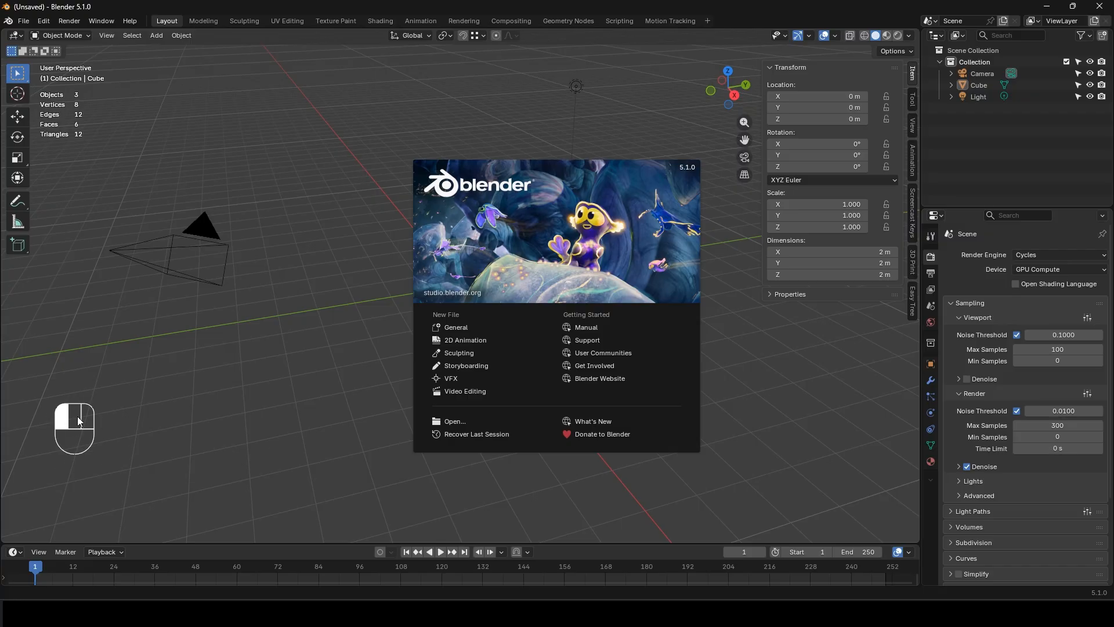
Step: Close the startup splash screen
click(390, 258)
click(423, 180)
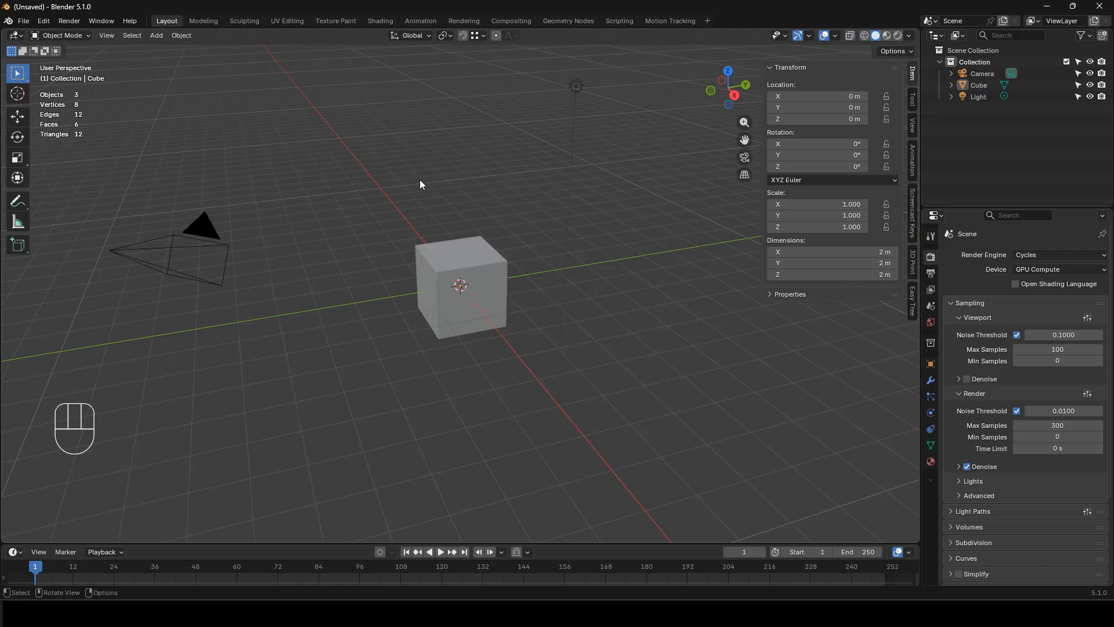
right_click(411, 174)
key(g)
key(z)
key(s)
click(224, 253)
key(x)
click(224, 253)
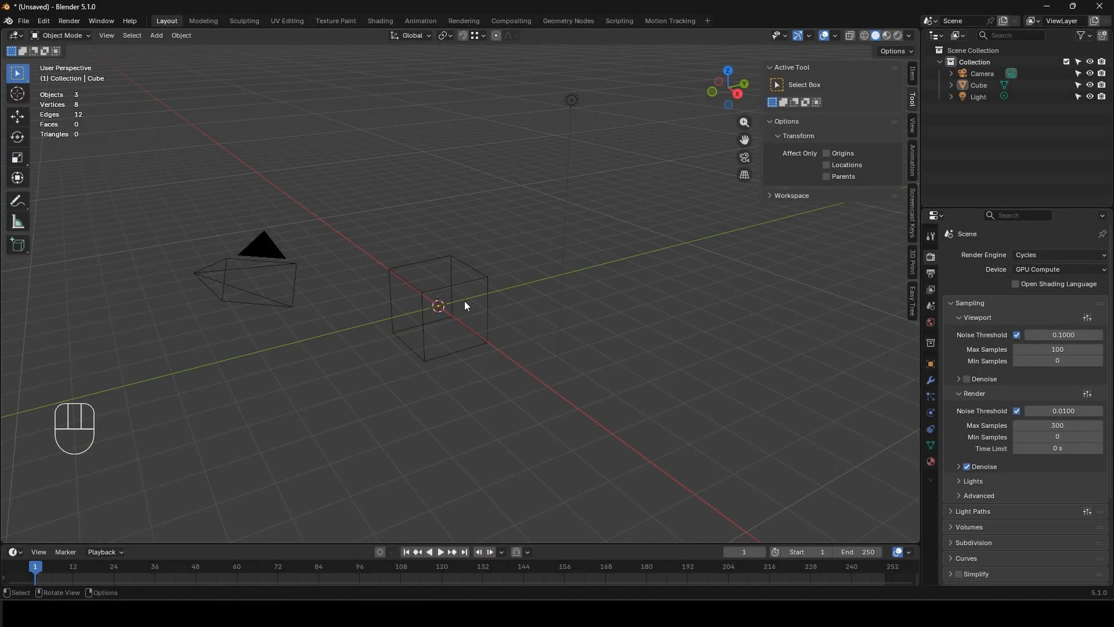
Step: Enter Edit Mode on the faceless cube and fill its top face from two opposite top edges
click(490, 293)
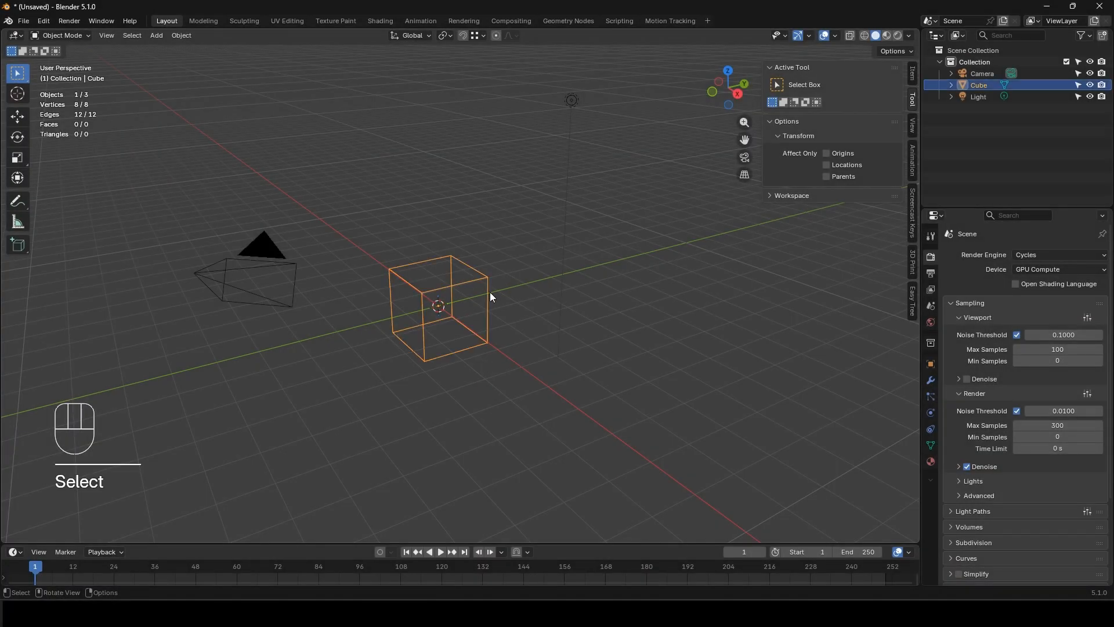
key(Tab)
mouse_move(489, 292)
middle_down()
mouse_move(479, 323)
mouse_move(516, 320)
mouse_move(475, 301)
middle_up()
key(2)
click(398, 282)
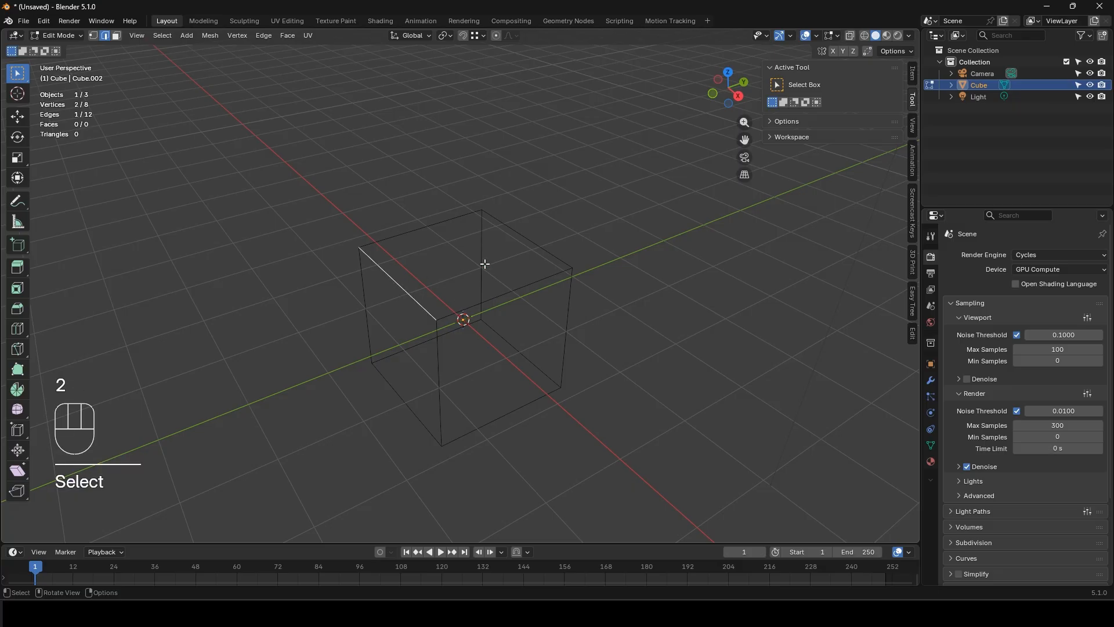
shift+click(528, 241)
key(f)
middle_drag(461, 260, 471, 292)
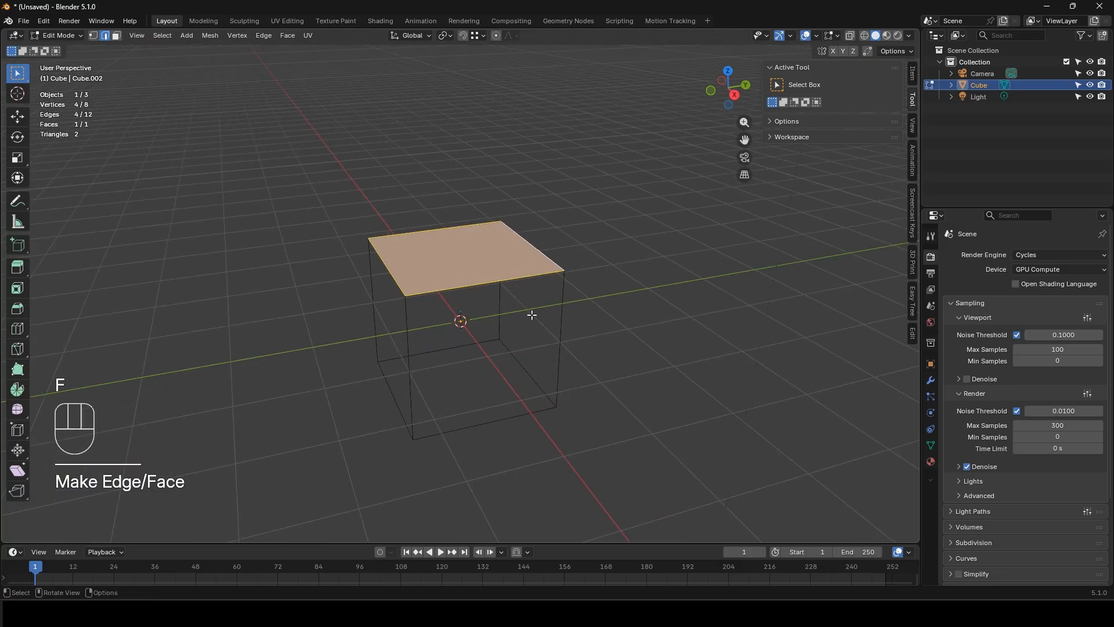
Step: Fill the cube's front side with a face made from its four corner vertices
key(1)
shift+click(563, 270)
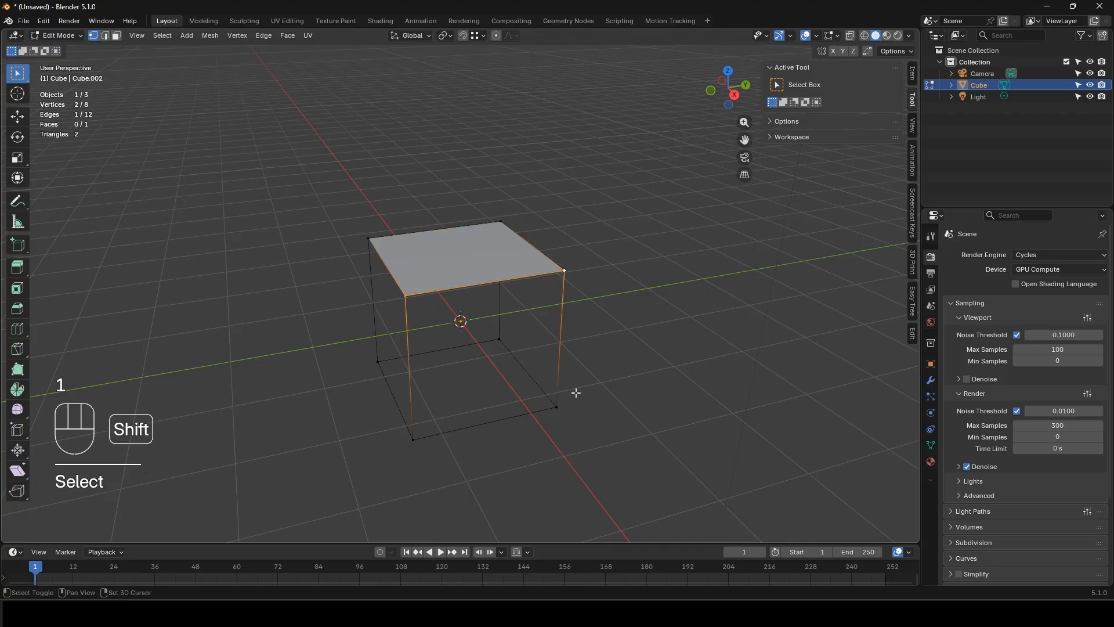
shift+click(556, 407)
shift+click(413, 440)
key(f)
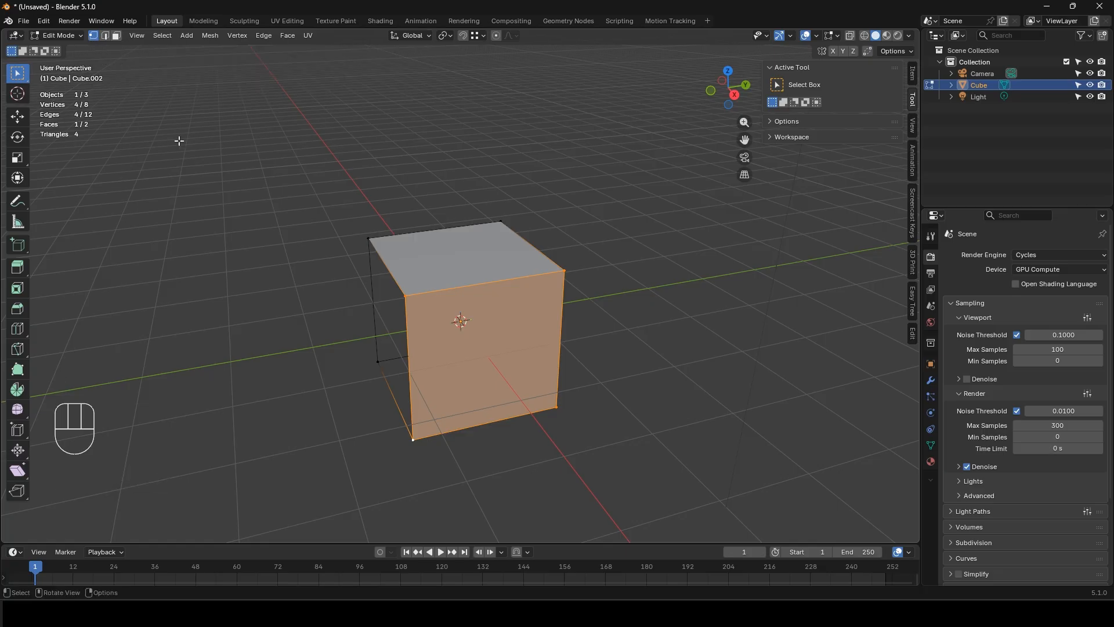
Step: In edge select mode, fill the cube's open bottom starting from the lower edge of the filled side face
key(2)
key(3)
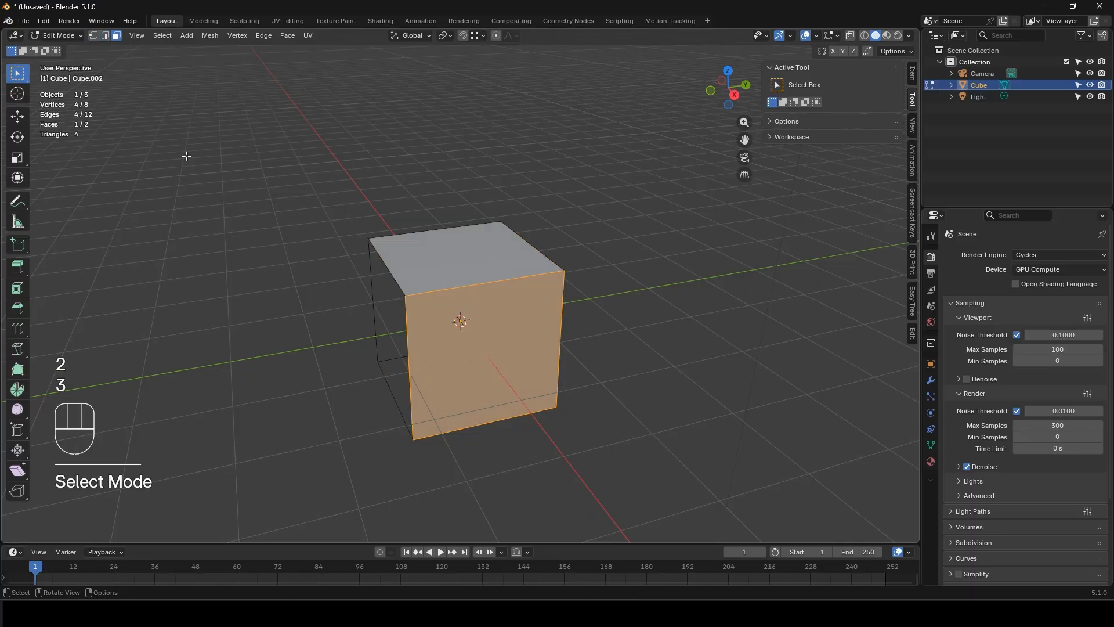
key(1)
key(2)
middle_drag(217, 183, 357, 195)
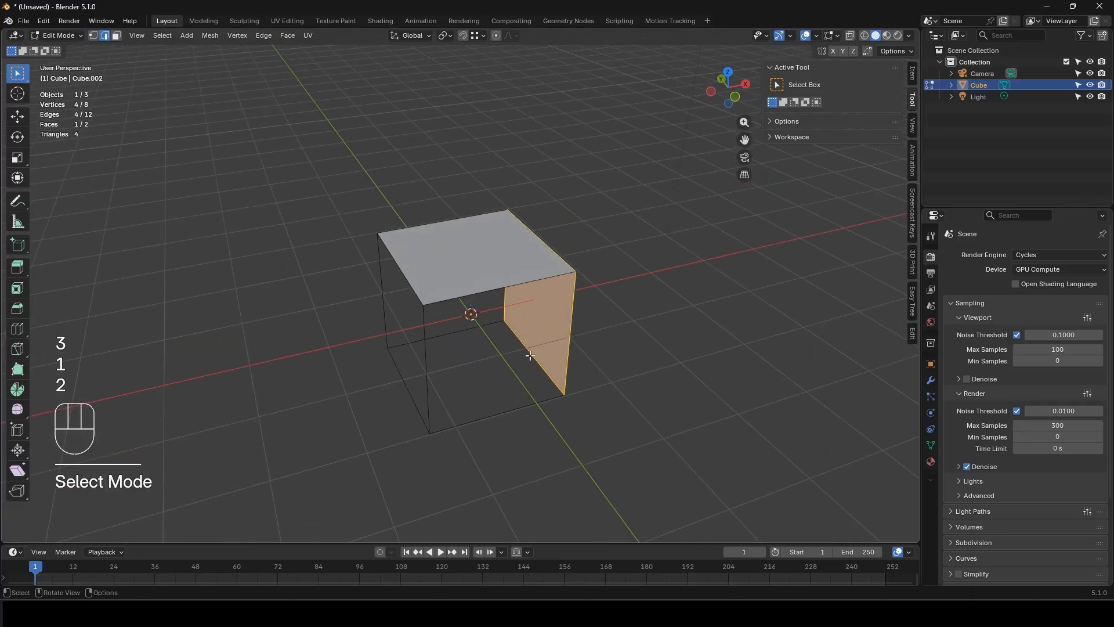
click(530, 355)
key(f)
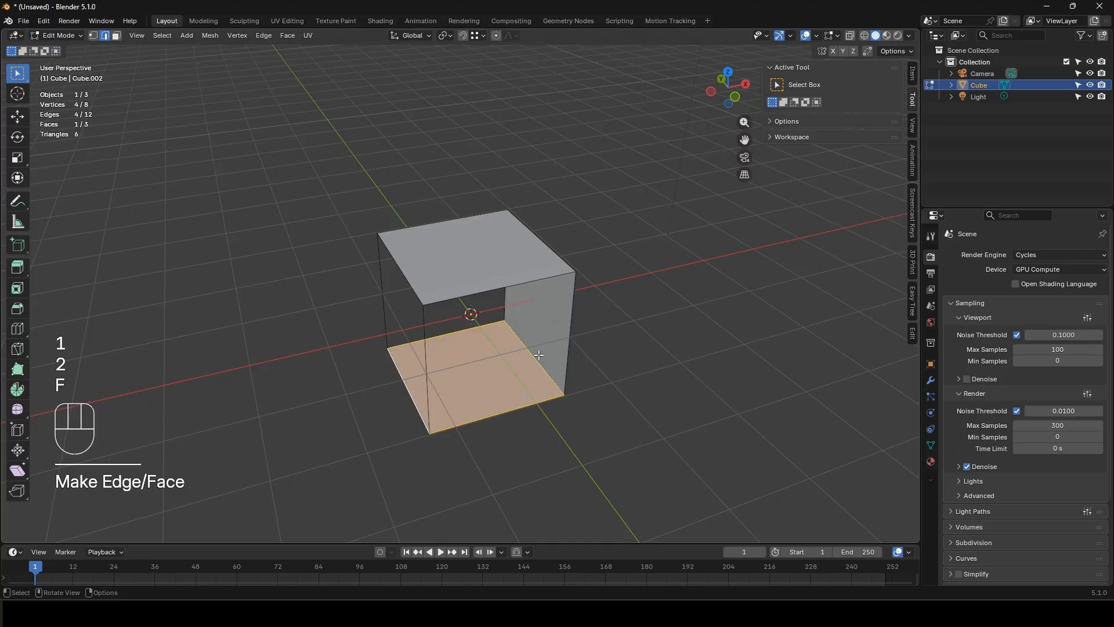
Step: Fill the cube's remaining open sides one after another, starting from a vertical edge of the existing side face
click(574, 331)
middle_drag(568, 383, 492, 336)
key(f)
key(f)
key(f)
Step: Return to Object Mode, delete the cube and add a torus mesh
key(Tab)
key(x)
click(476, 352)
key(shift+a)
mouse_move(485, 335)
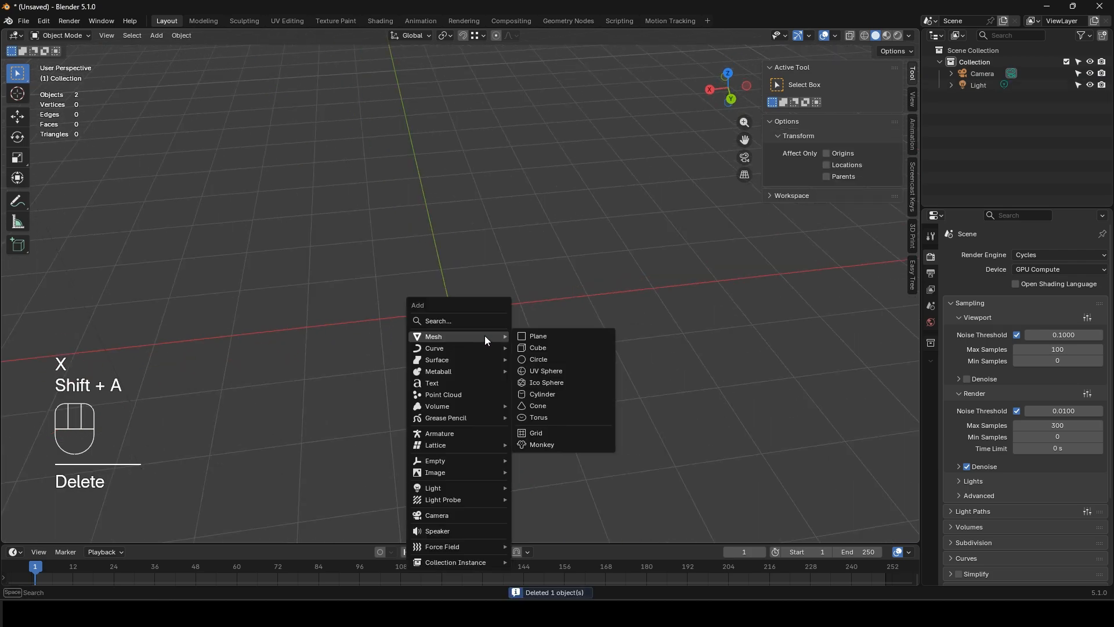
click(548, 417)
Step: In face select mode, select the torus's upper outer face loop and delete only its faces, keeping the edges
key(Tab)
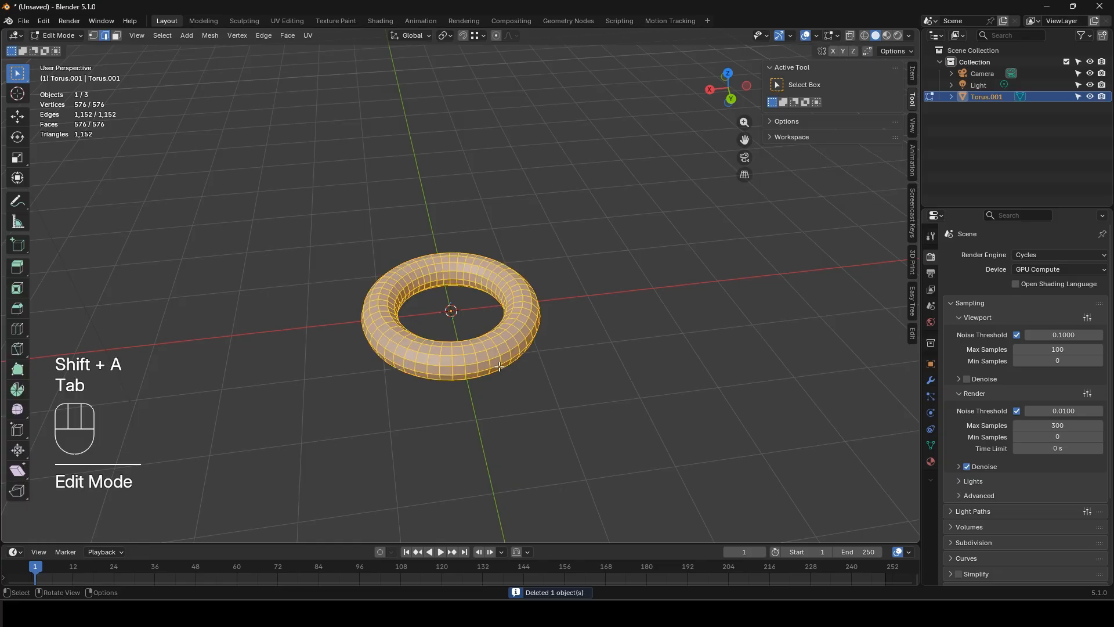
key(3)
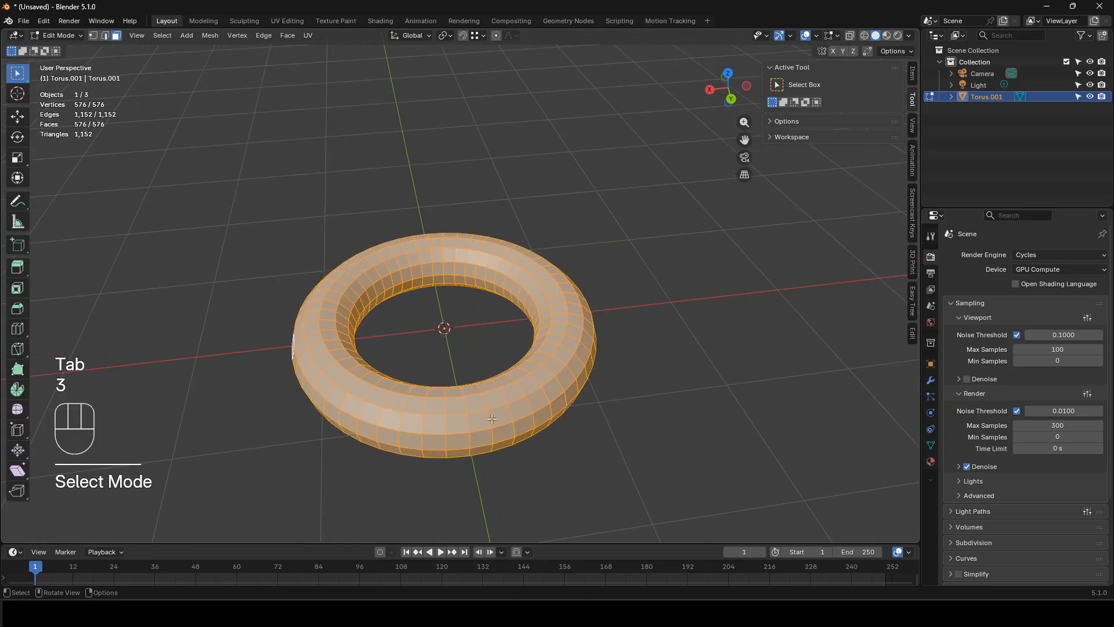
alt+click(493, 416)
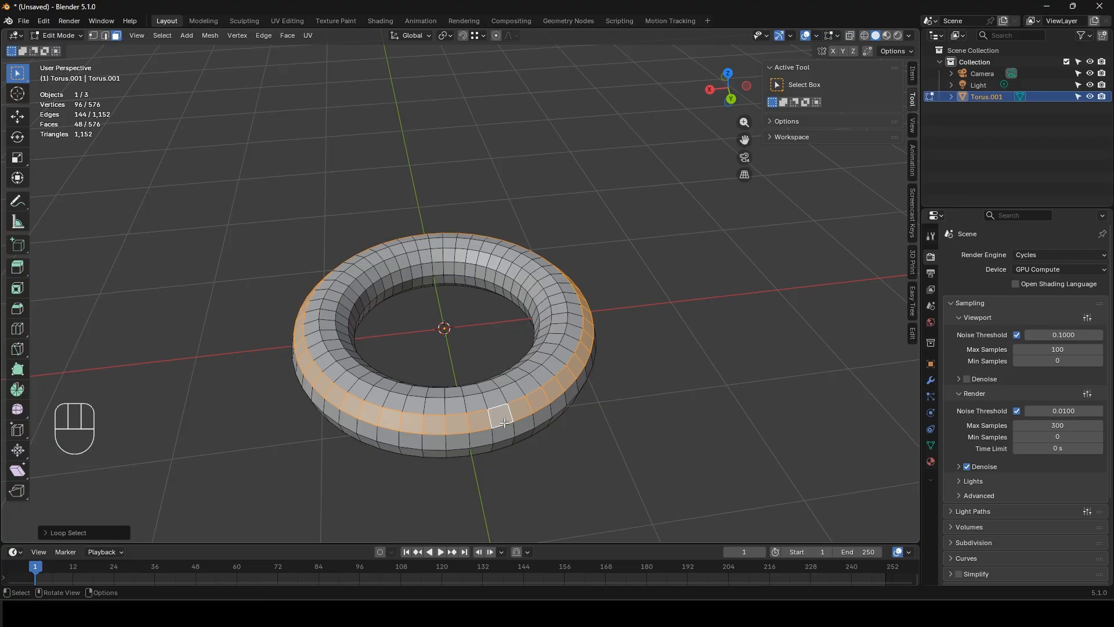
key(x)
click(471, 424)
shift+scroll(472, 419, down, 2)
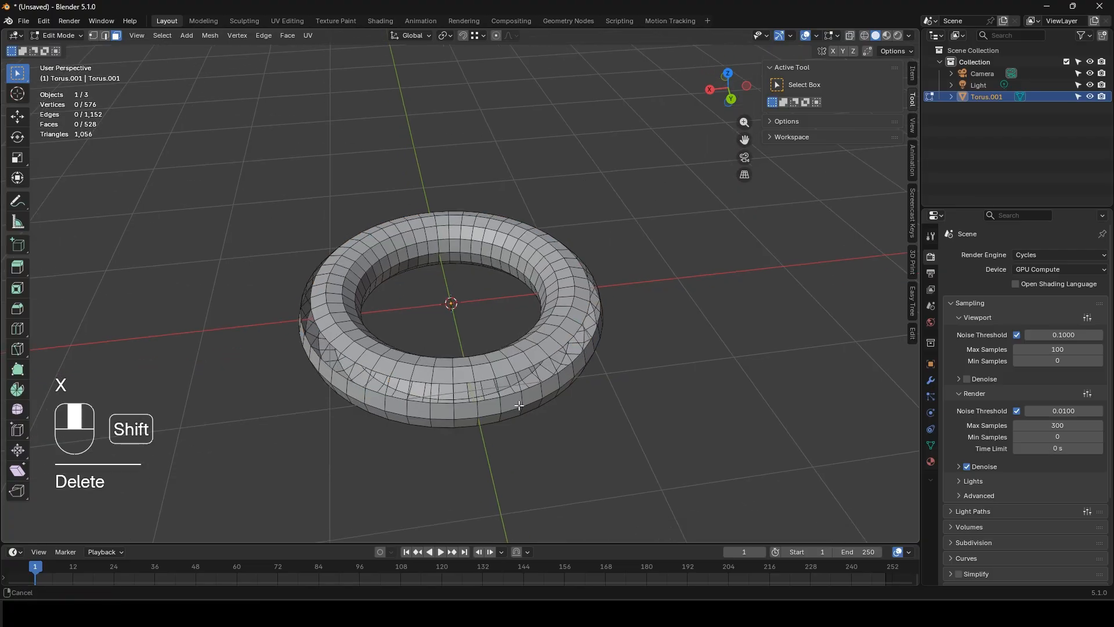
Step: Fill the first missing face in the torus's open loop from two neighbouring cross edges
scroll(477, 414, up, 3)
key(2)
click(447, 440)
middle_drag(448, 441, 410, 425)
click(398, 413)
key(f)
key(f)
key(f)
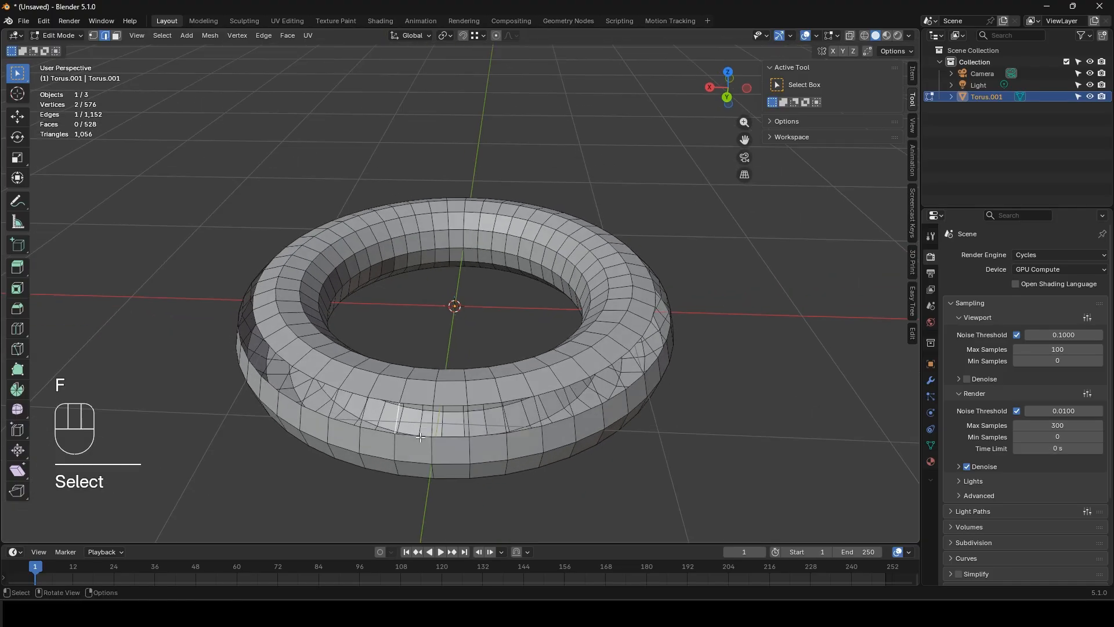
key(f)
key(f)
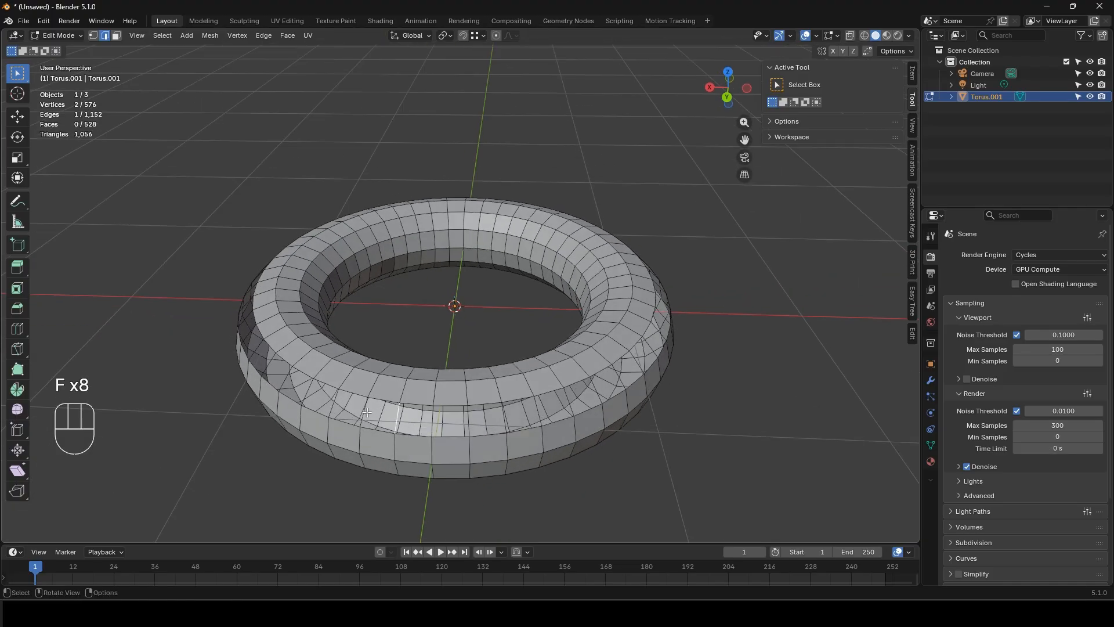
shift+click(372, 416)
key(f)
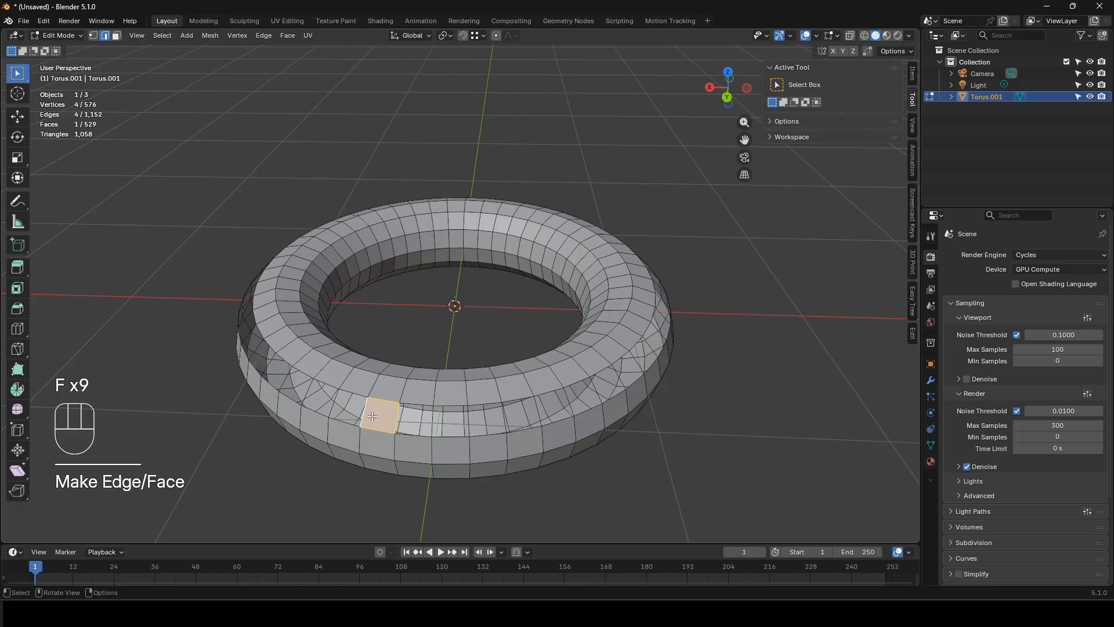
Step: Fill all remaining faces around the torus loop, continuing from the new face's leading edge, and leave Edit Mode
click(369, 416)
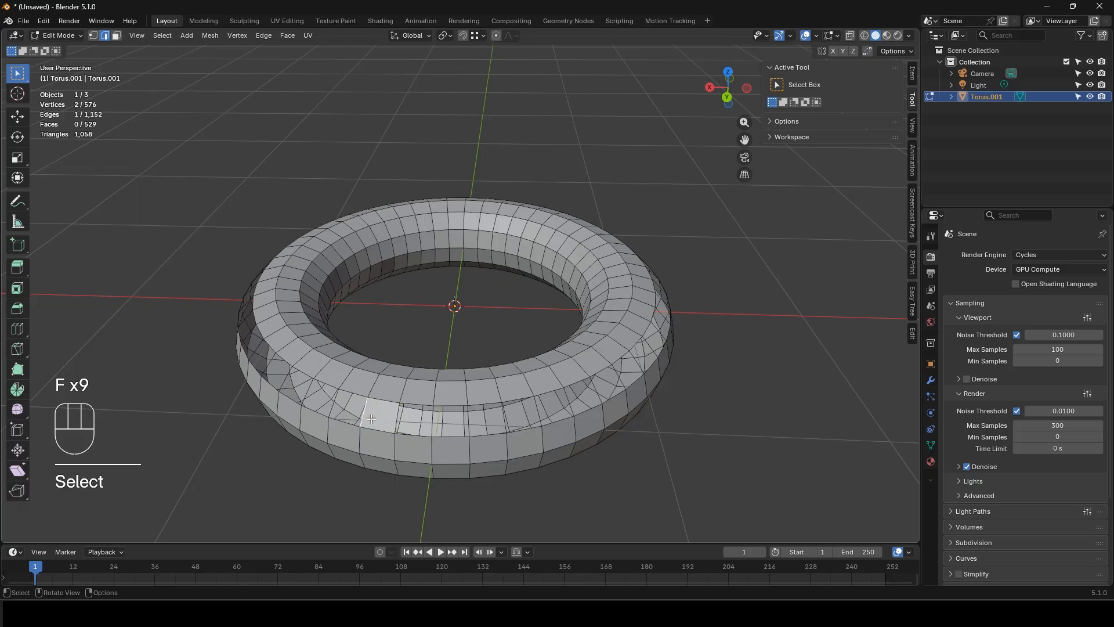
key(f)
key(f)
key(f)
key(f)
key(f)
key(f)
key(f)
key(f)
key(f)
key(f)
key(f)
key(f)
key(f)
key(f)
key(f)
key(f)
key(f)
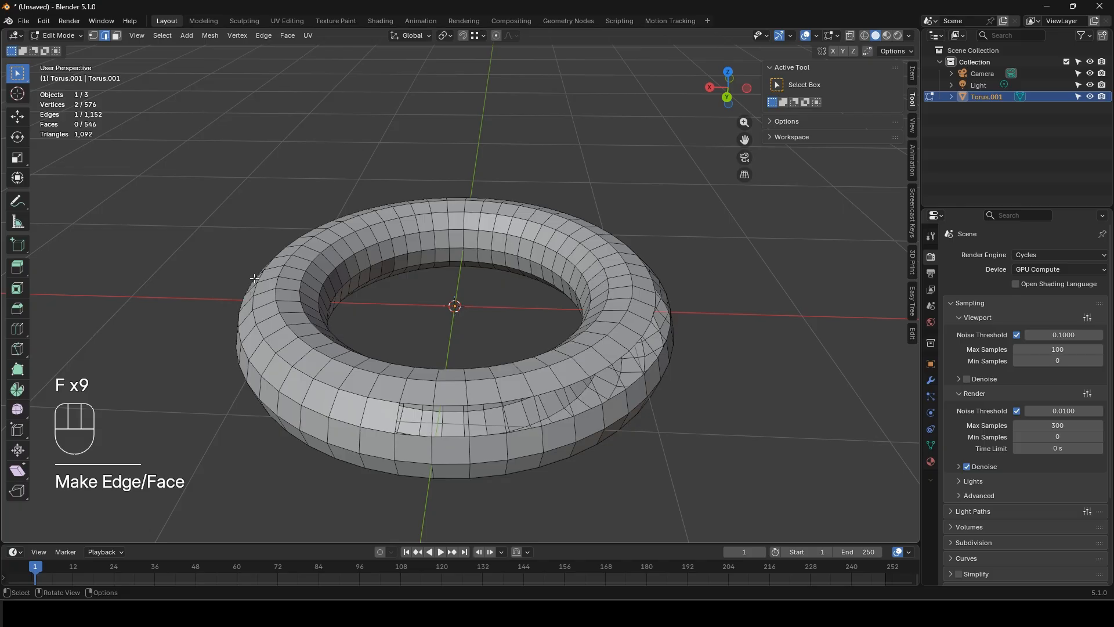
key(f)
key(f)
key(f)
key(f)
key(f)
key(f)
key(f)
key(f)
key(f)
key(f)
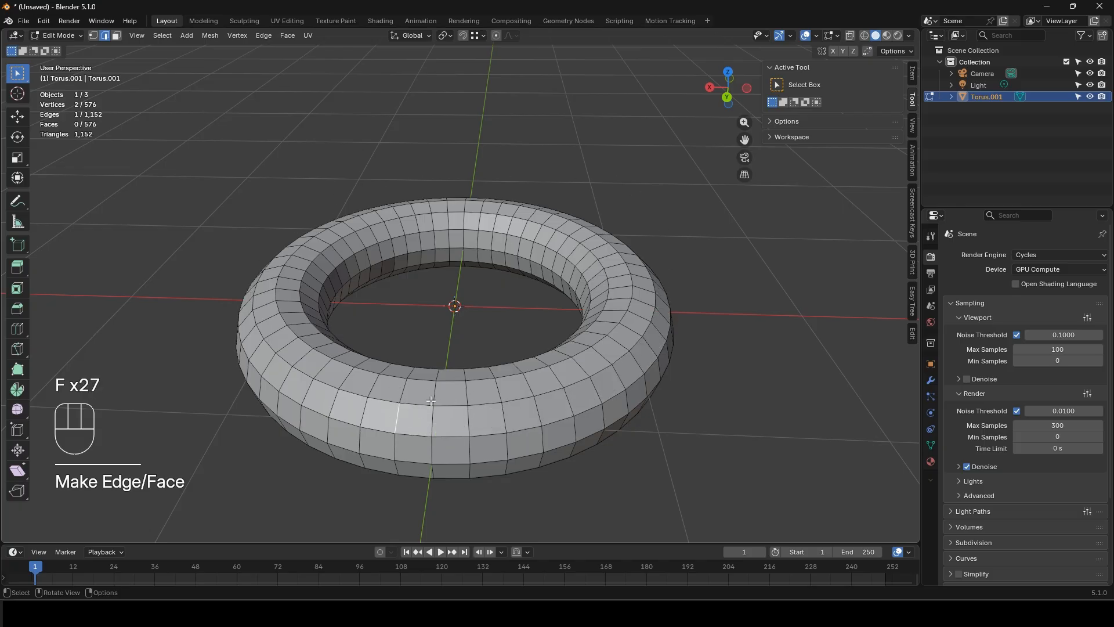
key(Tab)
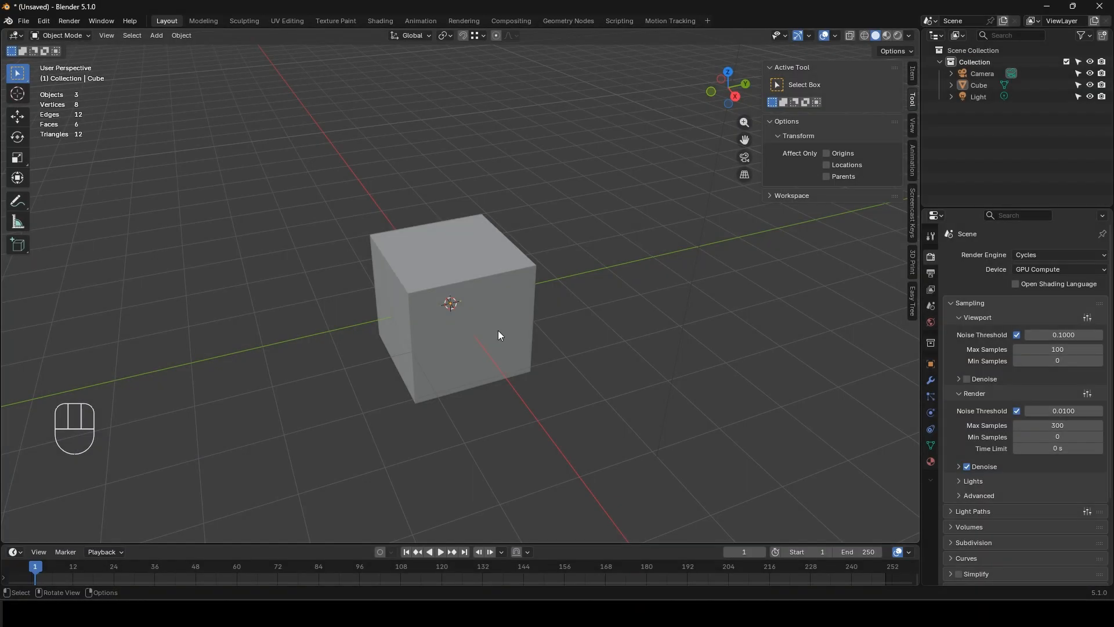
Step: Select the default cube and enter Edit Mode
click(498, 332)
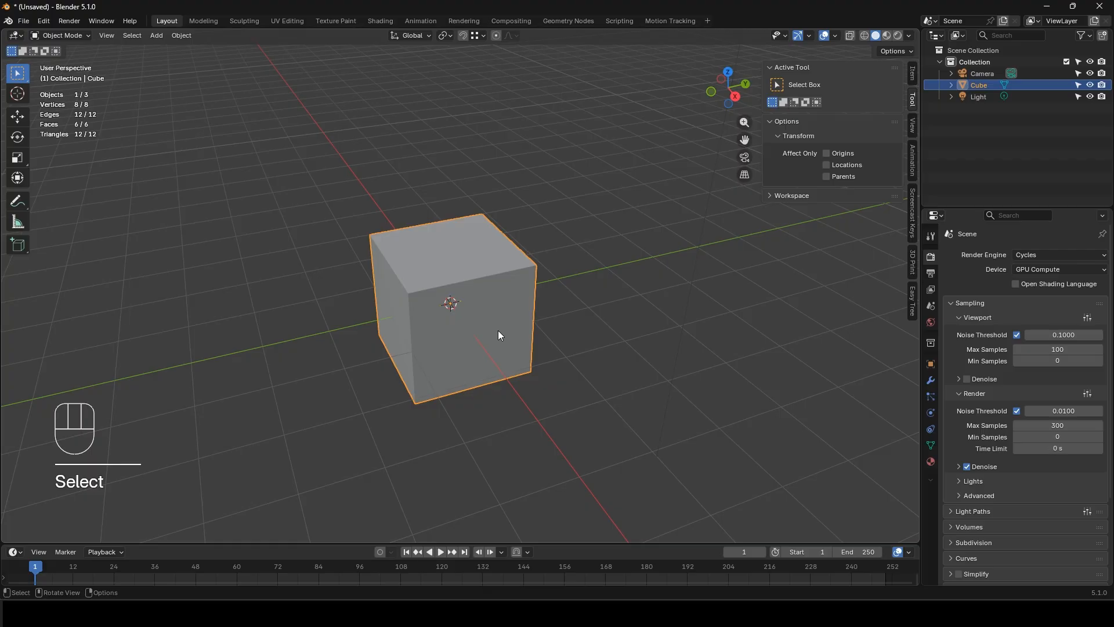
key(Tab)
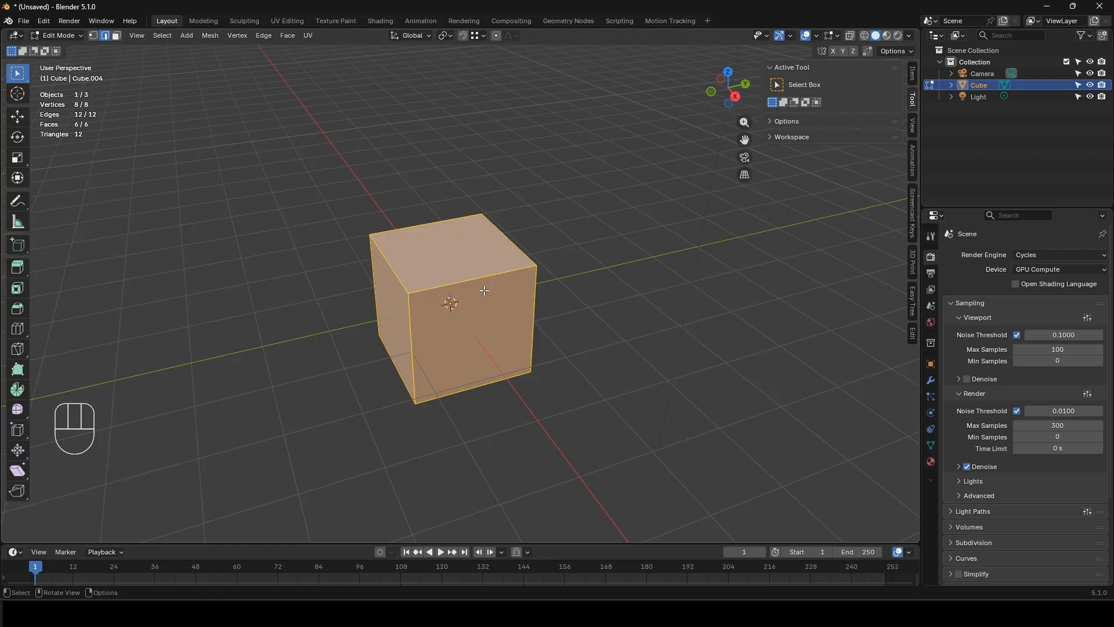
Step: Try three horizontal loop cuts around the cube with an edge slide of about -0.45, and undo them
key(ctrl+r)
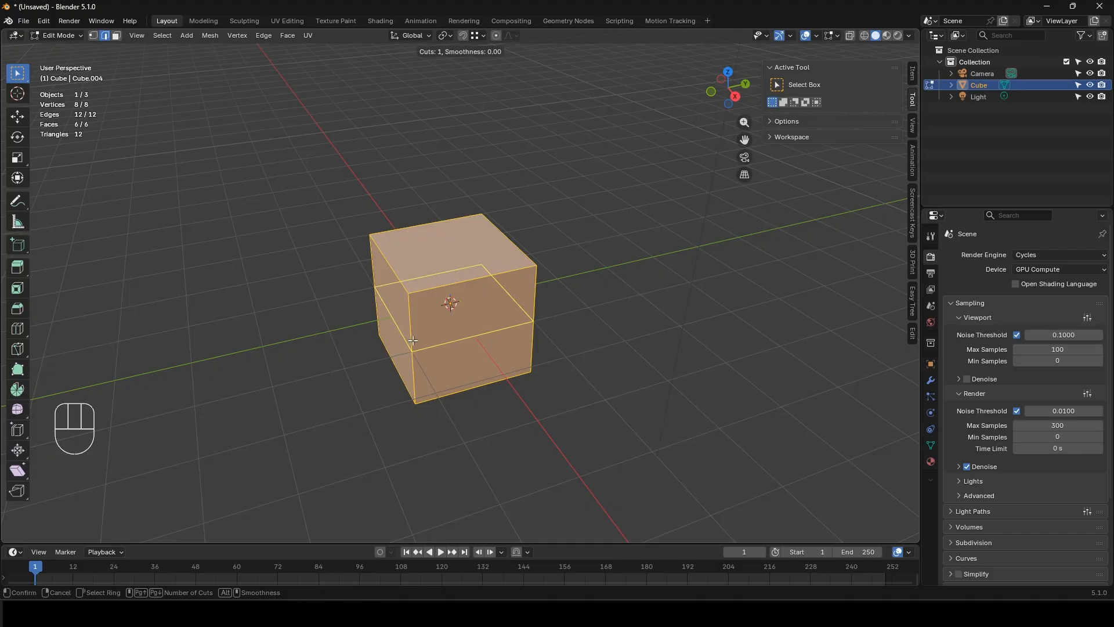
scroll(413, 340, up, 2)
scroll(413, 341, down, 2)
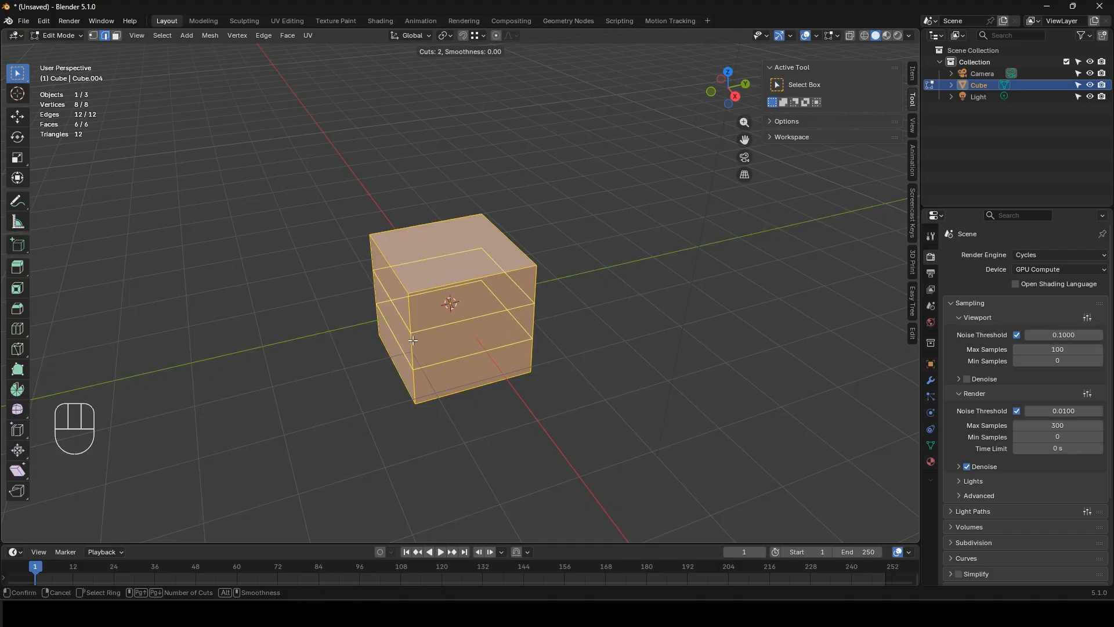
scroll(412, 341, up, 2)
click(412, 340)
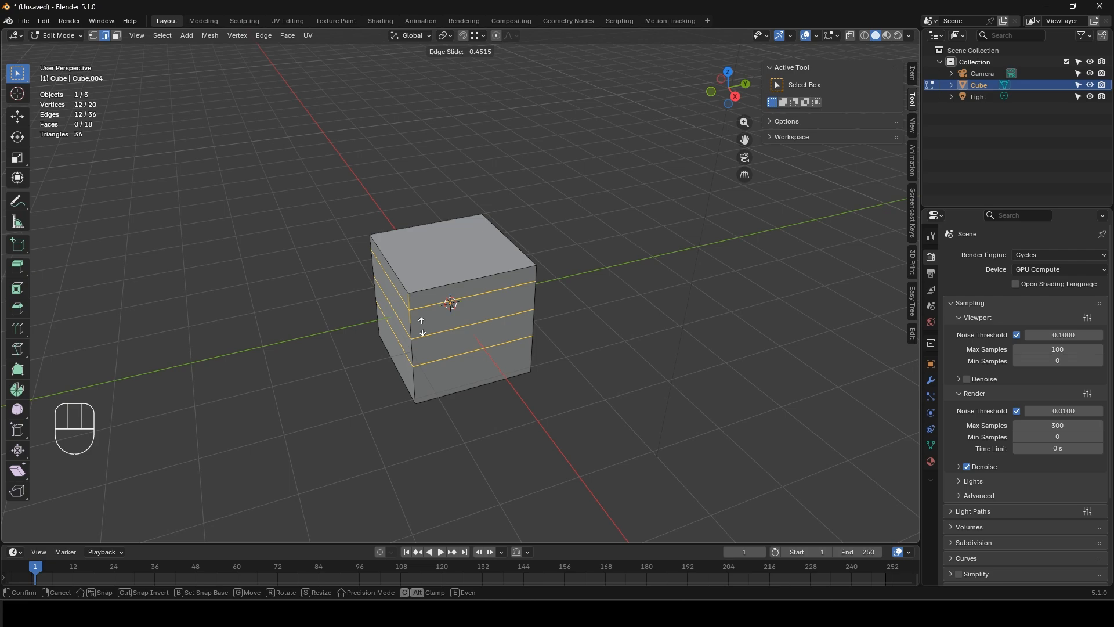
click(422, 327)
key(ctrl+z)
Step: Add three horizontal loop cuts around the cube
key(ctrl+r)
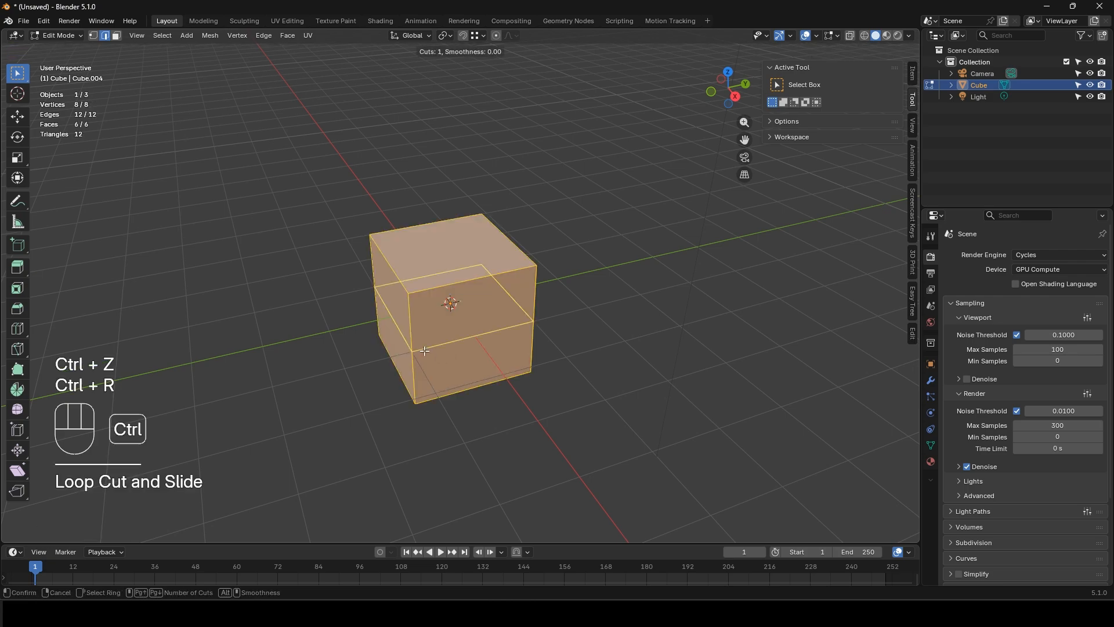
scroll(424, 351, up, 2)
click(424, 351)
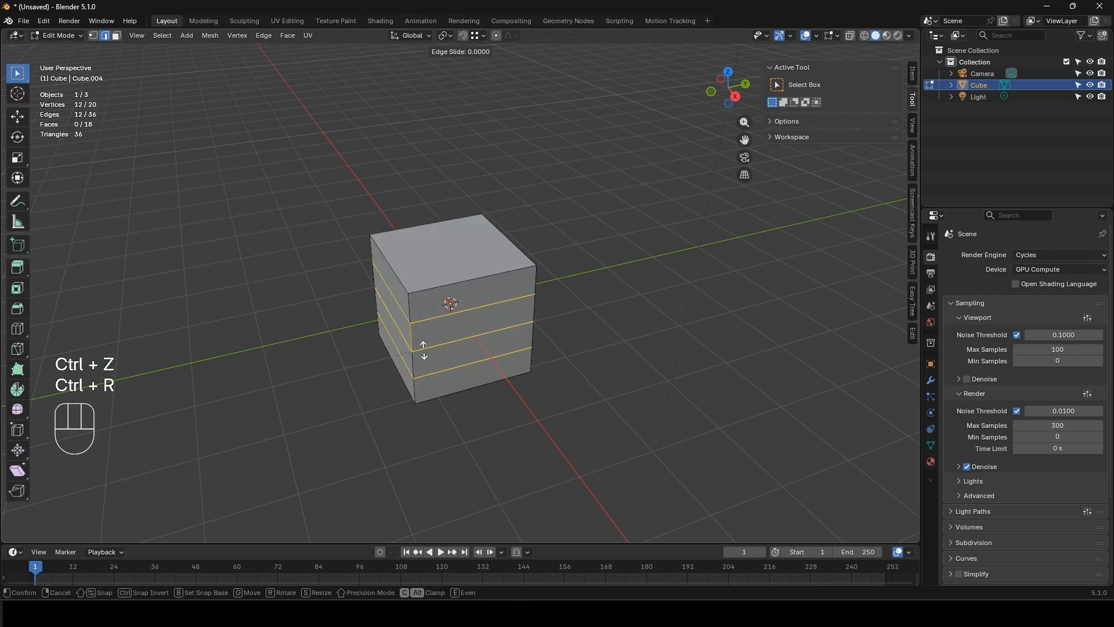
click(384, 357)
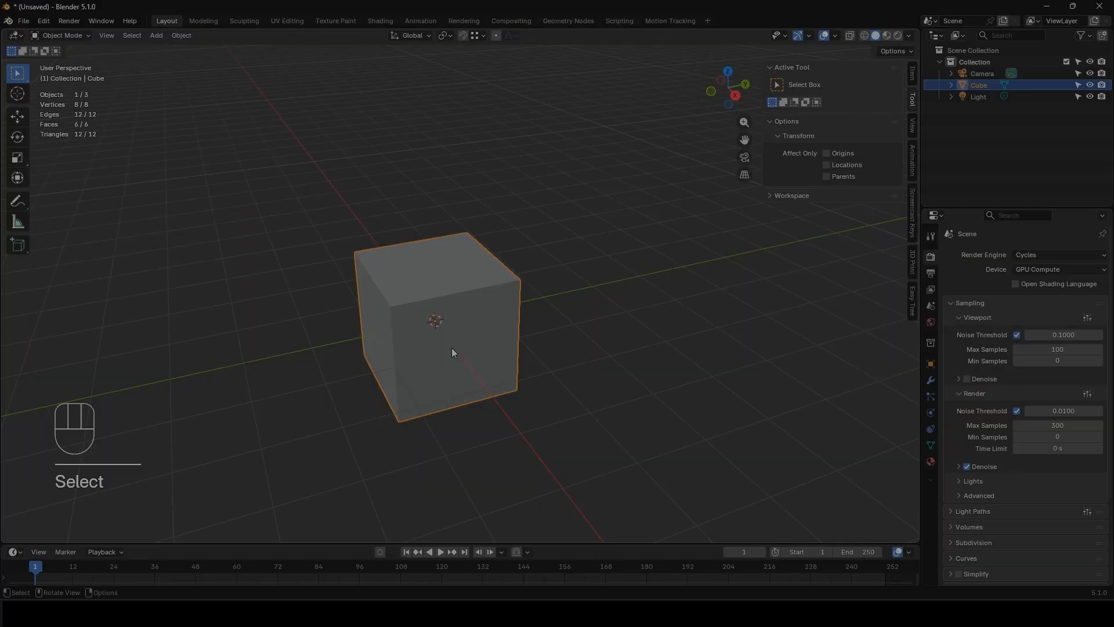
Step: Enter Edit Mode on the cube and select only its top face
key(Tab)
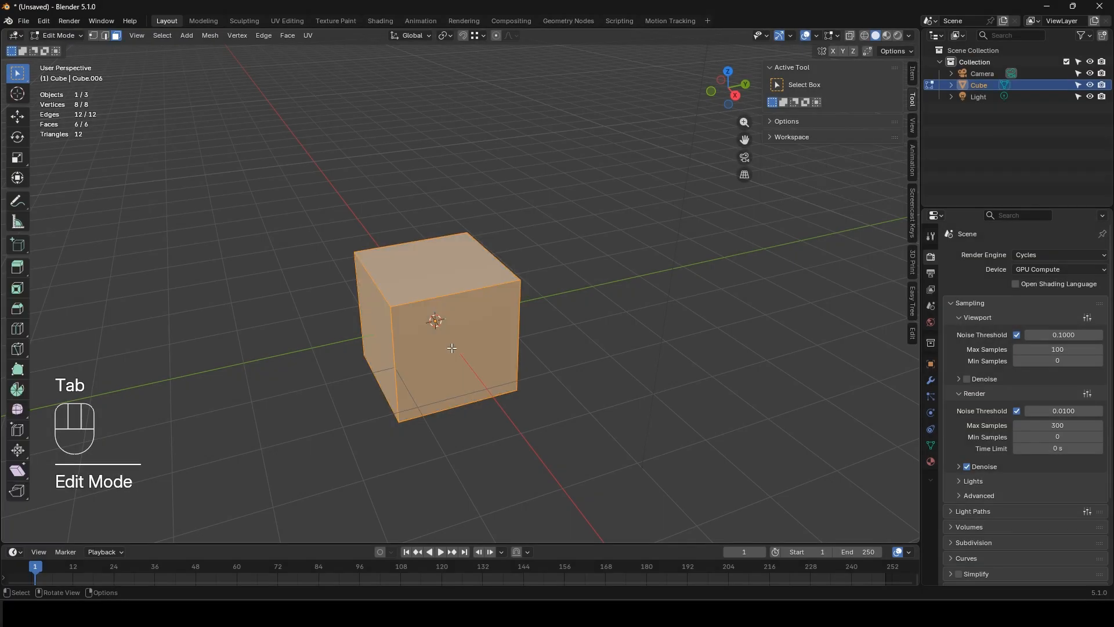
middle_drag(452, 348, 439, 309)
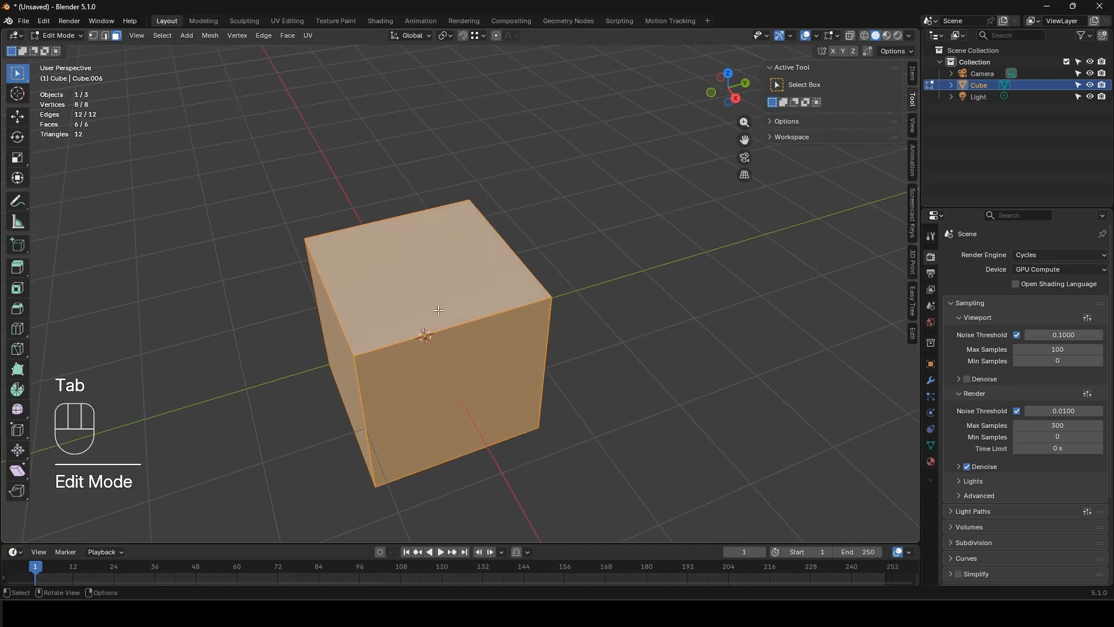
click(438, 293)
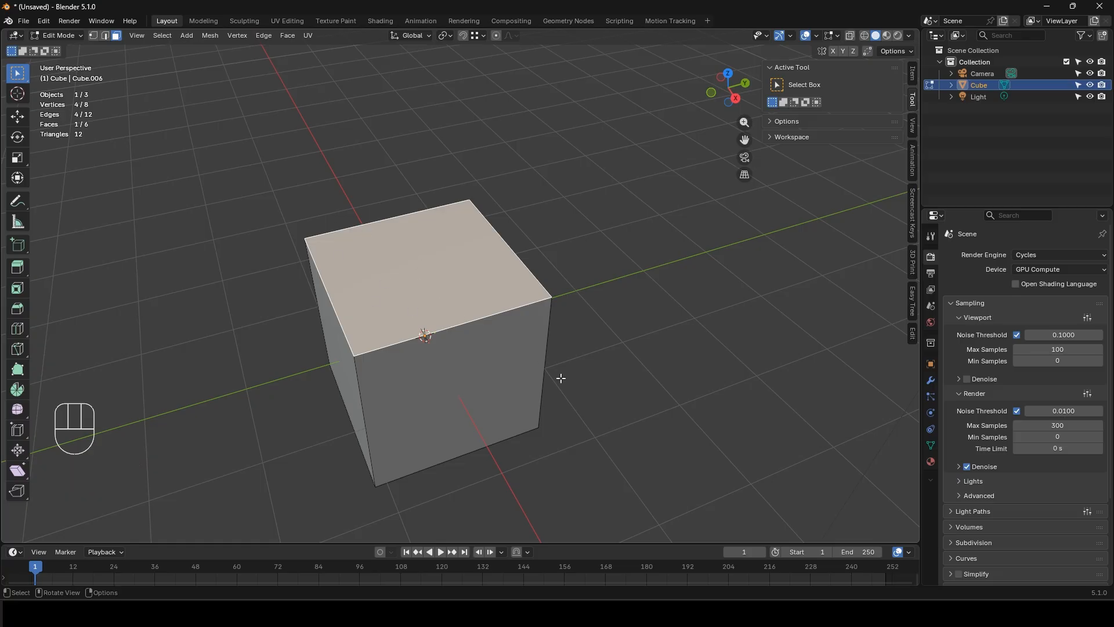
Step: Try insetting the cube's top face about 0.50 m with a depth of about -0.09 m
key(i)
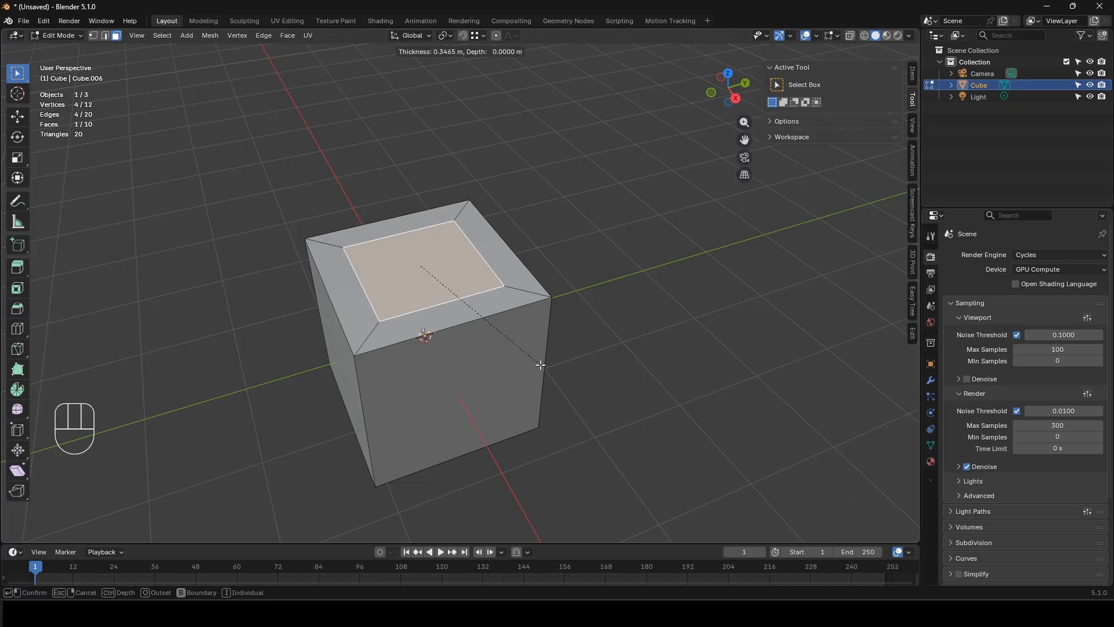
key(ctrl)
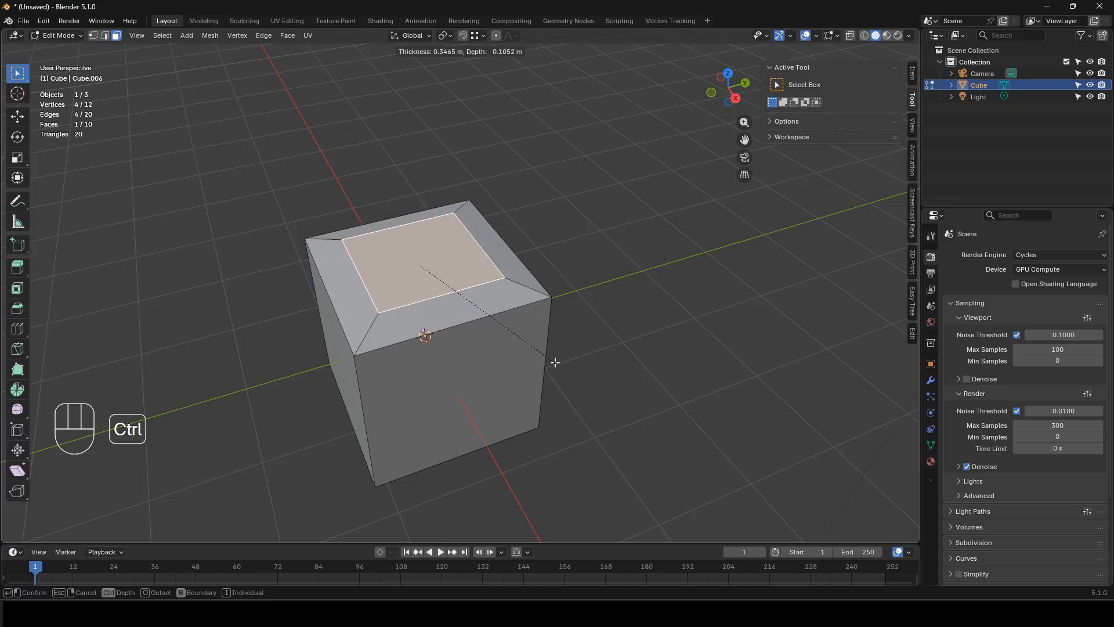
key(ctrl)
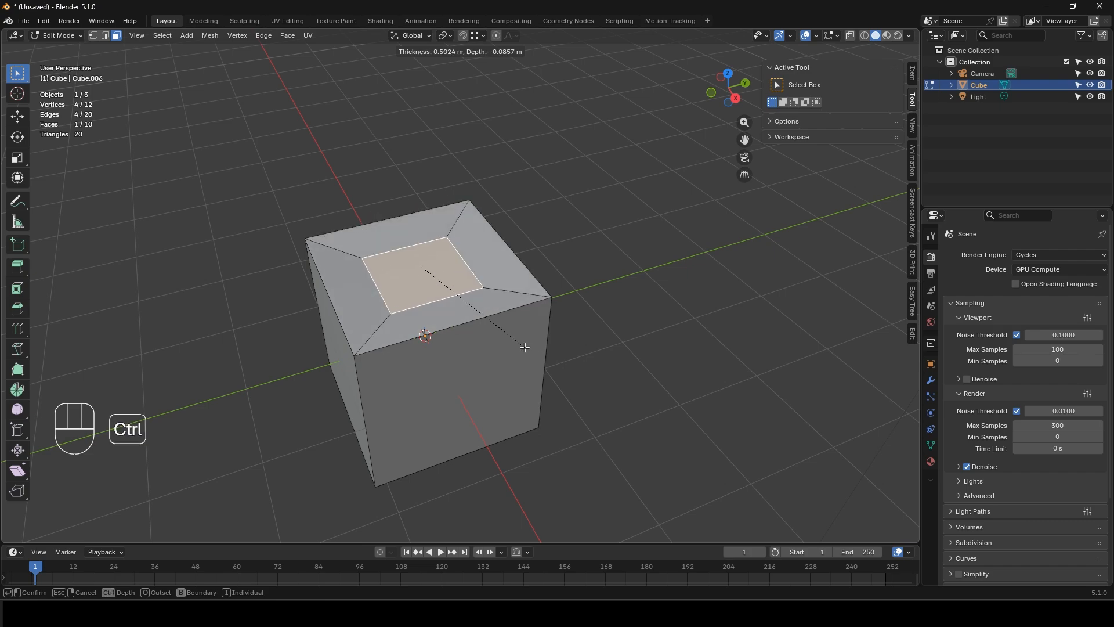
right_click(525, 346)
Step: Inset the cube's top face flat, with no depth, and leave Edit Mode
key(i)
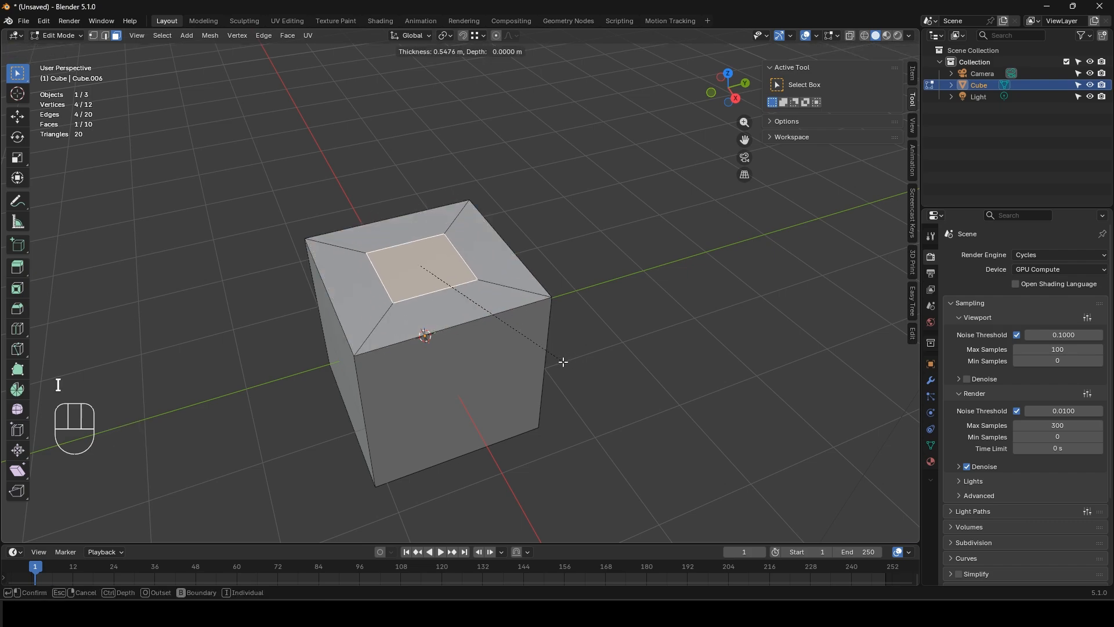
click(526, 350)
key(Tab)
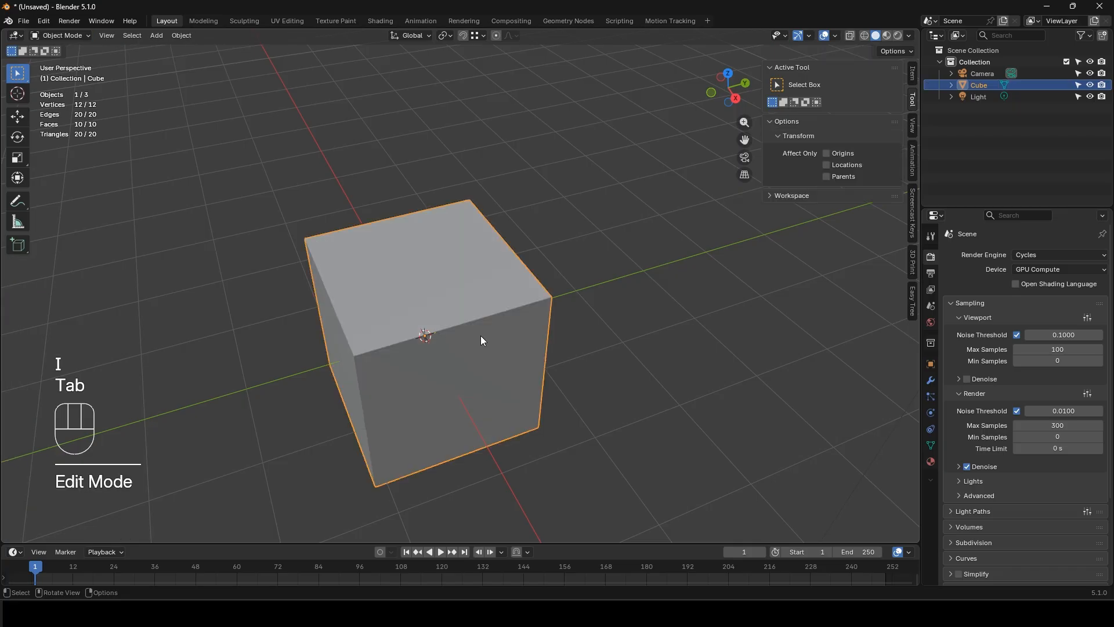
Step: Delete the cube and add a mesh plane in its place
key(x)
click(481, 336)
key(shift+a)
mouse_move(476, 337)
click(542, 336)
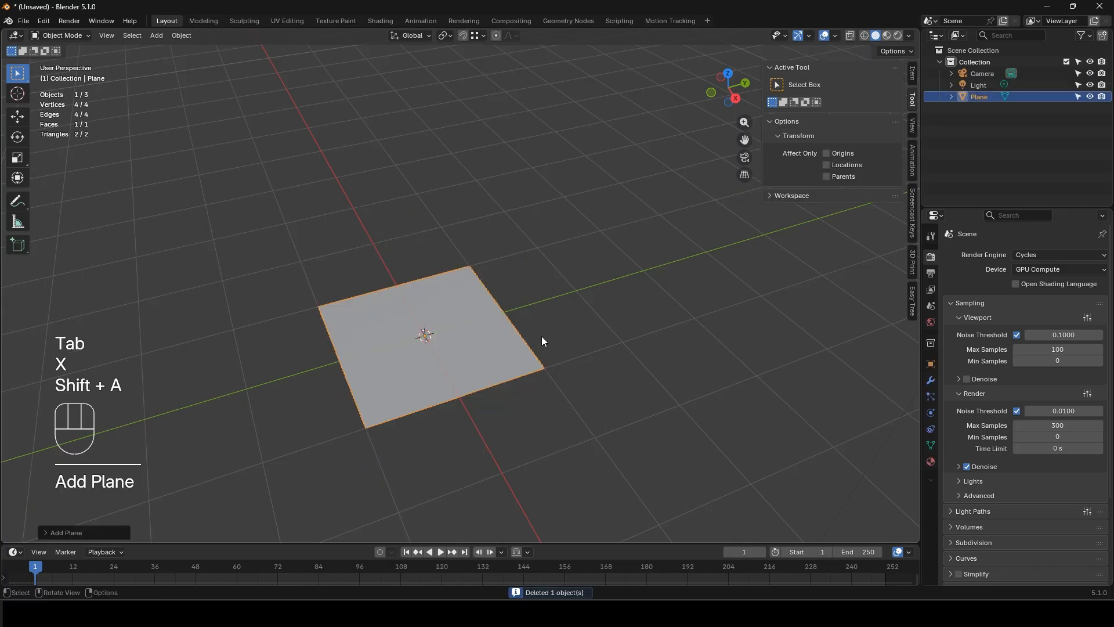
Step: Divide the plane into four faces in Edit Mode with two crossing, centred loop cuts
key(Tab)
key(ctrl+r)
click(408, 311)
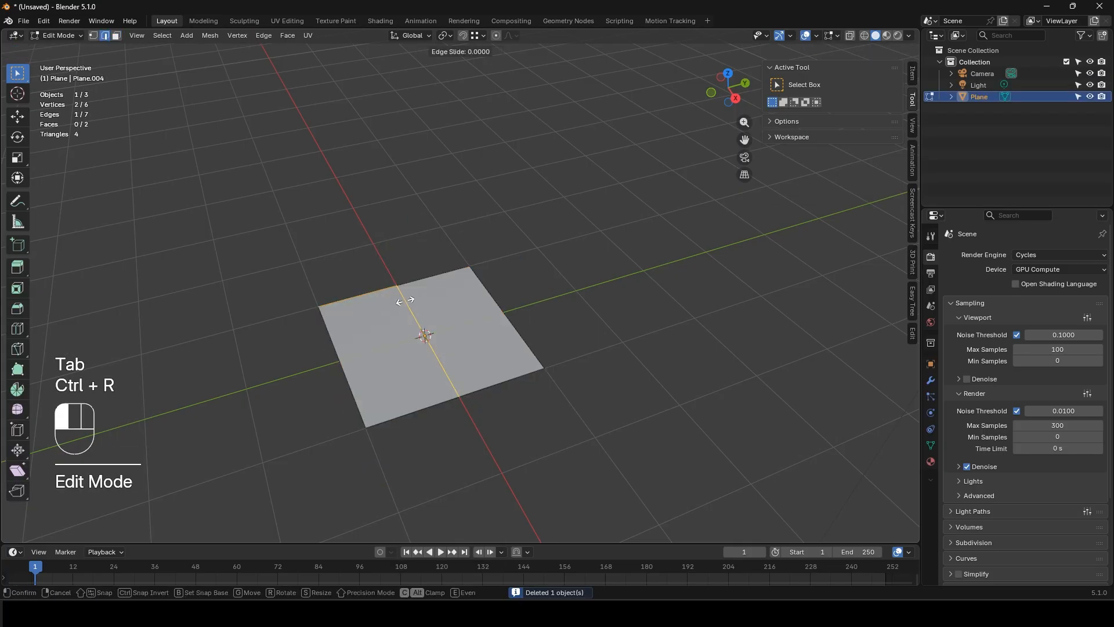
key(ctrl+r)
click(428, 327)
Step: Select all four faces of the plane and inset each one individually
key(3)
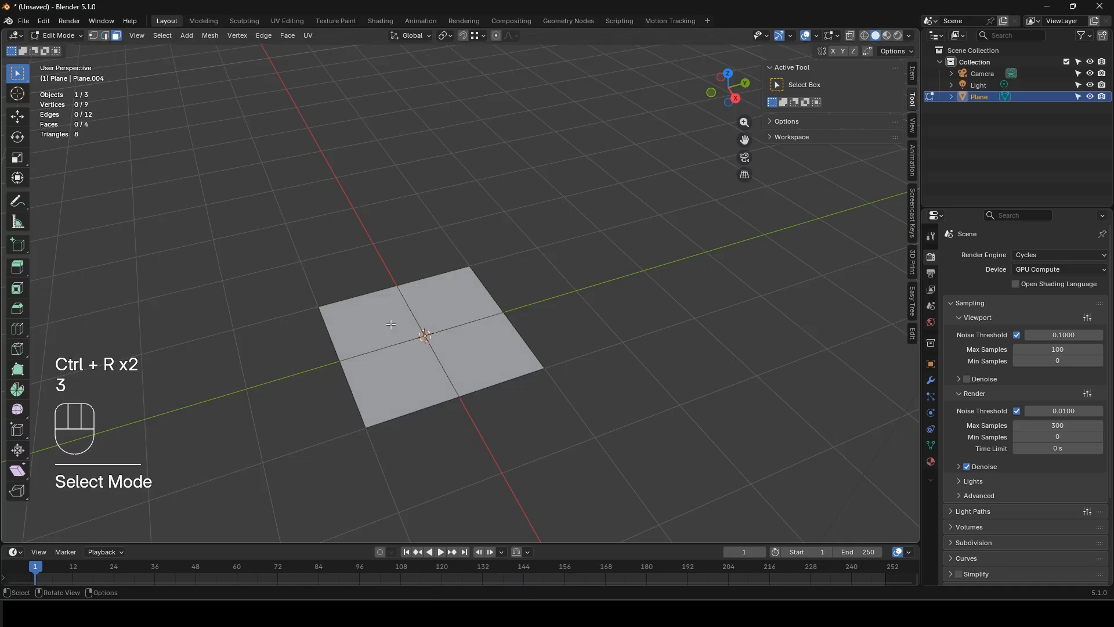
click(370, 323)
shift+click(449, 301)
shift+click(482, 354)
shift+click(396, 381)
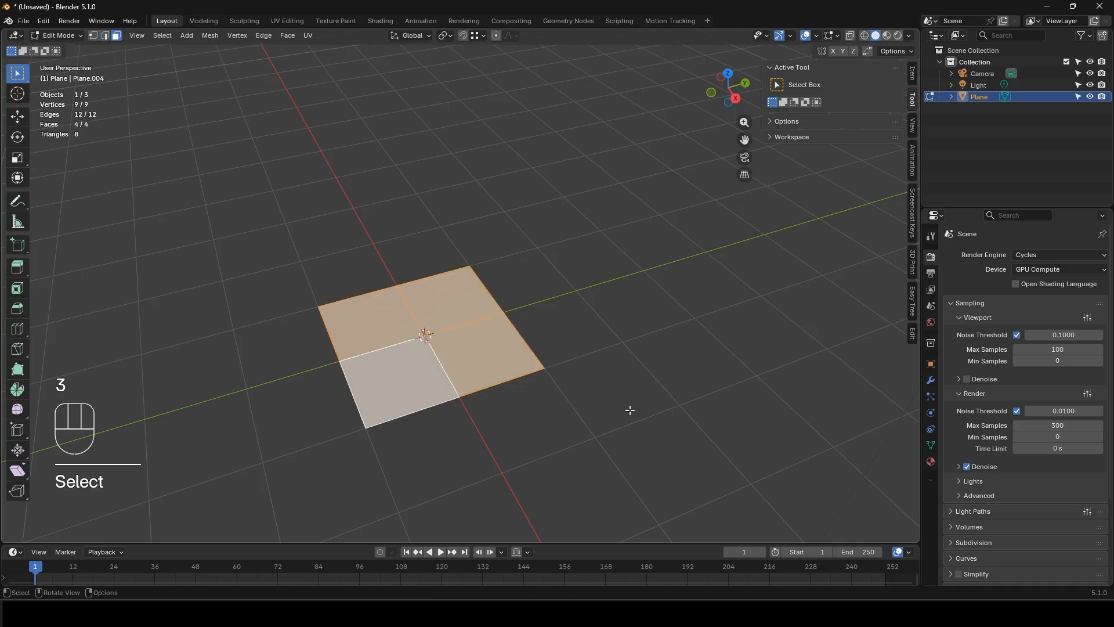
key(i)
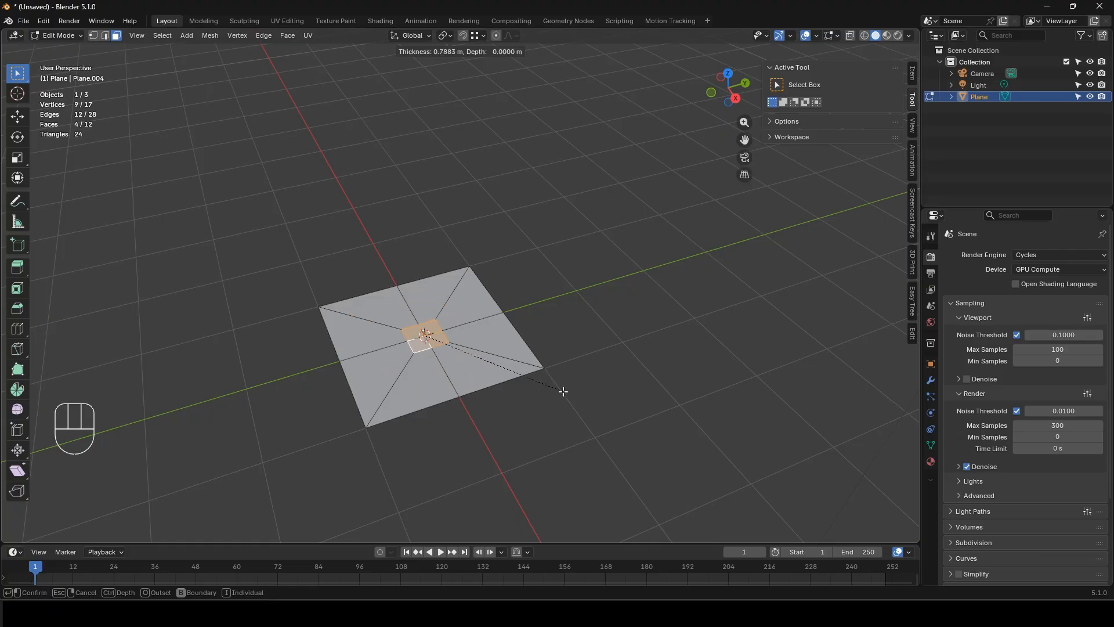
key(i)
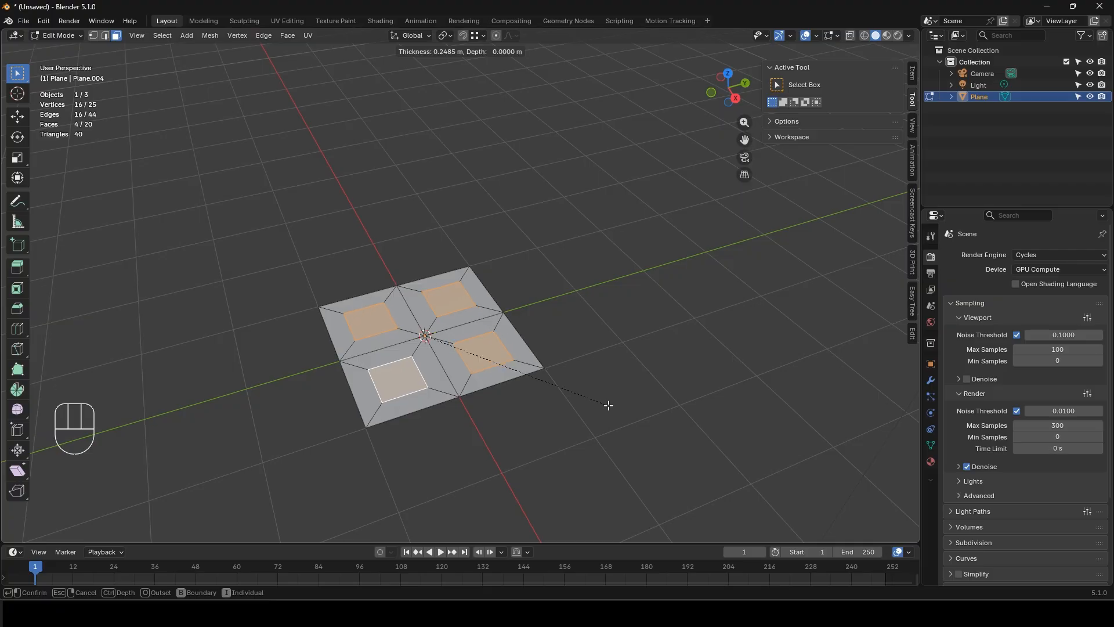
click(611, 407)
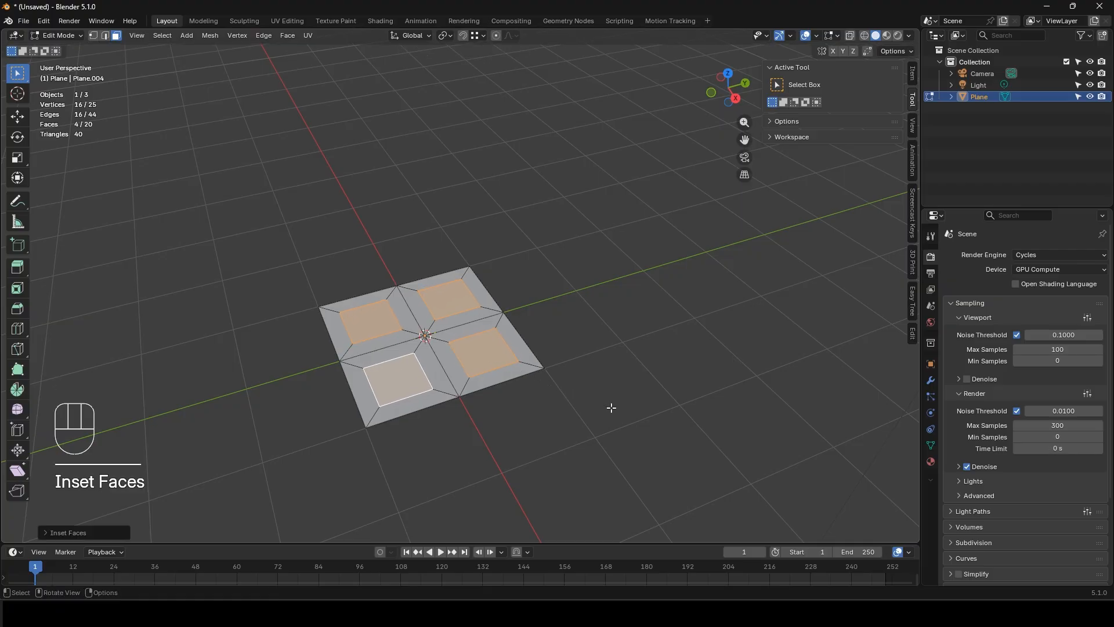
Step: Leave Edit Mode, delete the inset plane and add a new mesh plane
key(Tab)
key(x)
click(437, 347)
key(shift+a)
mouse_move(437, 347)
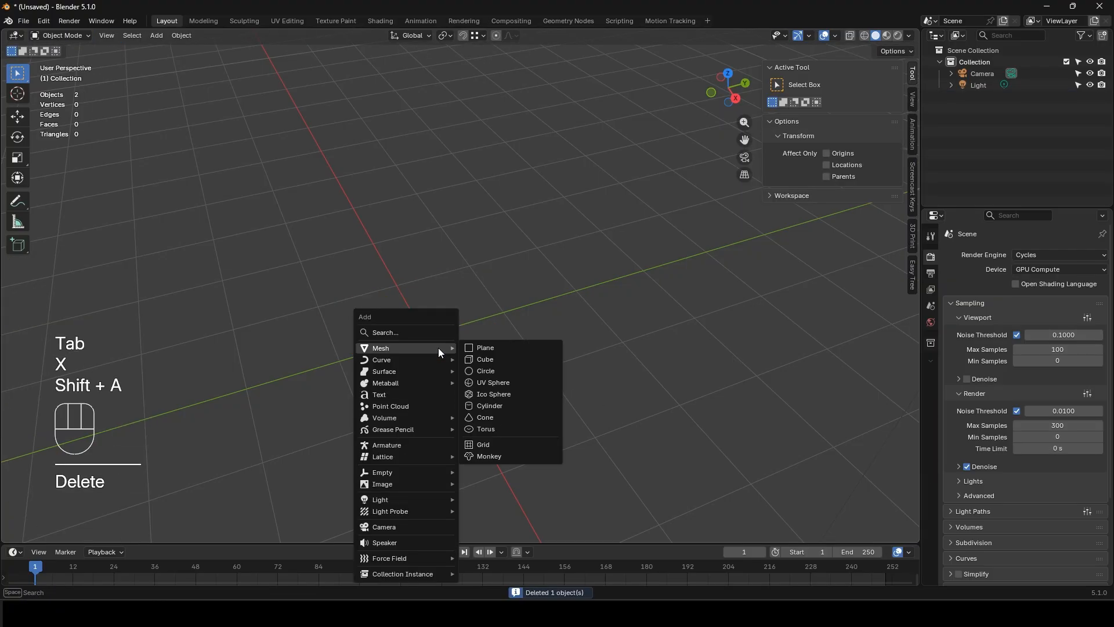
click(491, 349)
Step: Move the plane along negative Y and stretch it along X into a long rectangle
key(g)
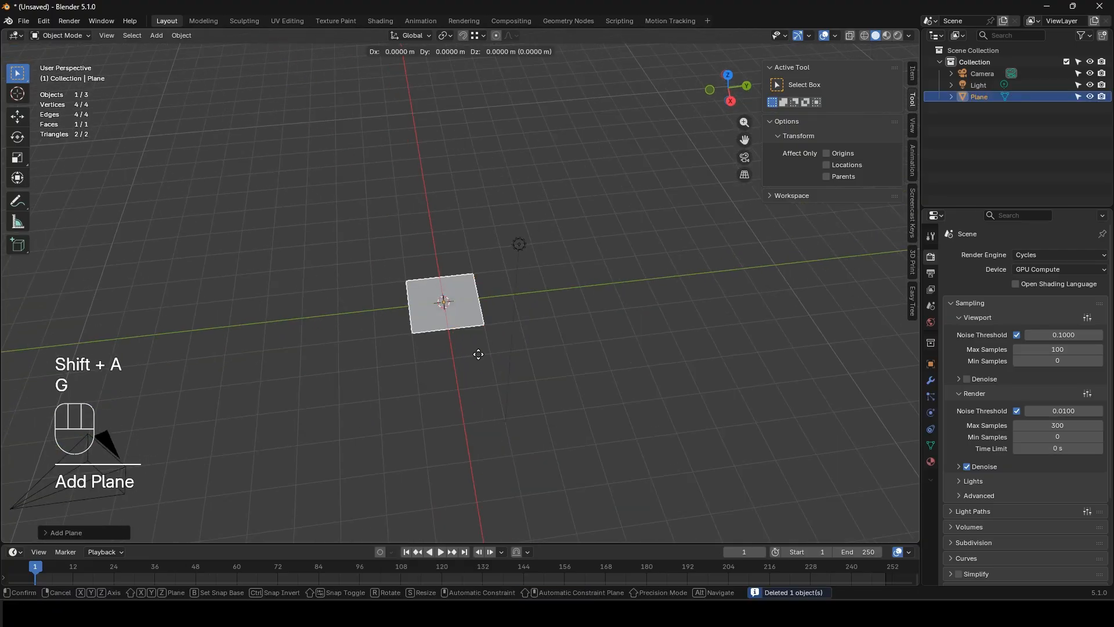
key(y)
click(385, 351)
key(s)
key(x)
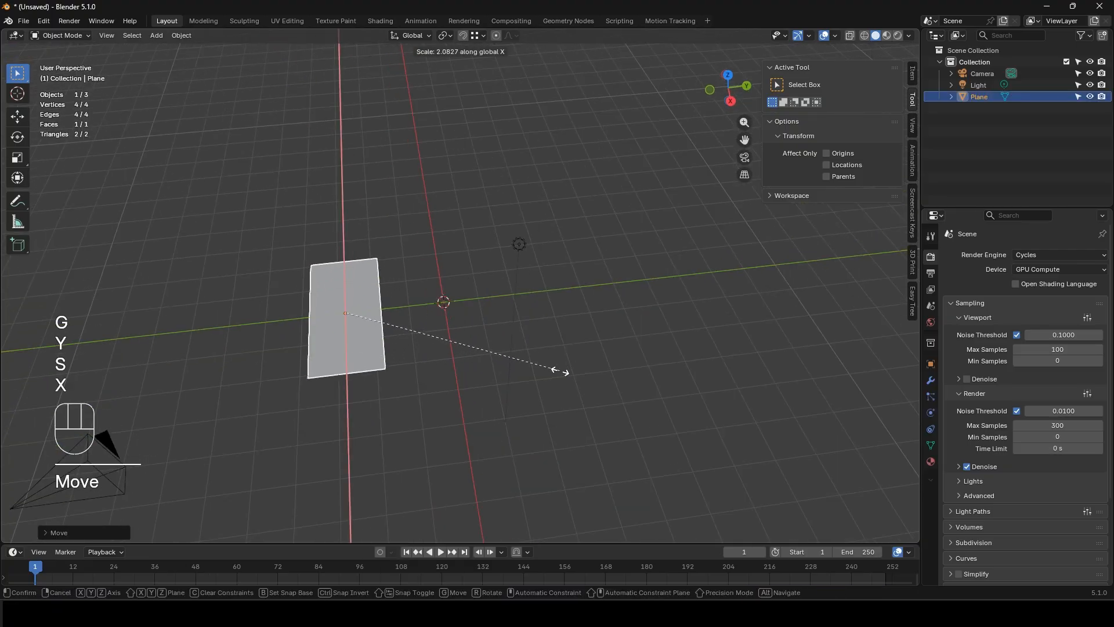
click(621, 383)
Step: Duplicate the stretched plane along positive Y and apply the scale of the copy only
key(shift+d)
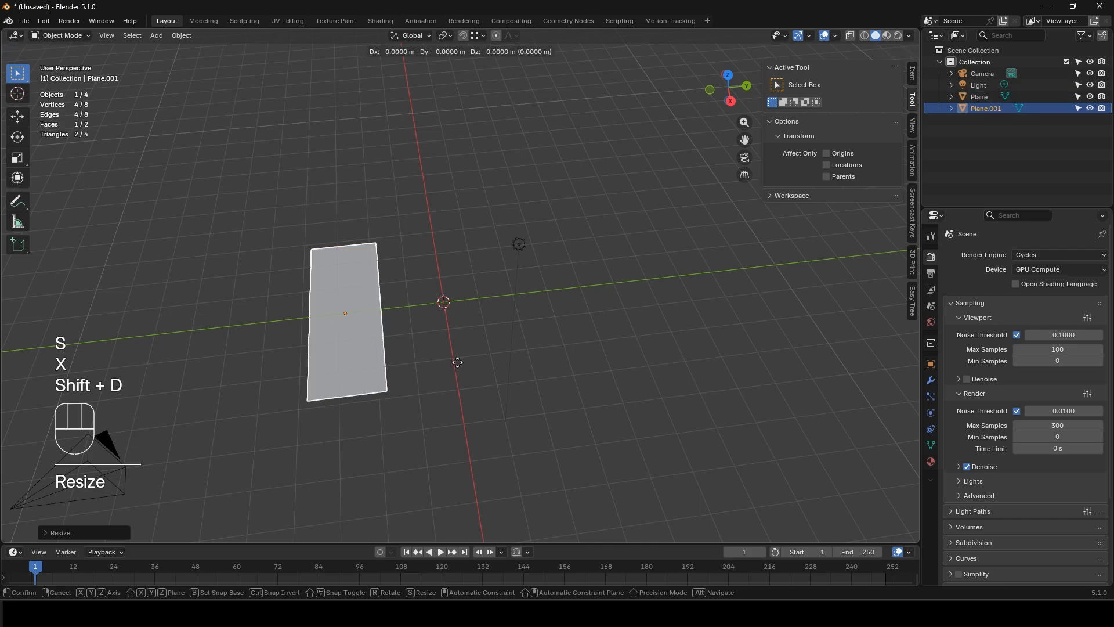
key(y)
click(611, 357)
key(ctrl+a)
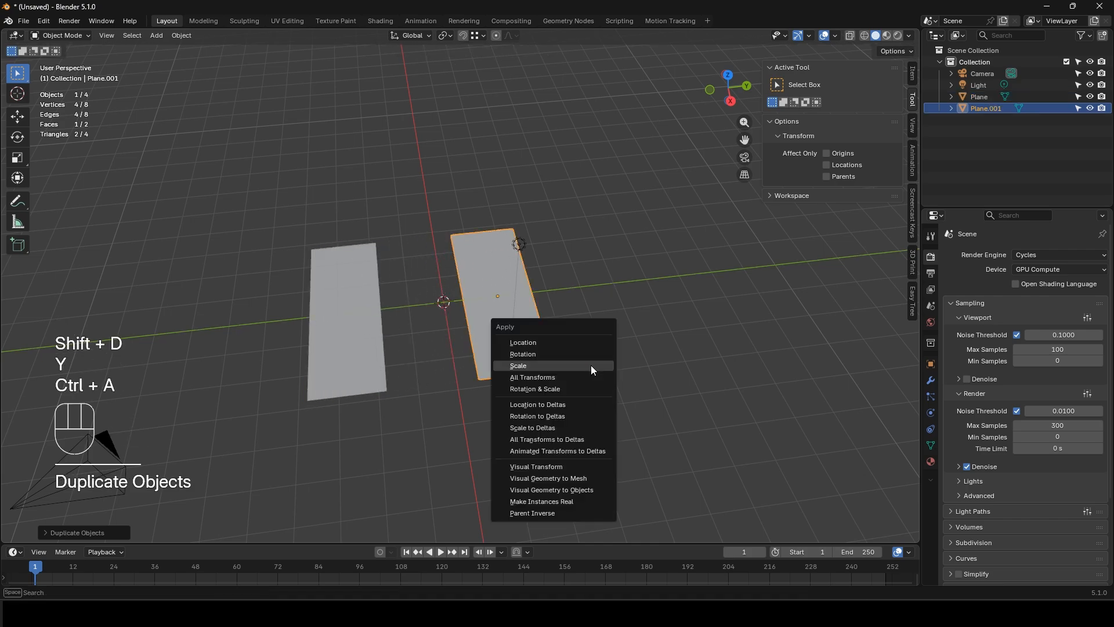
click(589, 366)
Step: Inset both planes together in Edit Mode by about 0.38 m, compare their borders, and leave Edit Mode
scroll(435, 329, up, 2)
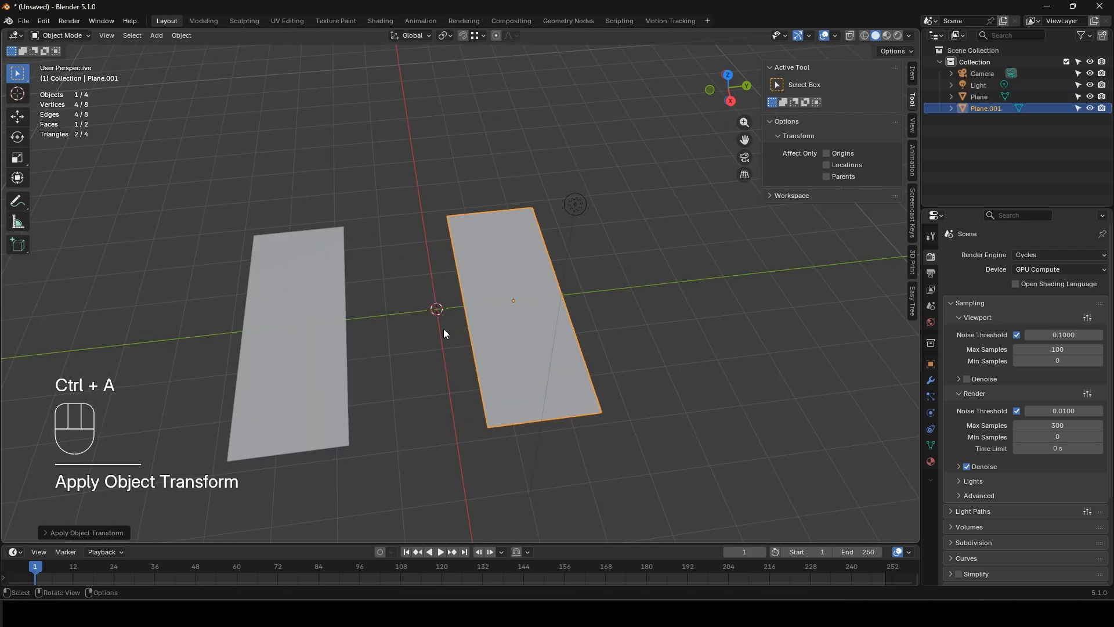
shift+click(332, 325)
key(Tab)
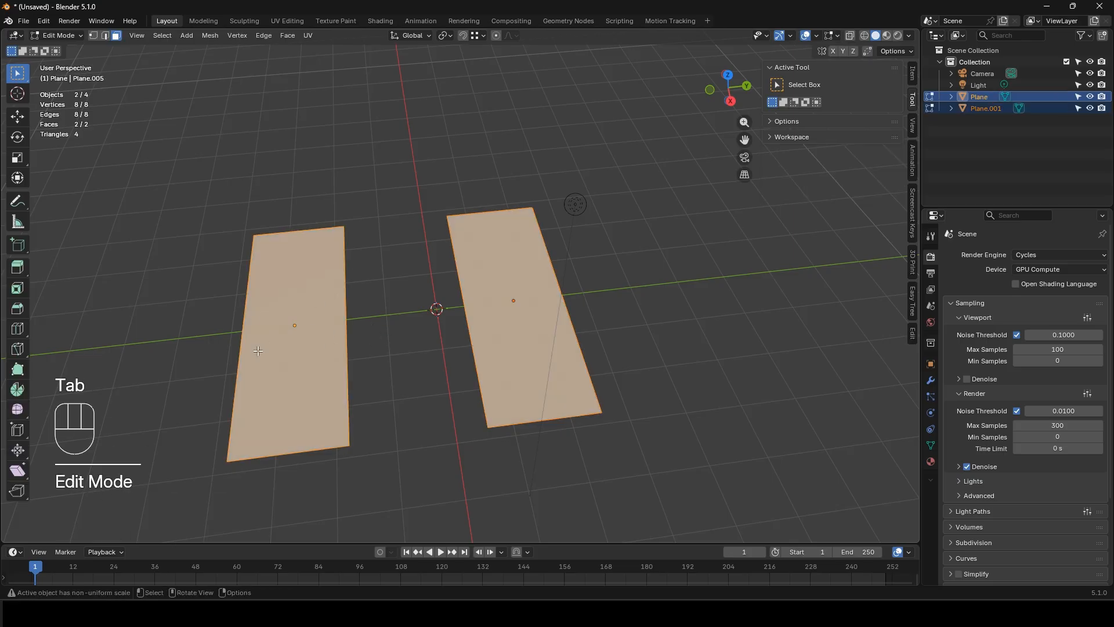
key(i)
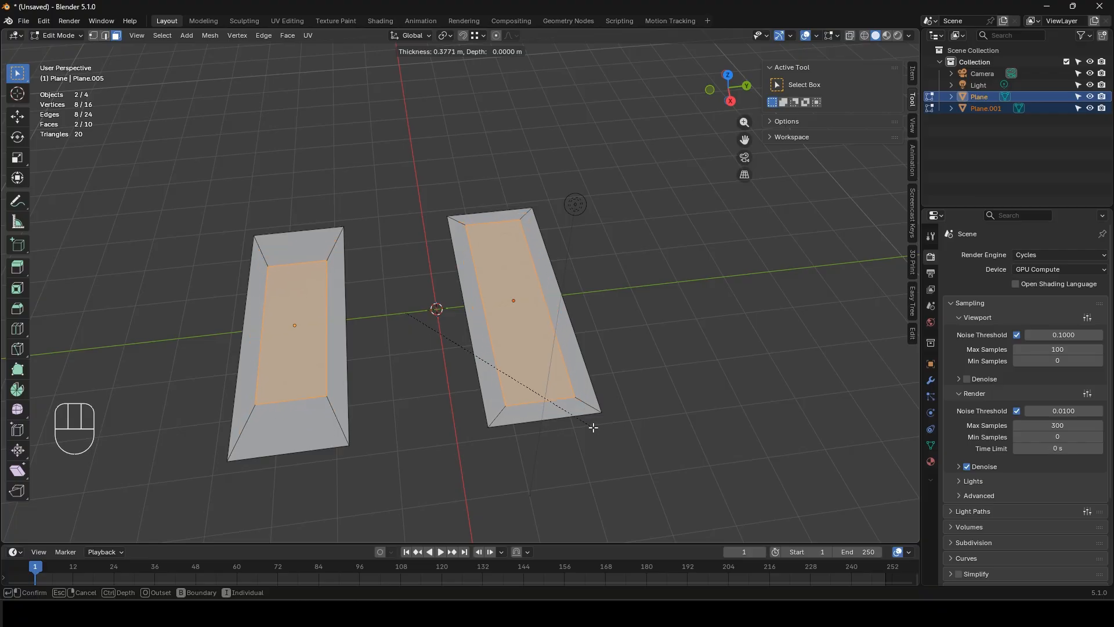
click(590, 425)
middle_drag(231, 301, 363, 276)
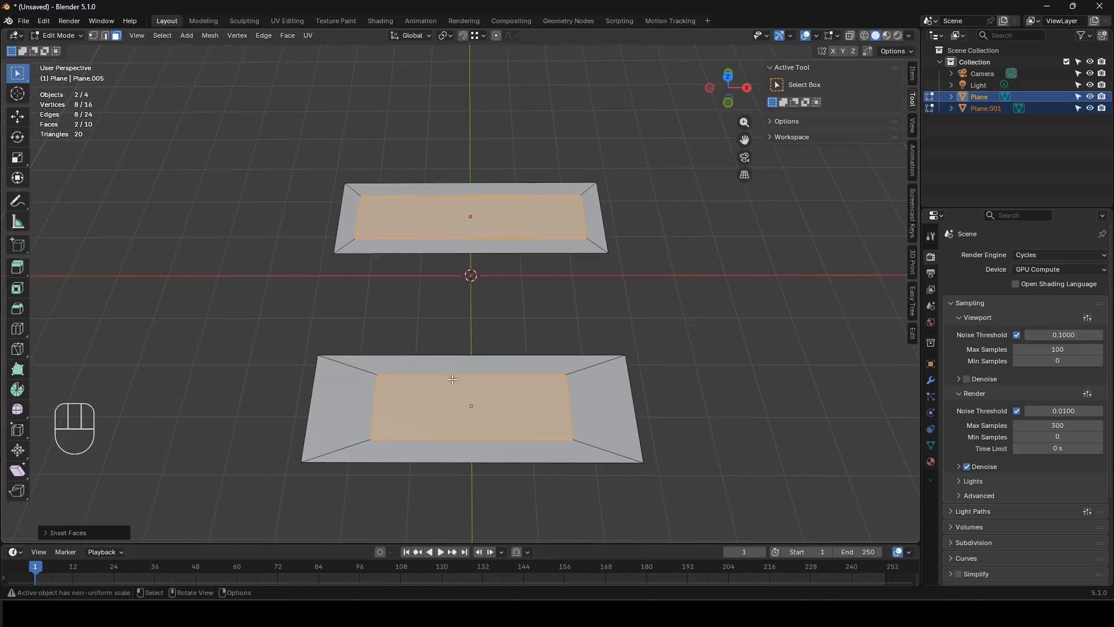
middle_drag(453, 379, 469, 364)
key(Tab)
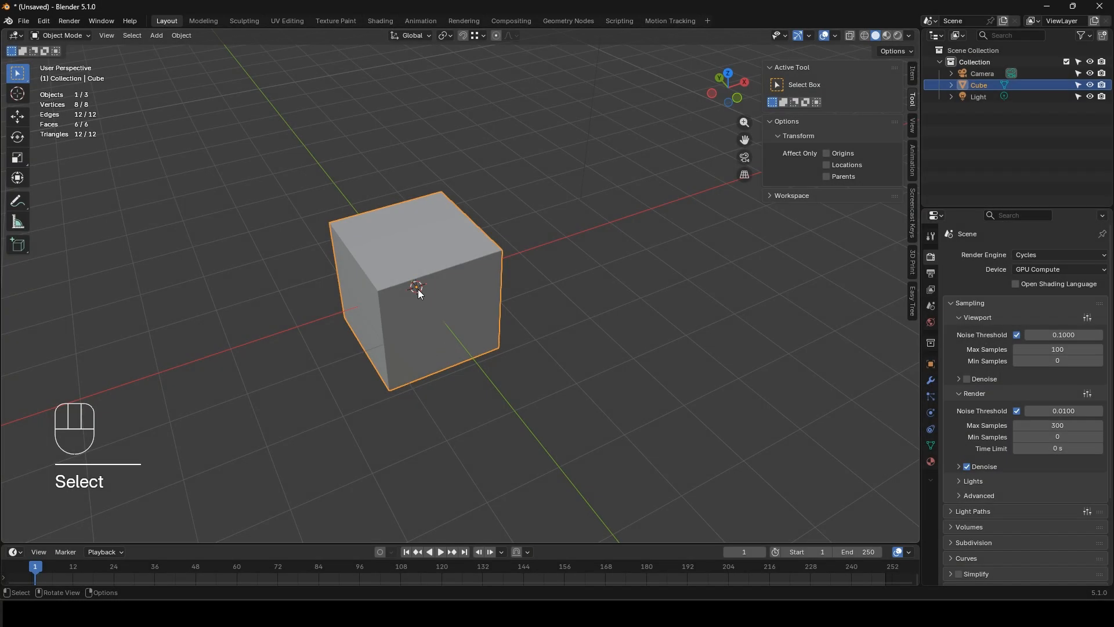
Step: Enter Edit Mode on the cube, select its top face and apply Poke Faces to it
key(Tab)
shift+middle_drag(420, 294, 440, 287)
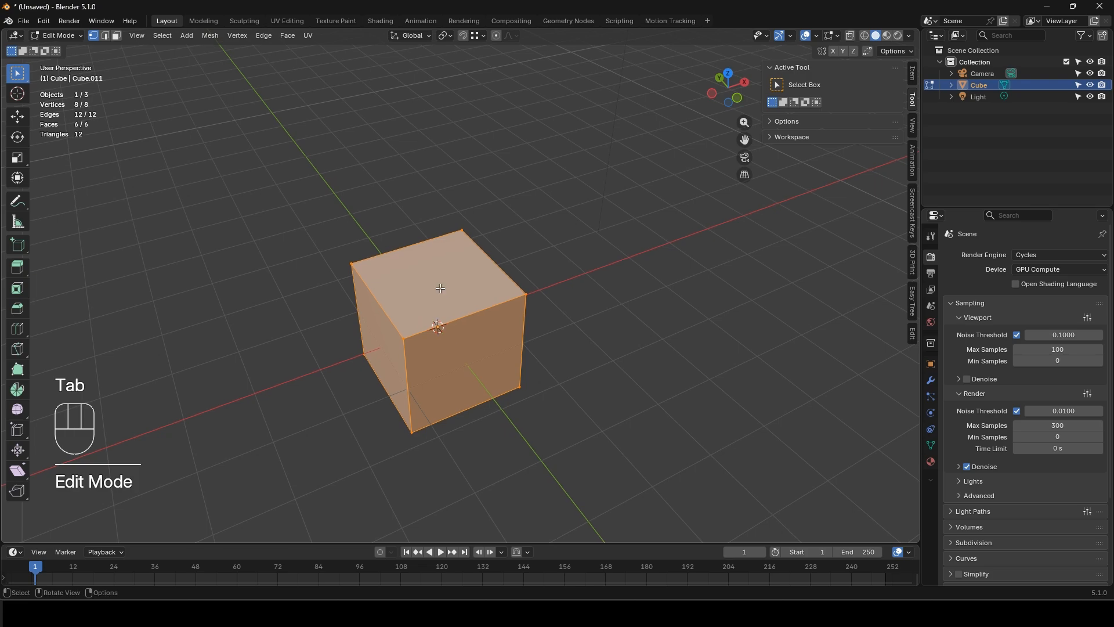
key(3)
click(440, 288)
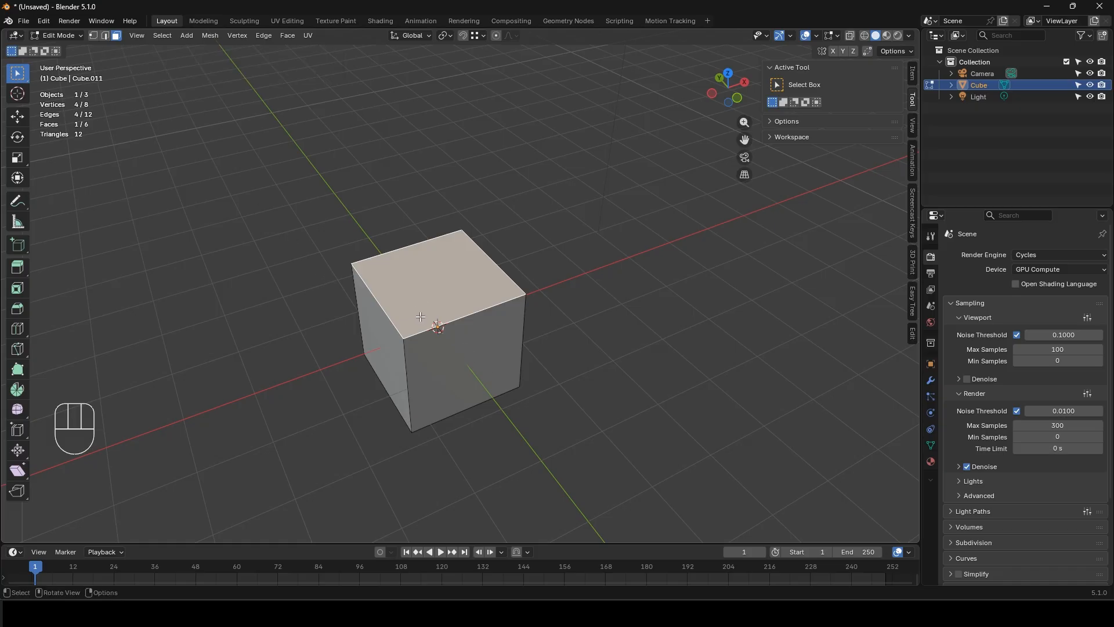
click(291, 40)
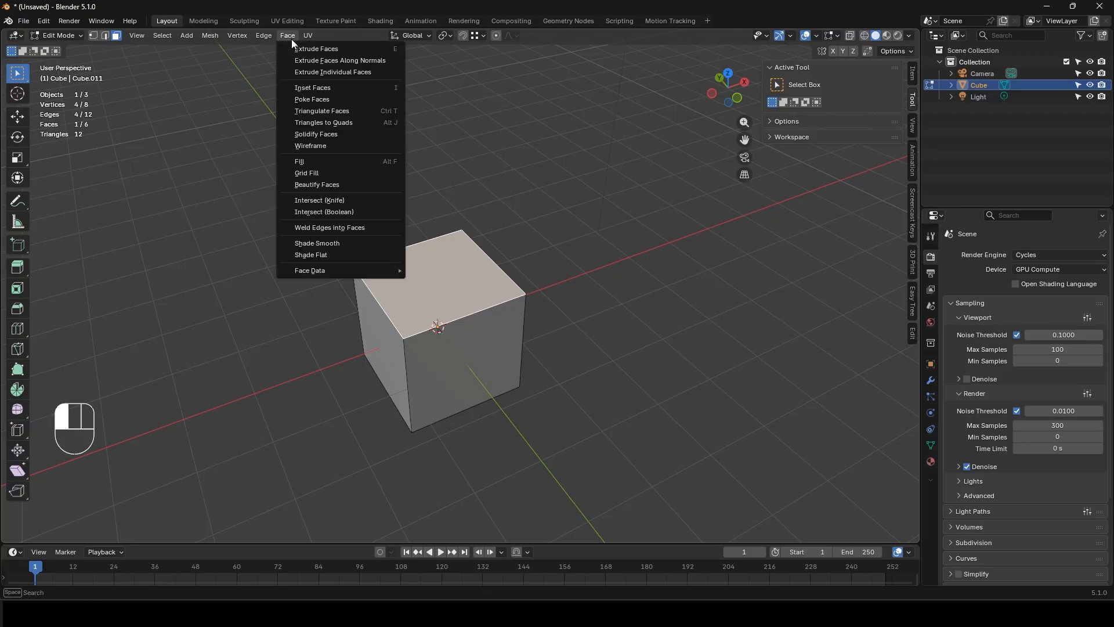
click(343, 100)
Step: Select the centre vertex of the poked top face in vertex select mode, and leave Edit Mode
middle_drag(342, 99, 407, 279)
key(1)
click(407, 279)
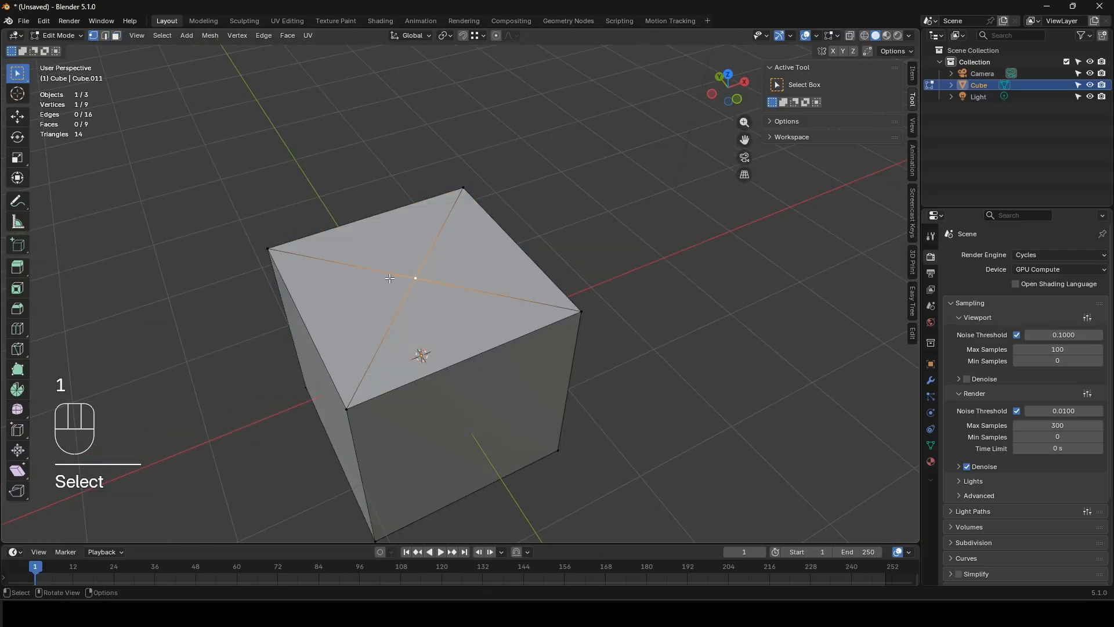
key(Tab)
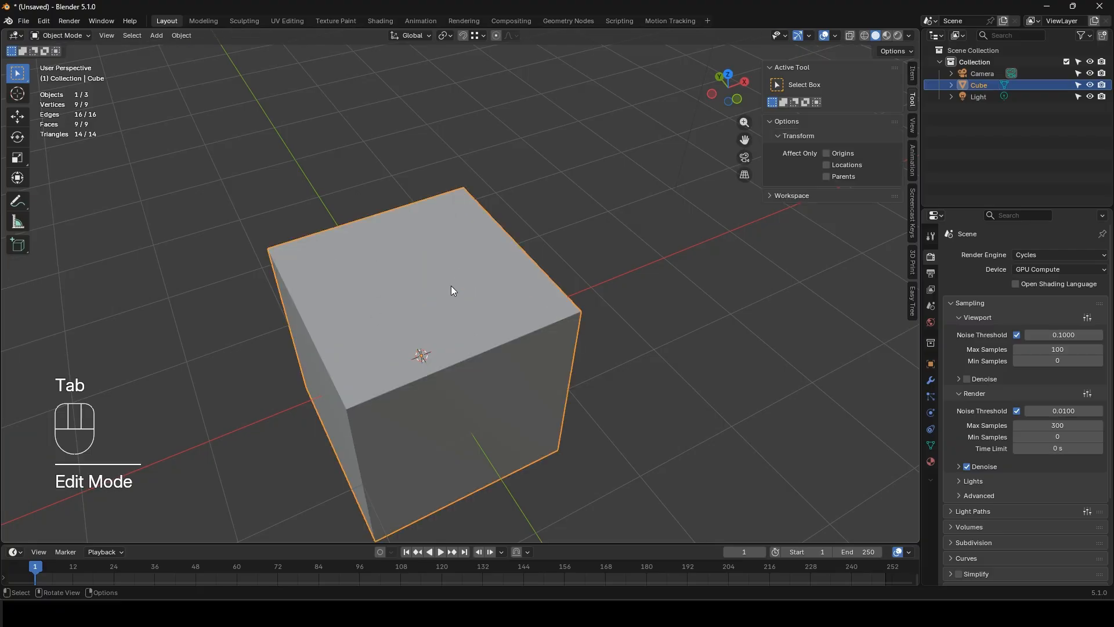
Step: Delete the poked cube and add a mesh plane
key(x)
click(450, 287)
key(shift+a)
mouse_move(423, 340)
click(475, 338)
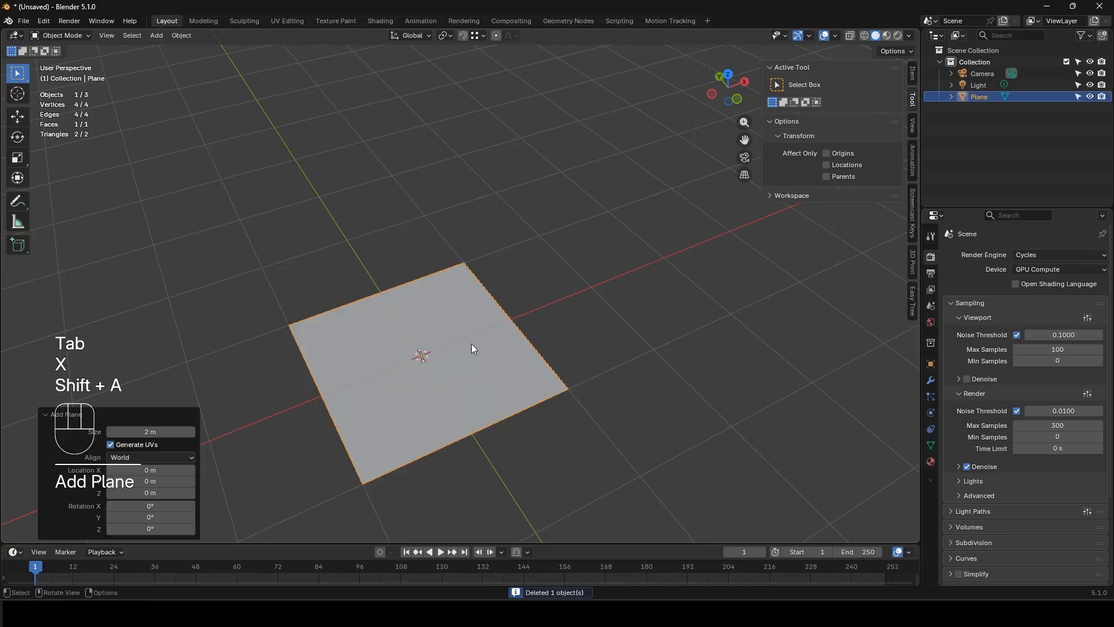
Step: Add two crossing, centred loop cuts to the new plane in Edit Mode
key(Tab)
key(ctrl+r)
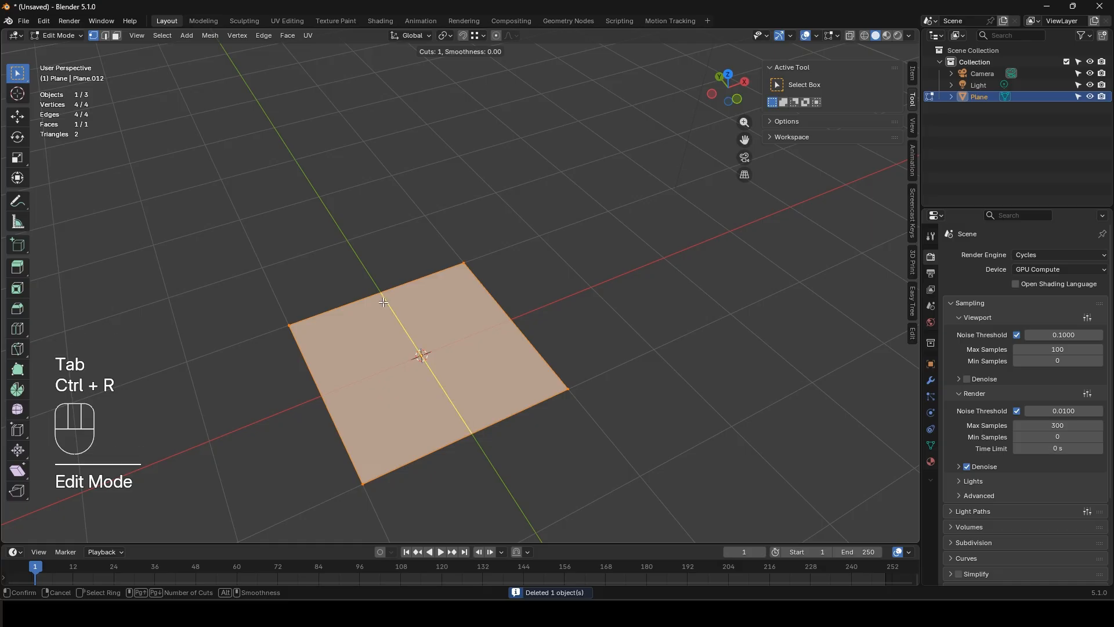
click(415, 347)
key(ctrl+r)
click(417, 337)
Step: Select the plane's four inner edges in edge select mode and delete them
key(2)
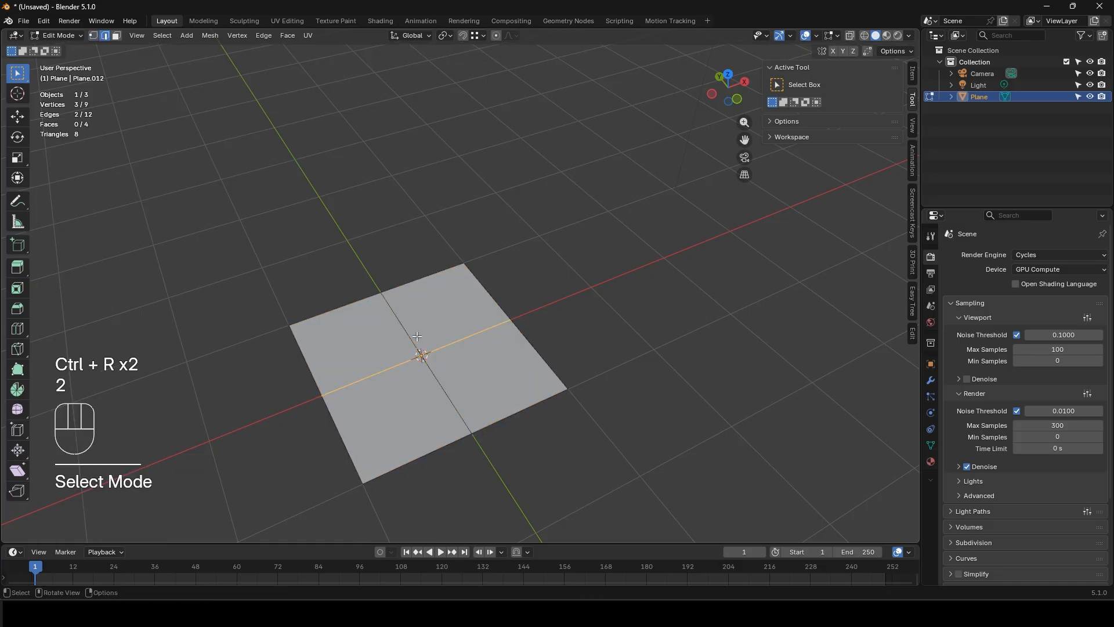
shift+click(388, 369)
key(x)
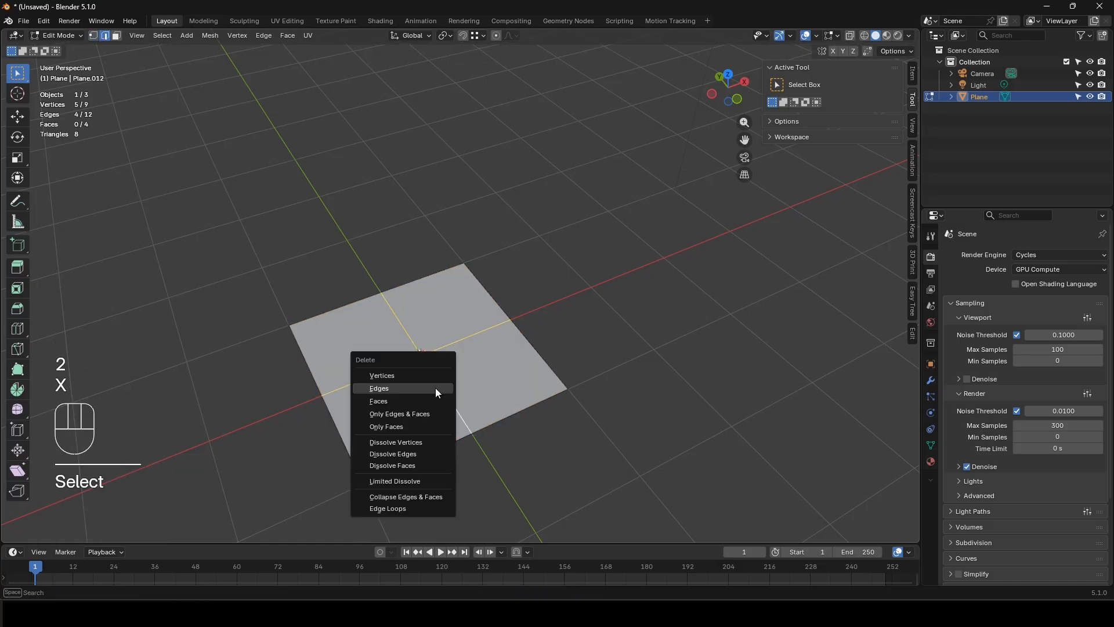
click(421, 390)
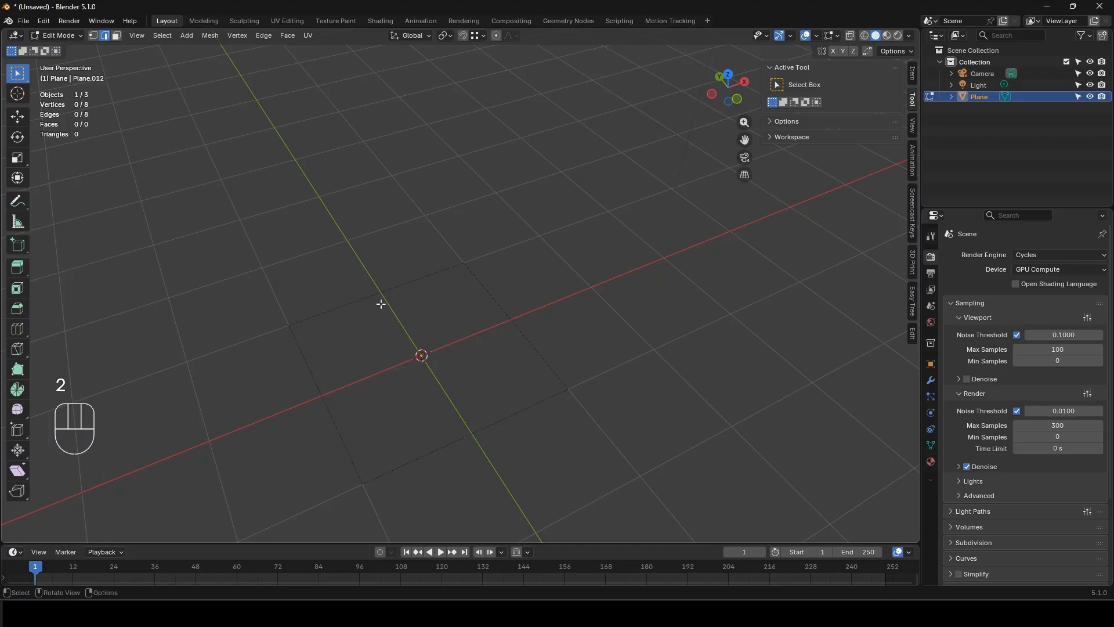
Step: Fill the plane's outline with one face and scale its four edge-midpoint vertices outward by about 1.7 with global Z locked
alt+click(311, 321)
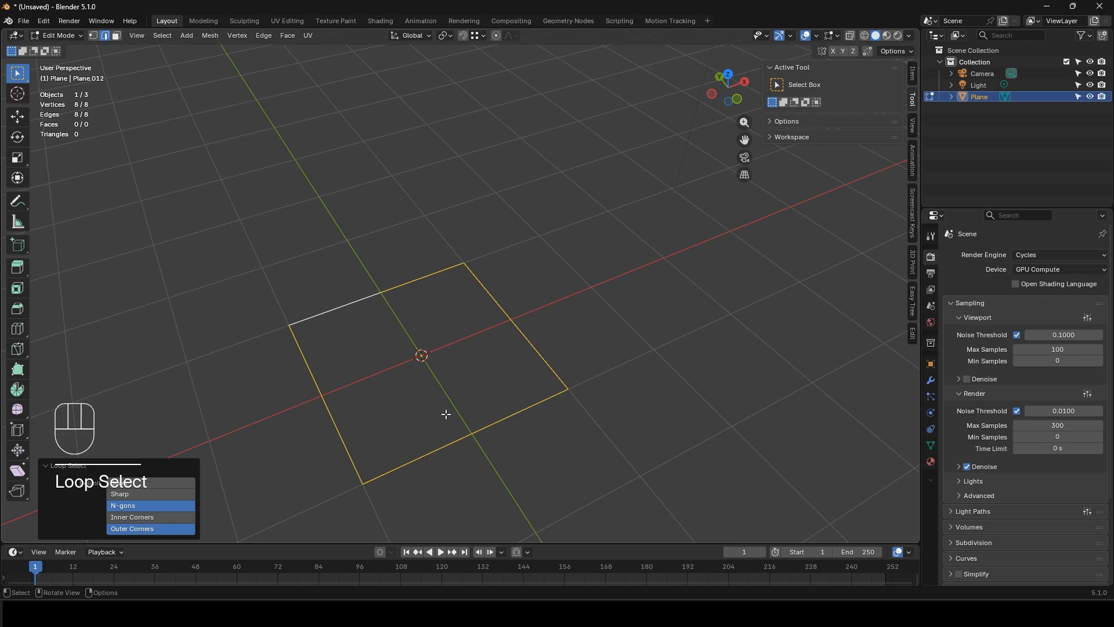
key(f)
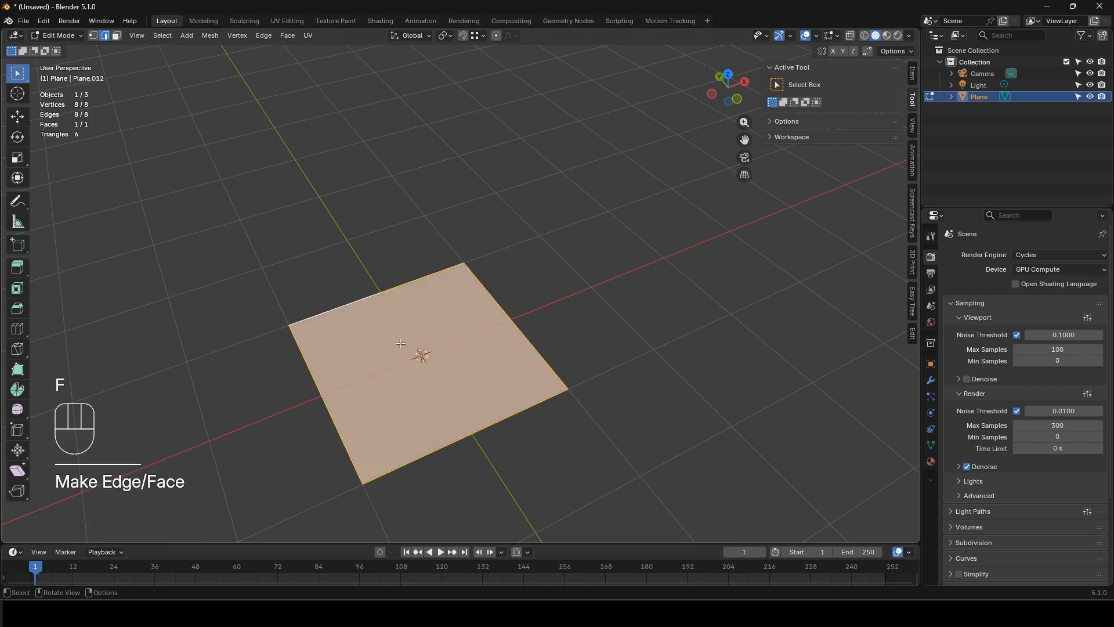
key(1)
click(385, 328)
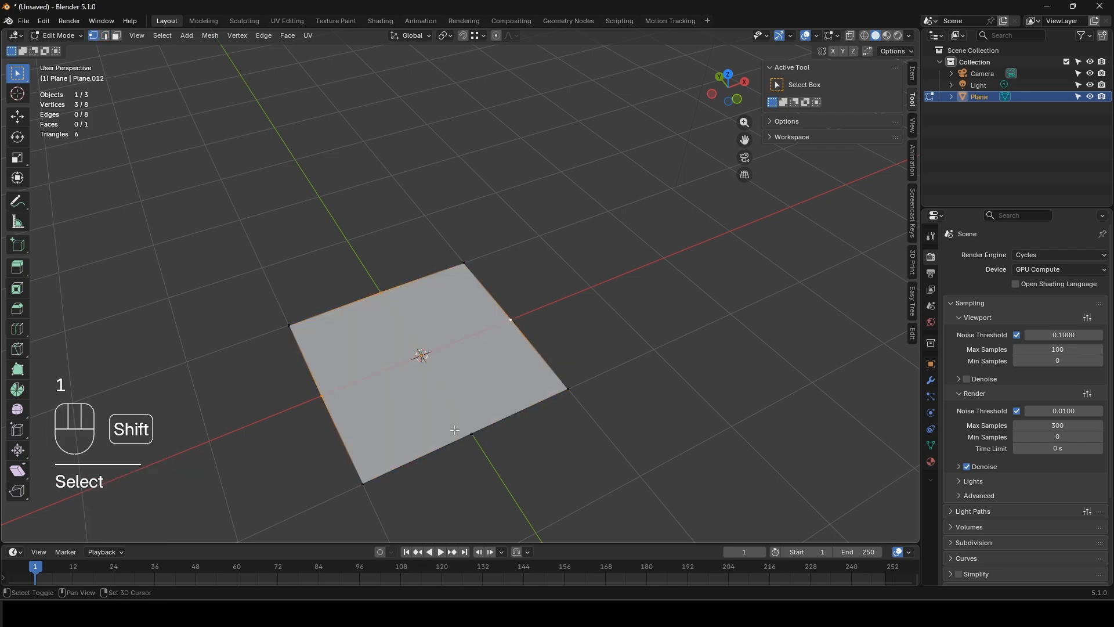
key(s)
key(shift+z)
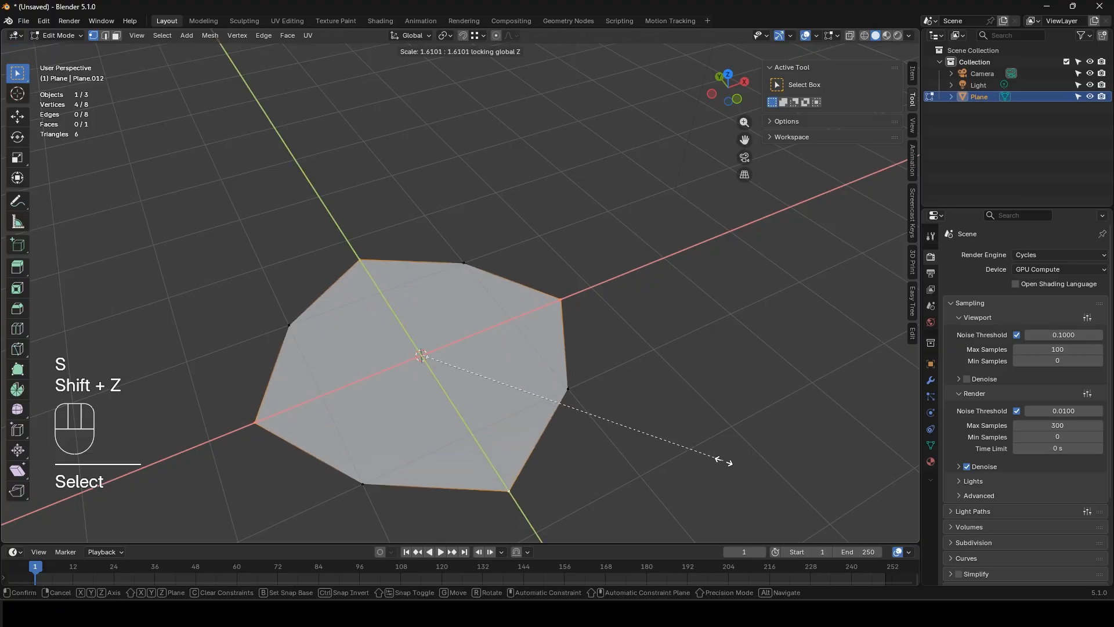
click(742, 464)
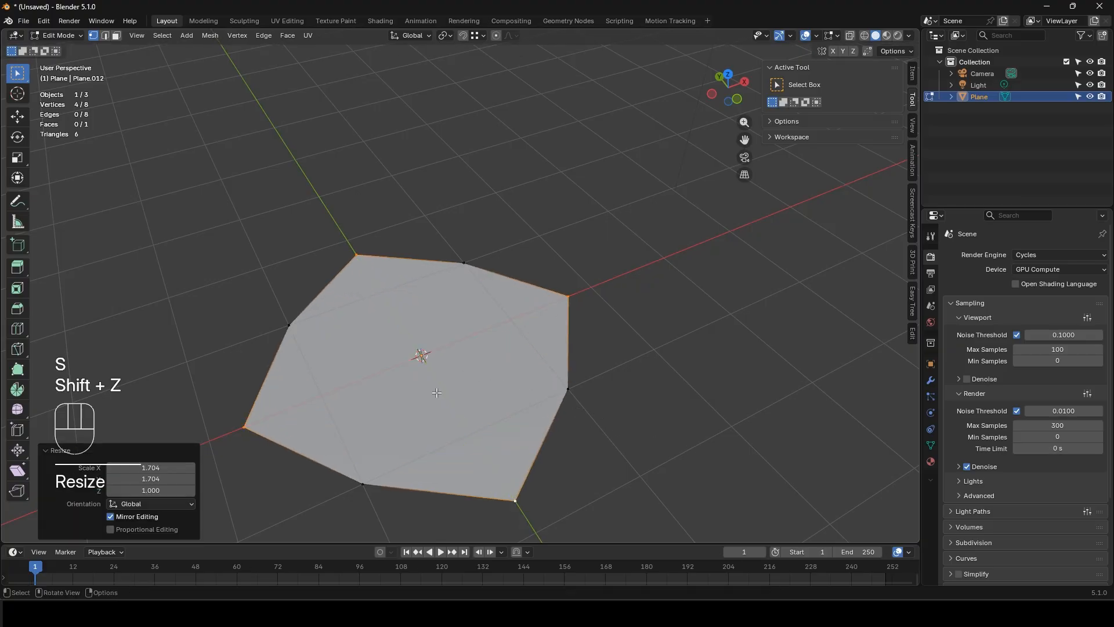
Step: Poke the eight-sided face and select its centre vertex in vertex select mode
key(3)
click(430, 381)
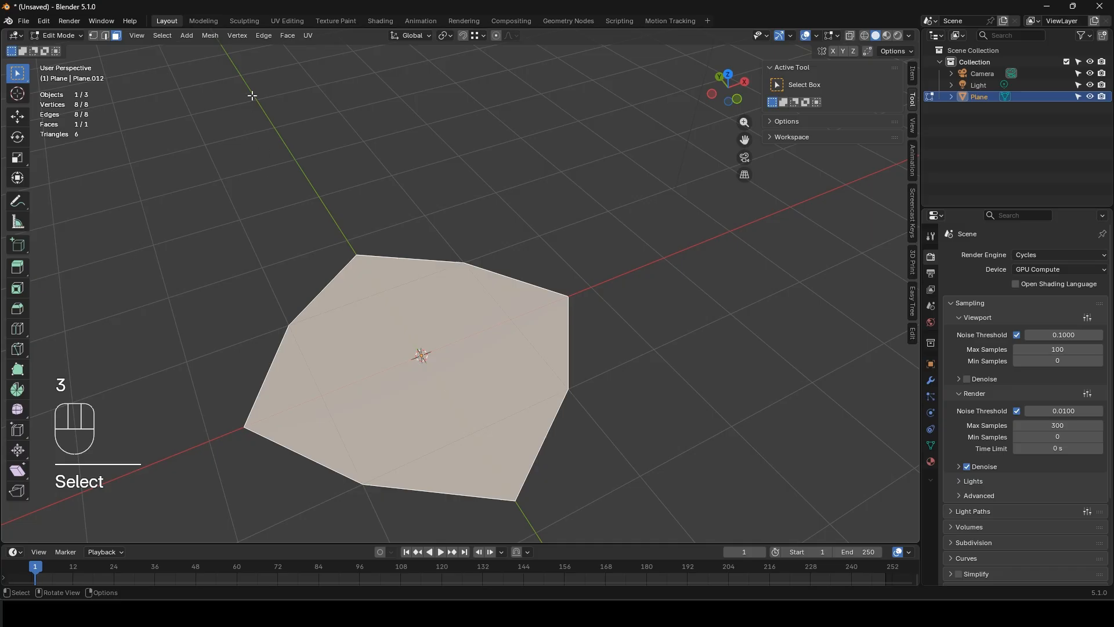
click(286, 36)
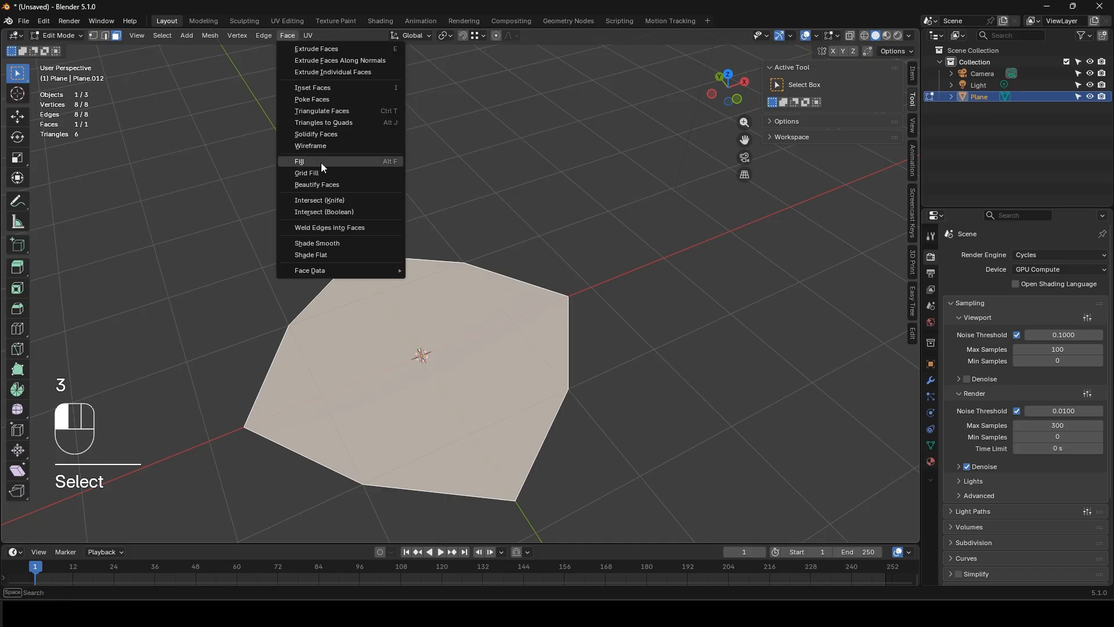
click(313, 99)
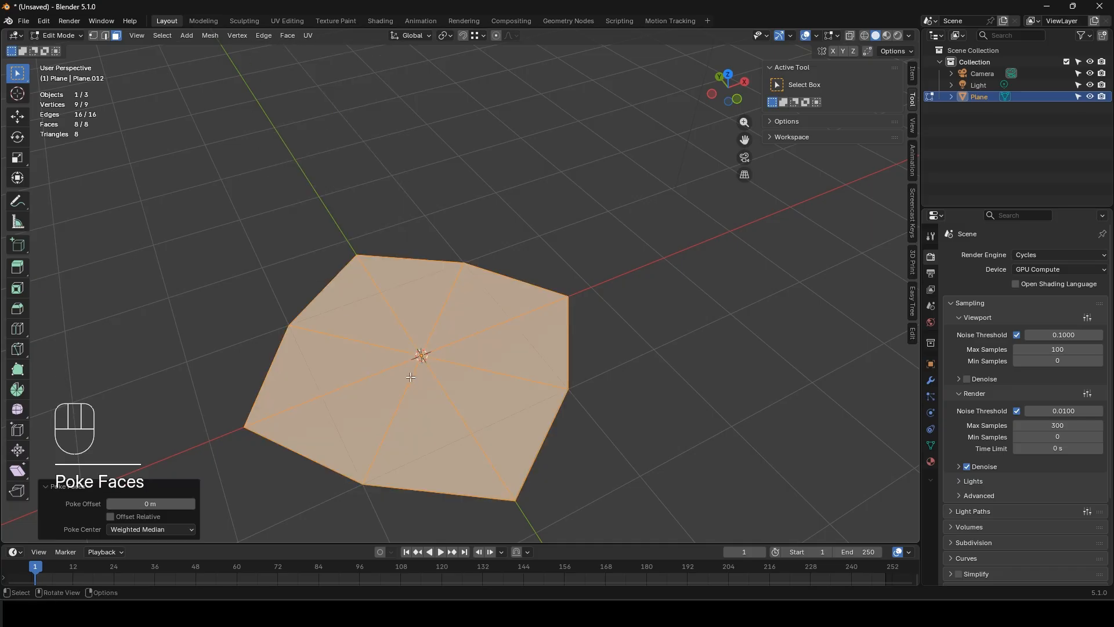
key(1)
click(437, 398)
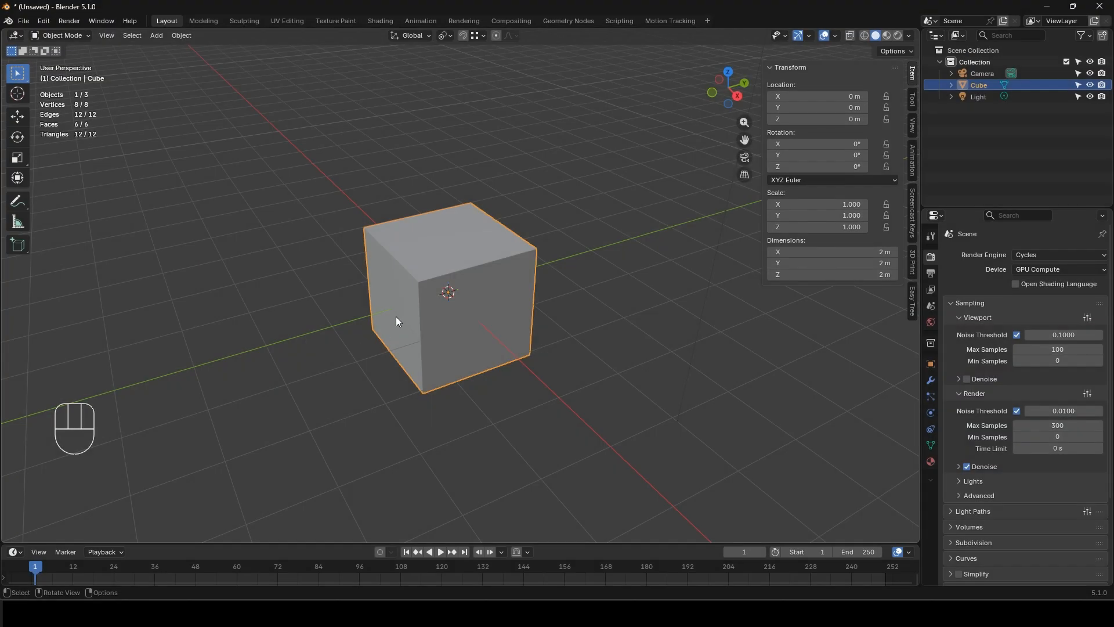
Step: Enter Edit Mode on the cube and switch to vertex select mode
key(Tab)
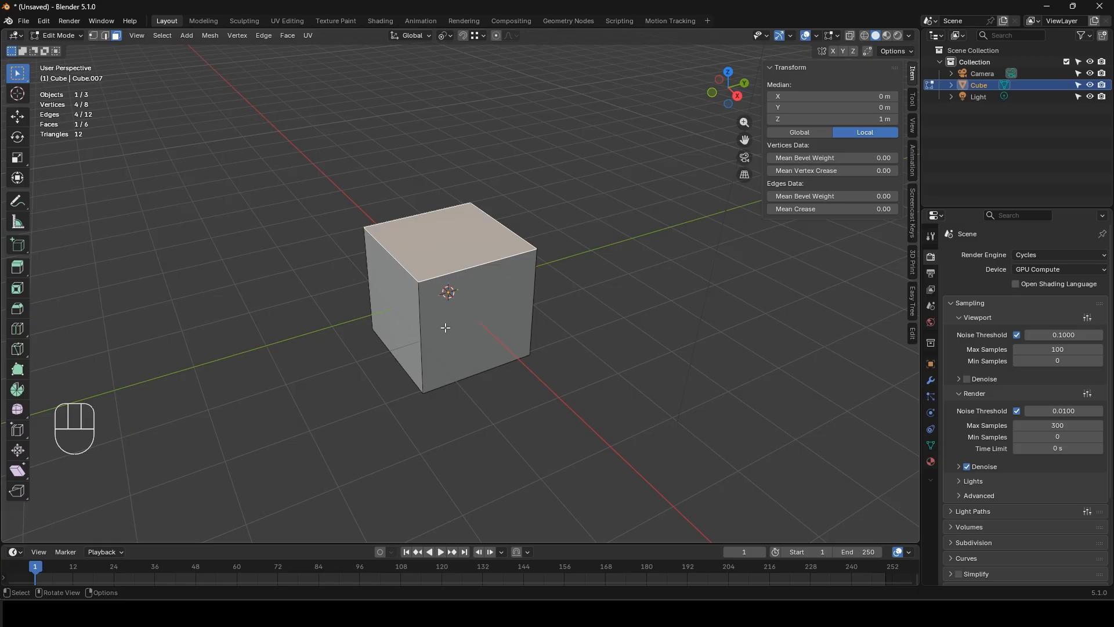
key(1)
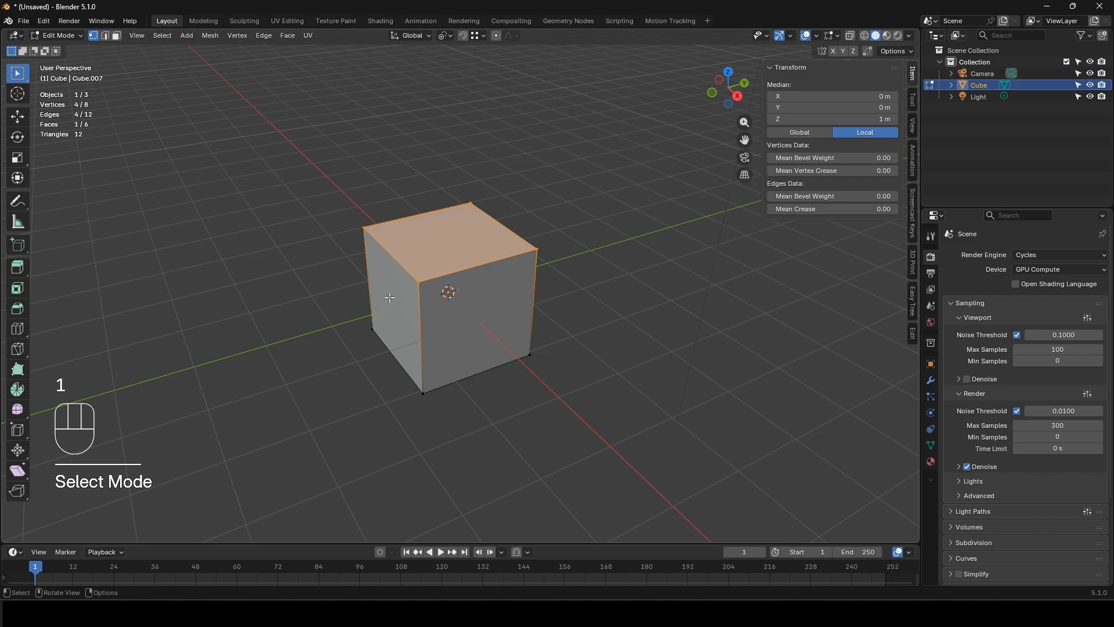
Step: Extrude one top corner vertex of the cube freely up and away, and undo the extrusion
click(359, 226)
middle_drag(380, 272, 387, 277)
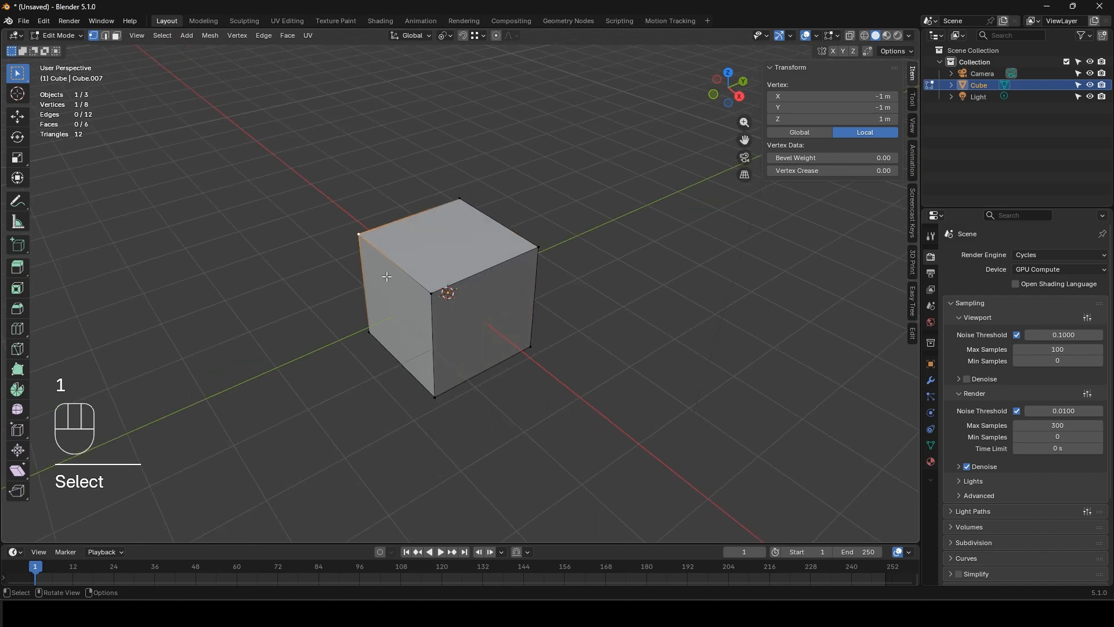
key(e)
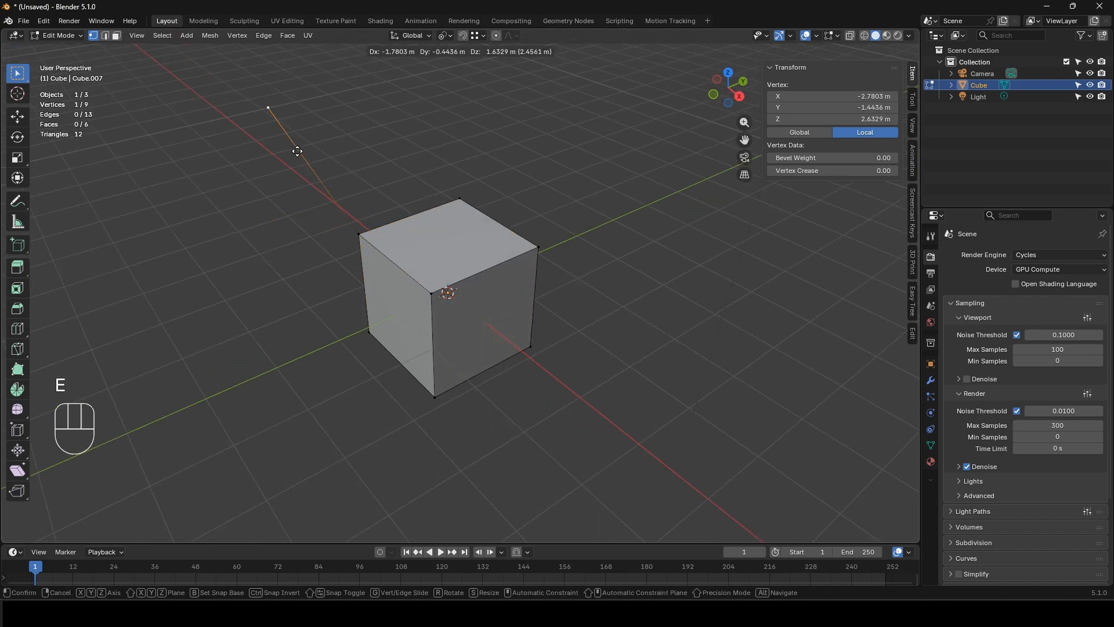
click(297, 150)
key(ctrl+z)
Step: Extrude one top edge of the cube outward in edge select mode, and undo the extrusion
key(2)
click(381, 263)
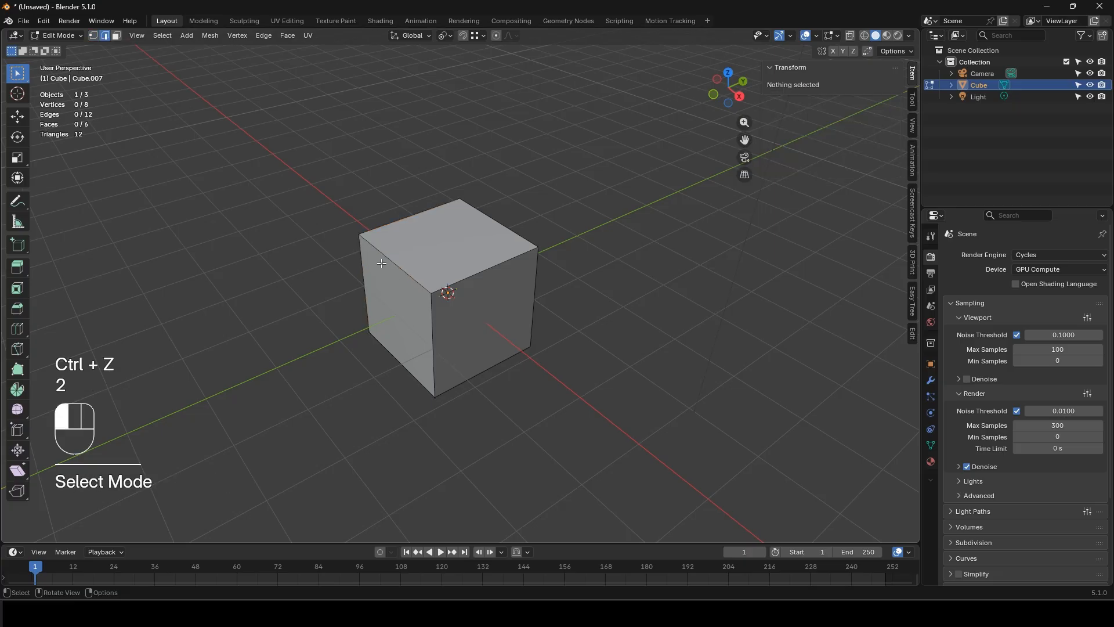
middle_drag(431, 286, 417, 291)
key(e)
click(293, 314)
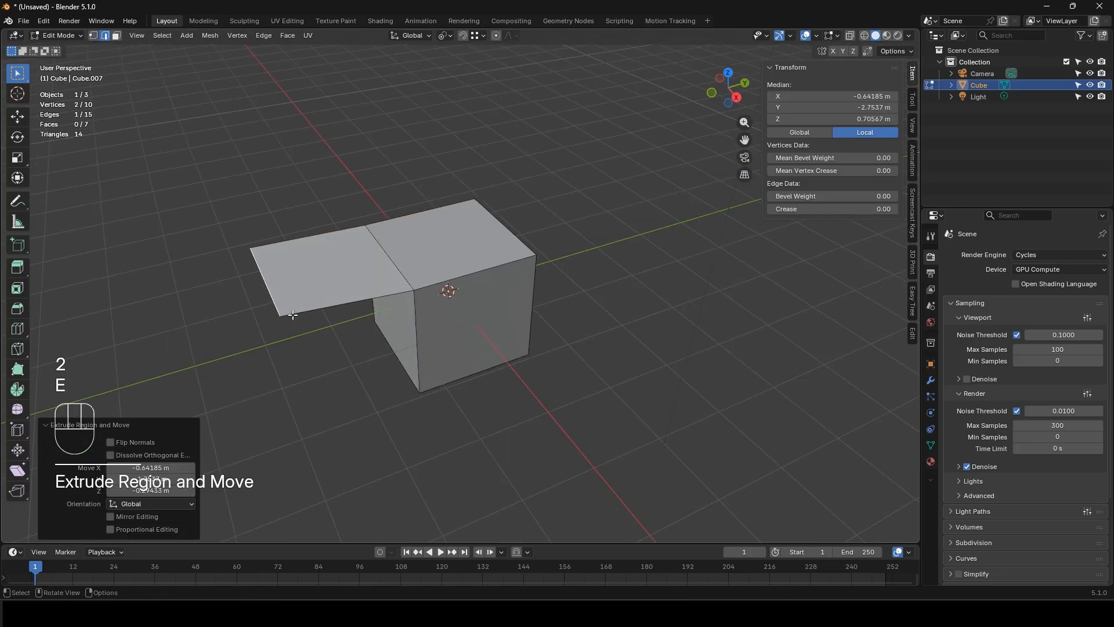
key(ctrl+z)
Step: Extrude the cube's top face upward about 1.96 m in face select mode, and undo the extrusion
key(3)
click(450, 248)
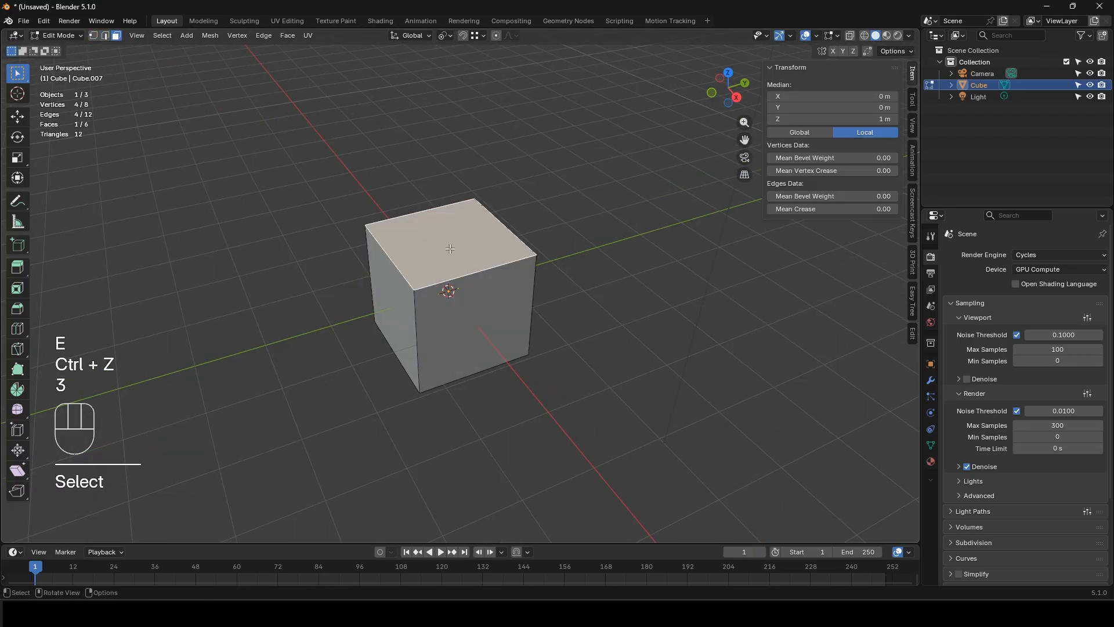
key(e)
click(540, 228)
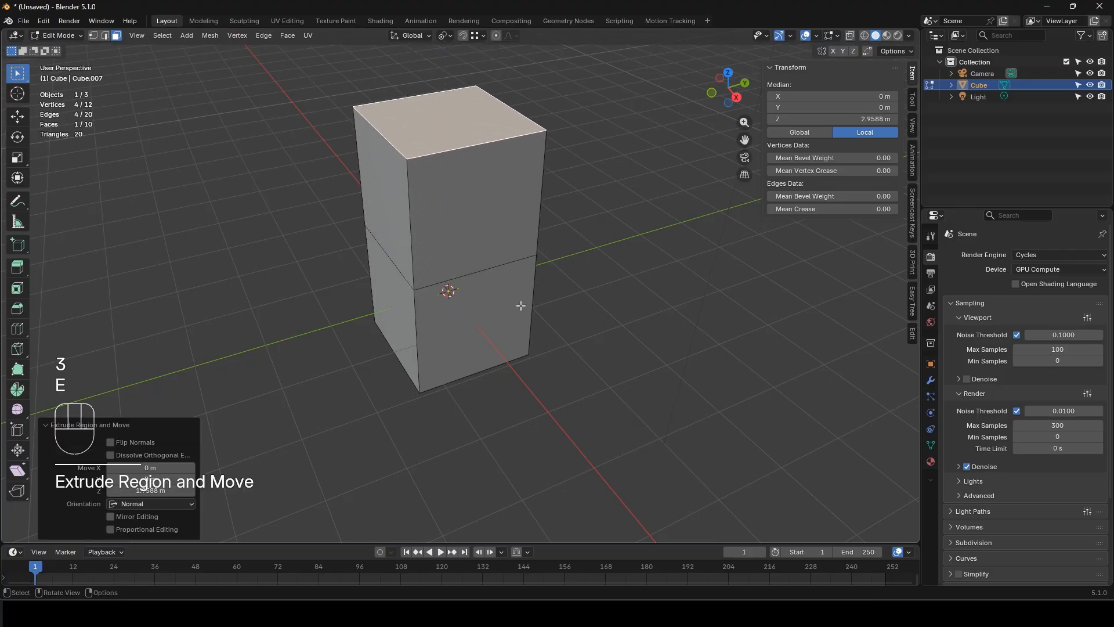
key(ctrl+z)
Step: Add two adjacent side faces to the top-face selection, try Extrude Faces Along Normals with and without Even Thickness, and undo it
scroll(520, 306, down, 3)
shift+click(422, 316)
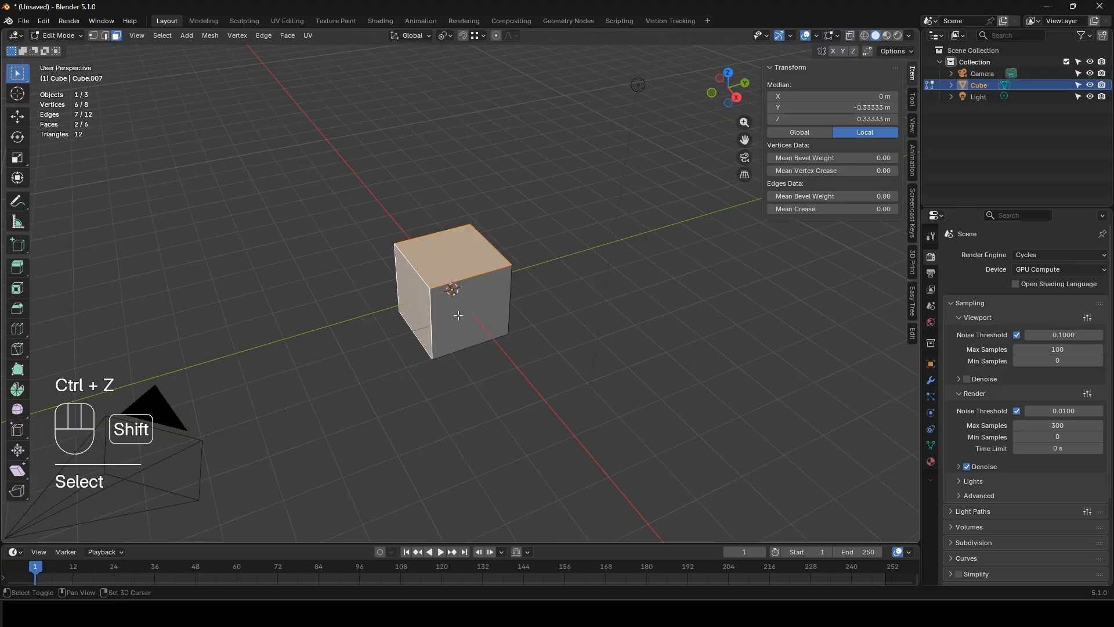
shift+click(458, 315)
middle_drag(459, 315, 479, 337)
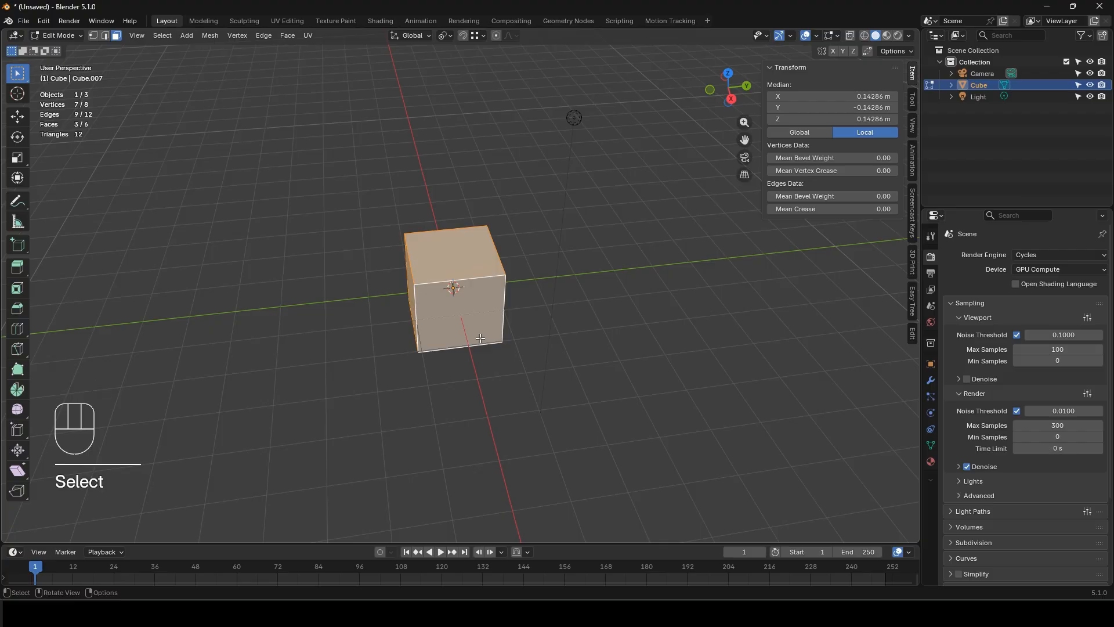
key(alt+e)
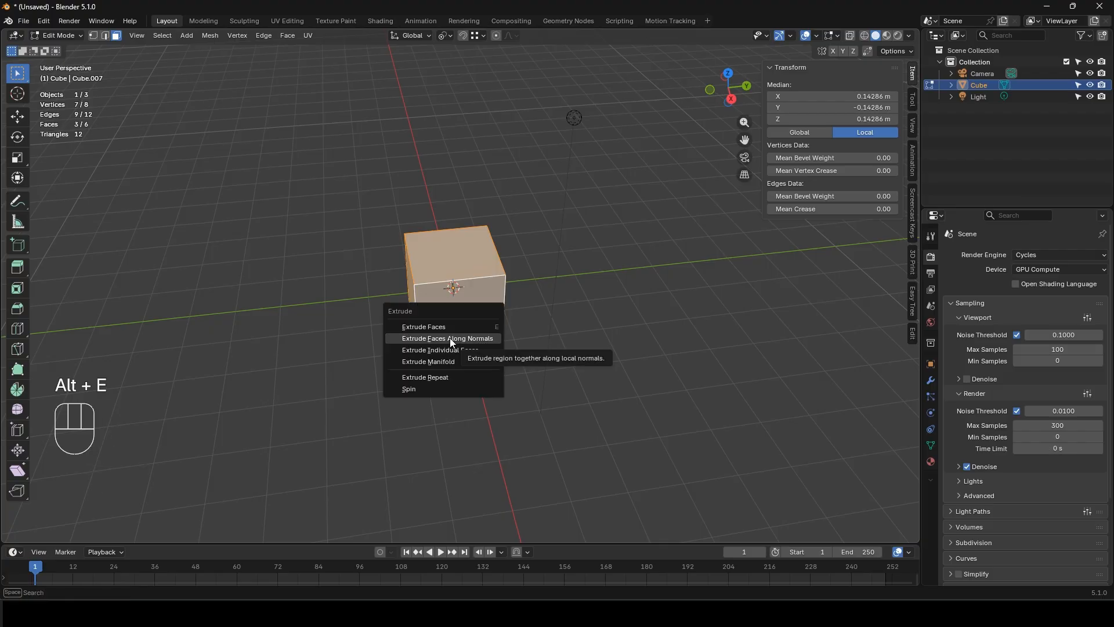
click(473, 337)
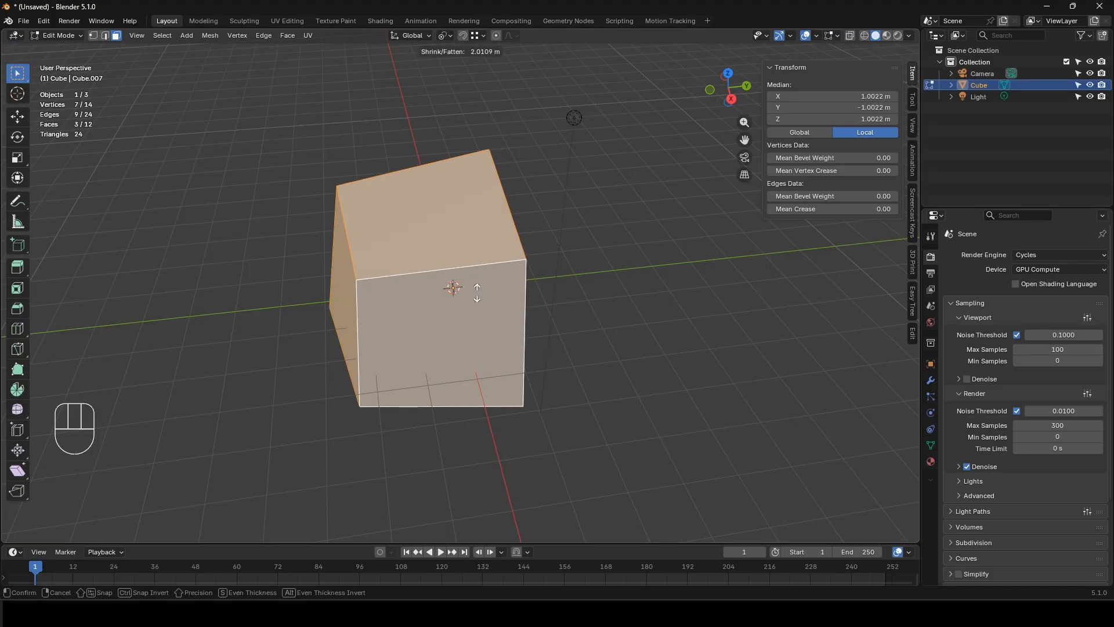
key(shift)
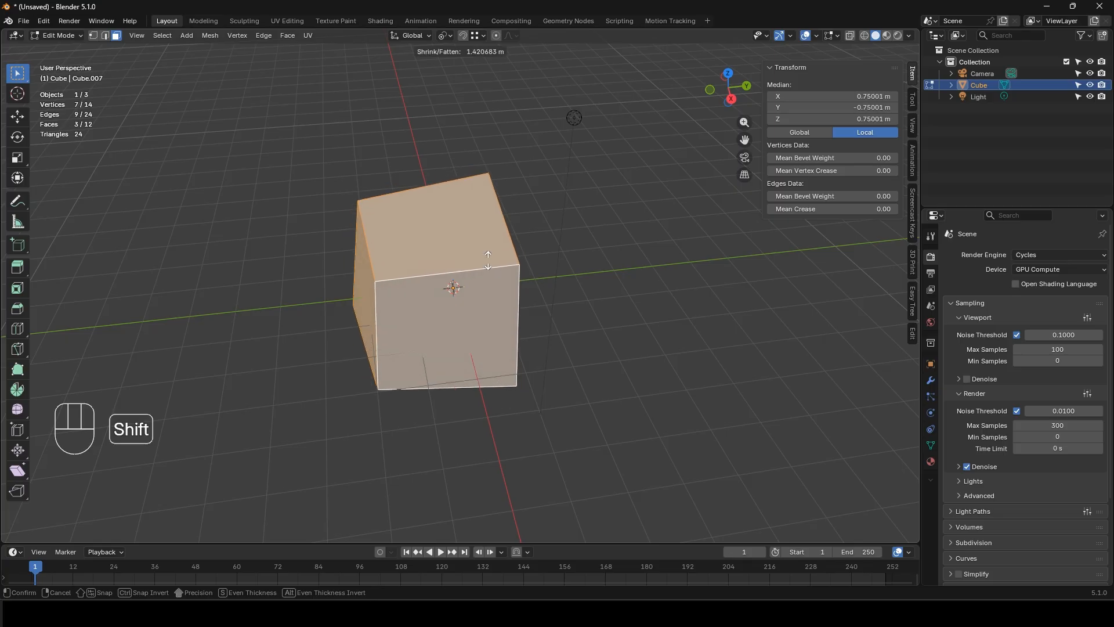
key(s)
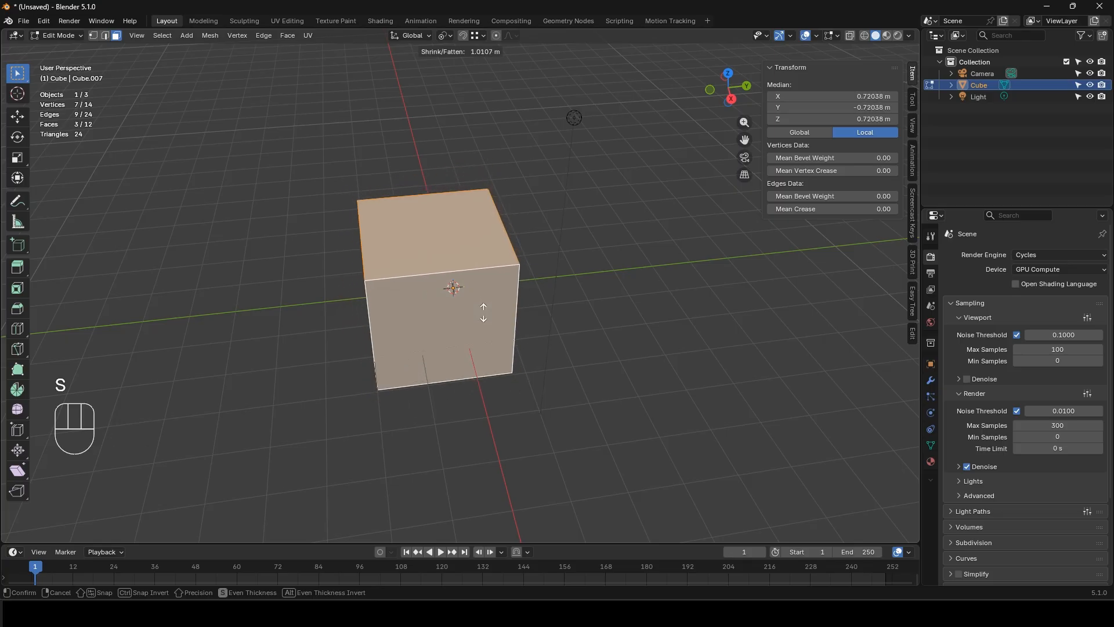
key(alt)
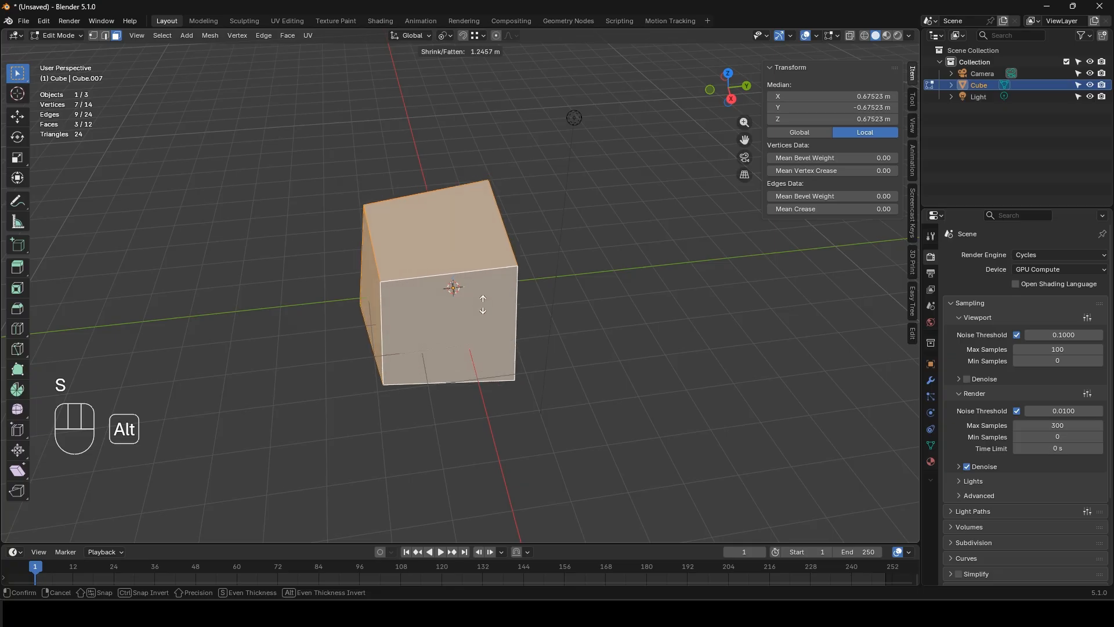
key(alt)
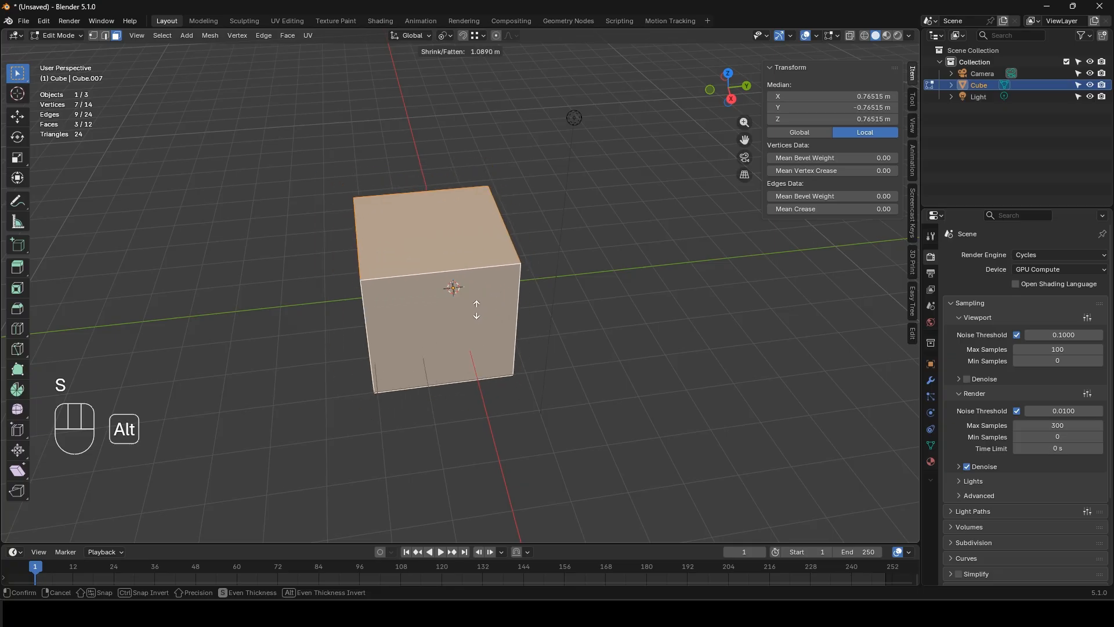
key(ctrl+z)
key(ctrl+z)
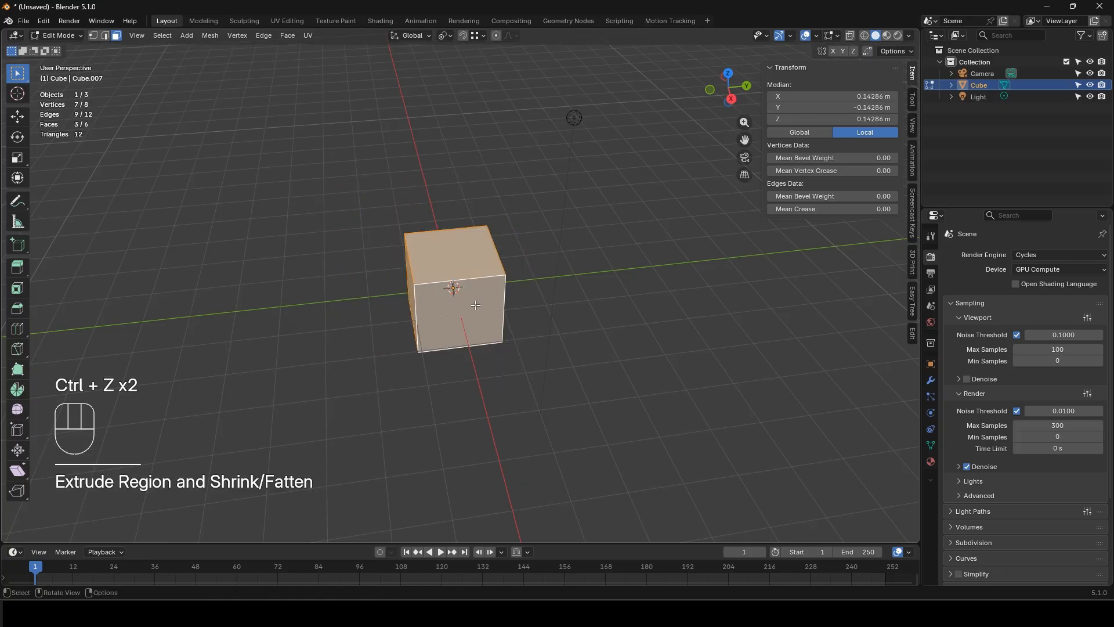
Step: Extrude the three selected cube faces about 2.87 m with Extrude Individual Faces, and undo the extrusion
key(alt+e)
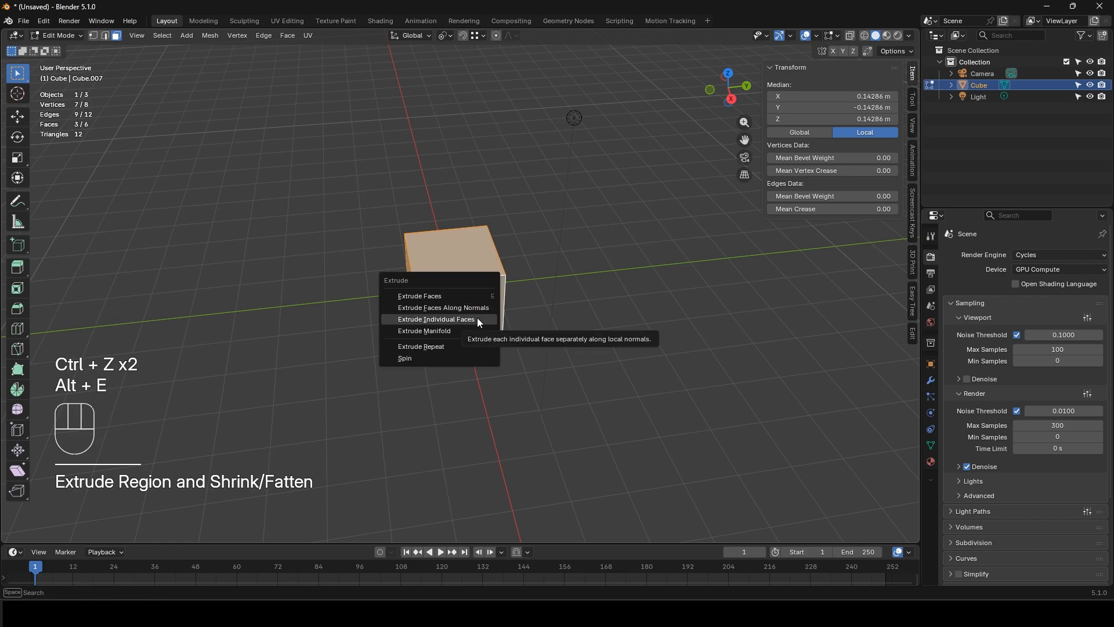
click(477, 318)
click(487, 258)
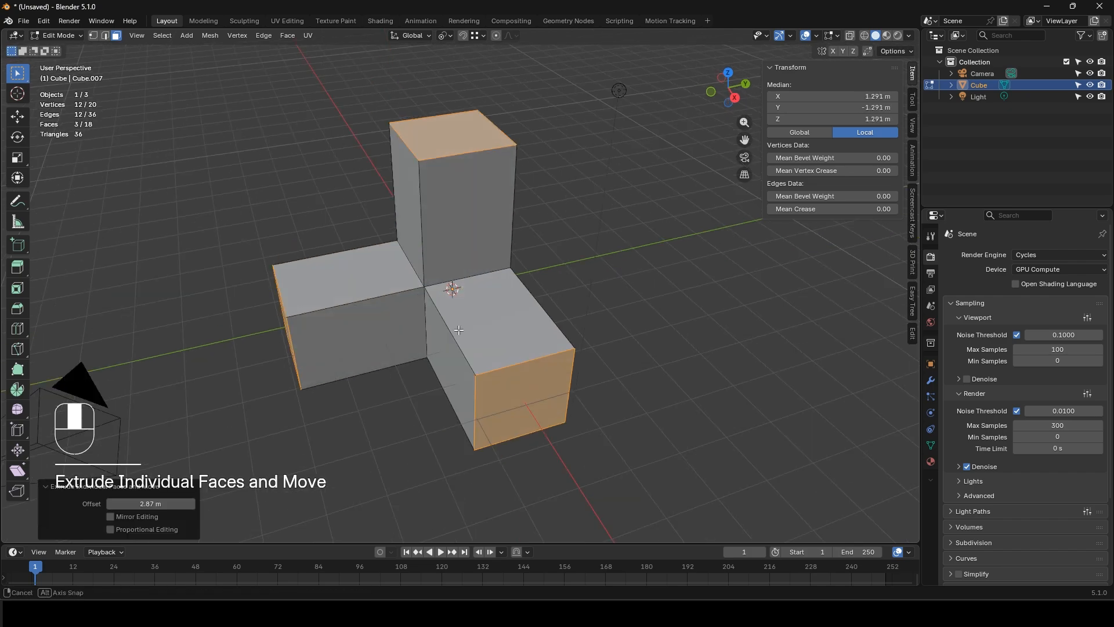
middle_drag(487, 258, 471, 328)
key(ctrl+z)
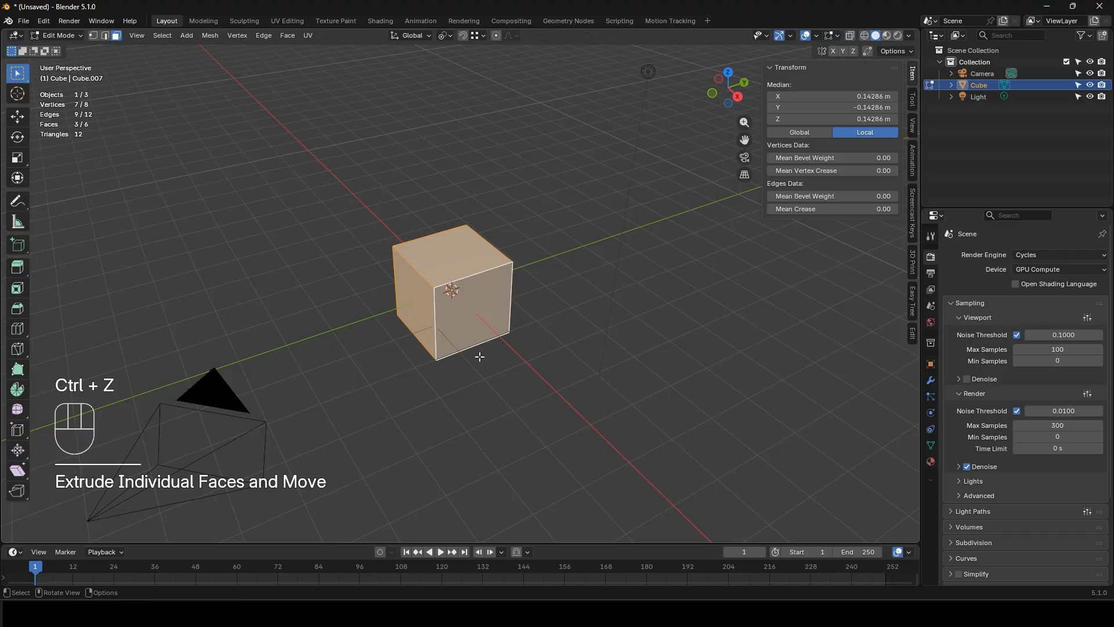
Step: Select only the cube's side face that faces the negative Y direction
click(446, 308)
click(405, 305)
middle_drag(490, 332, 479, 338)
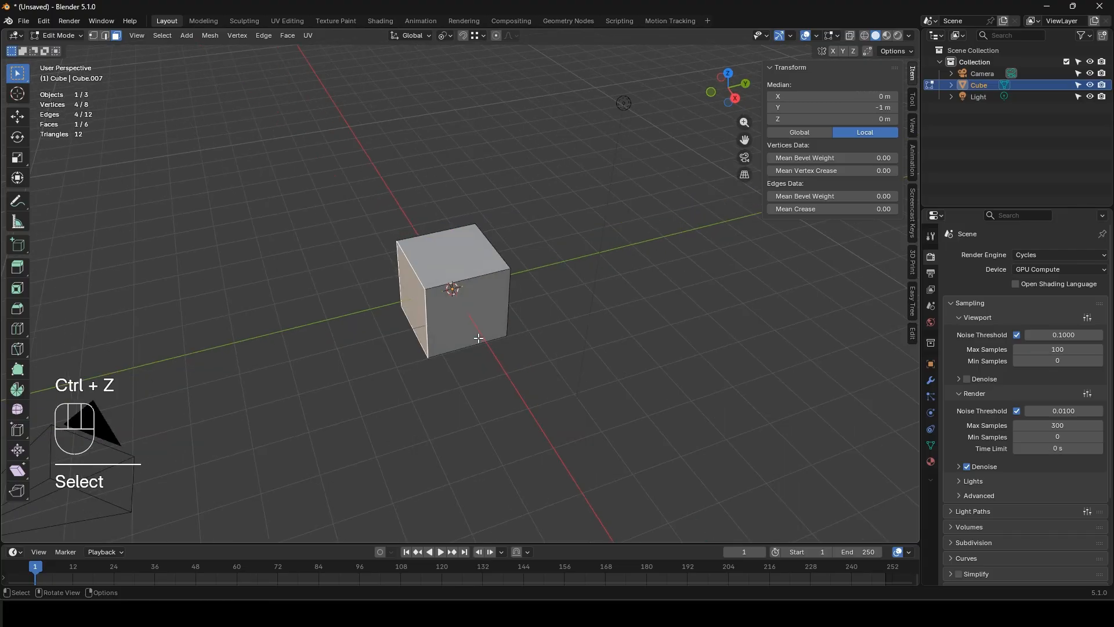
Step: Try extruding the selected side face inward with the regular Extrude, then cancel the move and undo the extrusion
key(e)
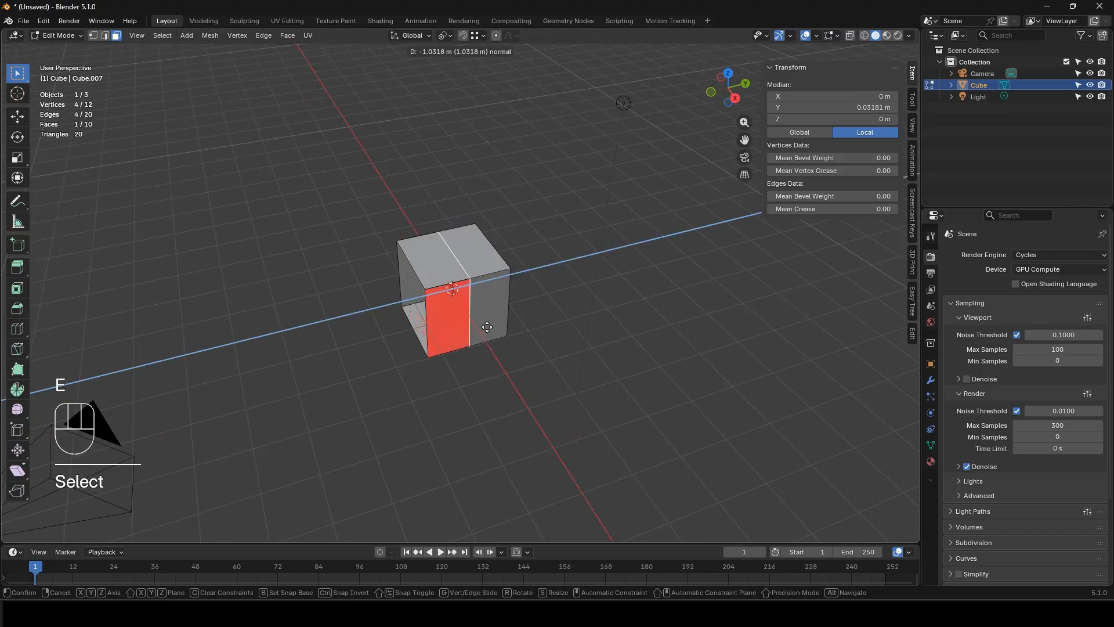
right_click(484, 327)
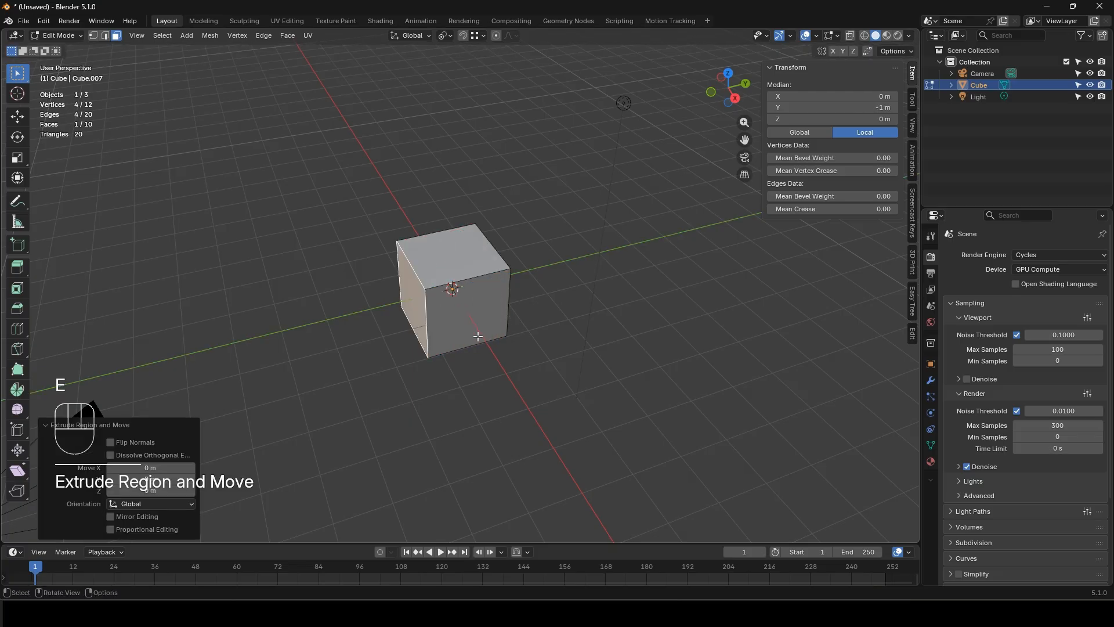
key(ctrl+z)
Step: Try Extrude Manifold on the selected side face, and undo it
key(alt+e)
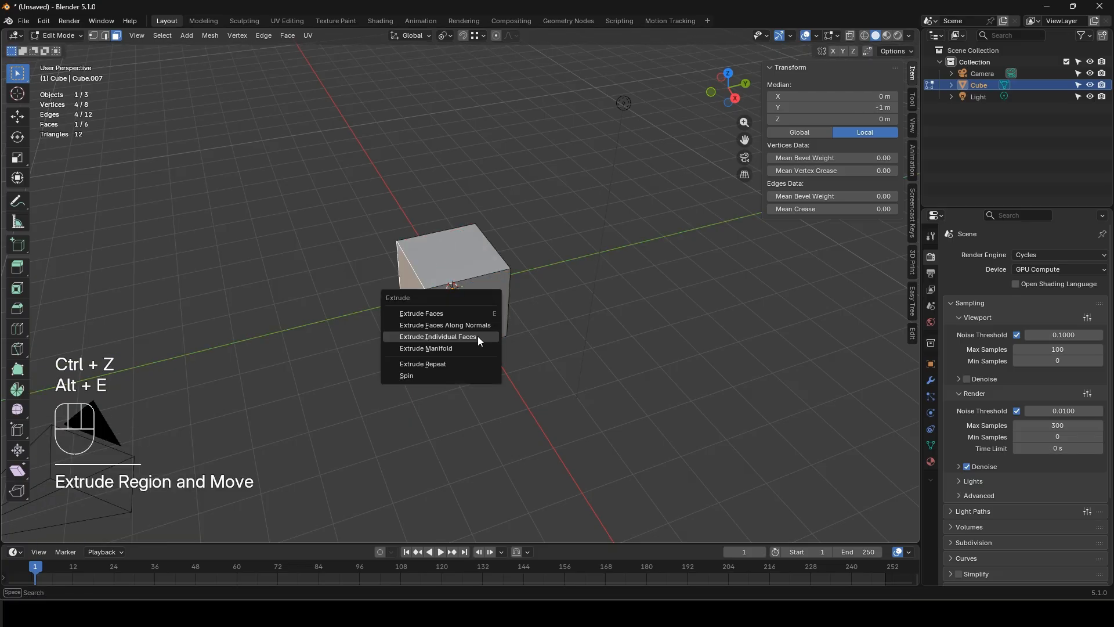
click(462, 346)
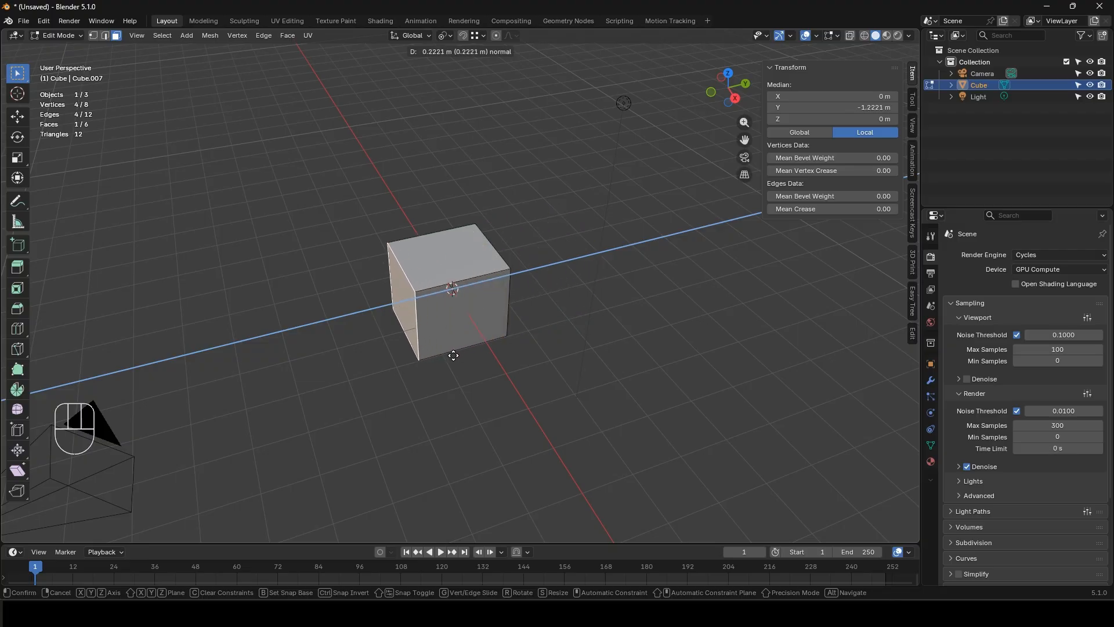
click(449, 355)
key(ctrl+z)
Step: Inset the cube's selected side face and extrude the inner face about 0.88 m into the cube
middle_drag(447, 363, 399, 369)
key(i)
click(520, 373)
key(e)
click(518, 375)
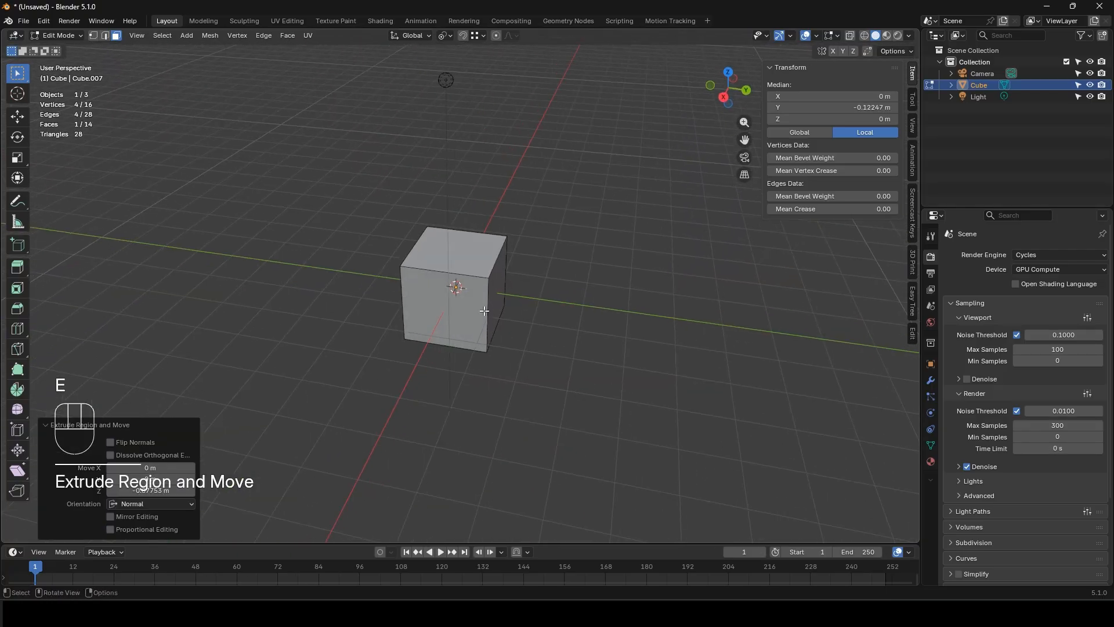
Step: Extrude the cube's side face that faces the positive Y direction about 0.90 m into the cube
click(484, 311)
key(e)
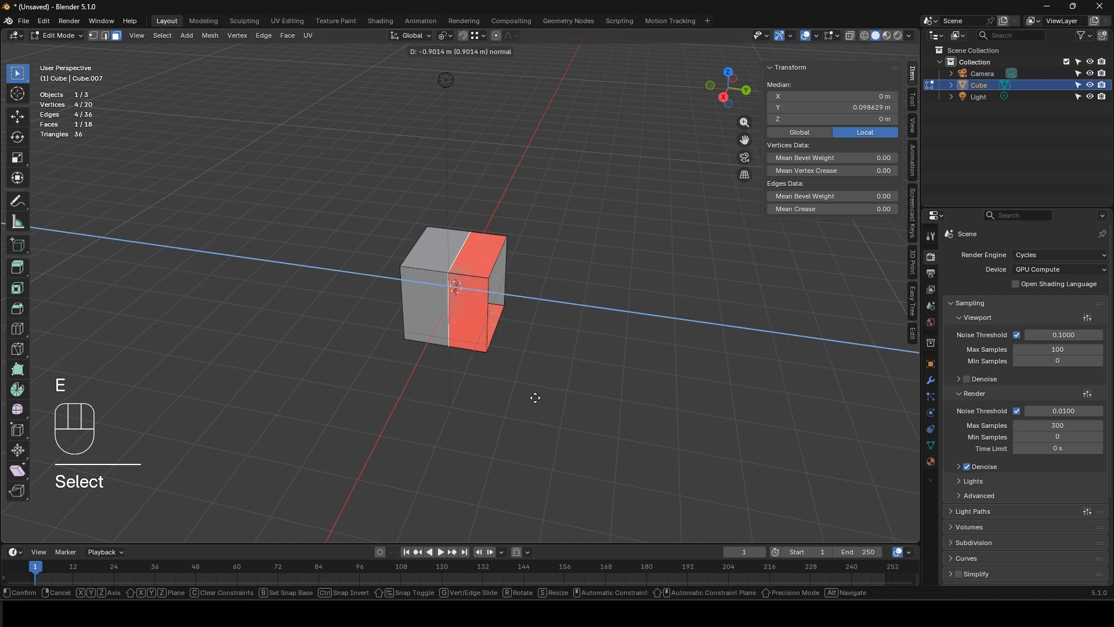
click(535, 398)
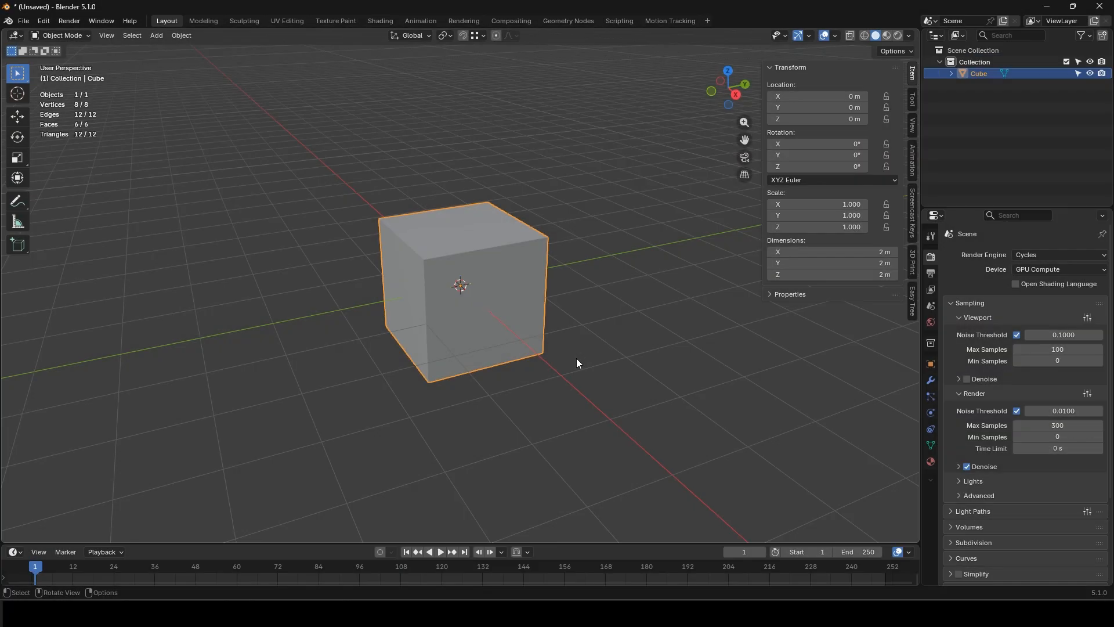
Step: Try moving the cube freely and along the global X, Y and Z axes, and cancel the move
key(g)
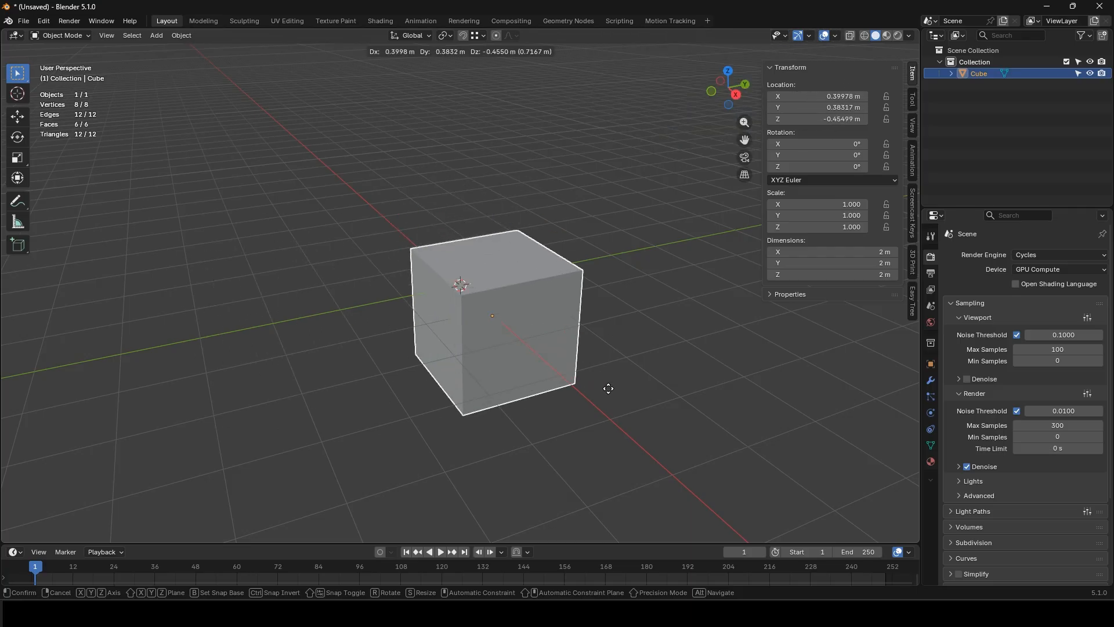
key(x)
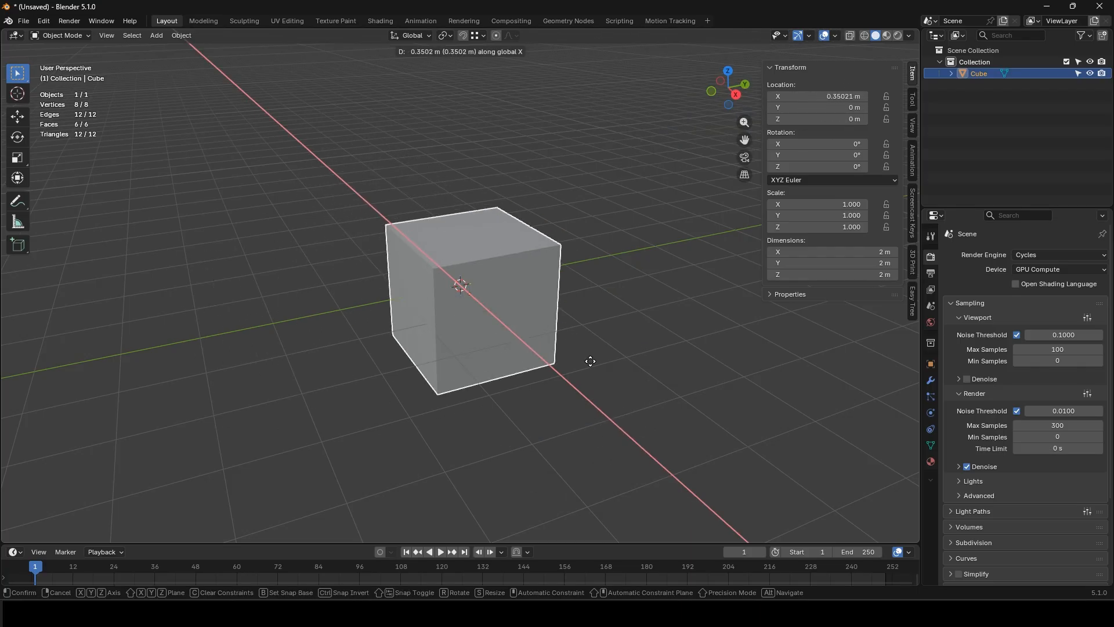
key(y)
key(z)
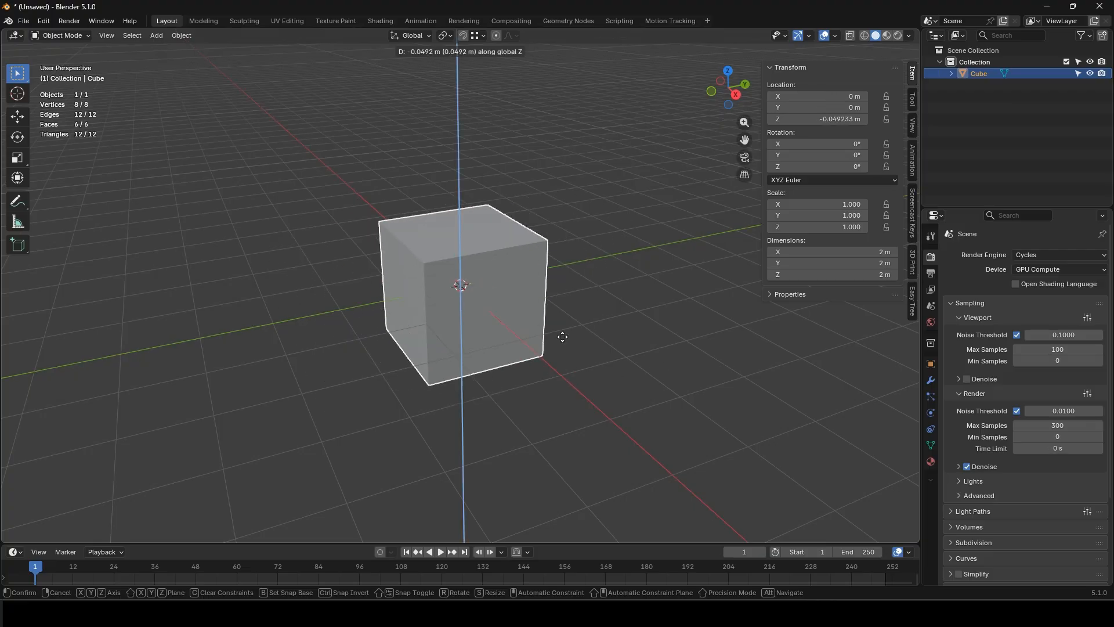
key(Escape)
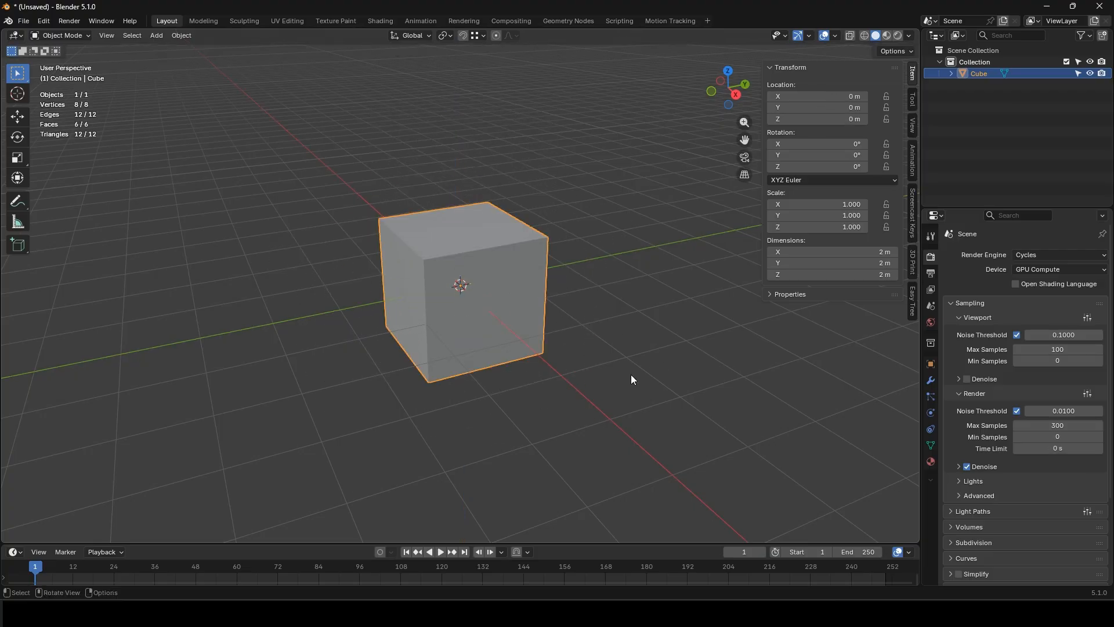
Step: Try rotating the cube around the global X, Y and Z axes, and cancel the rotation
key(r)
key(x)
key(y)
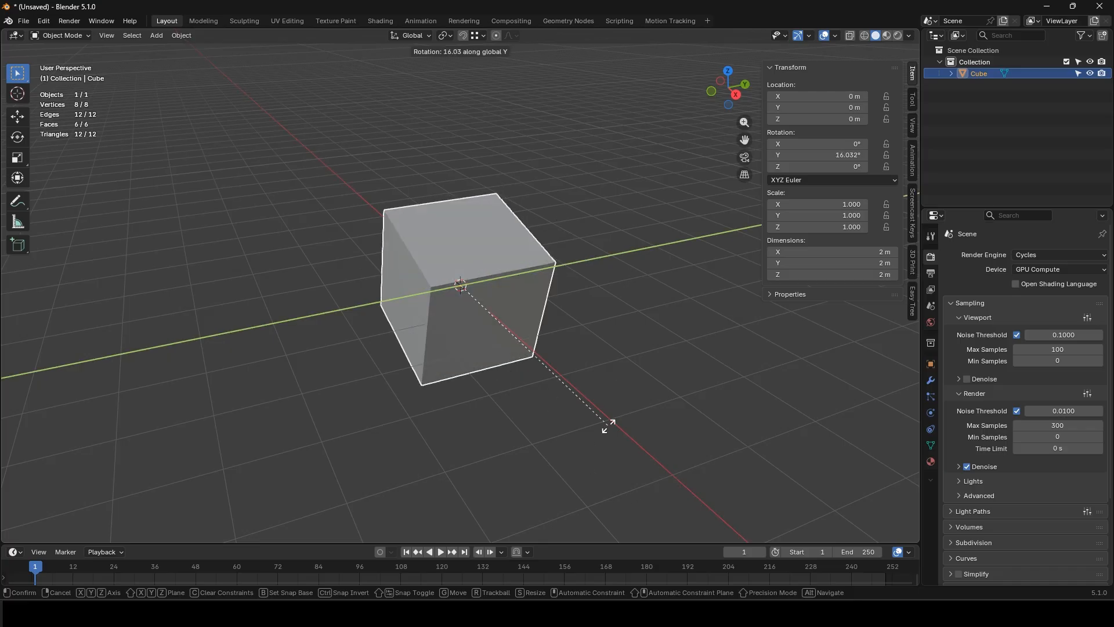
key(z)
key(Escape)
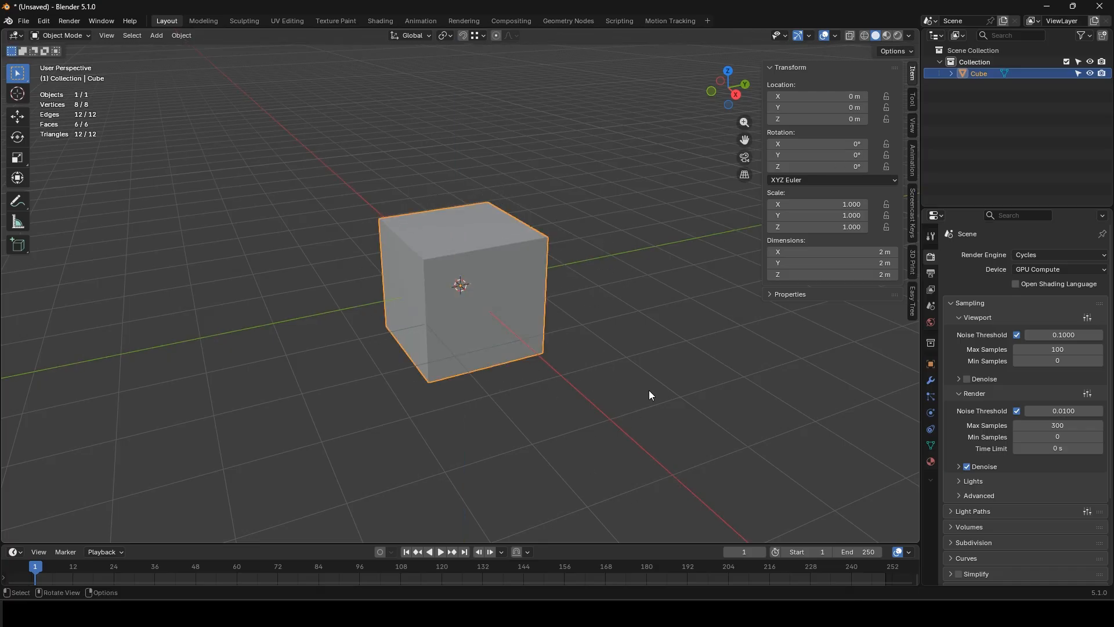
Step: Try scaling the cube along the global X, Y and Z axes, and cancel the scaling
key(s)
key(x)
key(y)
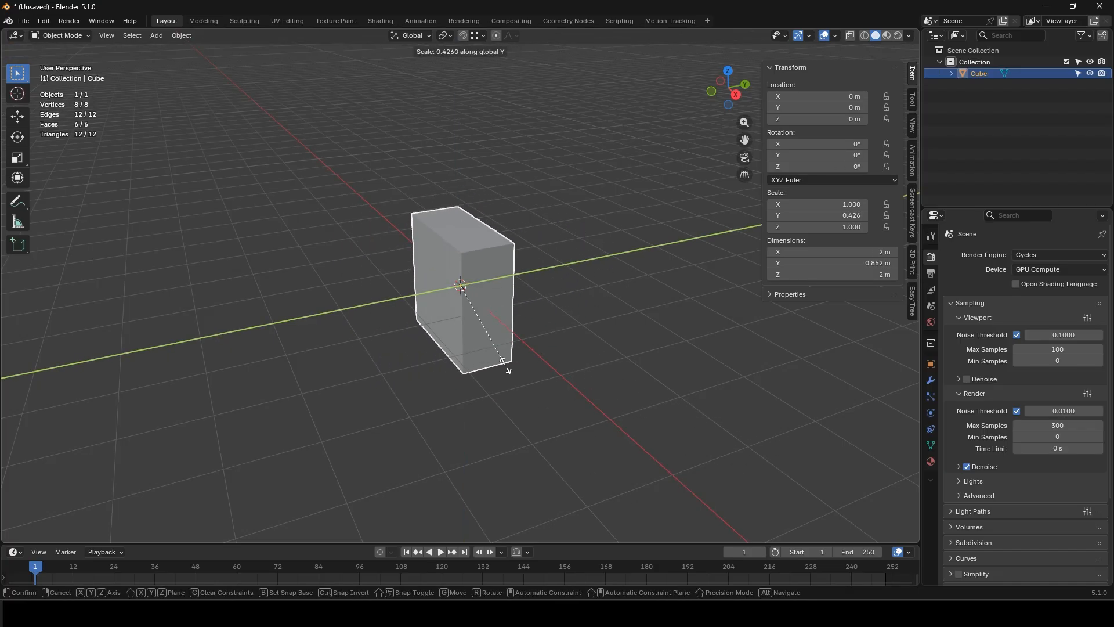
key(z)
key(Escape)
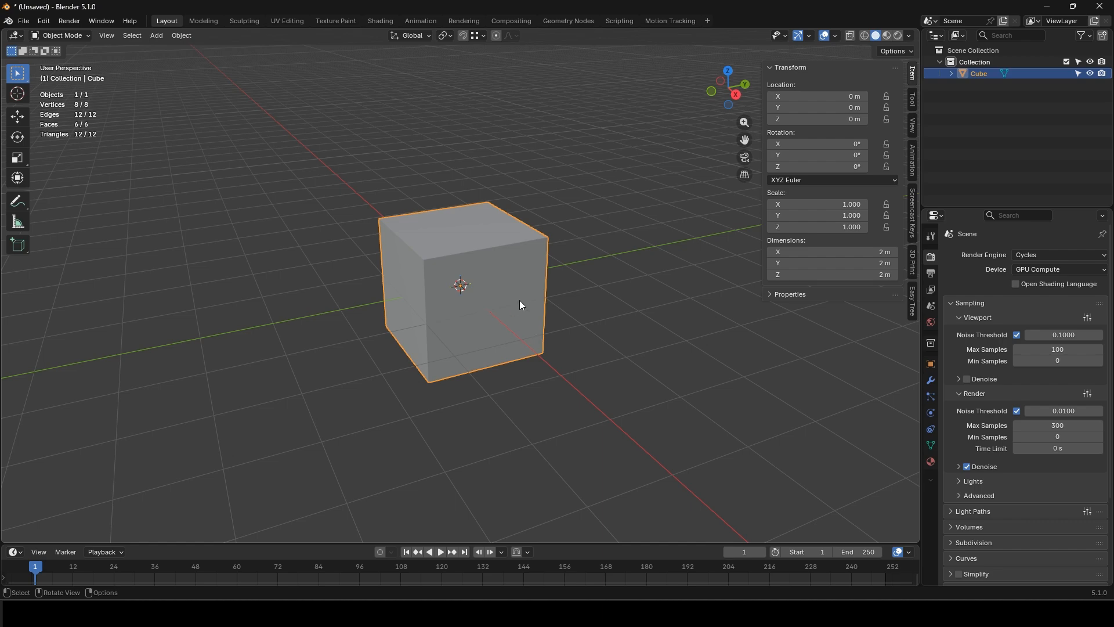
Step: Try moving the cube in a plane with the X, Y and Z axes locked out in turn, and cancel the move
key(g)
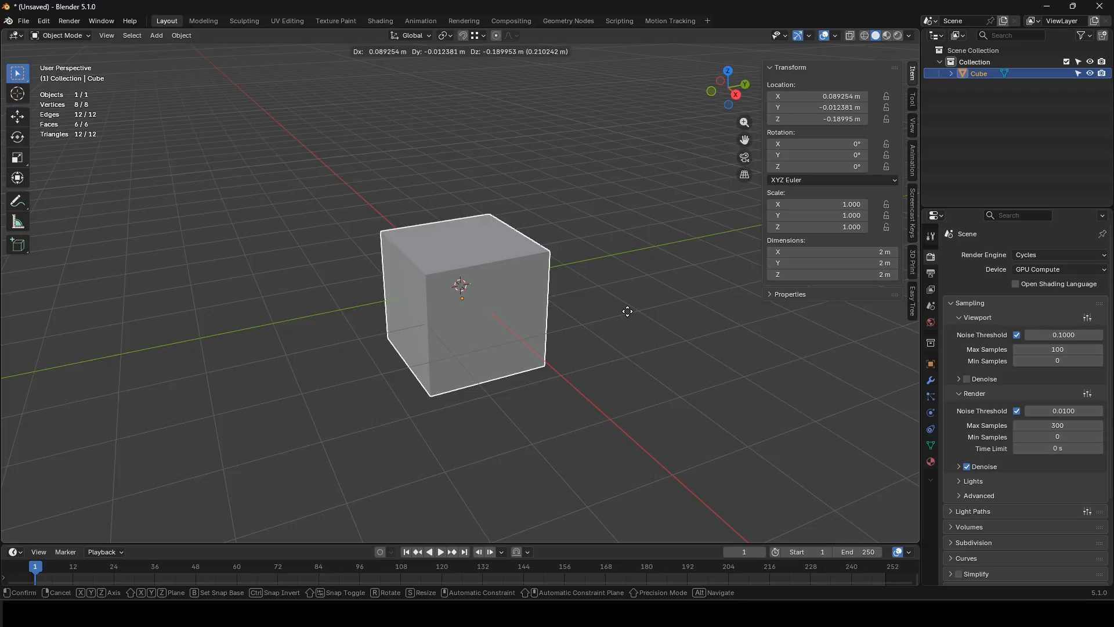
key(shift+x)
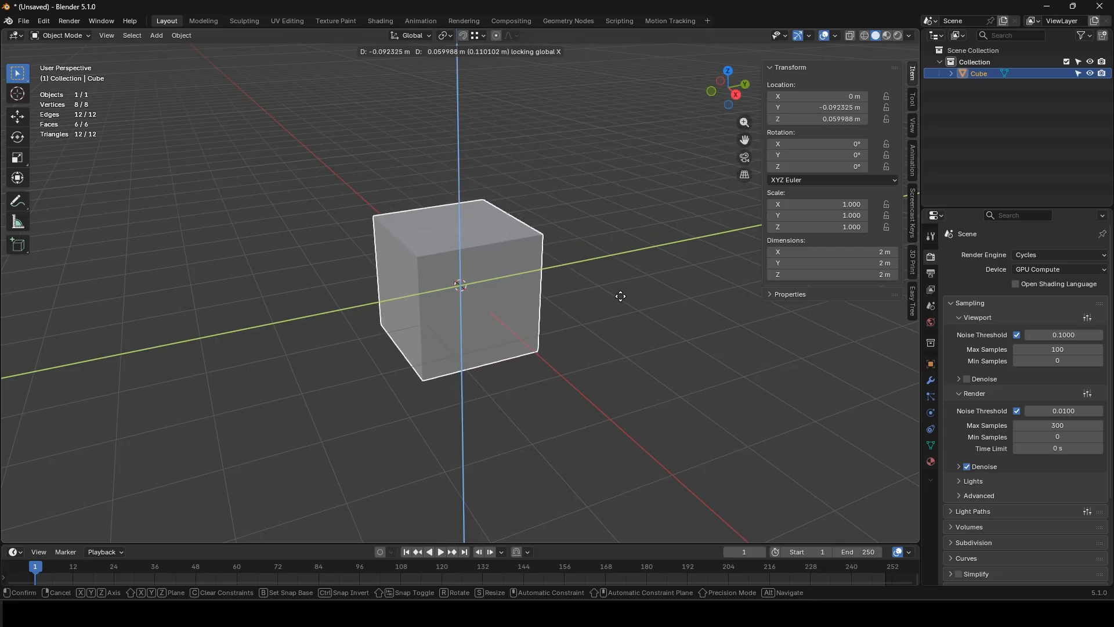
key(shift+y)
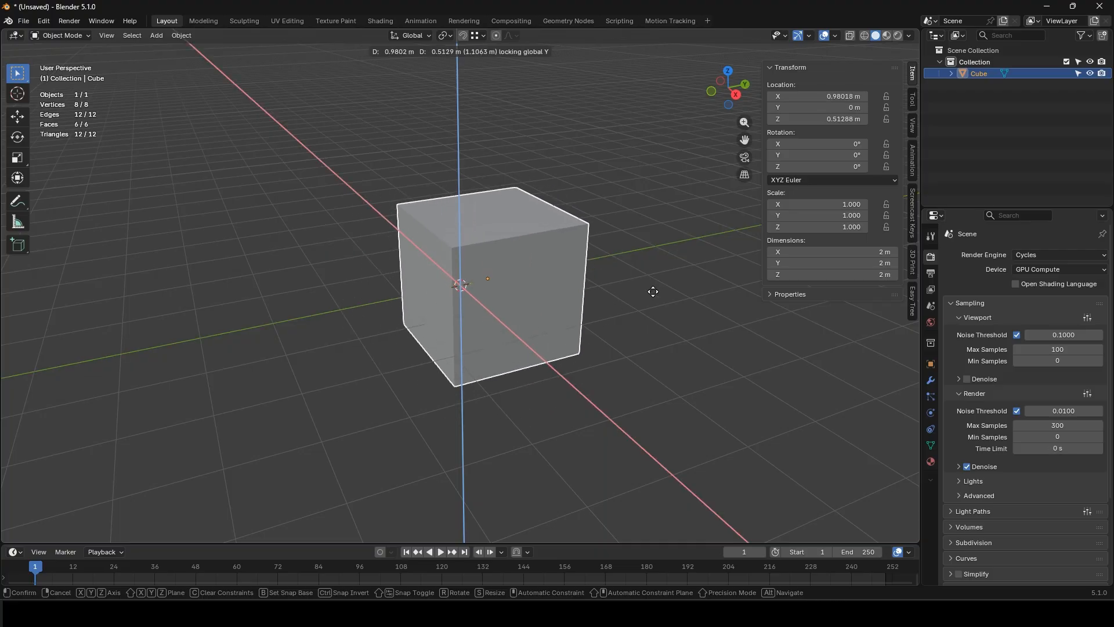
key(shift+z)
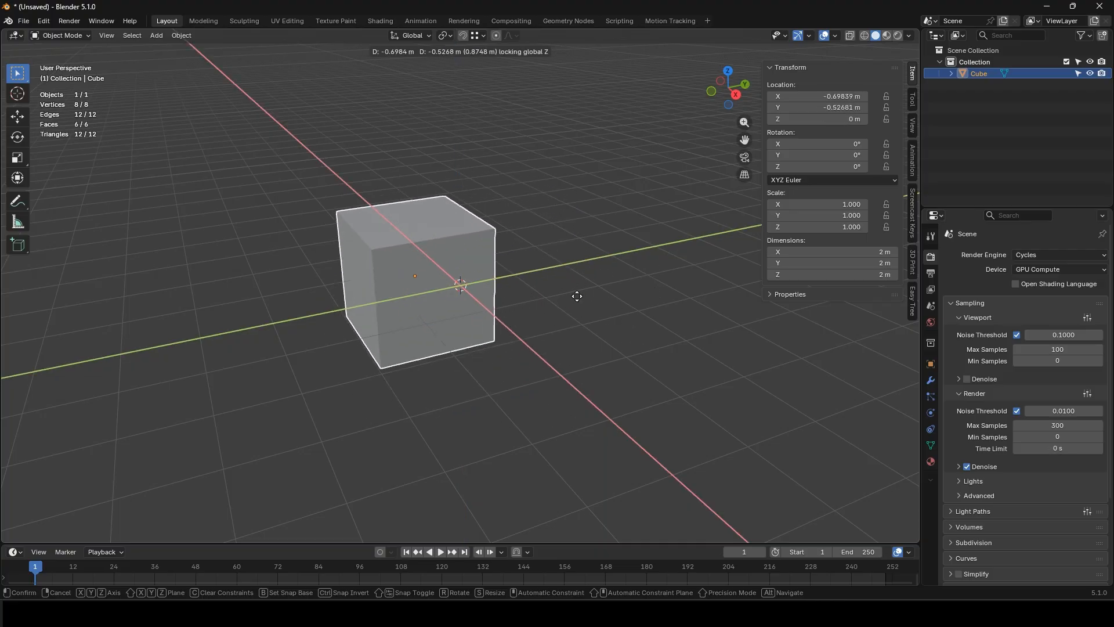
key(Escape)
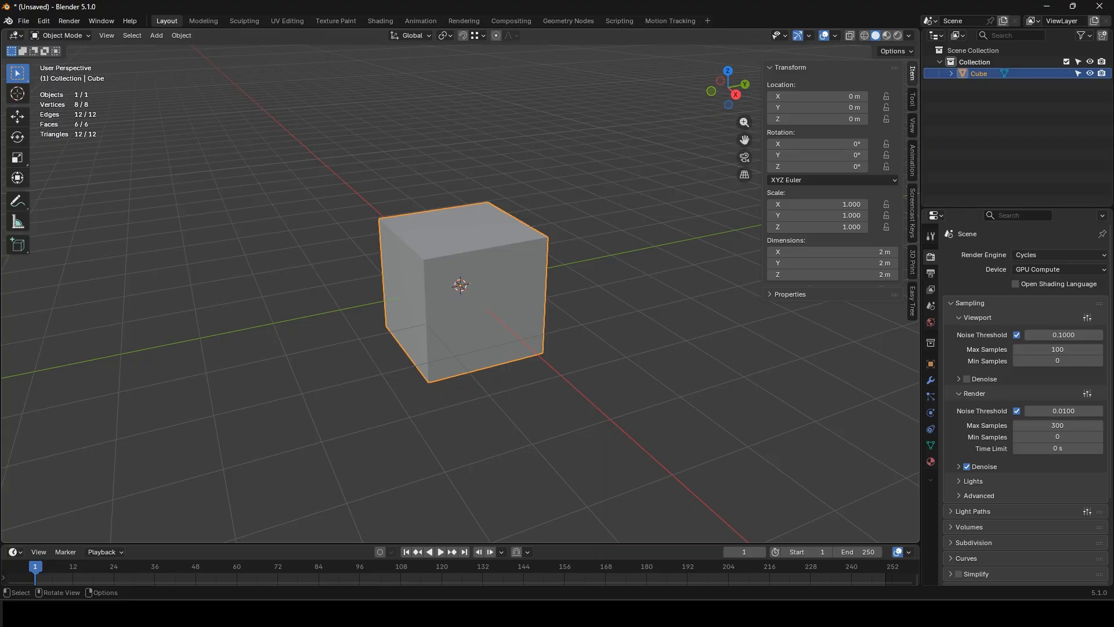
Step: Try scaling the cube on two axes with X, Y and Z excluded in turn, and cancel the scaling
key(s)
key(shift+x)
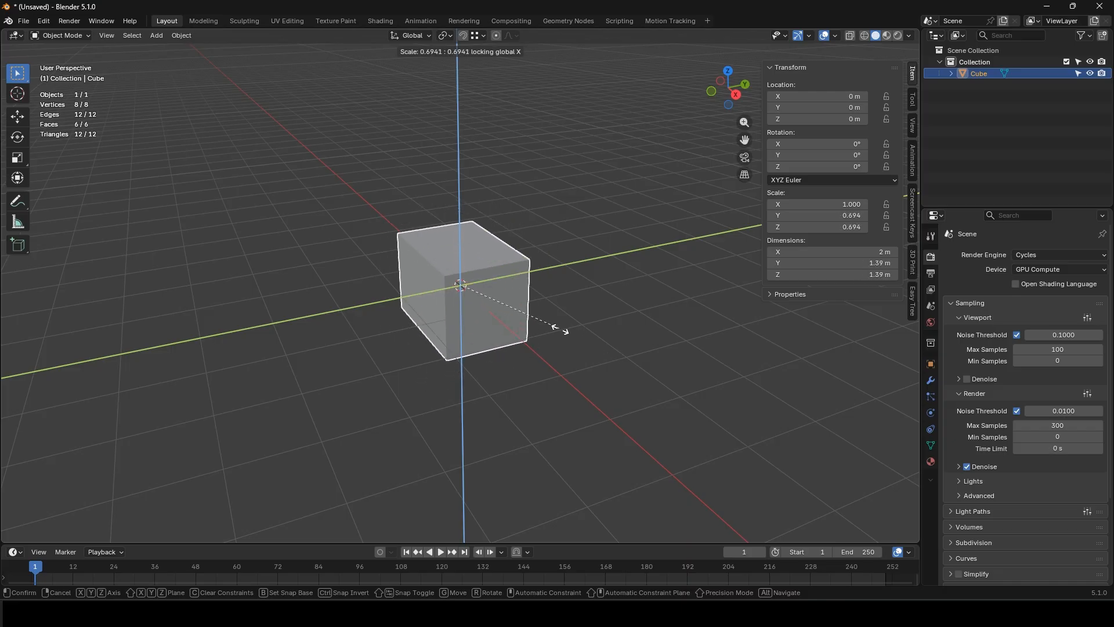
key(shift+y)
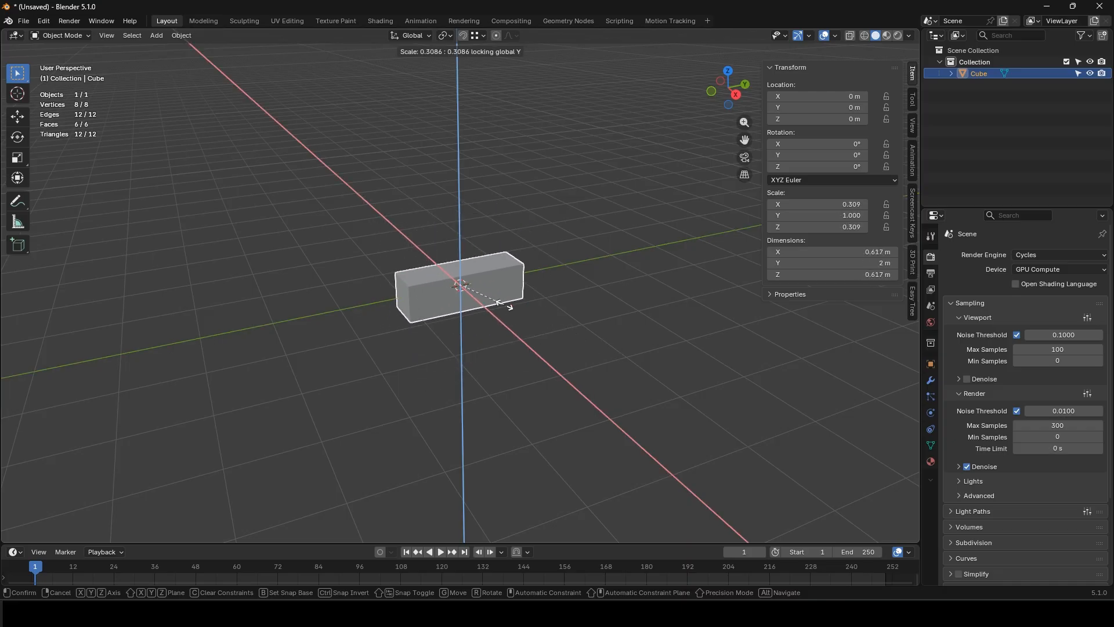
key(shift+z)
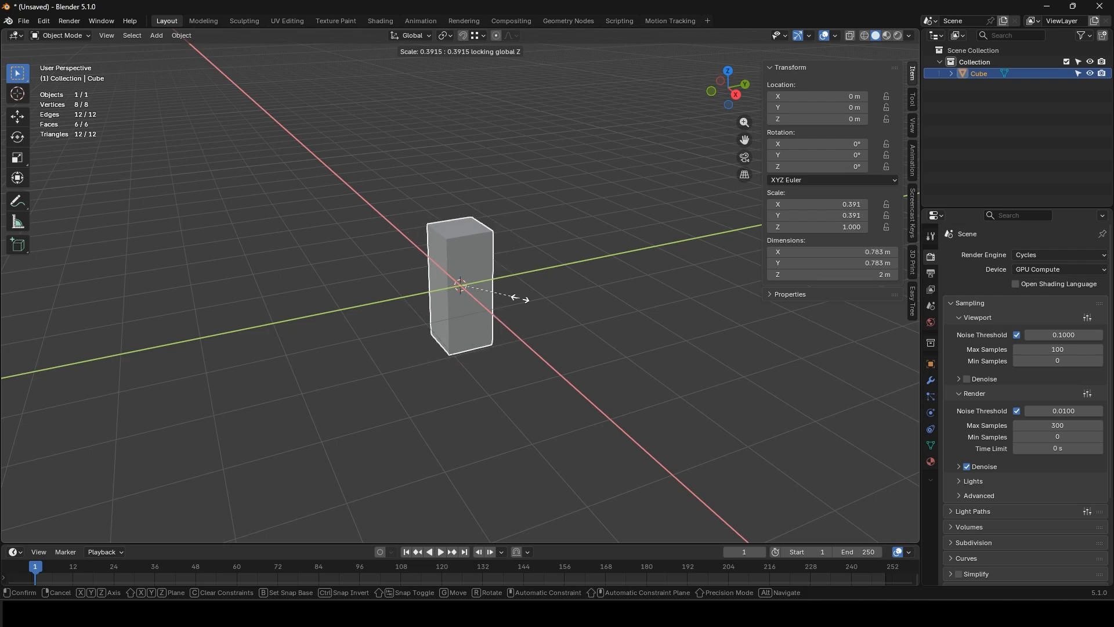
right_click(579, 346)
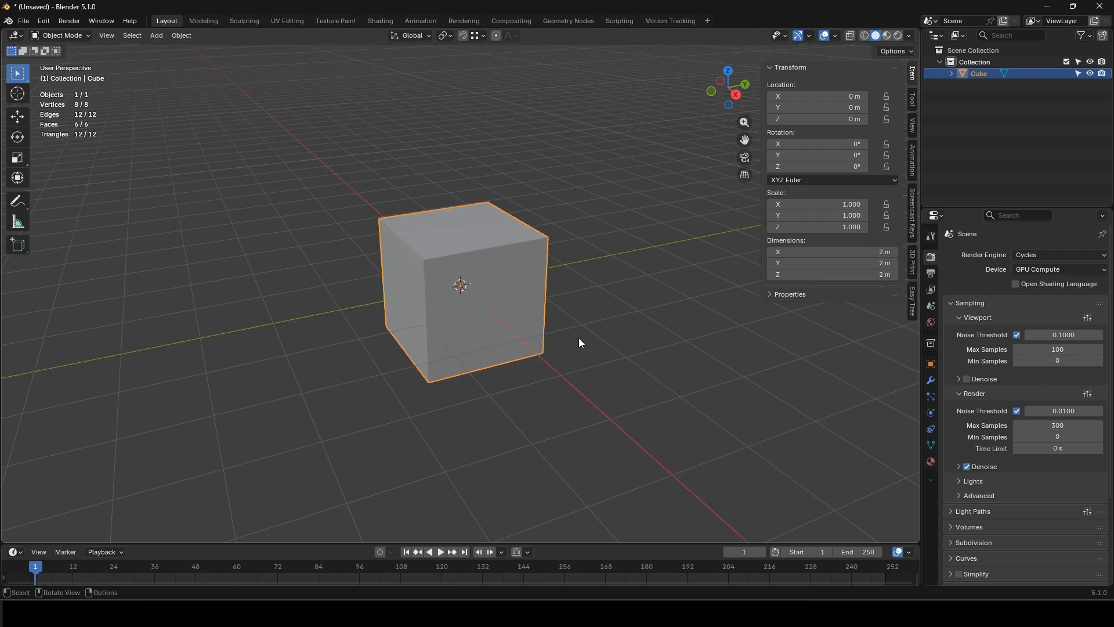
Step: Try rotating the cube around X and Y and with the X axis locked out, and cancel the rotation
key(r)
key(x)
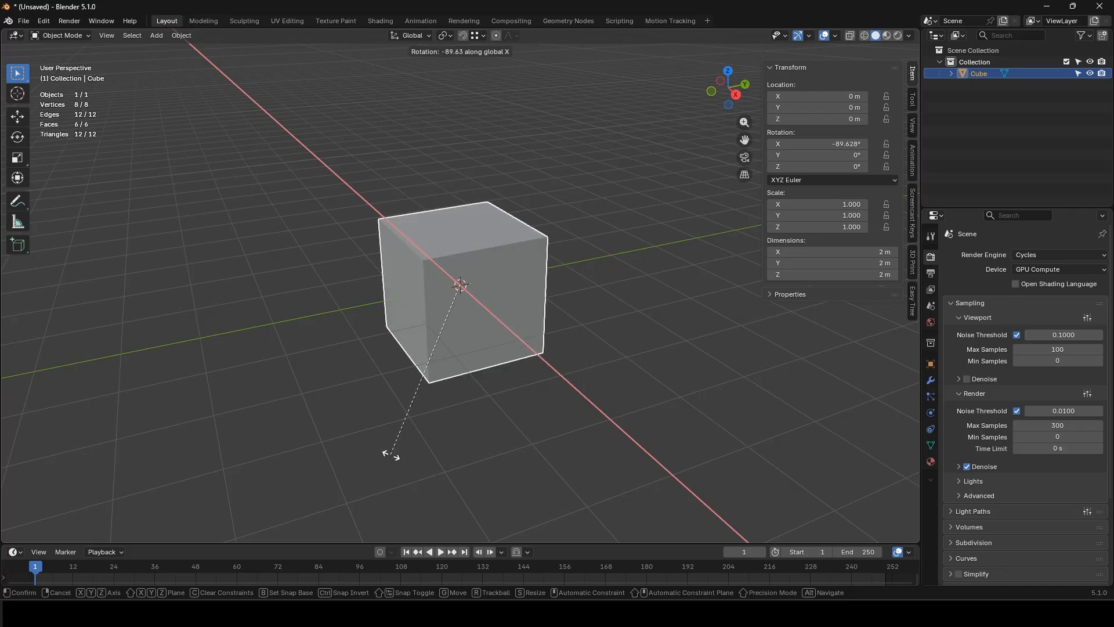
key(y)
key(shift+x)
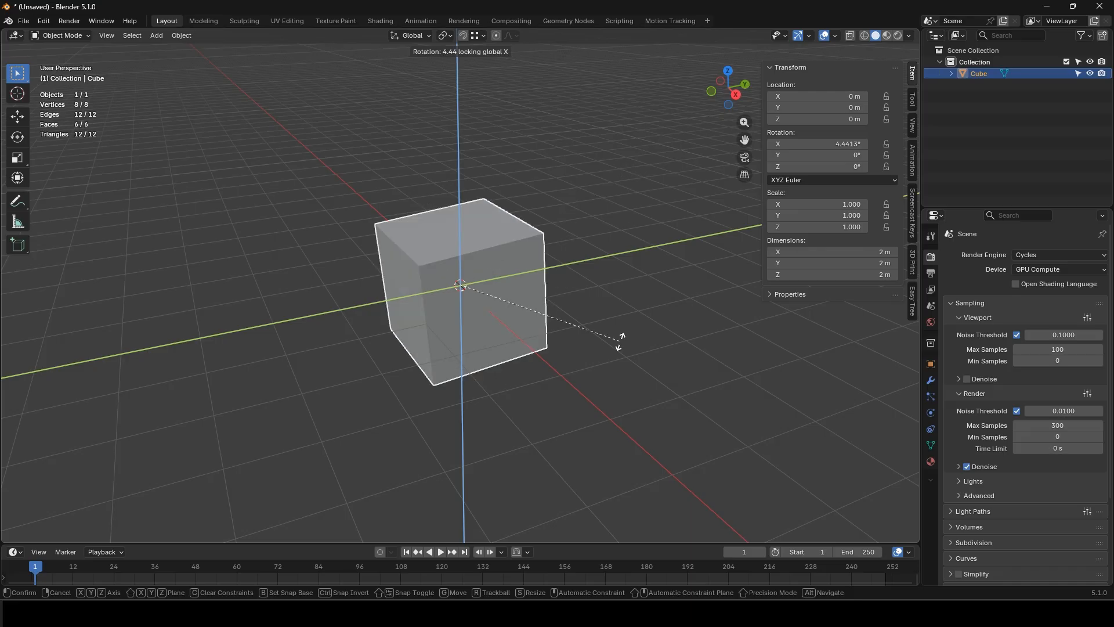
key(Escape)
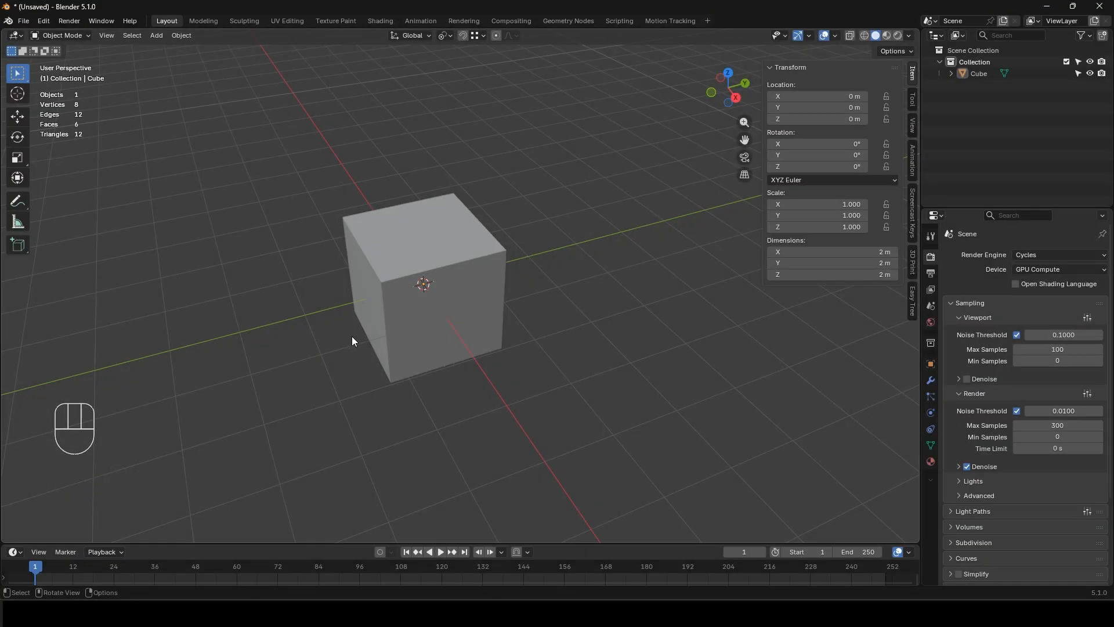
Step: Knife-cut a closed four-sided outline into the cube's top face in Edit Mode, with one corner on each edge of the face
click(399, 266)
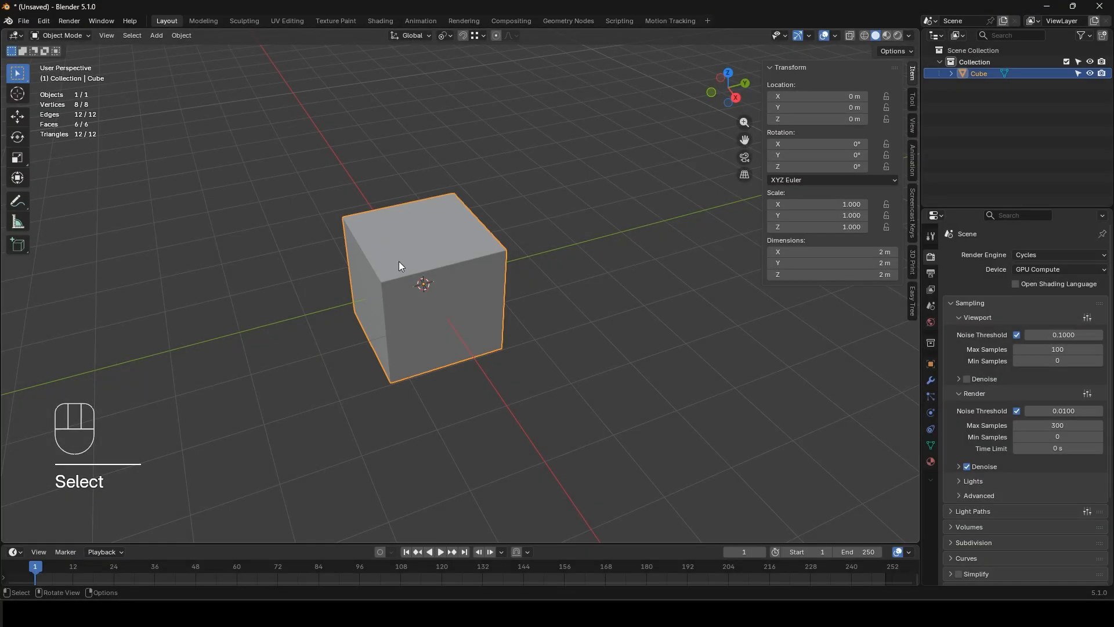
key(Tab)
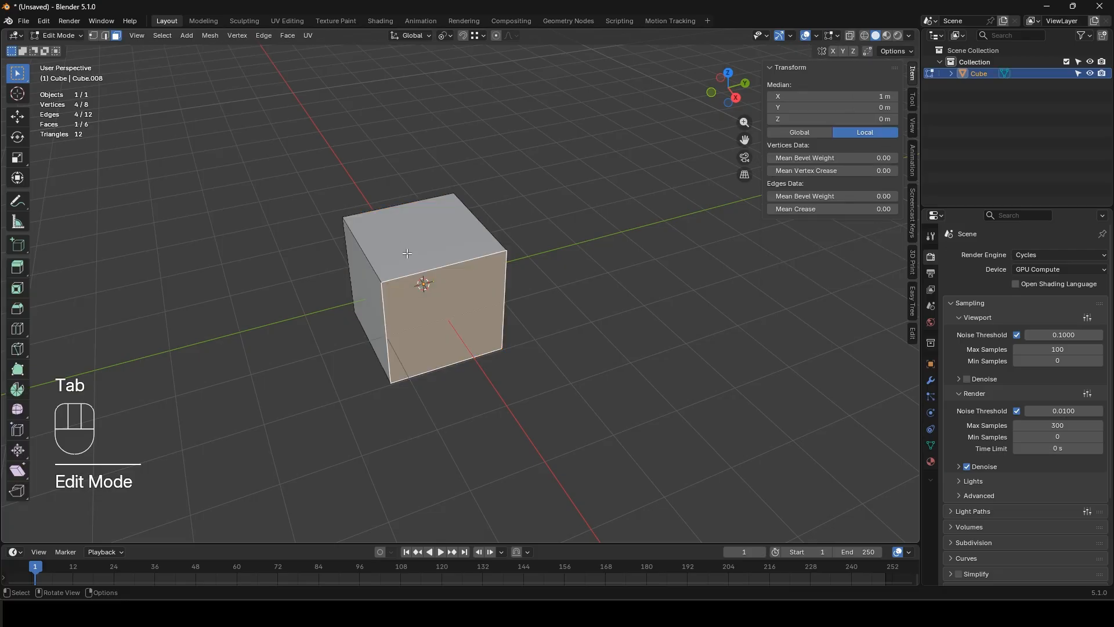
key(k)
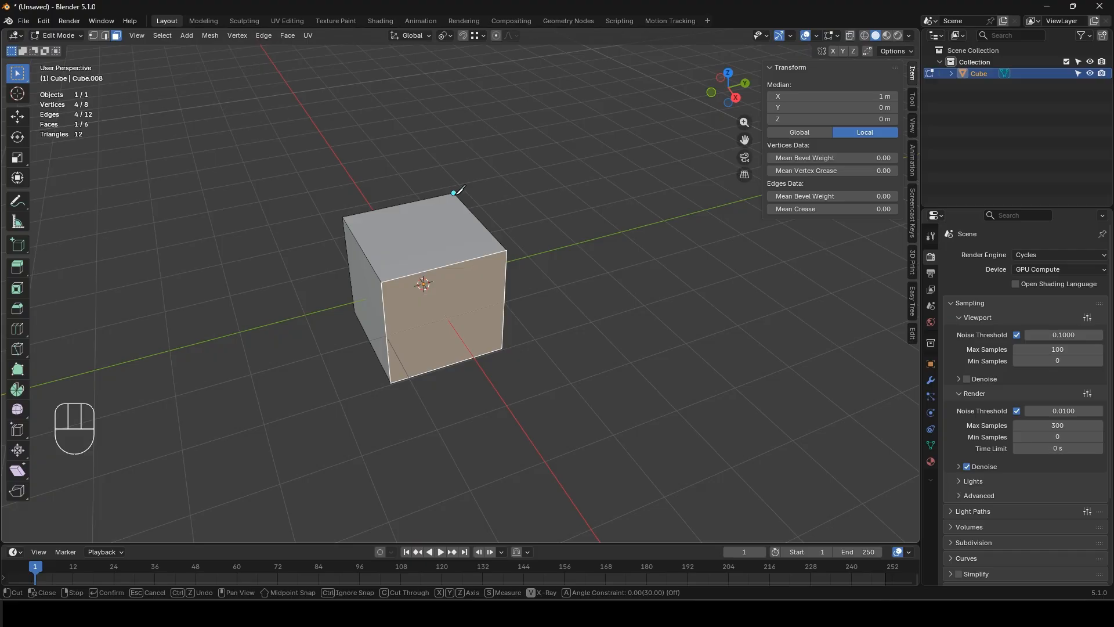
key(shift)
click(427, 199)
click(465, 205)
click(471, 259)
click(365, 255)
key(Return)
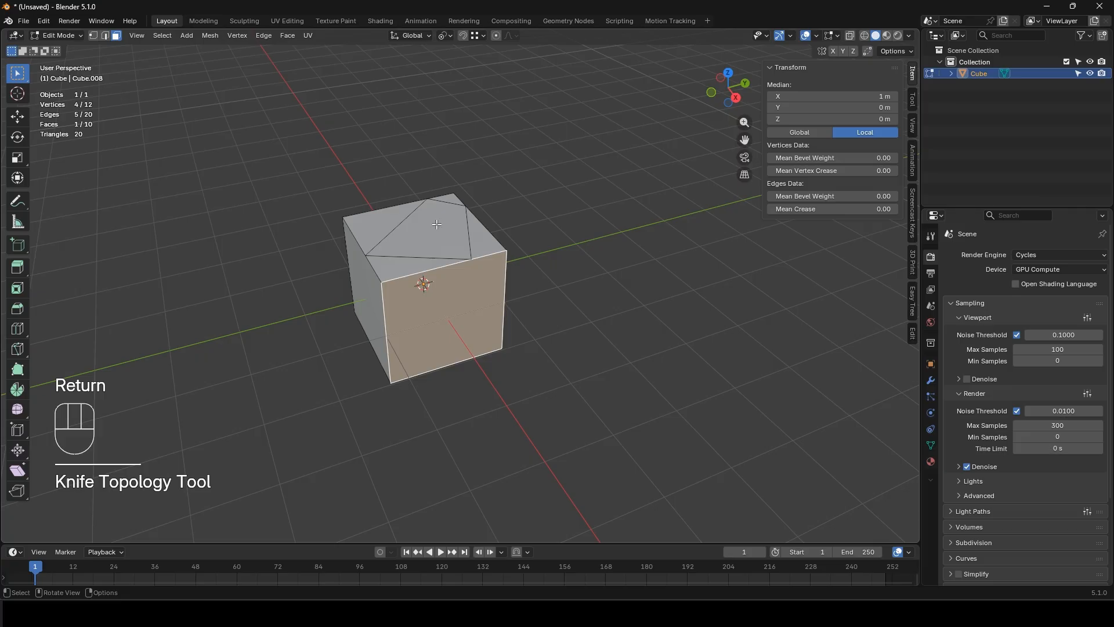
Step: Extrude the triangular face at the negative X, negative Y corner of the cube's top, and return to Object Mode
key(3)
click(366, 227)
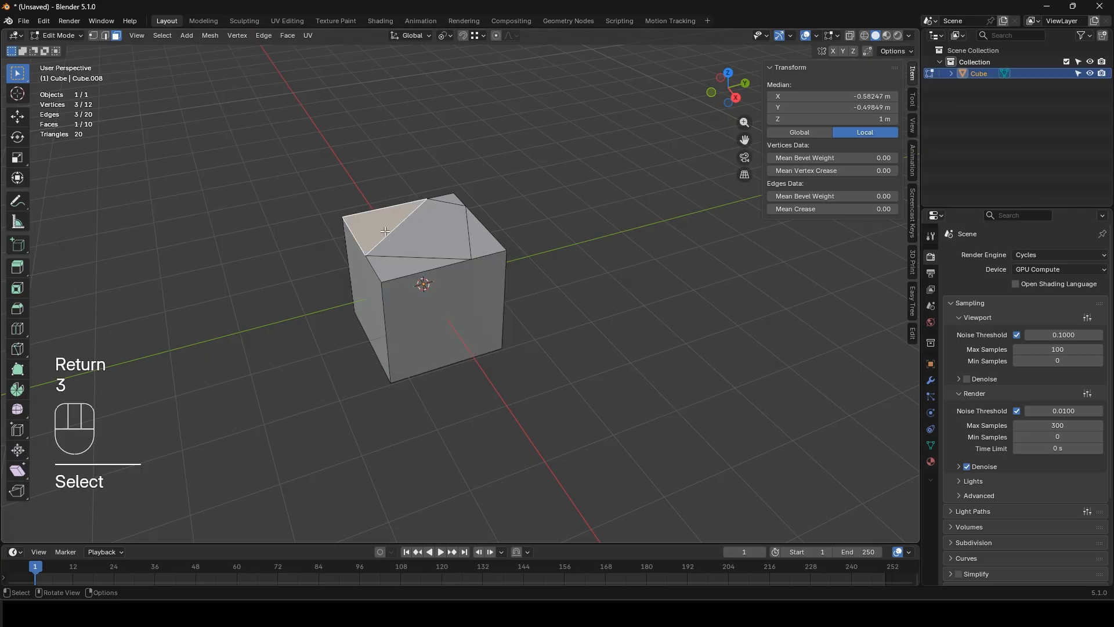
key(e)
click(410, 233)
key(Tab)
middle_drag(410, 232, 468, 325)
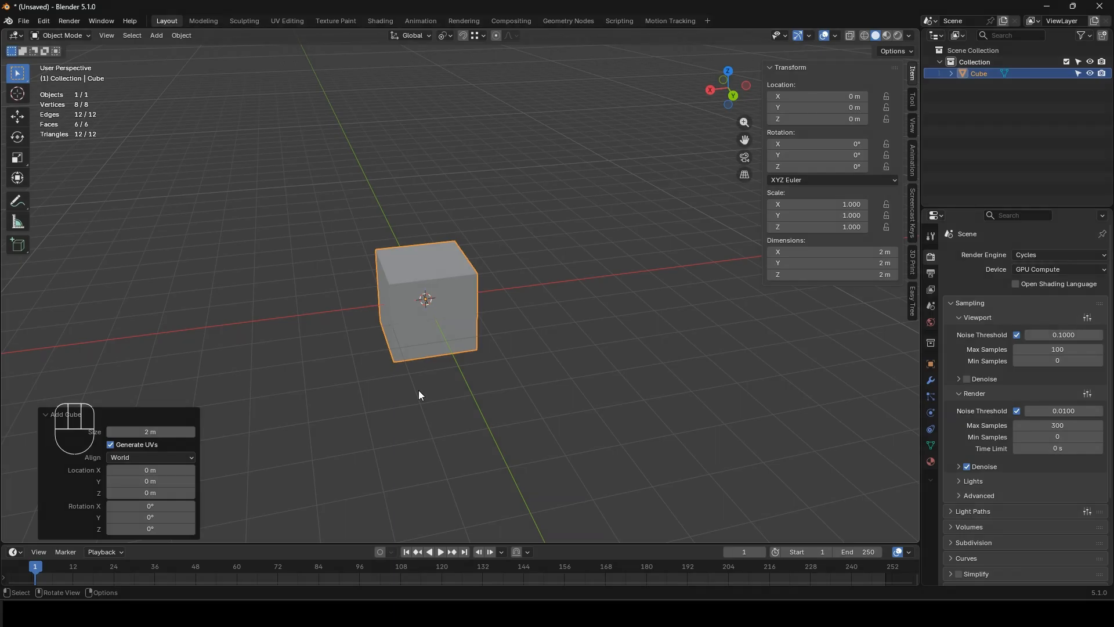
Step: Duplicate the cube about 4.75 m along the negative X axis, and make the copy a linked duplicate
mouse_move(419, 391)
middle_down()
mouse_move(408, 388)
mouse_move(430, 396)
middle_up()
middle_drag(520, 331, 442, 324)
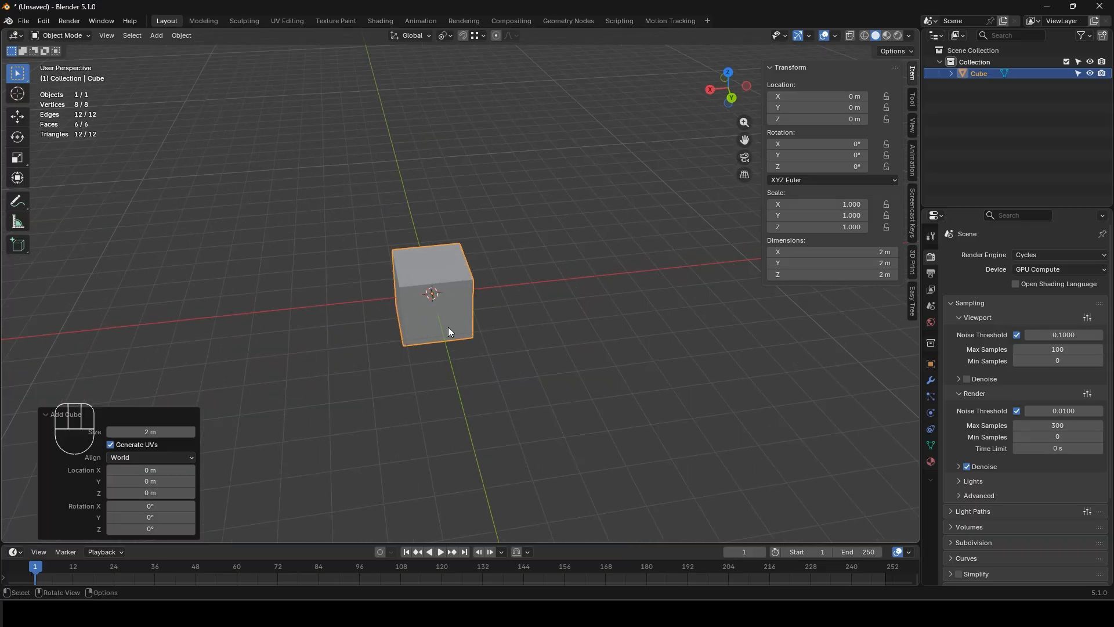
key(shift+d)
key(x)
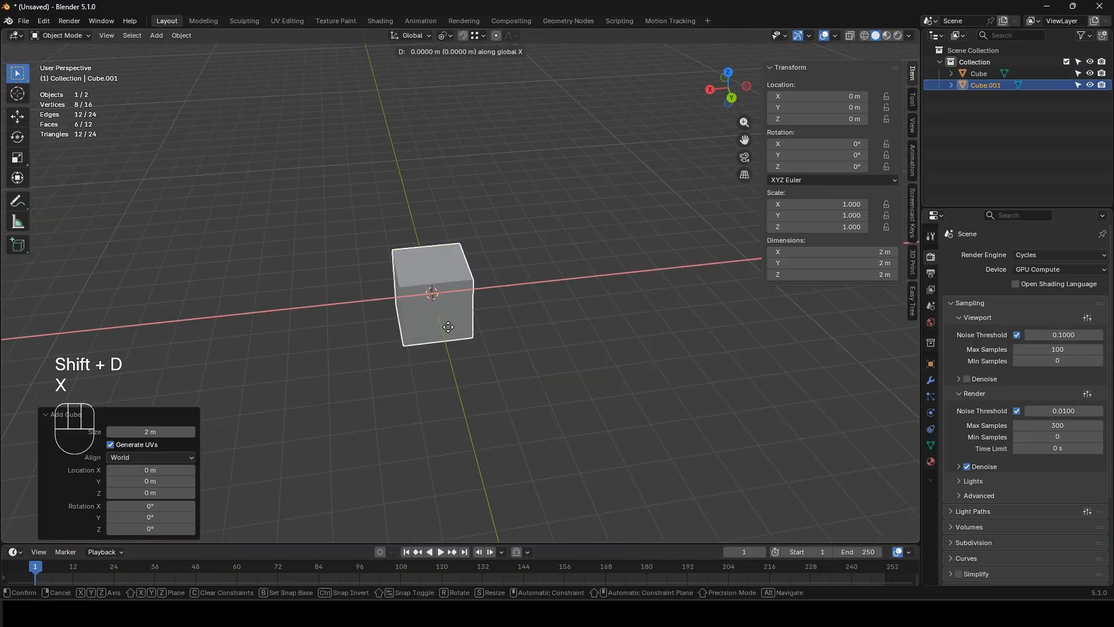
click(591, 307)
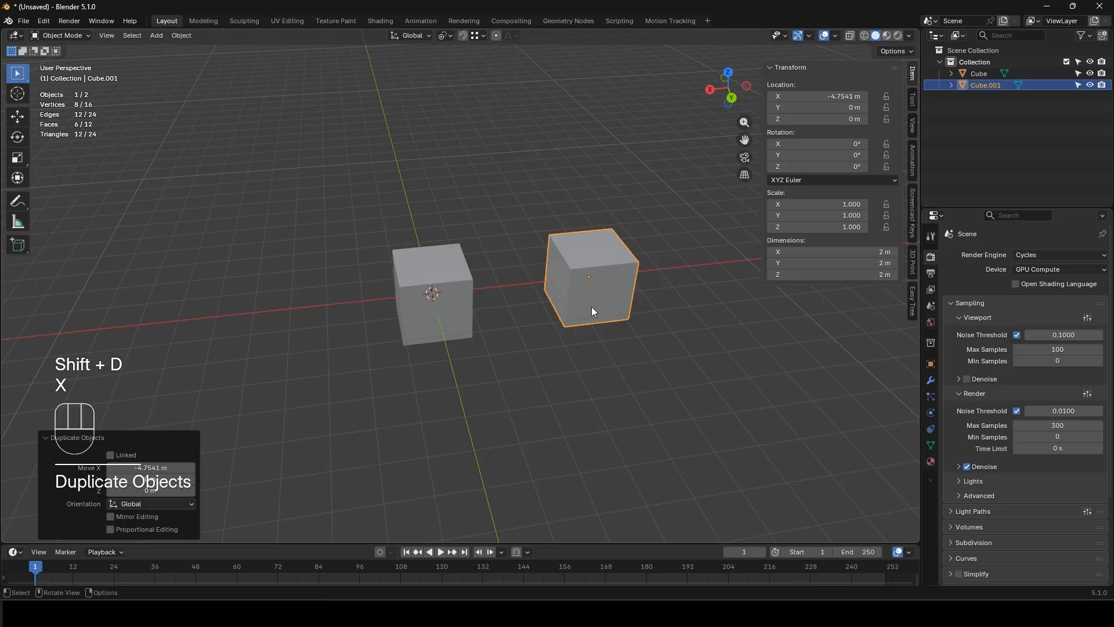
click(110, 455)
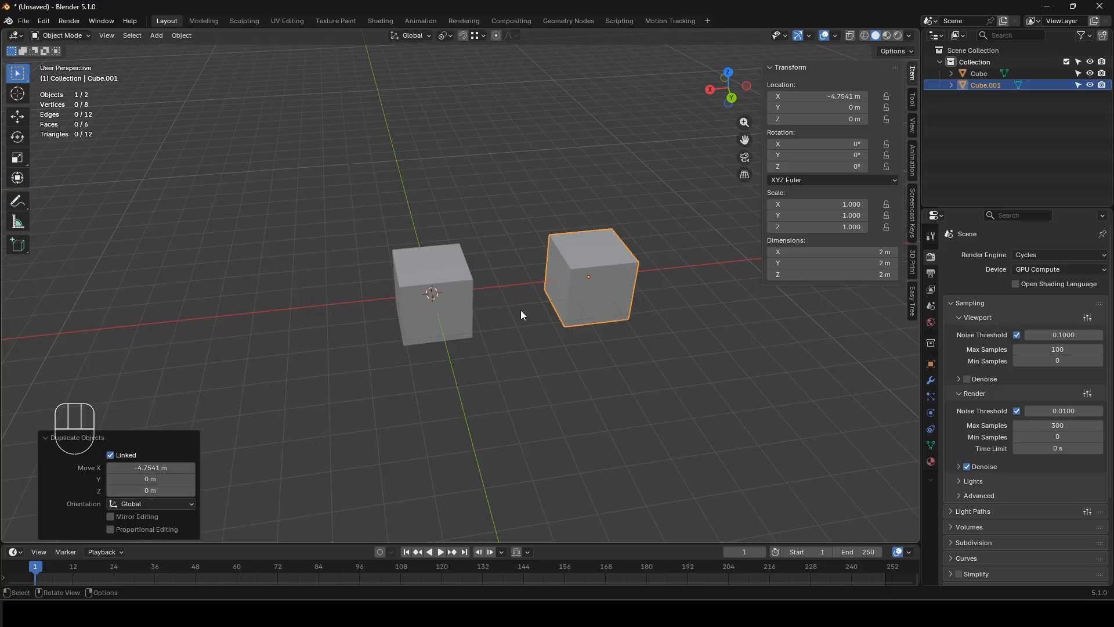
Step: Inset the top face of the linked duplicate by about 0.28 m in Edit Mode
key(Tab)
key(3)
click(588, 257)
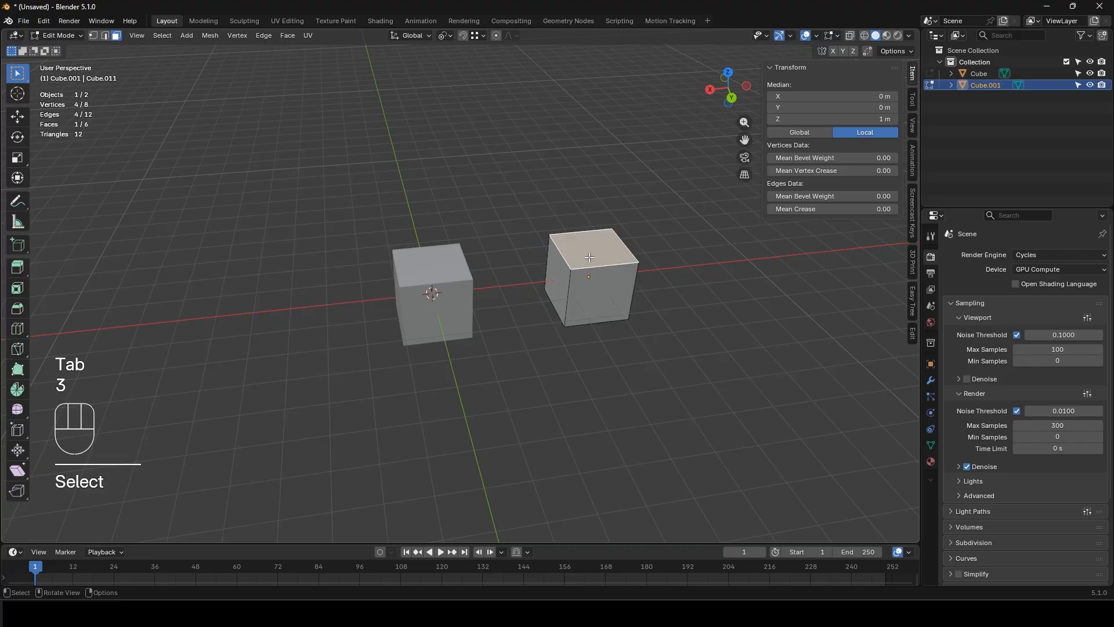
key(i)
click(675, 327)
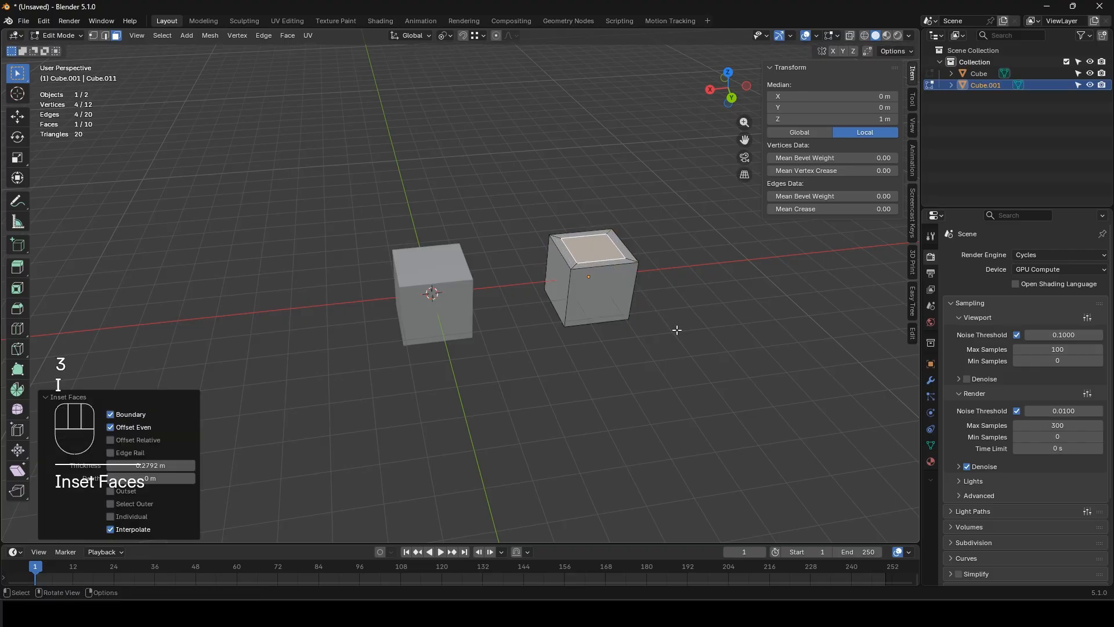
Step: Extrude the duplicate's inset top face upward about 2.85 m, and select the original cube in Object Mode
key(e)
click(463, 232)
key(Tab)
click(432, 213)
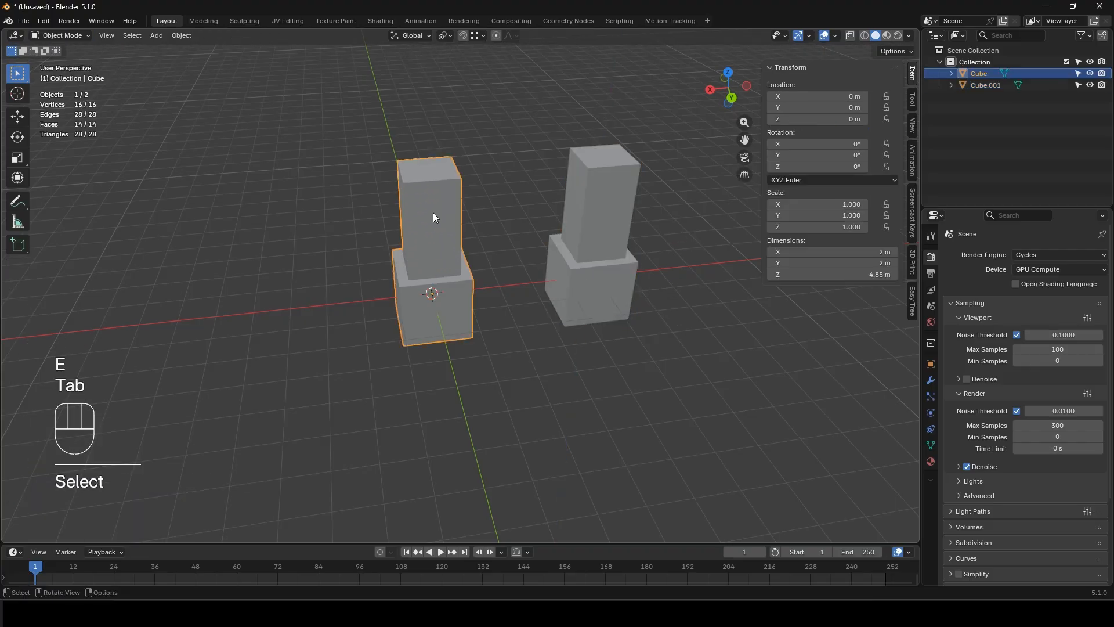
Step: Inset the original cube's tower top by about 0.26 m, extrude that face down into the tower, and return to Object Mode
key(Tab)
key(i)
click(527, 275)
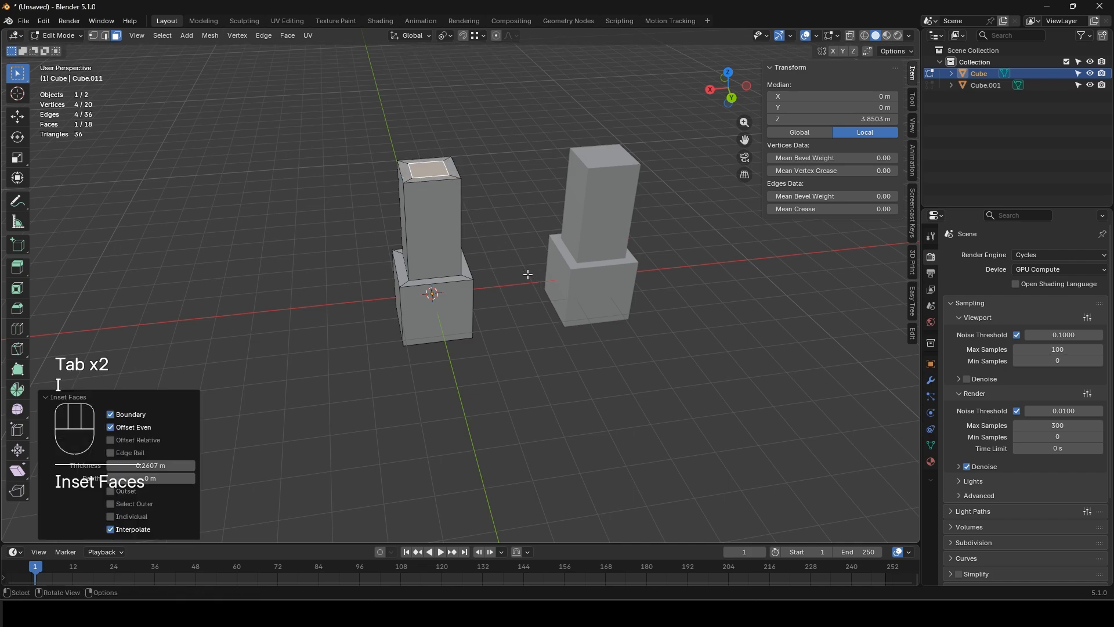
key(e)
click(531, 323)
key(Tab)
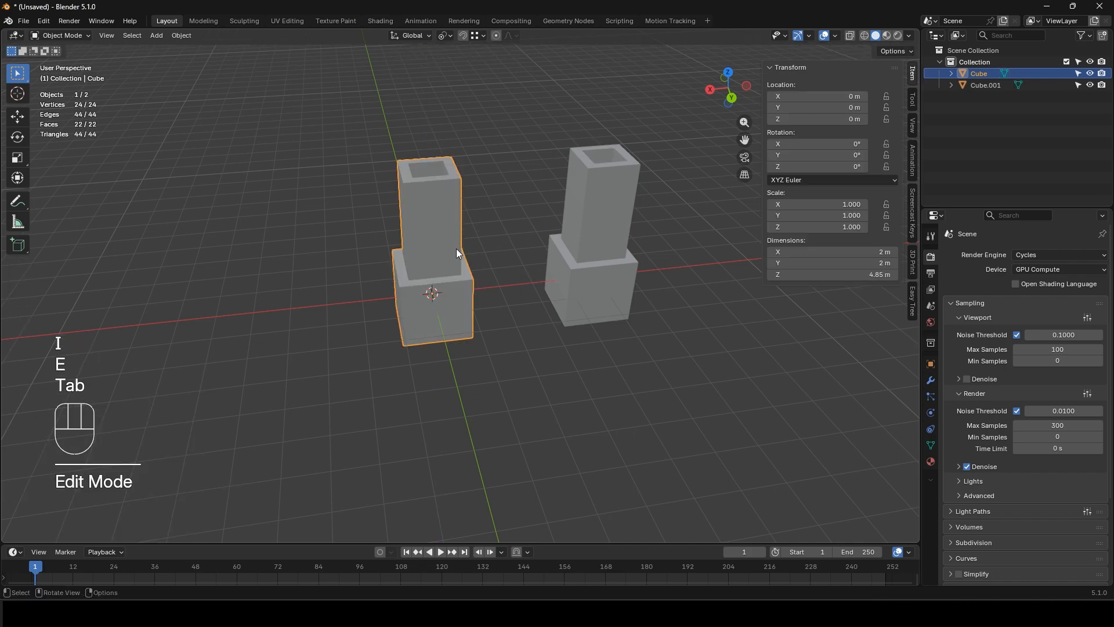
Step: Delete the linked duplicate on the negative X side of the original cube
click(604, 266)
key(x)
click(603, 265)
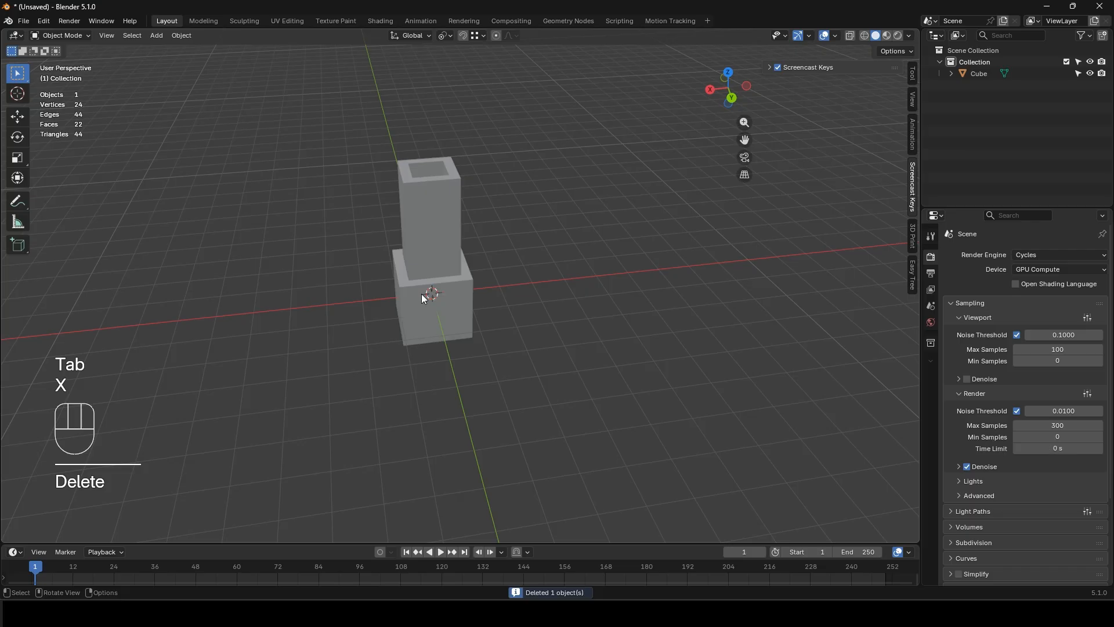
Step: Create a linked duplicate of the tower about 5.92 m along the positive X axis
click(423, 294)
key(alt+d)
key(x)
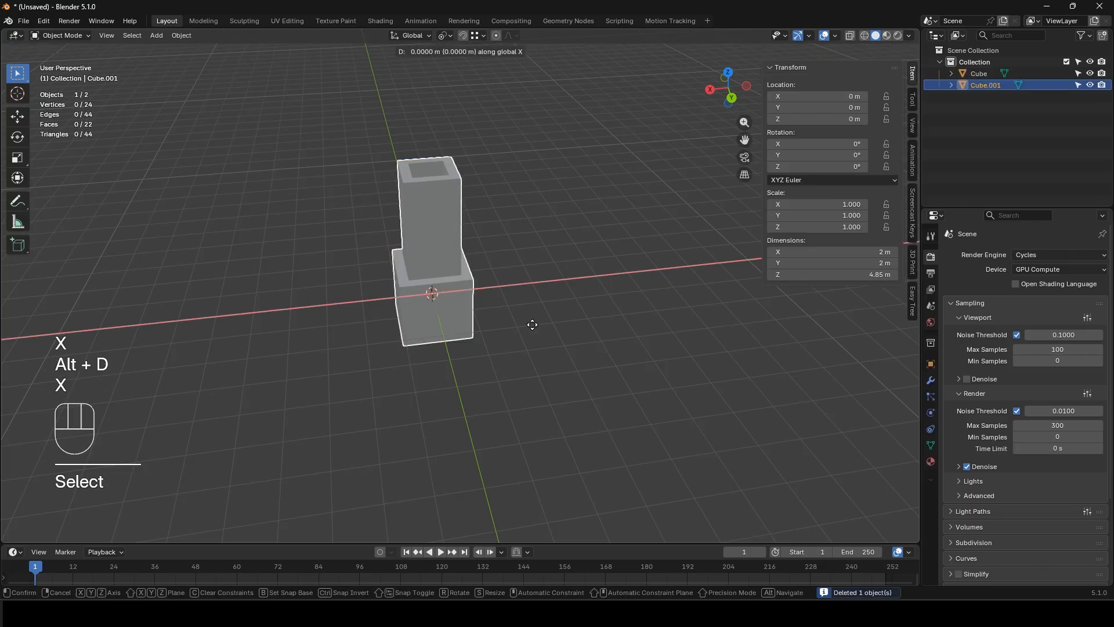
click(284, 351)
shift+middle_drag(284, 347, 400, 365)
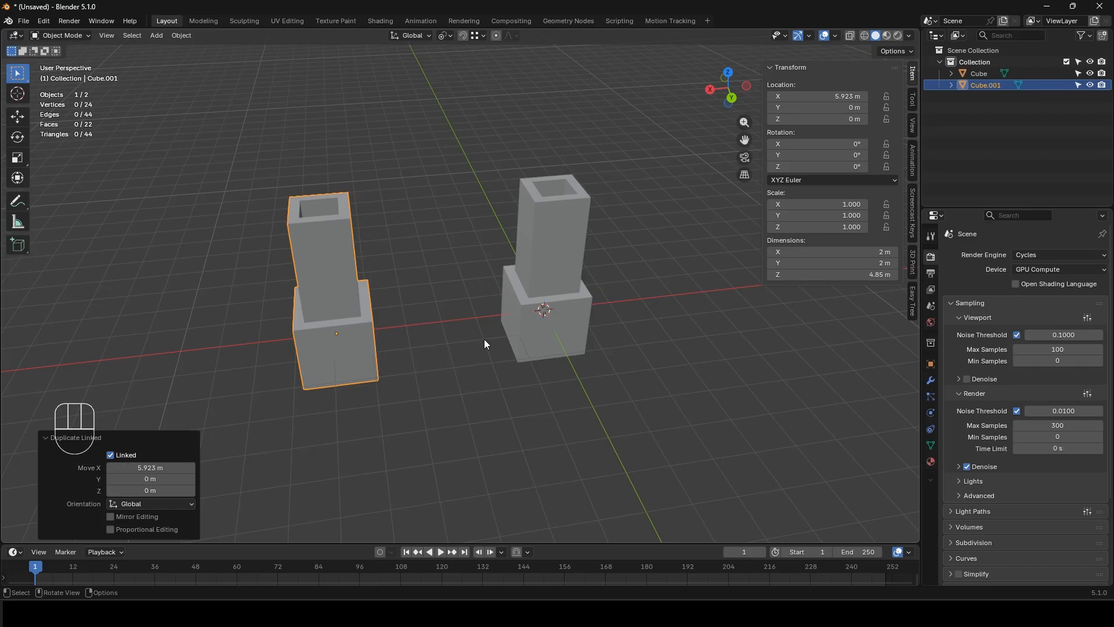
Step: Move the cube about 2.42 m along the positive Y axis, and repeat that move once
key(alt)
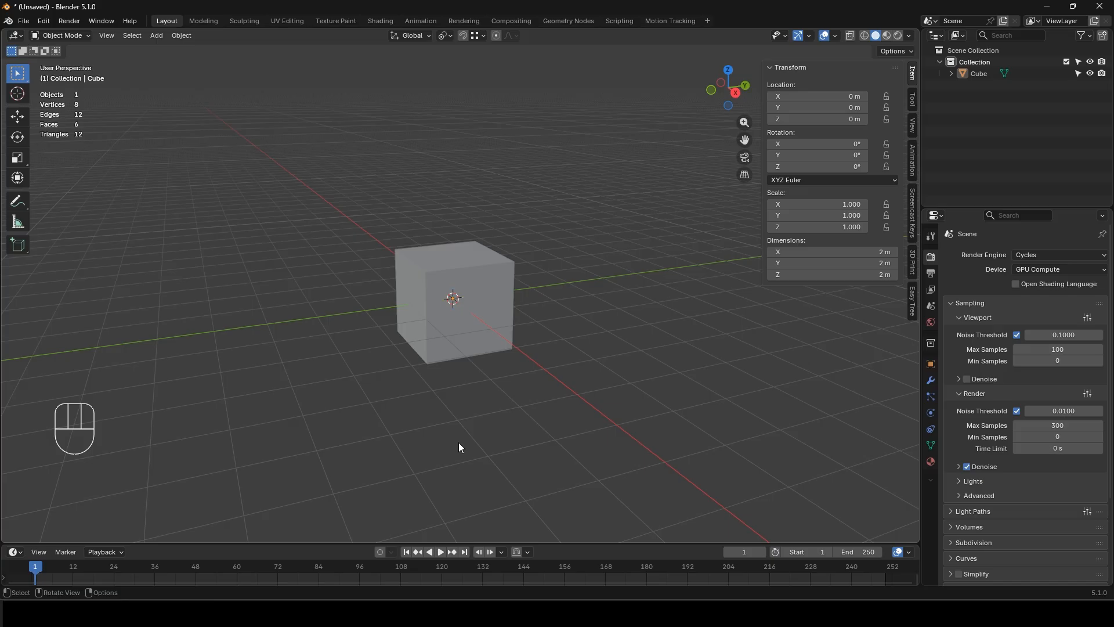
alt+drag(447, 427, 460, 311)
click(459, 309)
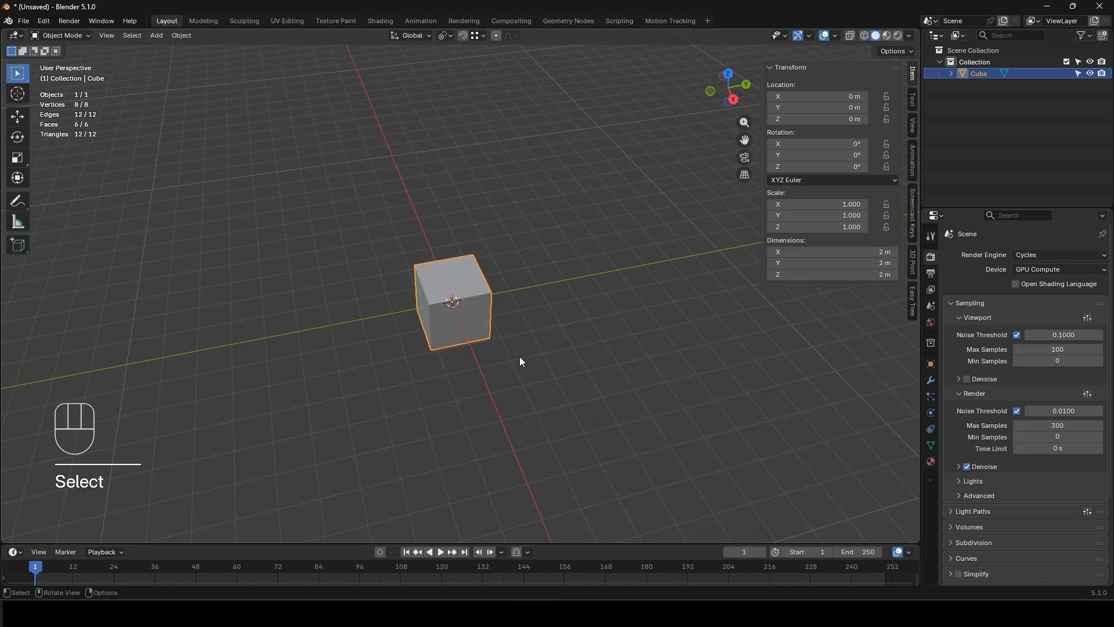
key(g)
key(y)
click(589, 345)
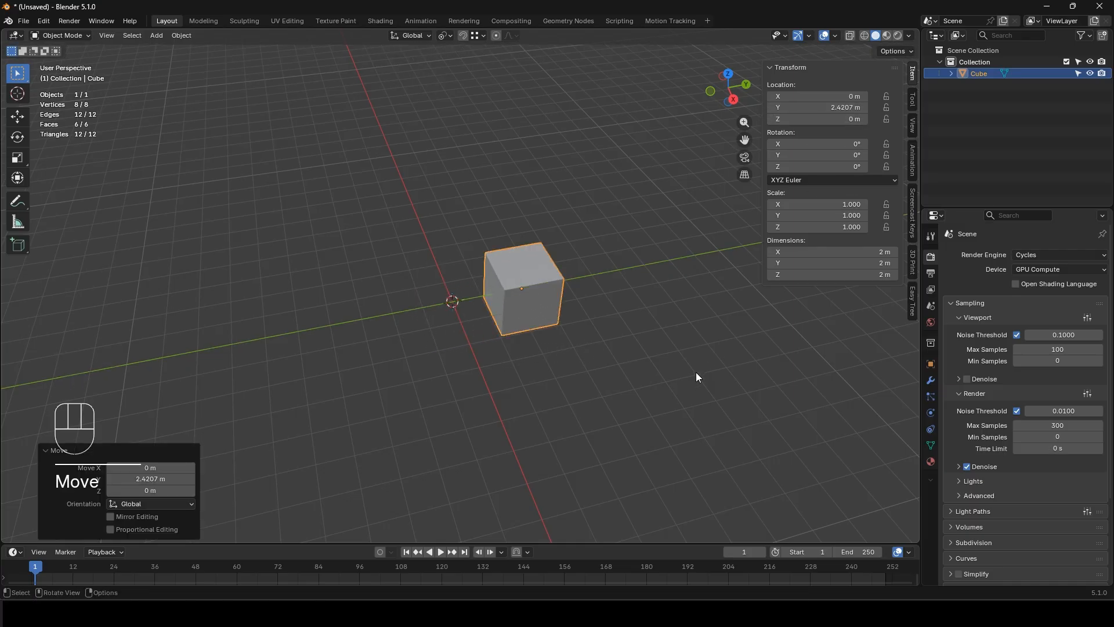
key(shift+r)
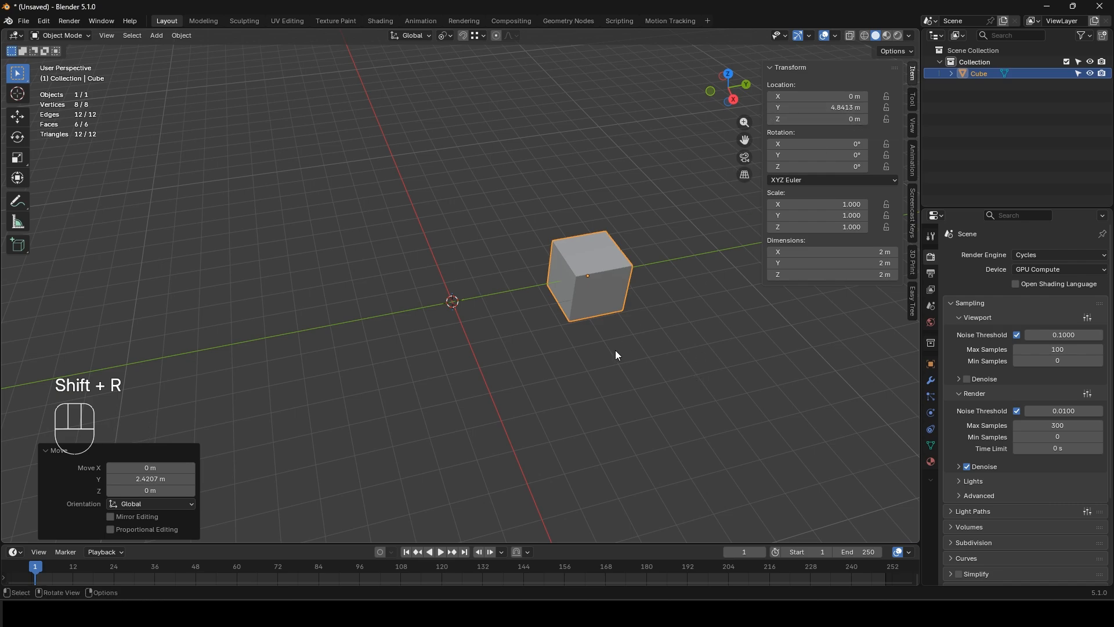
Step: Delete the moved cube and add a new 2 m cube at the world origin
key(x)
click(603, 309)
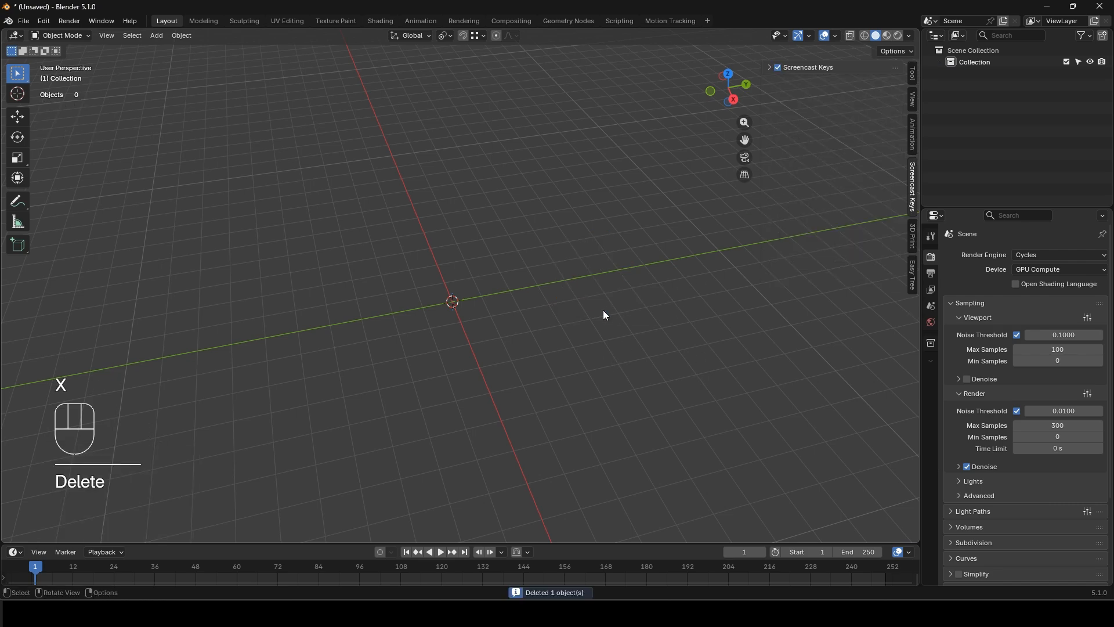
key(shift+a)
mouse_move(572, 326)
click(608, 335)
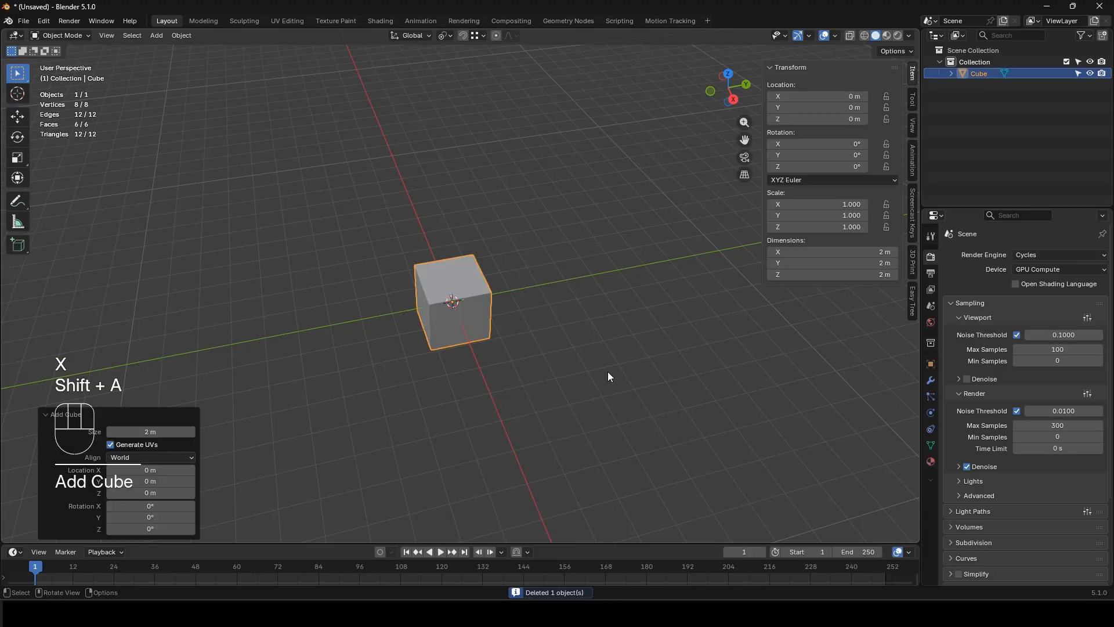
Step: Scale the cube to about 0.152 in Y and Z, excluding the X axis
key(s)
key(shift+x)
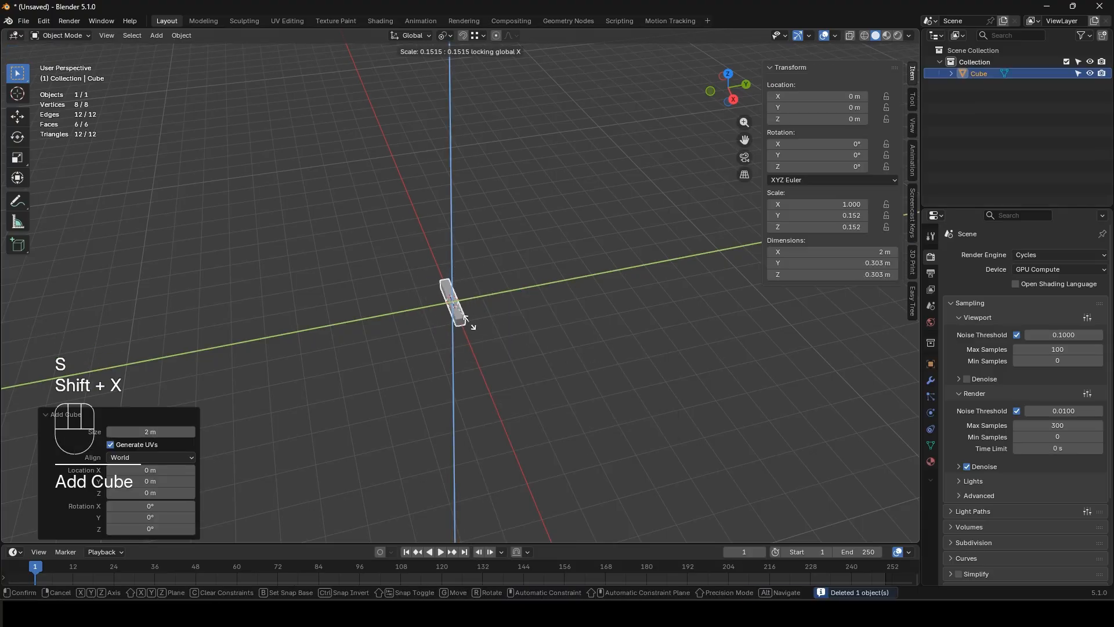
click(464, 318)
Step: Duplicate the bar about 0.32 m along Y and 0.3 m up, and repeat the duplication seven times to form a staircase
middle_drag(493, 354, 476, 301)
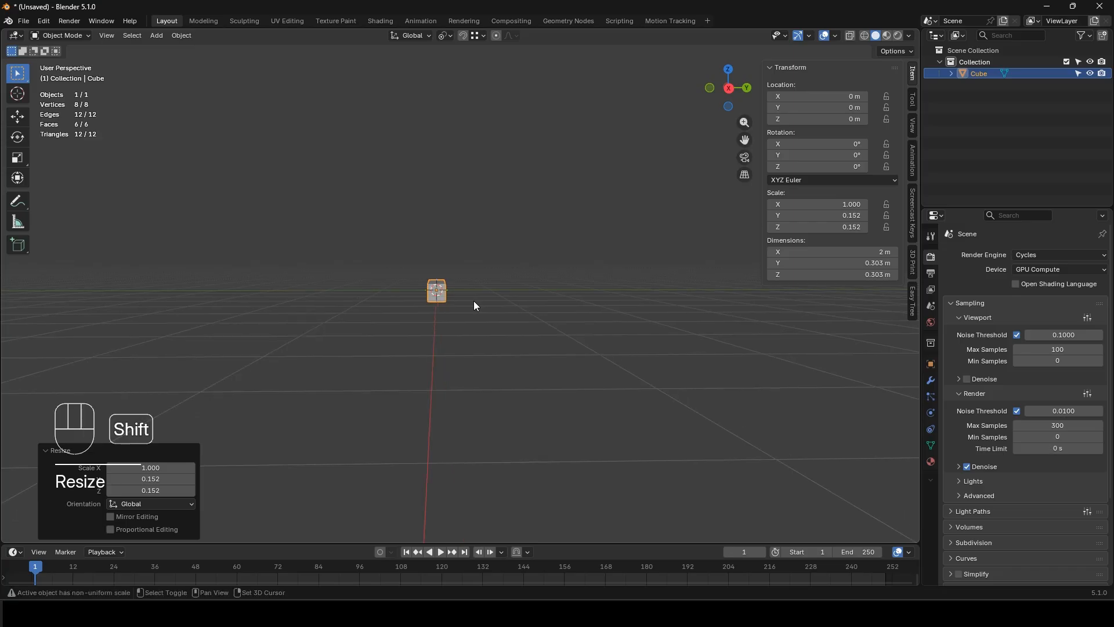
key(shift+d)
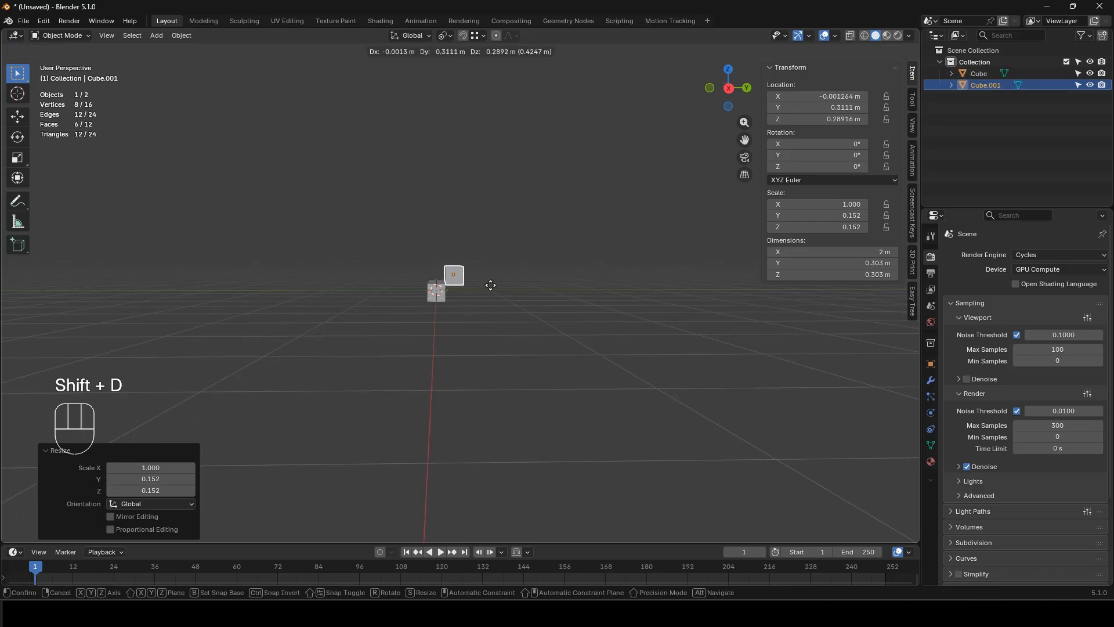
click(491, 284)
key(shift+r)
key(shift+r)
key(shift+r)
key(shift+r)
key(shift+r)
key(shift+r)
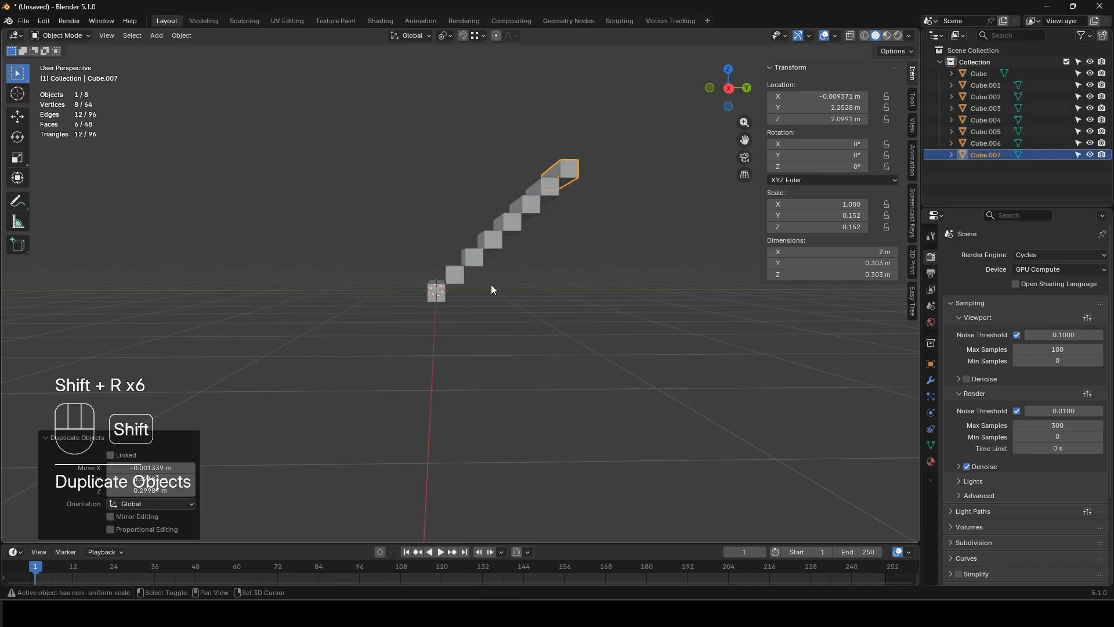
key(shift+r)
middle_drag(425, 287, 561, 324)
click(502, 308)
shift+middle_drag(559, 313, 460, 358)
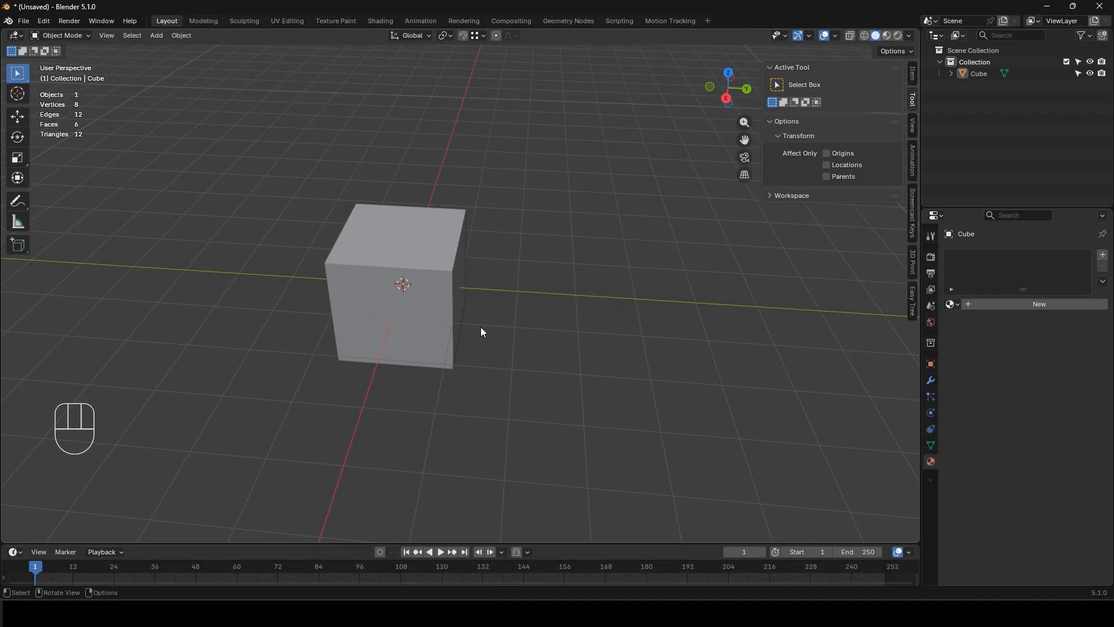
Step: Delete the default cube and add a UV sphere with 32 segments, 16 rings and 1 m radius
middle_drag(482, 331, 384, 305)
click(384, 305)
key(x)
click(384, 305)
key(shift+a)
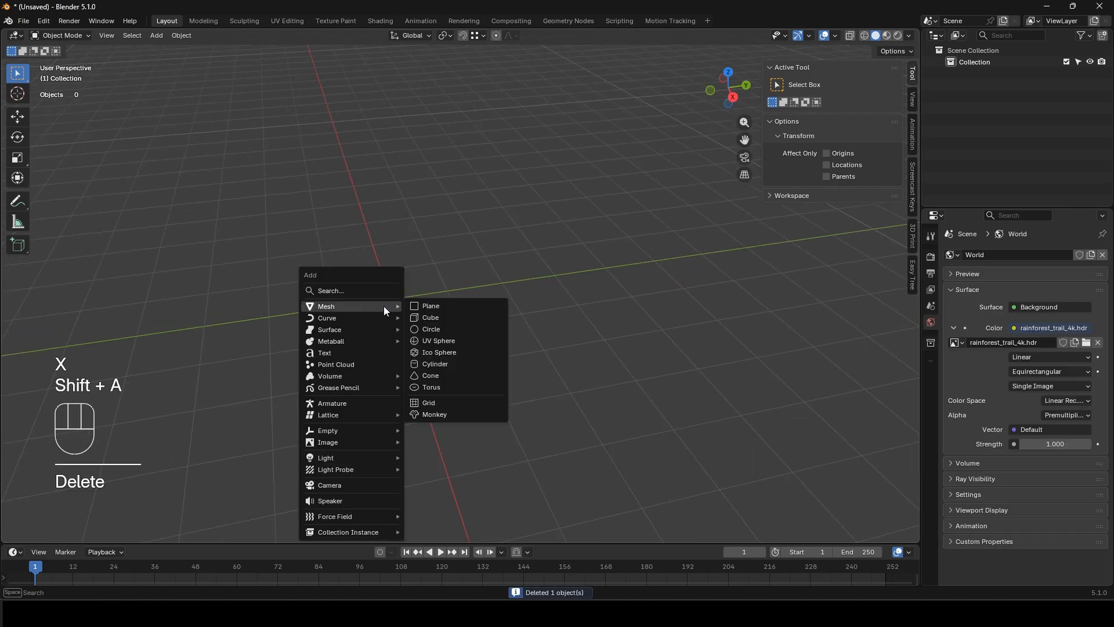
click(447, 342)
Step: Select the sphere's top pole vertex in Edit Mode, and grow the selection four times
scroll(446, 331, up, 2)
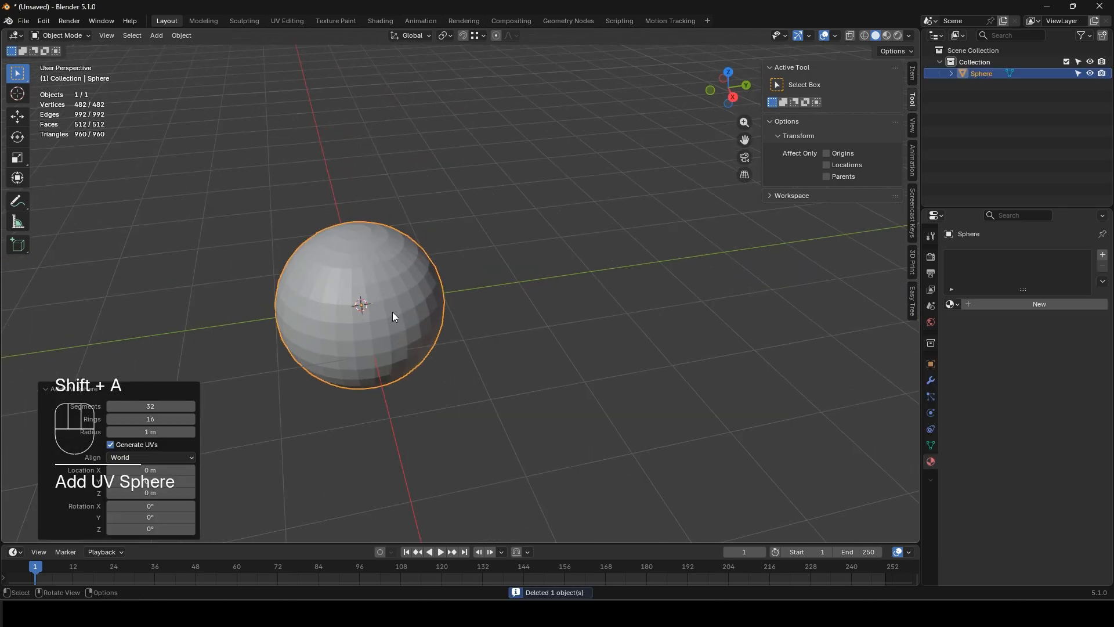
key(Tab)
shift+middle_drag(383, 293, 432, 313)
key(1)
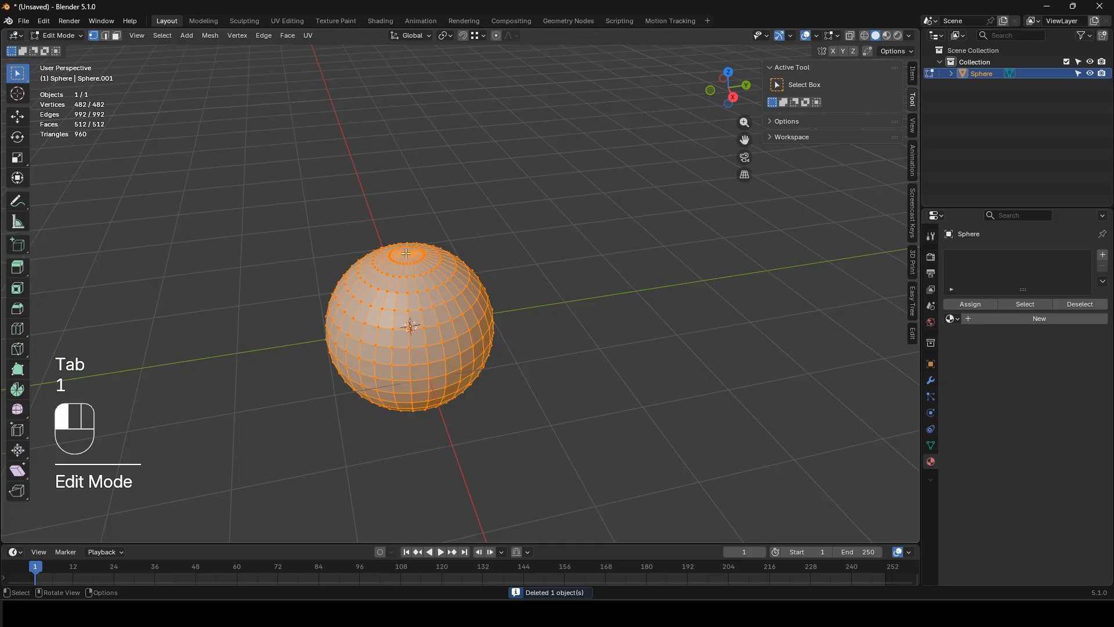
click(407, 254)
scroll(406, 255, up, 2)
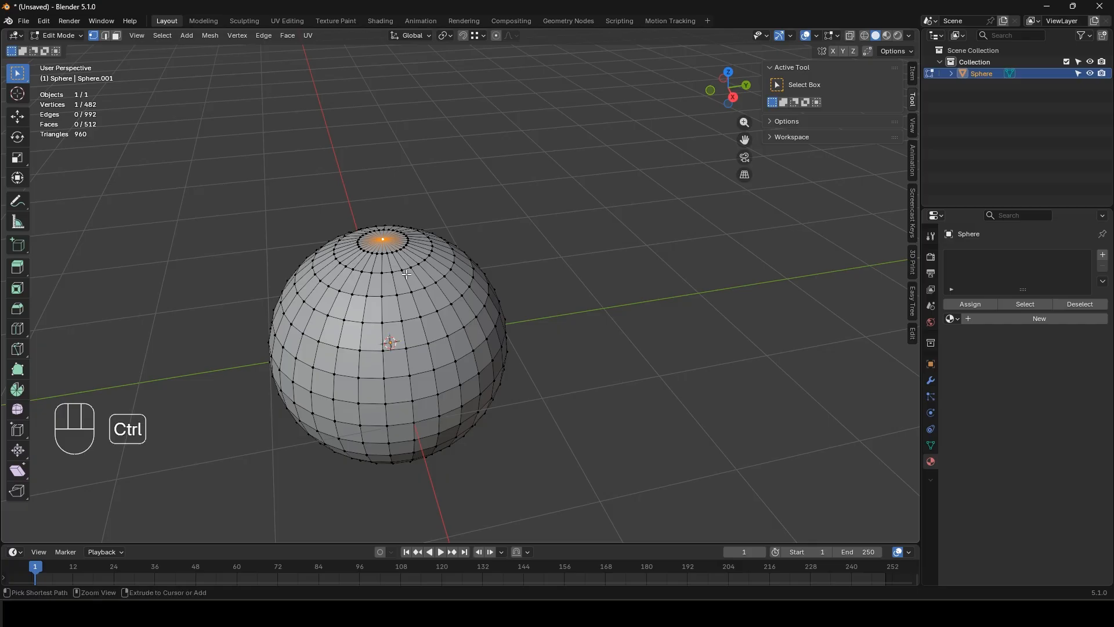
key(ctrl+KP_Add)
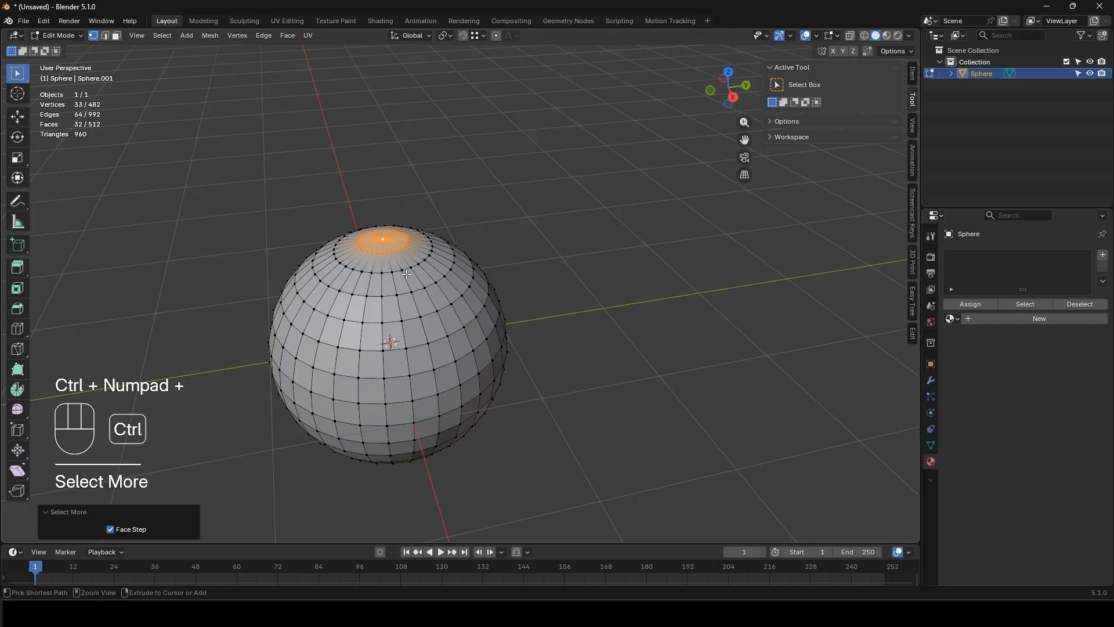
key(ctrl+KP_Add)
key(ctrl+KP_Add)
key(ctrl+KP_Add)
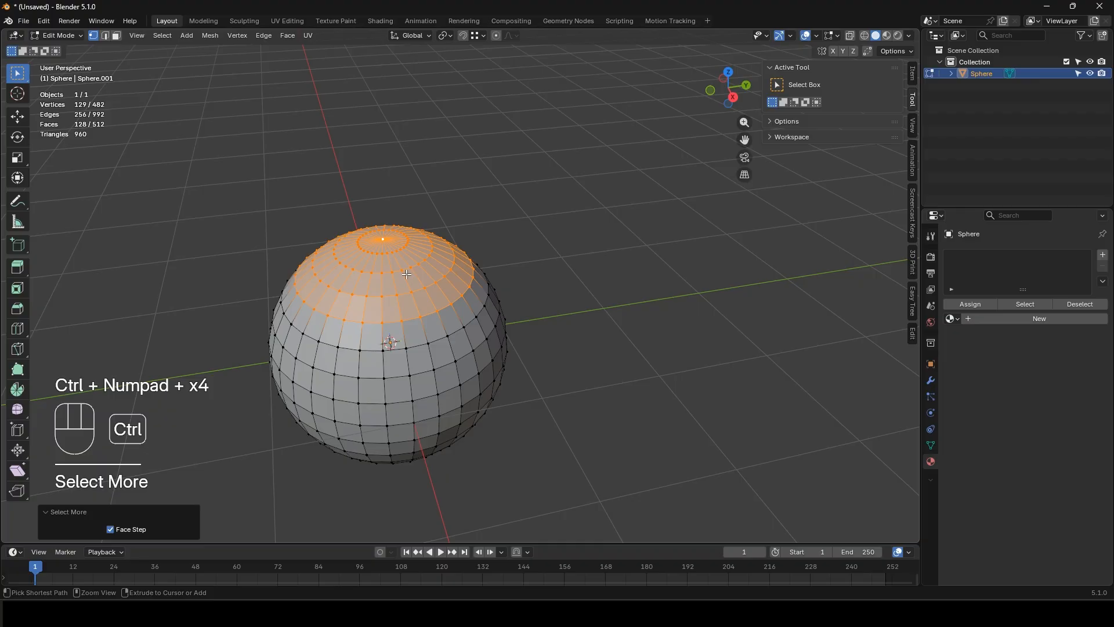
Step: Shrink the vertex selection around the sphere's top pole three times
key(ctrl+KP_Subtract)
key(ctrl+KP_Subtract)
key(ctrl+KP_Subtract)
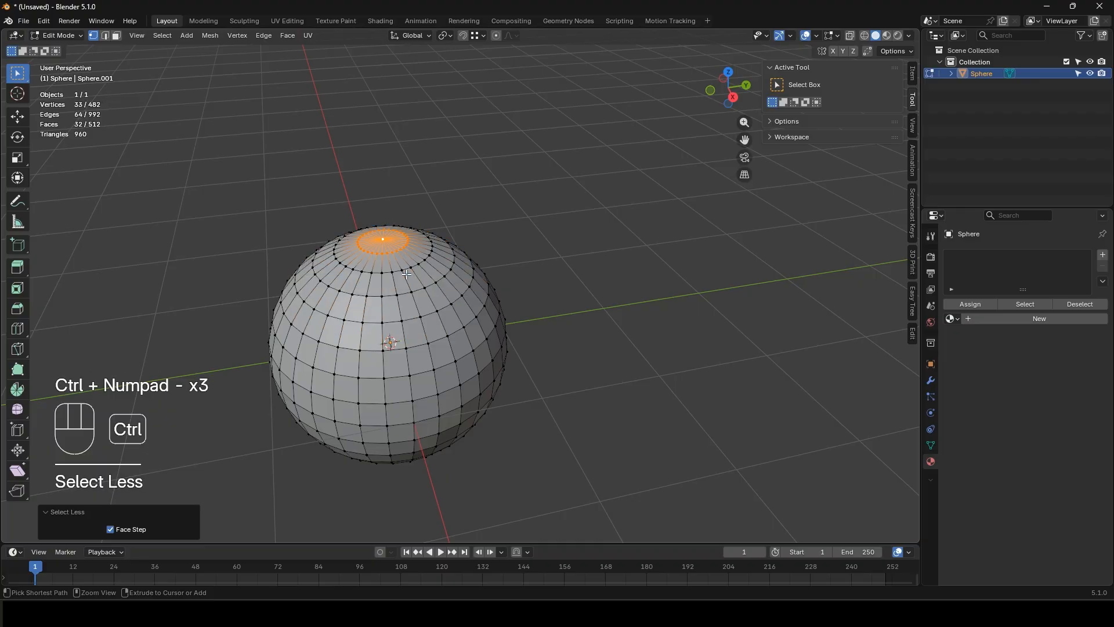
Step: Select a single edge on the sphere's upper half in edge select mode, and grow the selection twice
key(2)
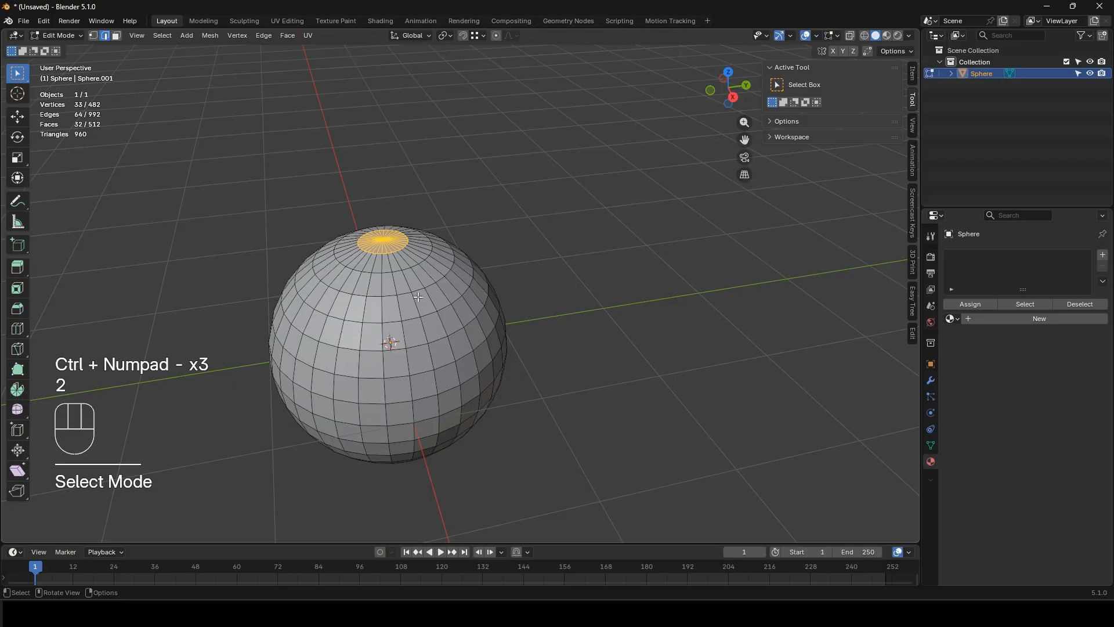
click(419, 290)
key(ctrl+KP_Add)
key(ctrl+KP_Add)
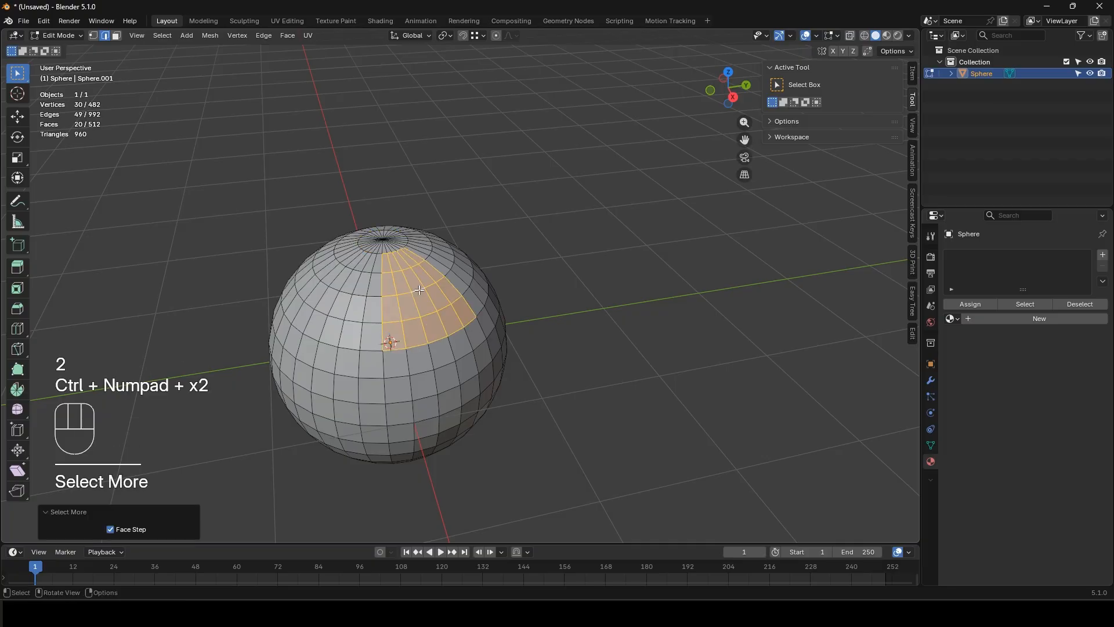
Step: Select a single face near the sphere's middle in face select mode, and grow the selection twice
key(3)
click(433, 332)
key(ctrl+KP_Add)
key(ctrl+KP_Add)
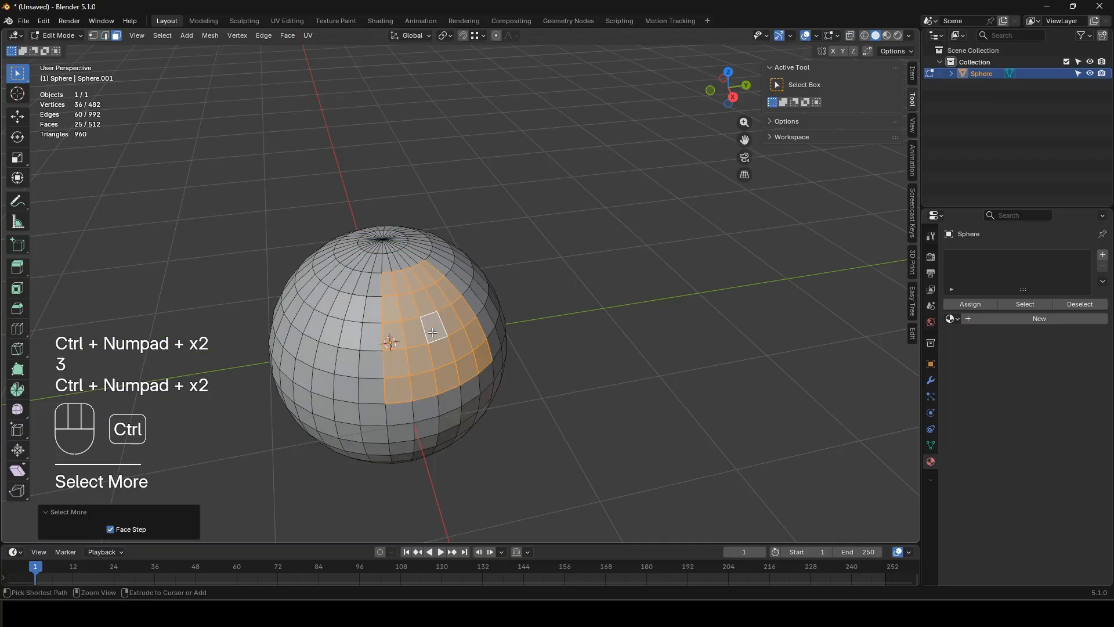
Step: Select one face of the sphere and extend the selection to all linked geometry, staying in Edit Mode
click(435, 332)
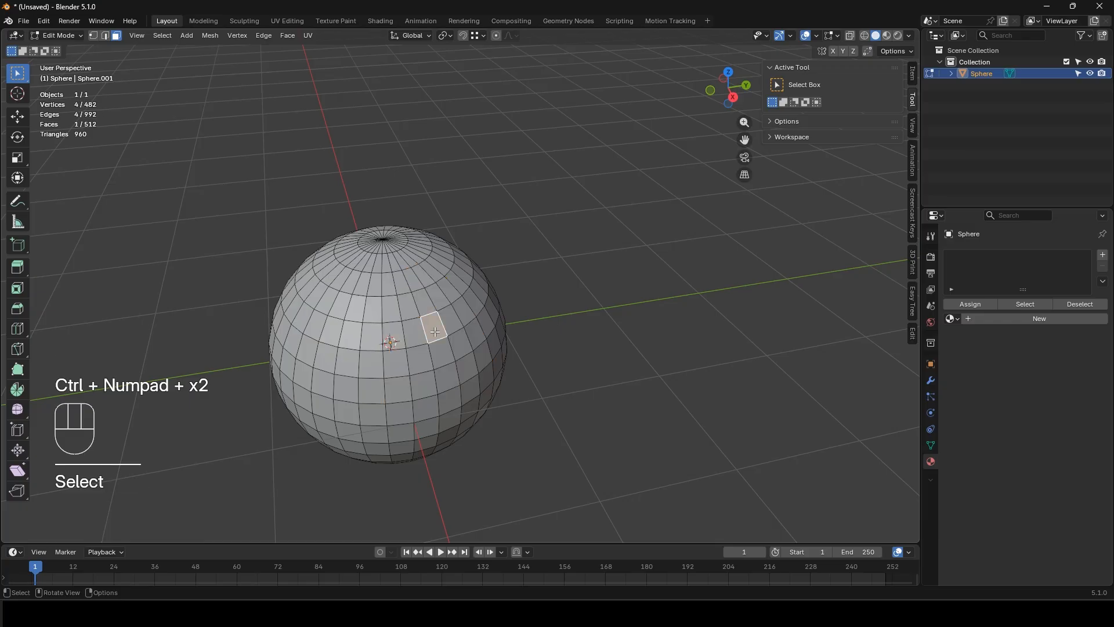
key(ctrl+l)
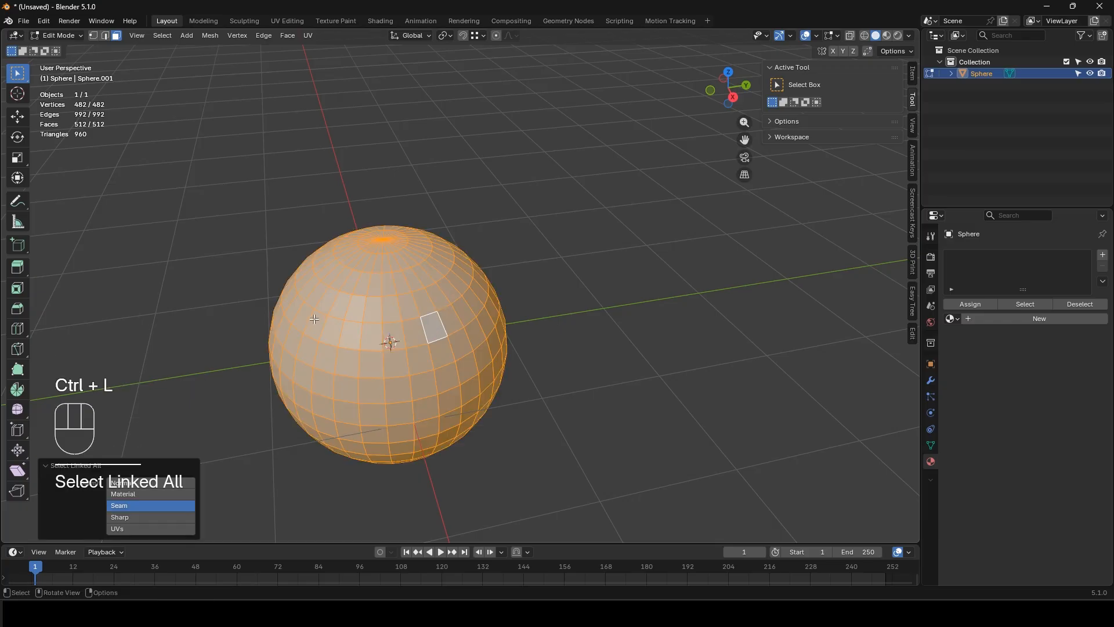
key(Tab)
key(Tab)
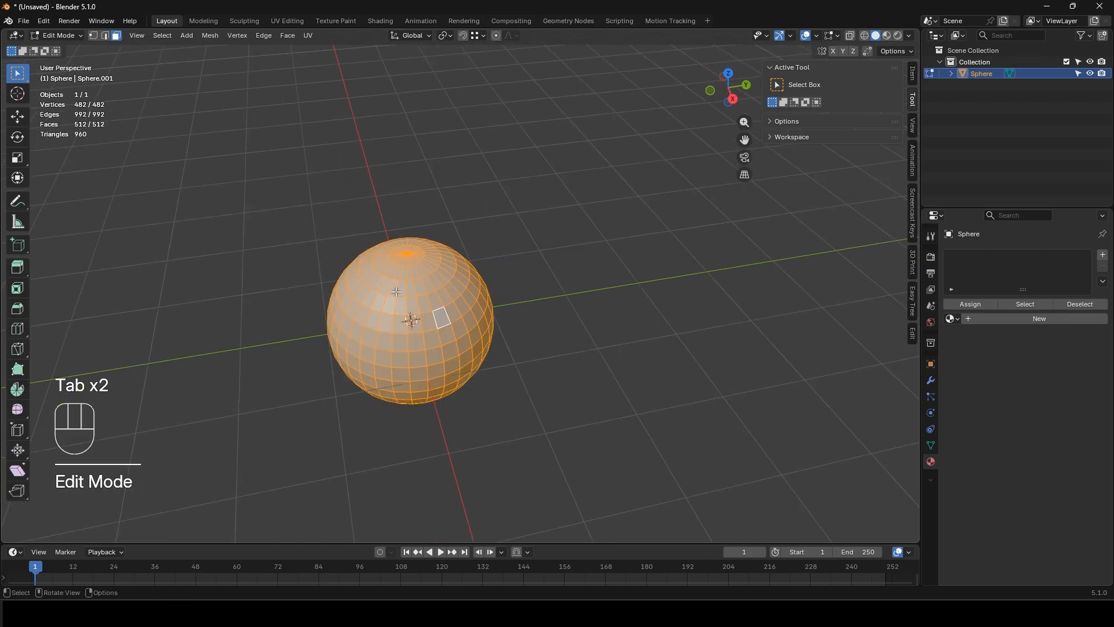
Step: Duplicate the sphere's geometry within the same mesh, about 2.75 m along the positive Y axis
key(shift+d)
key(y)
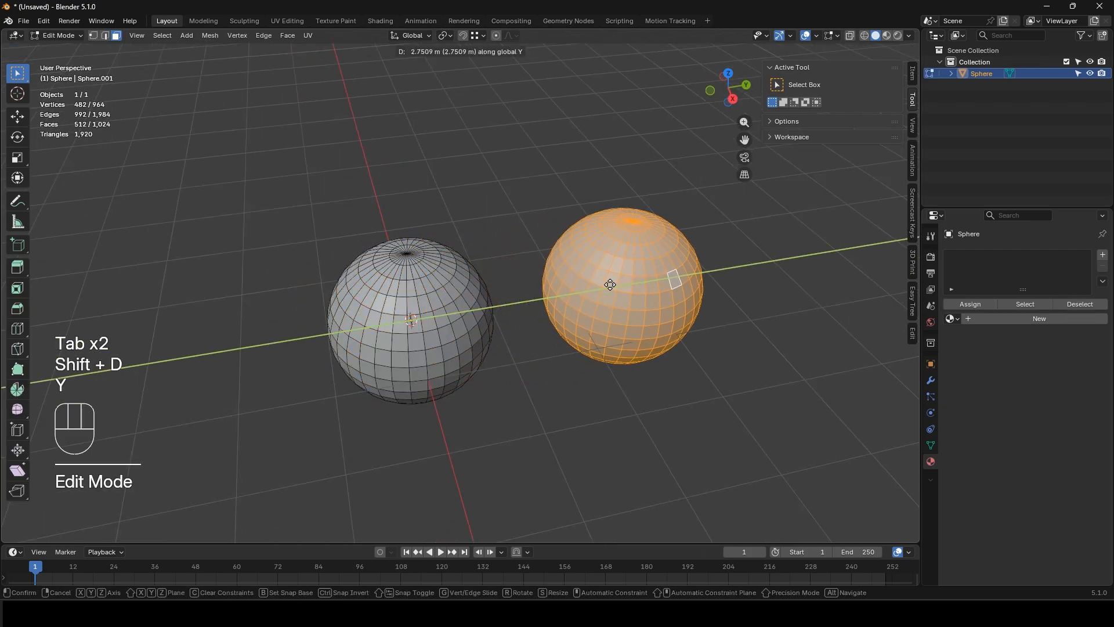
click(583, 287)
Step: Select all linked geometry of the original sphere at the origin and rotate it 90° about the X axis
click(428, 285)
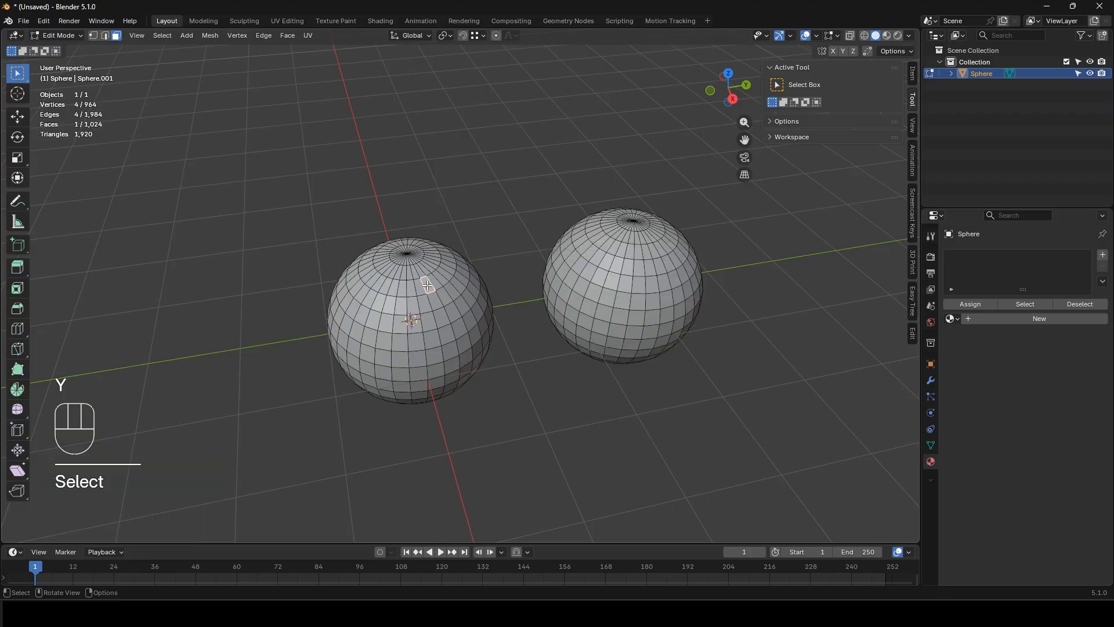
key(ctrl+l)
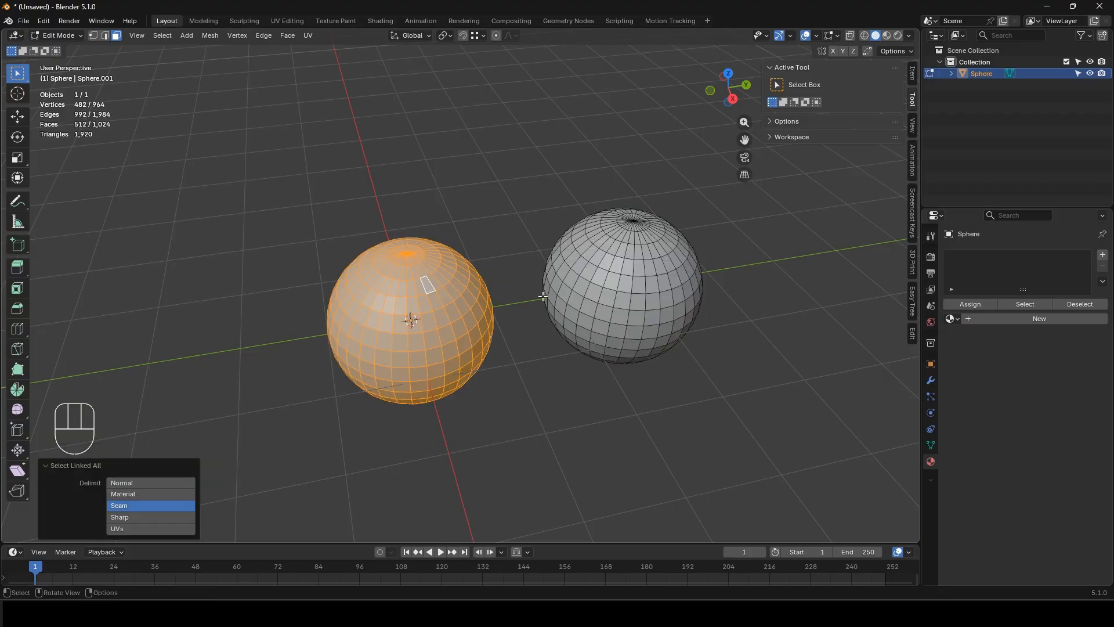
key(r)
key(x)
key(KP_9)
key(KP_0)
key(Return)
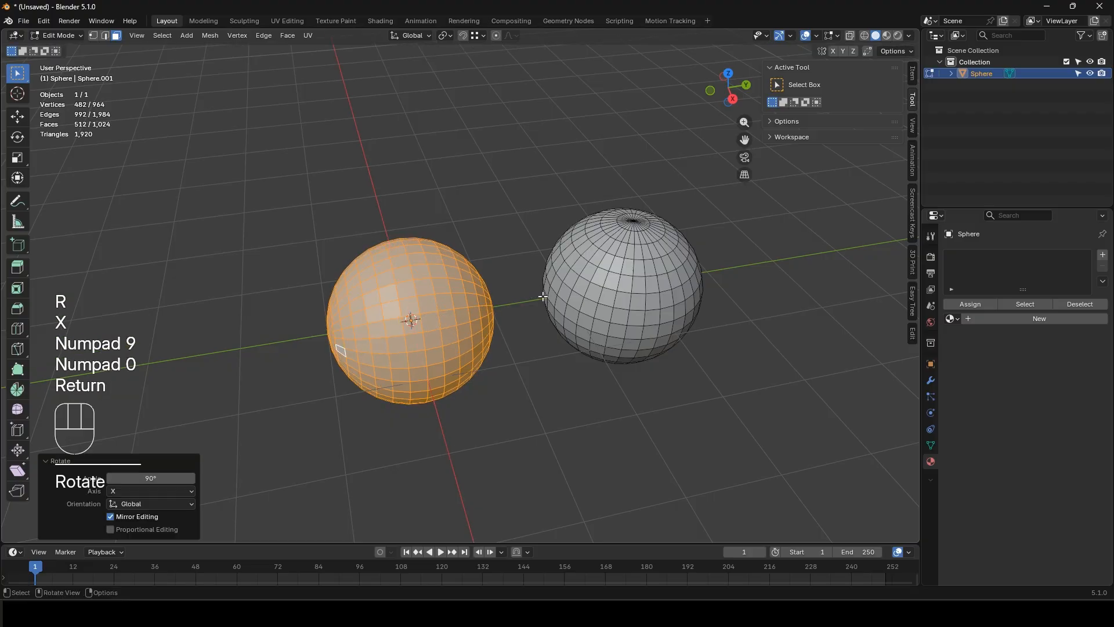
Step: Select all linked geometry of the duplicated sphere and rotate it 90° about the X axis
click(608, 295)
key(ctrl+l)
key(r)
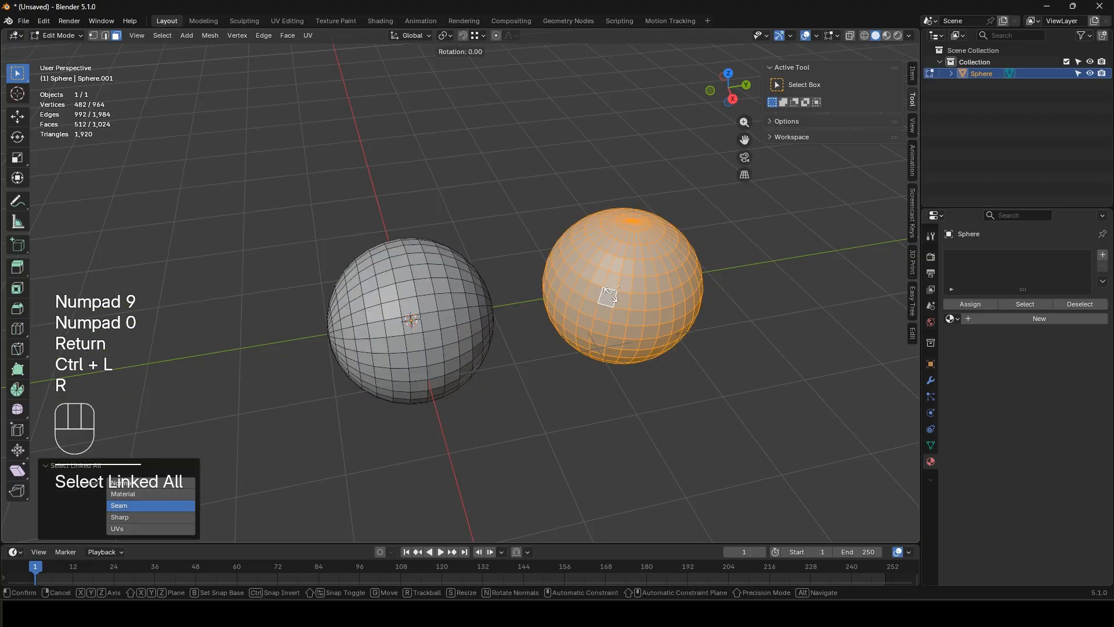
key(x)
key(KP_9)
key(KP_0)
key(Return)
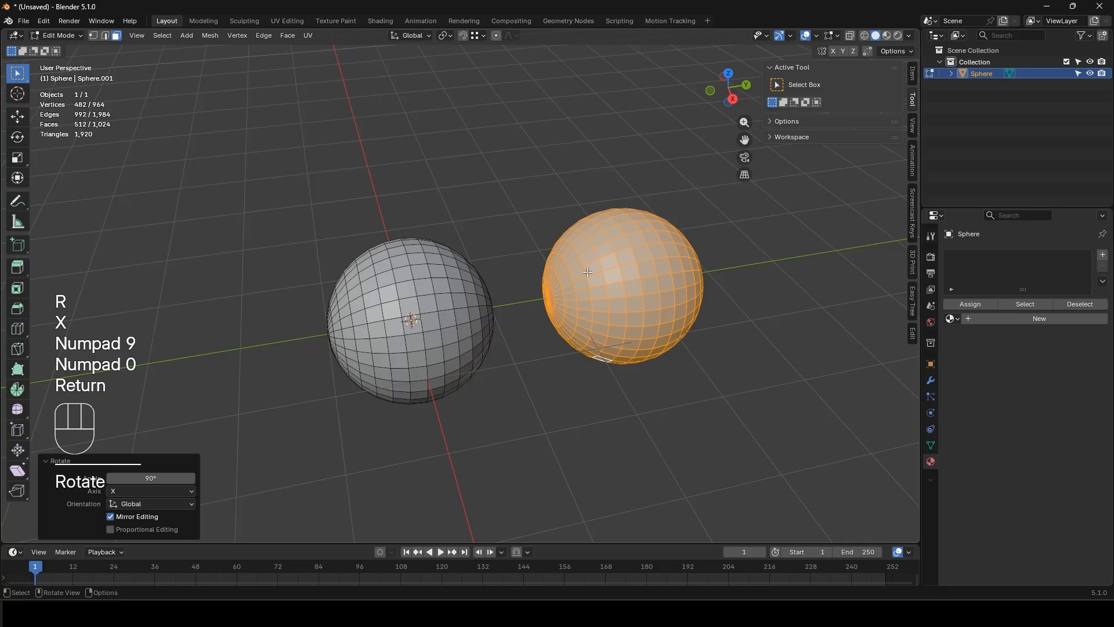
Step: Move the duplicated sphere about 0.79 m along negative Y, with snapping, so its pole meets the original sphere's pole
middle_drag(588, 272, 539, 288)
key(1)
key(g)
key(y)
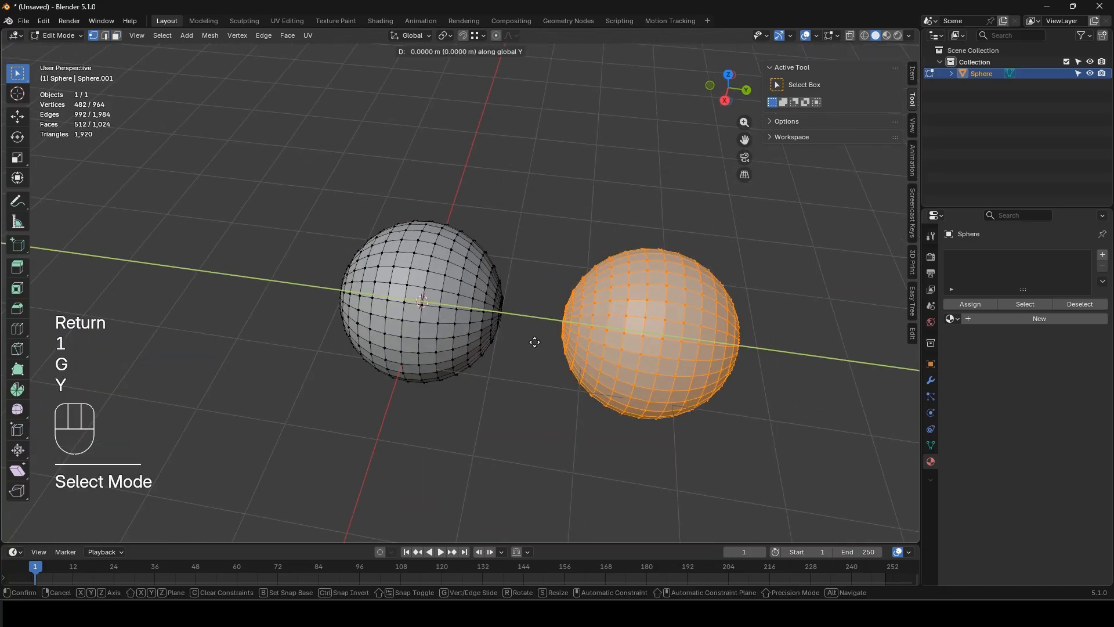
key(ctrl)
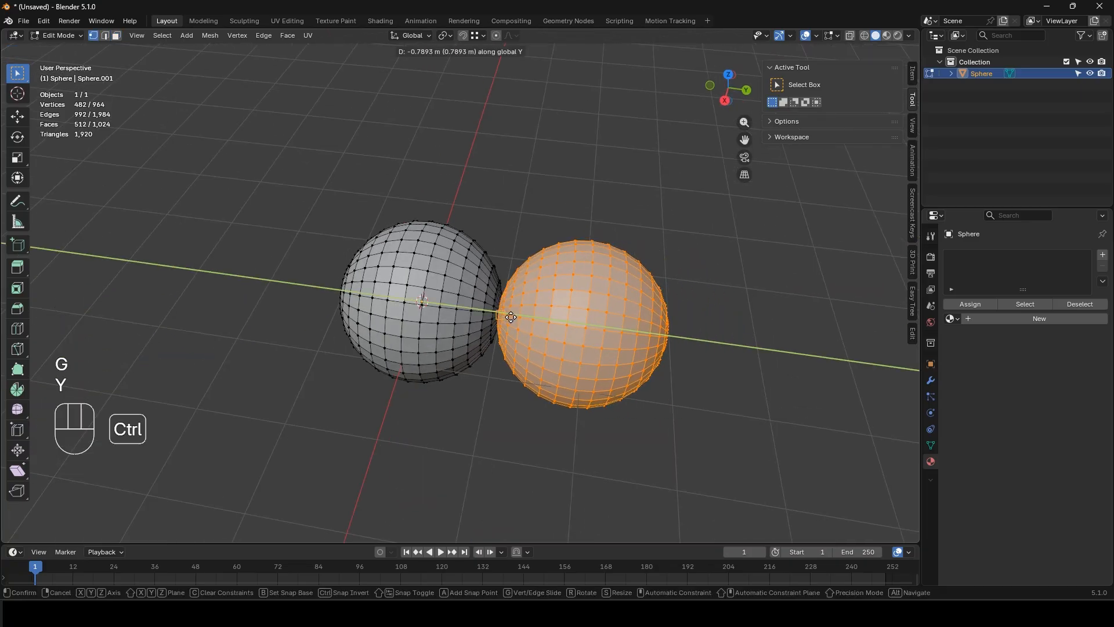
click(513, 319)
scroll(523, 327, up, 2)
key(g)
key(y)
key(ctrl)
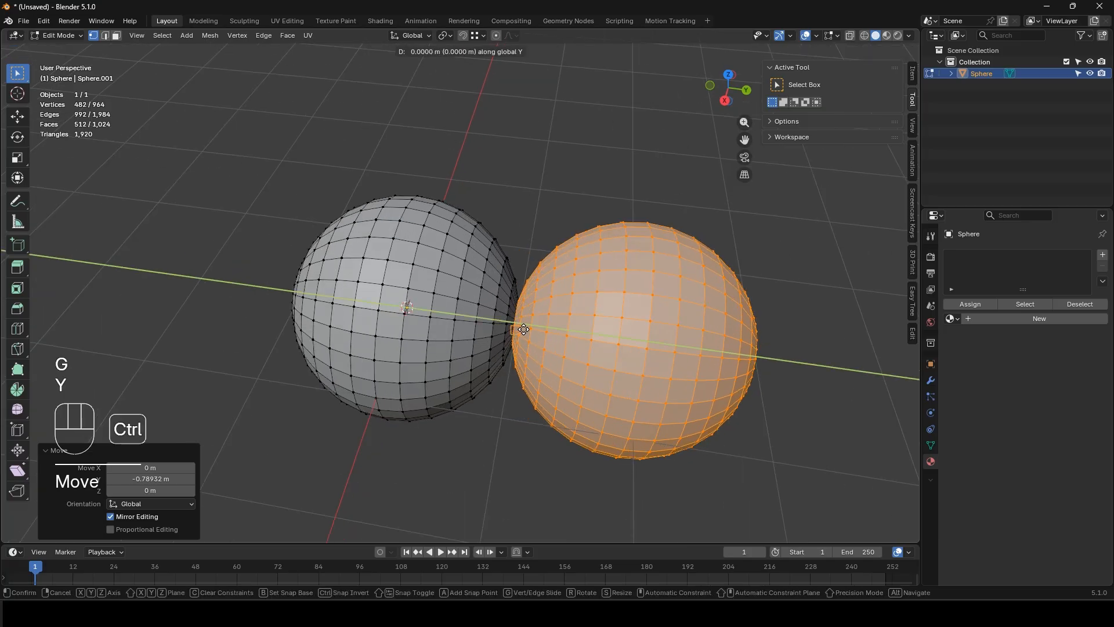
click(530, 326)
Step: Merge all vertices of both spheres by distance, and select all geometry linked to one vertex of the duplicated sphere
key(a)
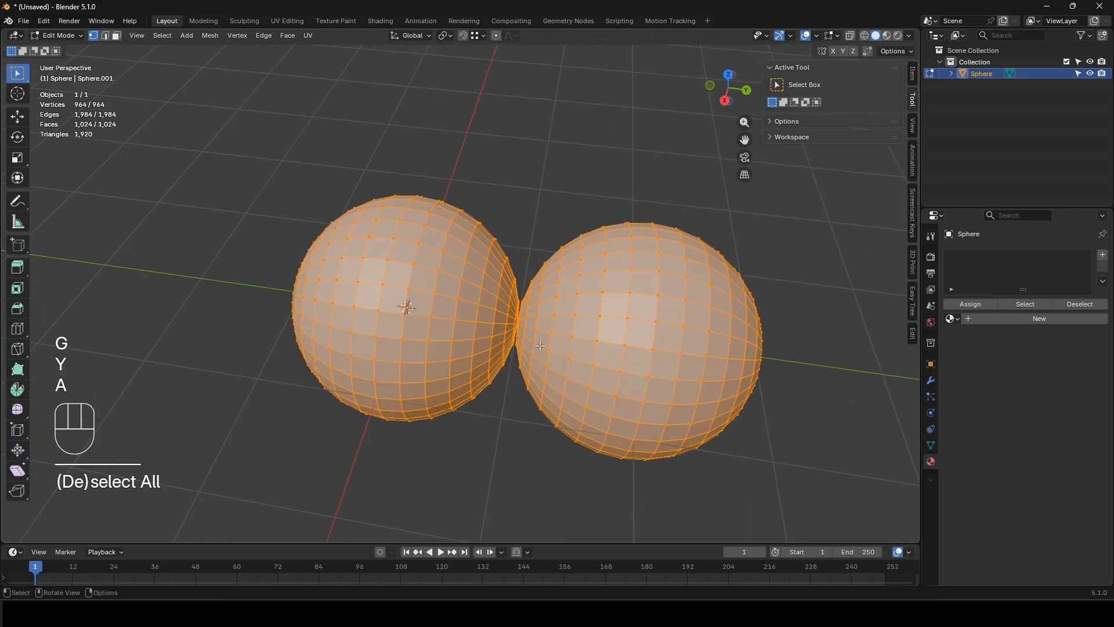
key(m)
click(539, 346)
click(601, 316)
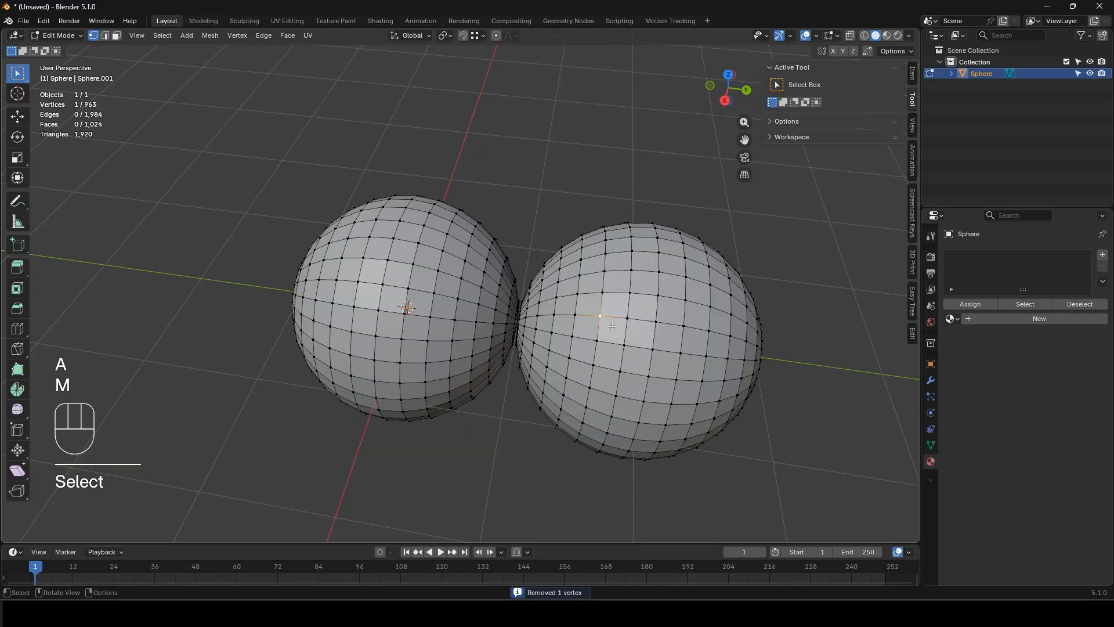
key(ctrl+l)
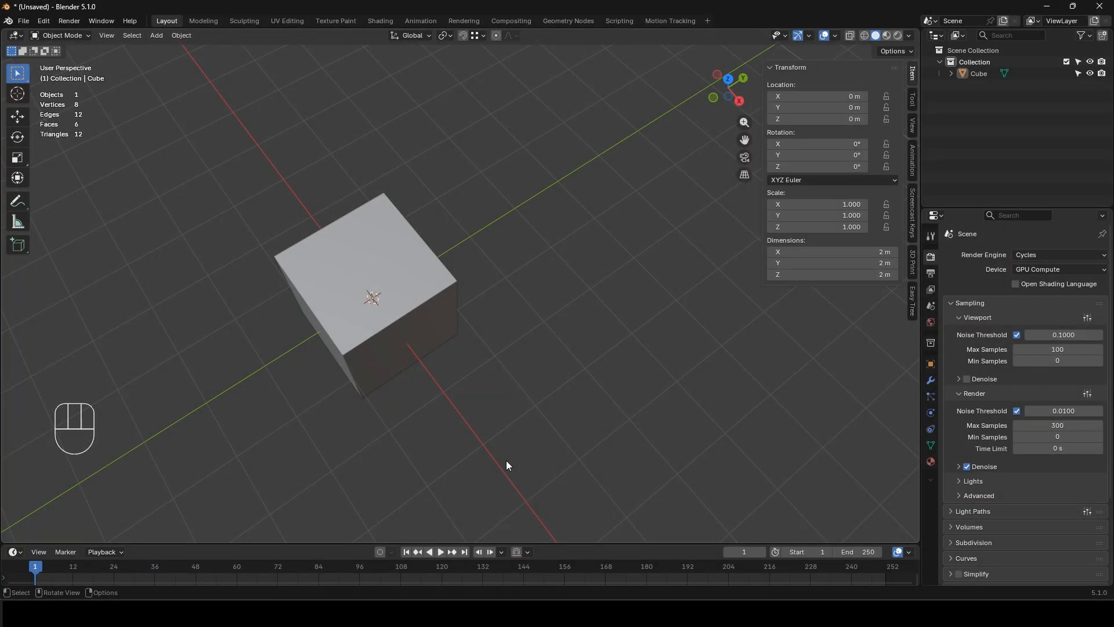
Step: Delete the default cube from the scene
click(409, 315)
key(x)
click(408, 314)
Step: Add a mesh circle at the origin and fill it with a face, ending in Object Mode
key(shift+a)
mouse_move(426, 316)
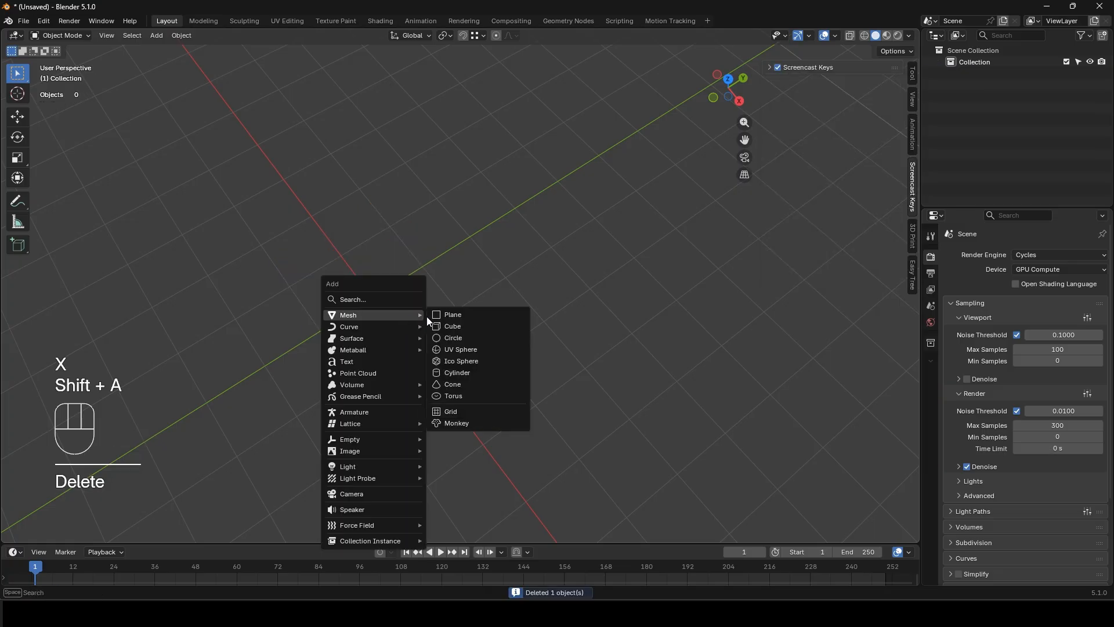
click(458, 337)
key(Tab)
key(f)
key(Tab)
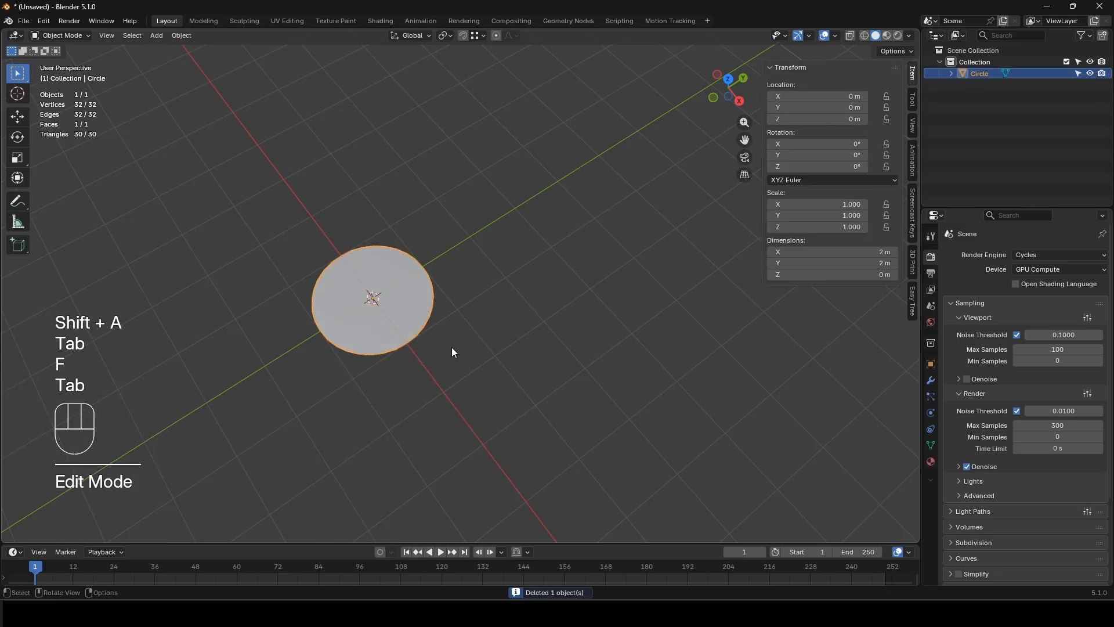
Step: Add a cube at the origin and scale it to about 0.024 along the Y axis
key(shift+a)
mouse_move(447, 347)
click(509, 358)
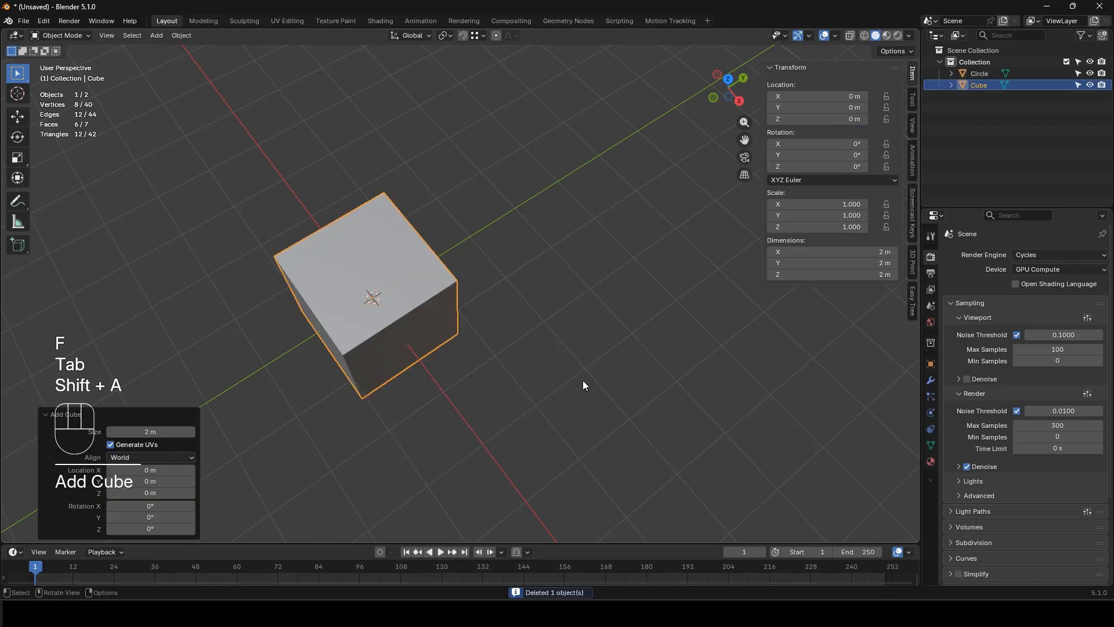
key(s)
key(y)
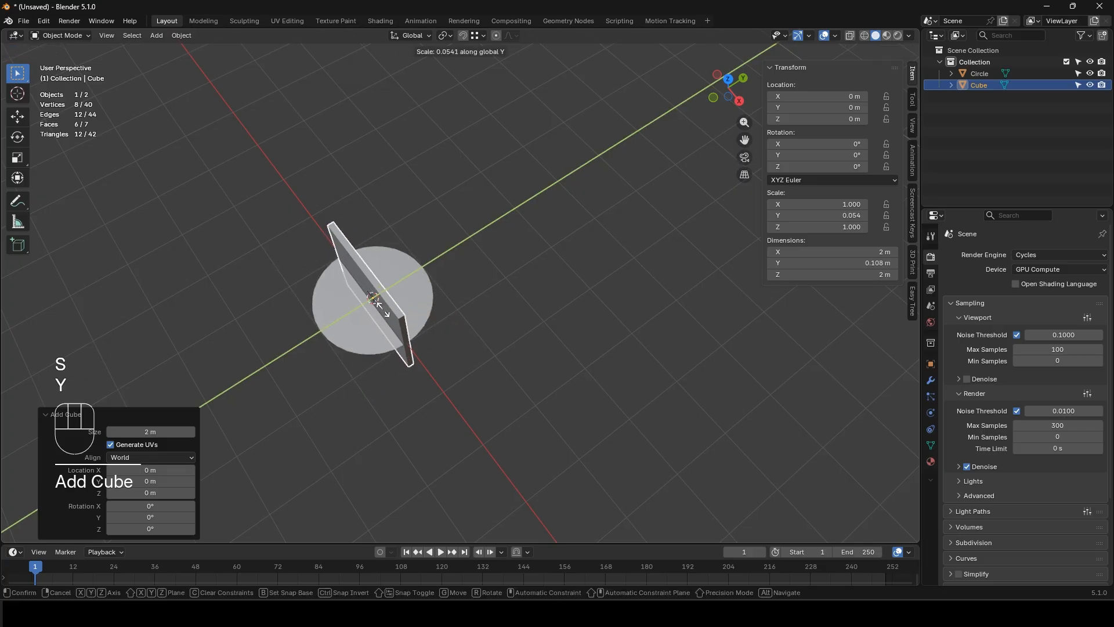
click(378, 303)
Step: Scale the thin cube to about 0.067 along Z and about 0.232 along X
key(s)
key(z)
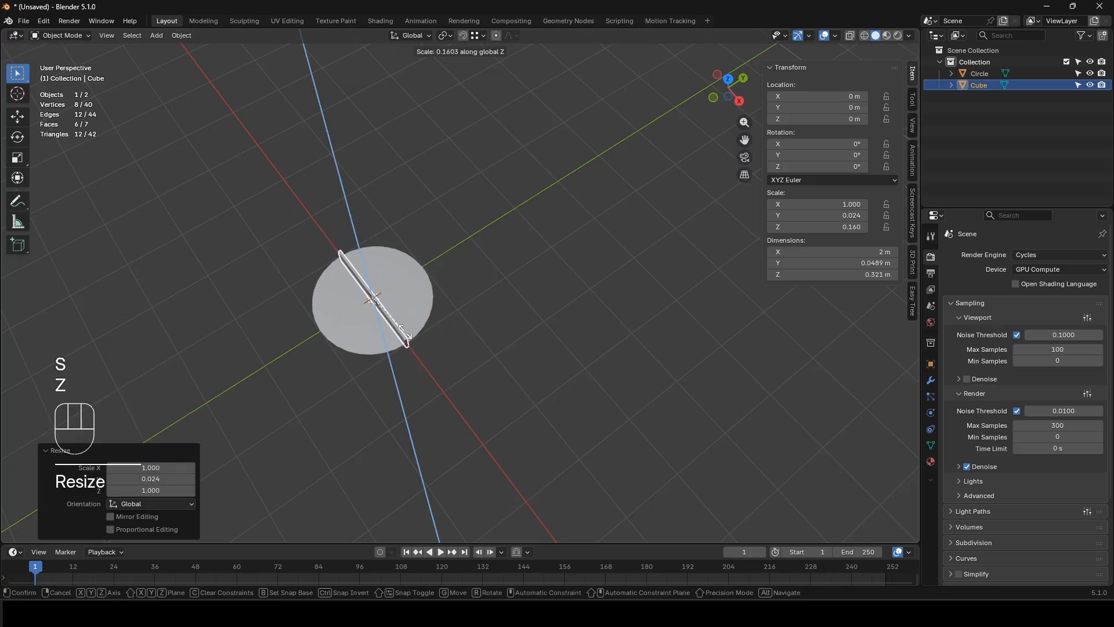
click(385, 318)
key(s)
key(x)
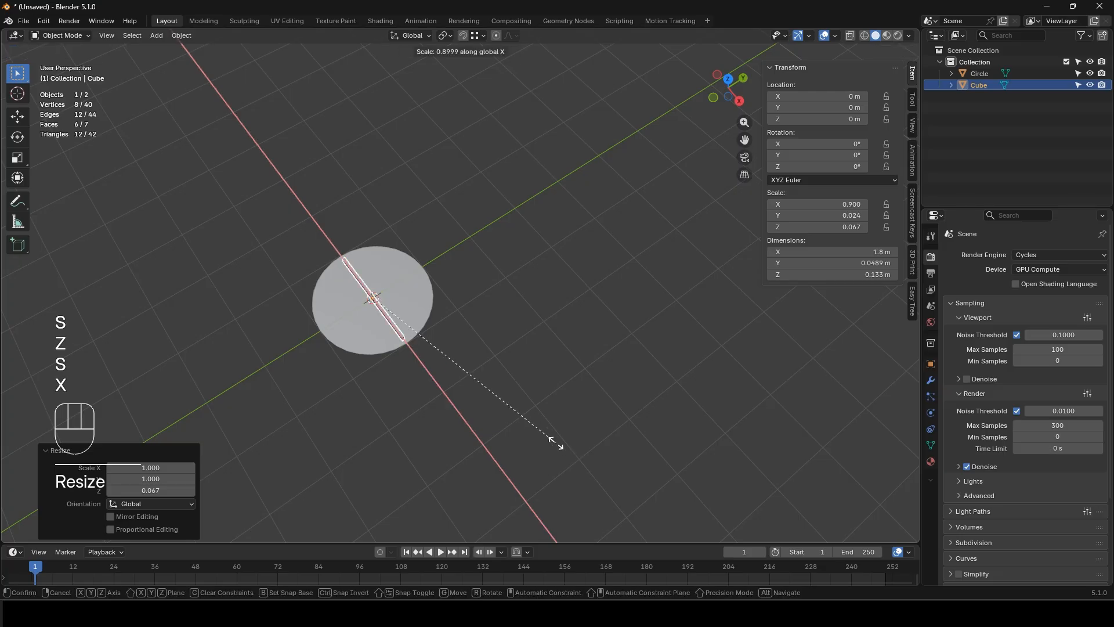
click(422, 330)
Step: Move the small bar about 0.25 m along negative X on the disc, and clear the selection
scroll(464, 386, up, 2)
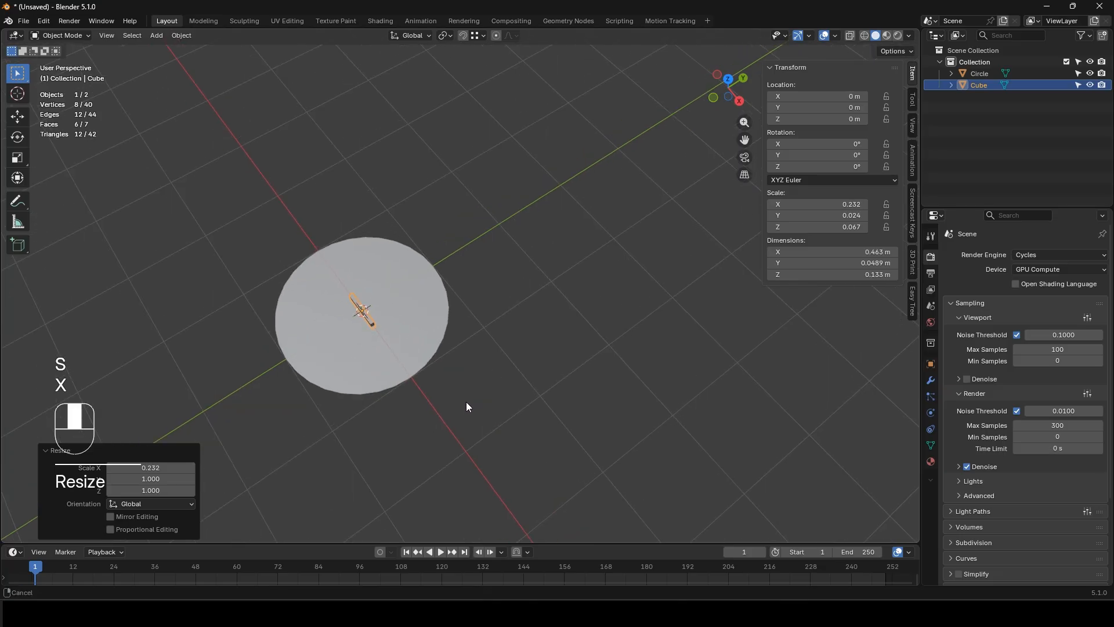
key(g)
key(x)
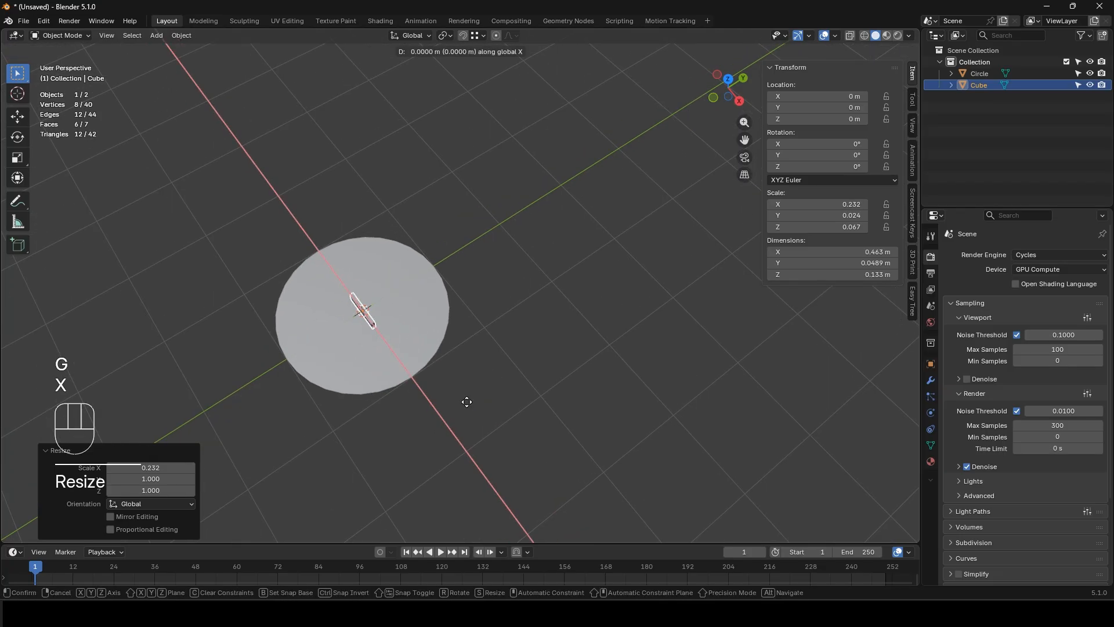
click(450, 393)
middle_drag(450, 392, 471, 378)
click(472, 377)
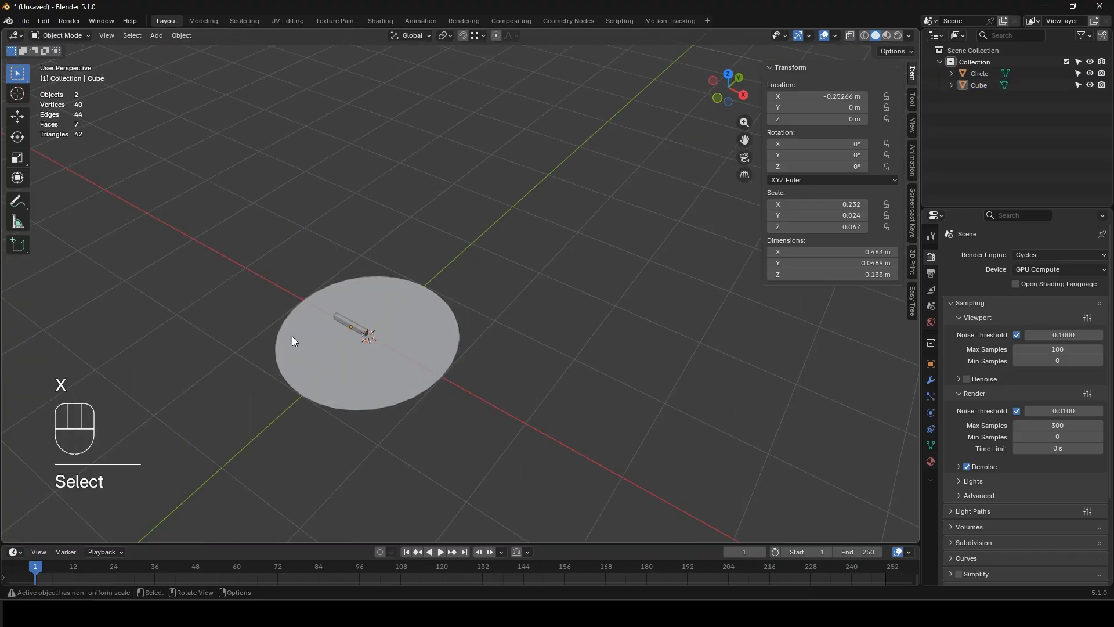
Step: Select both the disc and the bar, keeping the bar active, and join them into one object
click(363, 330)
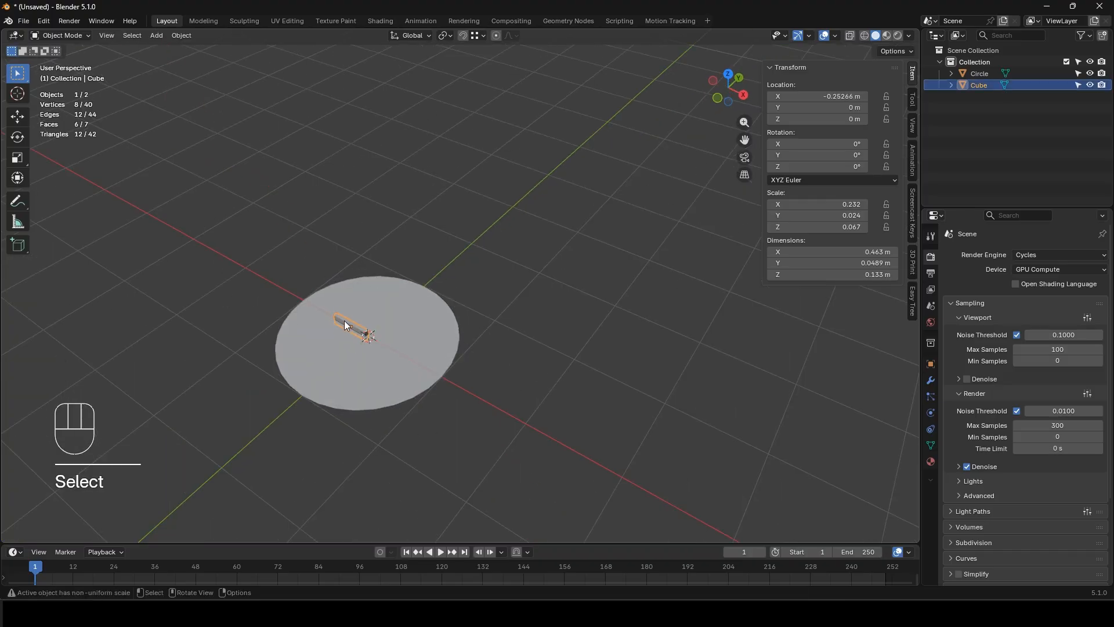
click(396, 332)
click(350, 325)
drag(291, 265, 430, 365)
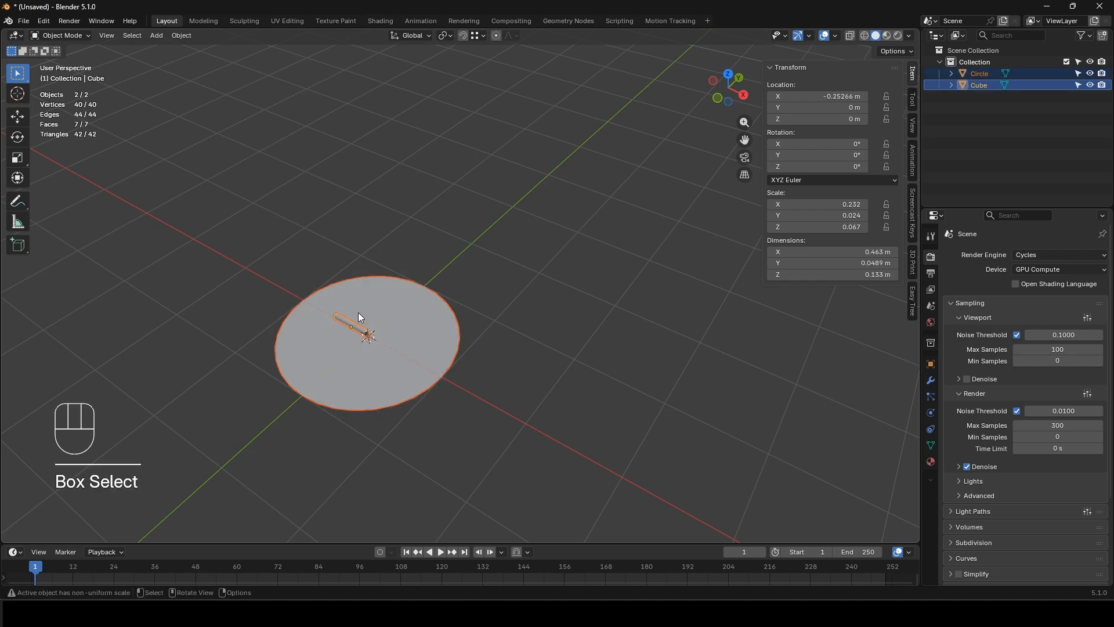
key(ctrl+j)
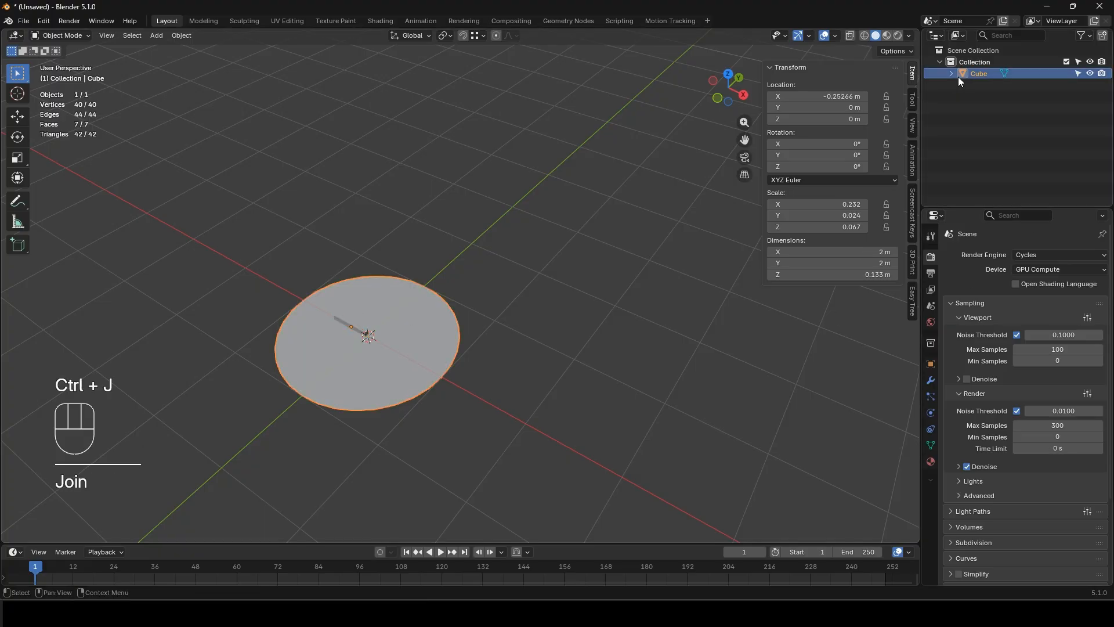
Step: Rename the joined object as SunDial
click(977, 75)
double_click(977, 74)
text(SunDial)
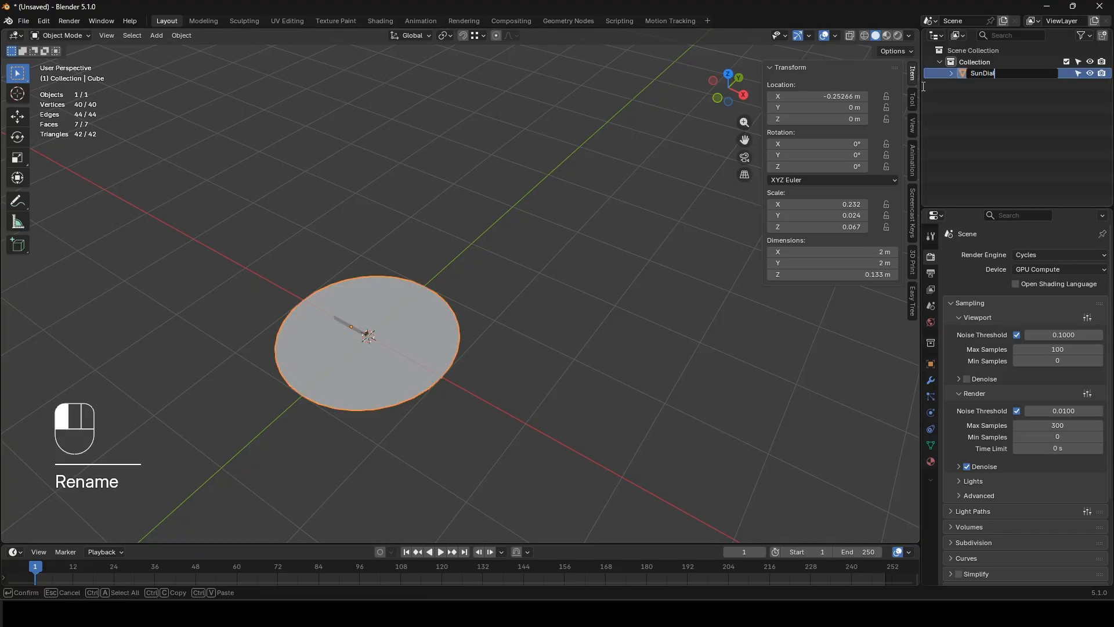
key(Return)
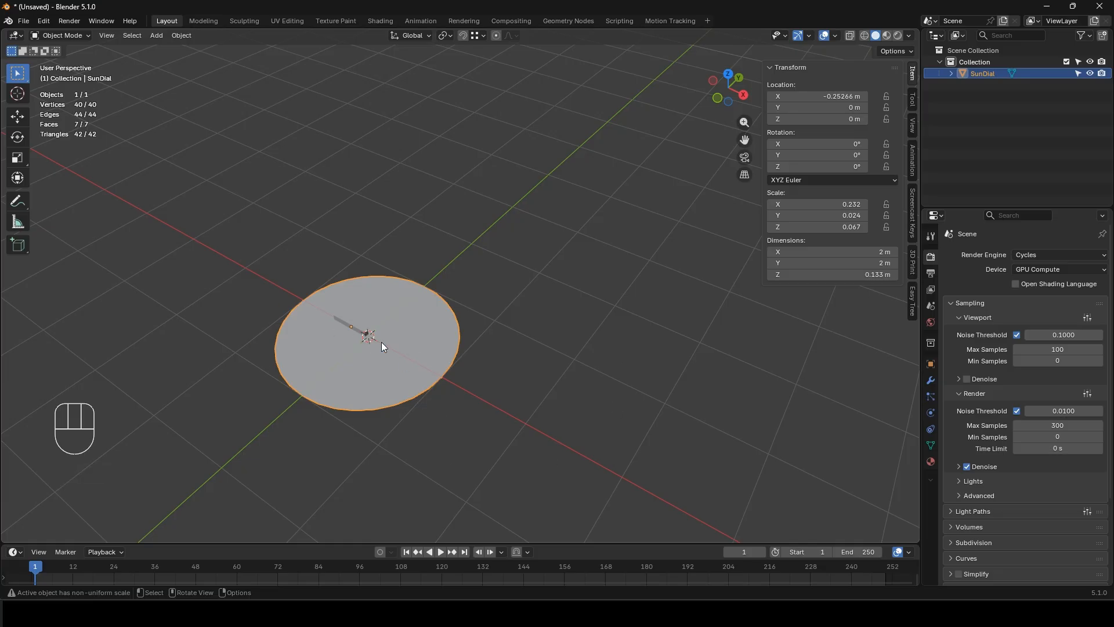
Step: Grow the selection from one edge of the bar to the whole bar in Edit Mode, and try moving it freely
key(Tab)
click(356, 330)
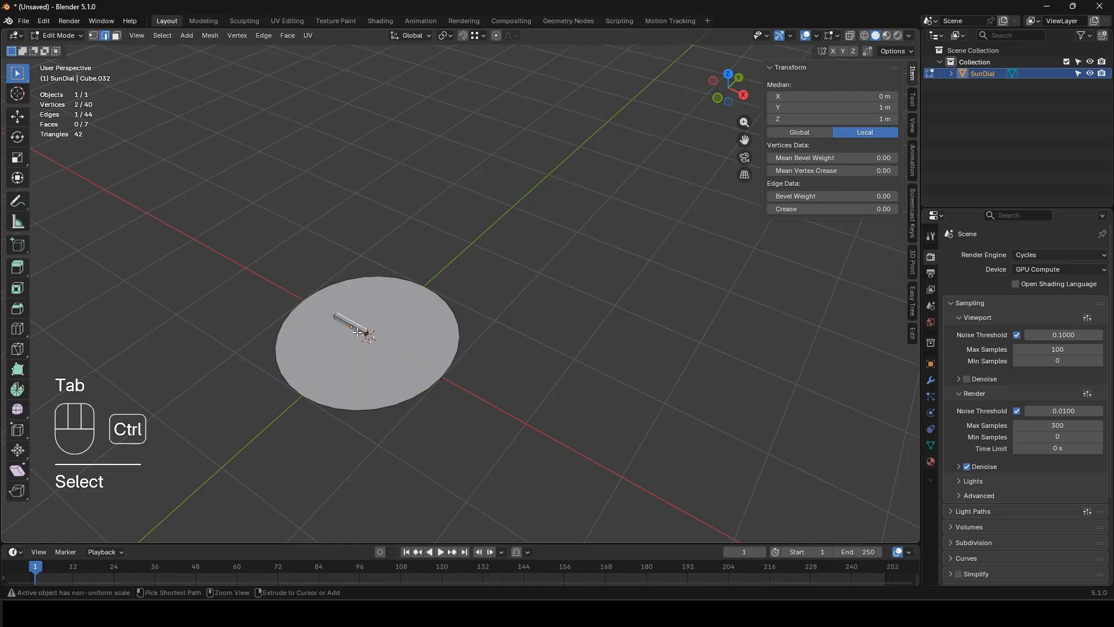
key(ctrl+KP_Add)
key(ctrl+KP_Add)
key(ctrl+KP_Add)
key(ctrl+KP_Add)
key(ctrl+KP_Add)
key(g)
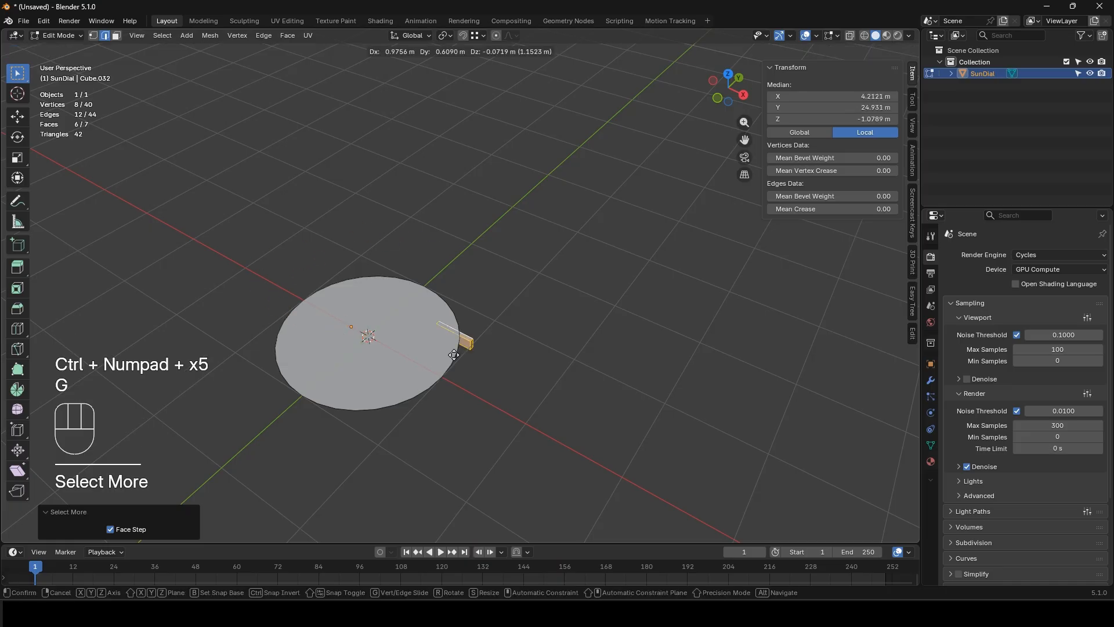
right_click(361, 289)
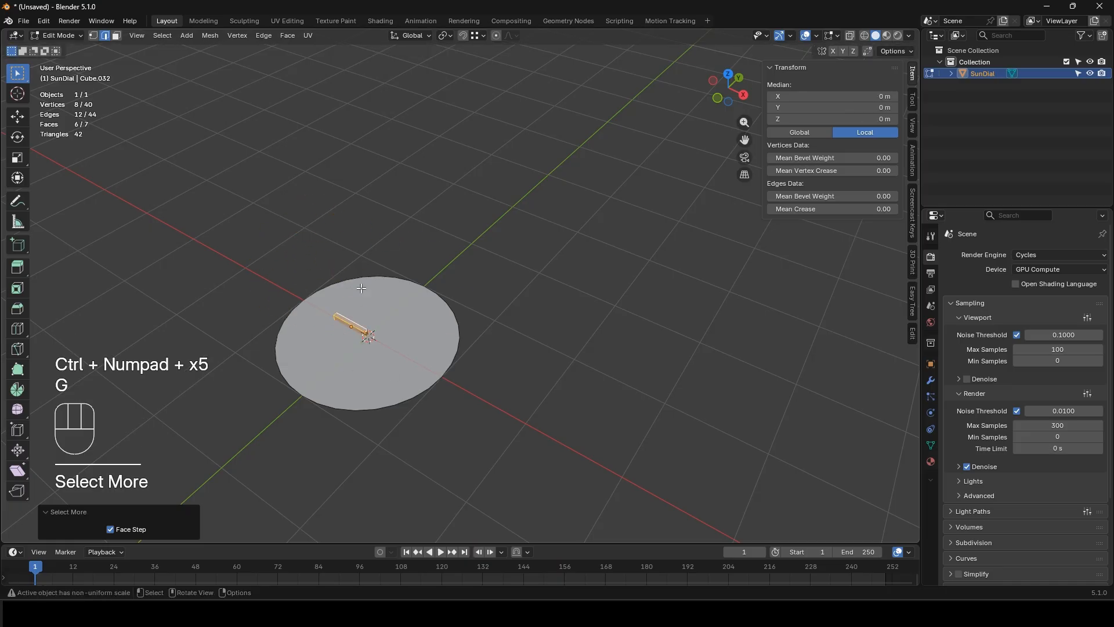
Step: Select the disc's face in face select mode and try moving it freely
key(3)
click(420, 367)
key(g)
right_click(449, 369)
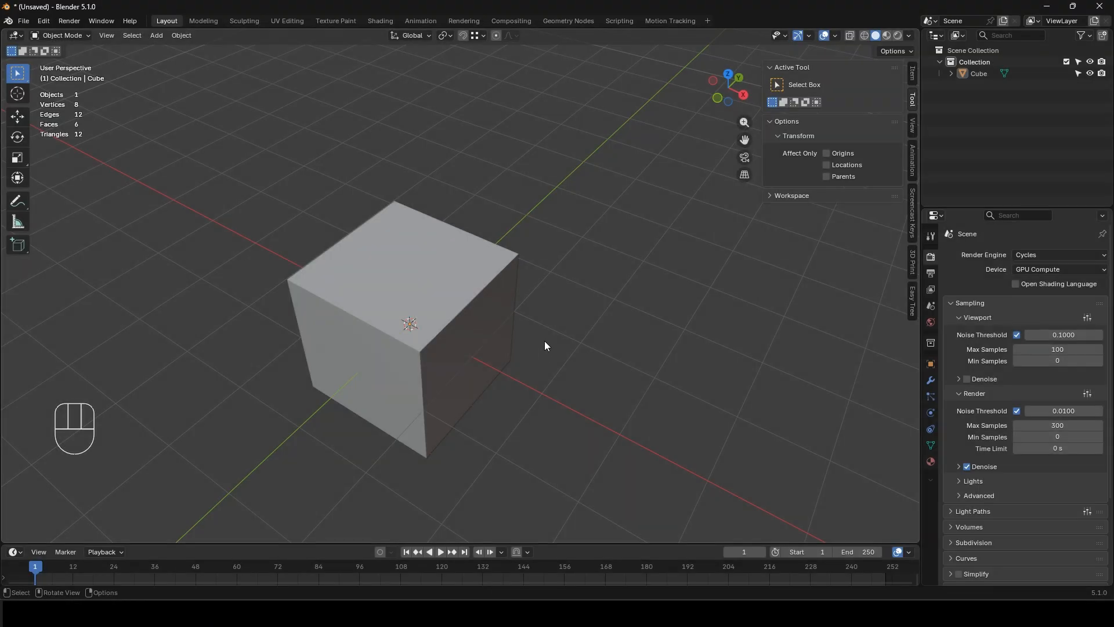
Step: Add a Bézier curve at the origin and clear the selection
key(shift+a)
mouse_move(546, 346)
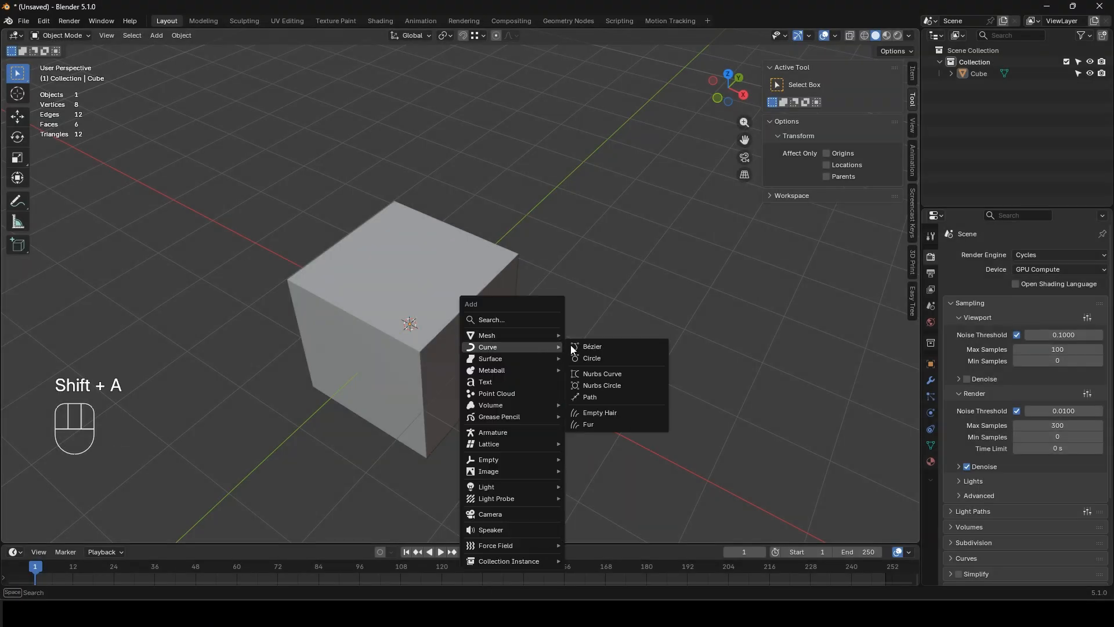
click(627, 346)
click(562, 351)
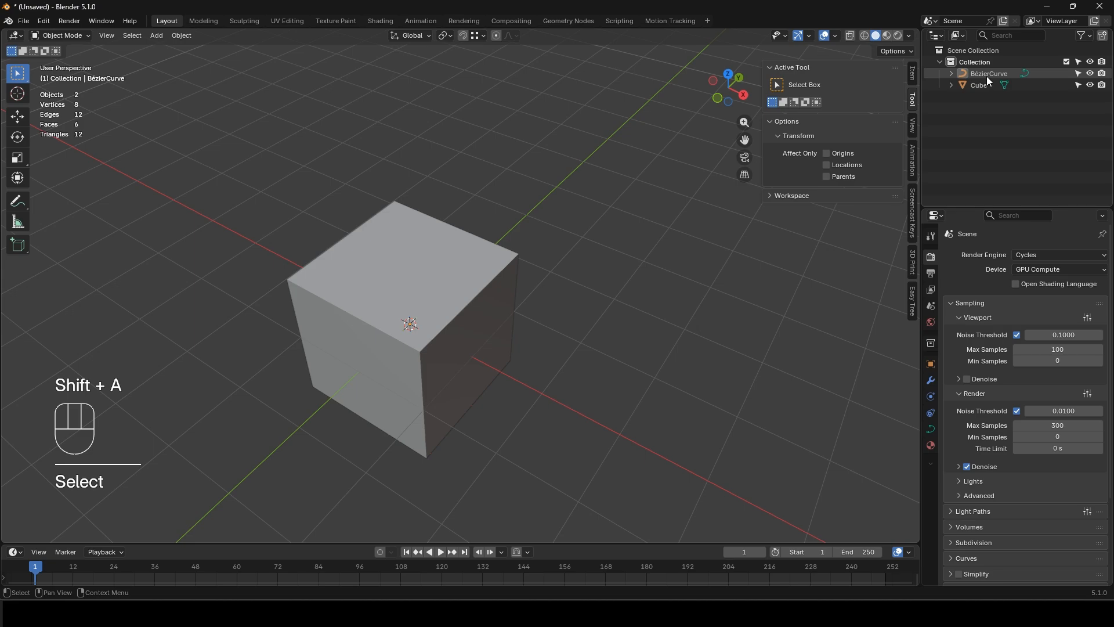
Step: Add a second mesh cube and a plane at the origin, and clear the selection
key(shift+a)
mouse_move(646, 344)
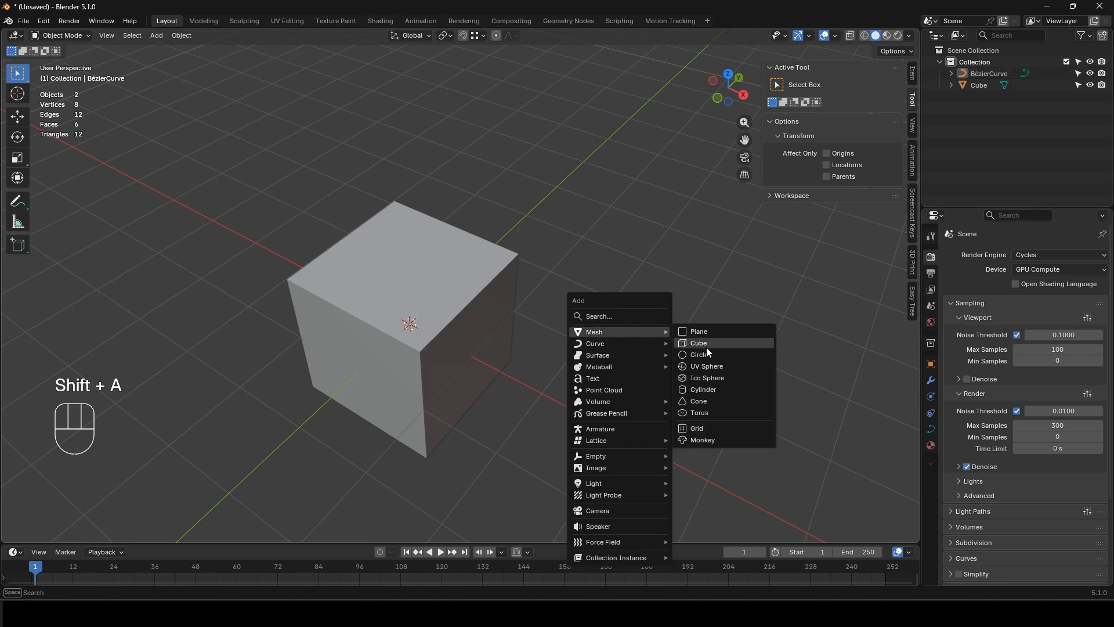
click(706, 346)
key(shift+a)
mouse_move(615, 360)
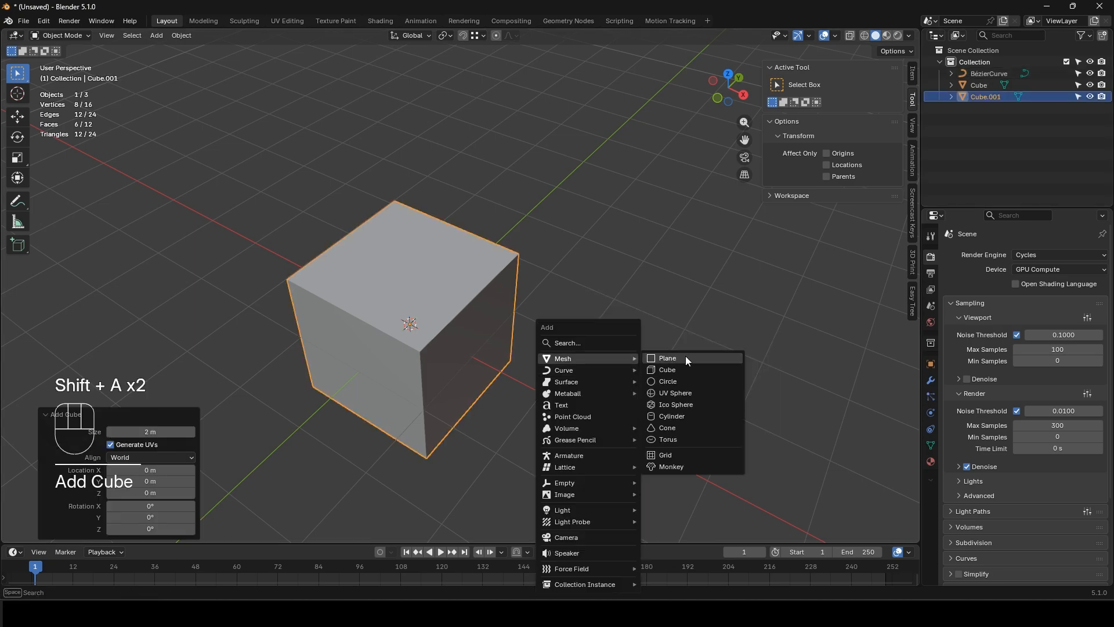
click(678, 356)
click(531, 395)
Step: View the Merge options for the original cube in Edit Mode, and return to Object Mode
click(411, 350)
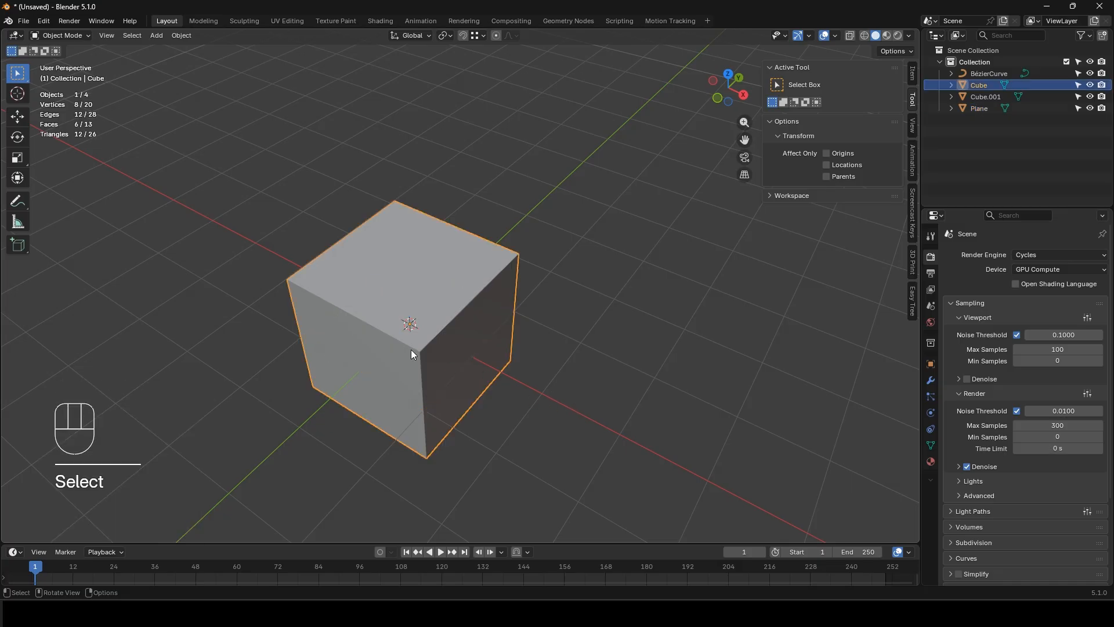
key(Tab)
key(m)
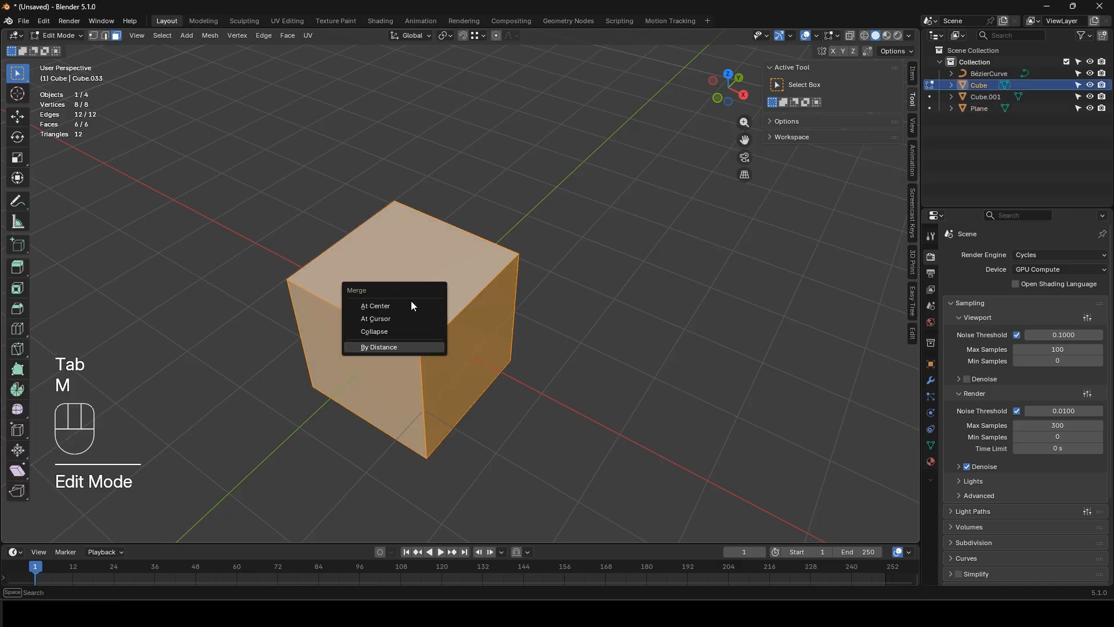
key(Tab)
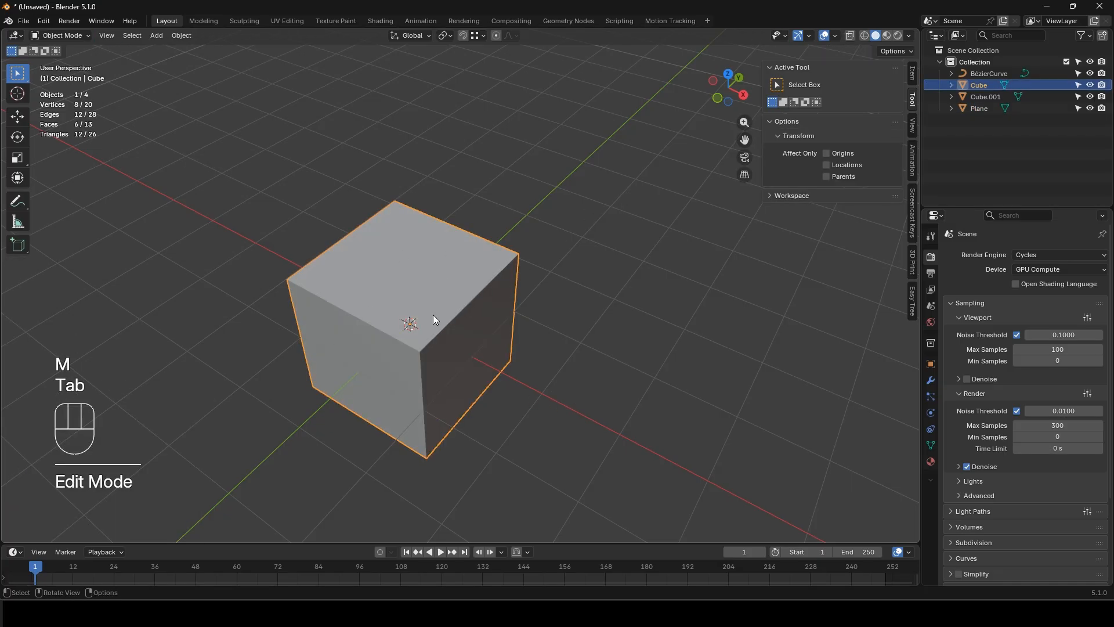
Step: Move the original cube to a new collection named Cubes
key(m)
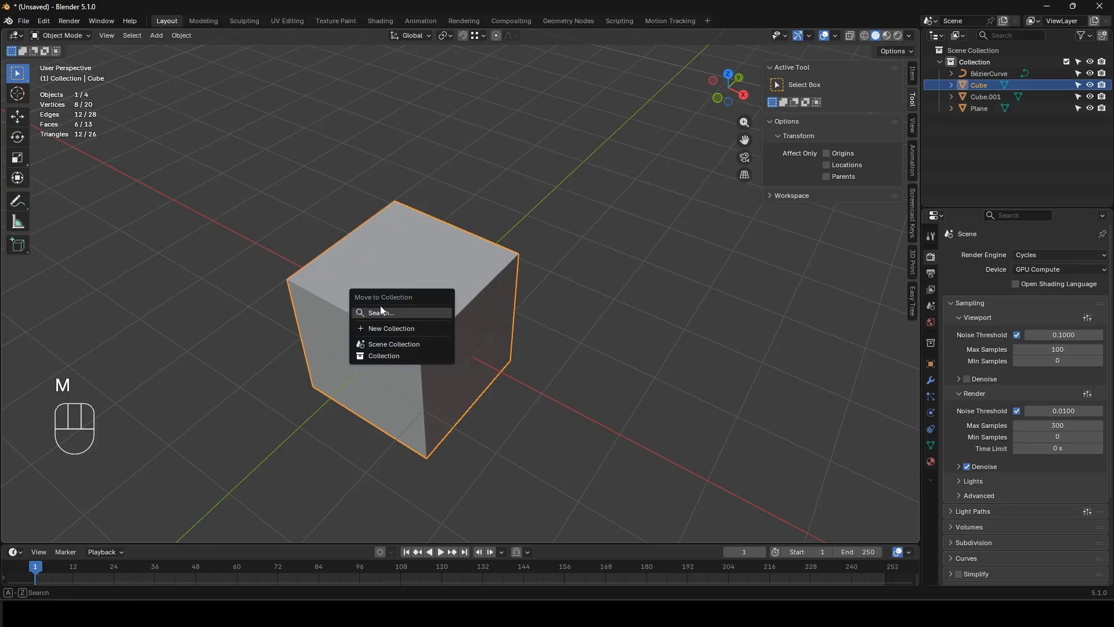
click(387, 328)
text(Cu)
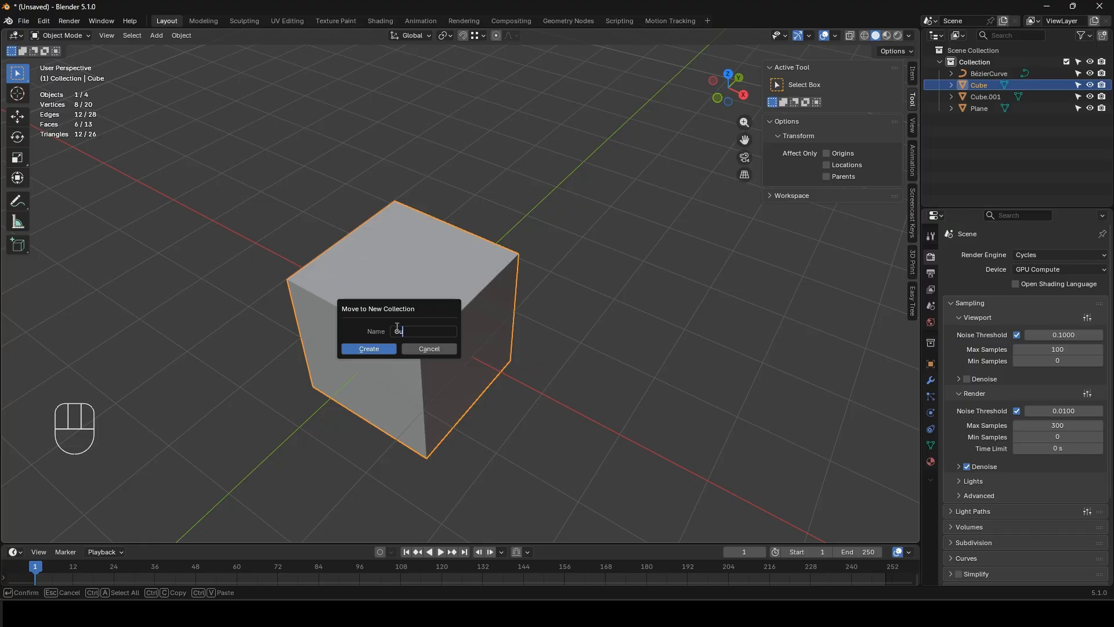
text(bes)
key(Return)
click(376, 348)
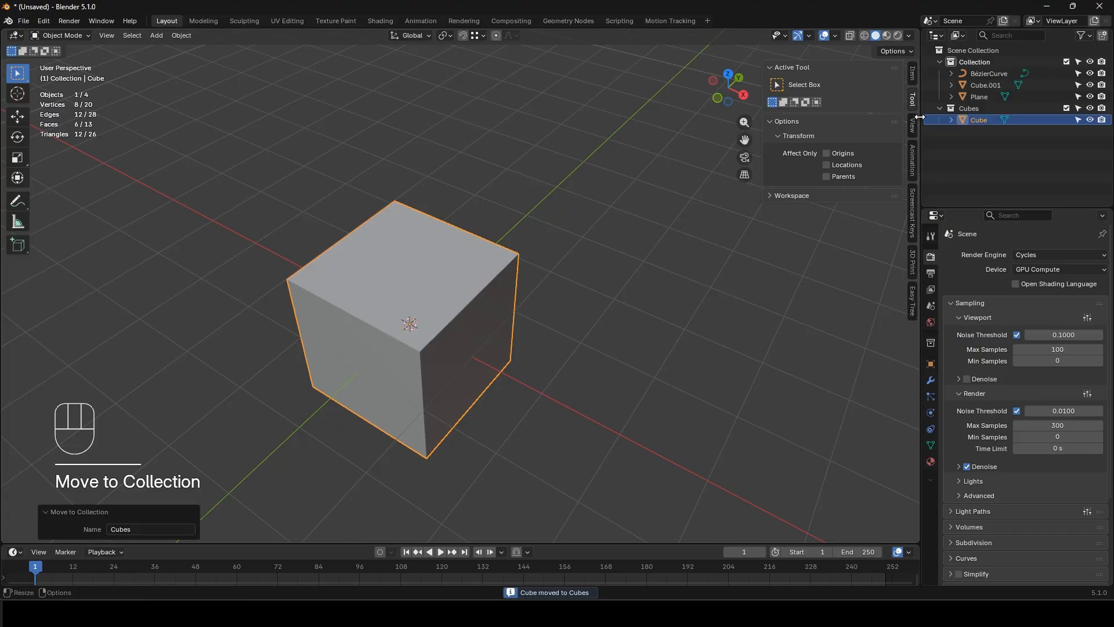
Step: Move the second cube from the default collection into the Cubes collection, and clear the selection
click(986, 86)
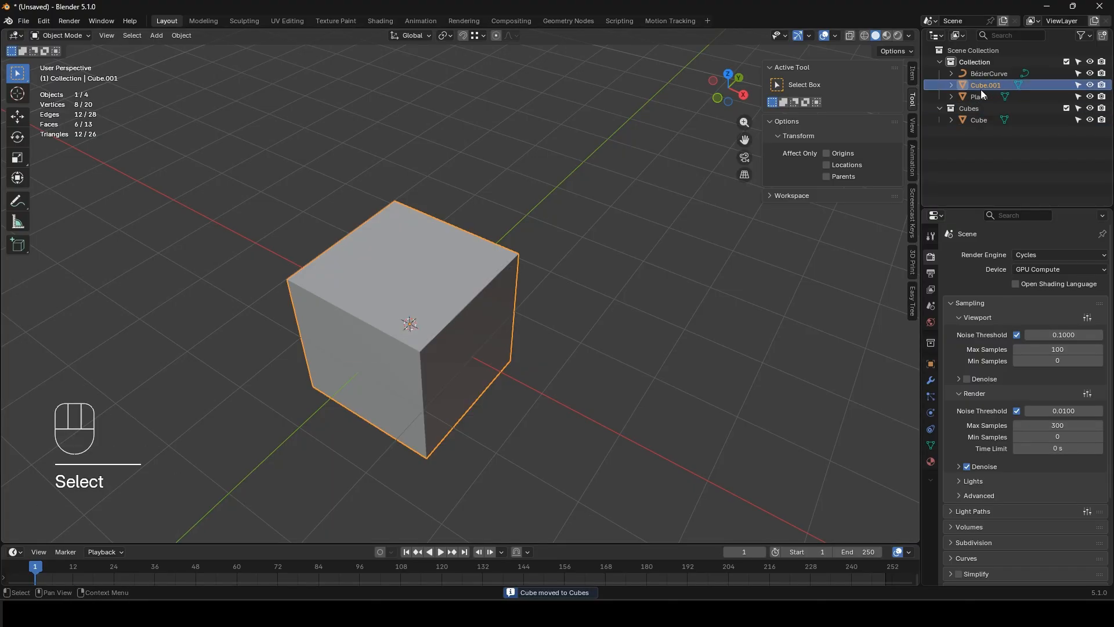
drag(981, 86, 973, 109)
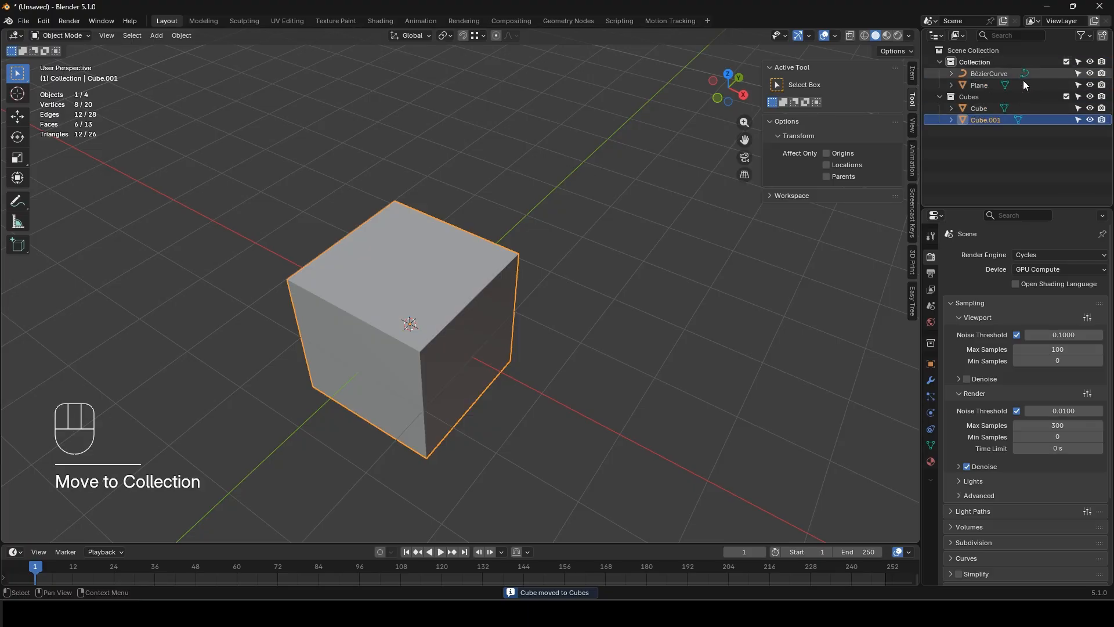
click(471, 316)
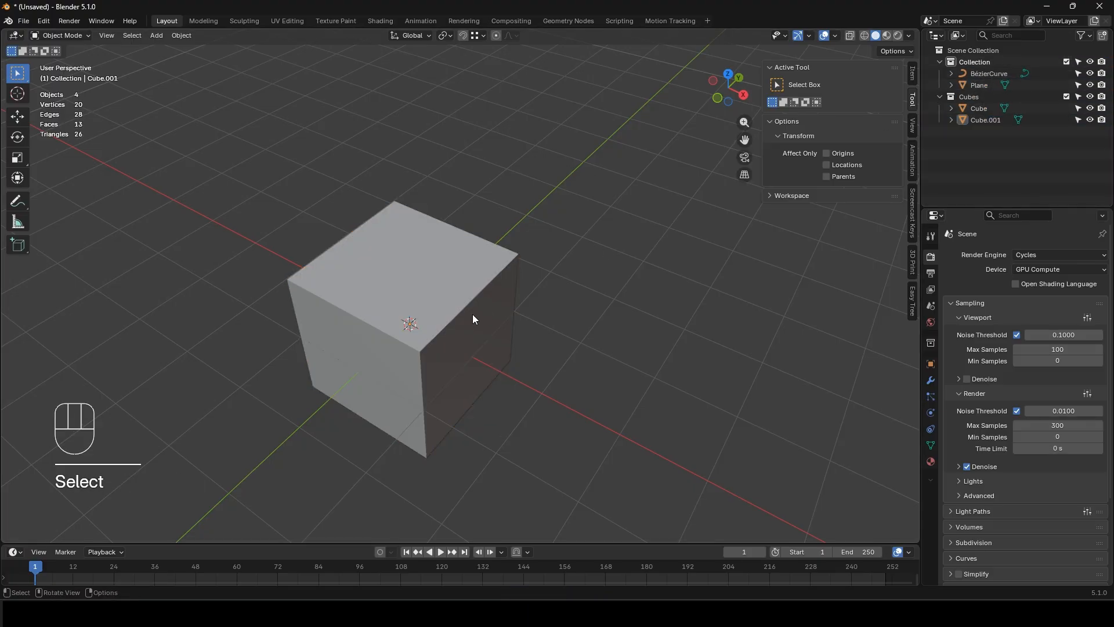
Step: Hide the Cubes collection in the viewport and select the remaining plane
click(1089, 96)
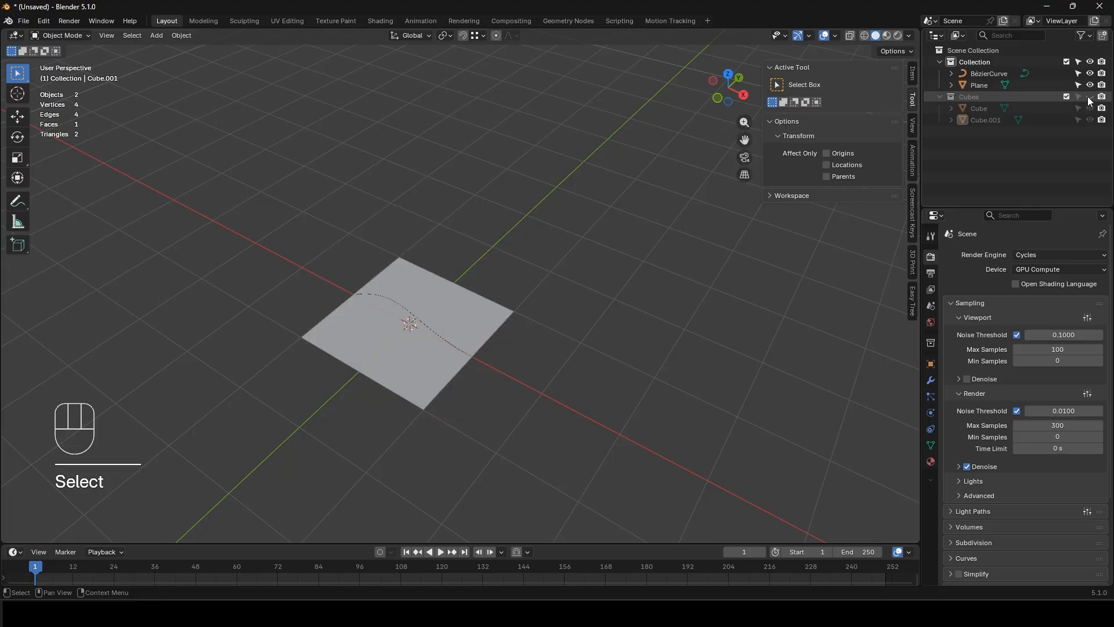
click(416, 319)
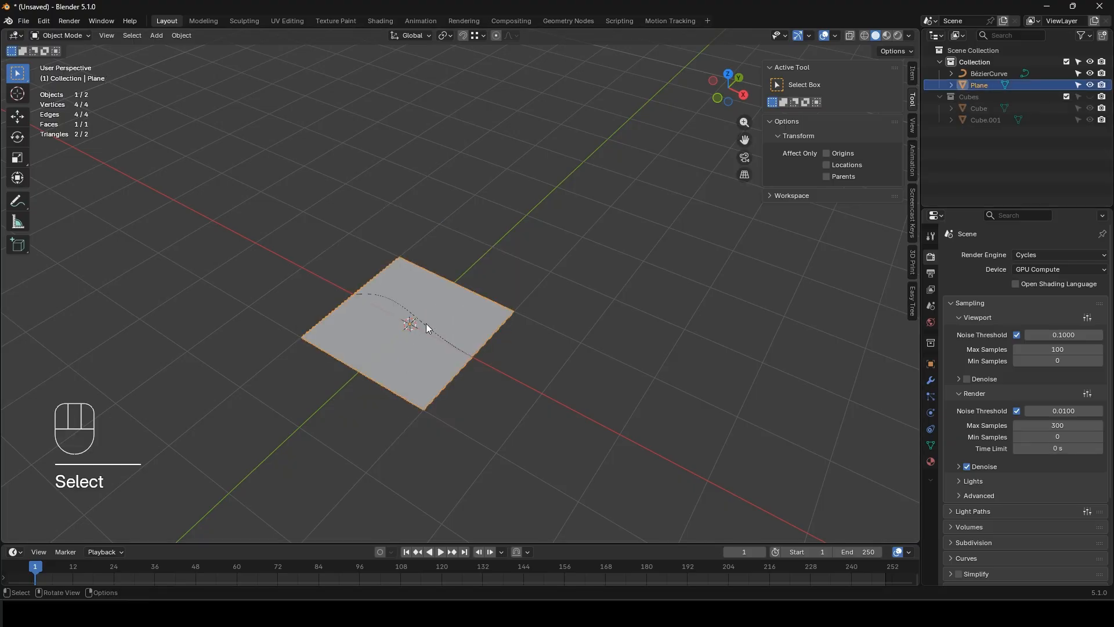
click(426, 324)
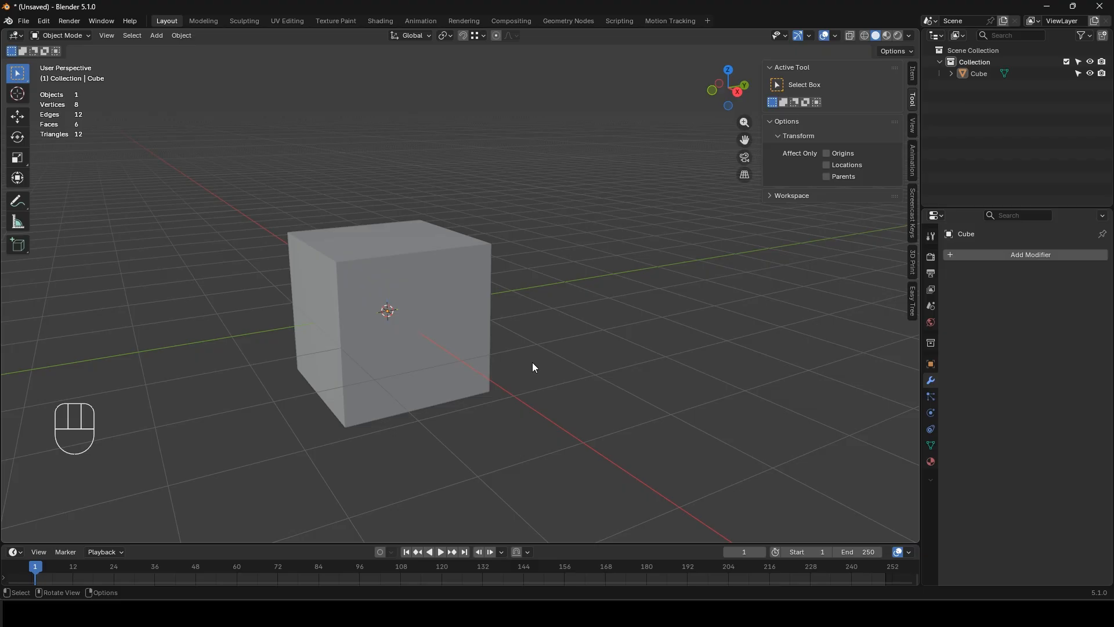
Step: Delete the cube and add a 2 m mesh plane at the origin
click(398, 321)
key(x)
click(399, 322)
key(shift+a)
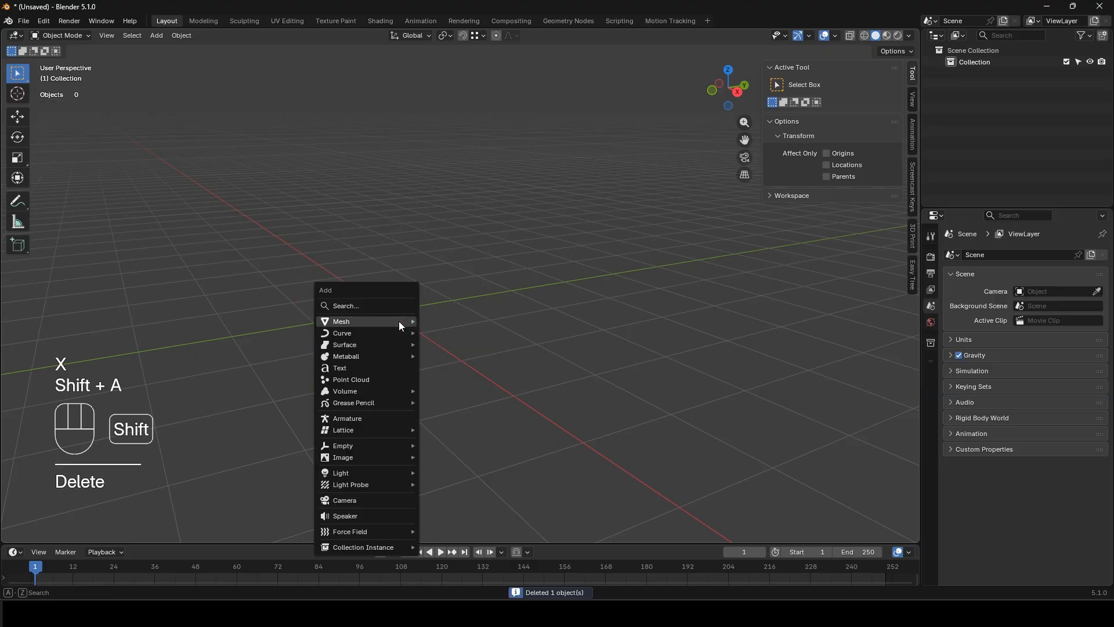
mouse_move(395, 321)
click(451, 319)
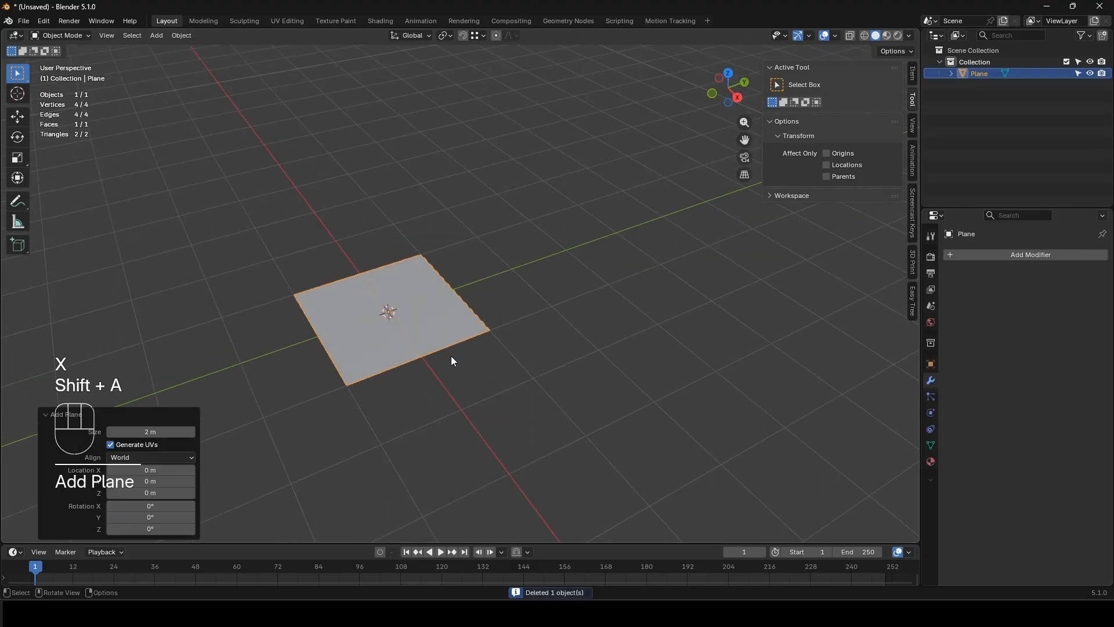
Step: Duplicate the plane along the Y axis and move the copy so its edge lines up with the original's edge
key(shift+d)
key(y)
click(491, 329)
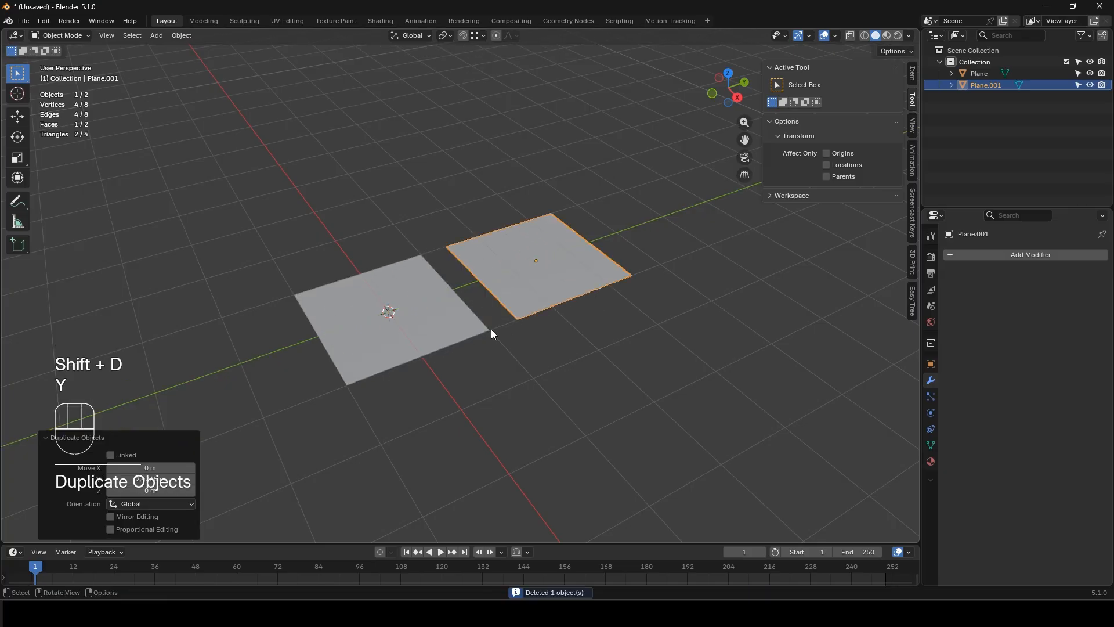
key(g)
key(y)
click(490, 329)
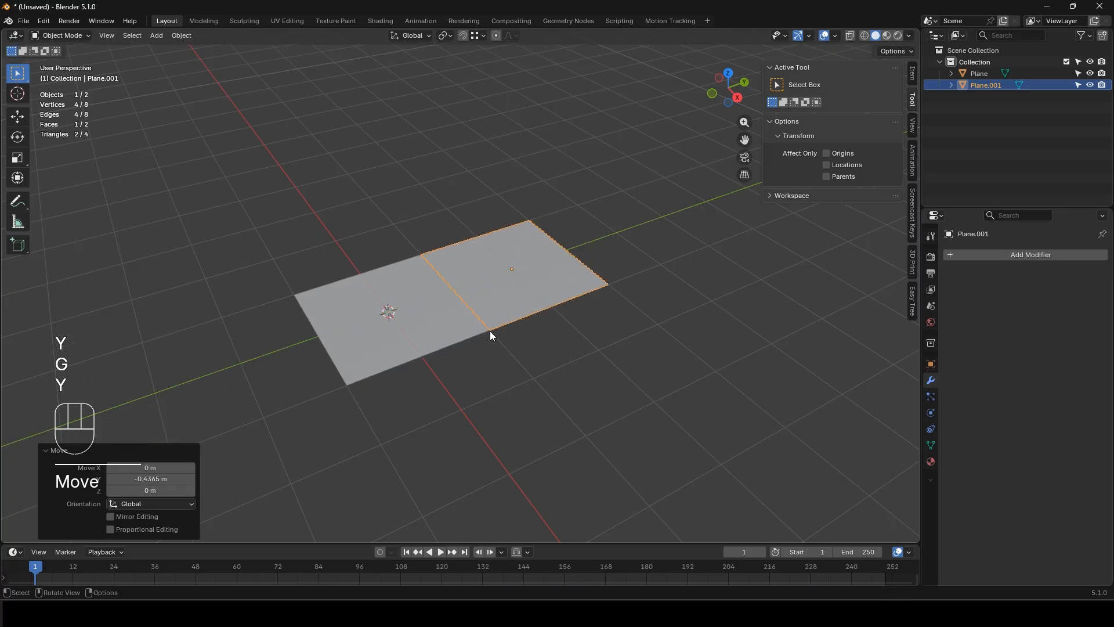
Step: Duplicate the second plane about 2 m along the X axis, align the copy edge to edge in an L shape, and clear the selection
key(shift+d)
key(x)
click(567, 420)
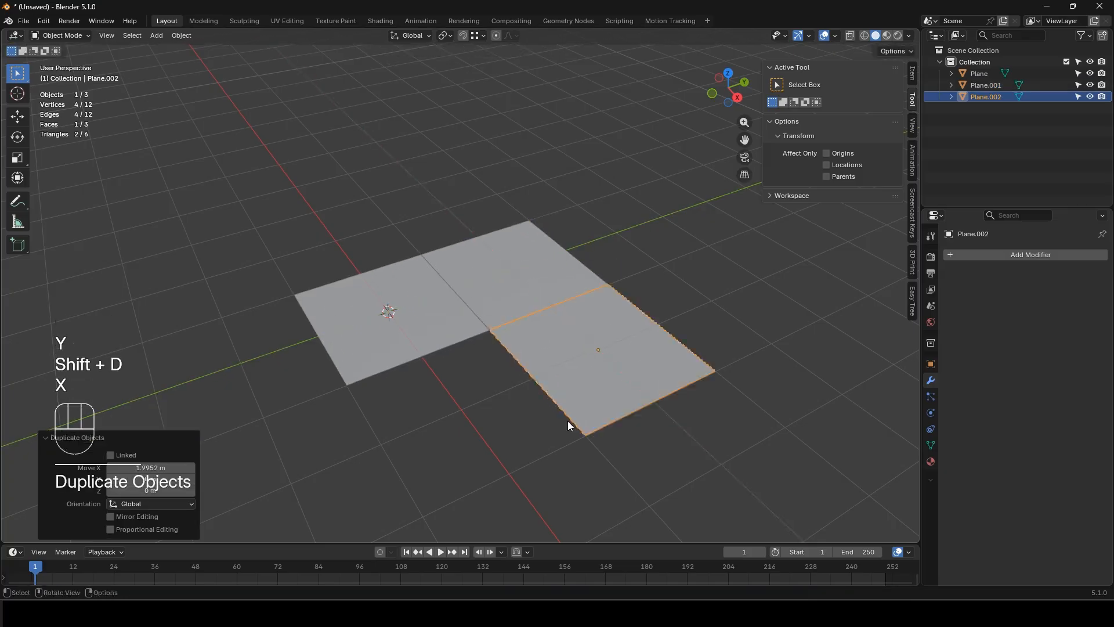
key(g)
key(x)
click(498, 337)
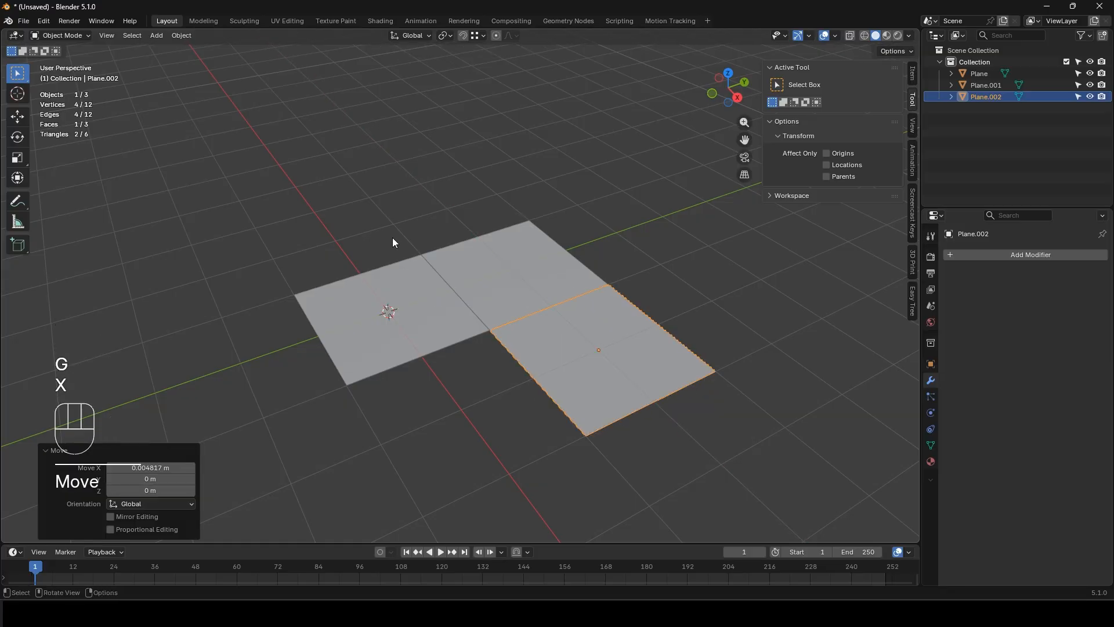
click(431, 384)
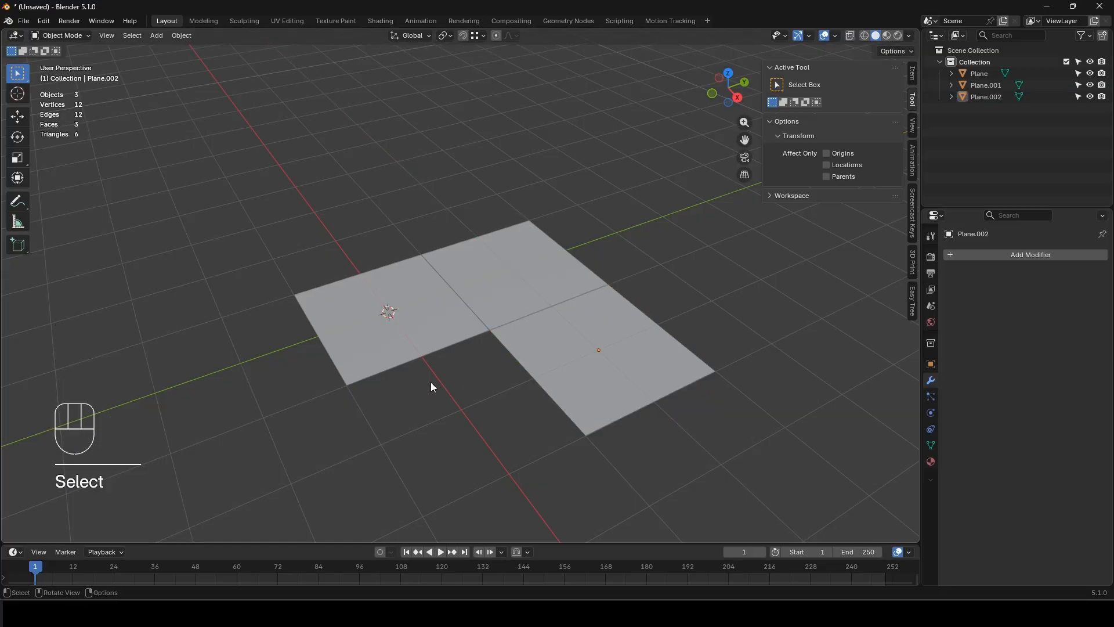
Step: Select all three planes and join them into one object
click(403, 323)
shift+click(464, 297)
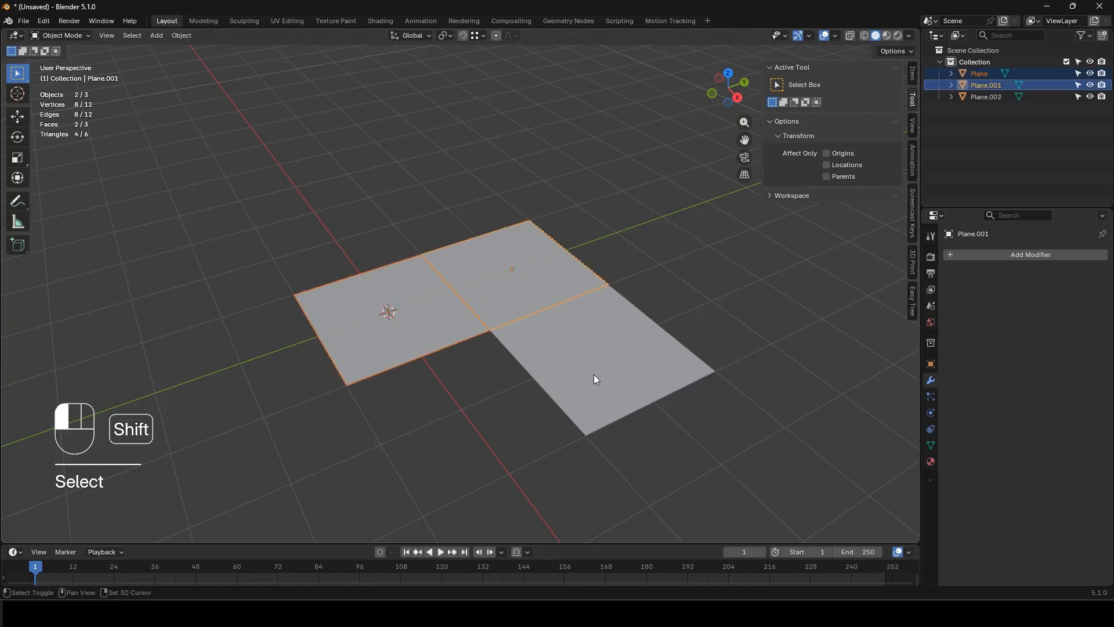
shift+click(595, 378)
key(ctrl+j)
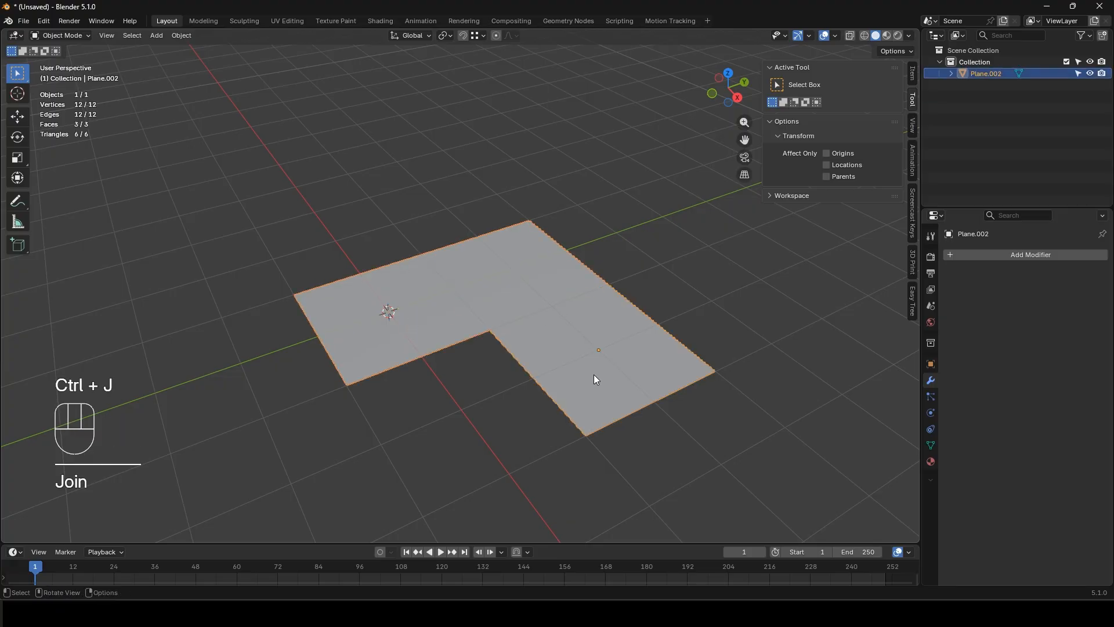
Step: In Edit Mode, test-move the edge between the first two faces of the joined plane, and cancel the move
key(Tab)
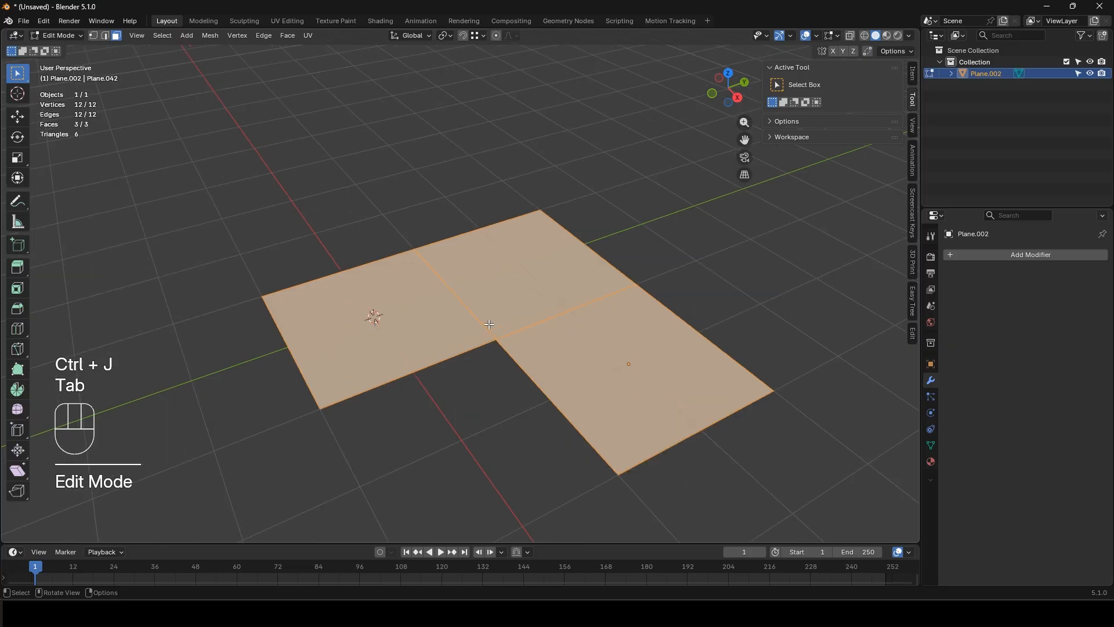
scroll(487, 329, up, 3)
key(2)
click(466, 352)
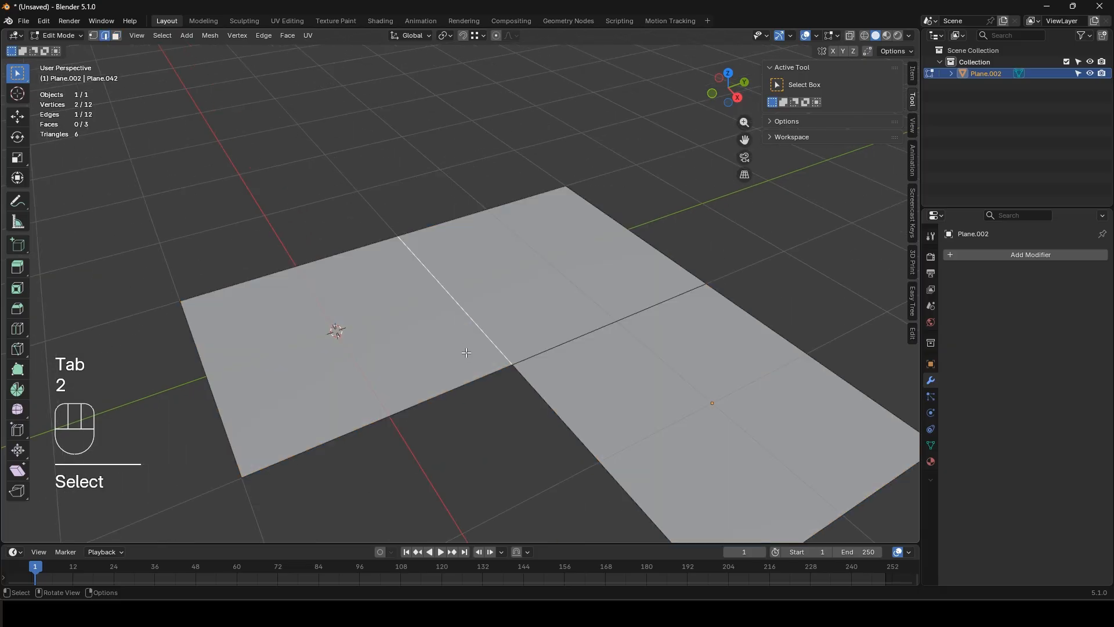
key(g)
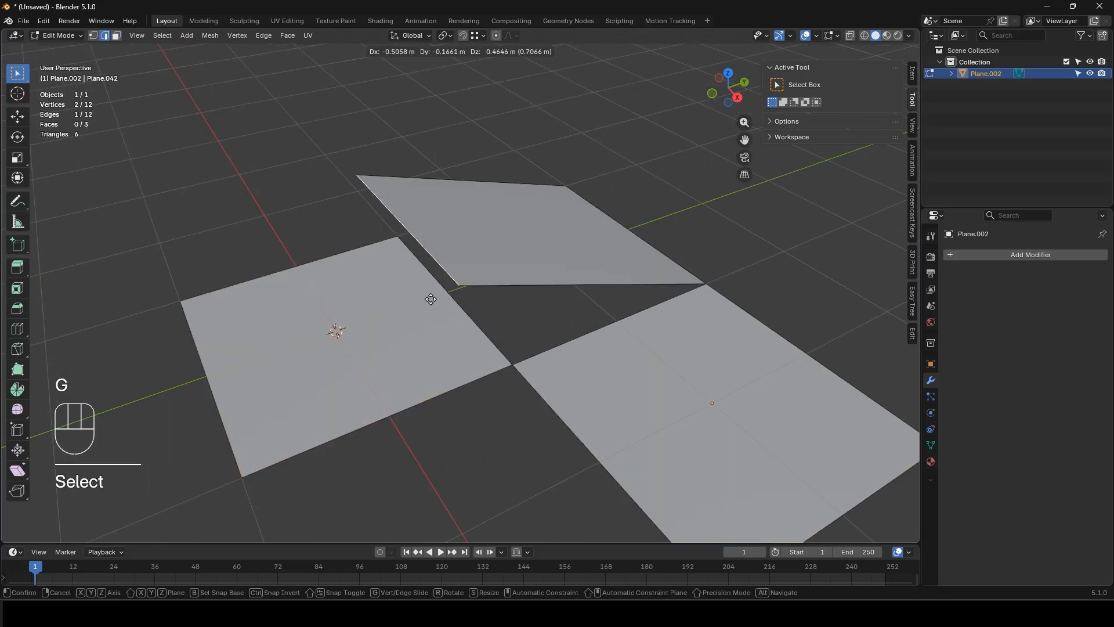
click(474, 305)
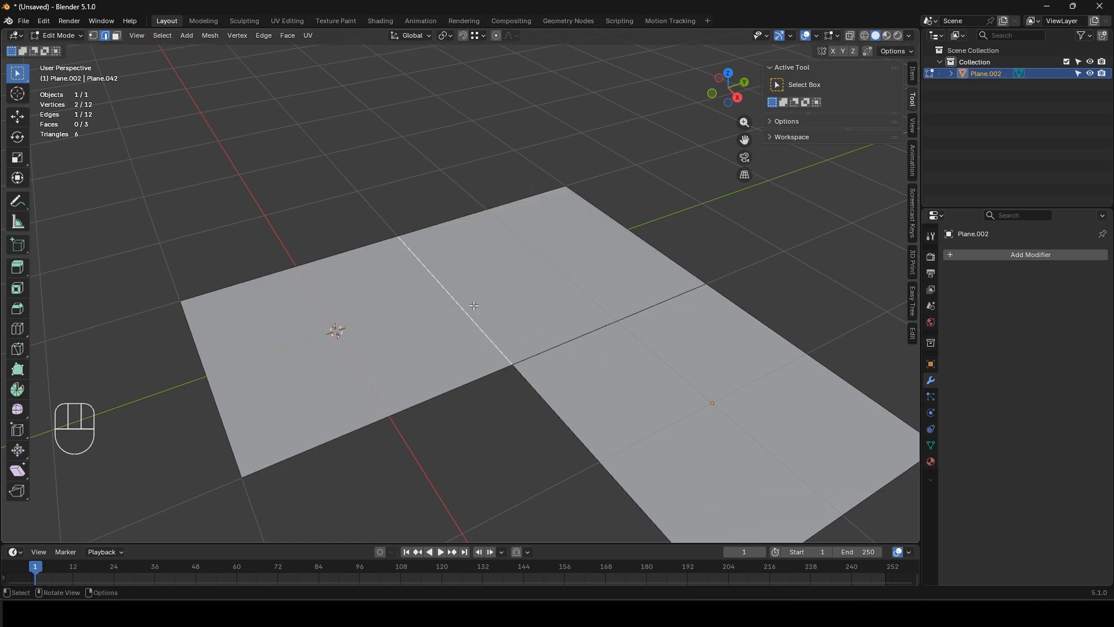
Step: Test-move a single vertex at the L shape's inner corner, cancel the move, and return to Object Mode
key(1)
click(517, 369)
key(g)
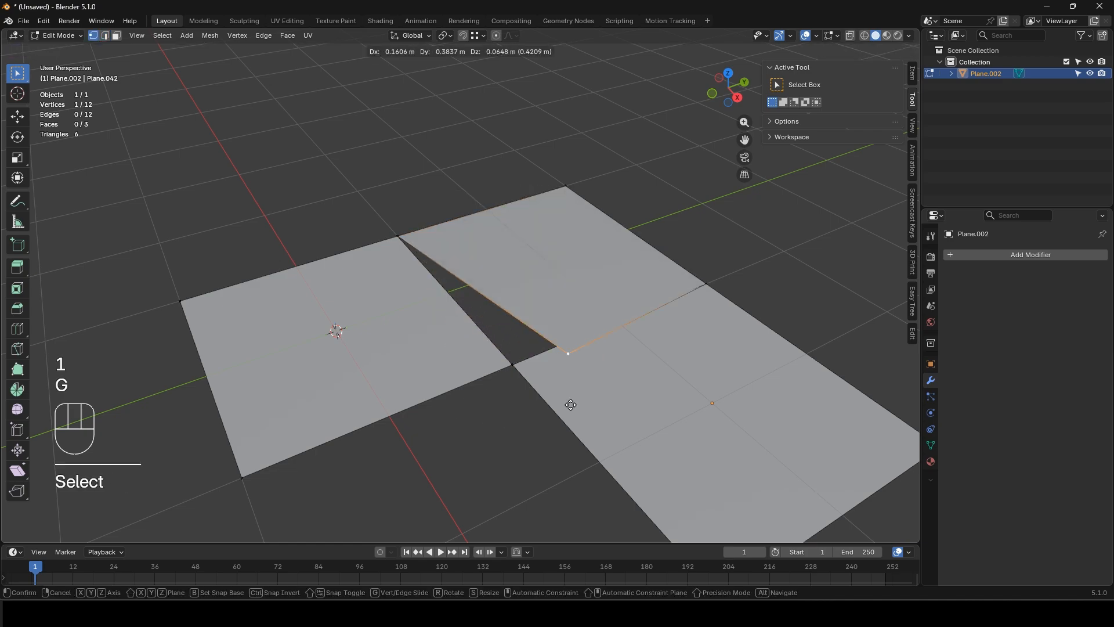
click(520, 369)
scroll(516, 371, down, 3)
key(Tab)
scroll(508, 356, up, 4)
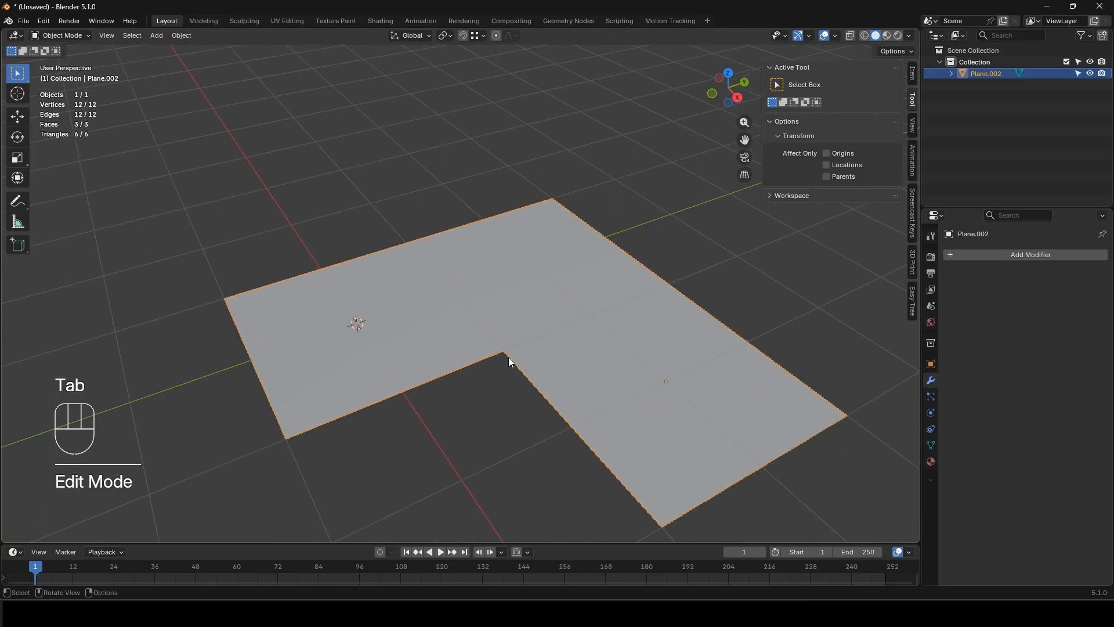
Step: Merge all vertices of the L-shaped plane At Center in Edit Mode, check it in Object Mode, and undo the merge
key(Tab)
scroll(508, 355, down, 2)
scroll(509, 354, up, 2)
shift+middle_drag(510, 354, 454, 339)
mouse_move(454, 338)
middle_down()
mouse_move(473, 330)
mouse_move(450, 341)
middle_up()
scroll(473, 330, down, 1)
key(a)
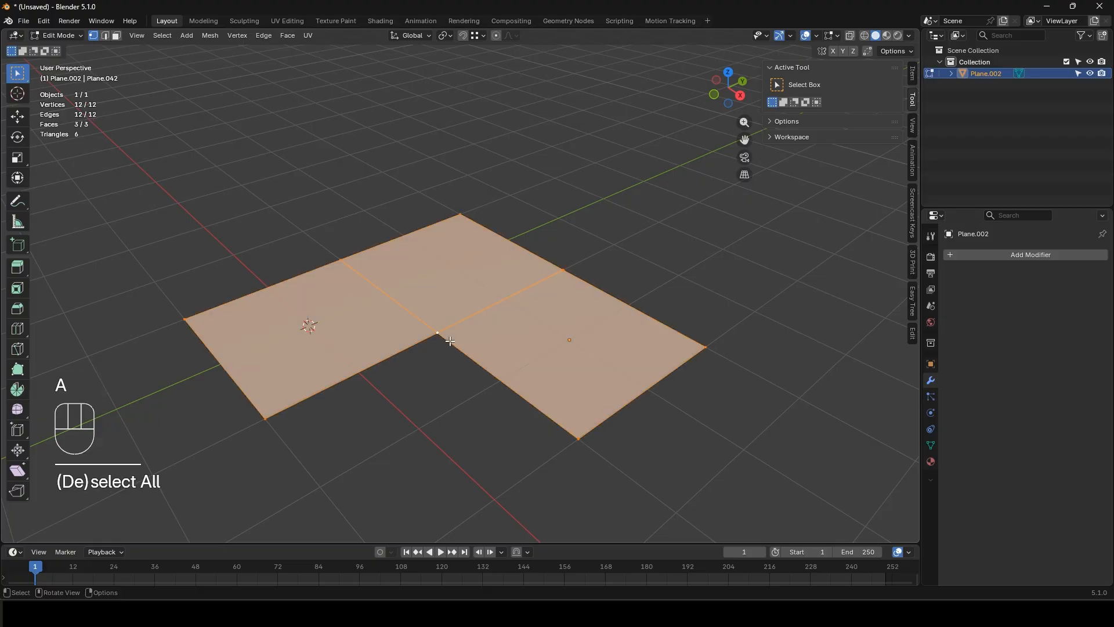
key(m)
click(423, 316)
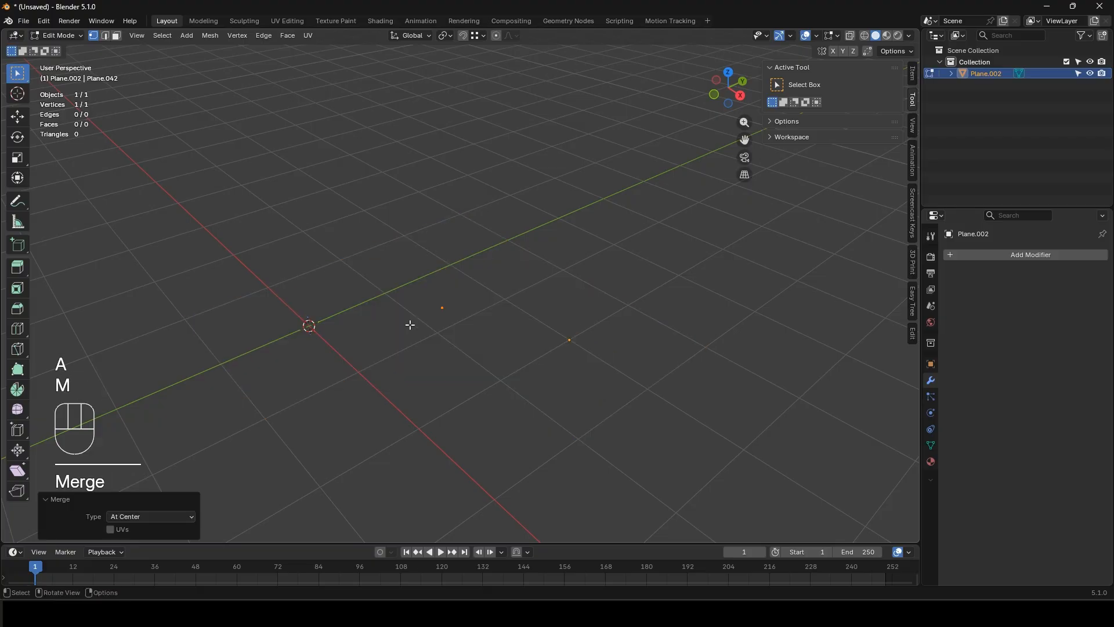
key(Tab)
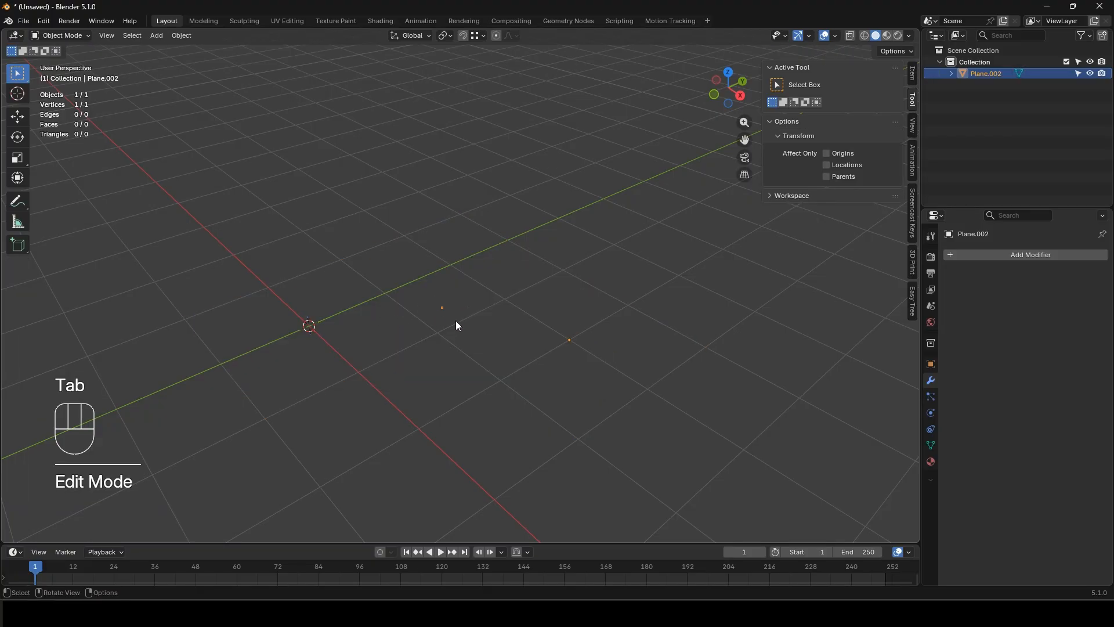
key(ctrl+z)
key(ctrl+z)
Step: Merge all vertices At Cursor, and undo the merge
key(m)
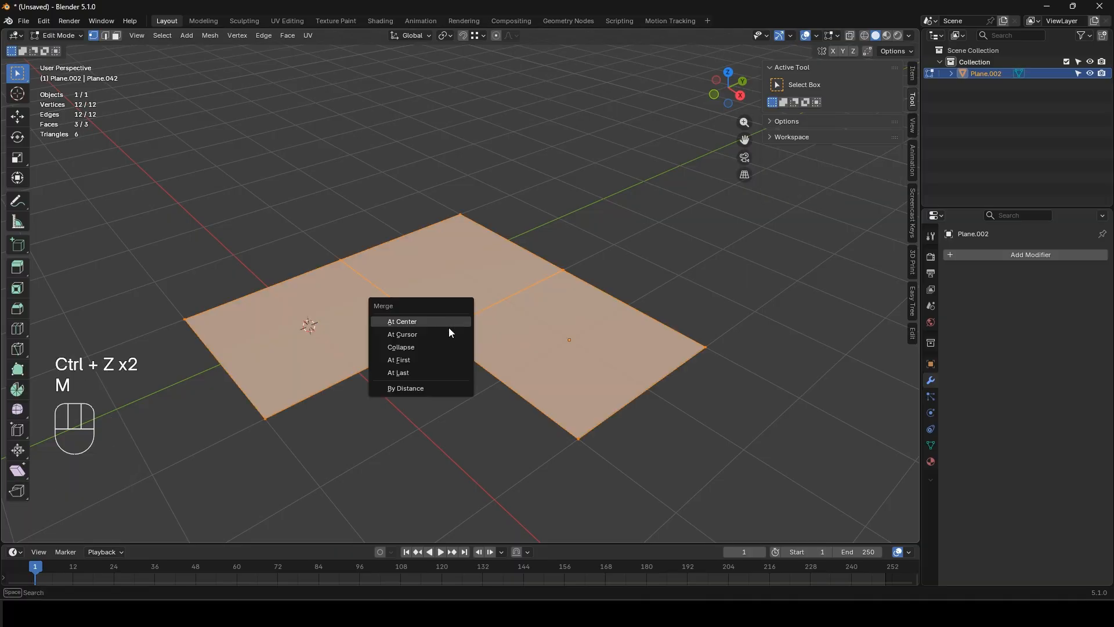
click(444, 332)
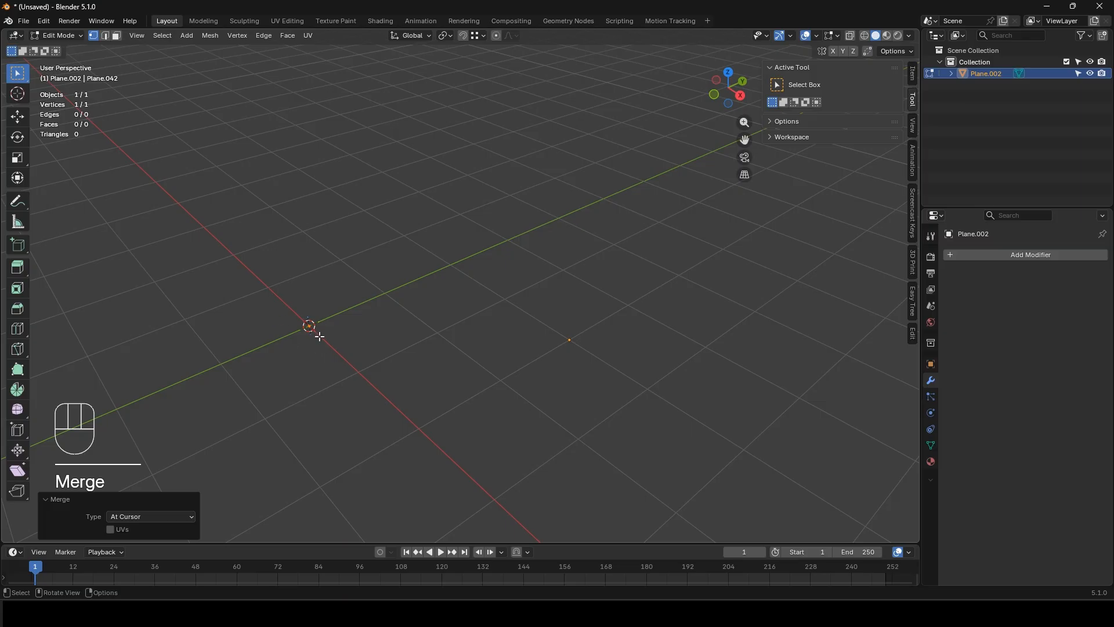
key(ctrl+z)
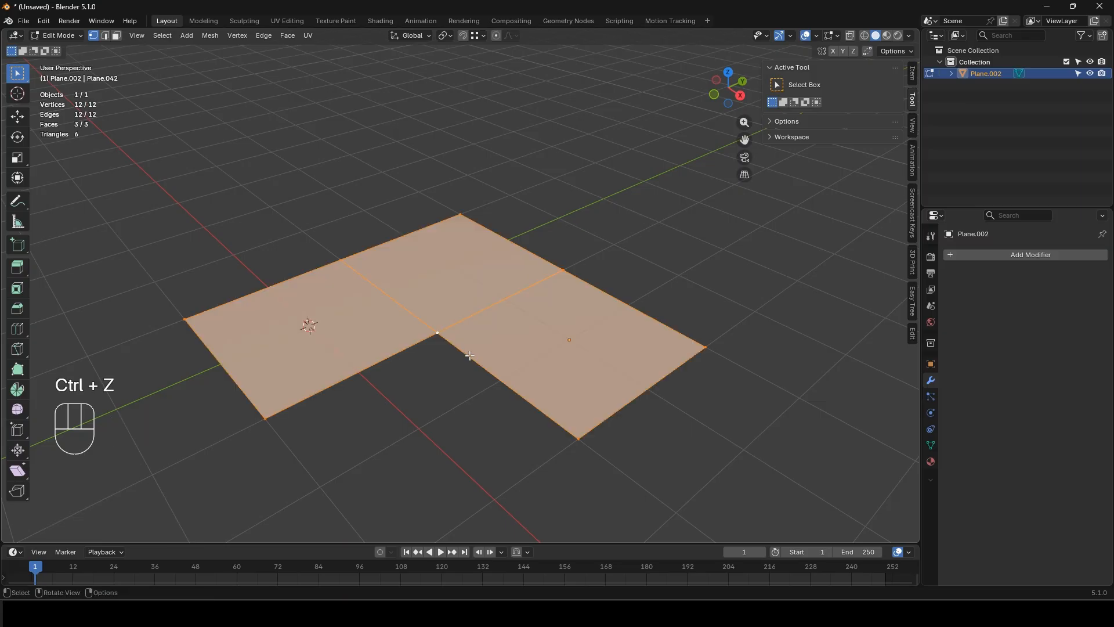
Step: Test-move the face at the origin in face select mode, and cancel the move
key(m)
key(3)
click(372, 316)
key(g)
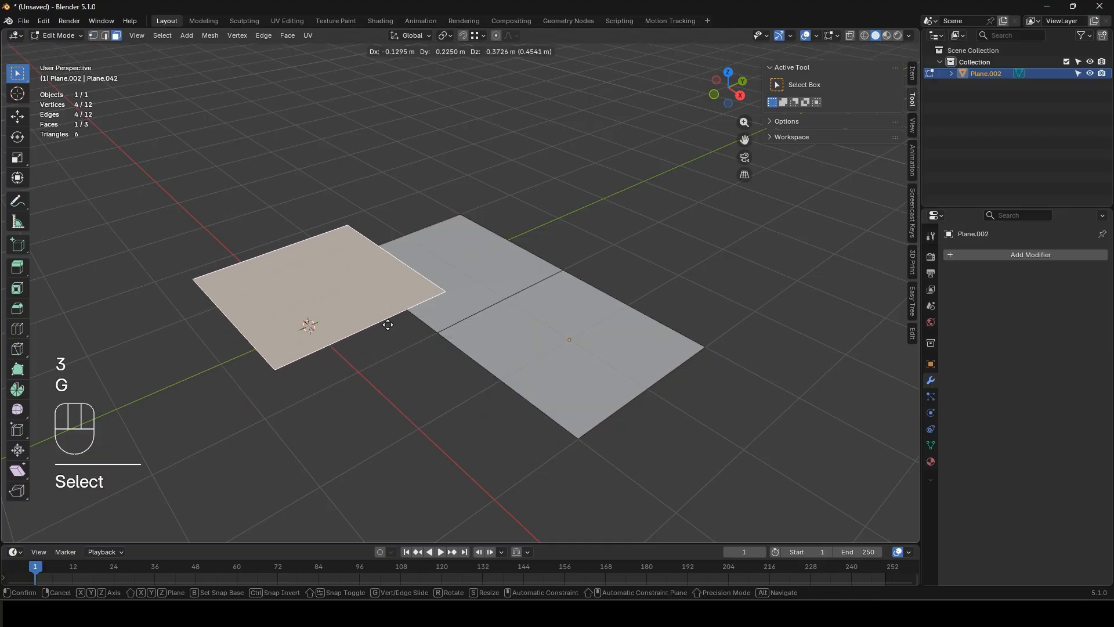
right_click(385, 336)
Step: Select all three faces, merge them with Collapse, check it in Object Mode, and undo the merge
shift+click(452, 288)
shift+click(573, 339)
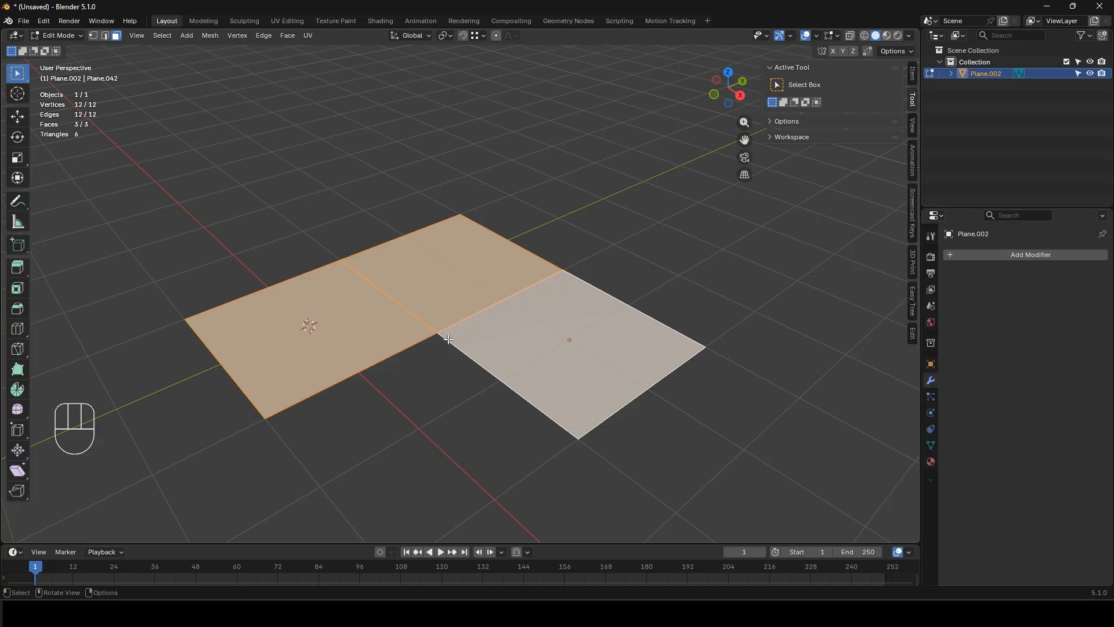
key(m)
click(424, 353)
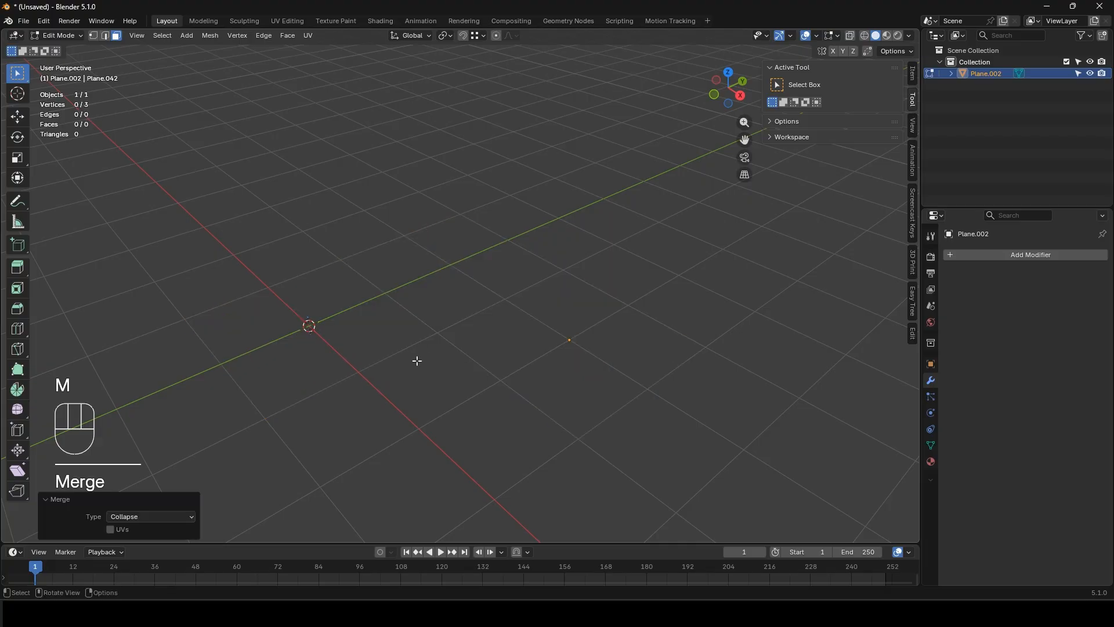
key(Tab)
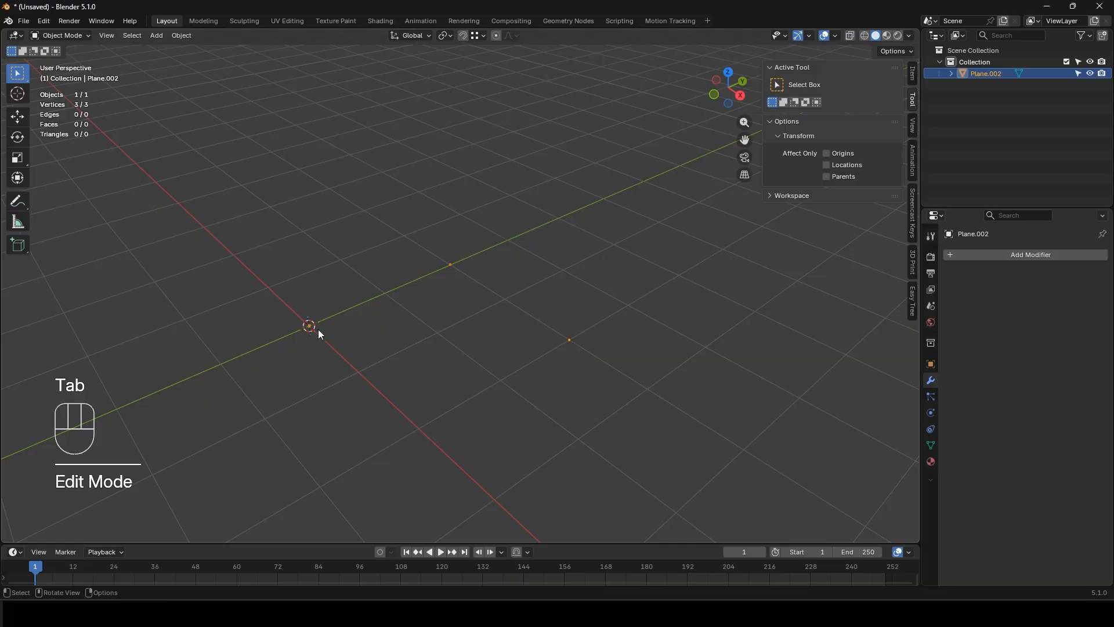
key(ctrl+z)
key(ctrl+z)
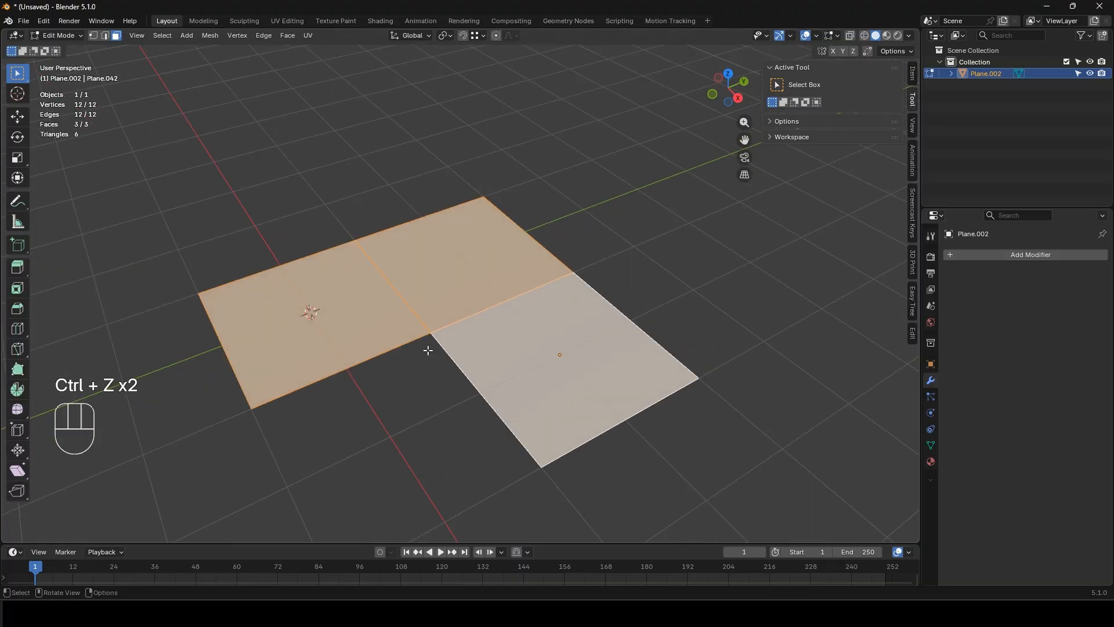
Step: Add a loop cut near the outer edge of the L shape's corner face and bevel it about 0.192 m wide with 9 segments
key(ctrl+r)
click(438, 212)
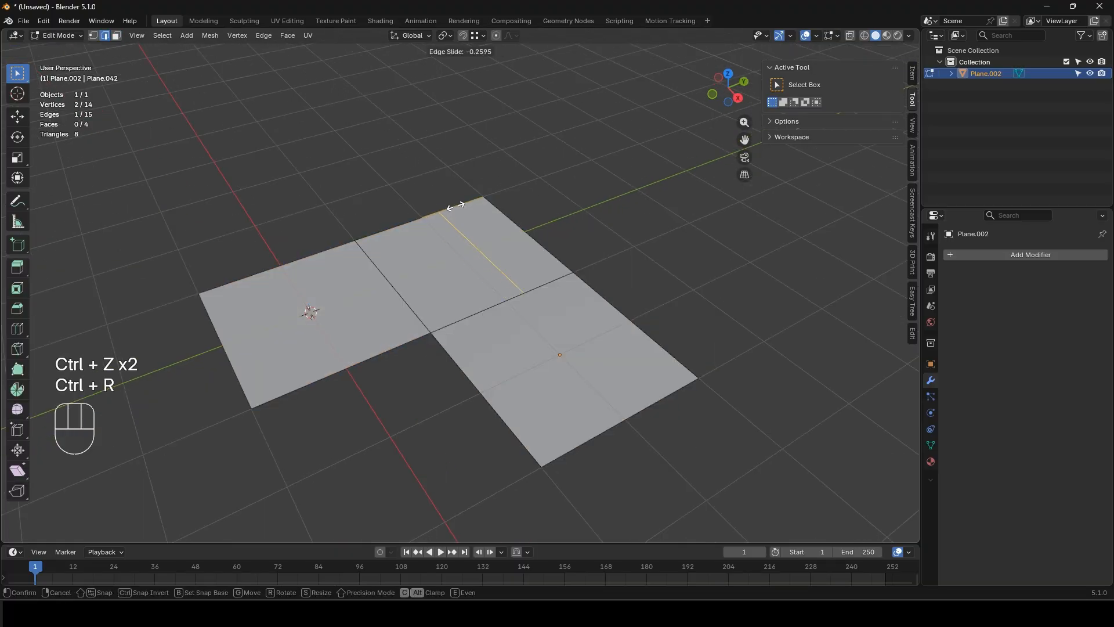
click(480, 199)
key(ctrl+b)
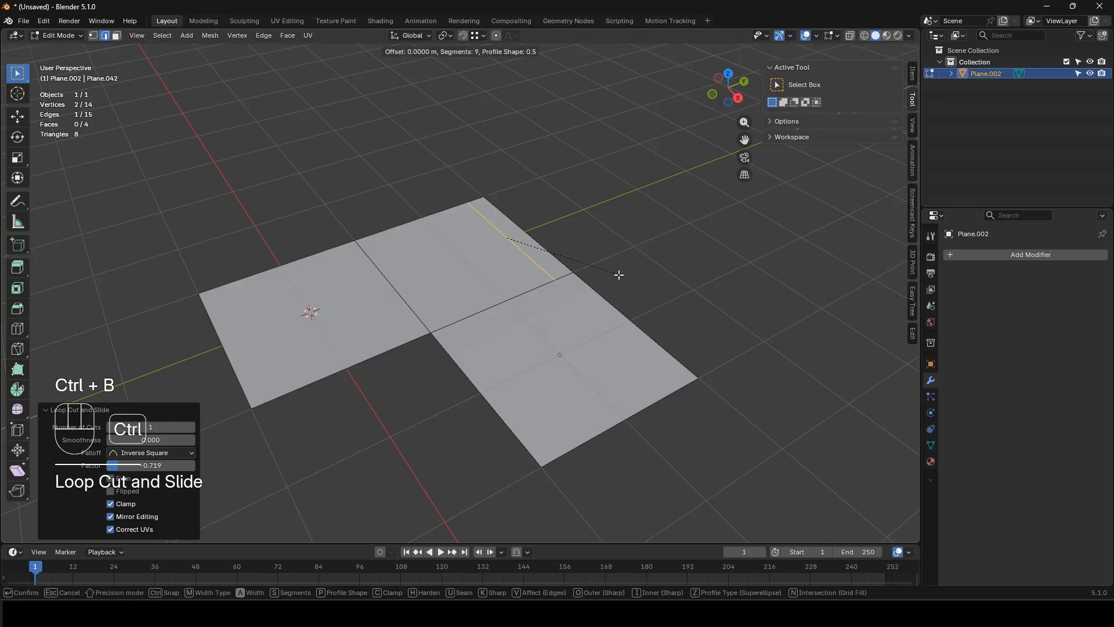
click(614, 280)
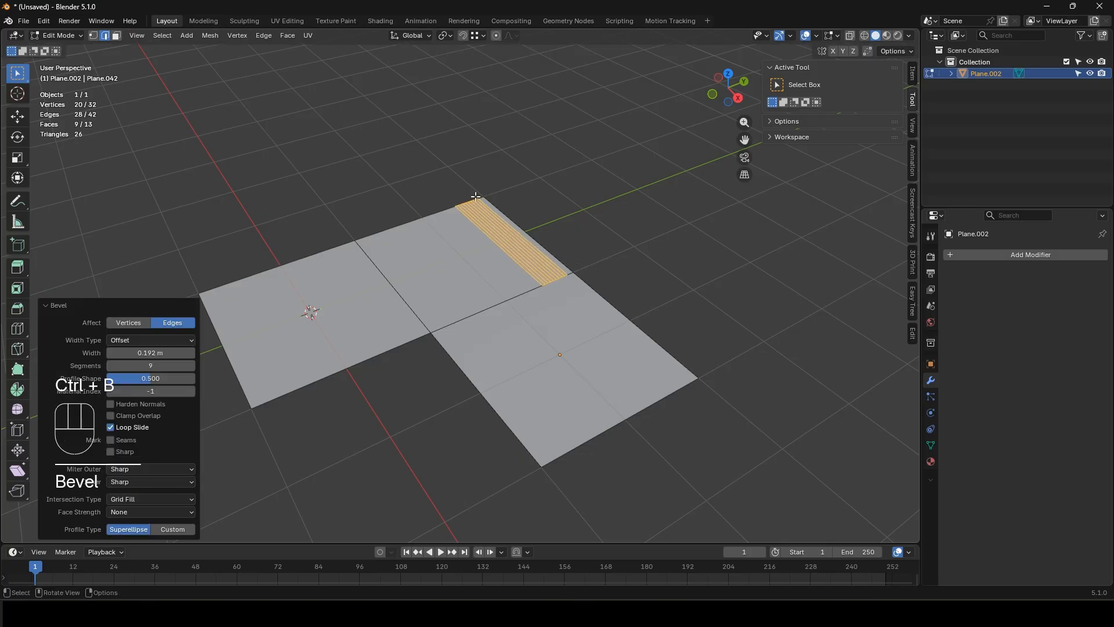
Step: Select the whole L-shaped mesh with its beveled edges, merge it with Collapse, and check it in Object Mode
key(Tab)
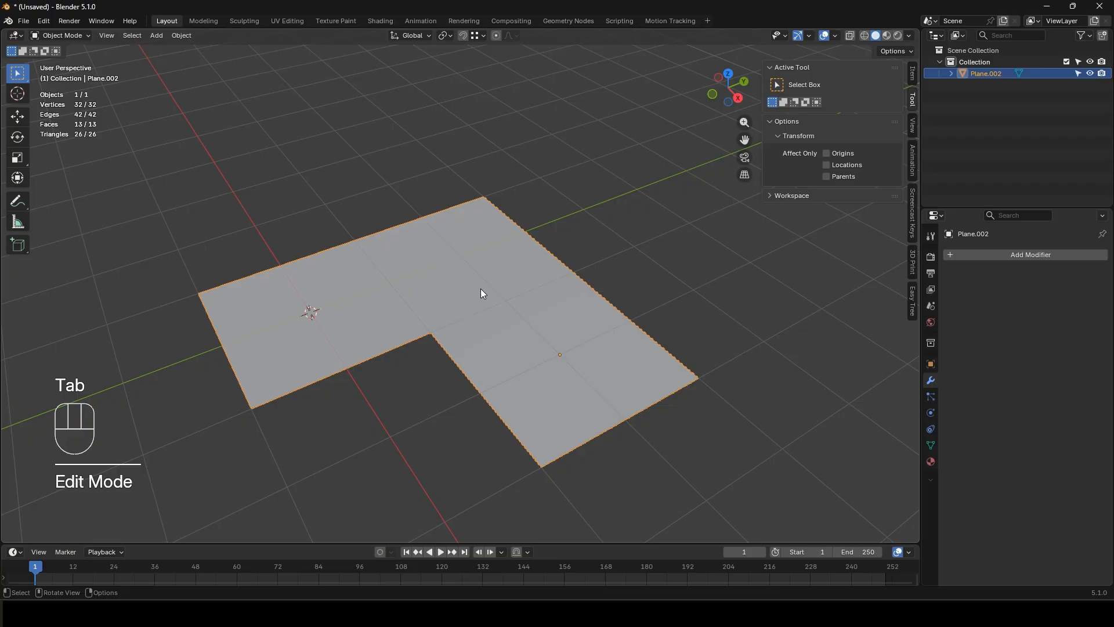
key(Tab)
key(a)
key(m)
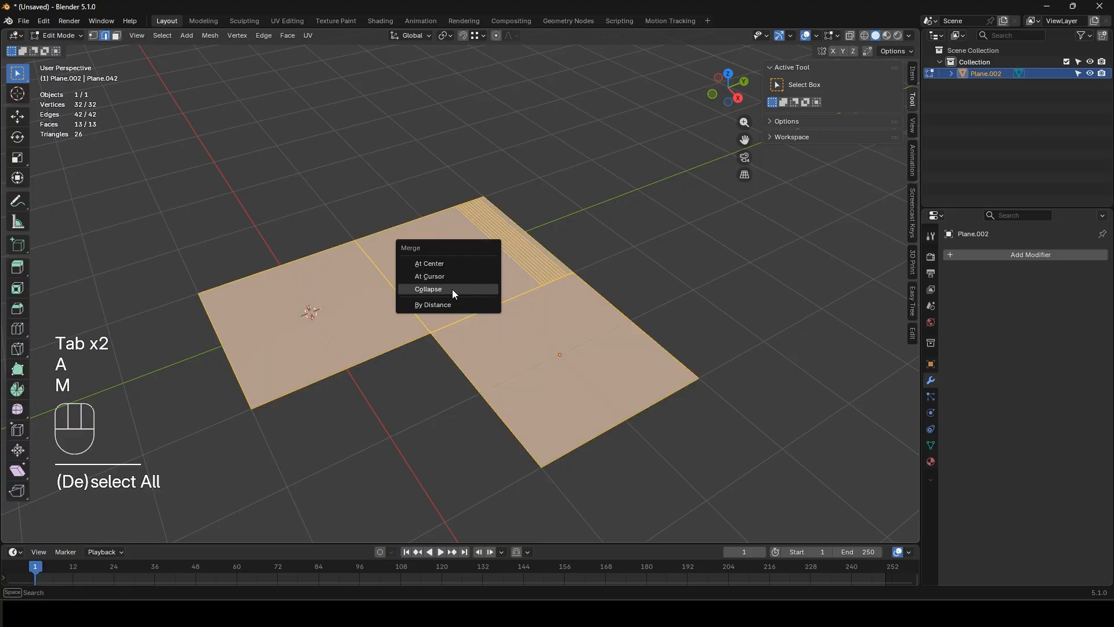
click(453, 289)
key(Tab)
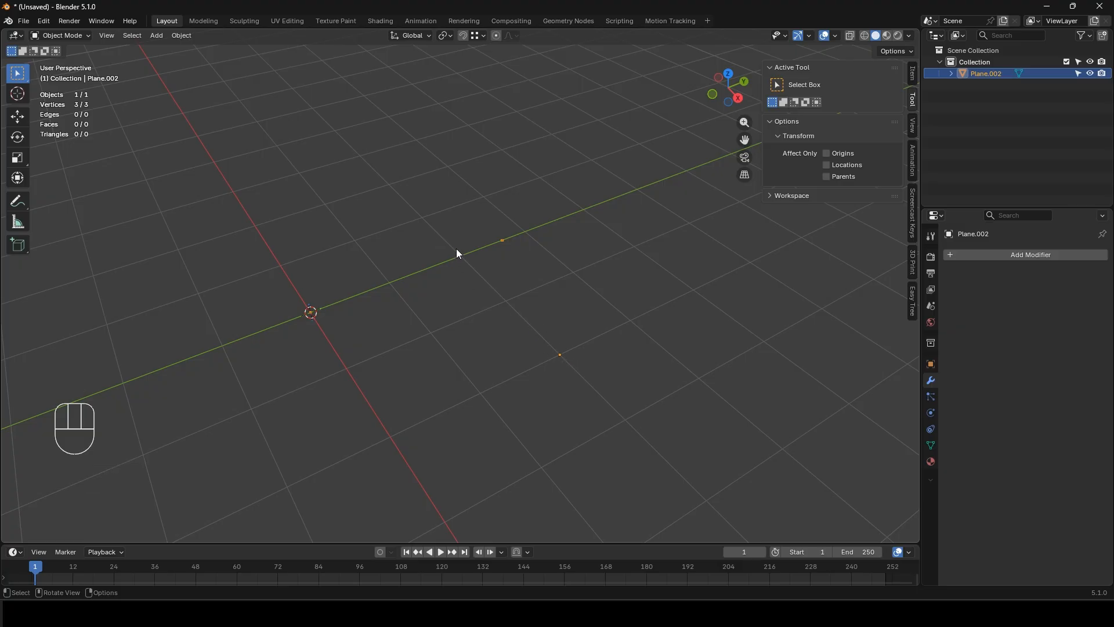
Step: Undo the Collapse merge as well as the bevel and loop cut on the corner face
key(ctrl+z)
key(ctrl+z)
key(ctrl+z)
key(ctrl+z)
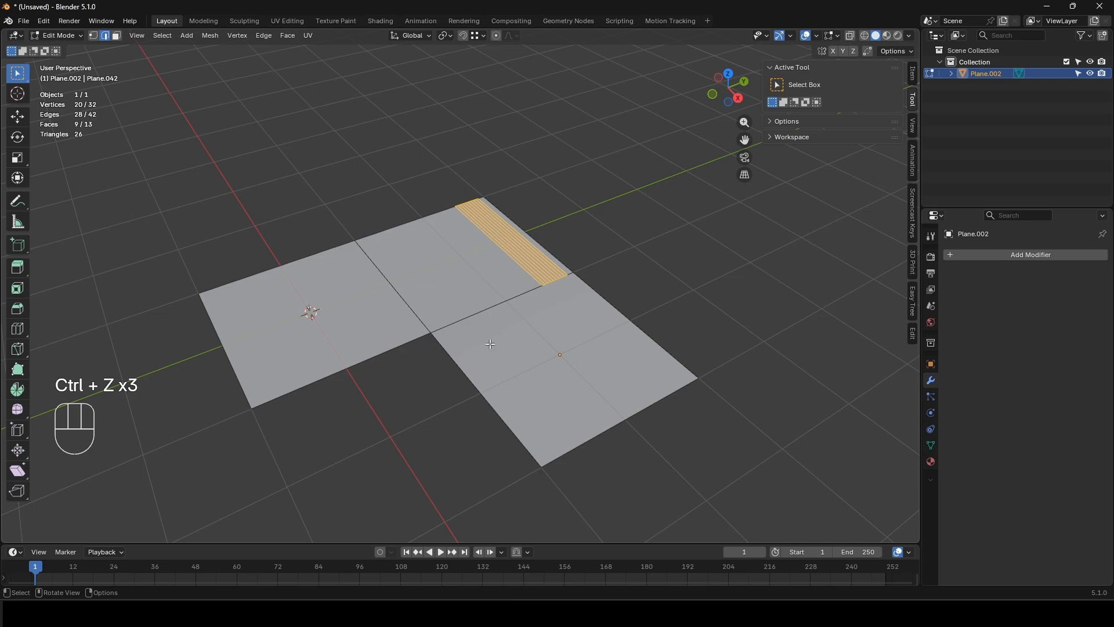
key(ctrl+z)
key(ctrl+z)
key(ctrl+z)
key(ctrl+z)
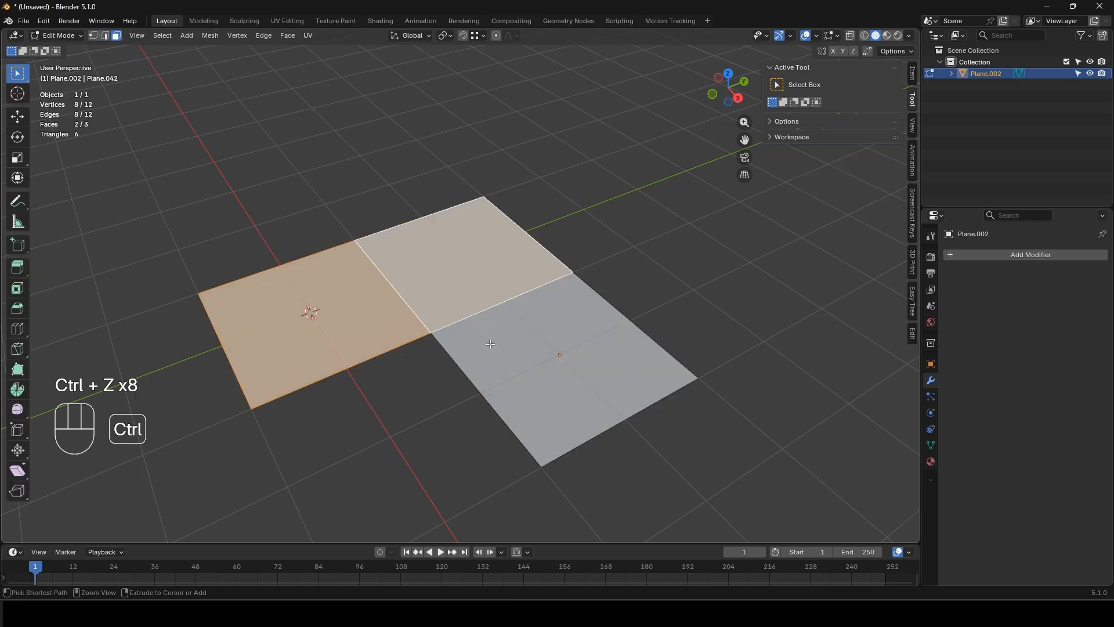
Step: Select all three faces of the L shape and merge their vertices By Distance
key(a)
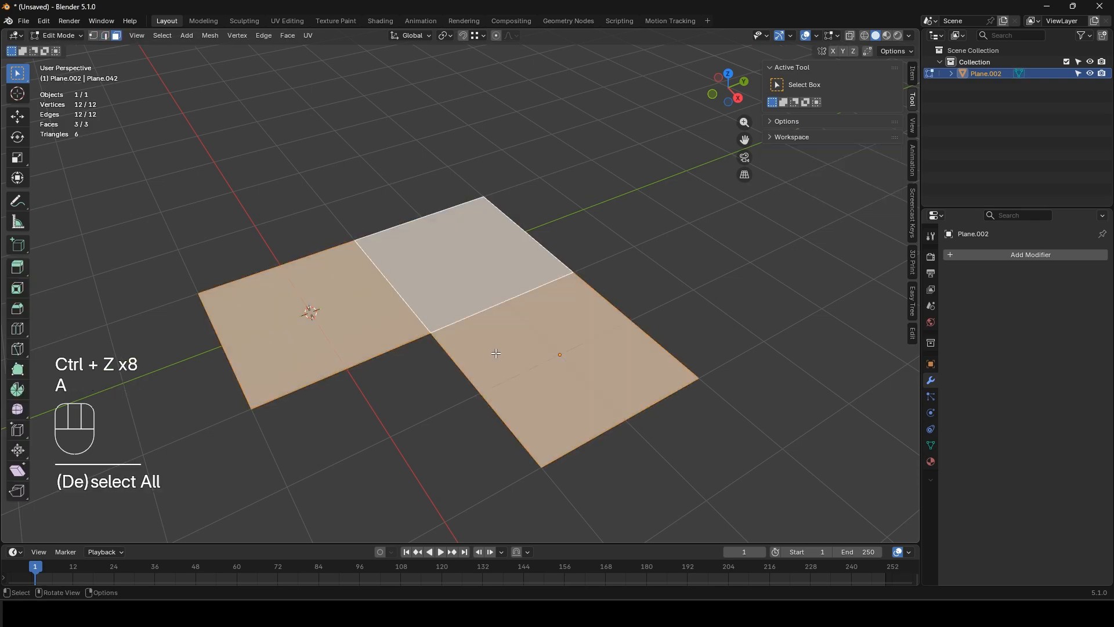
key(m)
click(469, 371)
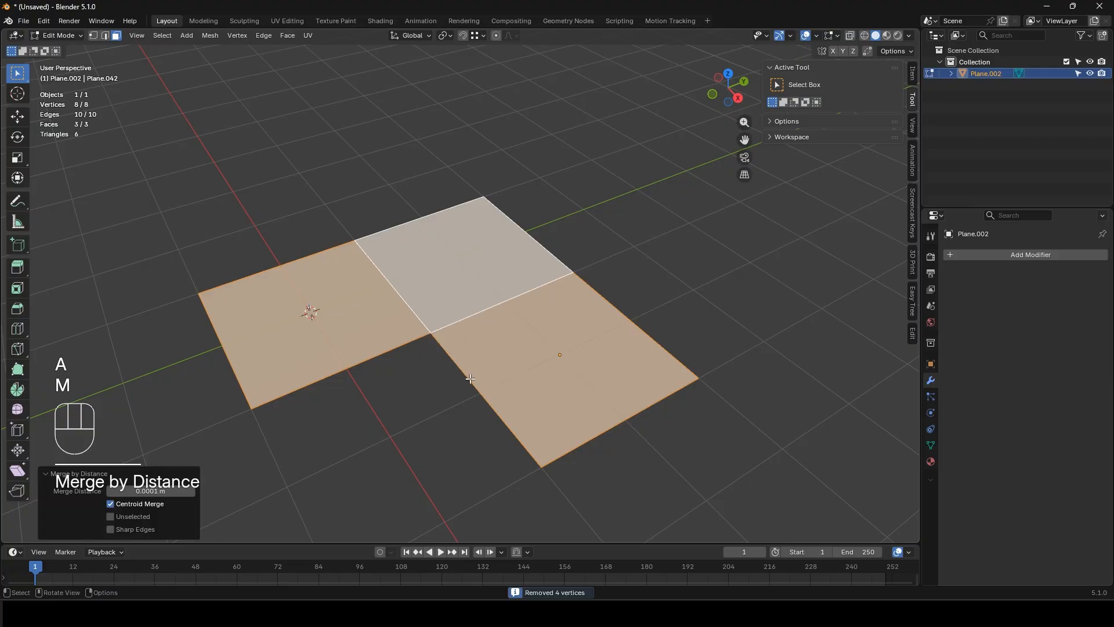
Step: Test-move the vertex at the L shape's inner corner in vertex select mode, and cancel the move
key(1)
click(428, 338)
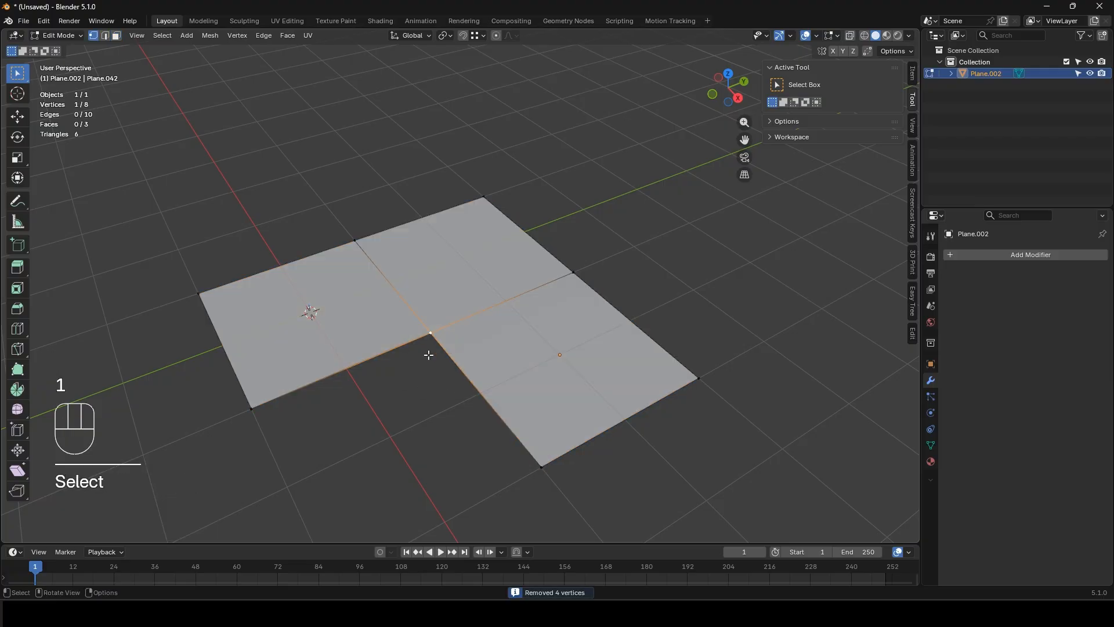
key(g)
right_click(344, 364)
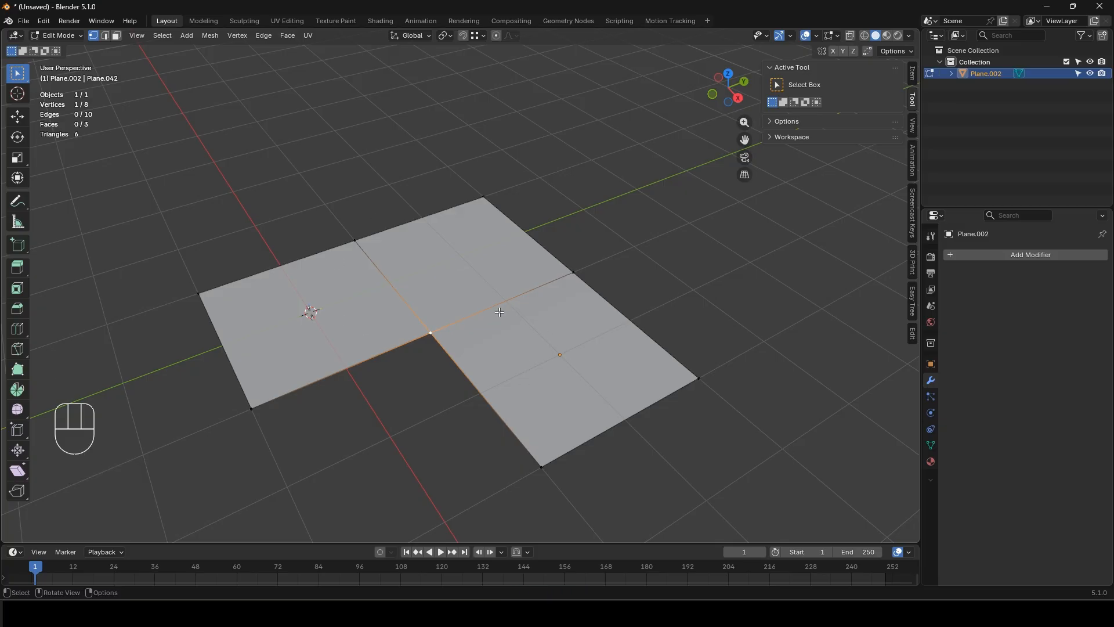
Step: Select the whole L shape, merge all its vertices into a single point, and check it in Object Mode
key(a)
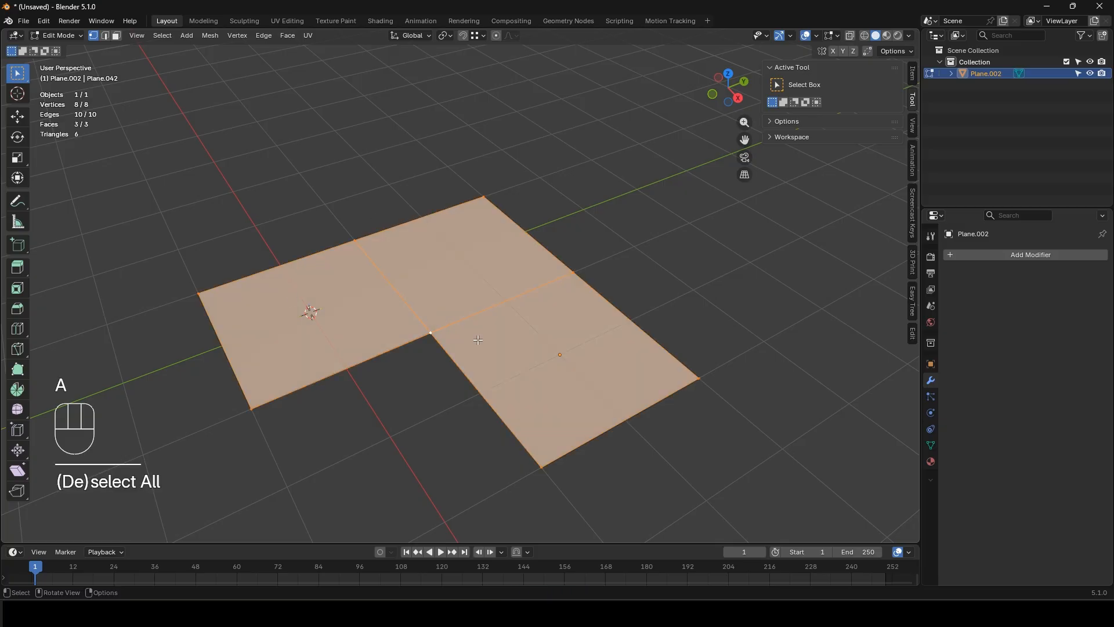
key(m)
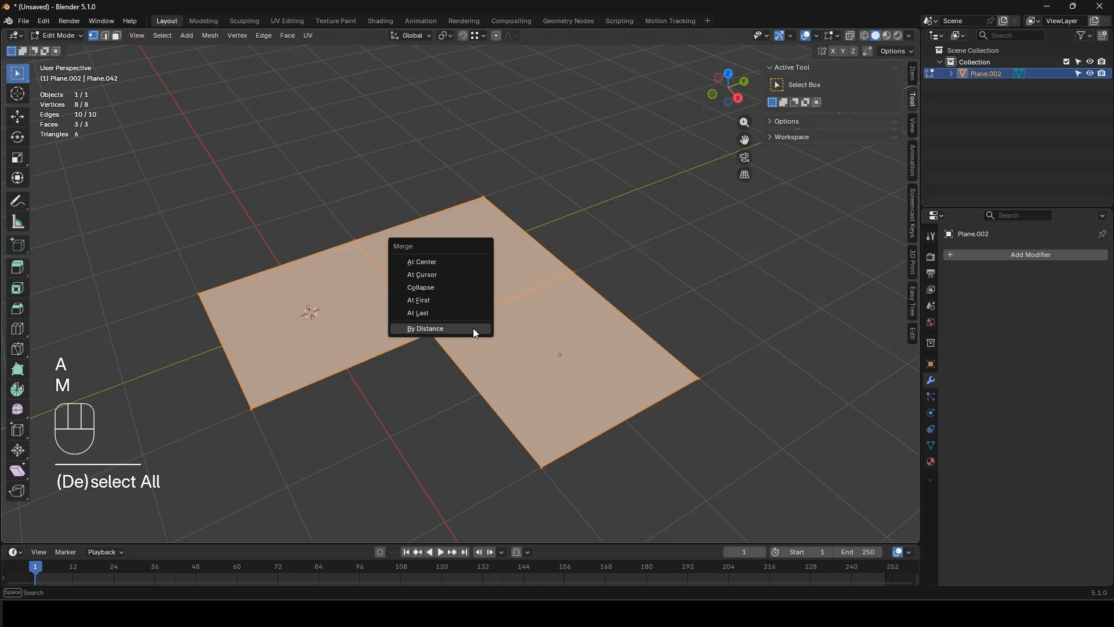
key(Tab)
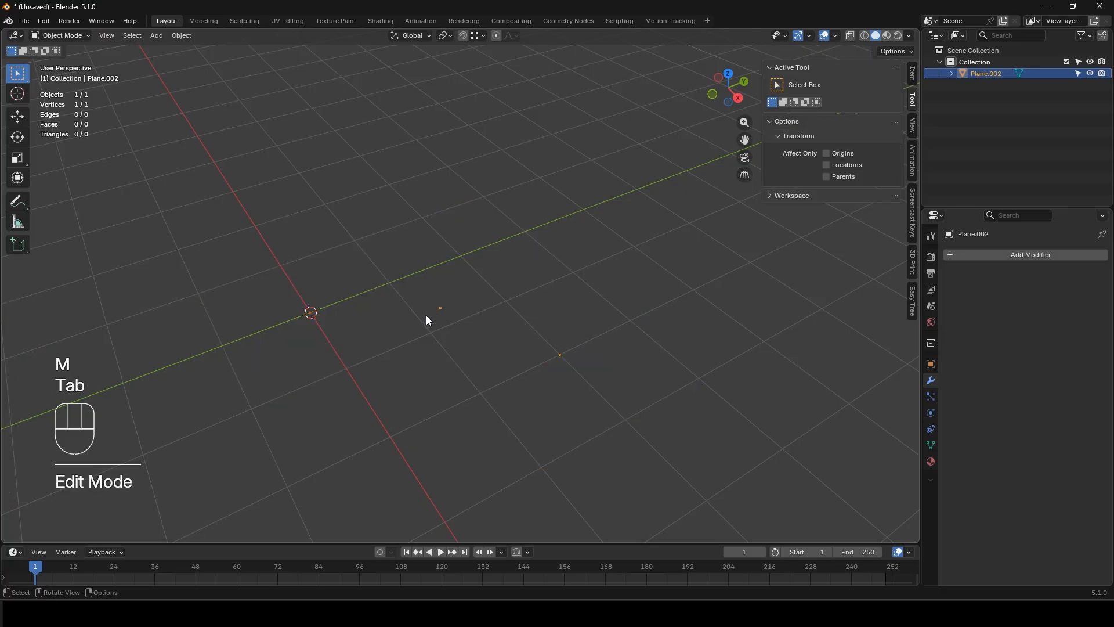
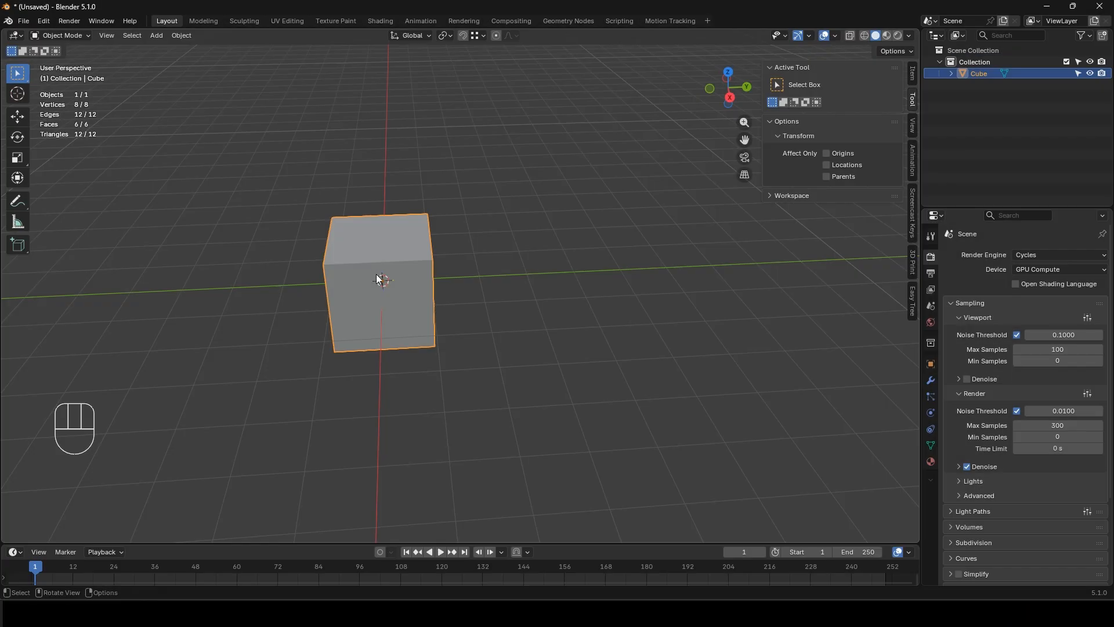
Step: Duplicate the cube twice along Y in Edit Mode, placing one copy on each side, and return to Object Mode
key(Tab)
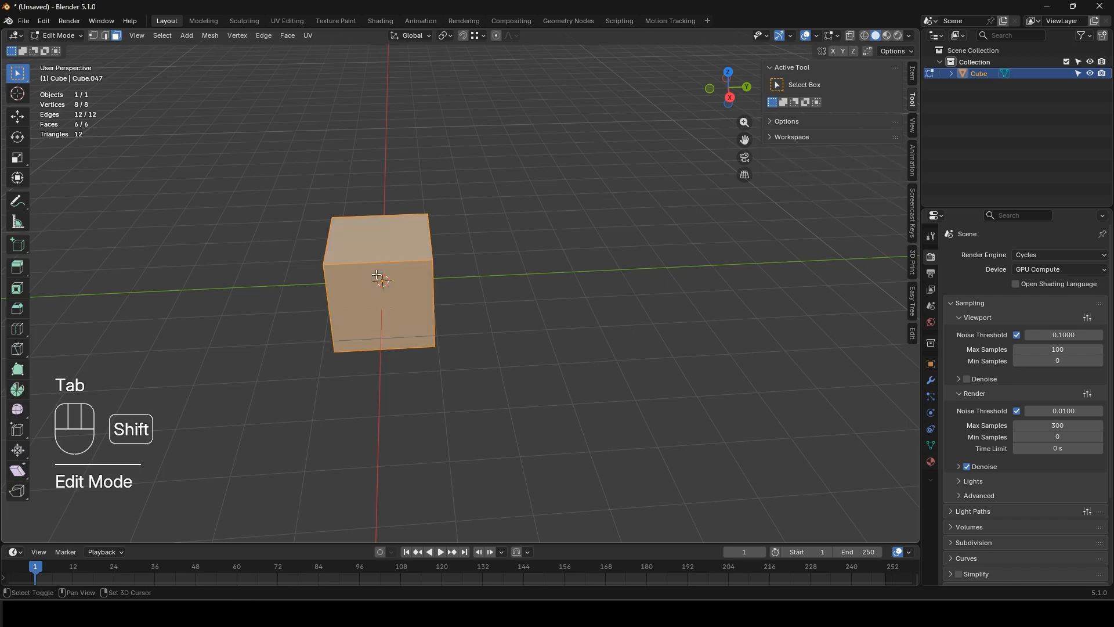
key(shift+d)
key(y)
click(540, 283)
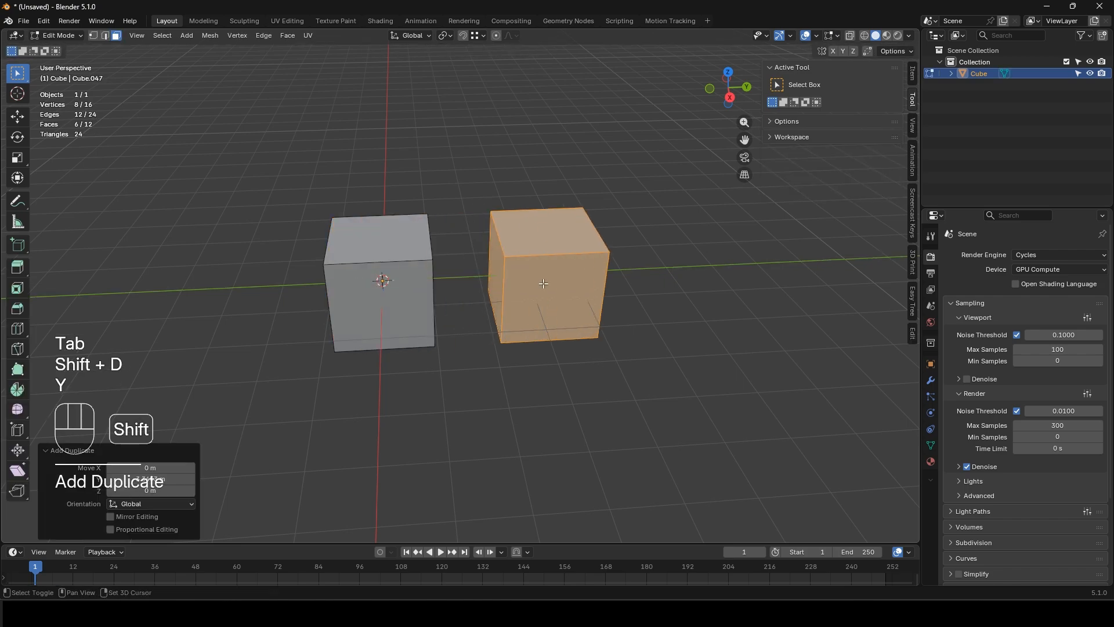
key(shift+d)
key(y)
click(201, 286)
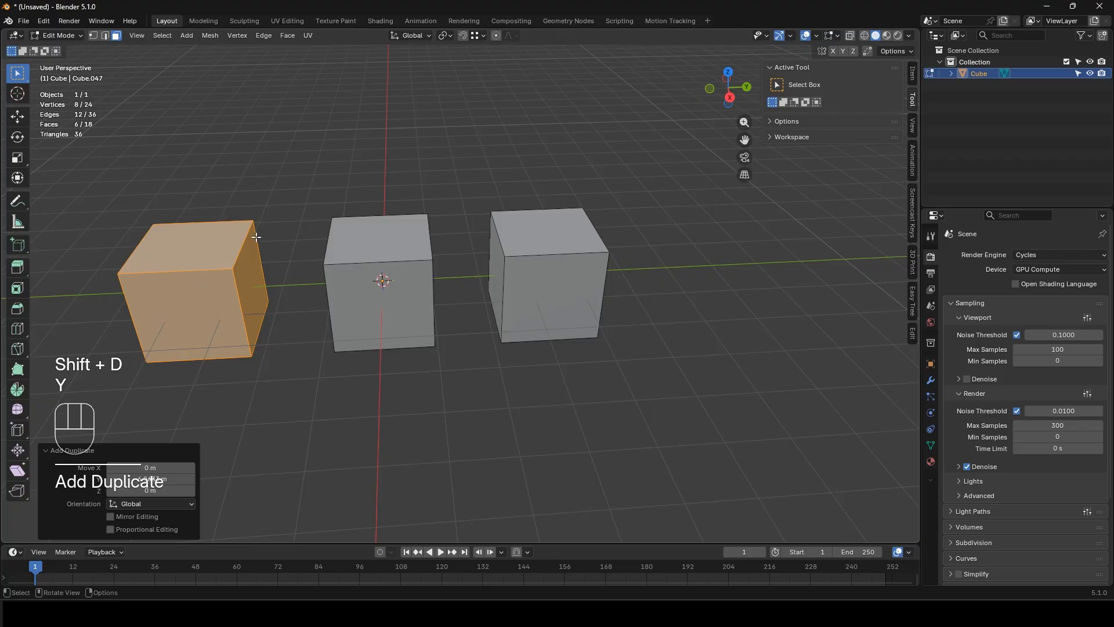
key(Tab)
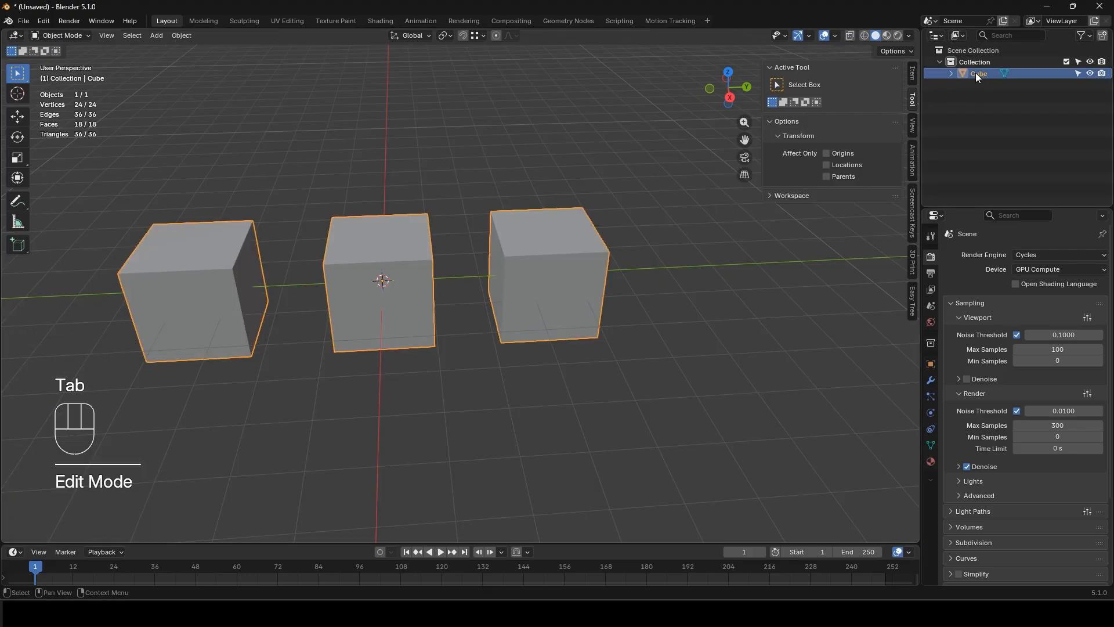
Step: Separate the selected duplicate cube into its own object with Separate by Selection, and select it in Object Mode
key(Tab)
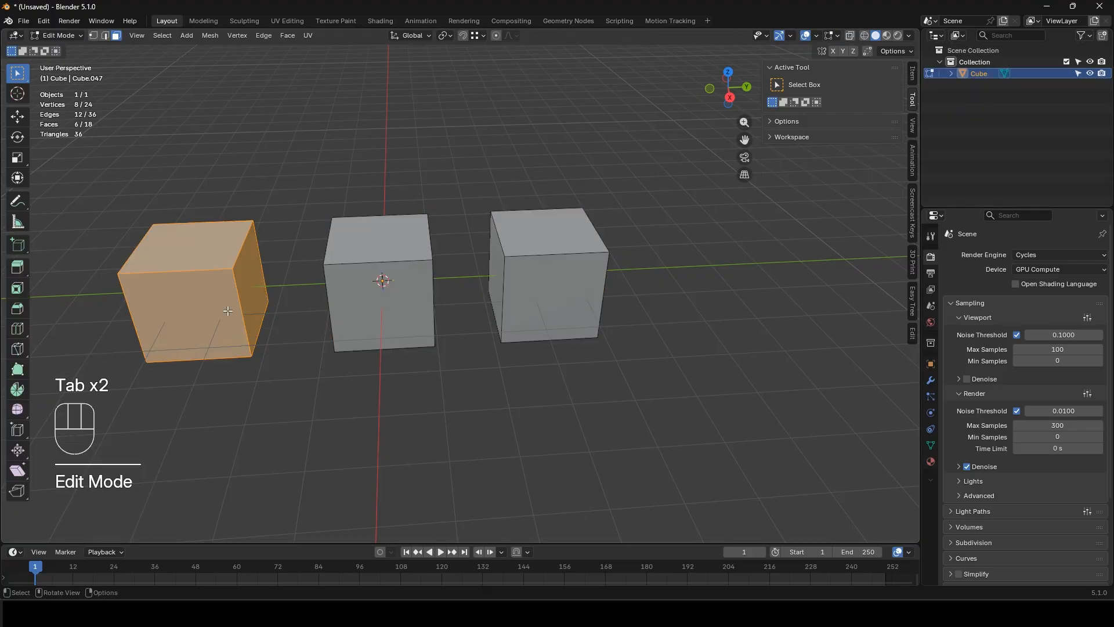
key(p)
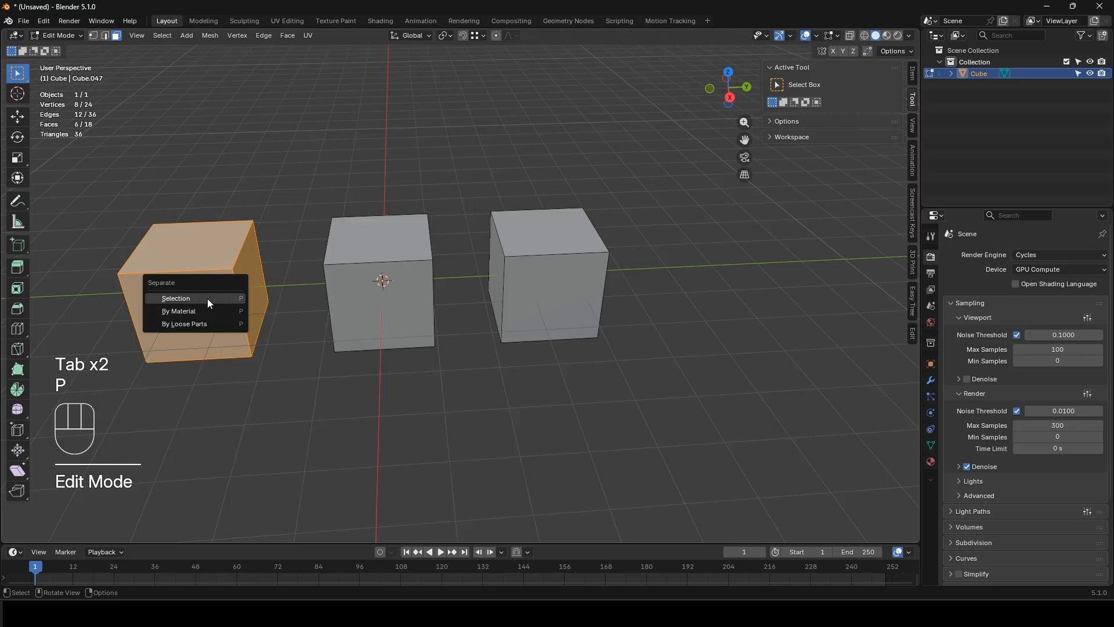
click(207, 298)
key(Tab)
click(203, 274)
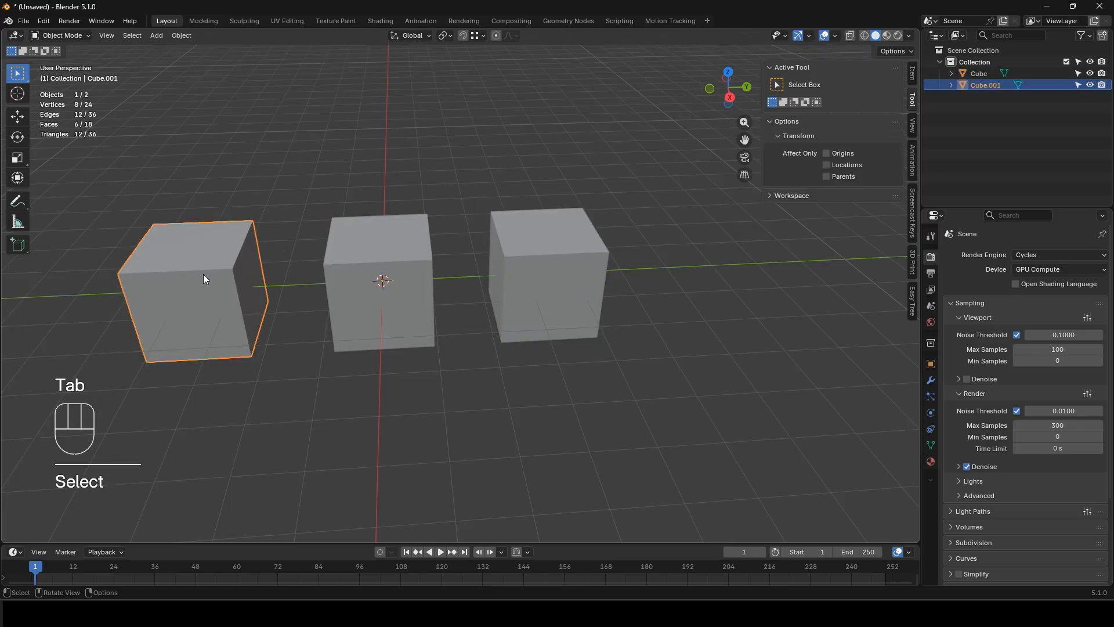
Step: Join the two-cube object with the separated cube into one object, keeping the separated cube active
click(381, 290)
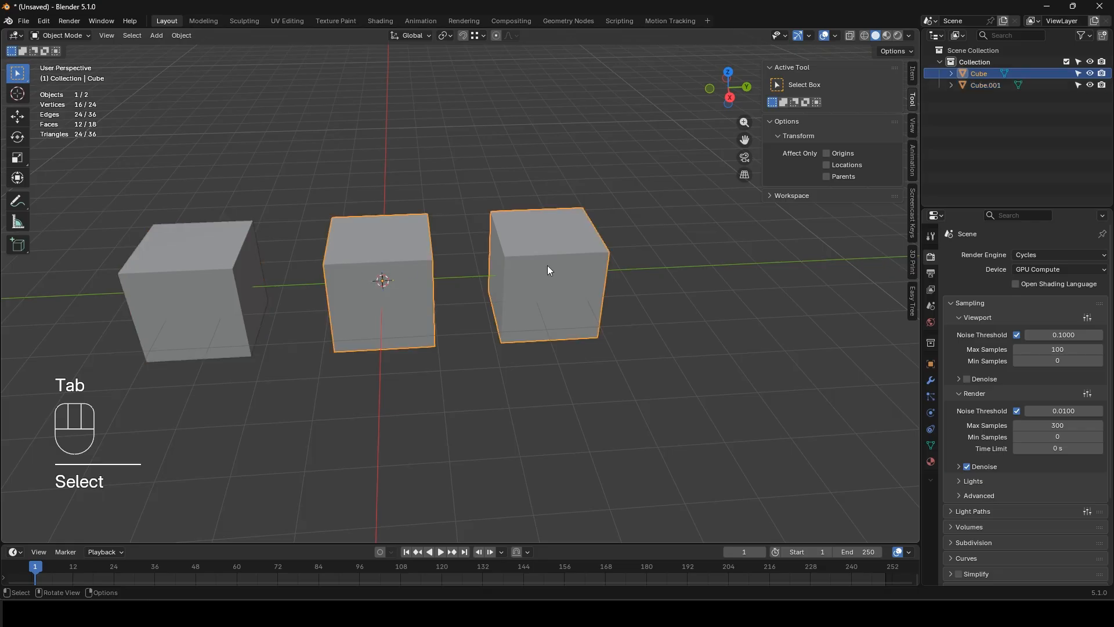
shift+click(227, 270)
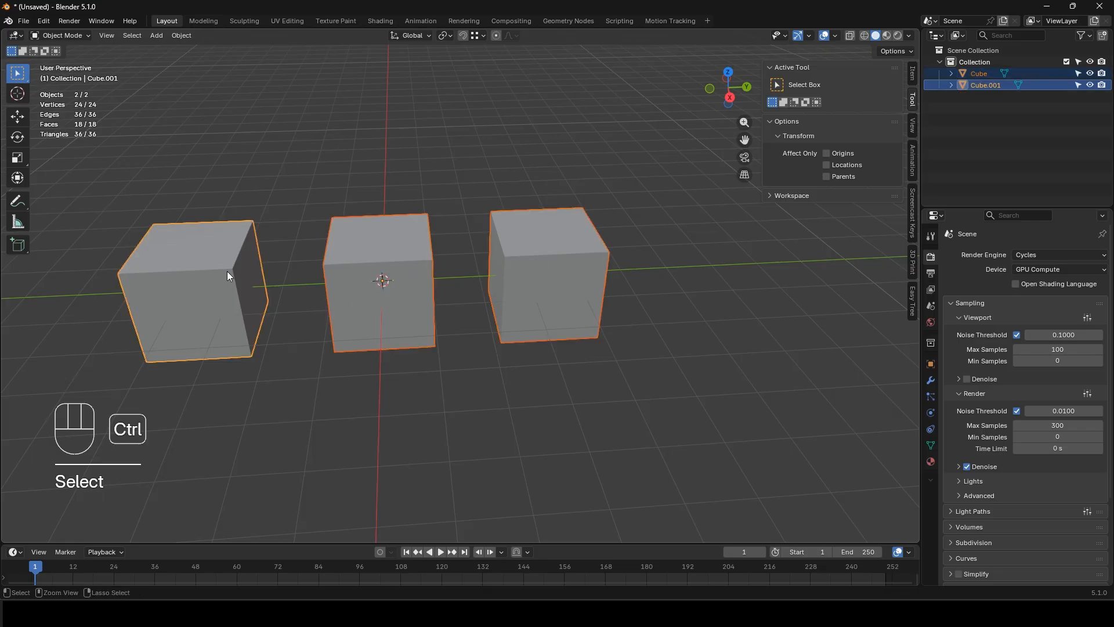
key(ctrl+j)
Step: Separate the whole joined mesh By Loose Parts, and select each resulting cube in the outliner to check it
key(Tab)
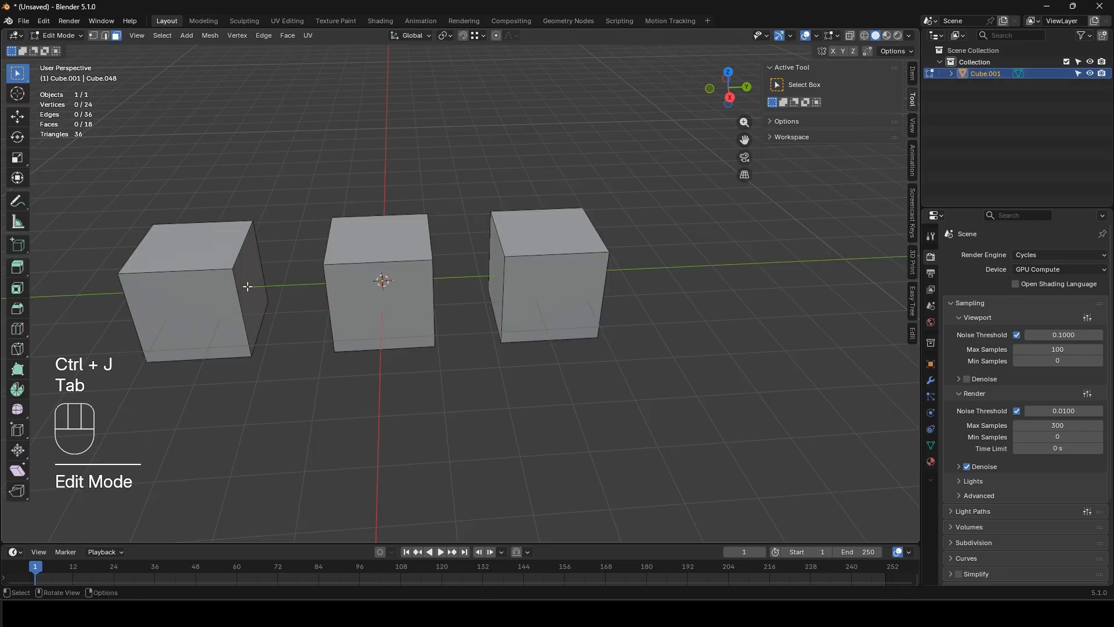
key(a)
key(p)
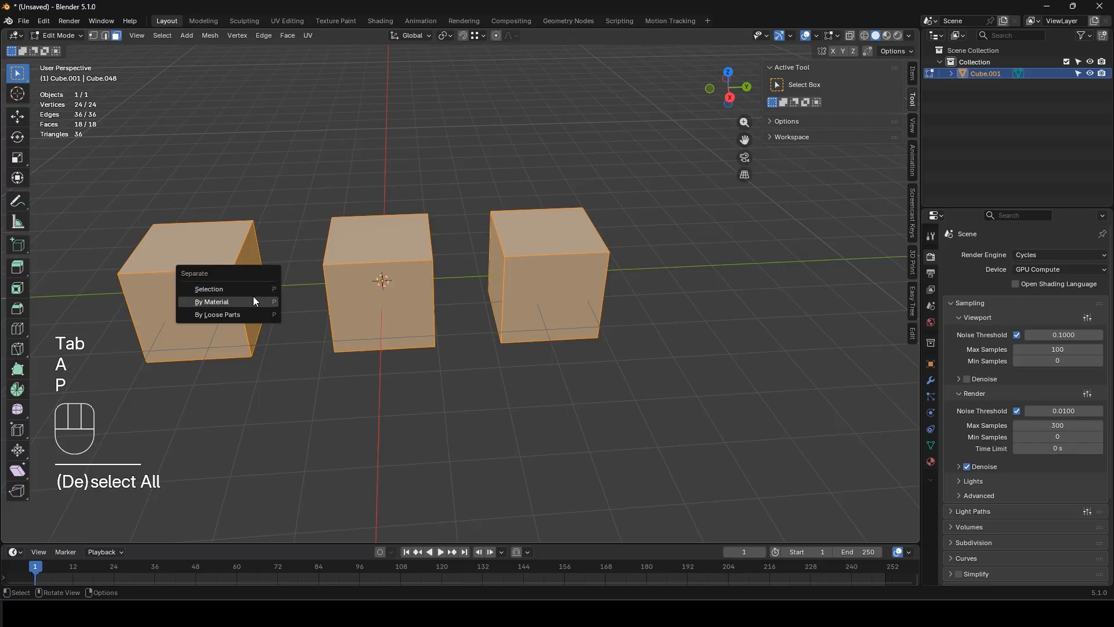
click(222, 316)
key(Tab)
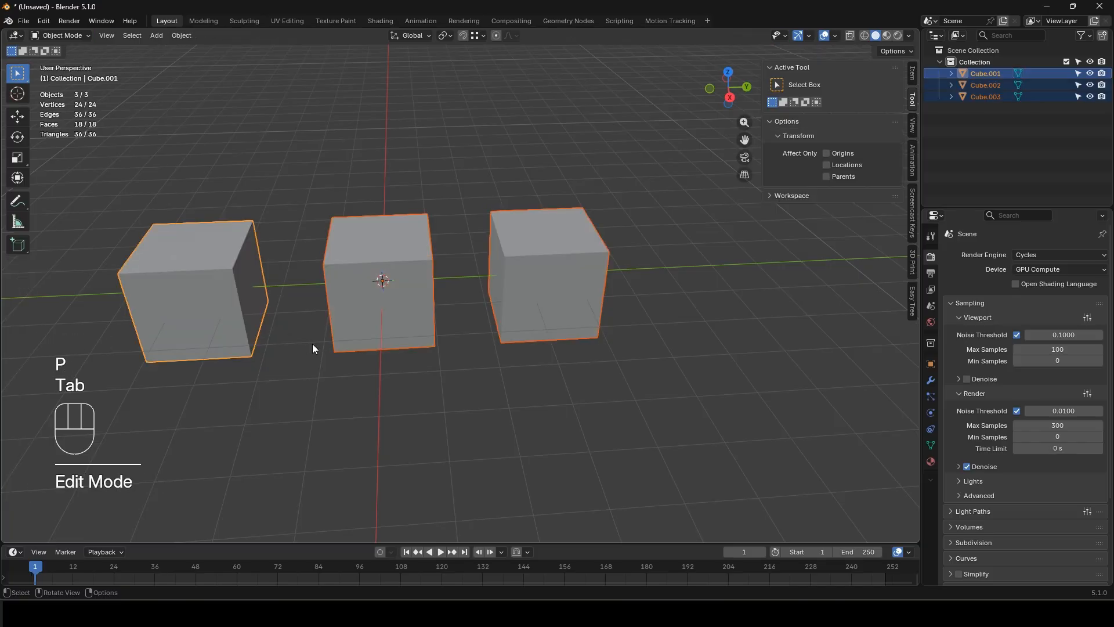
click(986, 74)
click(985, 85)
click(984, 97)
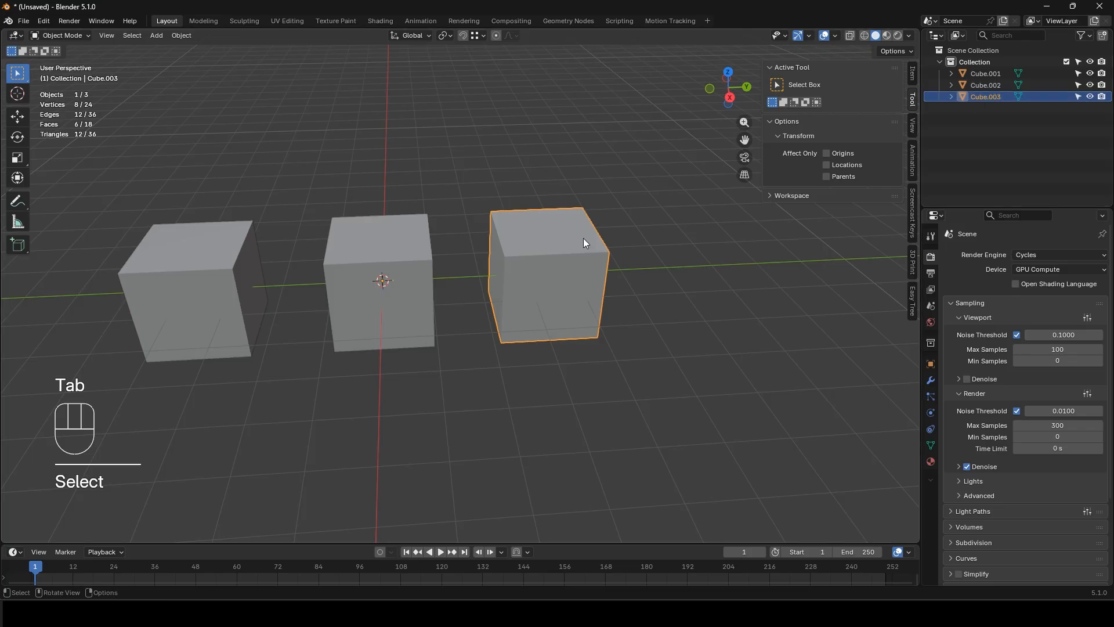
Step: Select all three separate cubes in Object Mode and join them into one object
click(210, 299)
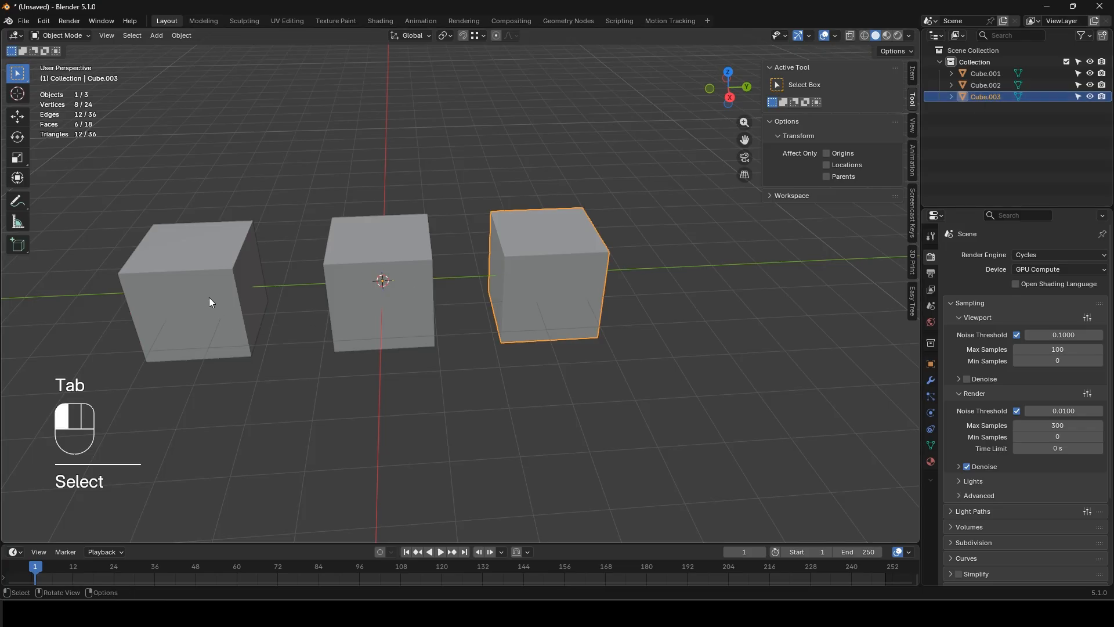
key(Tab)
key(Tab)
shift+click(368, 278)
shift+click(576, 271)
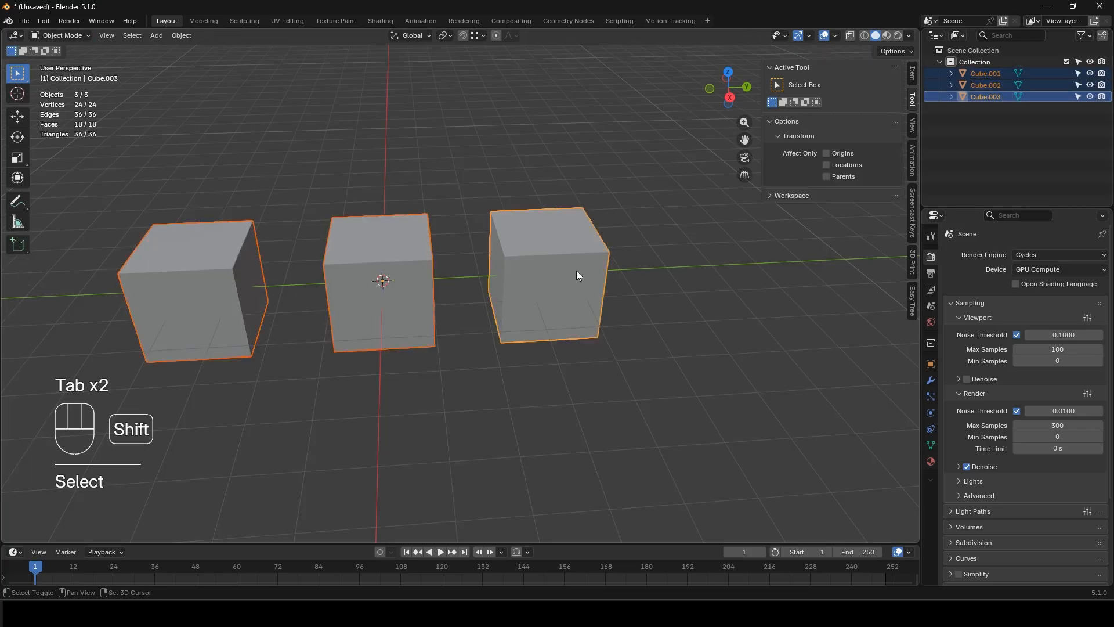
key(ctrl+j)
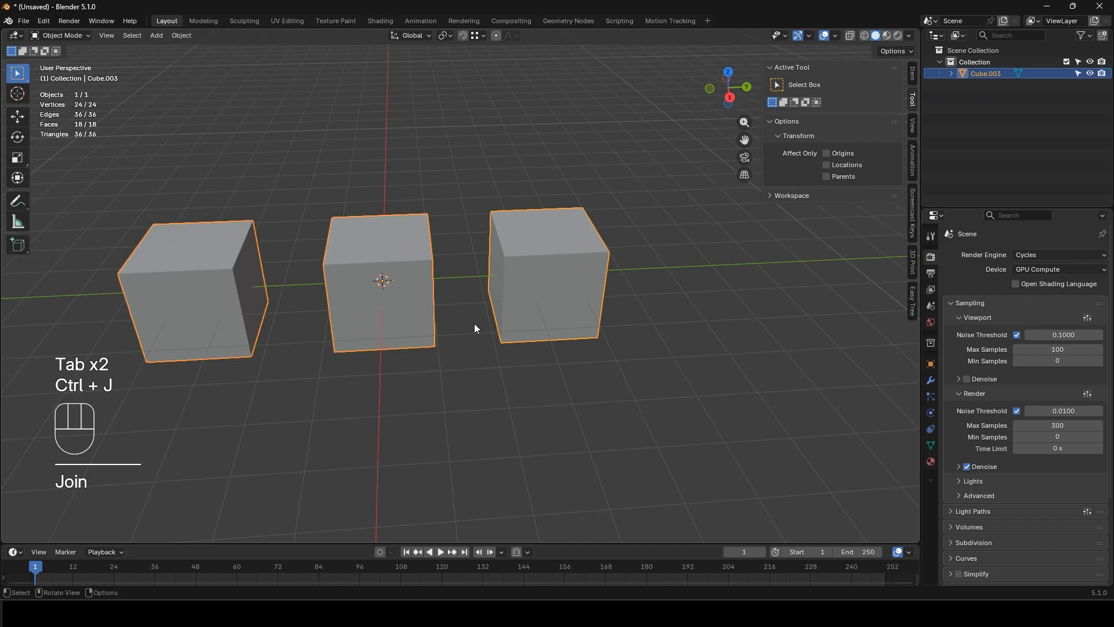
Step: Select all faces of the joined cubes in Edit Mode and assign the existing material 1 to them
key(Tab)
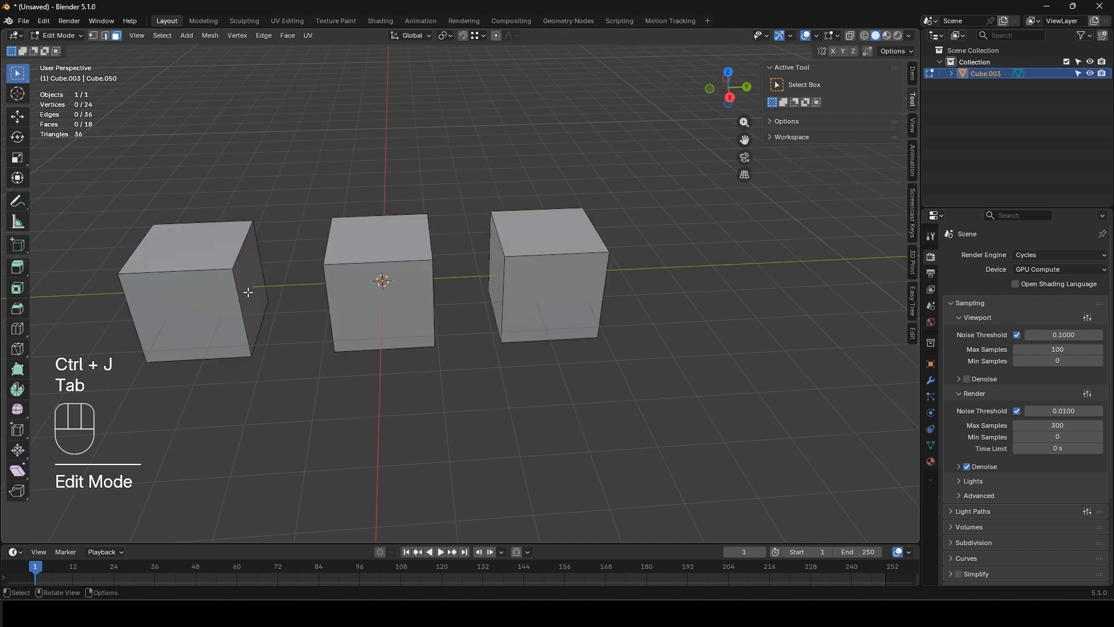
click(936, 459)
key(a)
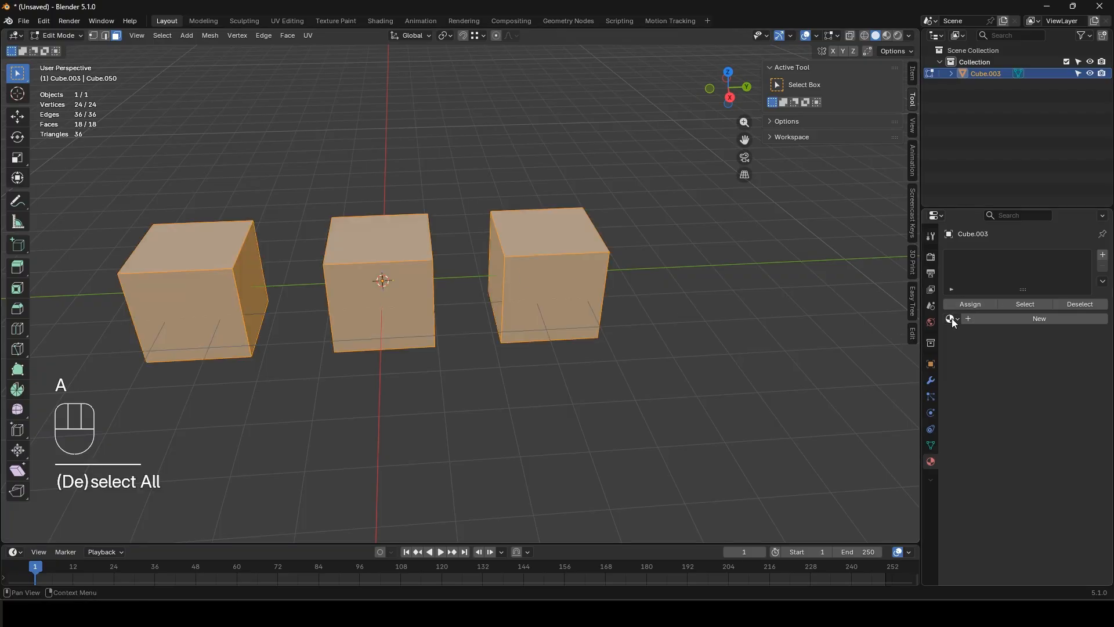
click(994, 318)
click(970, 304)
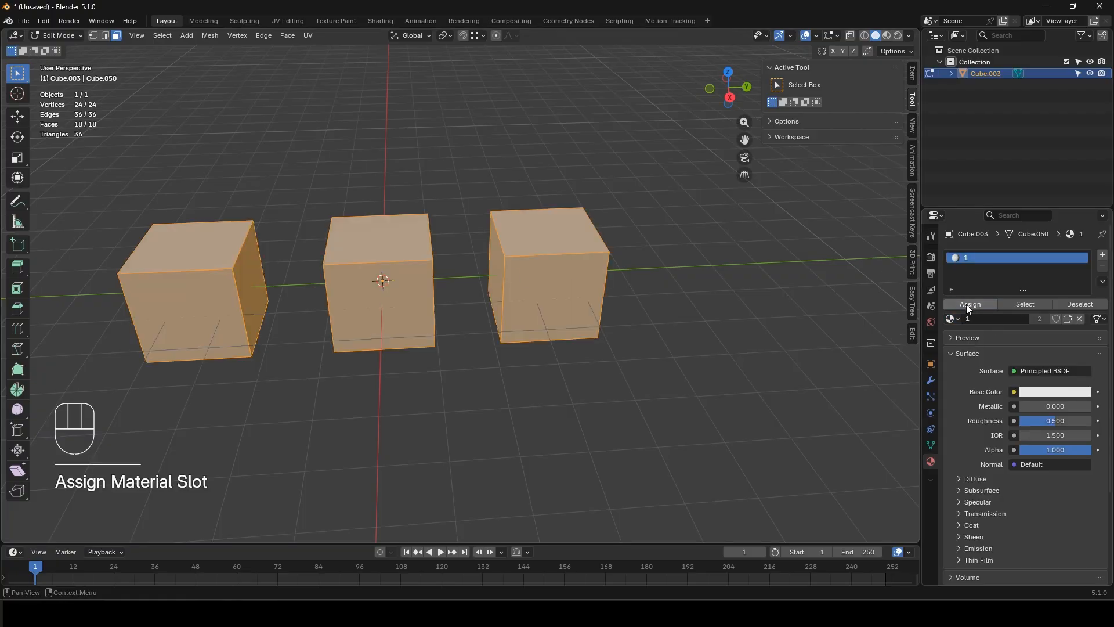
Step: Select all faces of the two outer cubes and assign the existing material 2 to them in a new material slot
click(220, 268)
ctrl+click(534, 251)
key(ctrl+KP_Add)
key(ctrl+KP_Add)
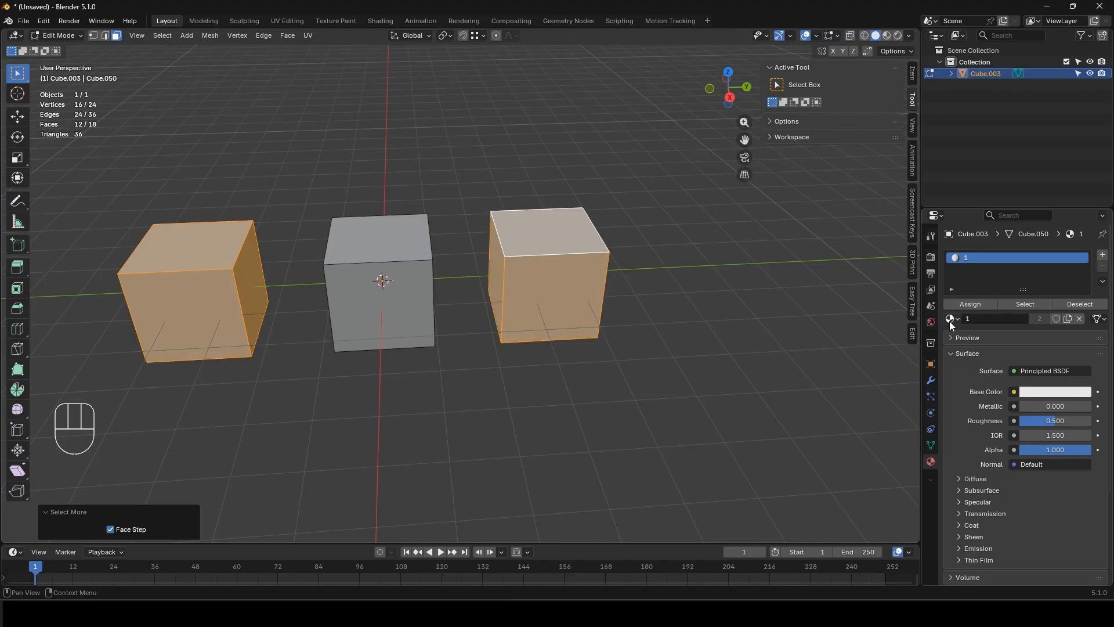
click(1102, 255)
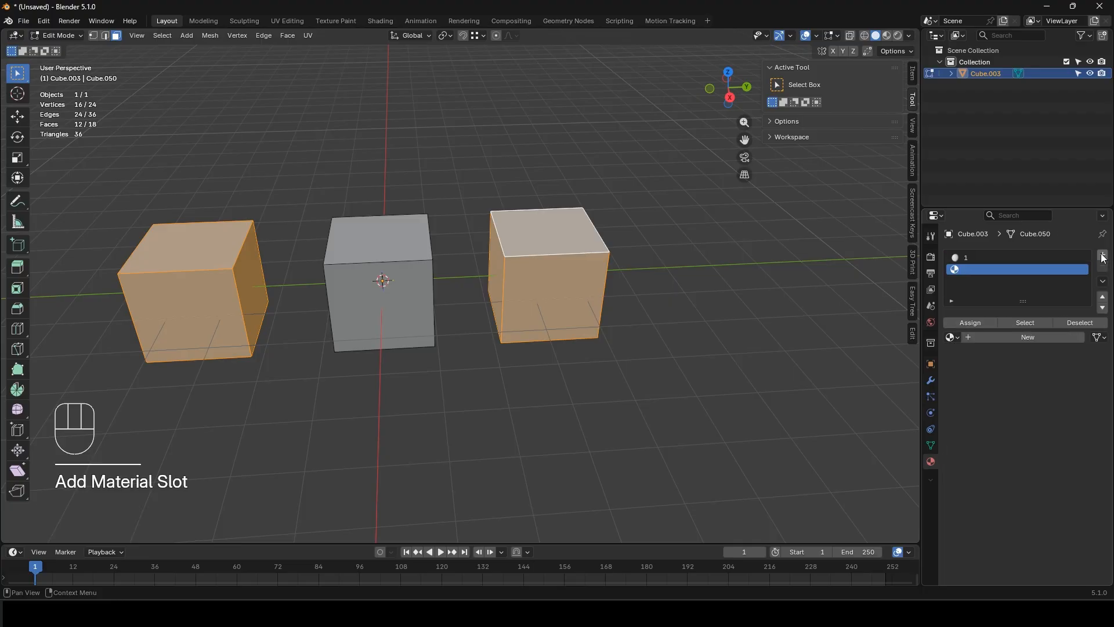
click(954, 336)
click(972, 369)
click(977, 323)
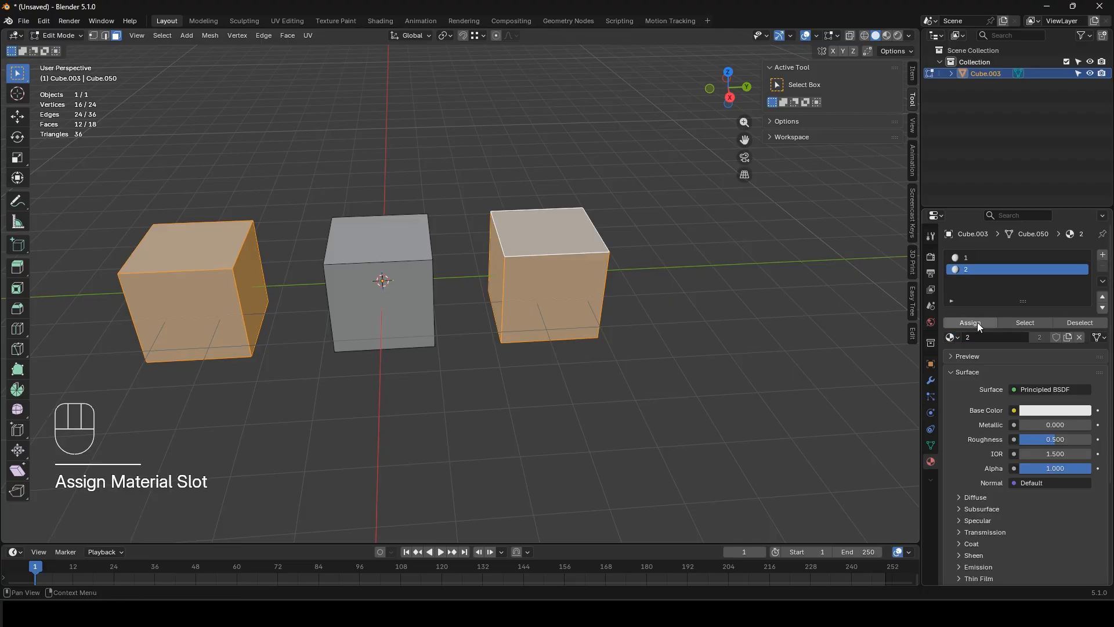
Step: Select the top face of the middle cube and assign material 2 to it
middle_drag(318, 288, 318, 315)
click(319, 316)
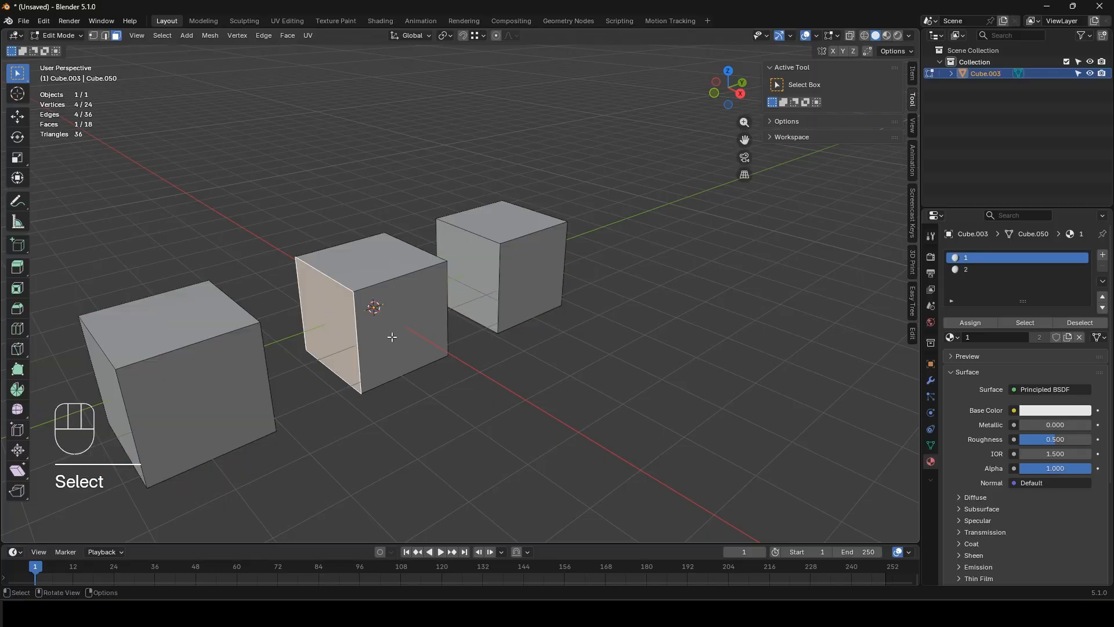
click(369, 259)
middle_drag(463, 322, 430, 329)
click(966, 268)
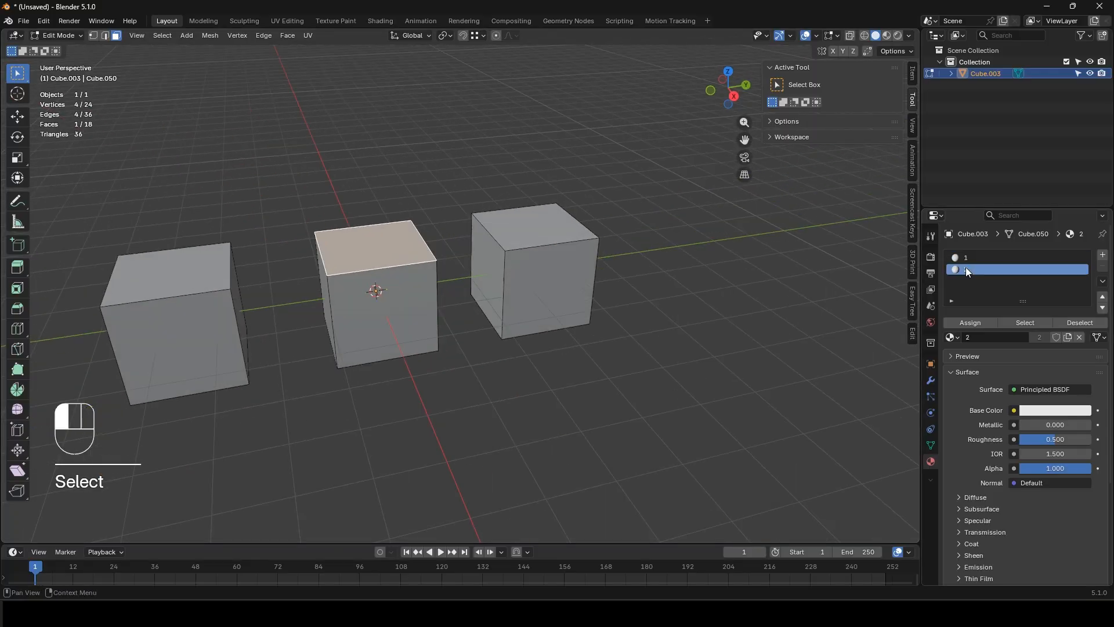
click(971, 321)
Step: Select the inward-facing side face of each outer cube and assign material 1 to both
middle_drag(674, 328, 369, 310)
click(256, 278)
middle_drag(256, 278, 406, 279)
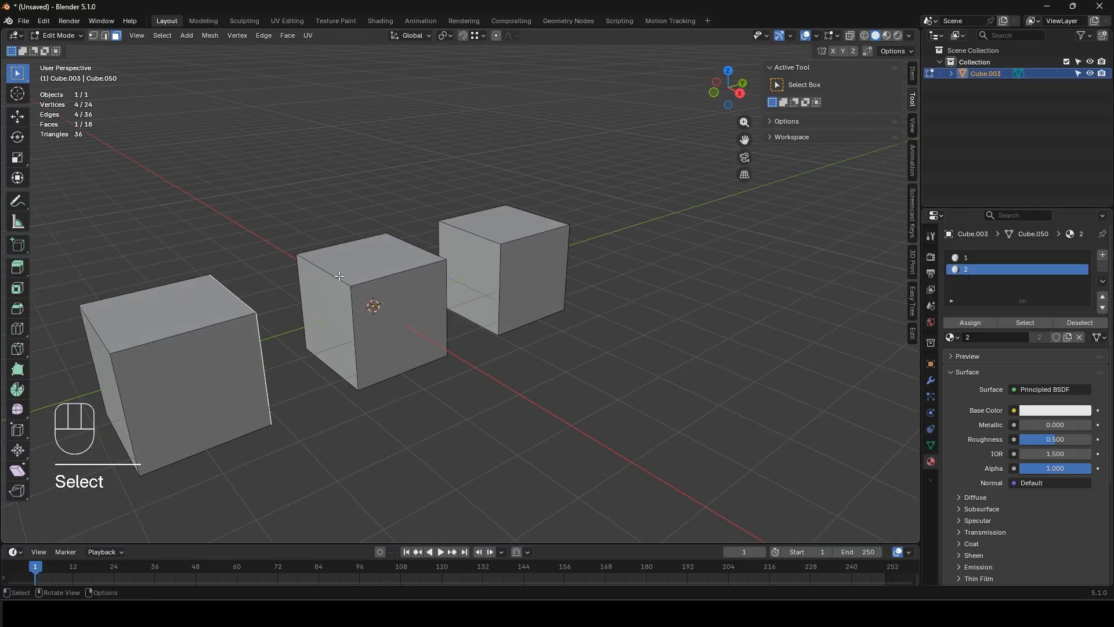
shift+click(469, 278)
click(998, 258)
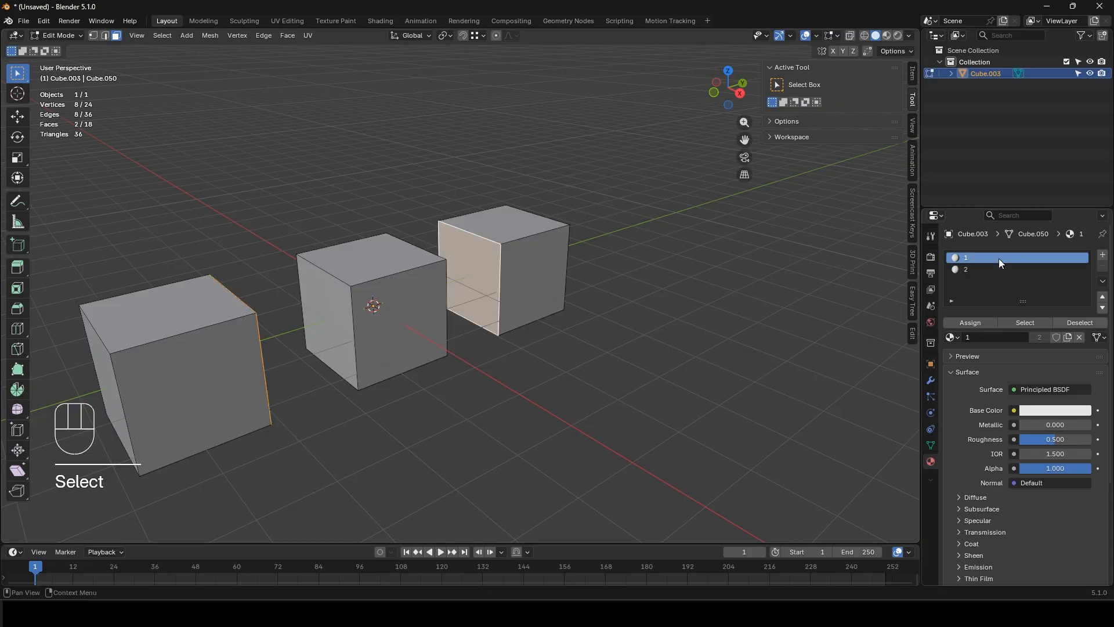
click(967, 322)
Step: Select the whole joined mesh and separate it By Material
middle_drag(582, 370, 447, 330)
key(a)
key(p)
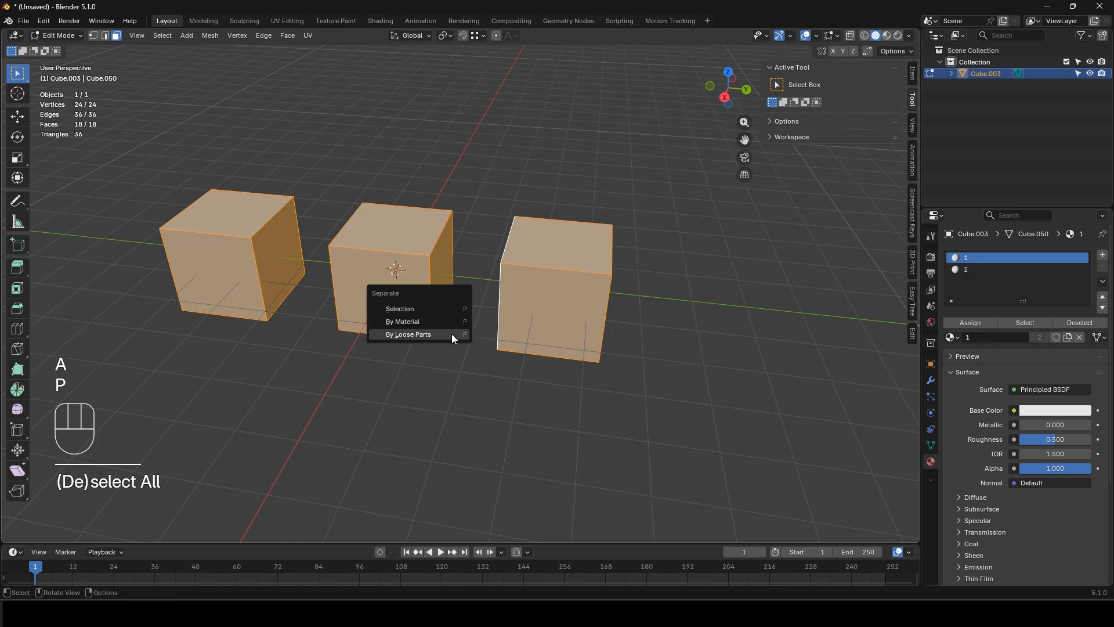
click(427, 323)
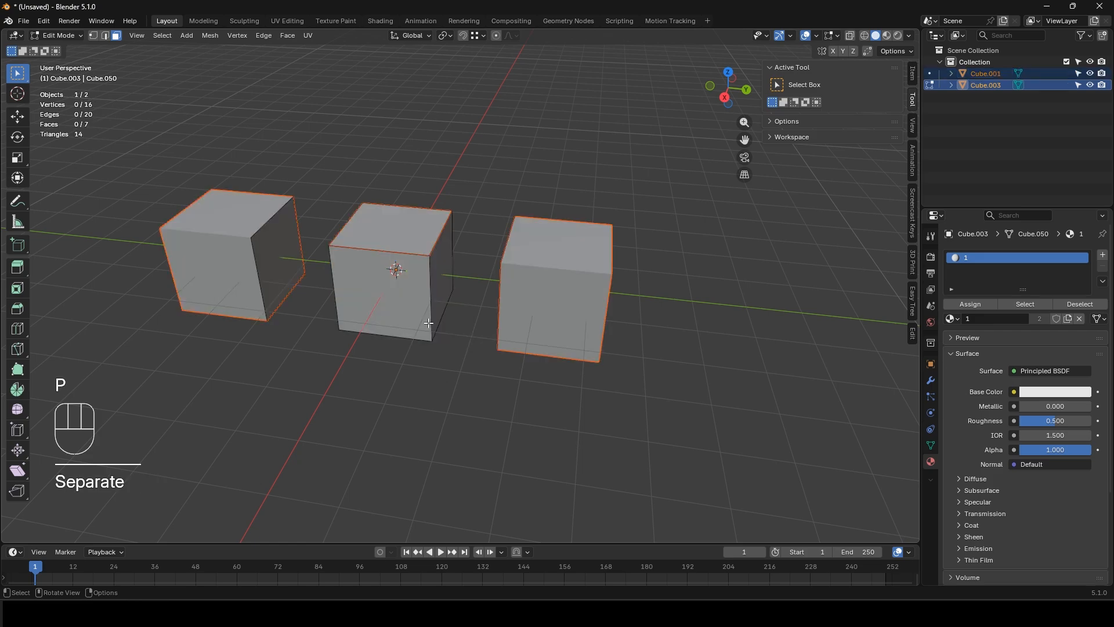
Step: Return to Object Mode and select each separated object in turn to check which faces it contains
key(Tab)
click(429, 276)
middle_drag(282, 290, 306, 291)
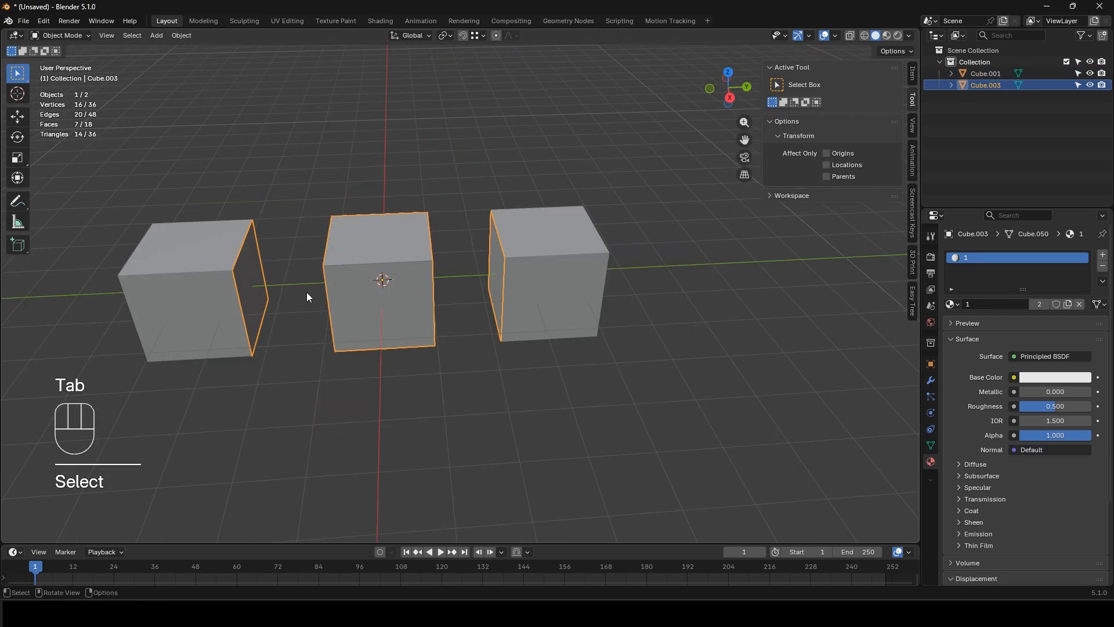
click(370, 238)
click(369, 289)
click(559, 260)
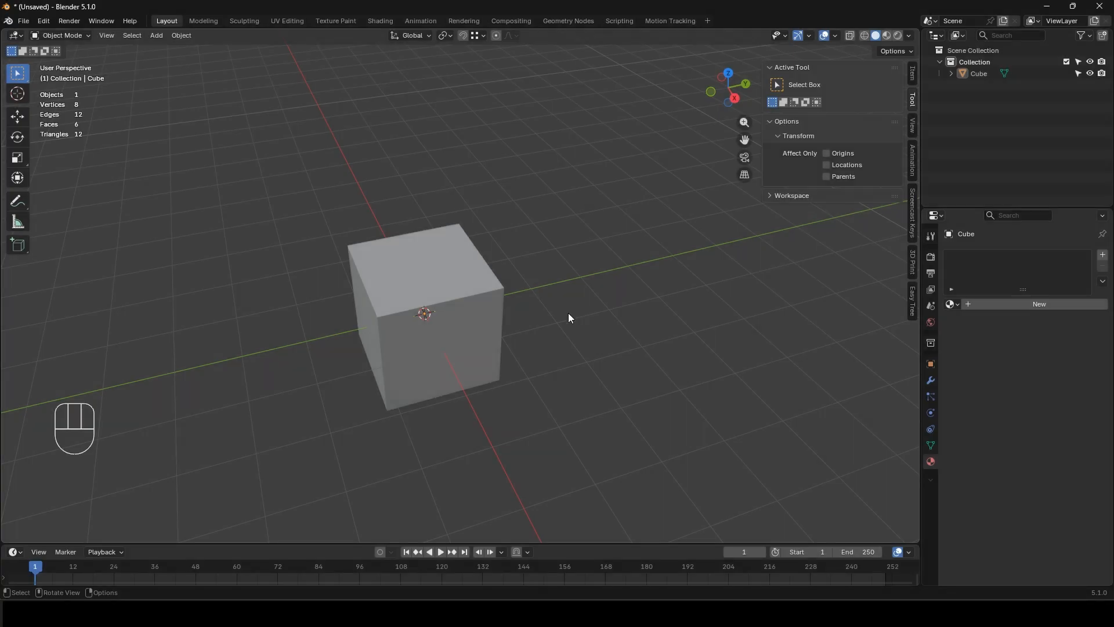
Step: In Edit Mode, bevel the cube's four top edges with a width of about 0.244 m and 13 segments
scroll(563, 318, up, 3)
click(445, 300)
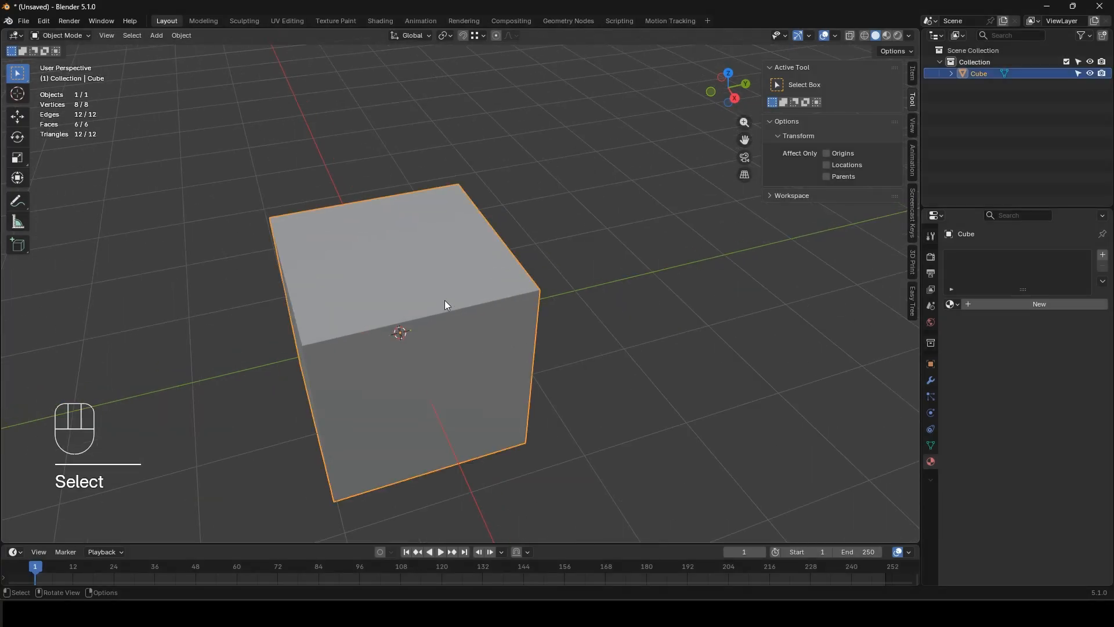
key(Tab)
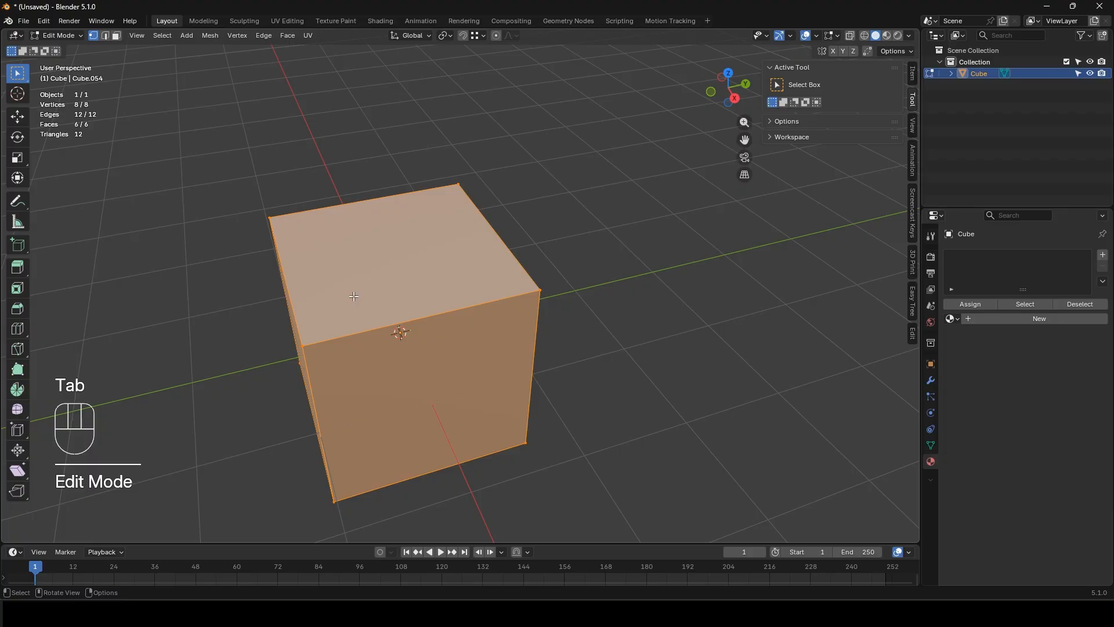
key(2)
shift+click(303, 273)
shift+click(348, 204)
shift+click(499, 238)
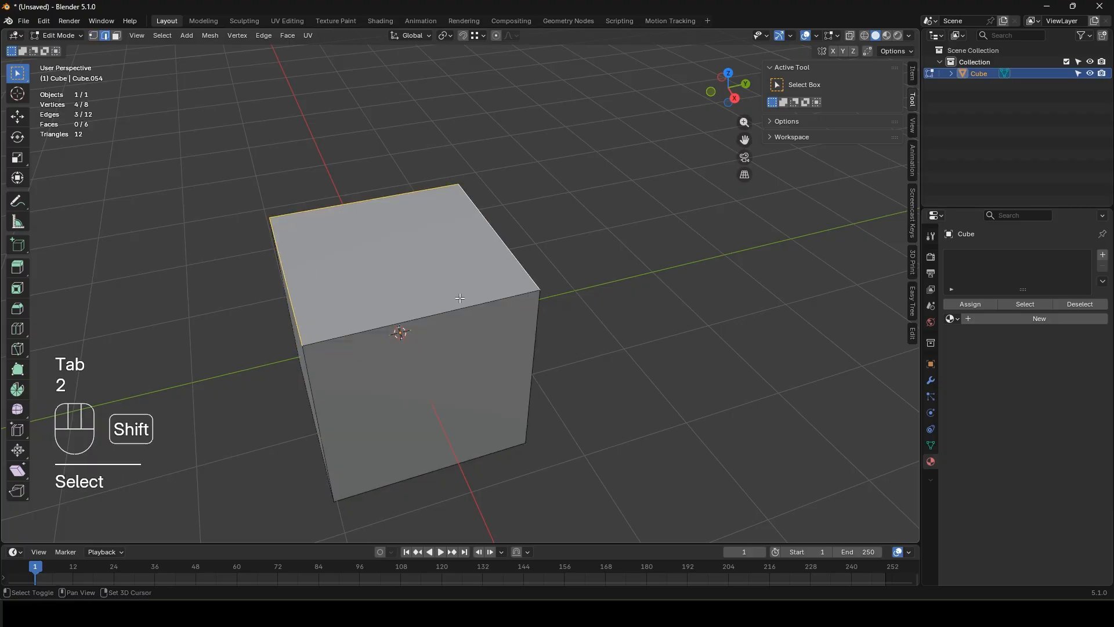
shift+click(390, 326)
key(ctrl+b)
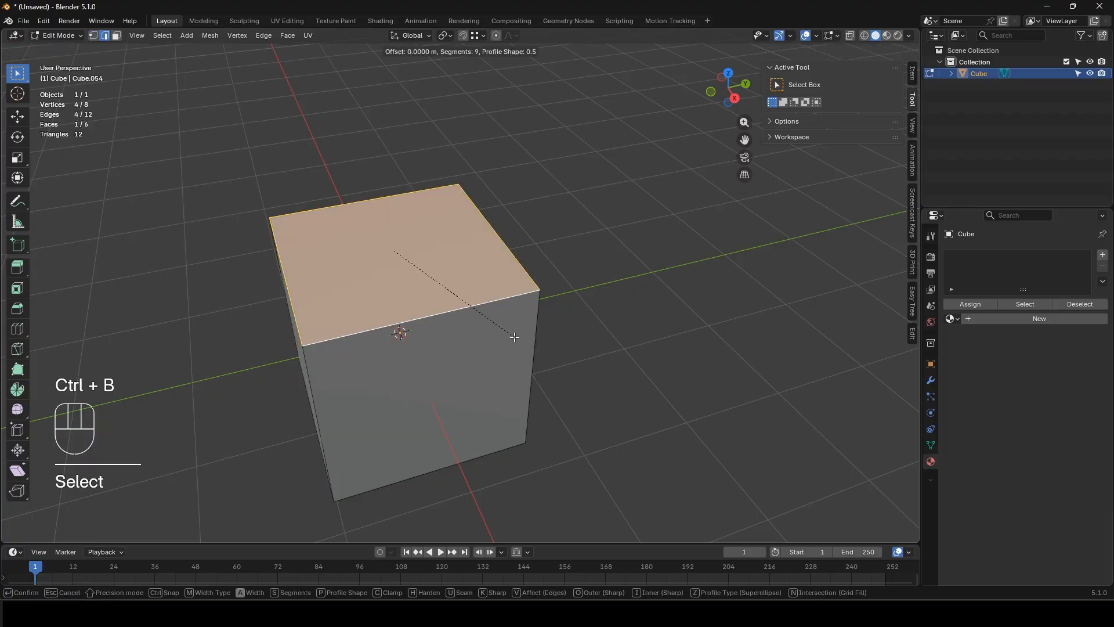
scroll(505, 328, up, 8)
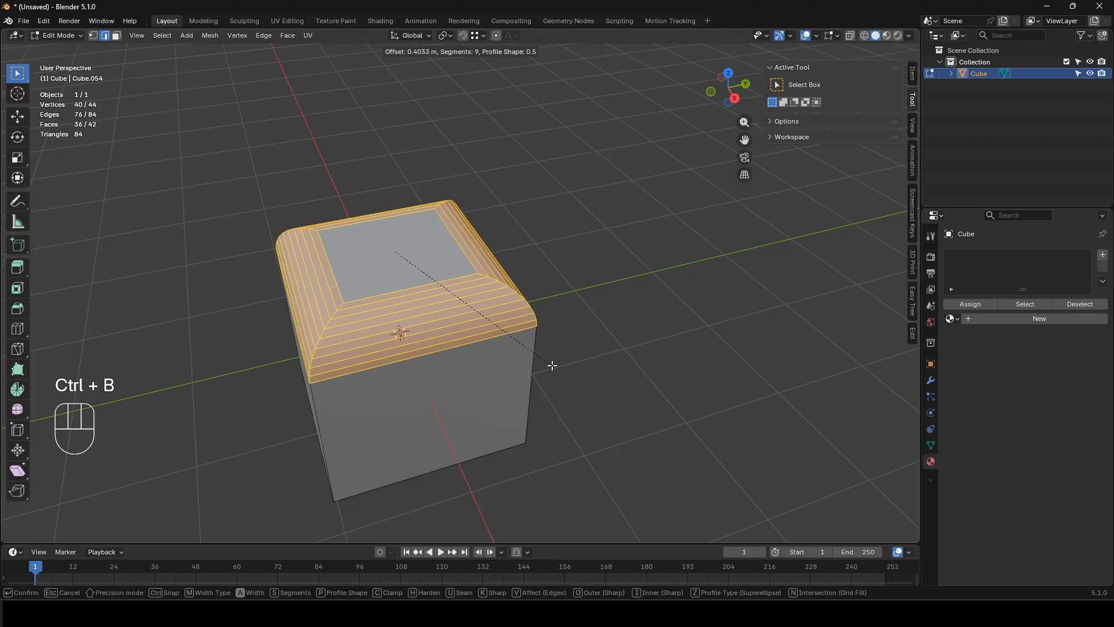
scroll(551, 367, down, 5)
scroll(552, 367, down, 3)
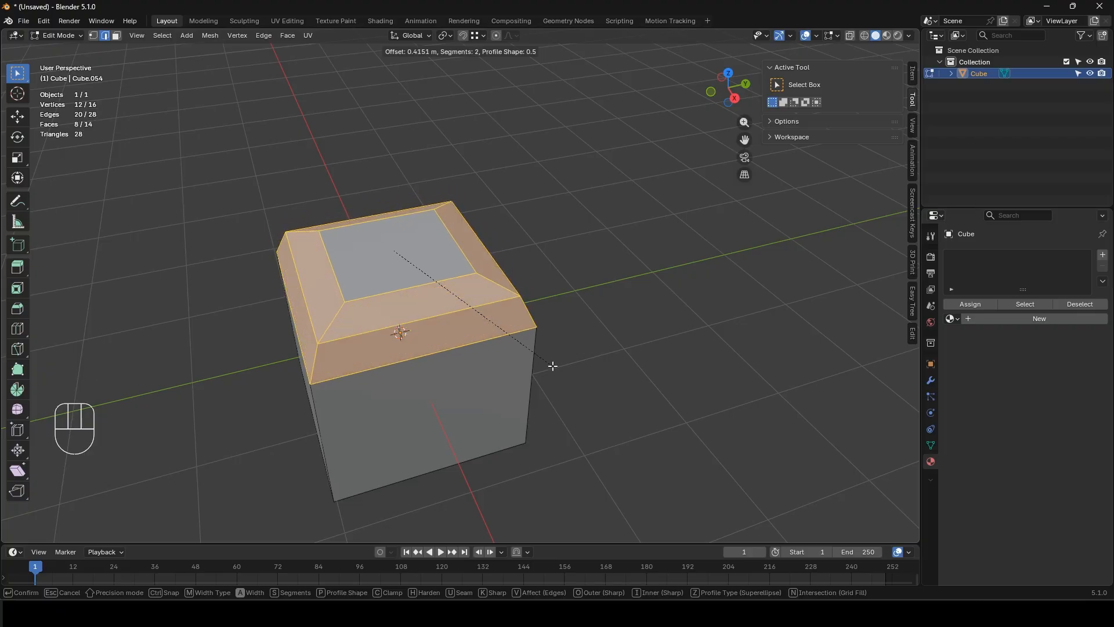
scroll(552, 366, up, 6)
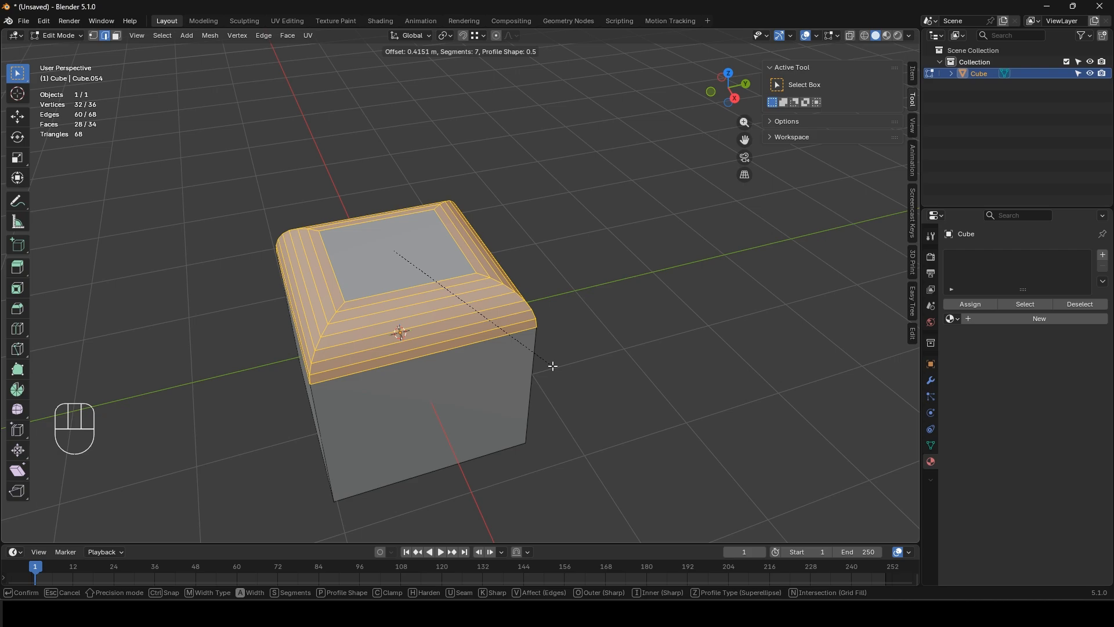
scroll(553, 366, down, 6)
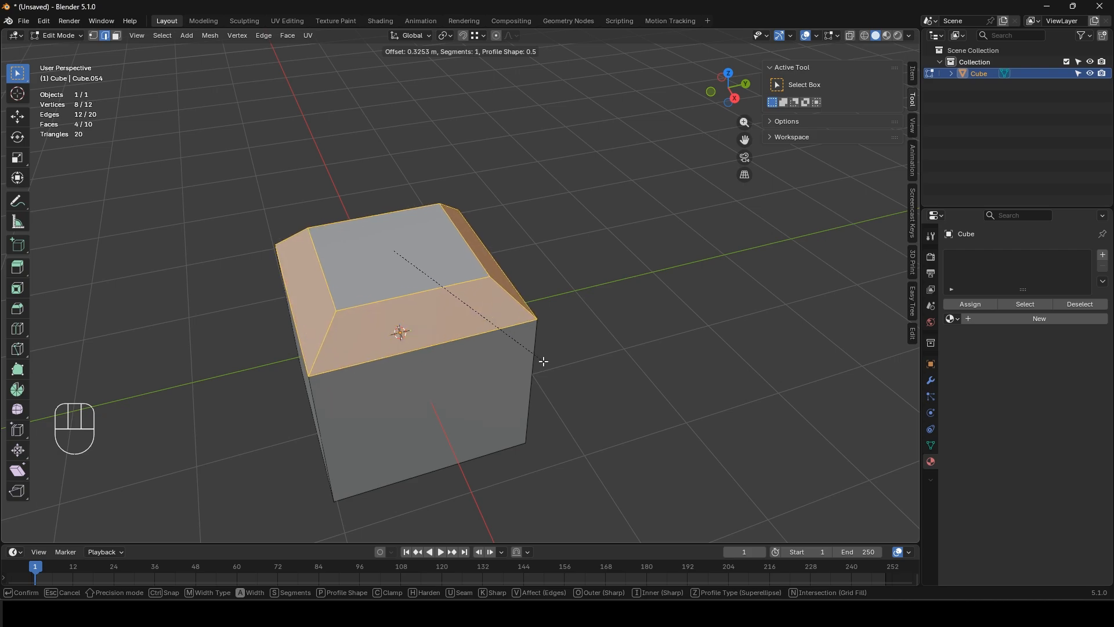
scroll(537, 361, up, 2)
scroll(529, 358, down, 2)
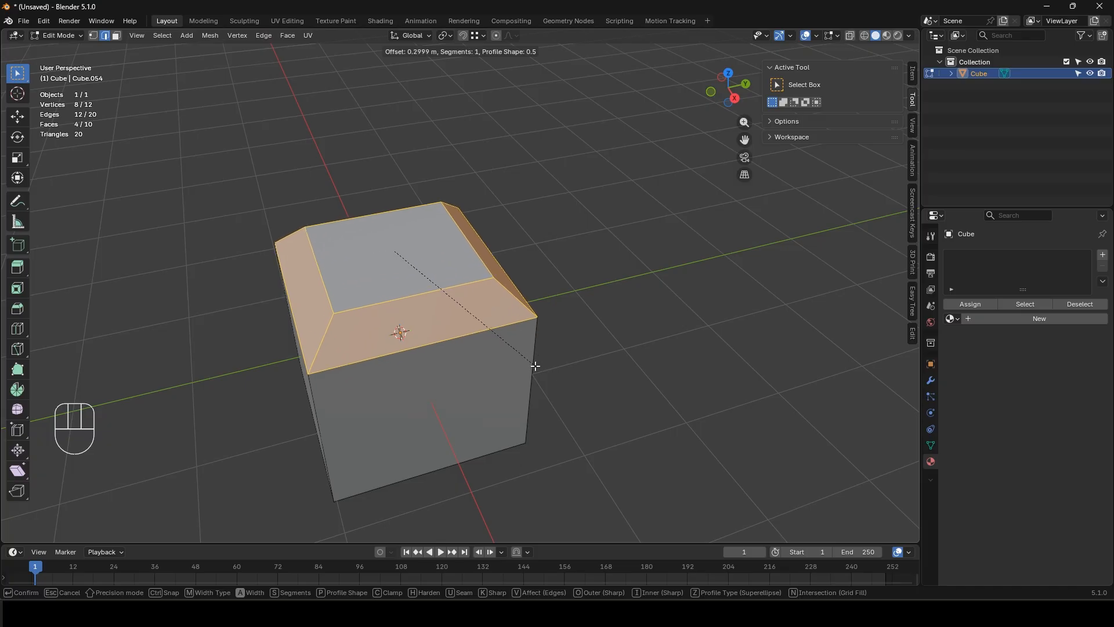
scroll(530, 364, up, 6)
scroll(529, 364, up, 6)
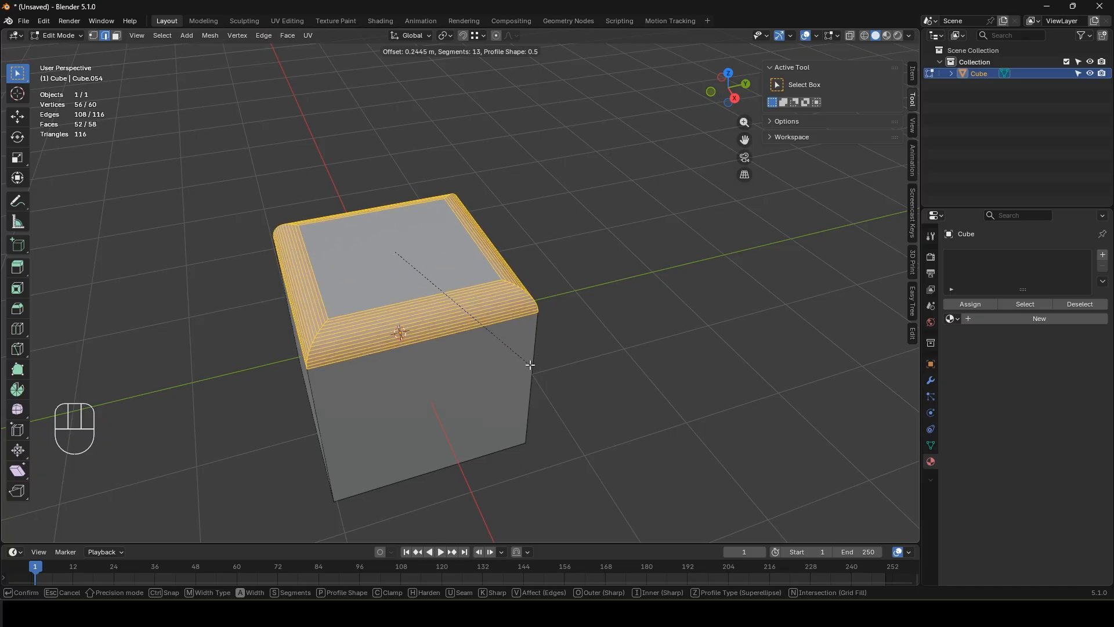
click(530, 364)
right_click(534, 364)
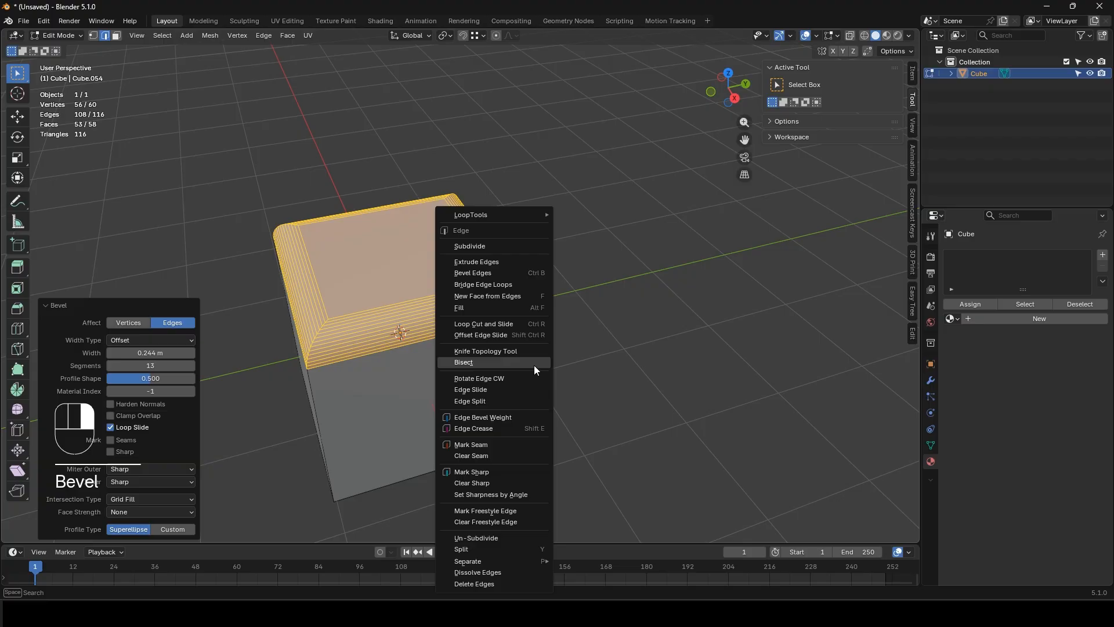
Step: Bevel two vertical corner edge loops of the rounded cube with 13 segments and return to Object Mode
middle_drag(664, 336, 396, 389)
alt+click(444, 347)
alt+shift+click(285, 380)
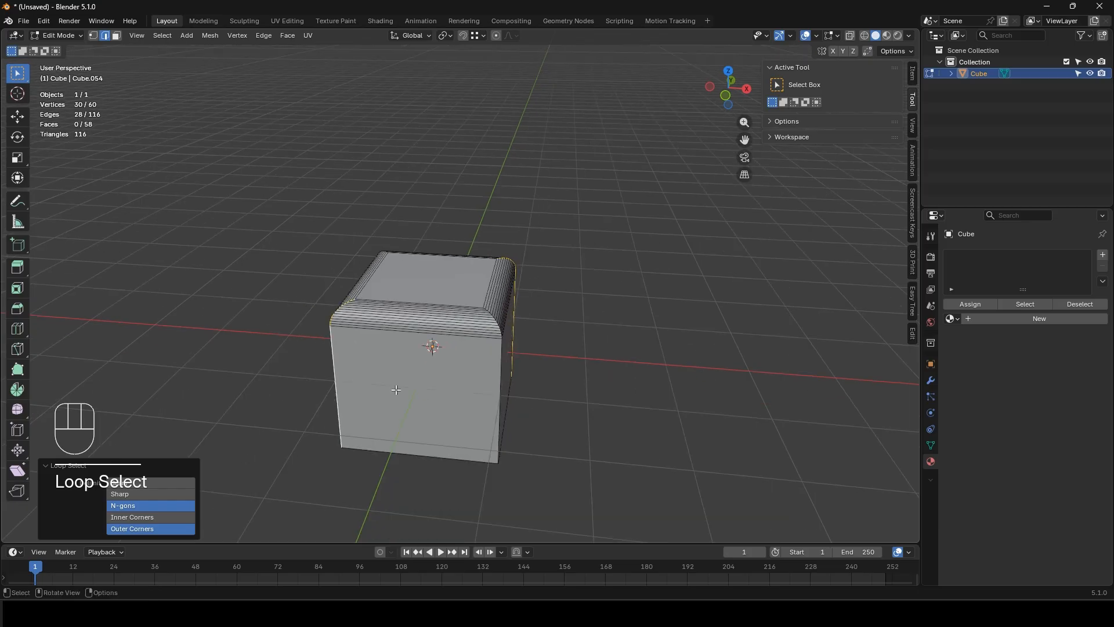
key(ctrl+b)
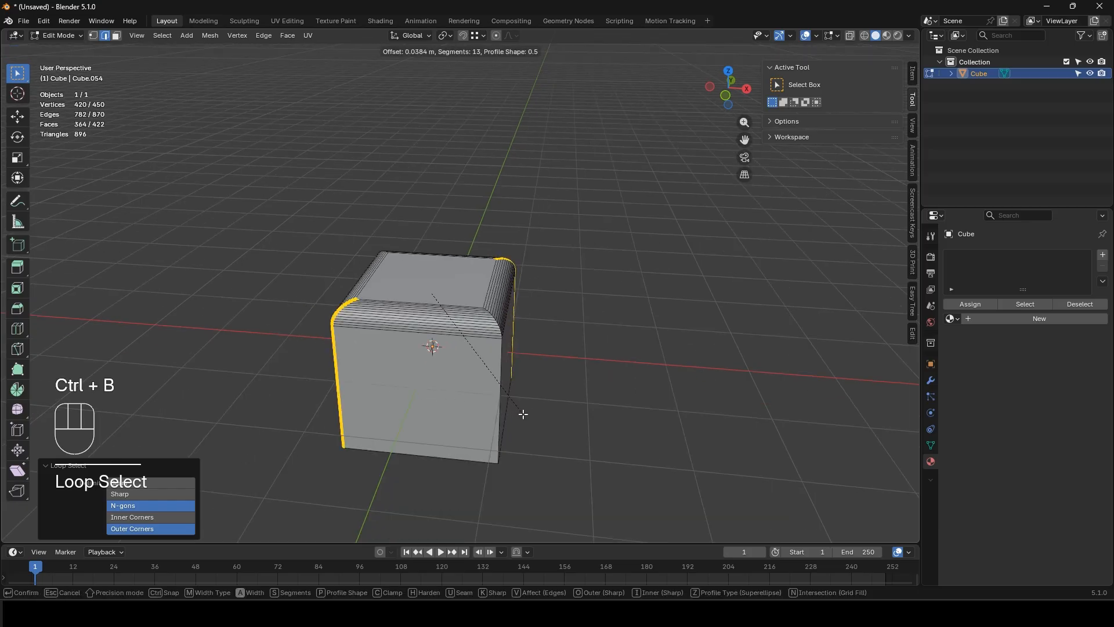
click(610, 435)
key(Tab)
middle_drag(522, 377, 470, 317)
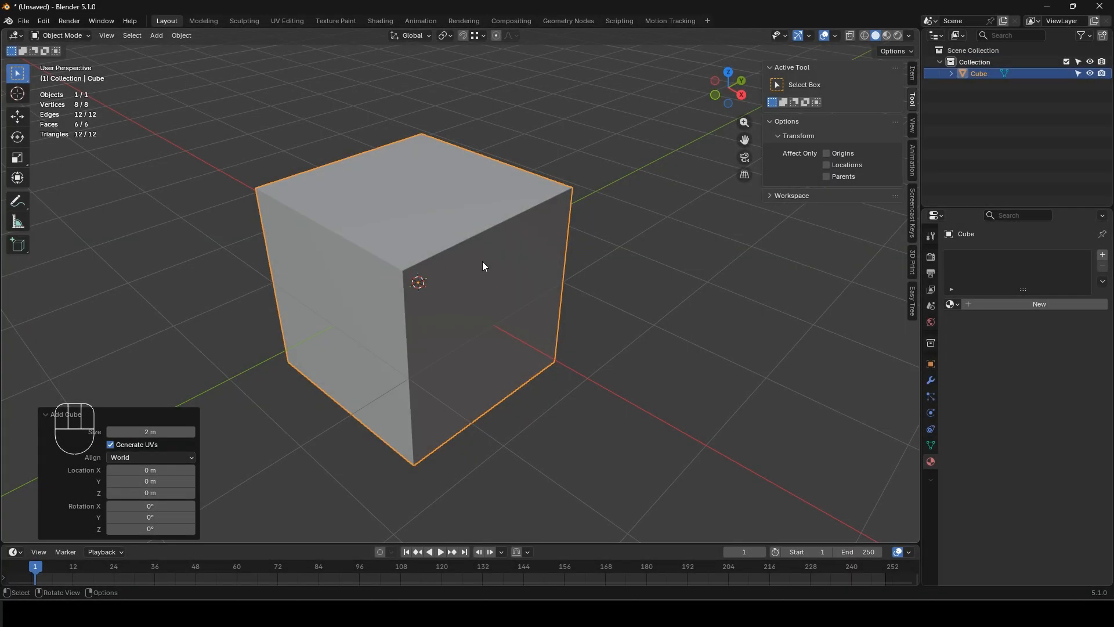
Step: In Edit Mode, bevel the new cube's nearest top corner vertex with a width of about 1.33 m and 5 segments
key(Tab)
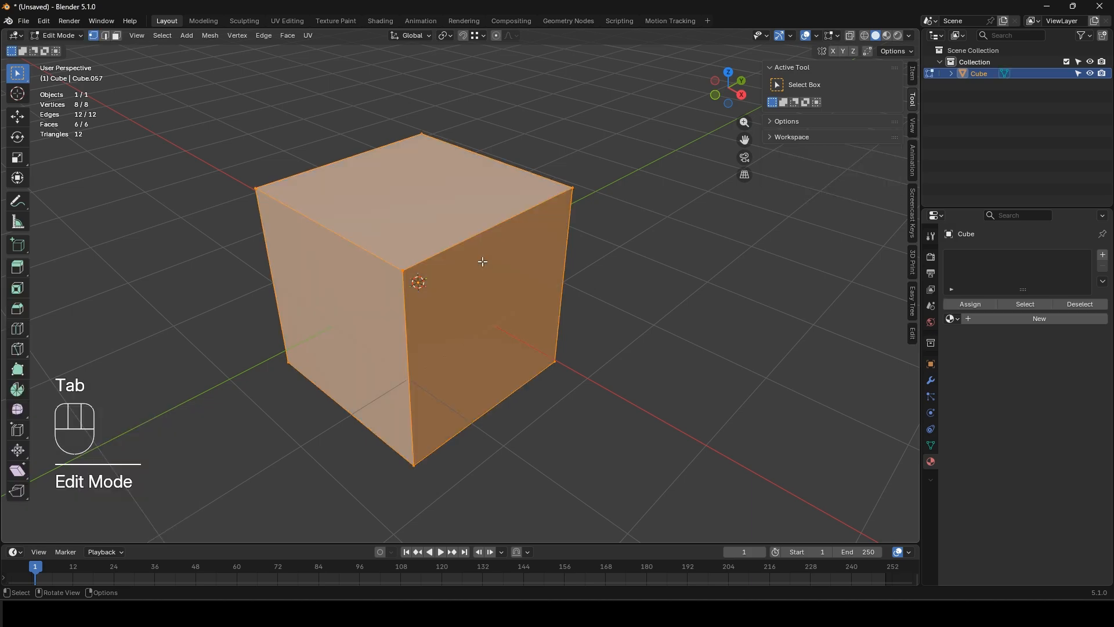
key(1)
click(403, 271)
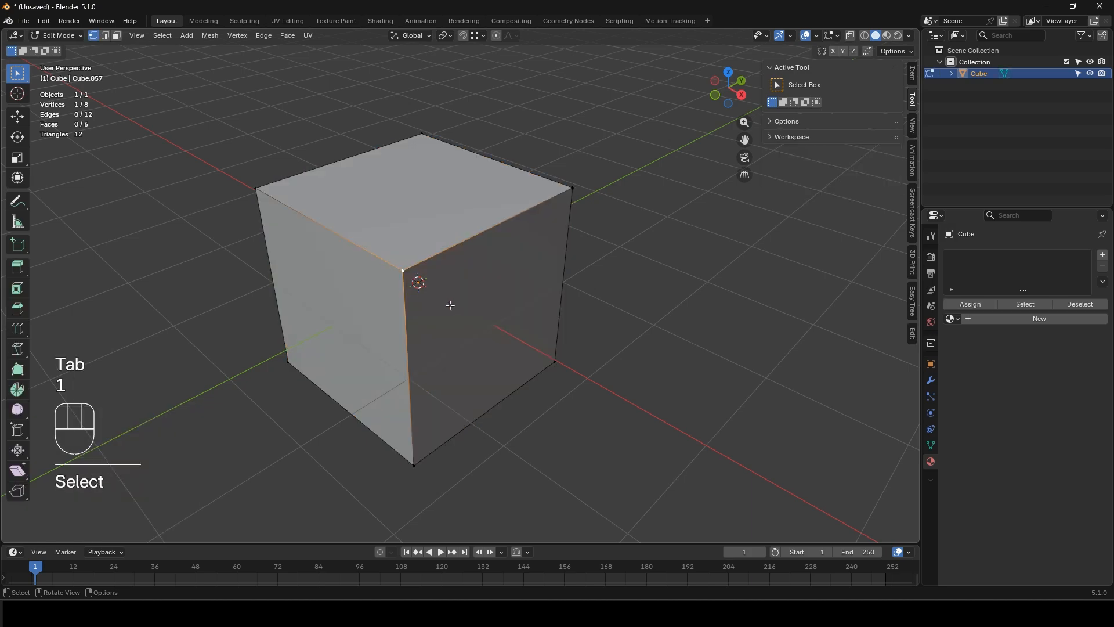
key(ctrl+shift+b)
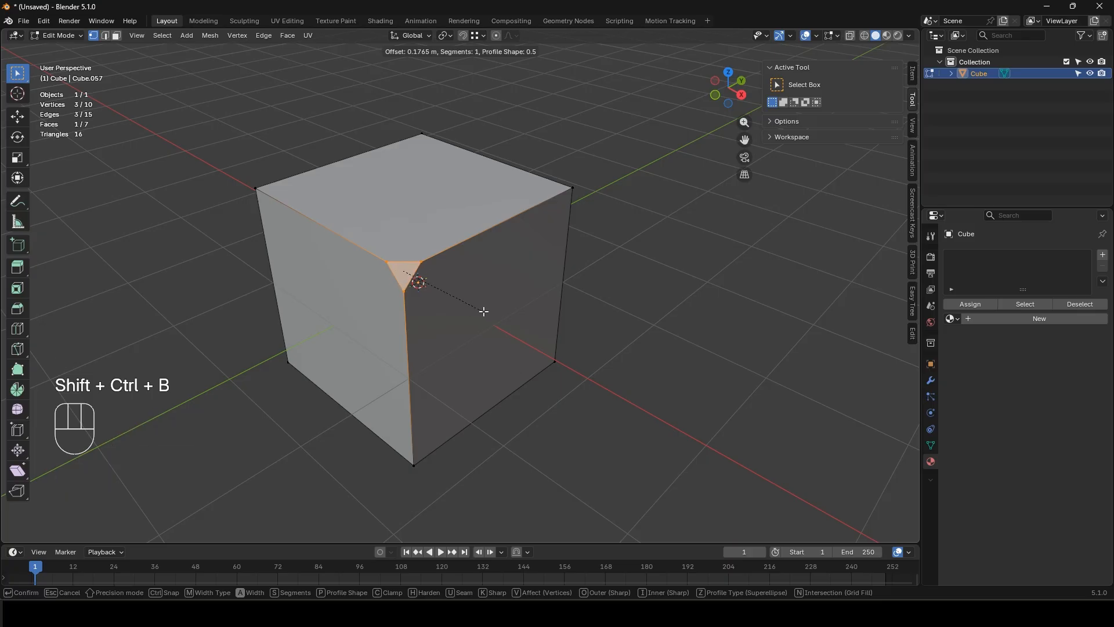
scroll(593, 329, up, 4)
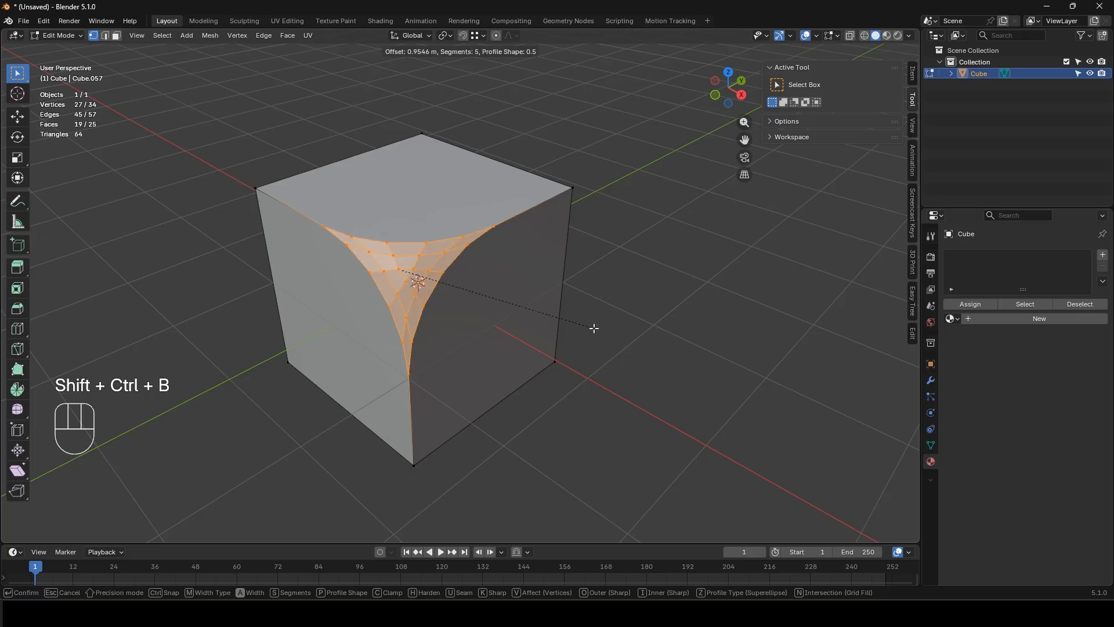
click(653, 346)
middle_drag(642, 346, 520, 318)
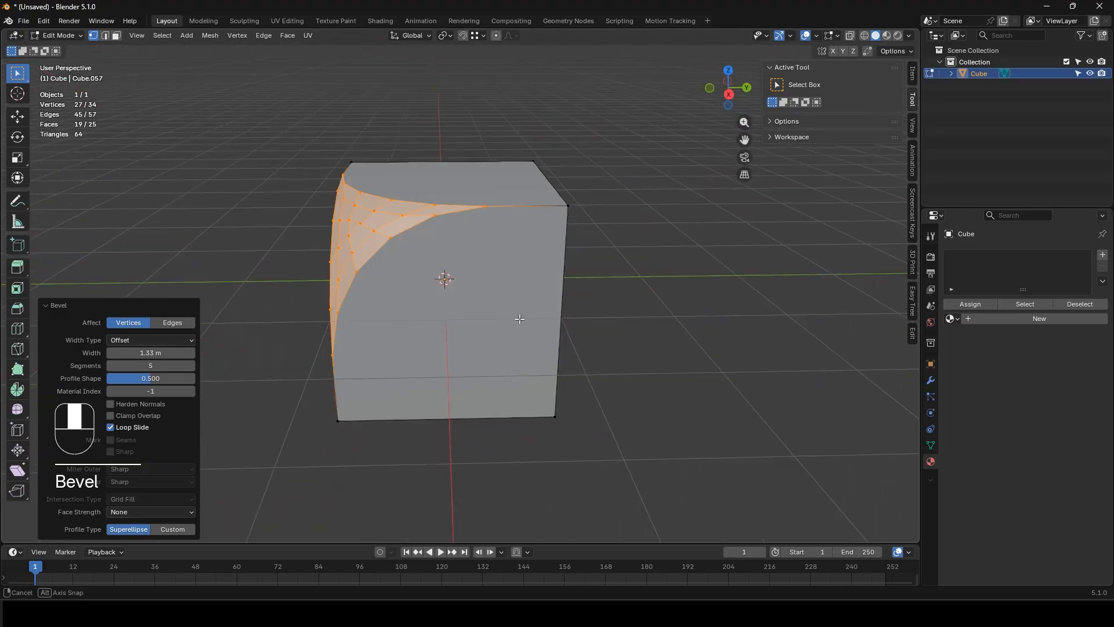
Step: Delete the cube in Object Mode and add a plane mesh in its place
key(Tab)
key(x)
click(424, 296)
key(shift+a)
mouse_move(422, 296)
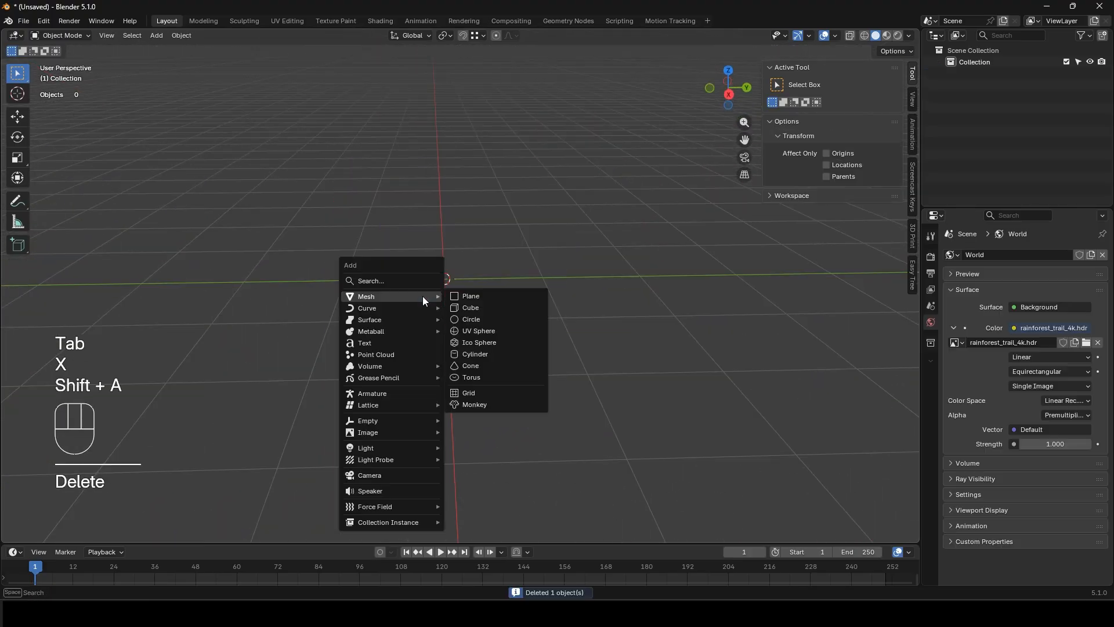
click(477, 295)
middle_drag(478, 297, 476, 340)
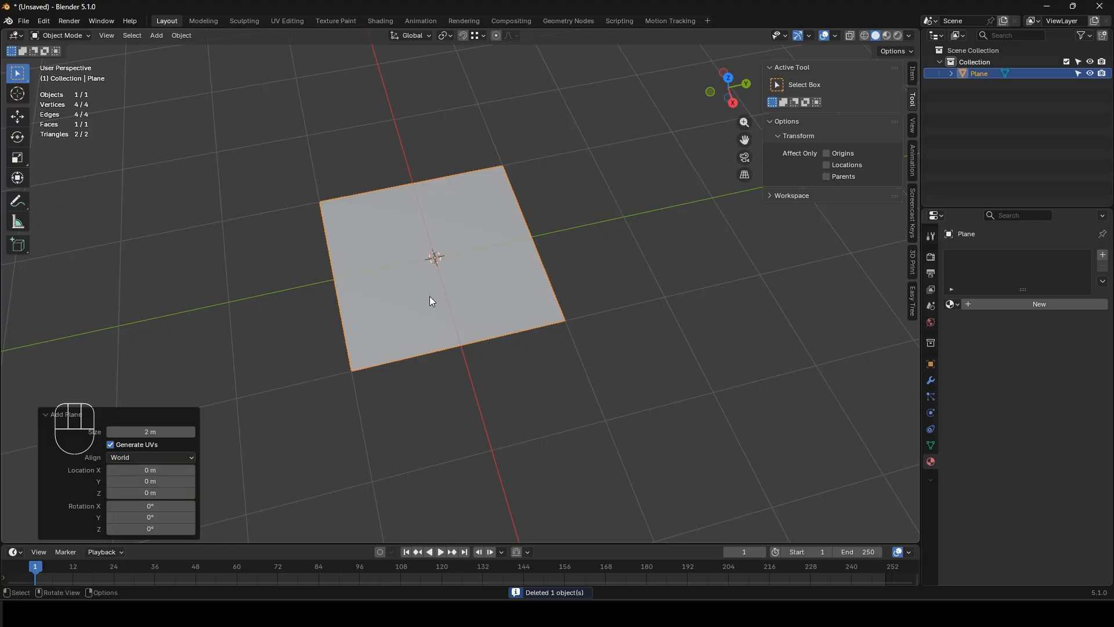
Step: In Edit Mode, add two centred loop cuts that cross in the middle of the plane
key(Tab)
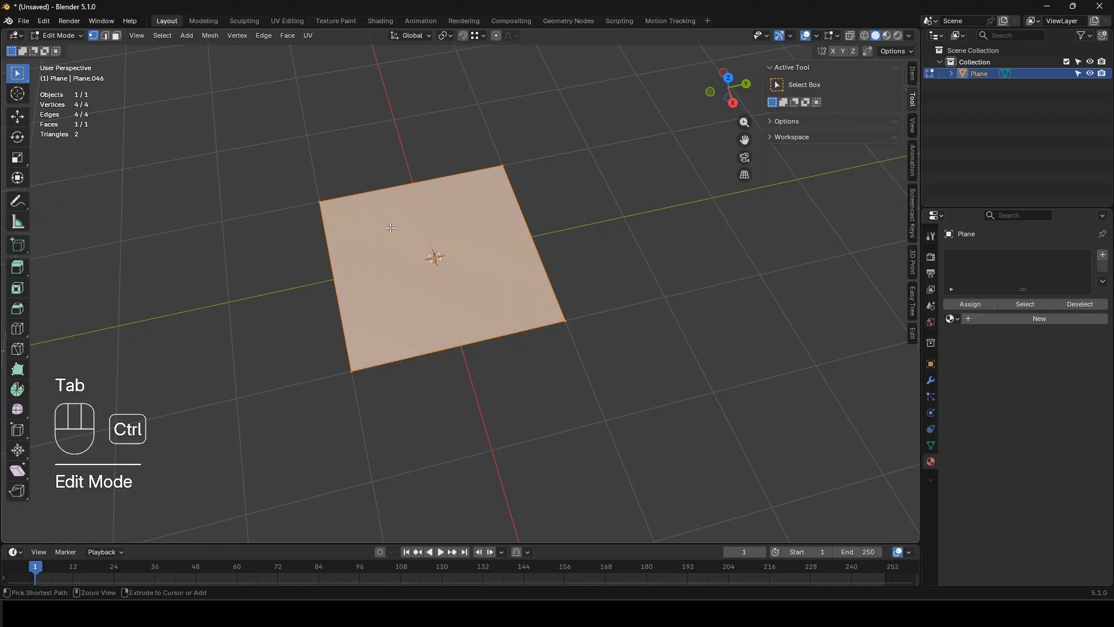
key(ctrl+r)
click(435, 248)
right_click(435, 248)
key(ctrl+r)
click(438, 258)
right_click(438, 258)
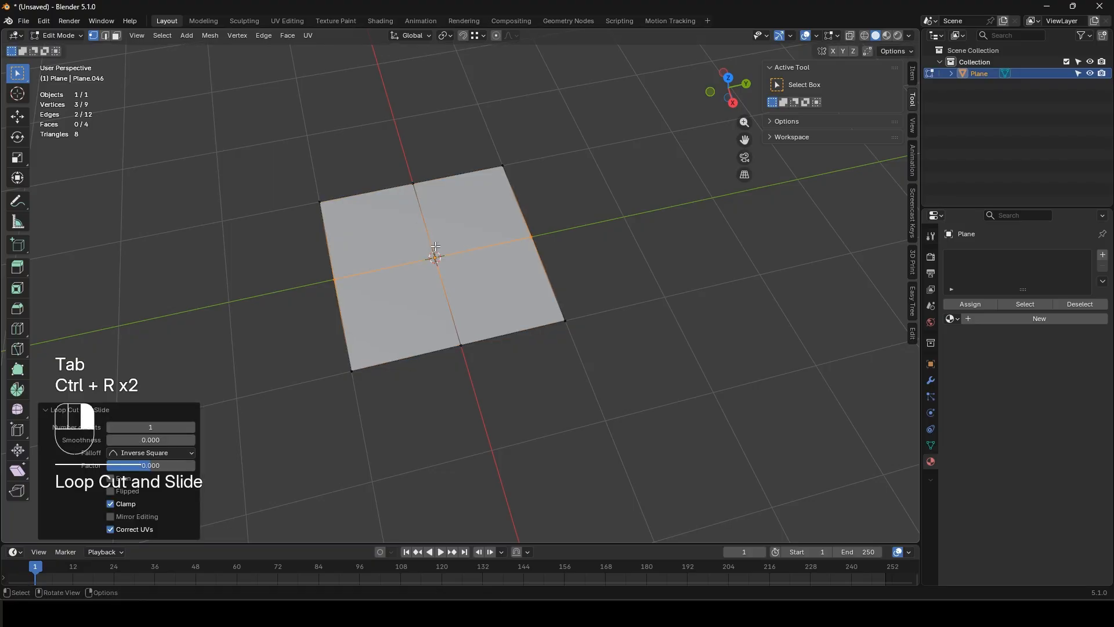
Step: Try a single-segment vertex bevel on the plane's centre vertex, and undo it
key(1)
click(434, 257)
scroll(440, 272, up, 3)
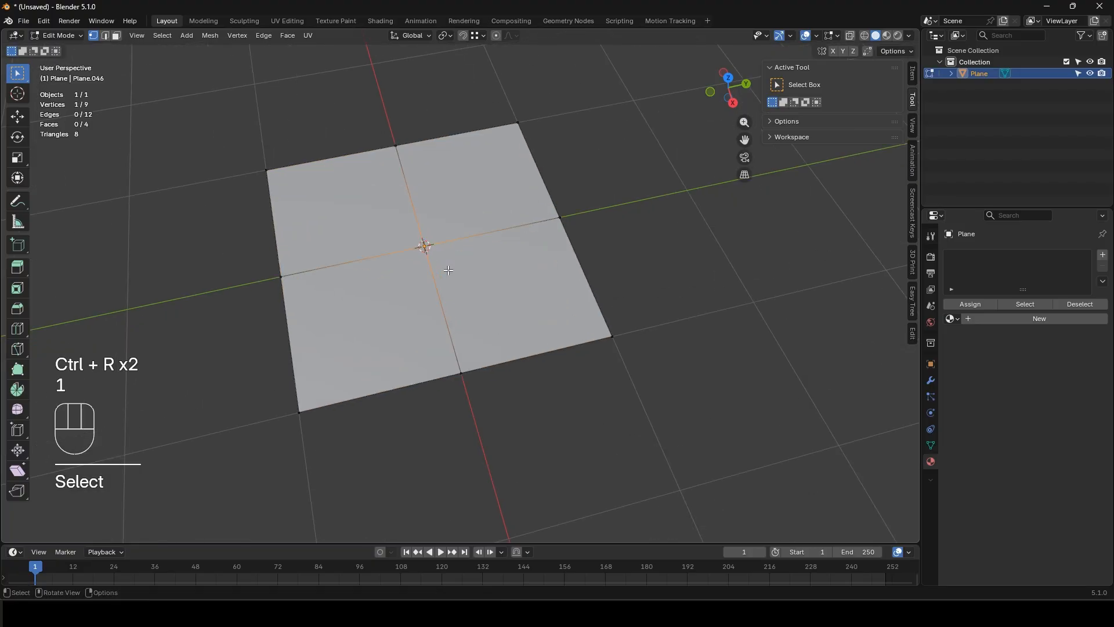
key(ctrl+shift+b)
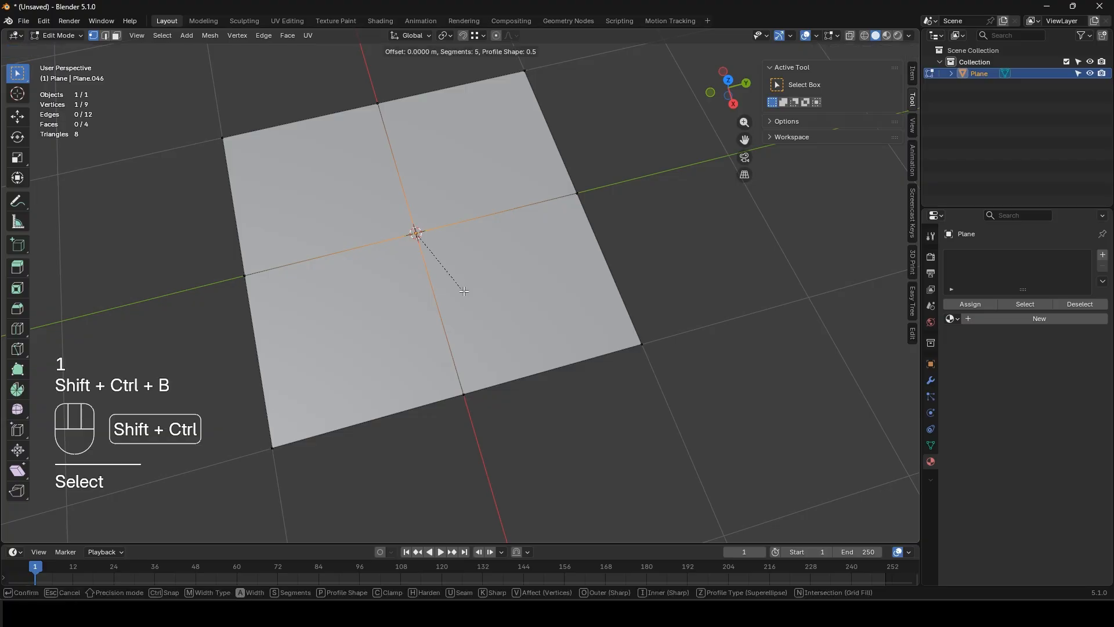
scroll(560, 326, down, 4)
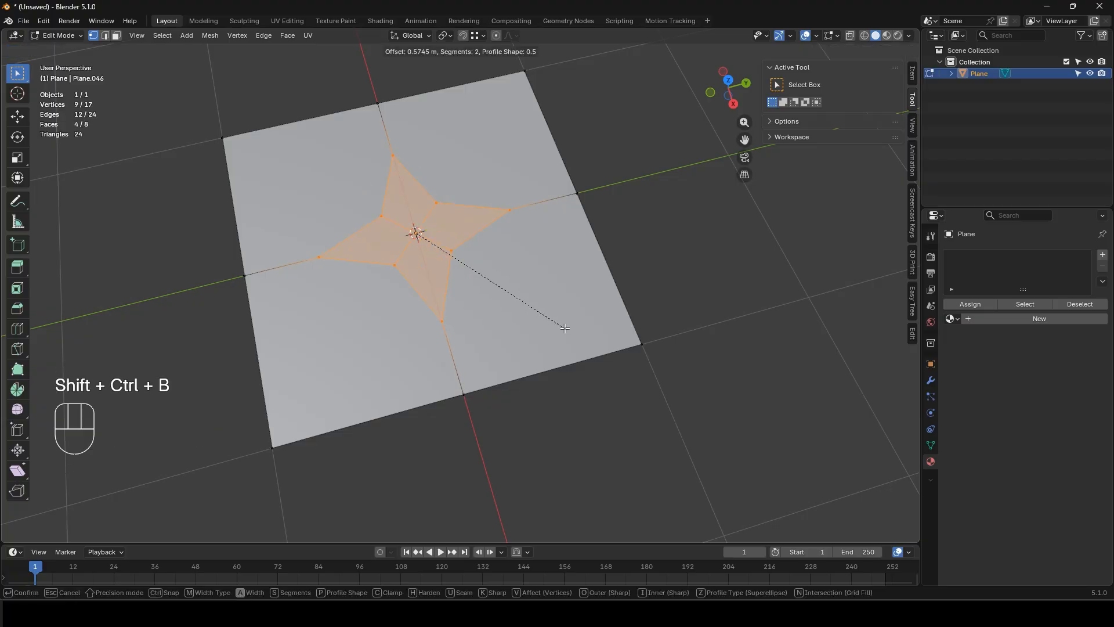
scroll(562, 326, down, 1)
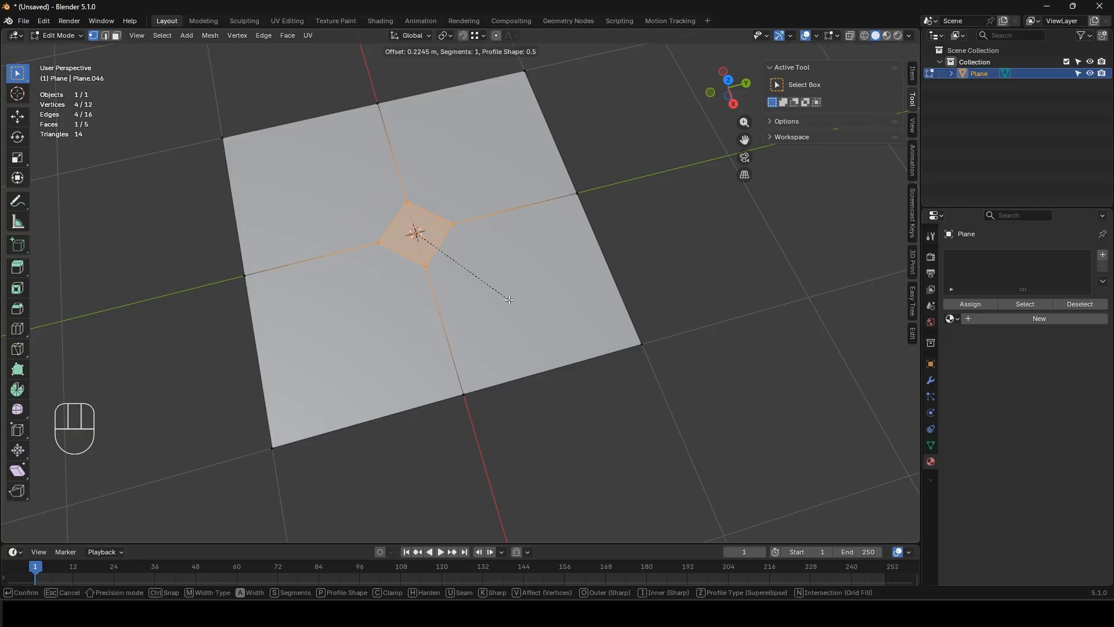
click(529, 309)
key(ctrl+z)
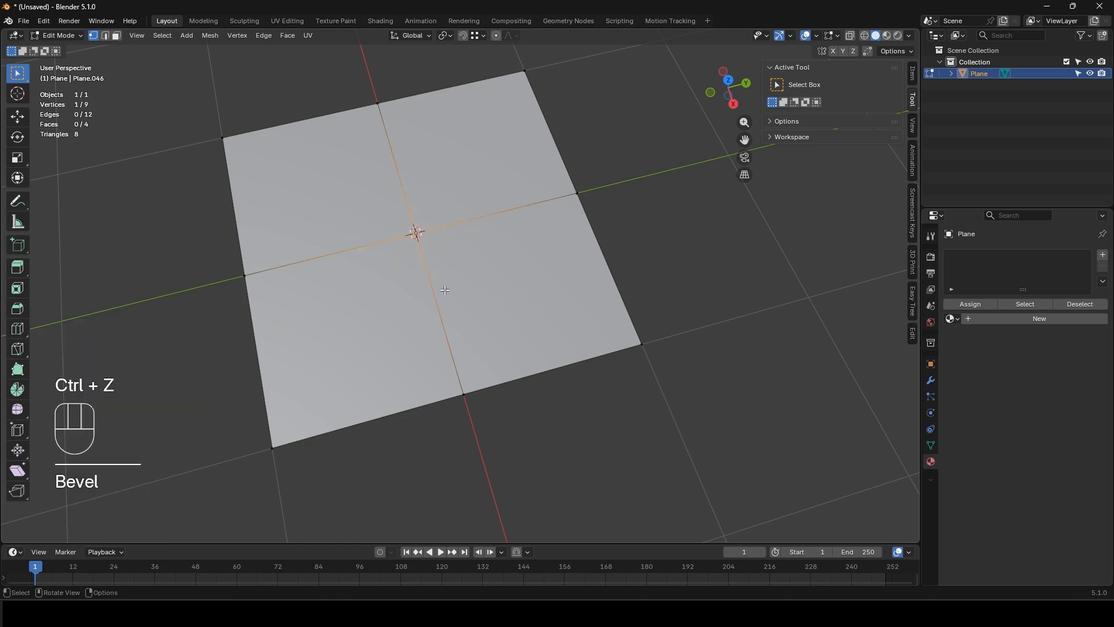
Step: Cut both diagonals across the plane from corner to opposite corner with the Knife tool
key(k)
click(222, 138)
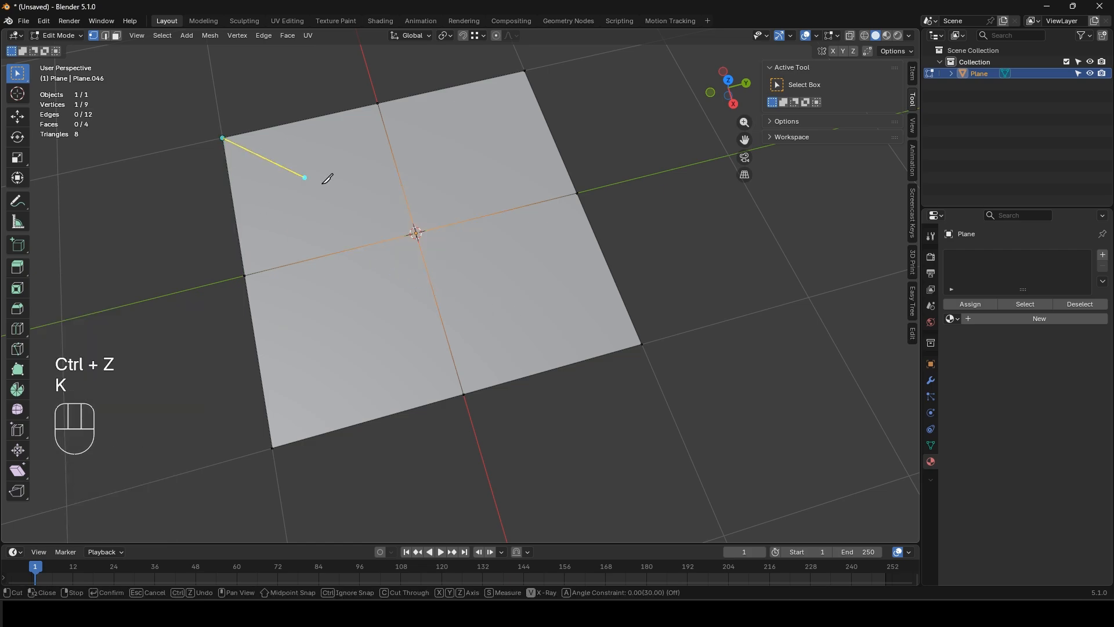
click(641, 343)
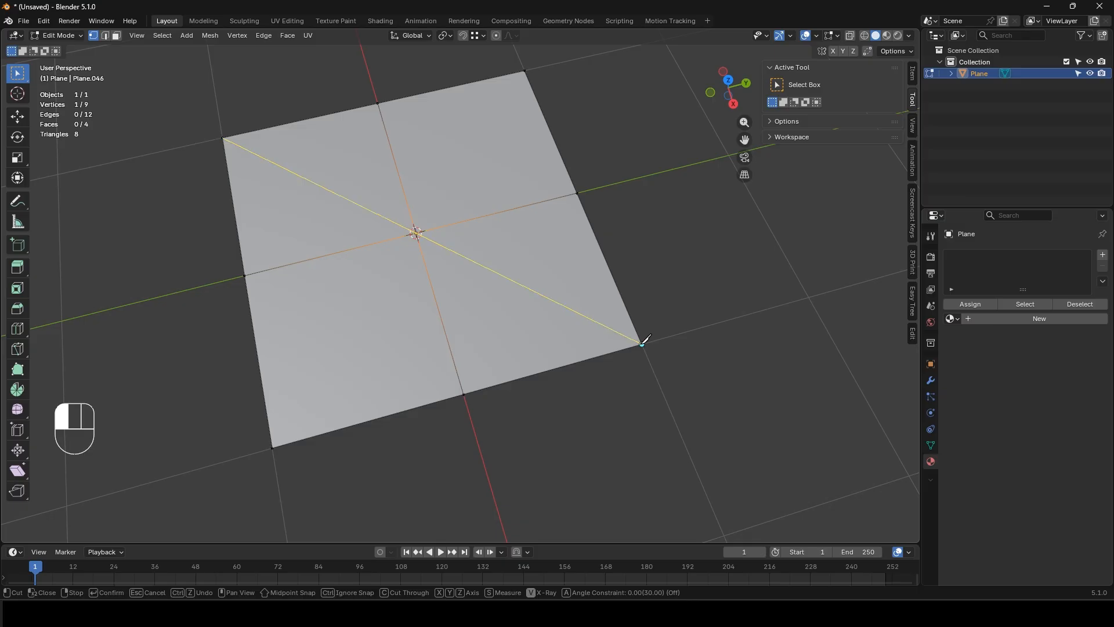
key(Return)
key(k)
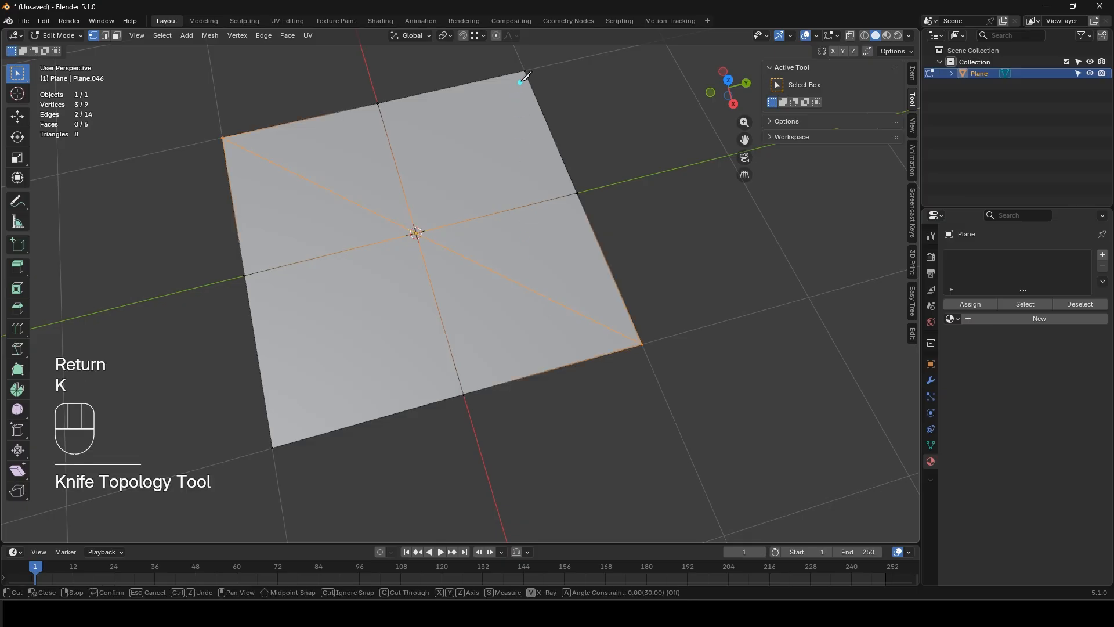
click(526, 70)
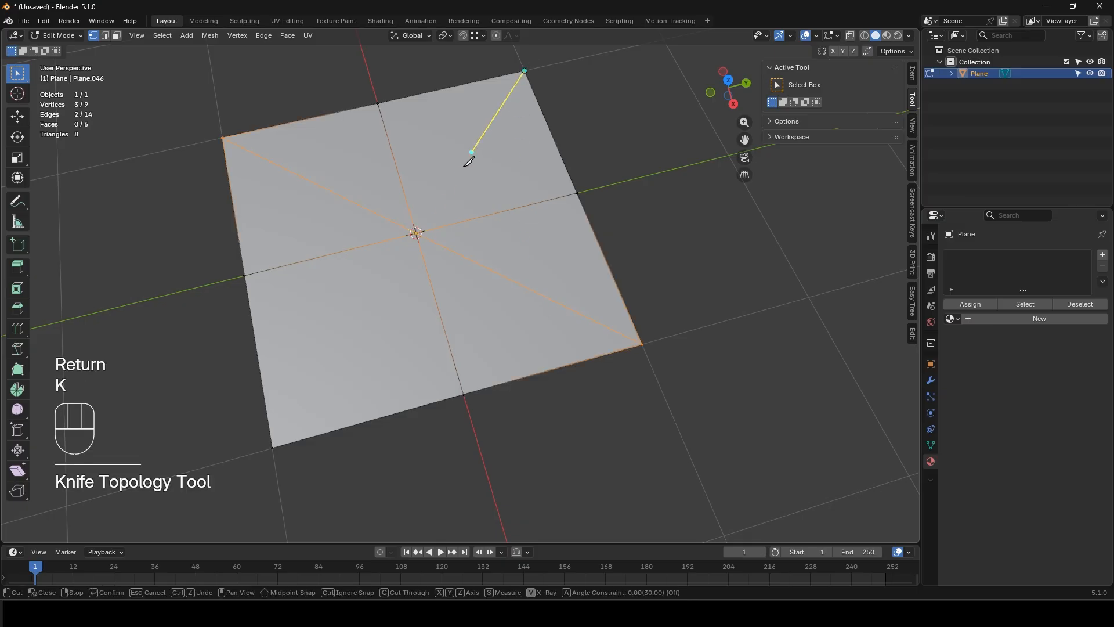
click(273, 447)
key(Return)
Step: Bevel the plane's centre vertex with one segment to form an octagonal face
key(1)
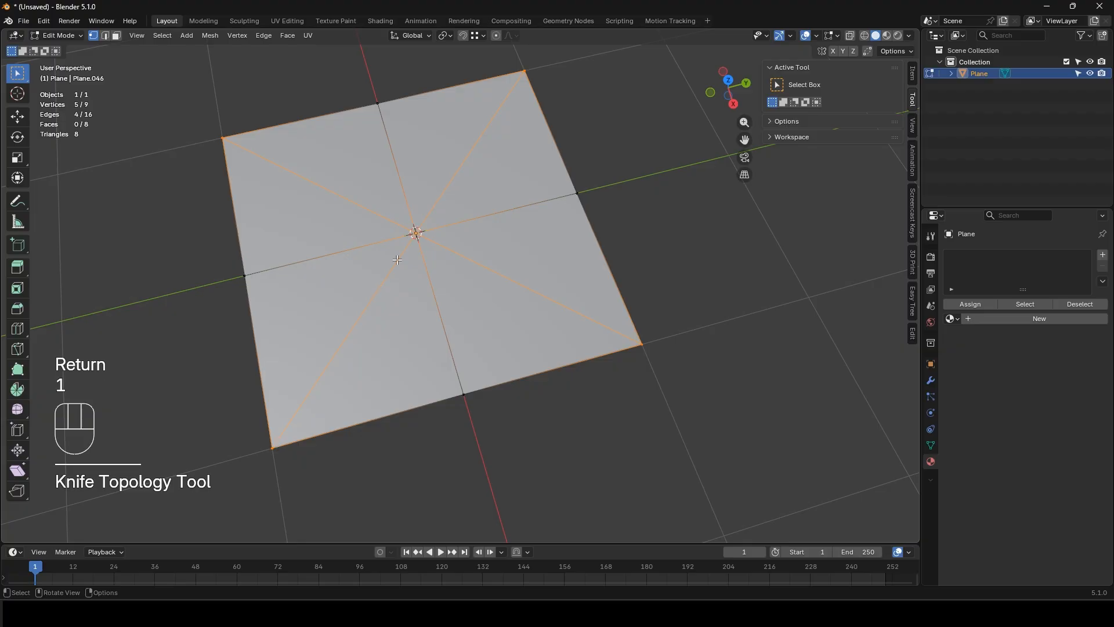
click(417, 232)
key(shift+ctrl+b)
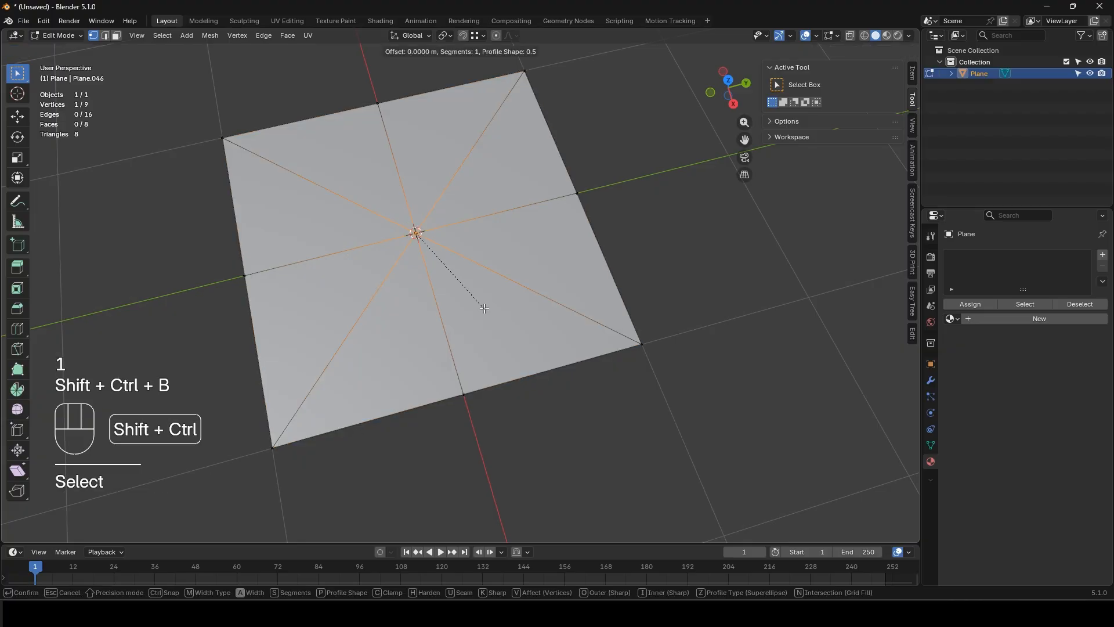
click(561, 341)
Step: Extrude the octagonal face upward into a column and return to Object Mode
middle_drag(560, 341, 471, 288)
key(e)
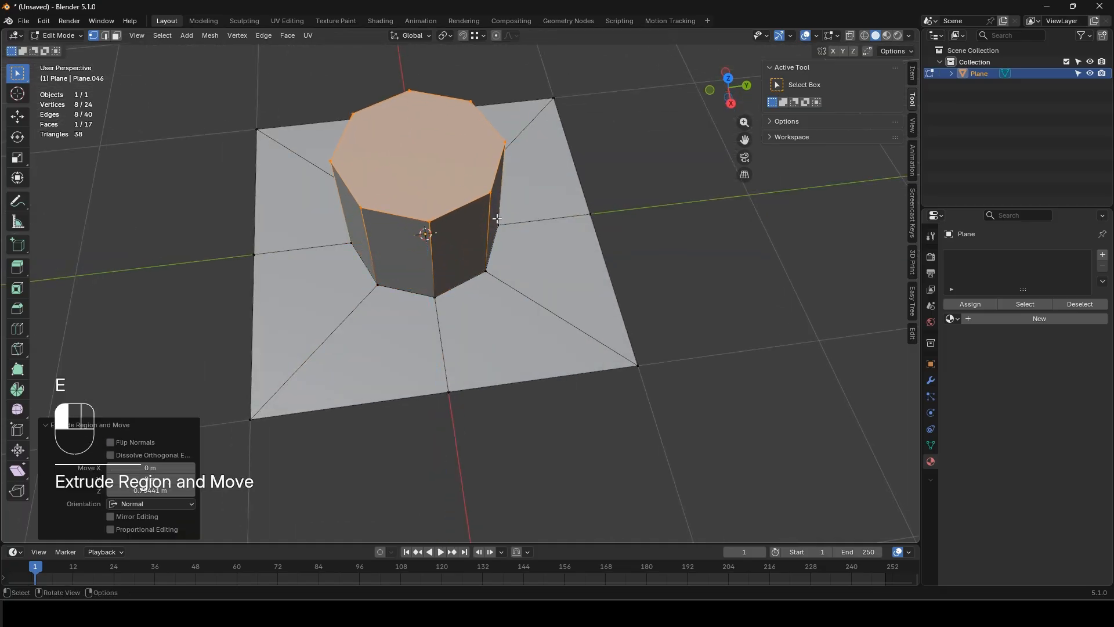
click(496, 274)
key(Tab)
scroll(496, 275, down, 3)
key(alt)
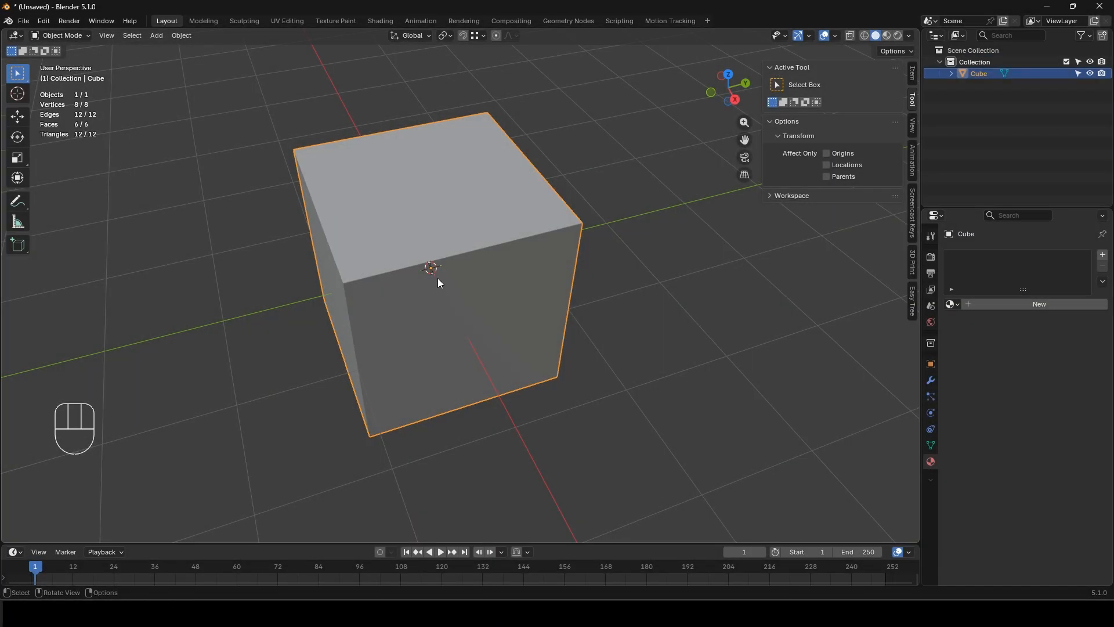
Step: In Edit Mode, subdivide all faces of the cube with one cut
key(Tab)
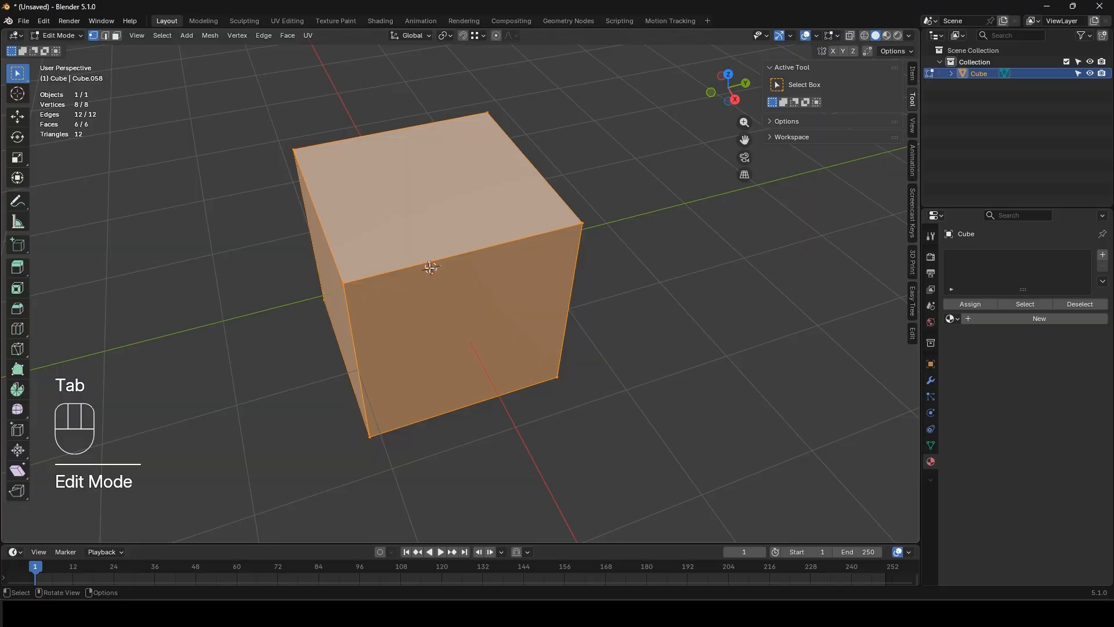
right_click(418, 262)
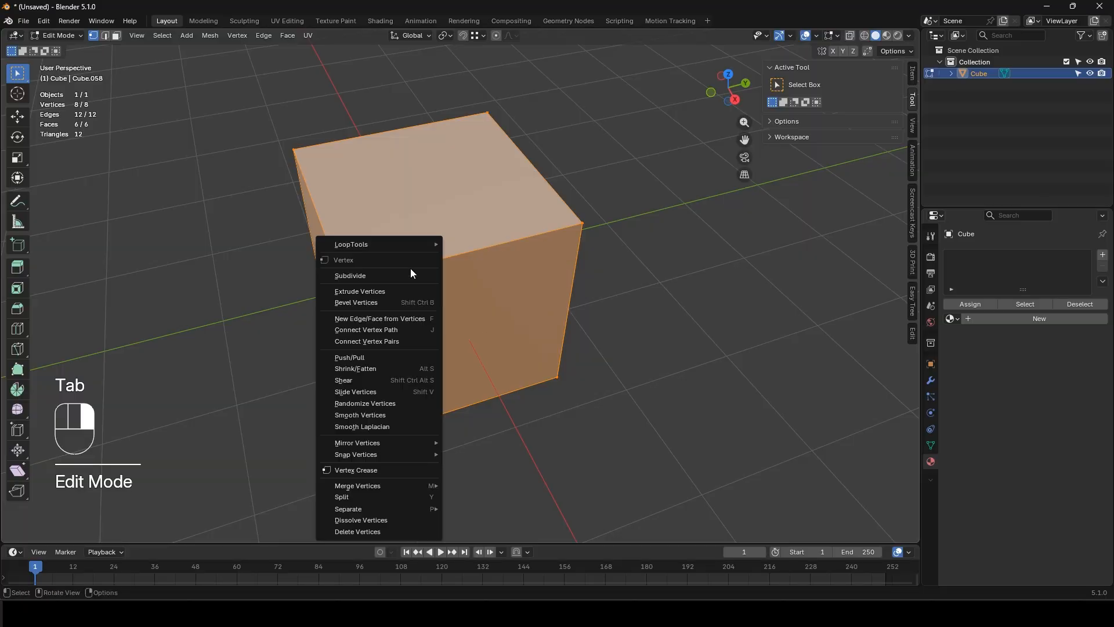
click(365, 276)
middle_drag(365, 280, 300, 229)
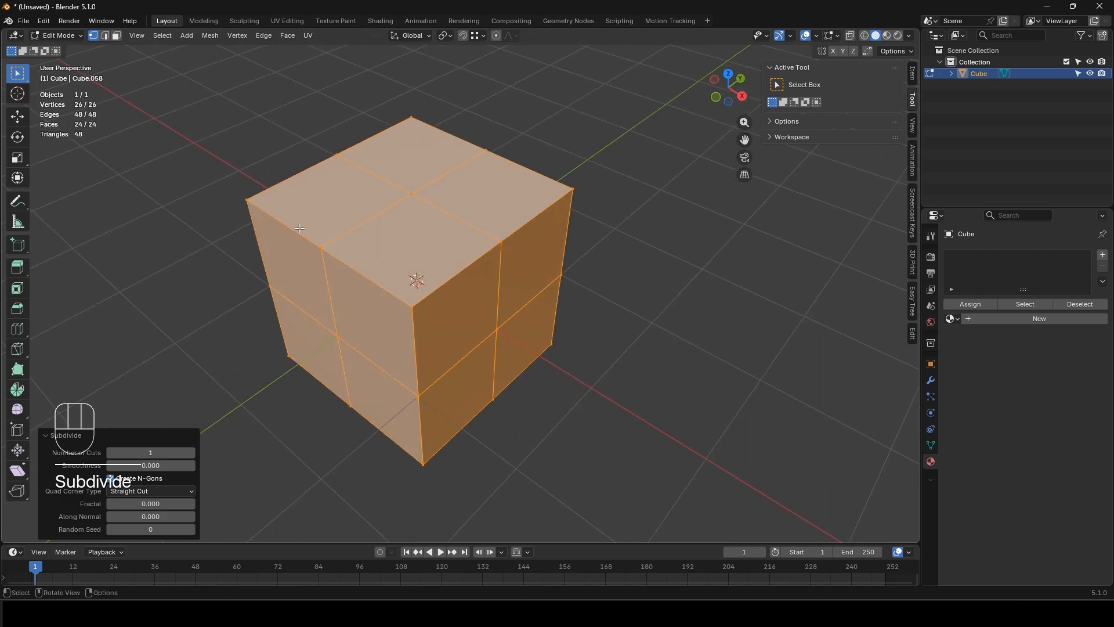
Step: Raise the cube subdivision's number of cuts one at a time to at least 5
middle_drag(411, 317, 377, 290)
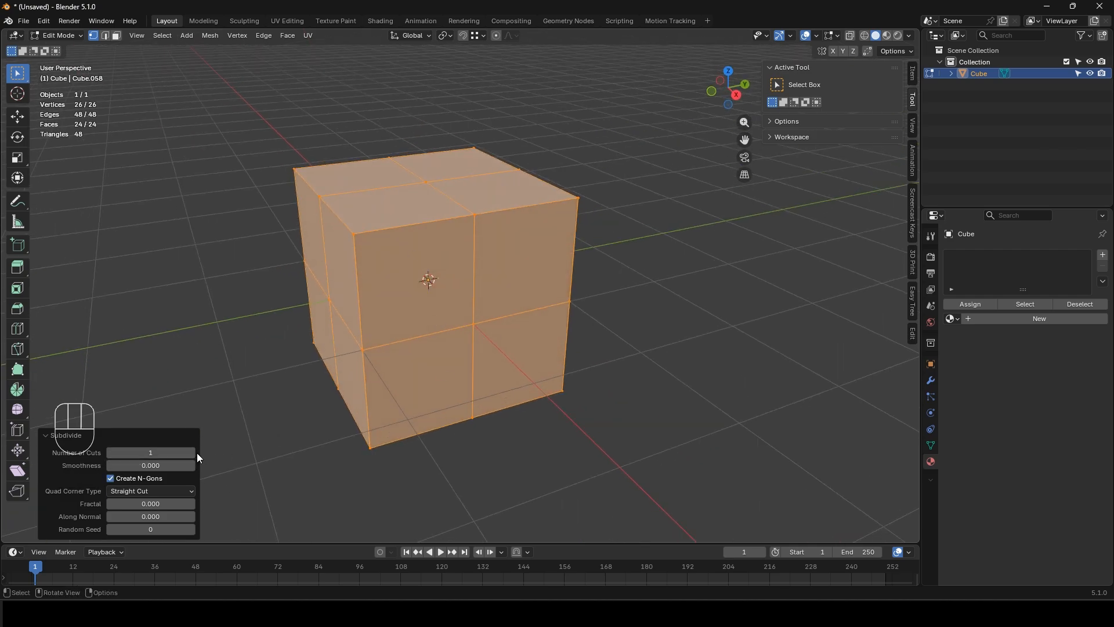
drag(196, 453, 193, 453)
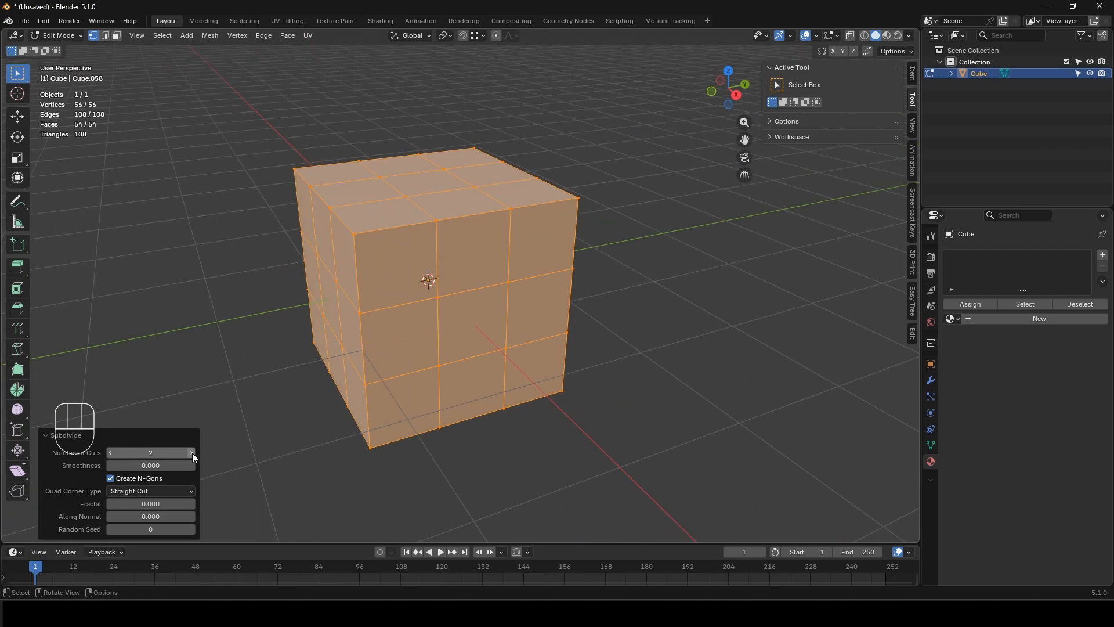
click(192, 452)
click(192, 453)
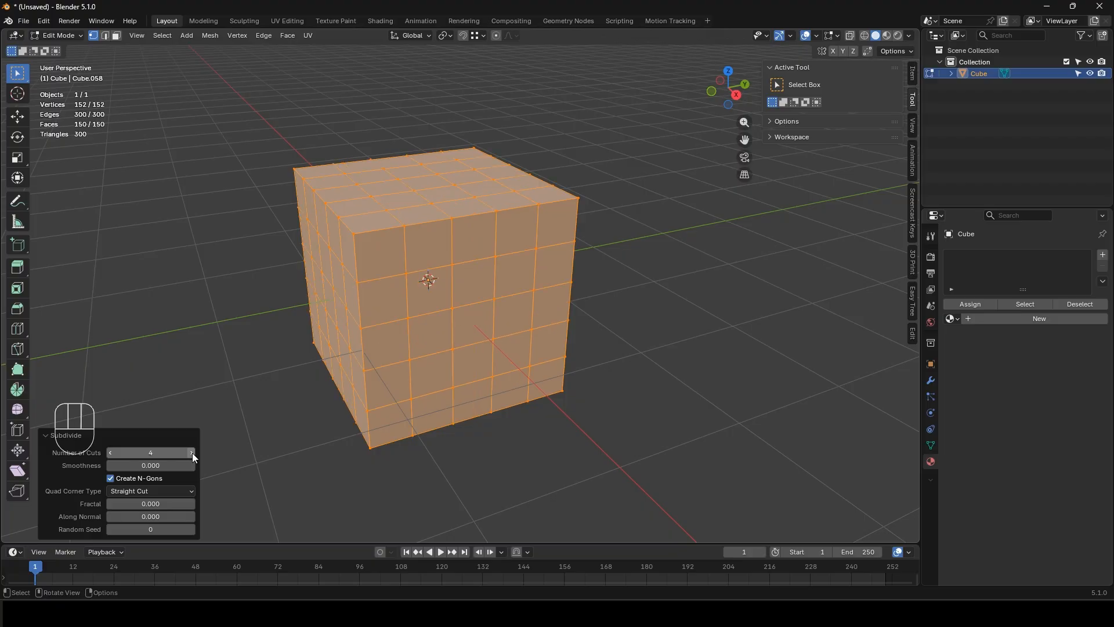
click(192, 452)
click(192, 453)
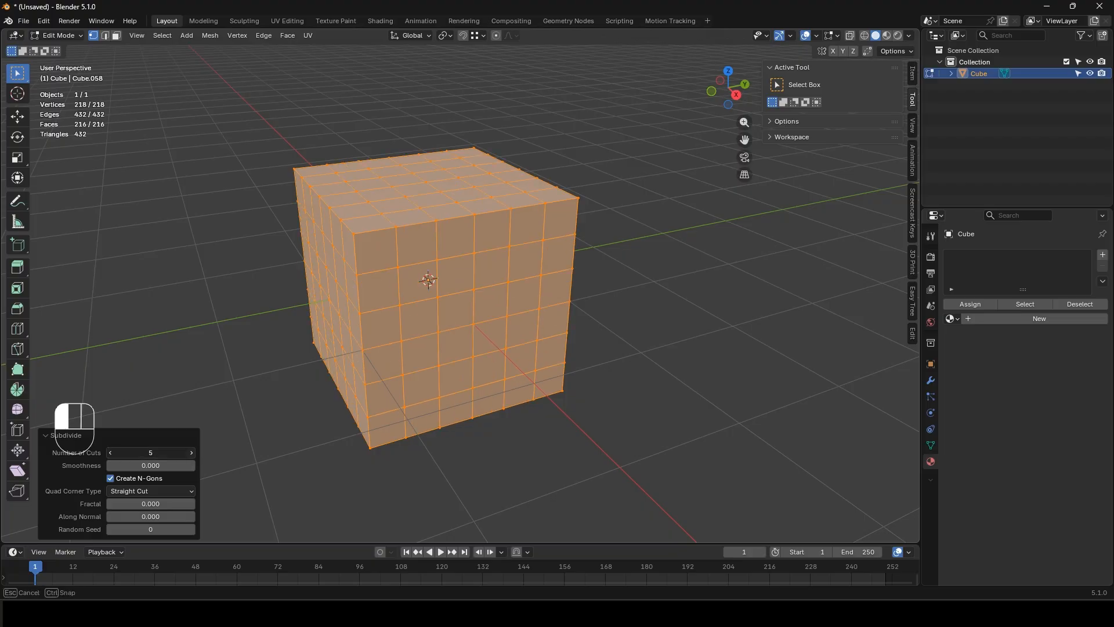
click(192, 452)
click(192, 453)
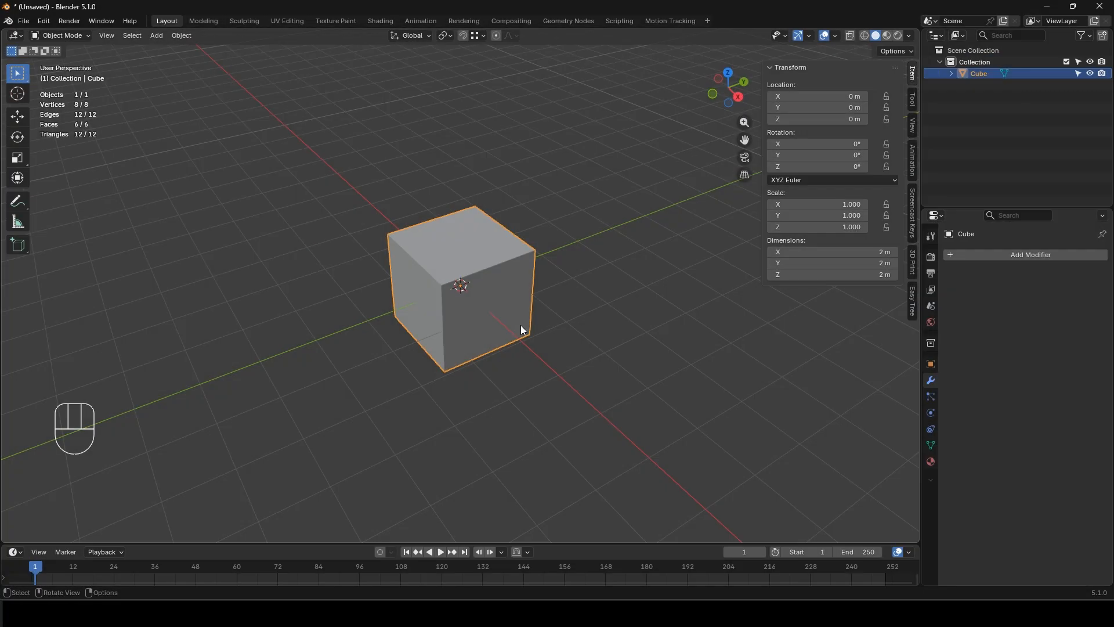
Step: Delete the cube and add a mesh plane in its place
key(x)
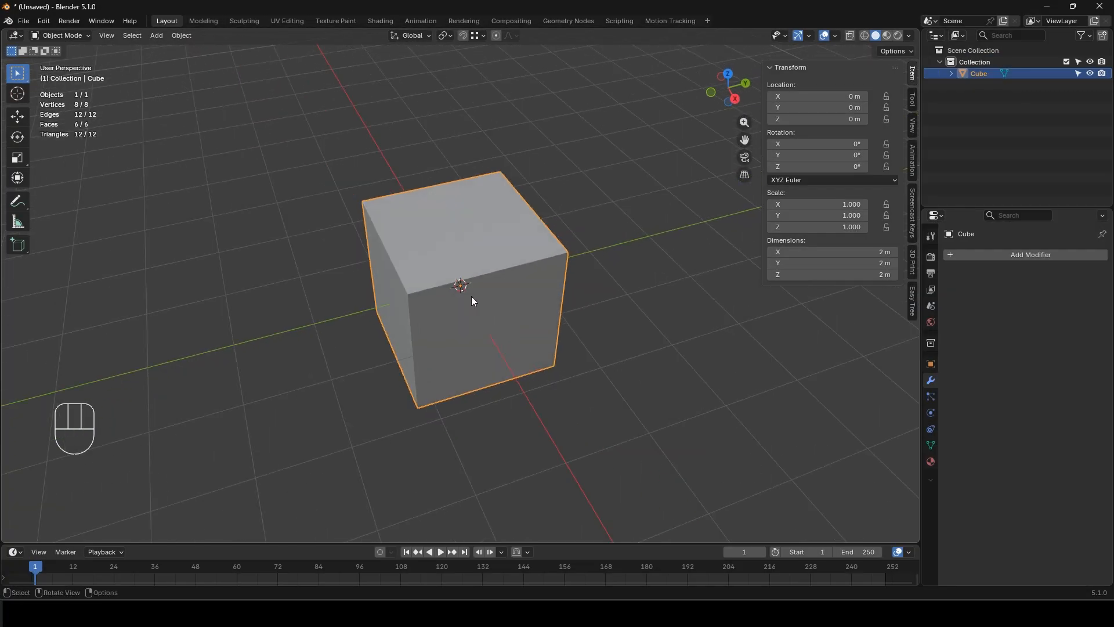
click(471, 296)
key(shift+a)
mouse_move(471, 296)
click(531, 294)
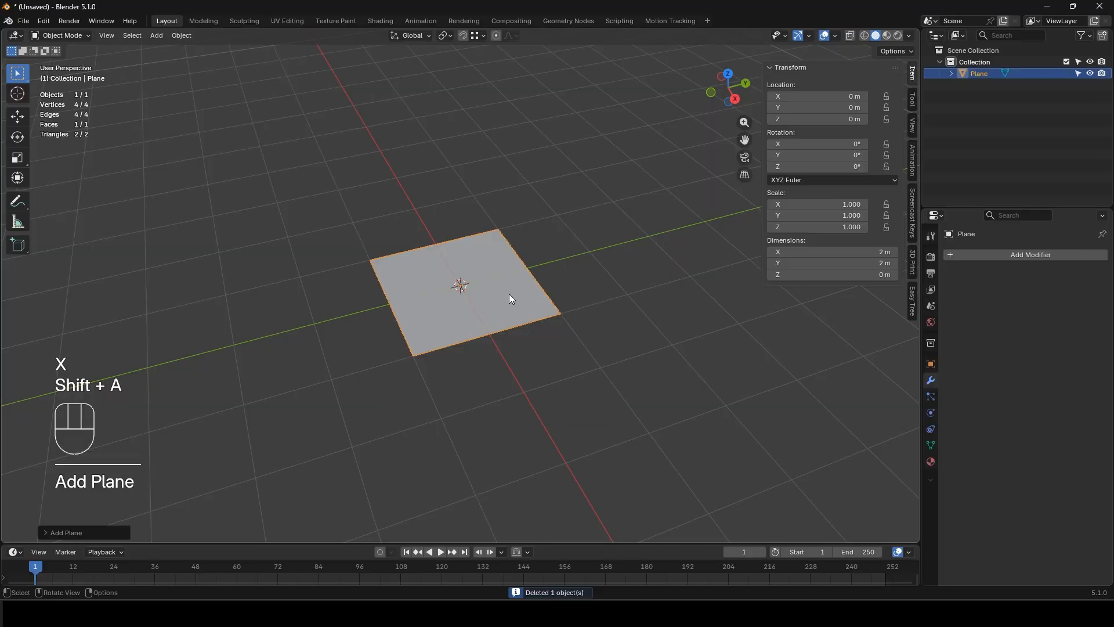
Step: Add two centred, perpendicular loop cuts in Edit Mode to divide the plane into four equal faces
key(Tab)
key(ctrl+r)
click(444, 244)
right_click(471, 277)
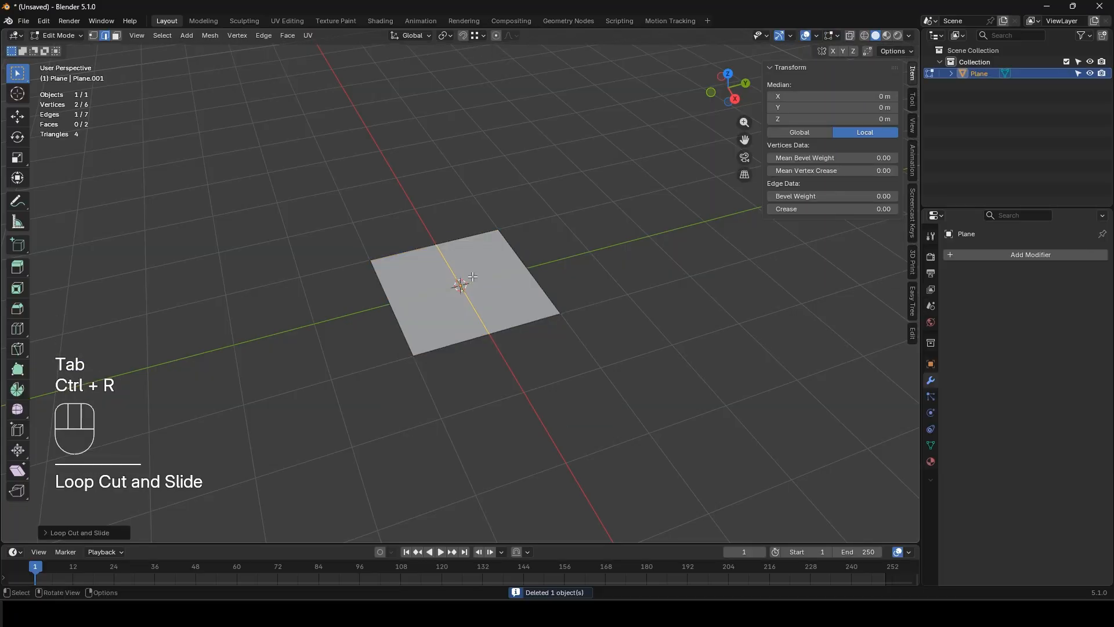
key(ctrl+r)
click(469, 280)
right_click(468, 280)
scroll(461, 291, up, 3)
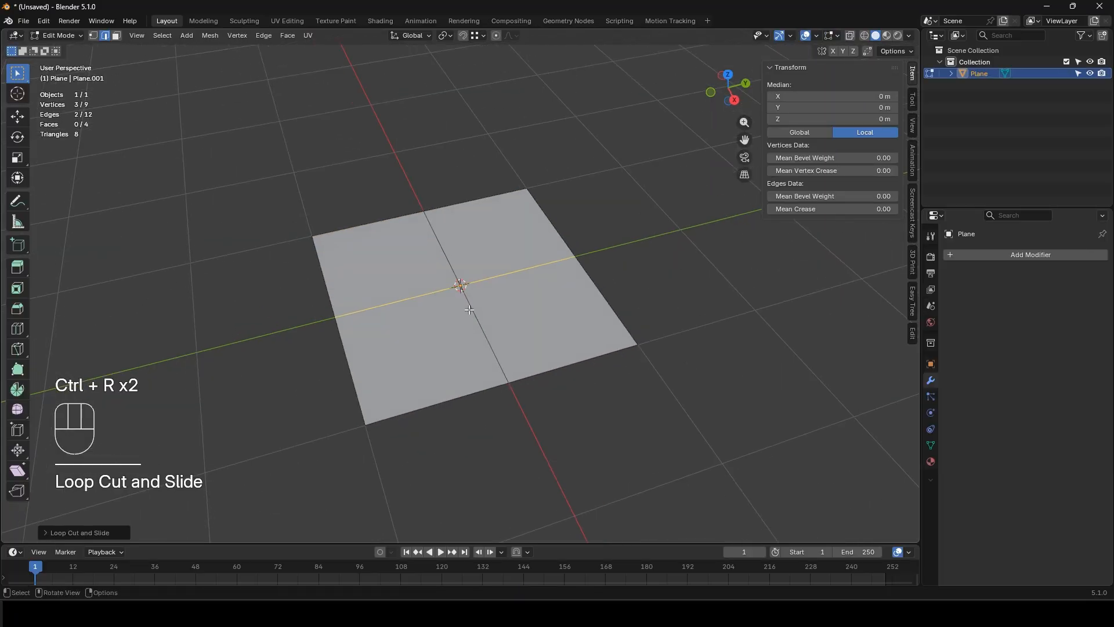
Step: Return to Object Mode and add a Subdivision Surface modifier to the plane
key(Tab)
click(994, 253)
mouse_move(977, 256)
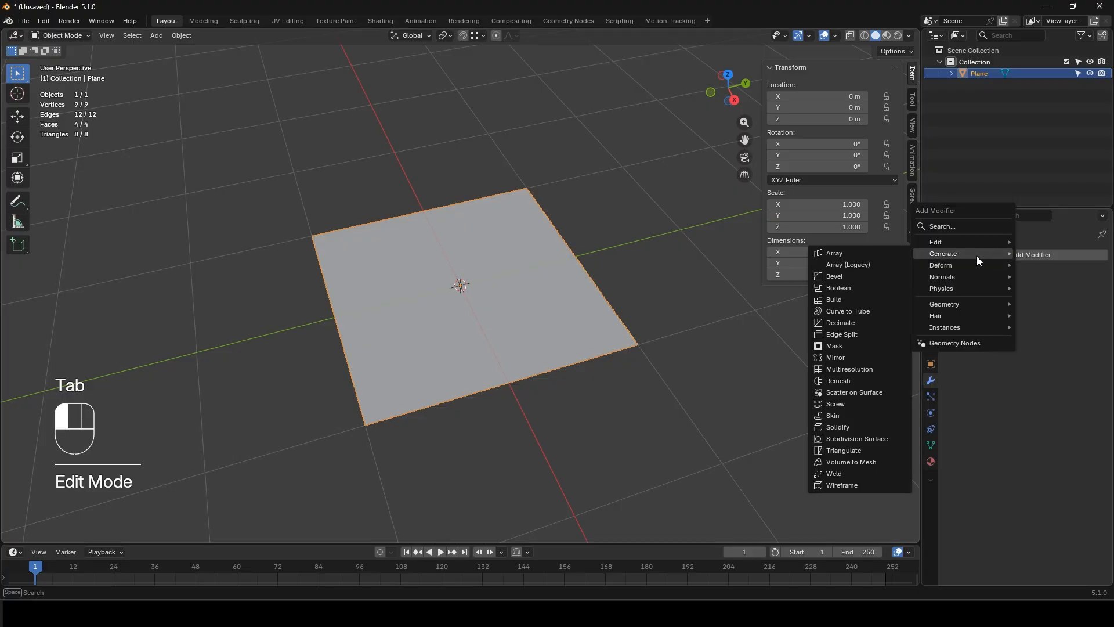
click(858, 439)
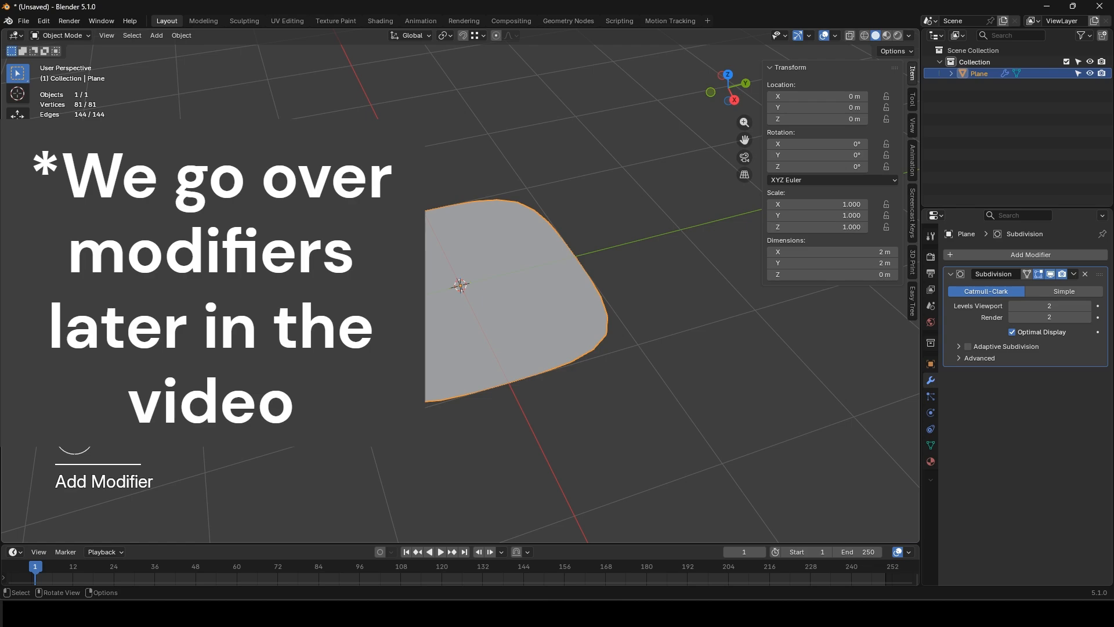
Step: Bevel the plane's centre vertex in Edit Mode with a vertex bevel offset of about 0.43 m
click(456, 301)
key(Tab)
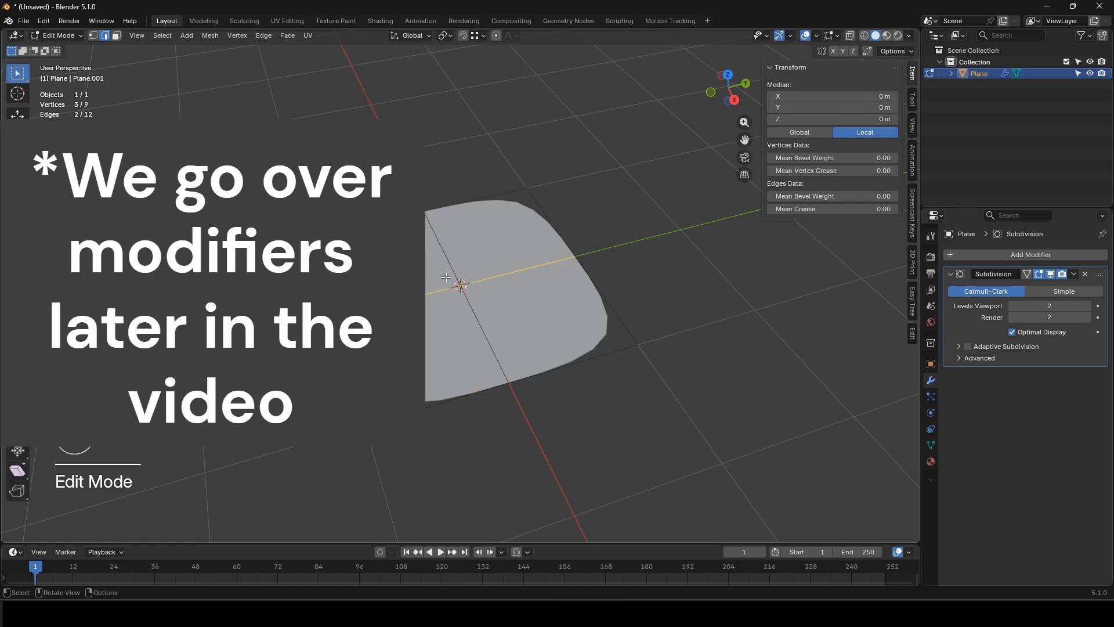
key(1)
click(460, 287)
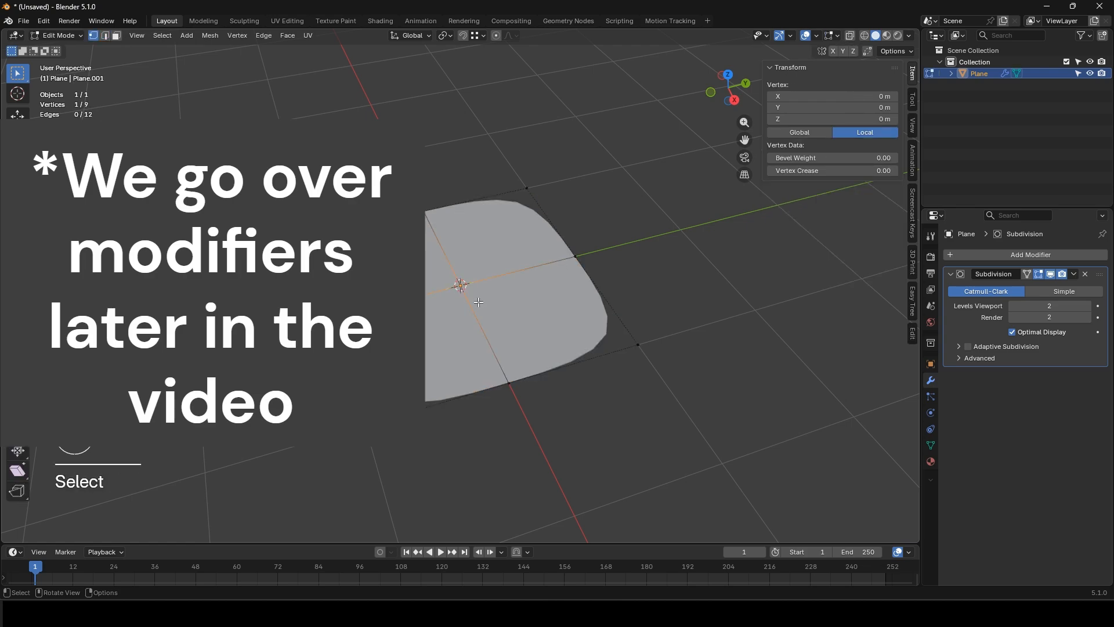
key(shift+ctrl+b)
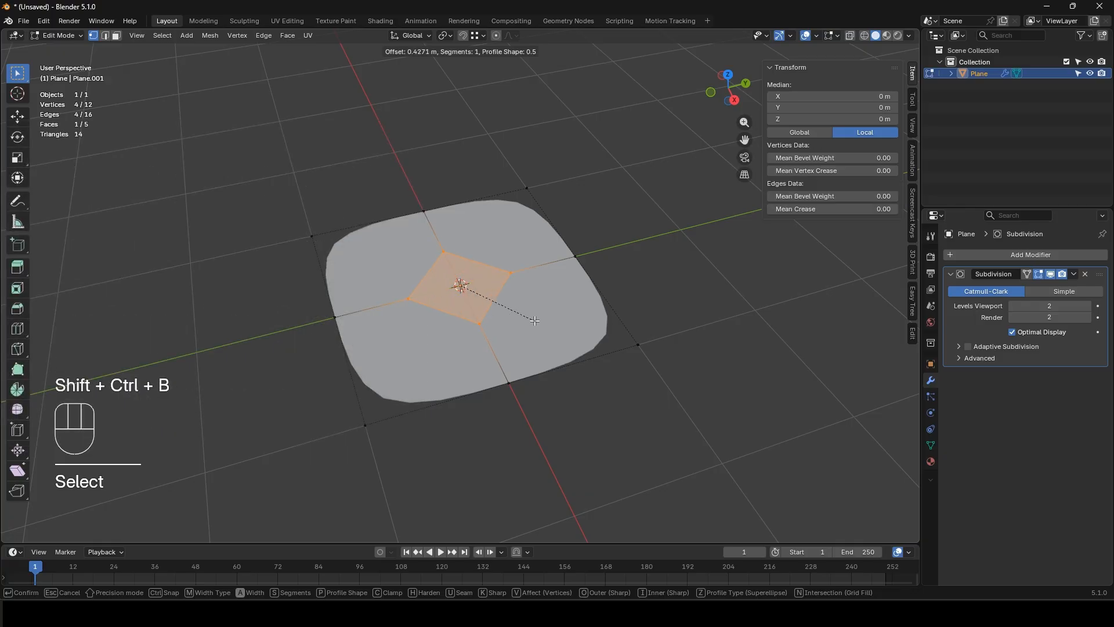
click(534, 320)
Step: Delete the central diamond face to open a round hole and inspect the plane in Object Mode
key(x)
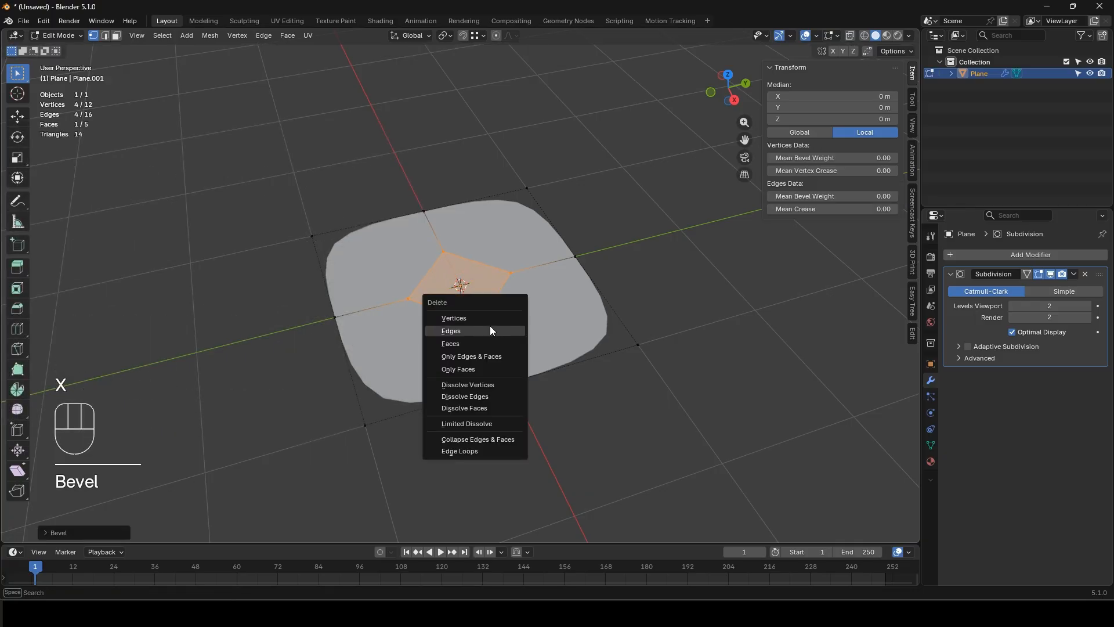
click(465, 341)
key(Tab)
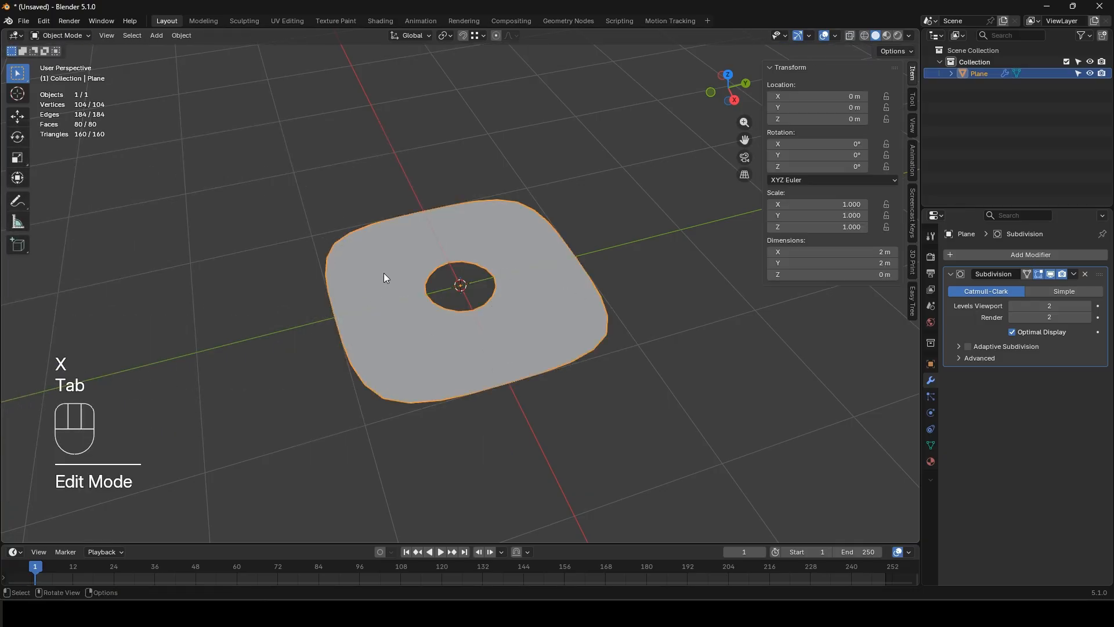
middle_drag(384, 273, 408, 273)
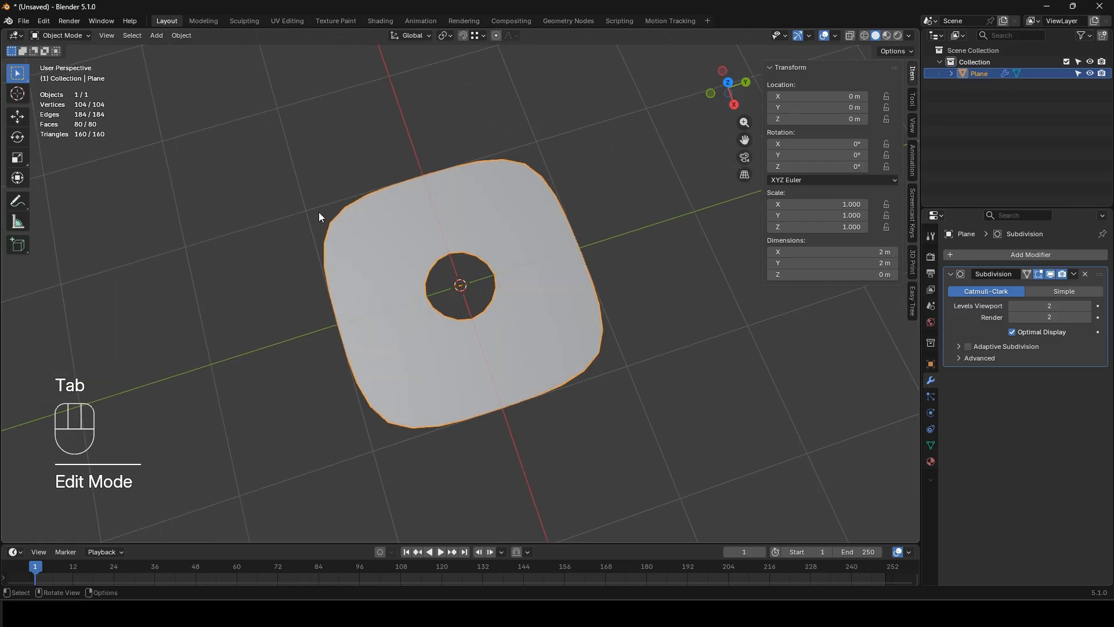
middle_drag(331, 259, 364, 226)
Step: Set the mean vertex crease to 1.00 for the eight vertices on the plane's outer boundary
key(Tab)
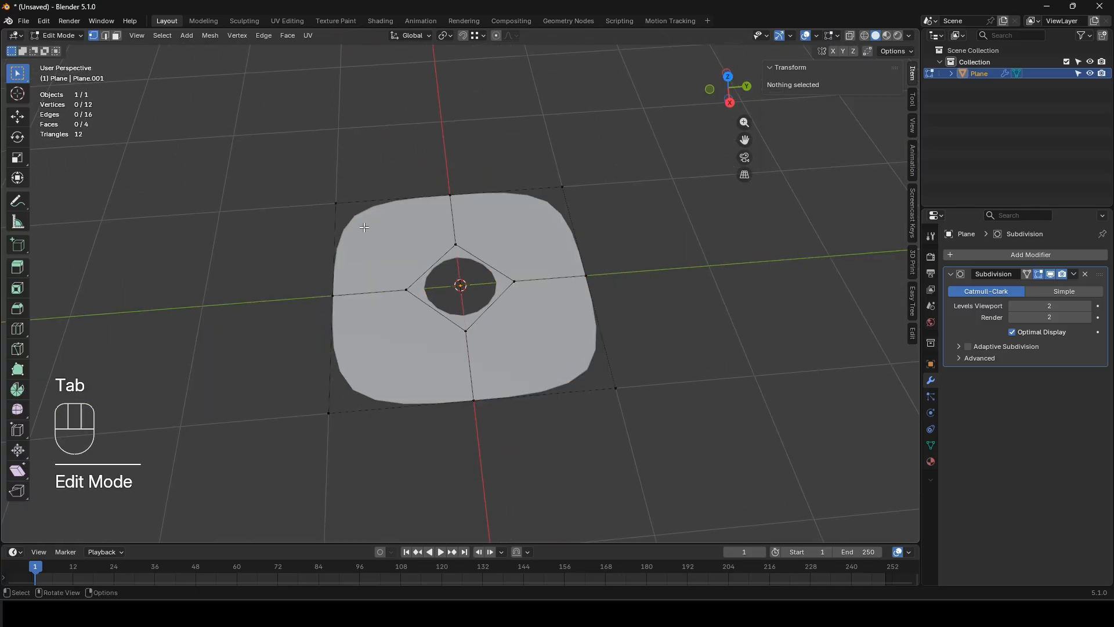
key(1)
click(336, 203)
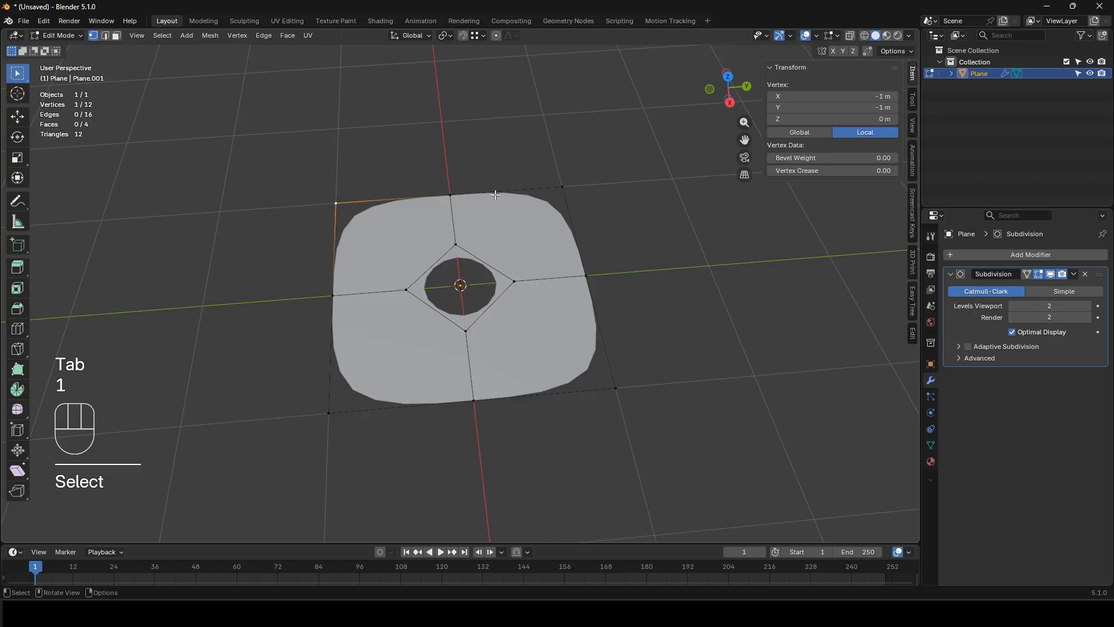
shift+click(562, 186)
shift+click(623, 400)
shift+click(329, 406)
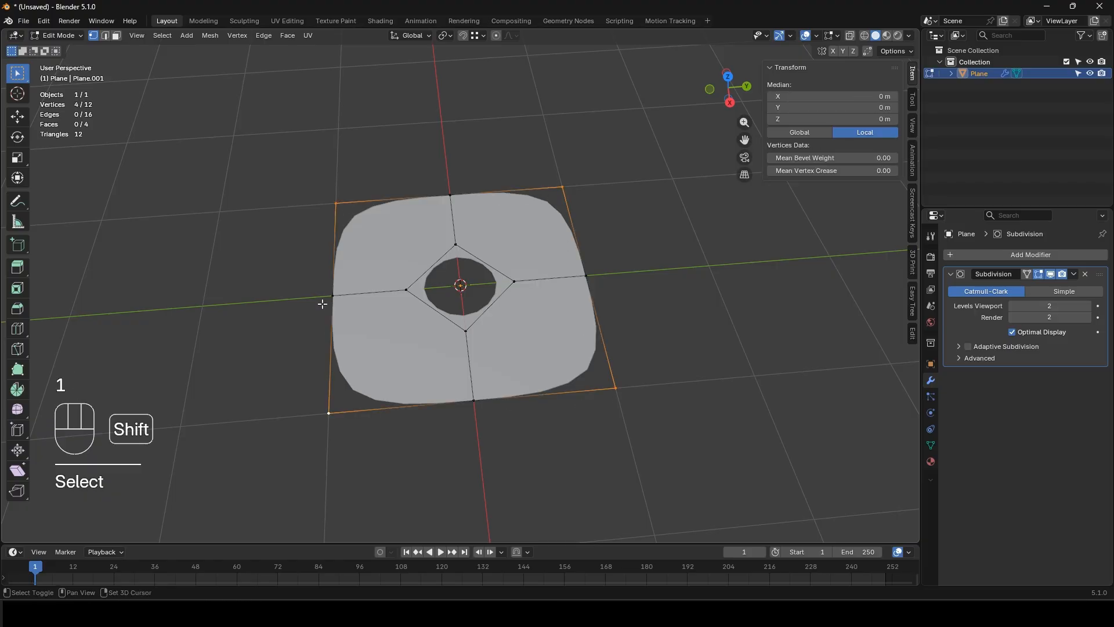
shift+click(323, 301)
shift+click(594, 271)
shift+click(473, 400)
shift+click(450, 194)
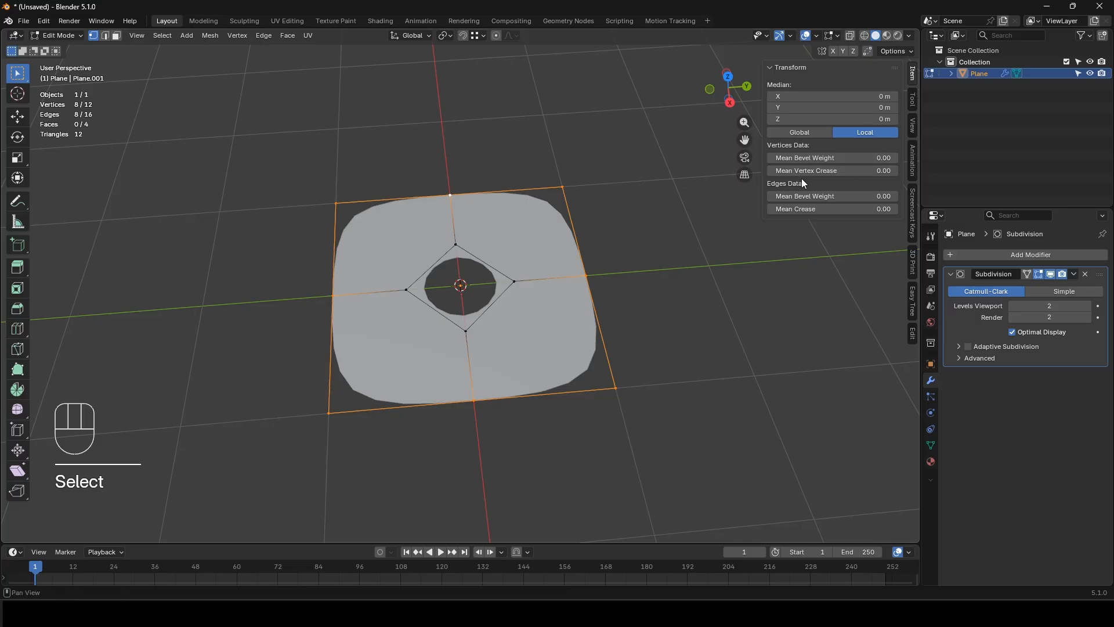
mouse_move(814, 171)
mouse_down()
mouse_move(870, 172)
mouse_move(810, 171)
mouse_up()
click(352, 176)
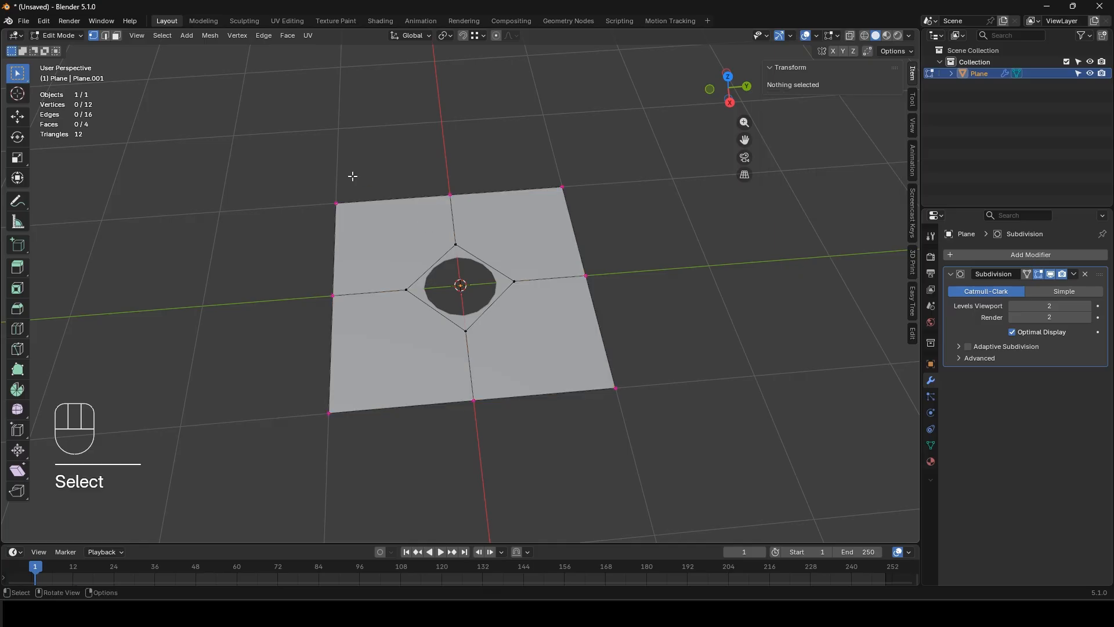
Step: Restore the outer vertex selection and reset its mean vertex crease to 0.00
key(ctrl+z)
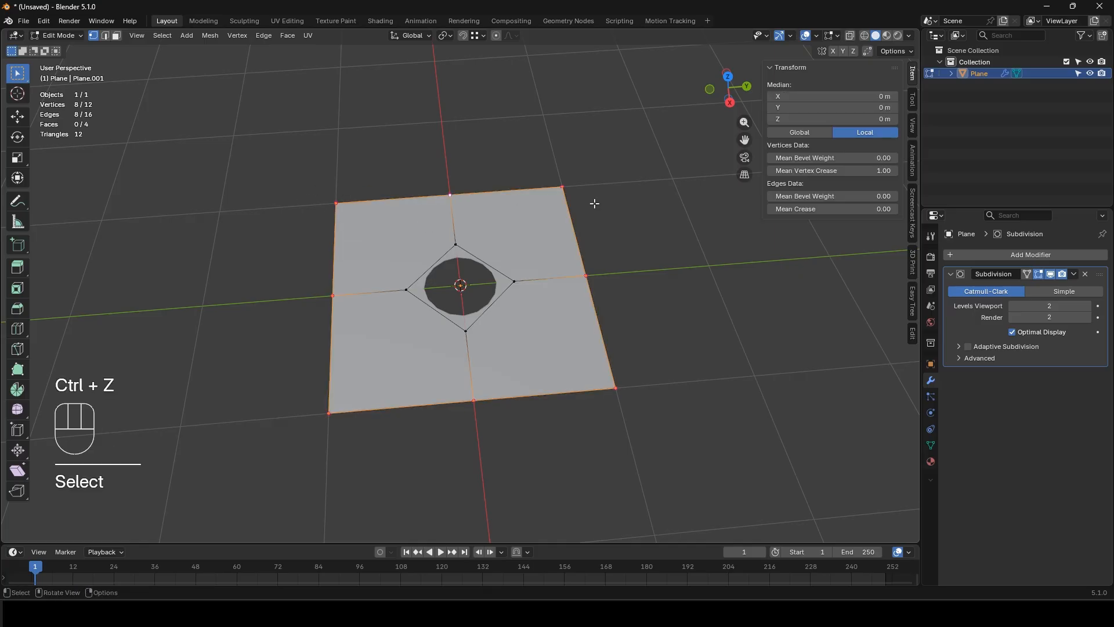
drag(819, 171, 757, 171)
Step: Set the mean crease of the plane's eight outer boundary edges to 1.00 and return to Object Mode
key(2)
click(397, 200)
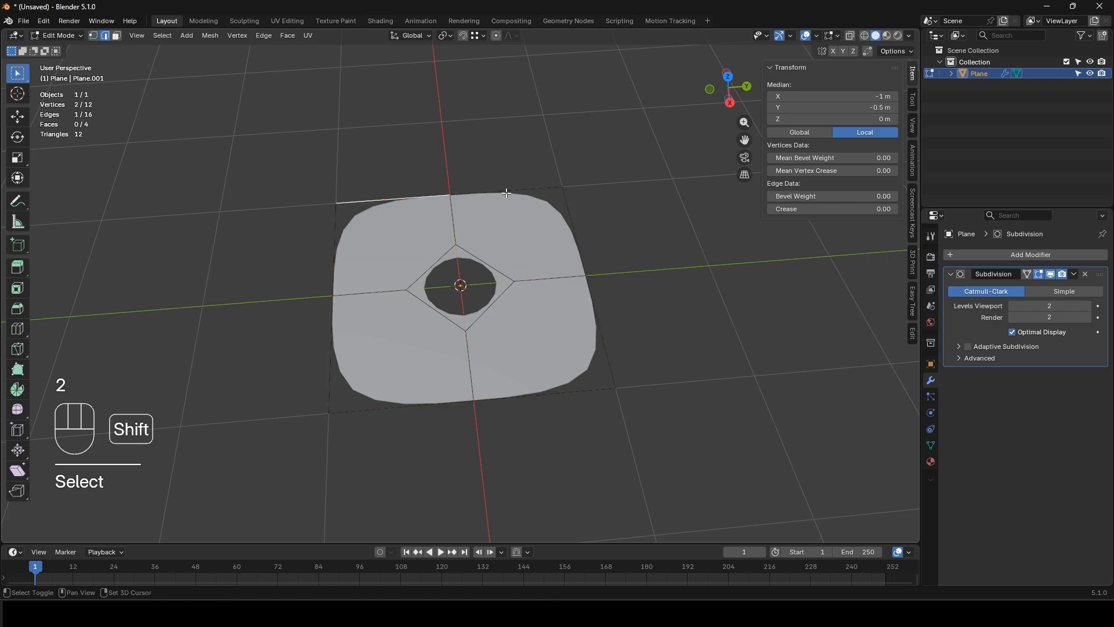
shift+click(511, 191)
shift+click(571, 225)
shift+click(601, 325)
shift+click(536, 395)
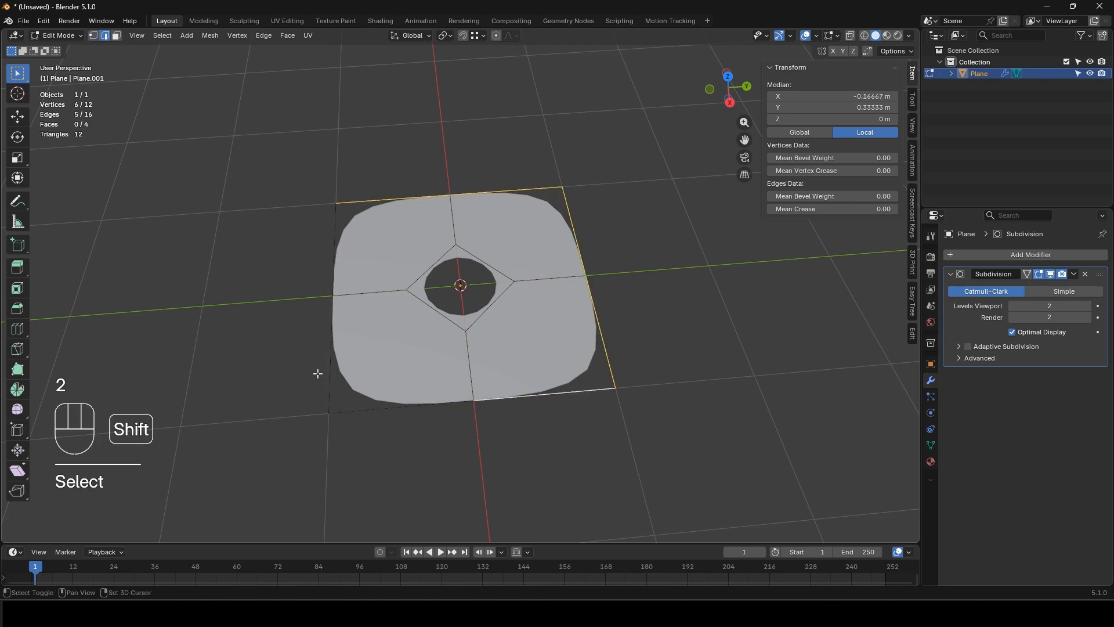
shift+click(330, 371)
shift+click(334, 257)
shift+click(402, 406)
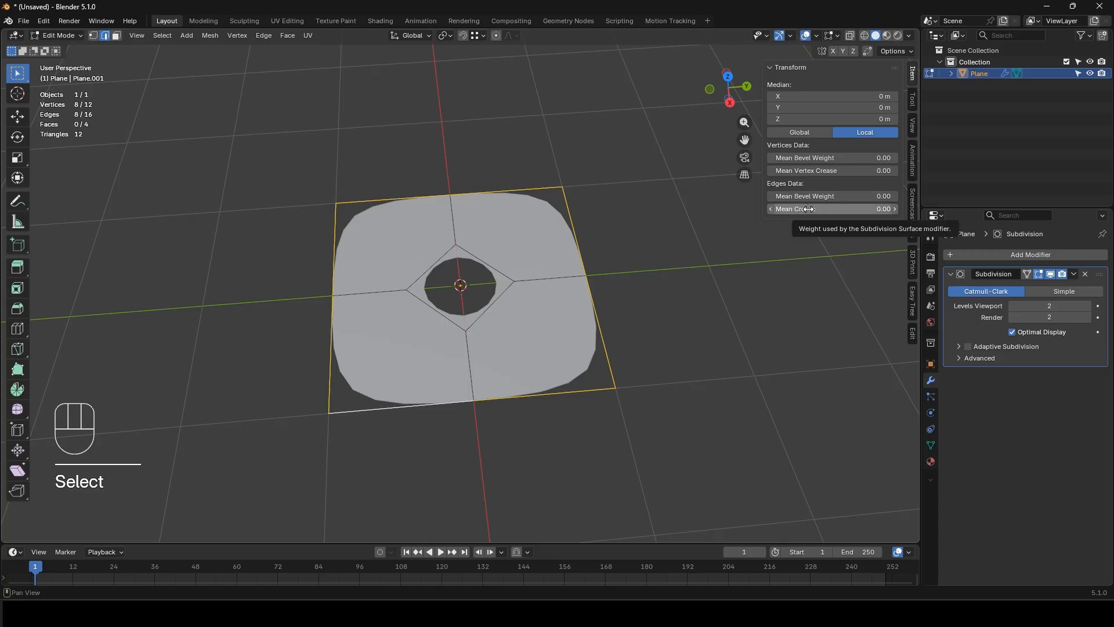
mouse_move(808, 209)
mouse_down()
mouse_move(859, 208)
mouse_move(810, 218)
mouse_up()
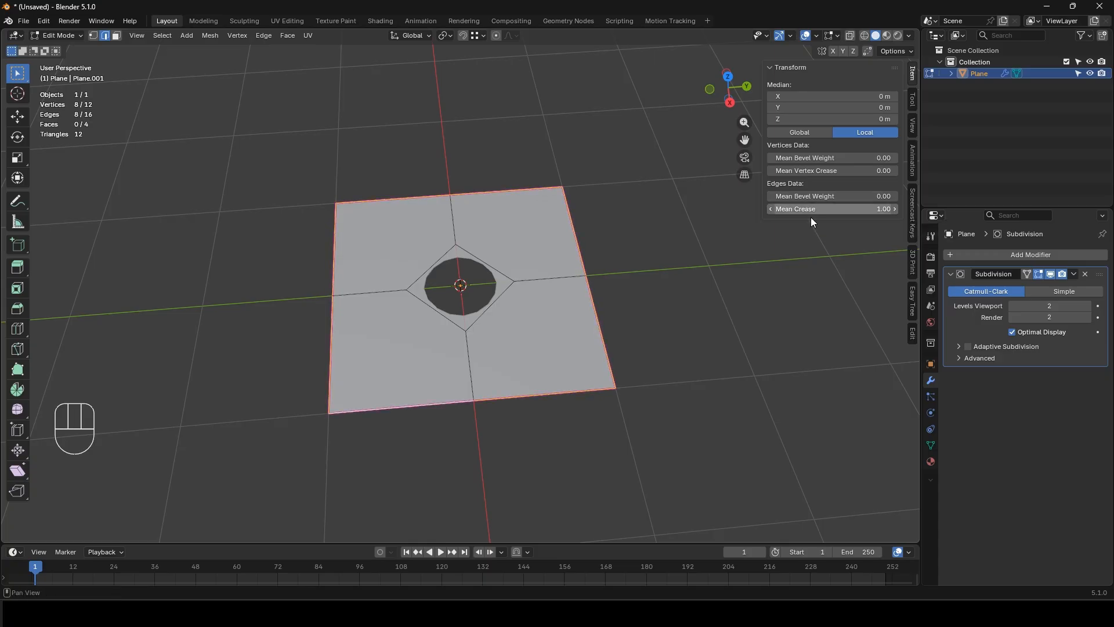
click(621, 179)
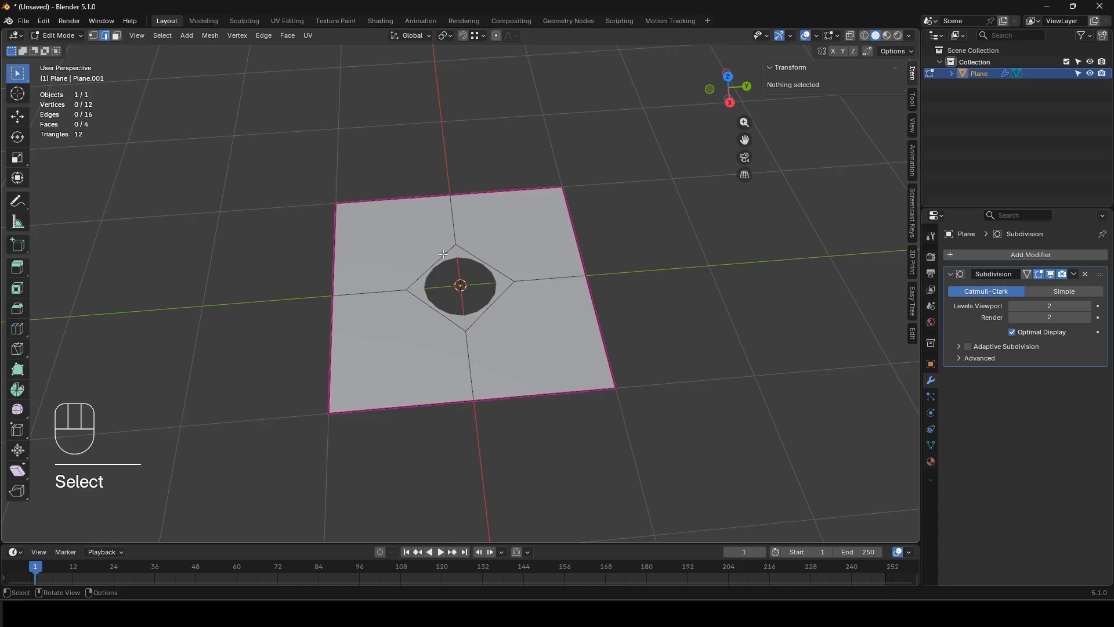
key(Tab)
middle_drag(471, 267, 509, 191)
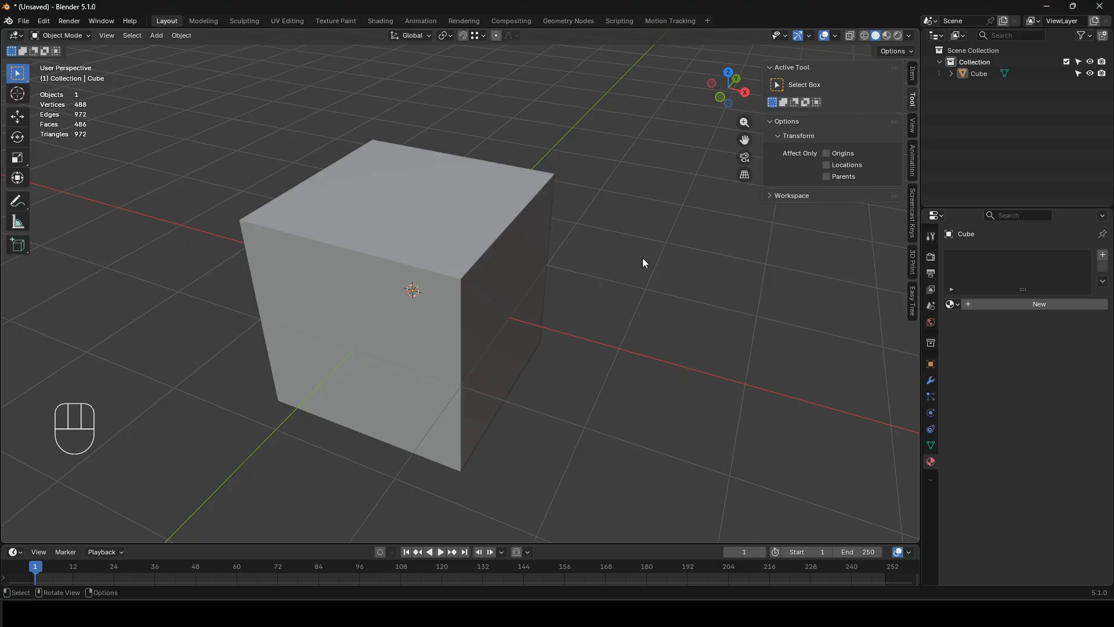
Step: Triangulate all faces of the subdivided cube in Edit Mode and return to Object Mode
middle_drag(436, 321, 427, 311)
click(428, 309)
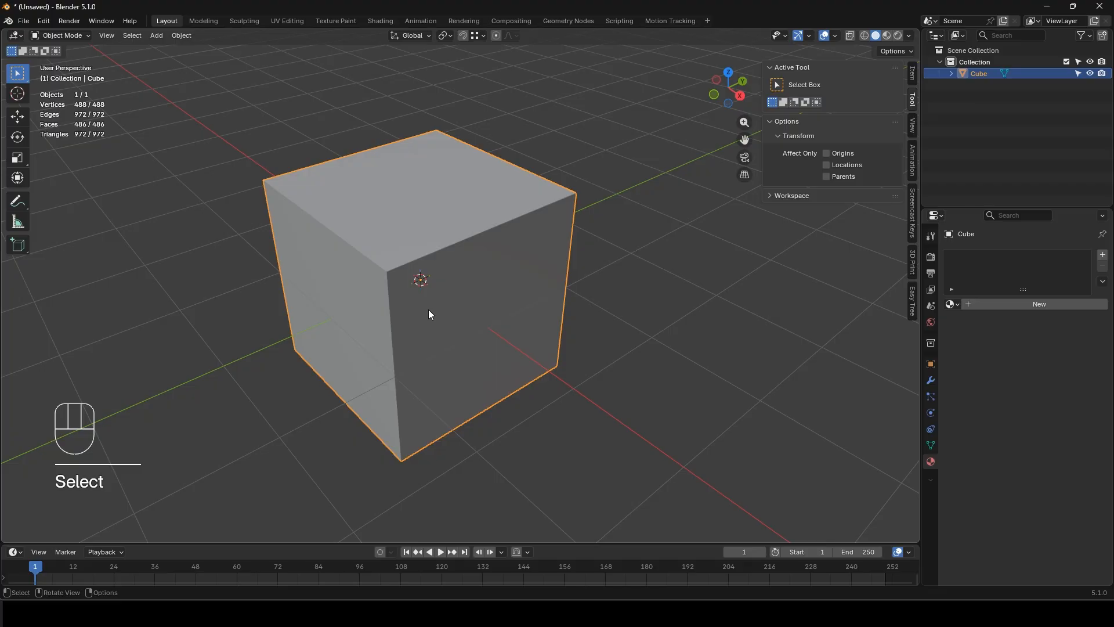
key(Tab)
key(a)
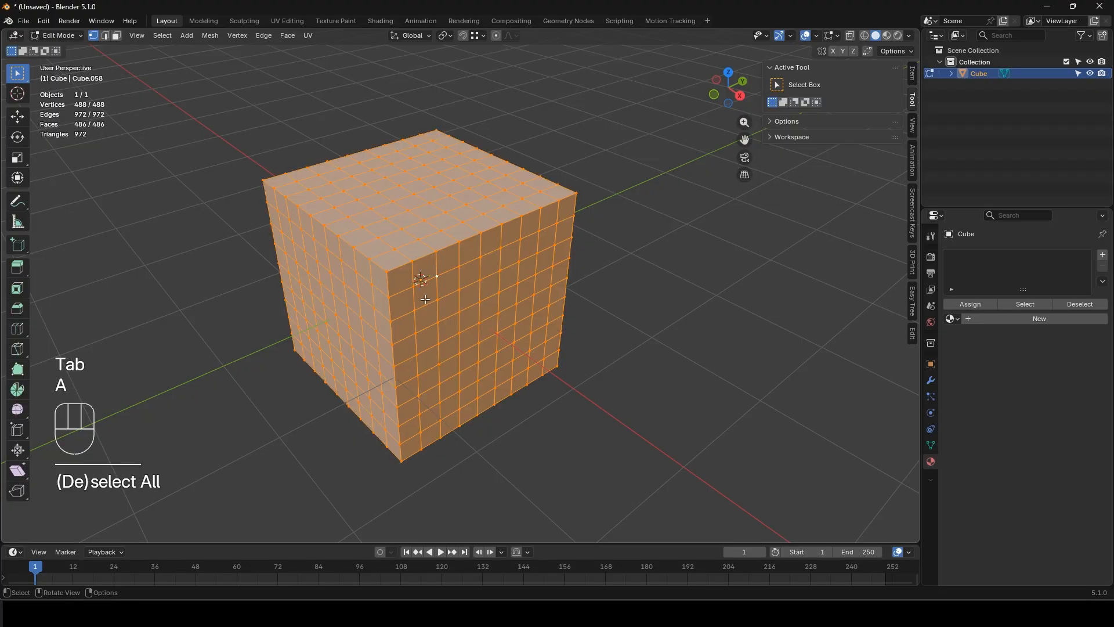
click(286, 36)
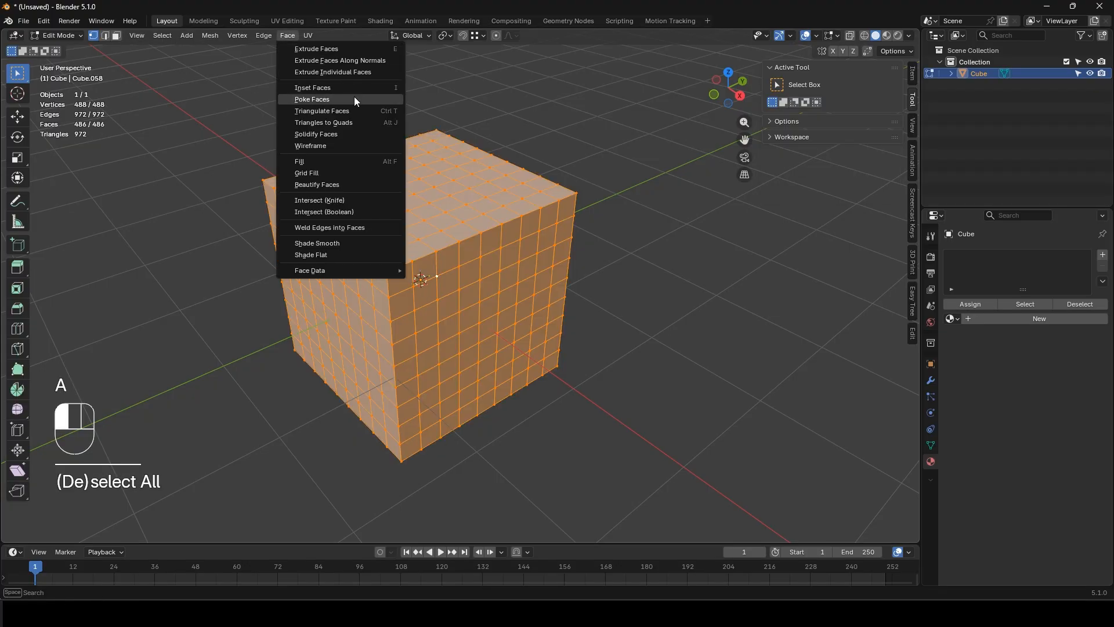
click(359, 110)
middle_drag(359, 110, 418, 244)
key(Tab)
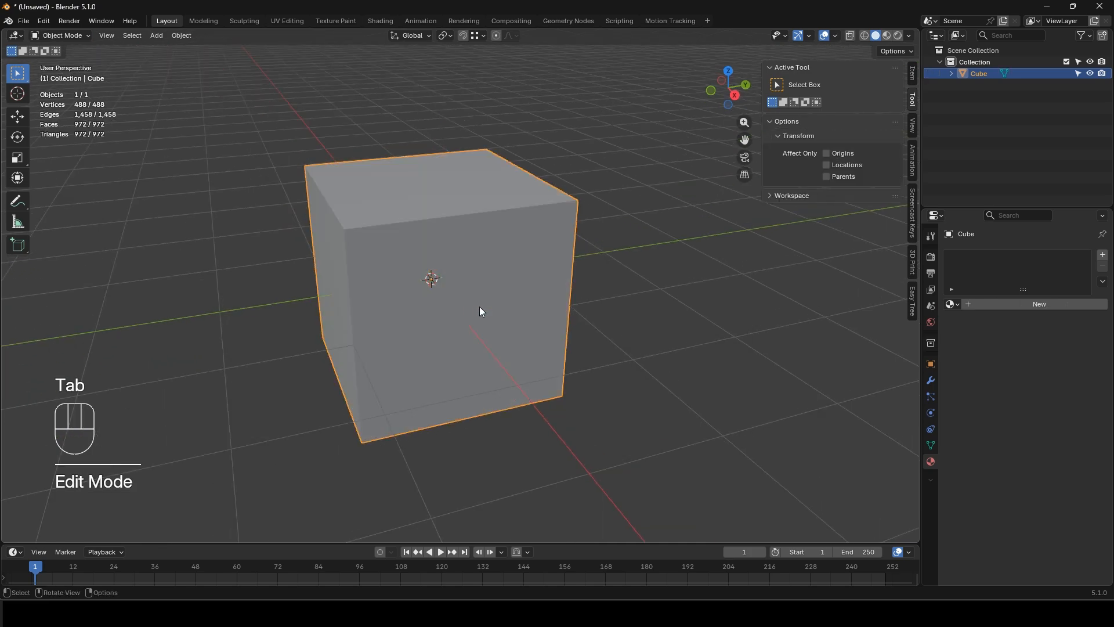
Step: Delete the cube, add a mesh circle and fill it with a single face
key(x)
click(466, 306)
key(shift+a)
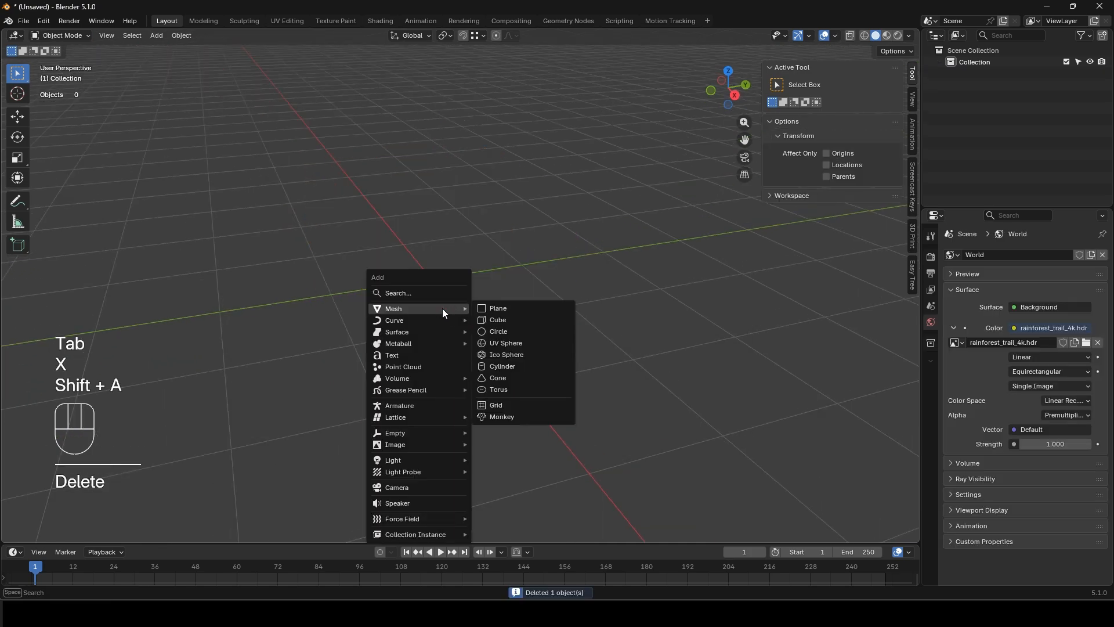
click(513, 330)
key(Tab)
key(f)
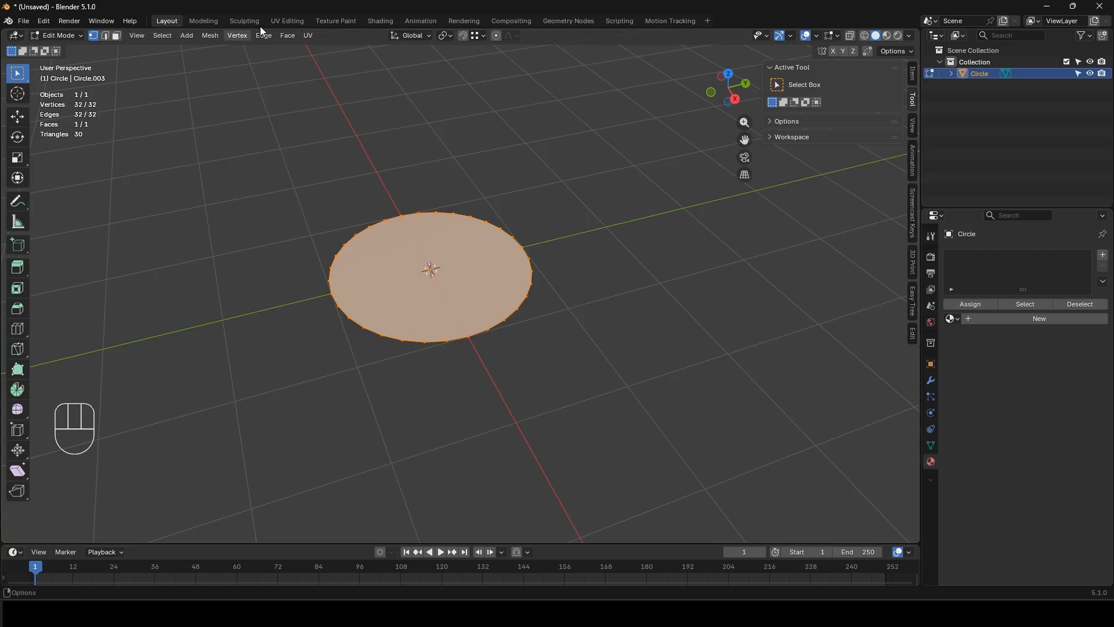
Step: Triangulate the filled circle's face and examine the resulting triangle layout
click(292, 36)
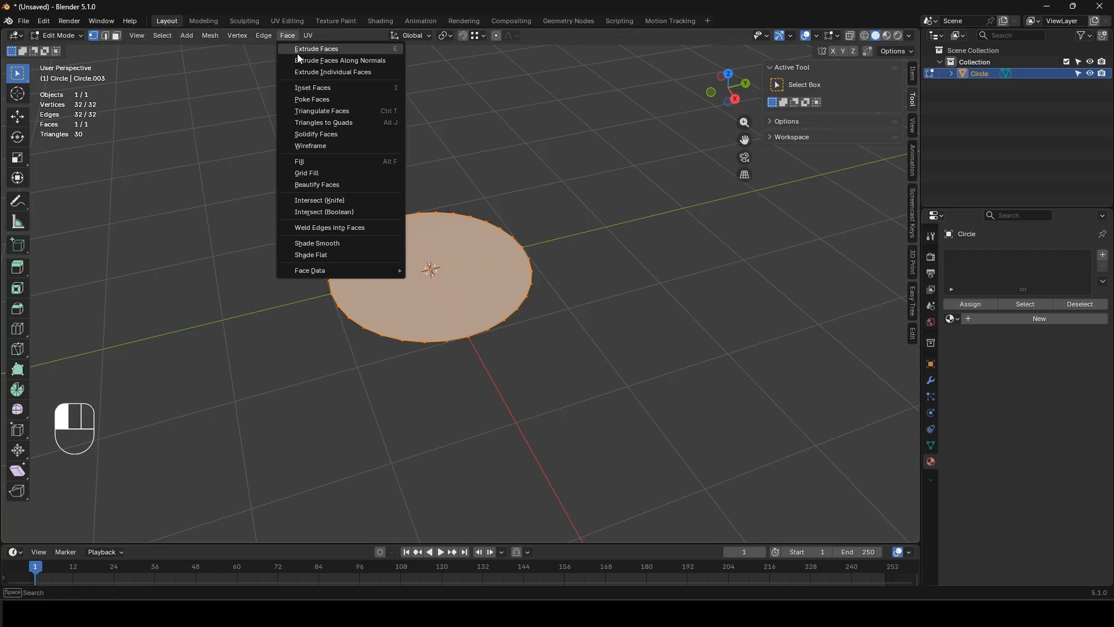
click(342, 109)
scroll(496, 262, up, 2)
middle_drag(490, 286, 514, 315)
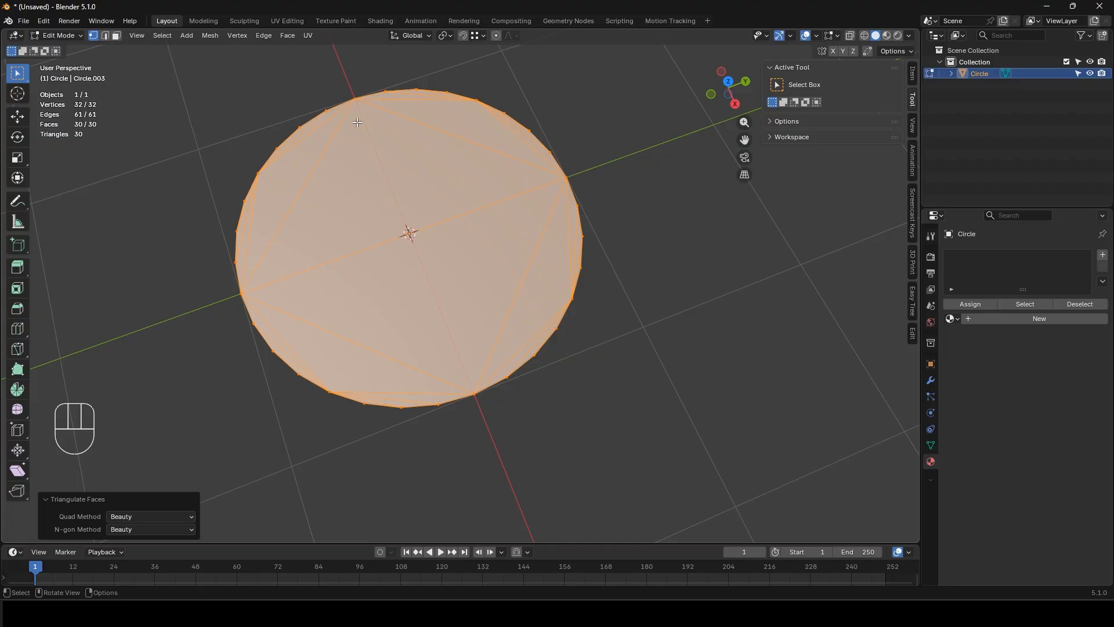
middle_drag(420, 266, 466, 298)
scroll(427, 313, up, 3)
shift+middle_drag(438, 300, 377, 252)
scroll(492, 226, down, 2)
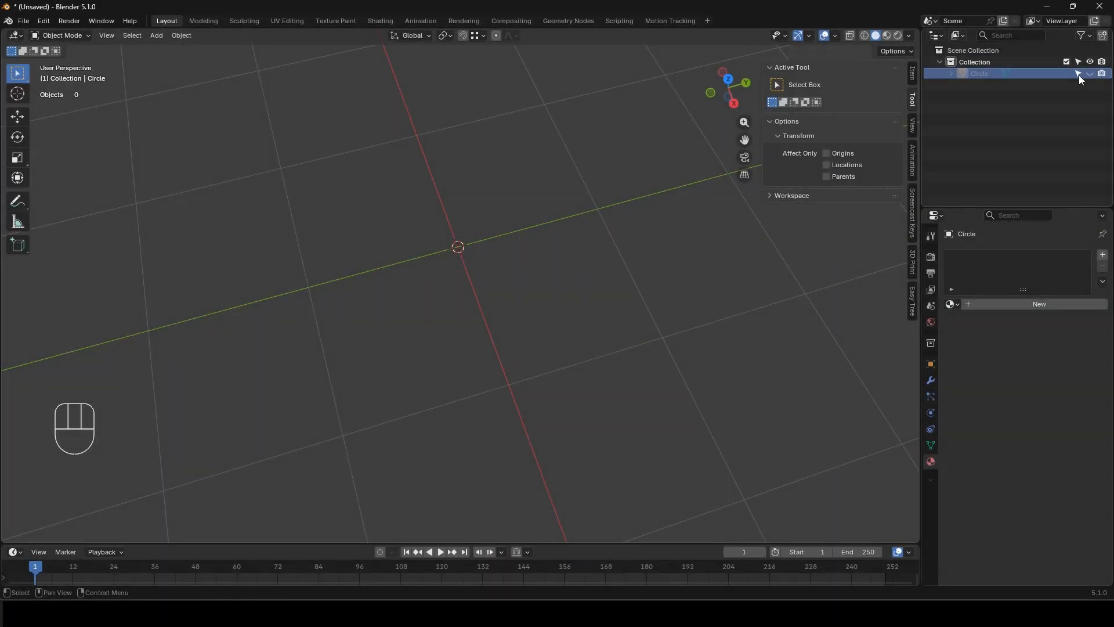
Step: Undo the circle's operations and the cube's deletion, going back to the triangulated cube in Edit Mode
key(ctrl+z)
key(ctrl+z)
key(ctrl+z)
key(ctrl+z)
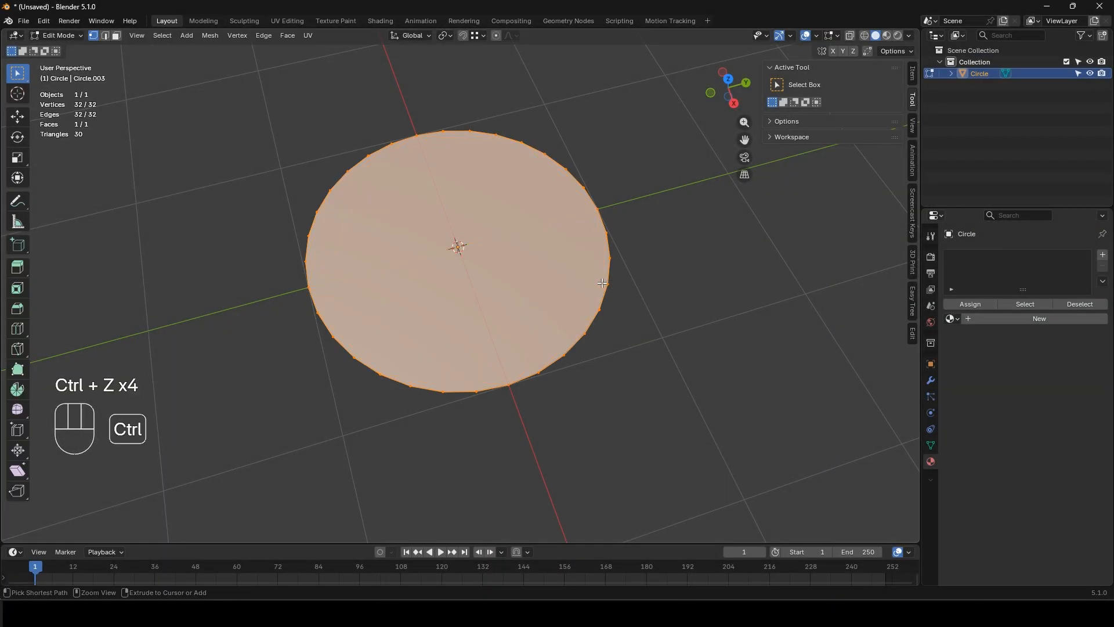
key(ctrl+z)
key(ctrl+z)
key(ctrl+z)
key(ctrl+z)
key(ctrl+z)
scroll(580, 273, down, 3)
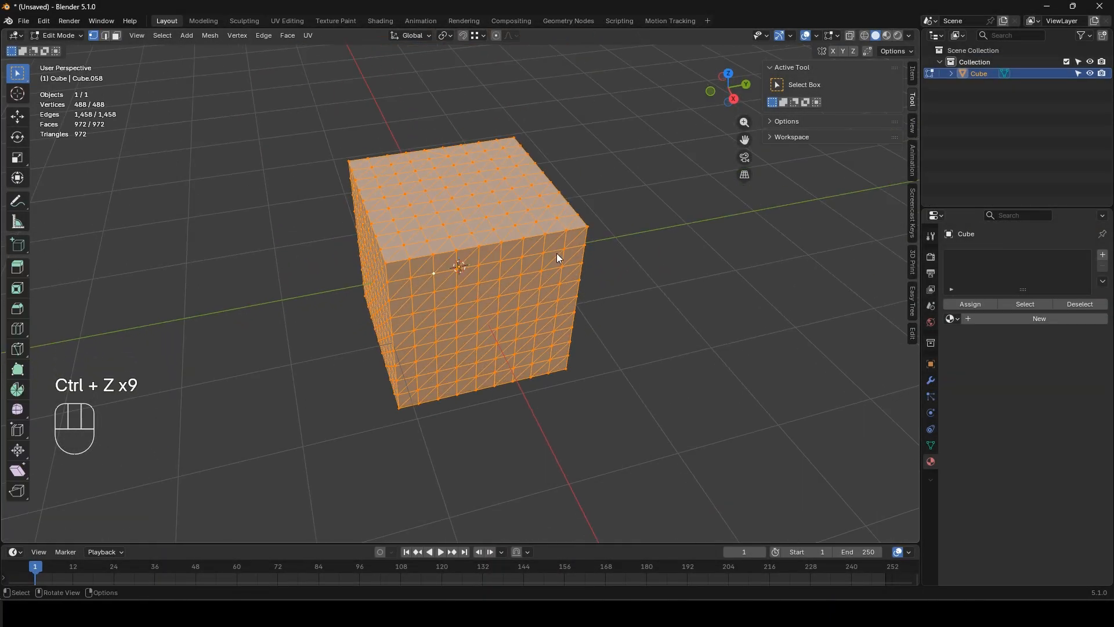
Step: Add a mesh circle beside the cube in Object Mode and fill it with a single face in Edit Mode
key(Tab)
key(shift+a)
mouse_move(516, 348)
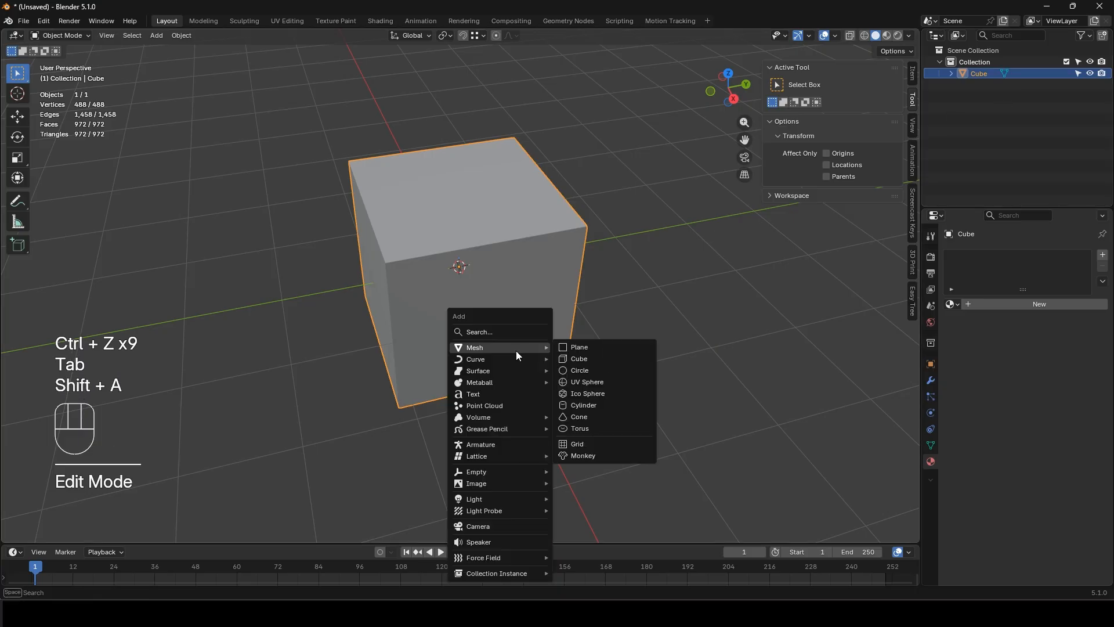
click(576, 370)
key(Tab)
key(f)
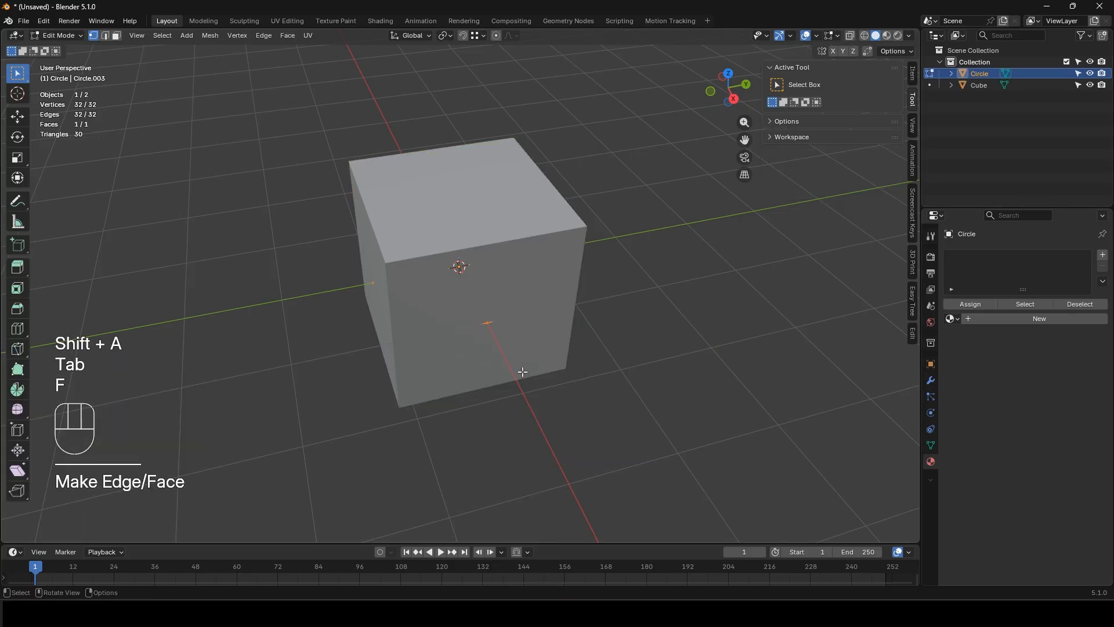
Step: Triangulate the filled circle's face, return to Object Mode and hide the circle
click(287, 35)
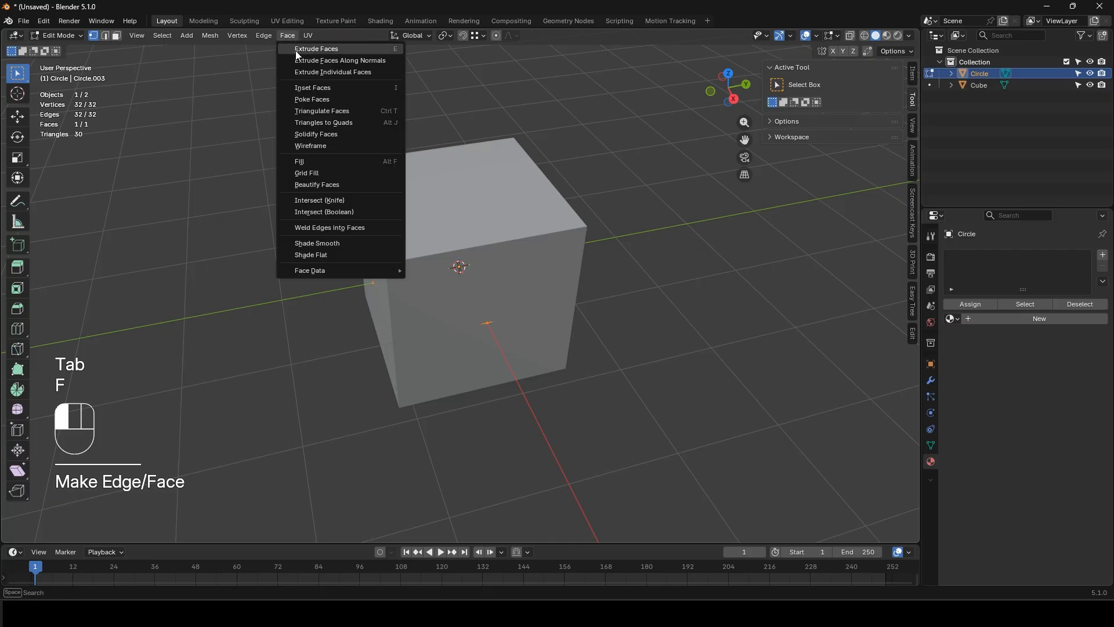
click(343, 111)
key(Tab)
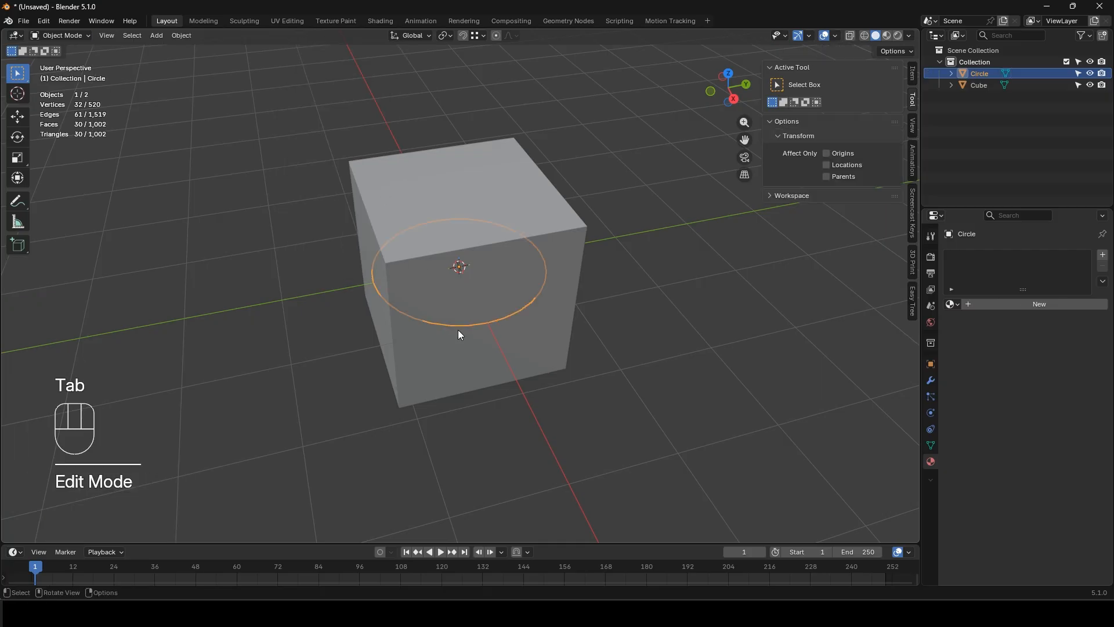
click(1091, 73)
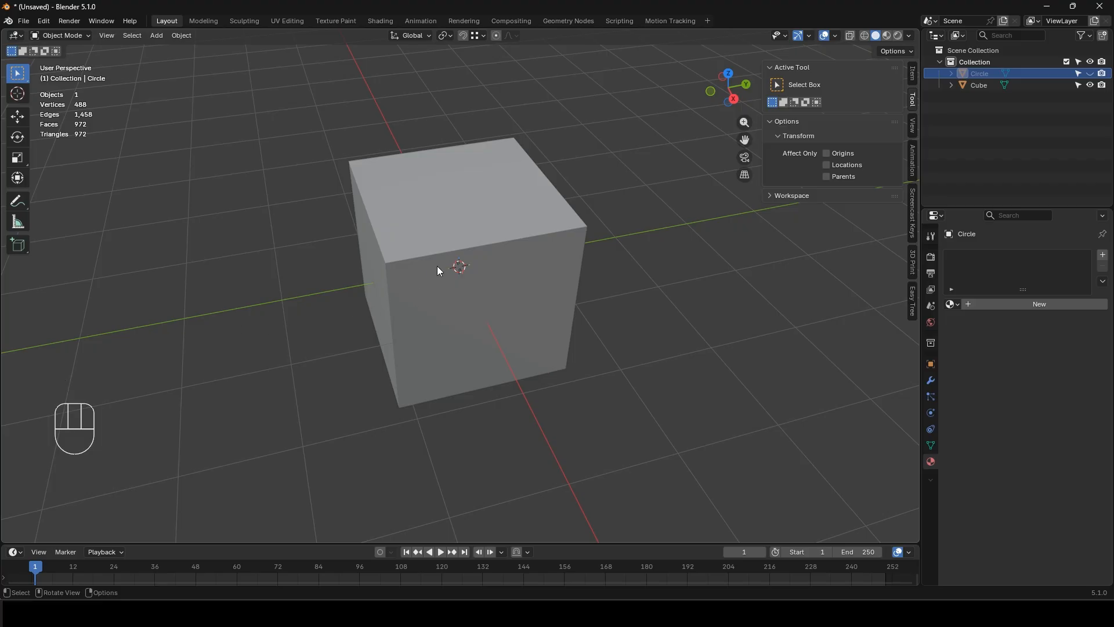
Step: Convert all of the cube's triangles back to quads in Edit Mode with Triangles to Quads
click(445, 283)
middle_drag(447, 294, 315, 314)
click(315, 315)
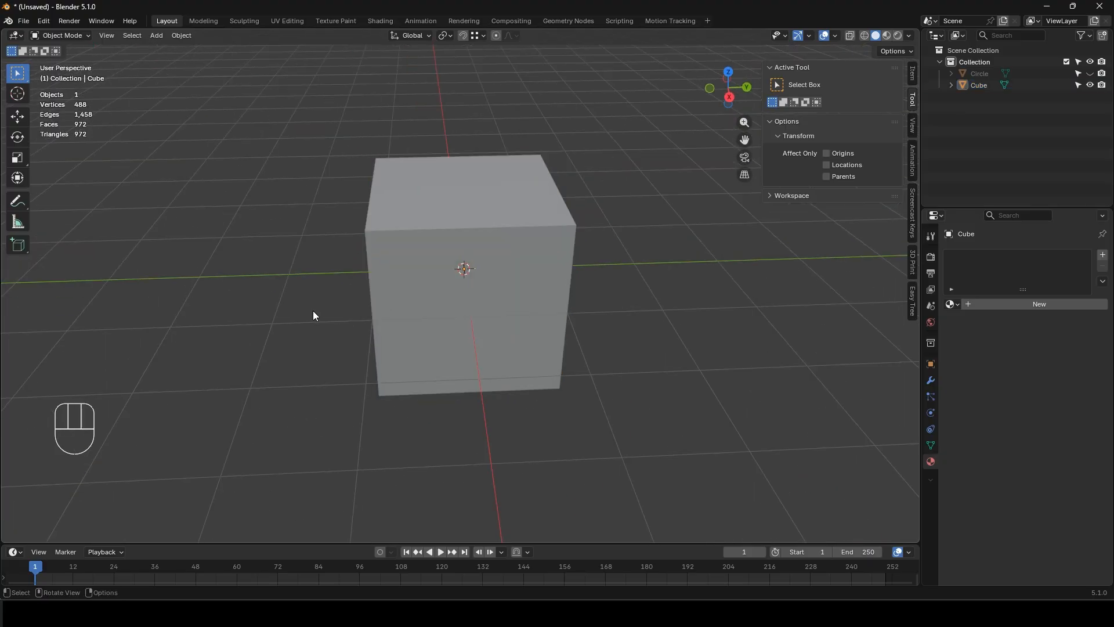
middle_drag(313, 313, 436, 288)
click(436, 287)
key(Tab)
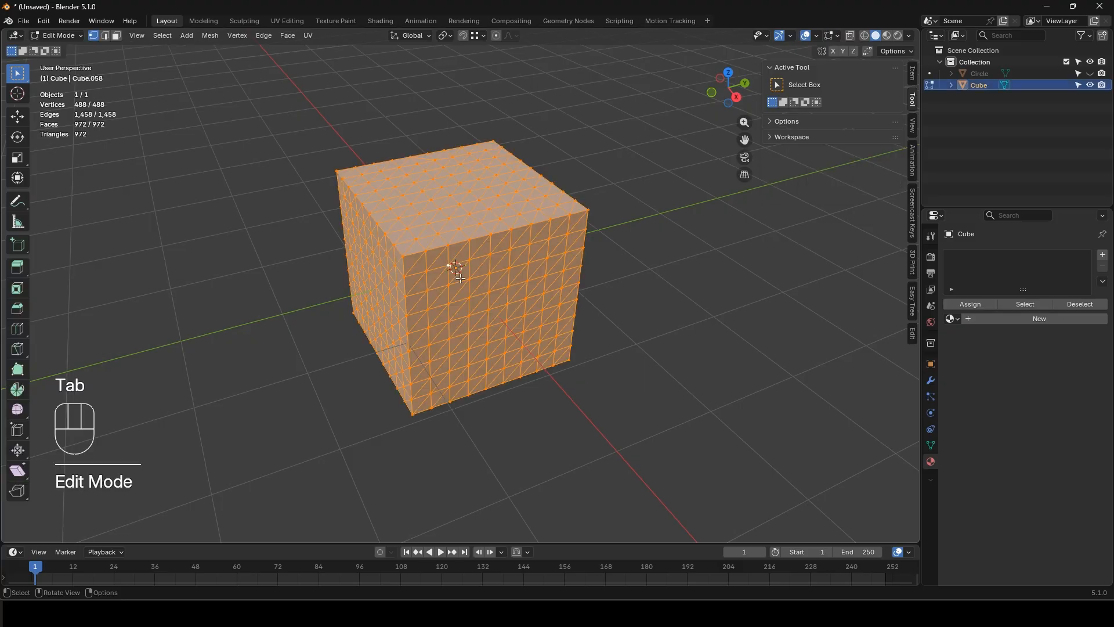
scroll(463, 299, up, 1)
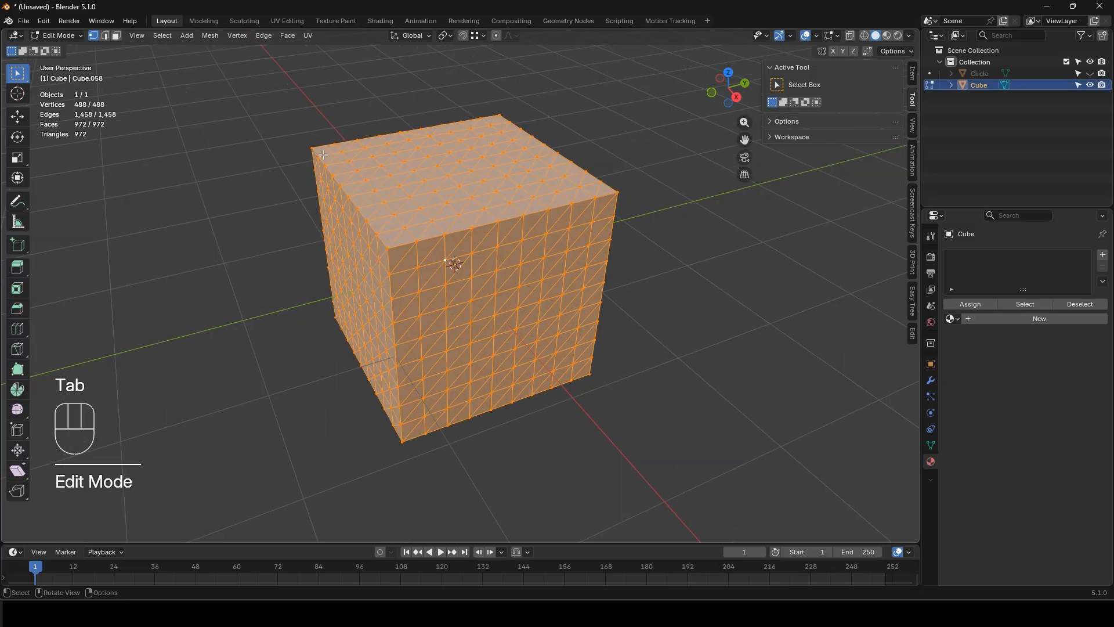
click(291, 38)
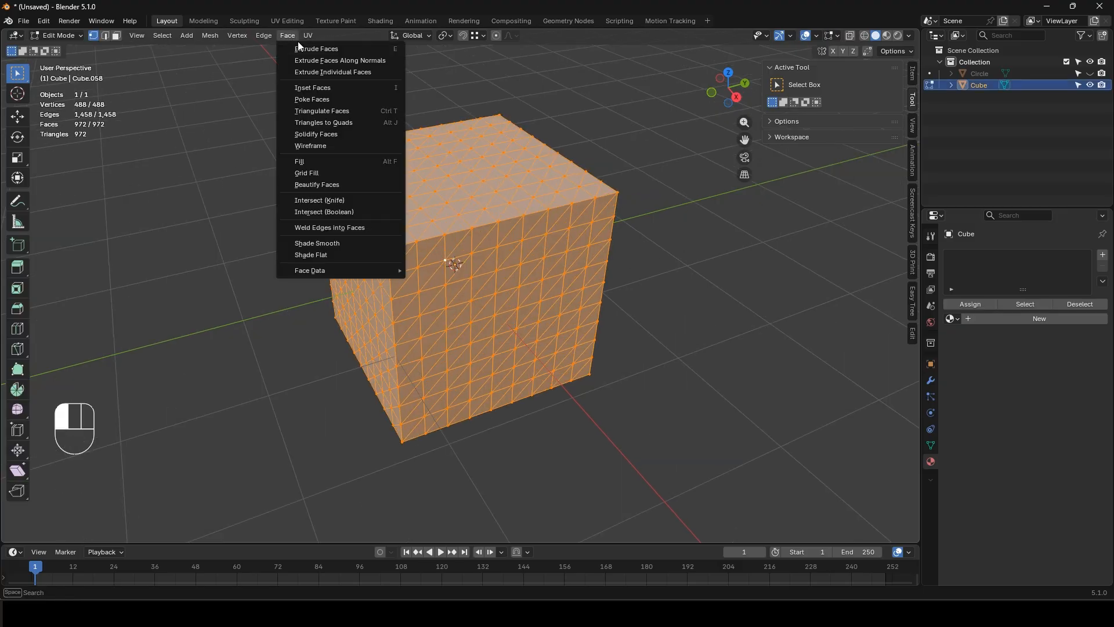
click(359, 123)
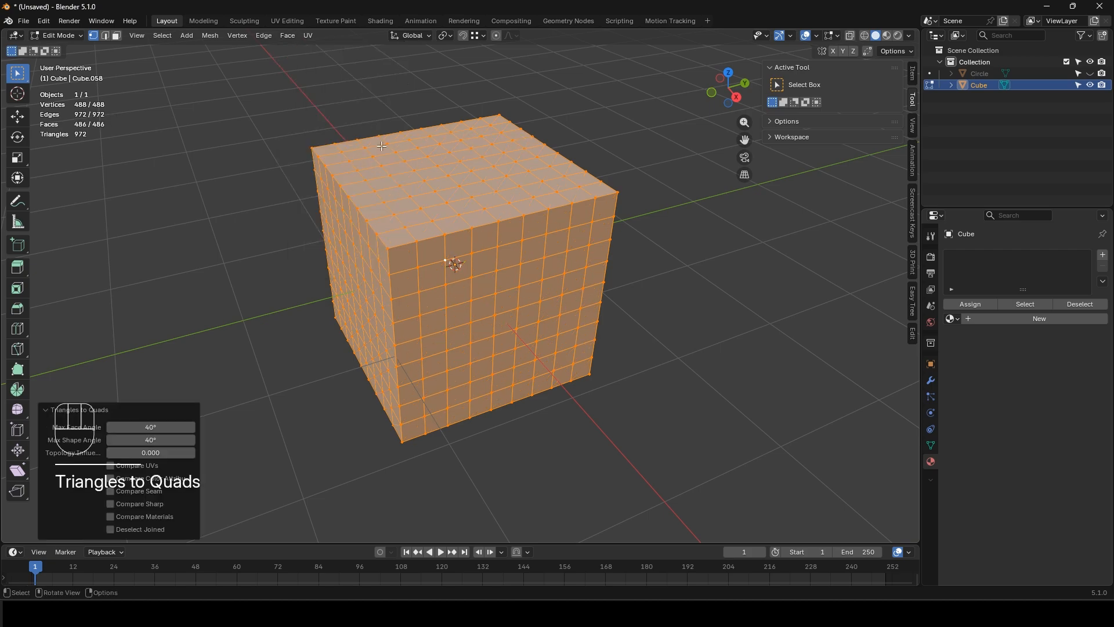
Step: Delete the cube, then unhide the circle and open it in Edit Mode
middle_drag(382, 145, 479, 273)
key(Tab)
key(x)
click(488, 290)
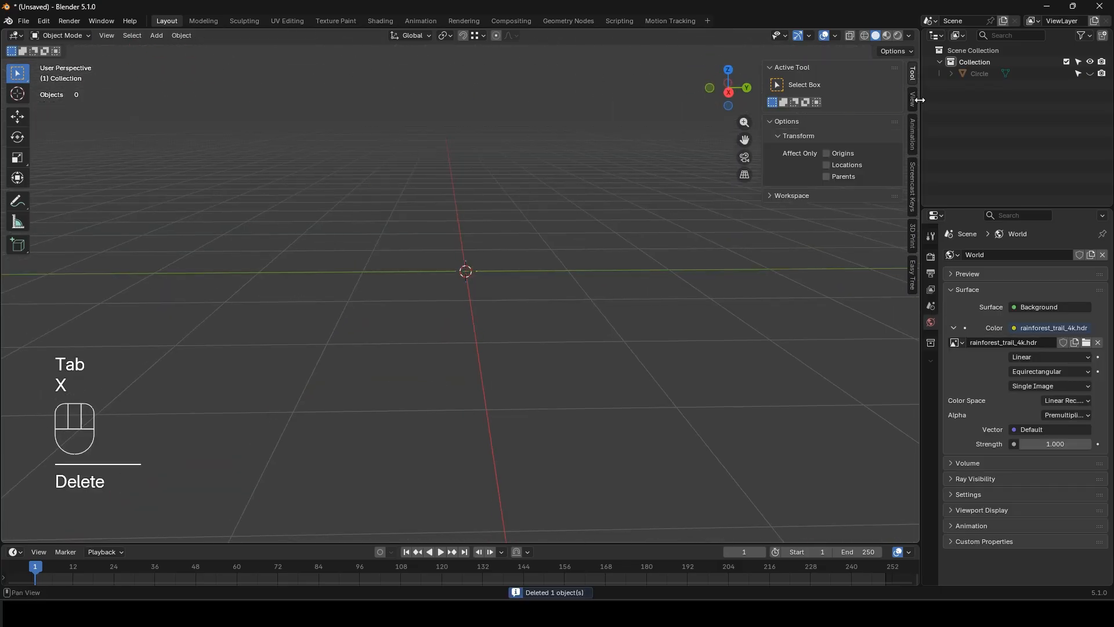
click(1088, 73)
click(448, 298)
key(Tab)
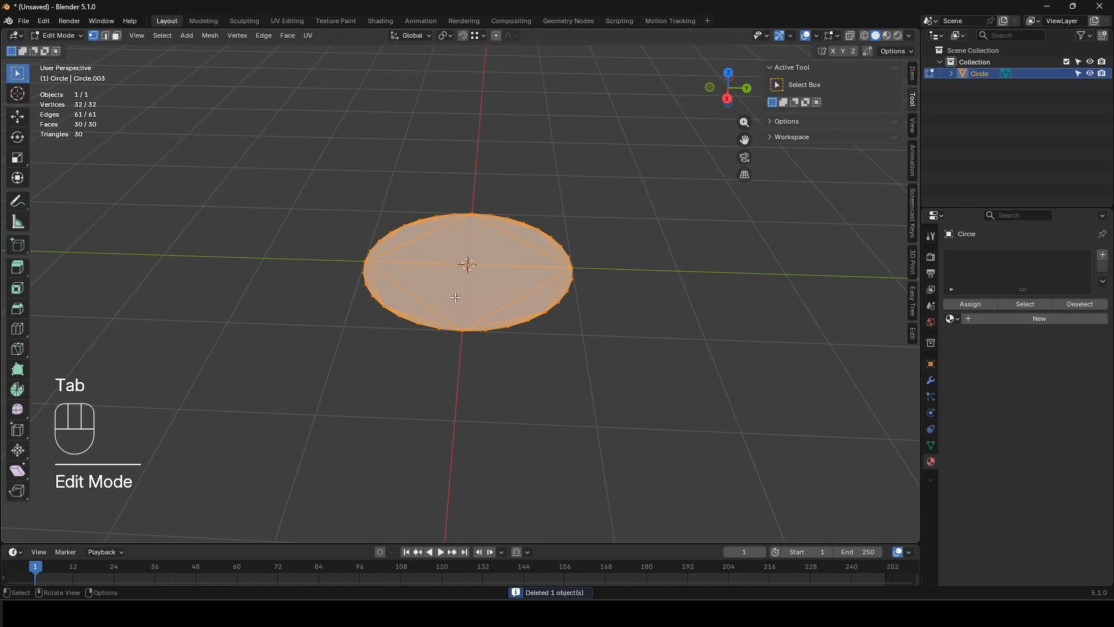
Step: Apply Triangles to Quads to the circle, inspect its faces from above and return to Object Mode
click(289, 36)
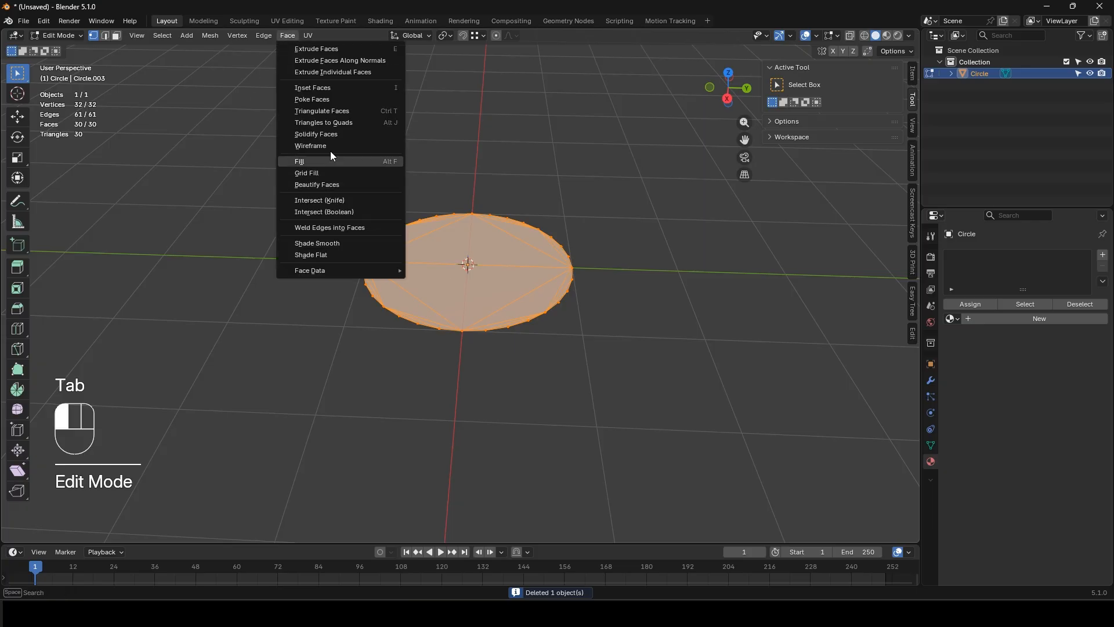
click(346, 122)
middle_drag(475, 200, 465, 262)
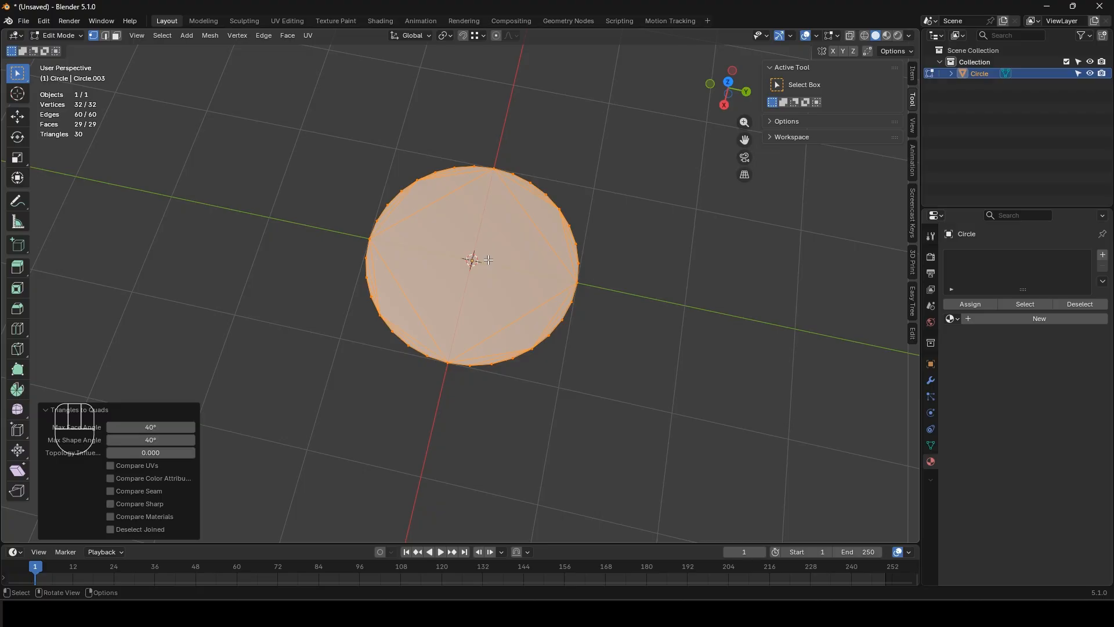
key(Tab)
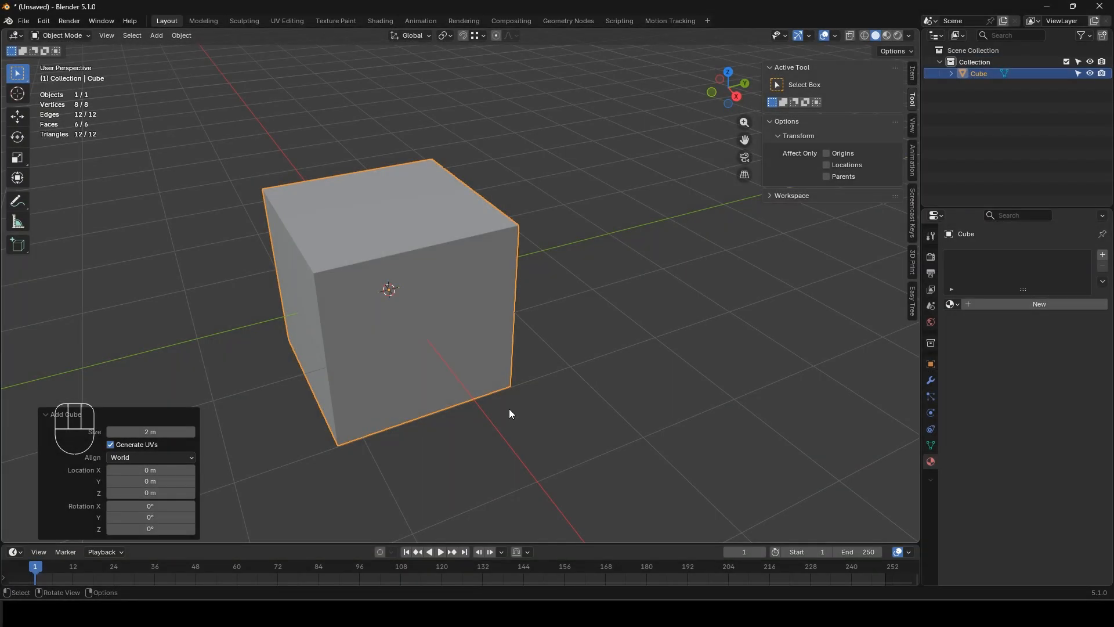
Step: Select the new cube, toggle it through Edit Mode and delete it in Object Mode
click(566, 432)
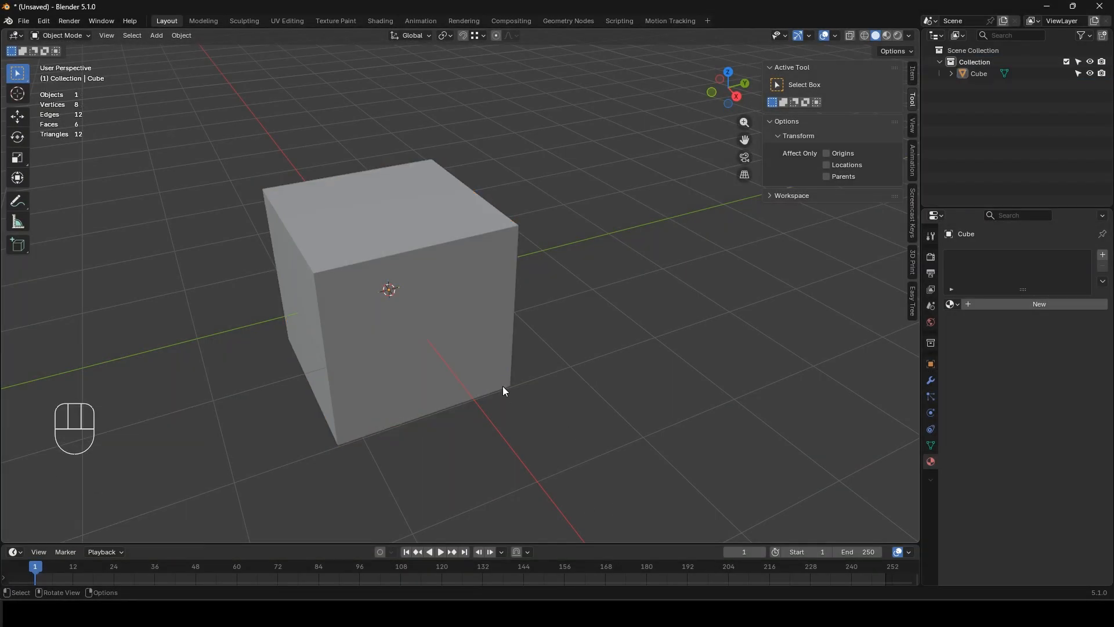
click(437, 343)
key(Tab)
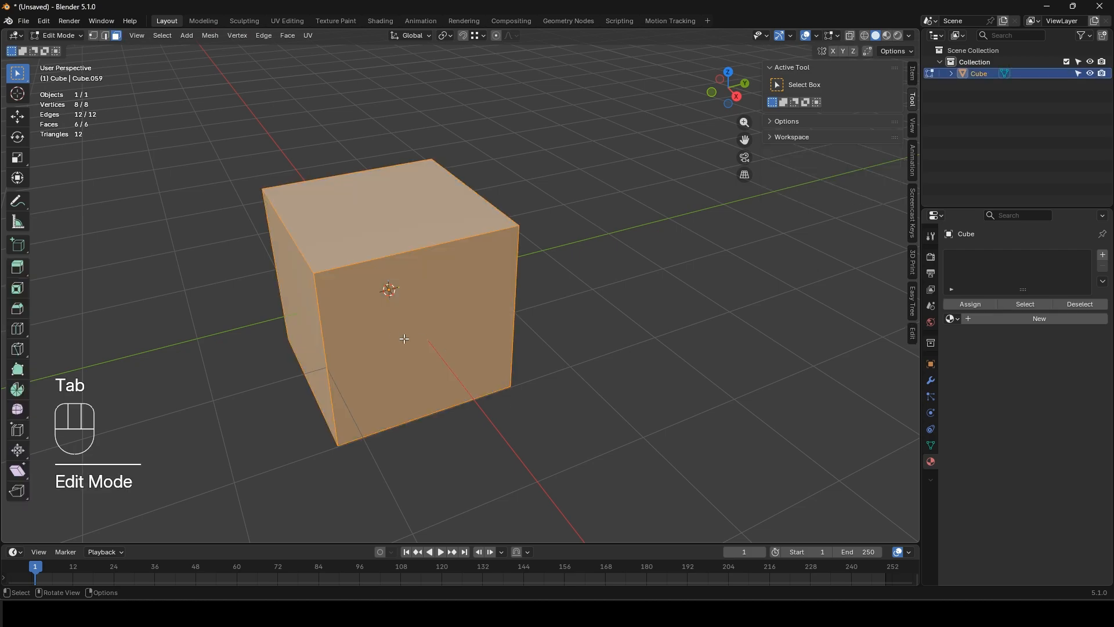
key(Tab)
key(x)
Step: Add a mesh circle and open it in Edit Mode with vertex selection
key(shift+a)
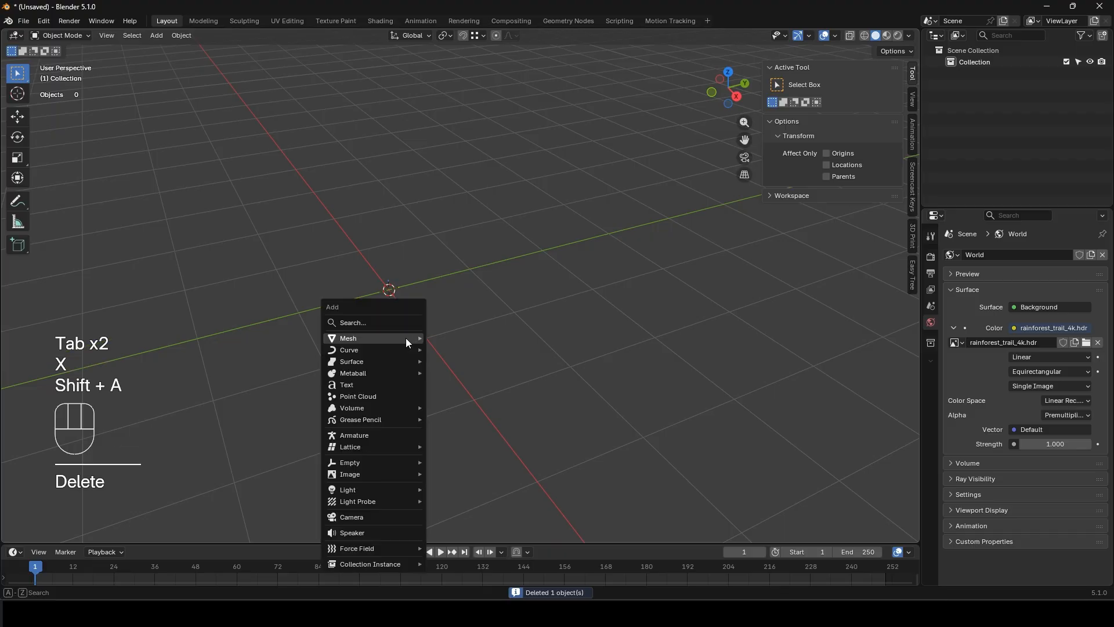
mouse_move(406, 339)
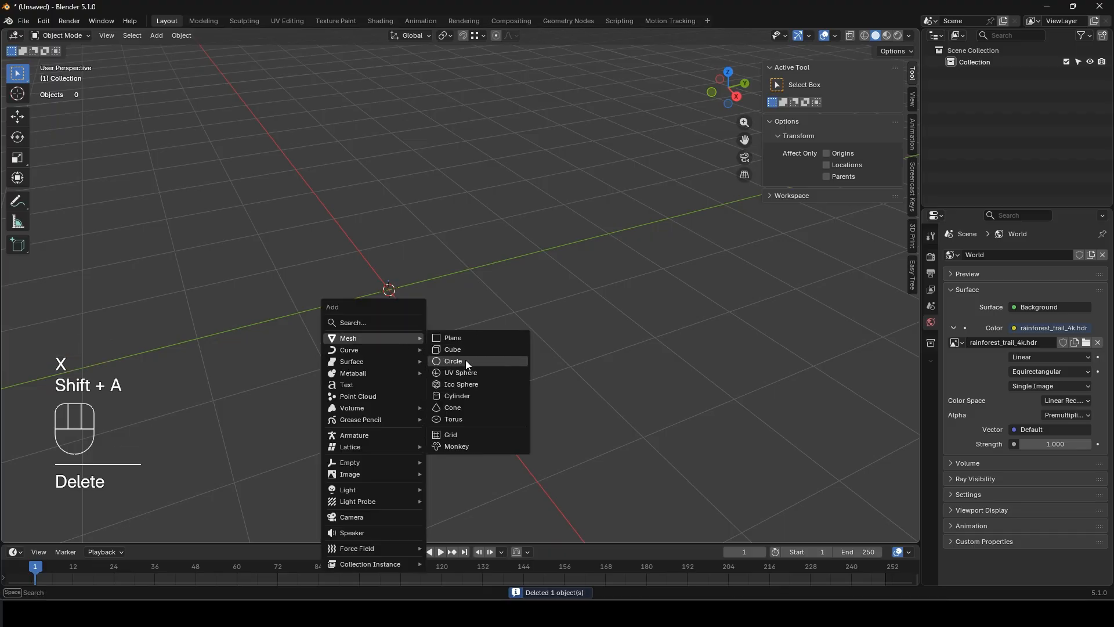
click(465, 360)
key(Tab)
key(1)
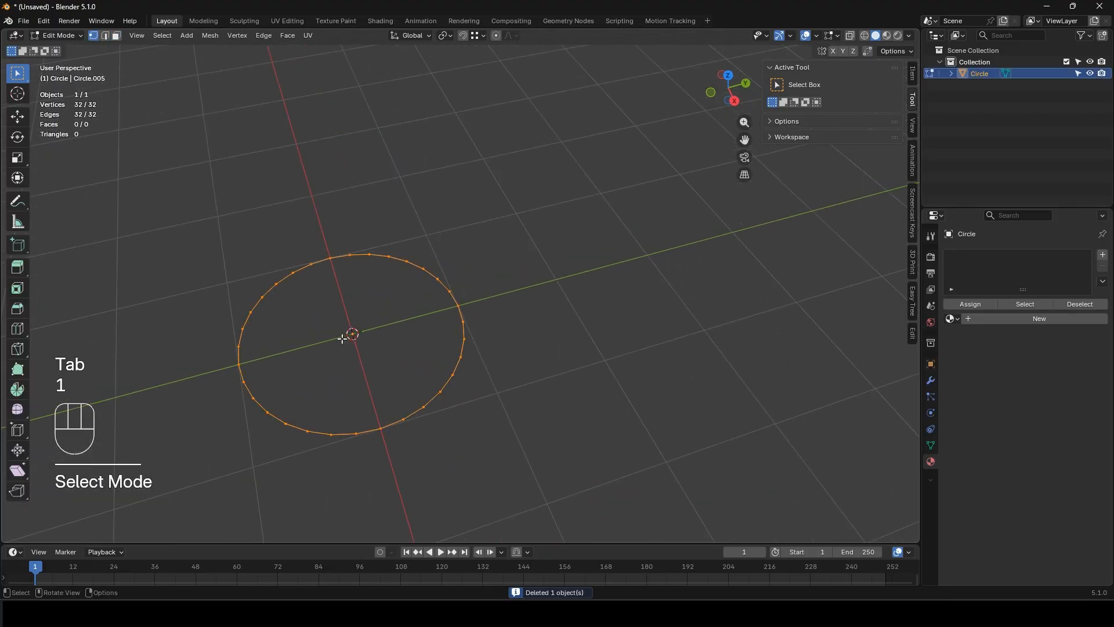
middle_drag(411, 367, 372, 329)
Step: Checker Deselect the circle's vertices and scale every other vertex outward by about 1.2 to form a zigzag outline
click(162, 35)
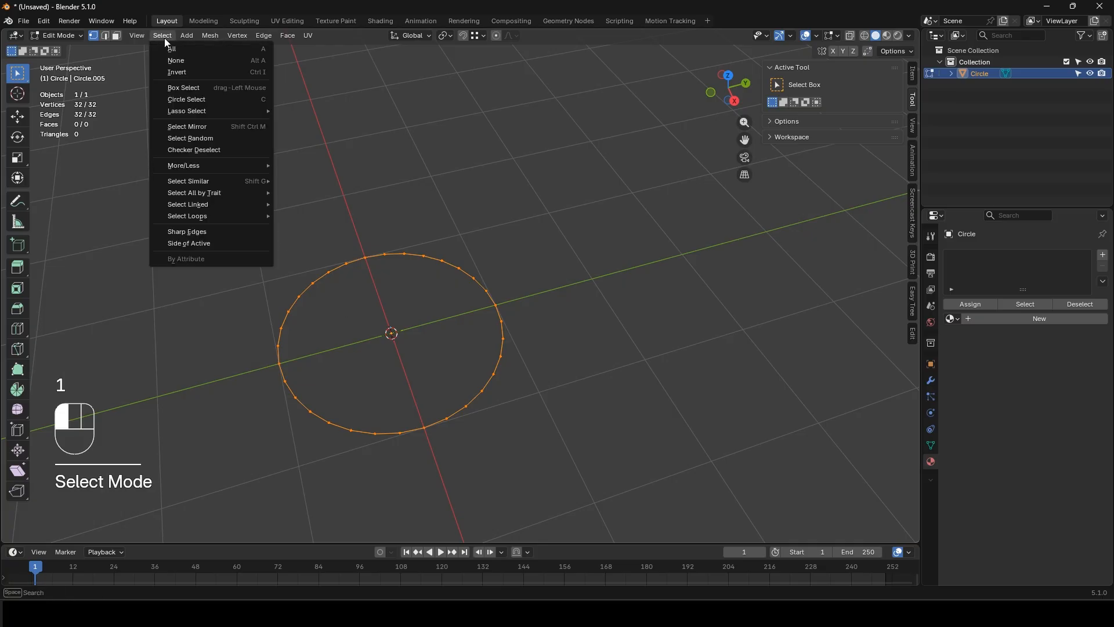
click(227, 152)
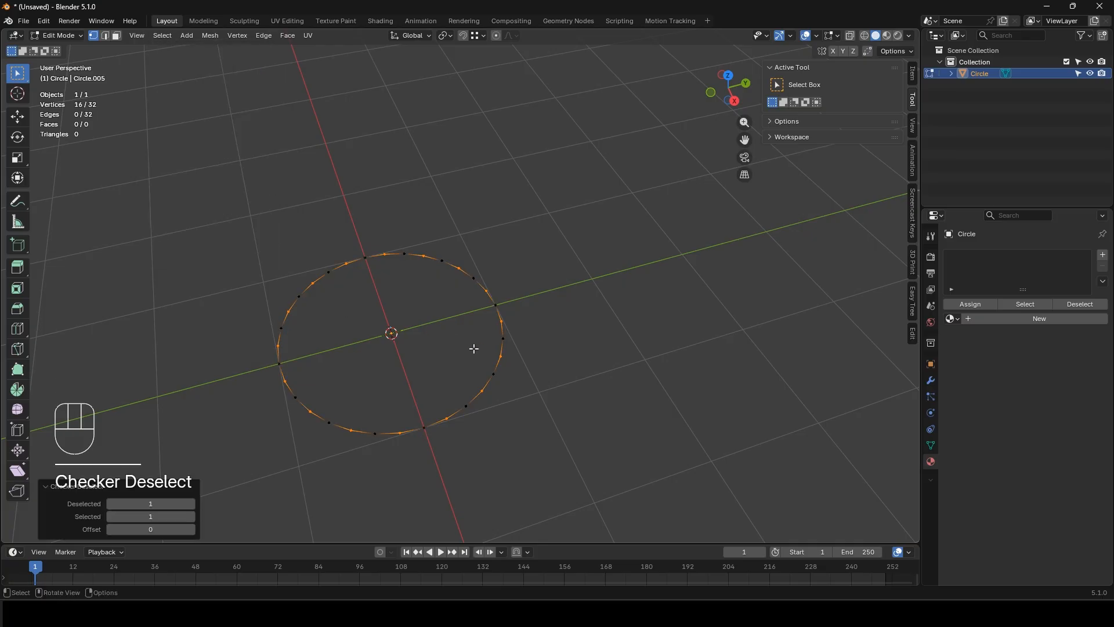
key(s)
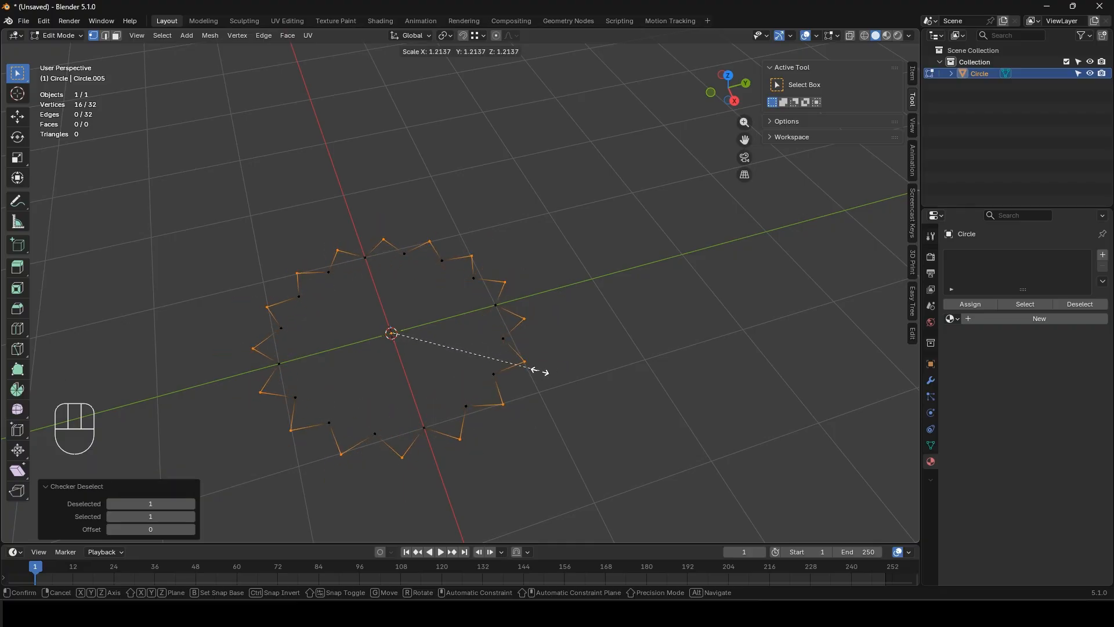
click(530, 366)
Step: Select the zigzag outline's edge loop in edge mode and apply Checker Deselect to keep every other edge
key(2)
alt+click(375, 248)
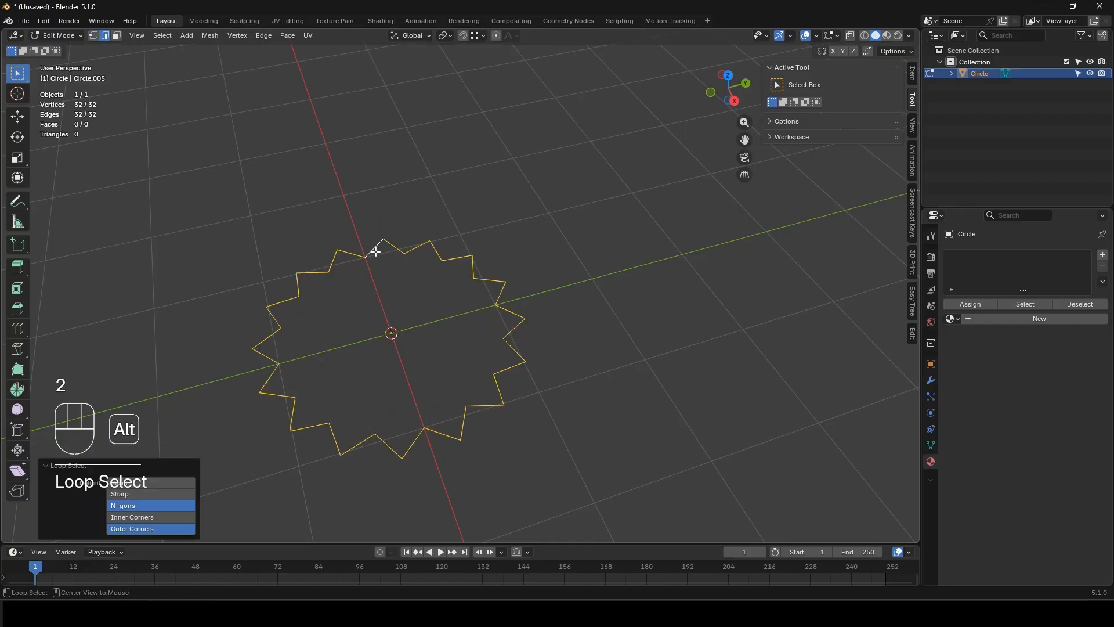
click(167, 36)
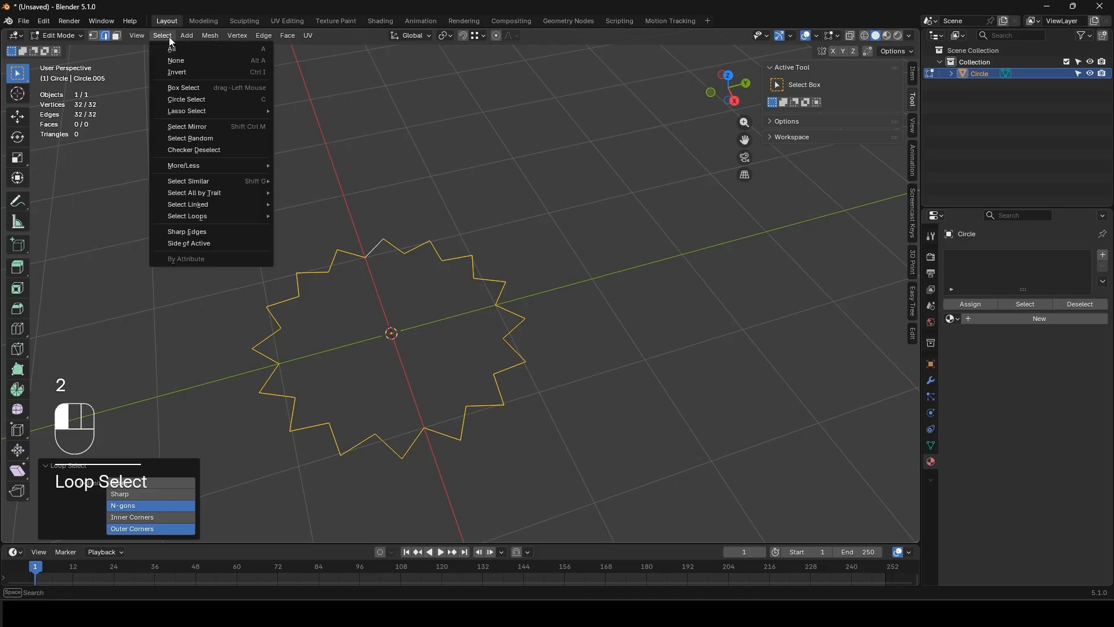
click(222, 150)
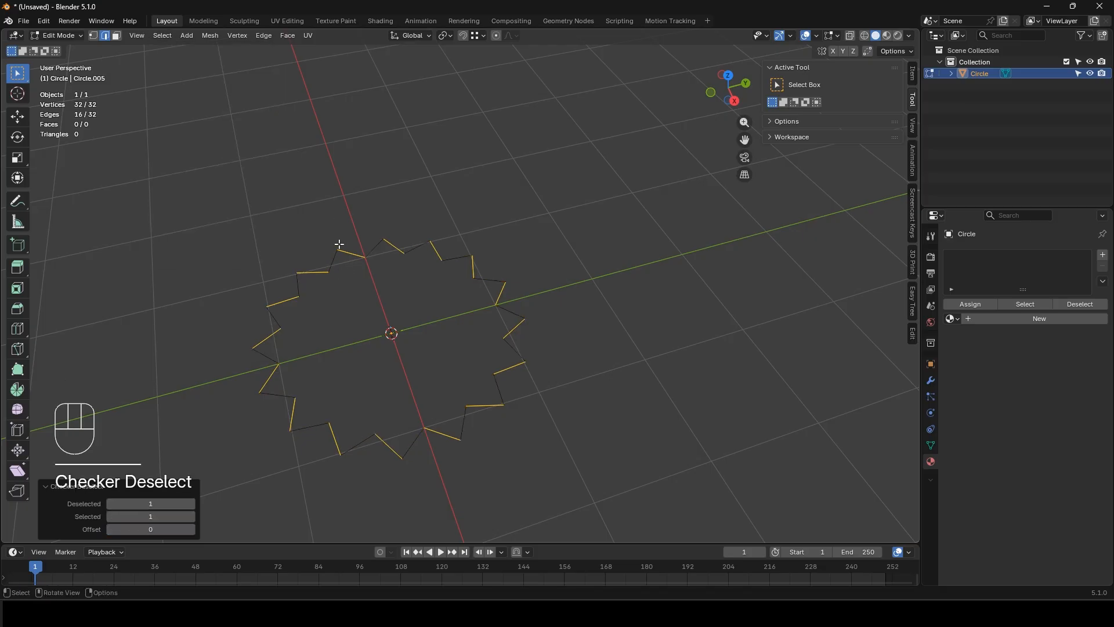
Step: Extrude the alternating edges in place, scale them inward toward the centre and return to Object Mode
key(alt+e)
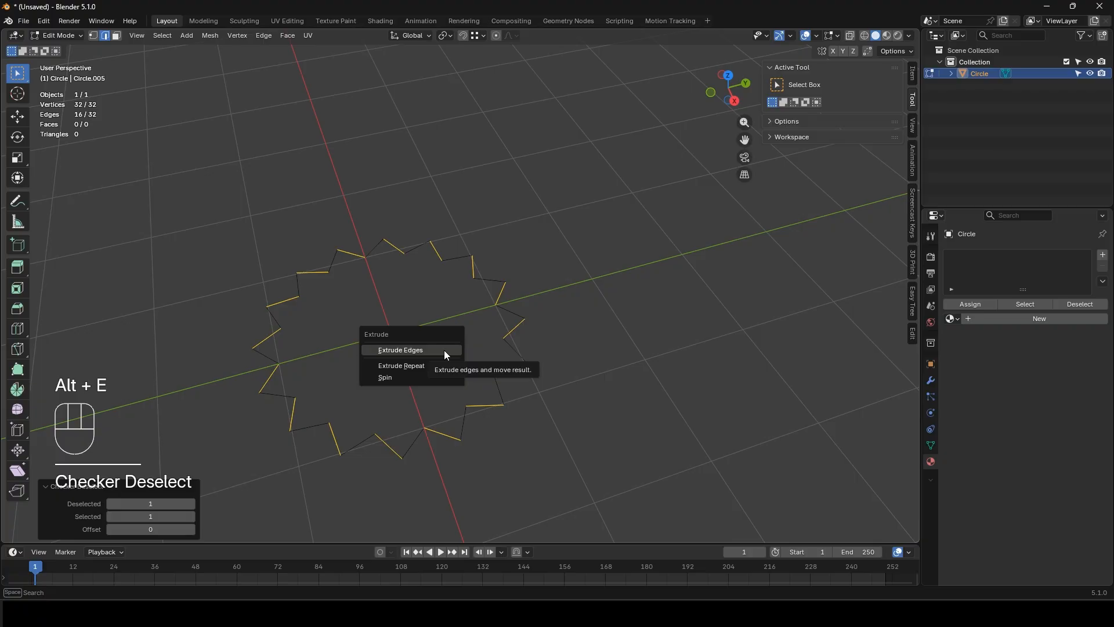
click(444, 350)
right_click(445, 336)
key(s)
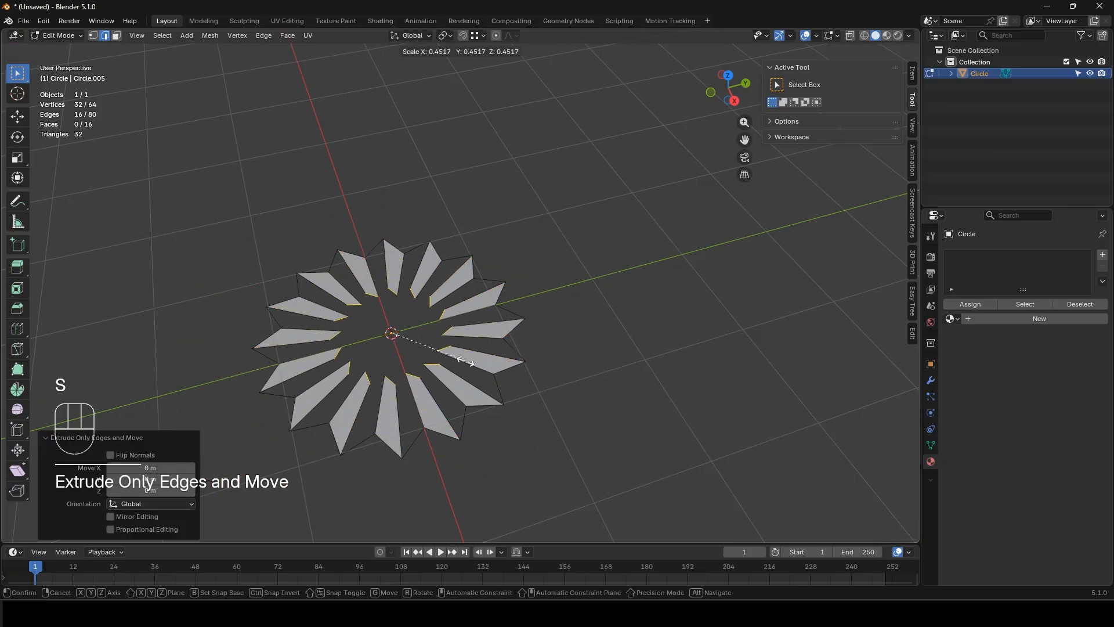
click(445, 351)
key(Tab)
Step: Delete the circle, add a mesh plane and open it in Edit Mode
mouse_move(469, 364)
middle_down()
mouse_move(441, 344)
mouse_move(468, 375)
middle_up()
key(x)
click(440, 345)
key(shift+a)
mouse_move(401, 345)
click(468, 346)
key(Tab)
scroll(468, 374, down, 2)
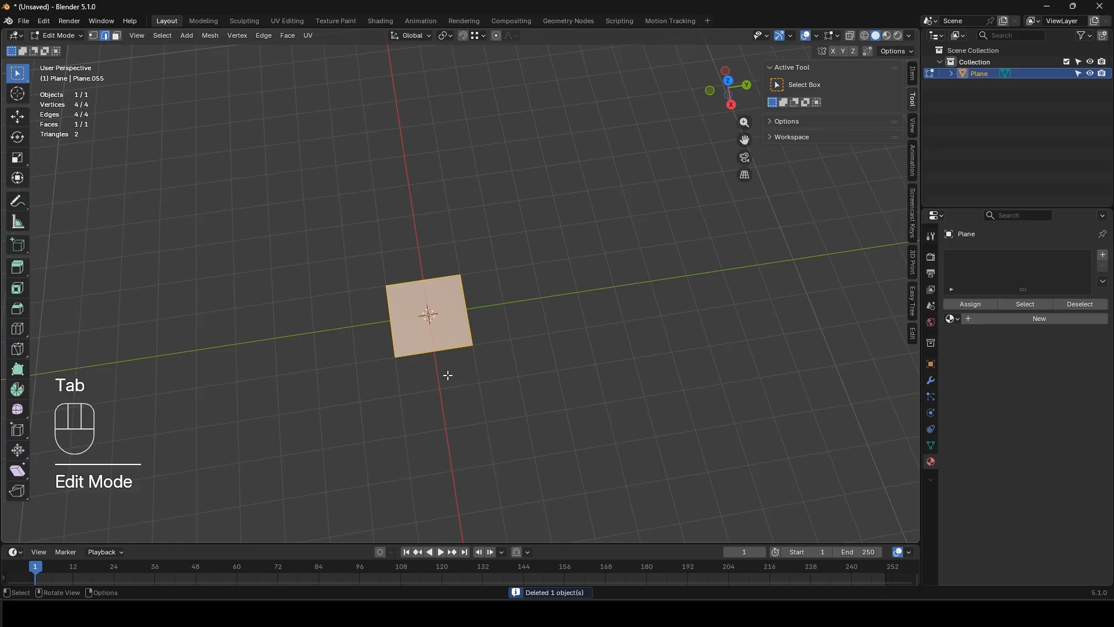
Step: Duplicate the plane's face 2 m along the Y axis
key(shift+d)
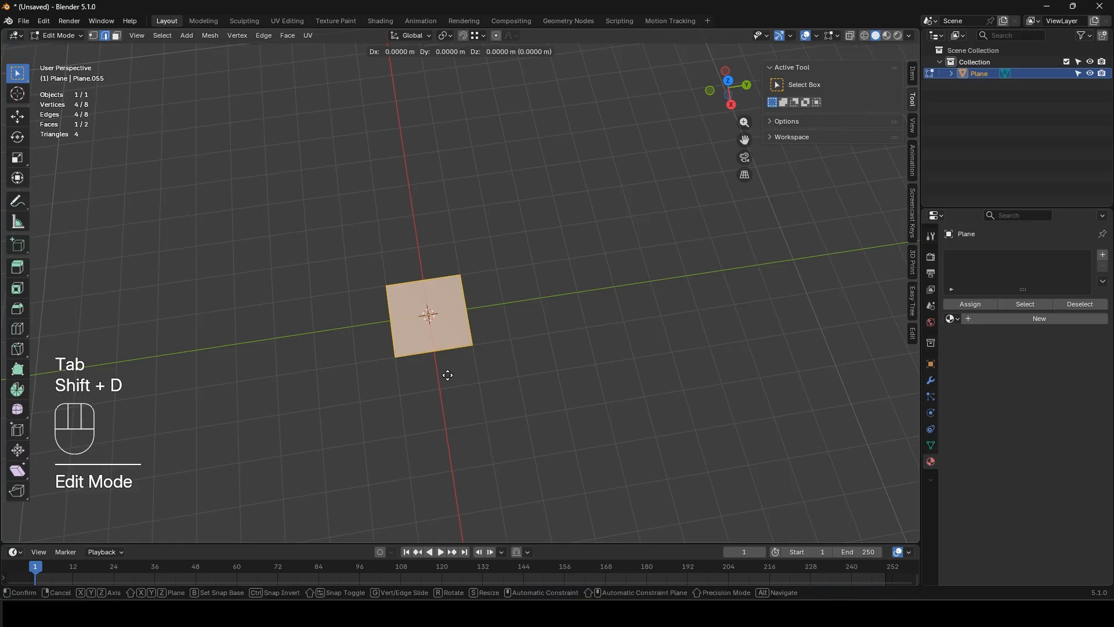
key(y)
key(KP_2)
key(Return)
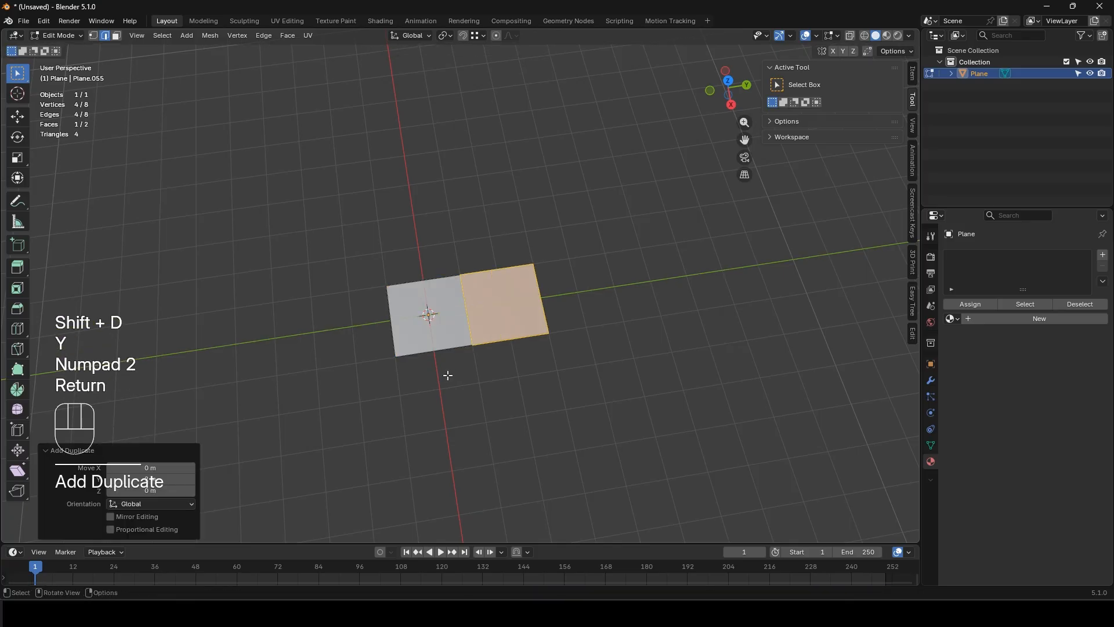
Step: Repeat the face duplication six more times to build a strip of eight squares
key(shift+r)
key(shift+r)
key(shift+r)
key(shift+r)
key(shift+r)
key(shift+r)
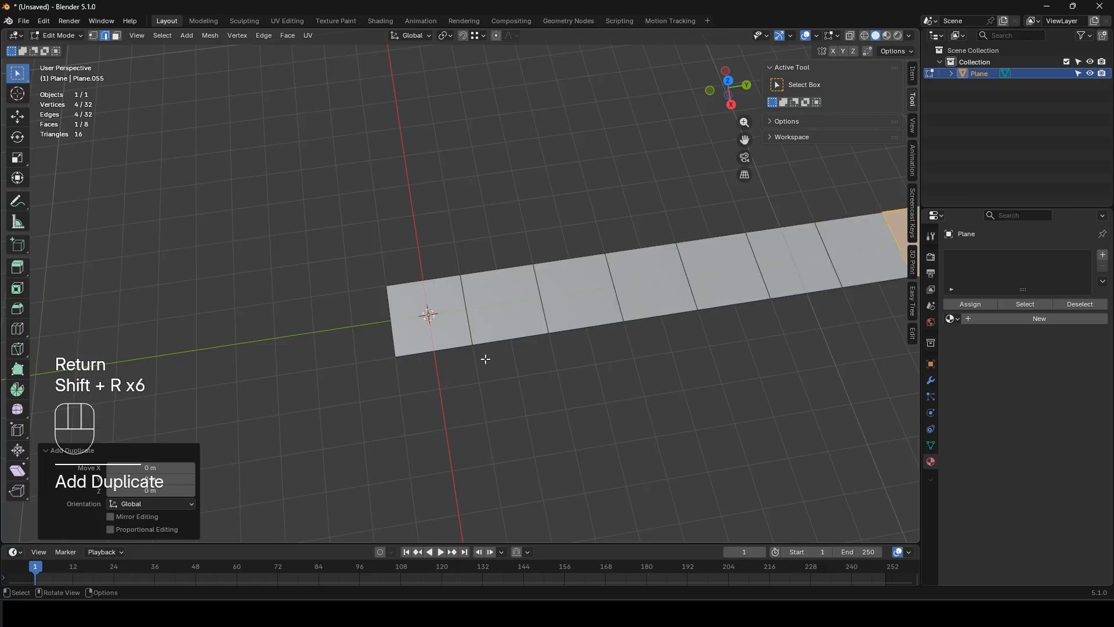
Step: Select the whole strip and merge its overlapping vertices by distance
middle_drag(482, 358, 392, 378)
key(a)
key(m)
click(419, 374)
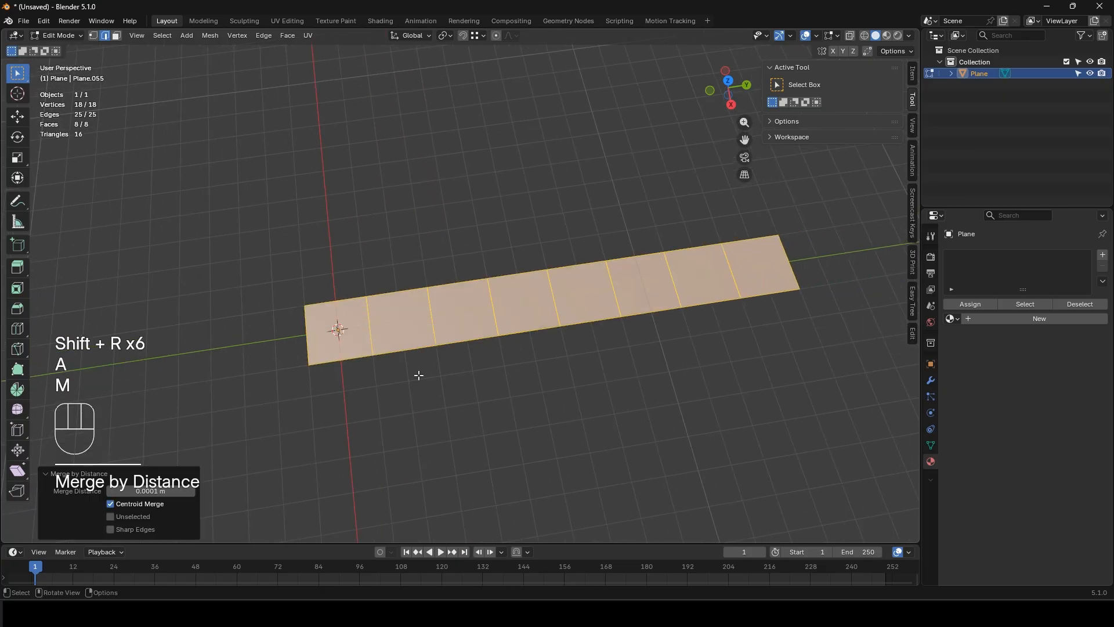
Step: Select the strip's face loop and apply Checker Deselect so every second face stays selected
key(3)
alt+click(368, 329)
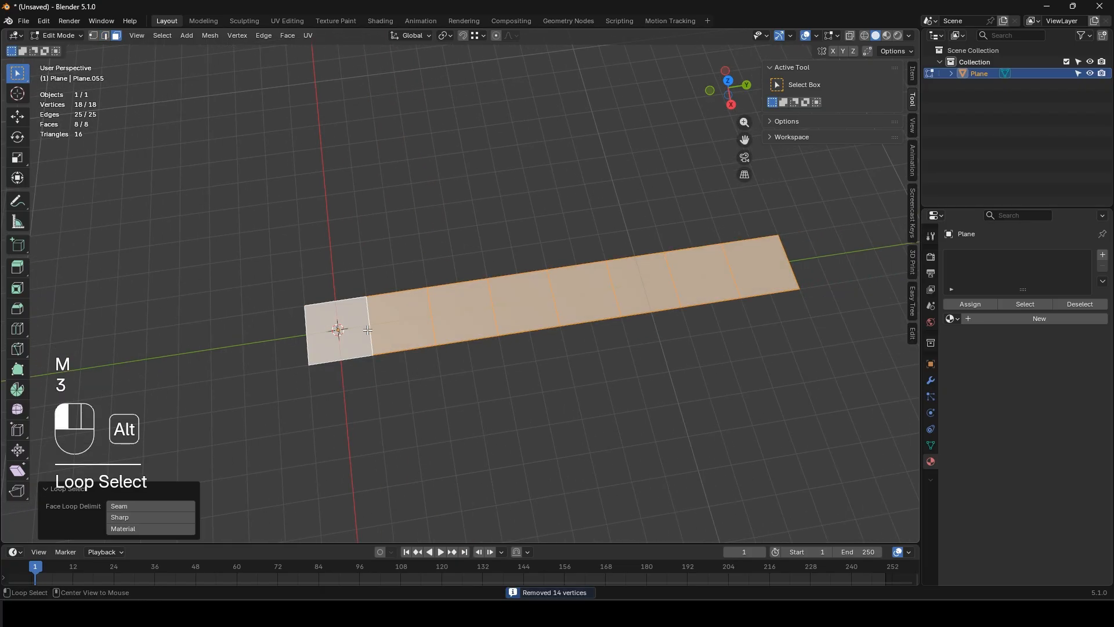
click(159, 35)
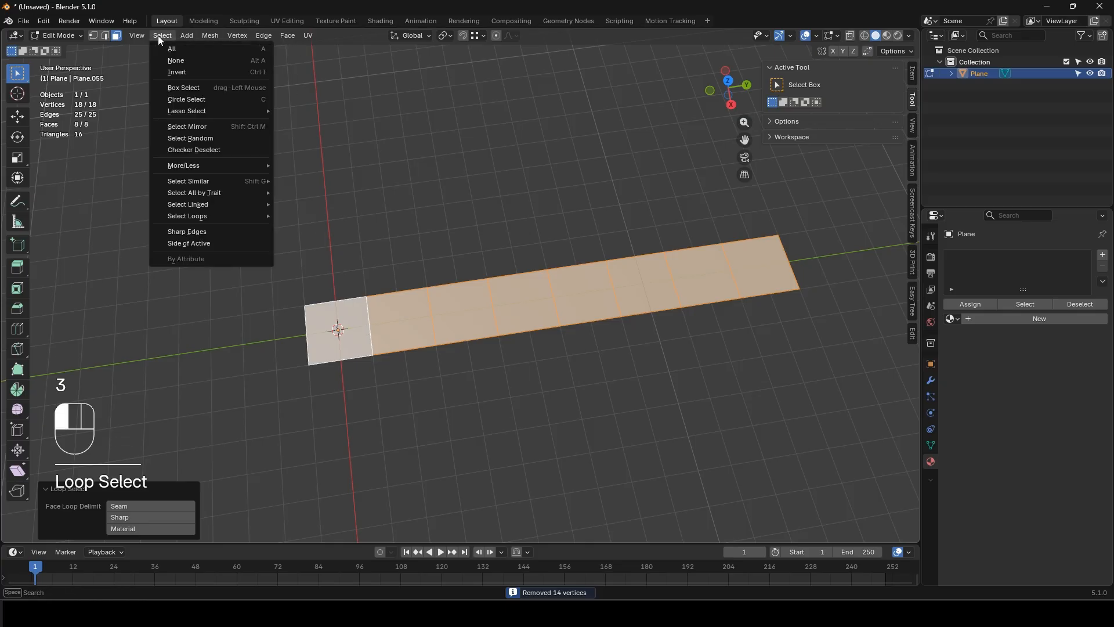
click(224, 150)
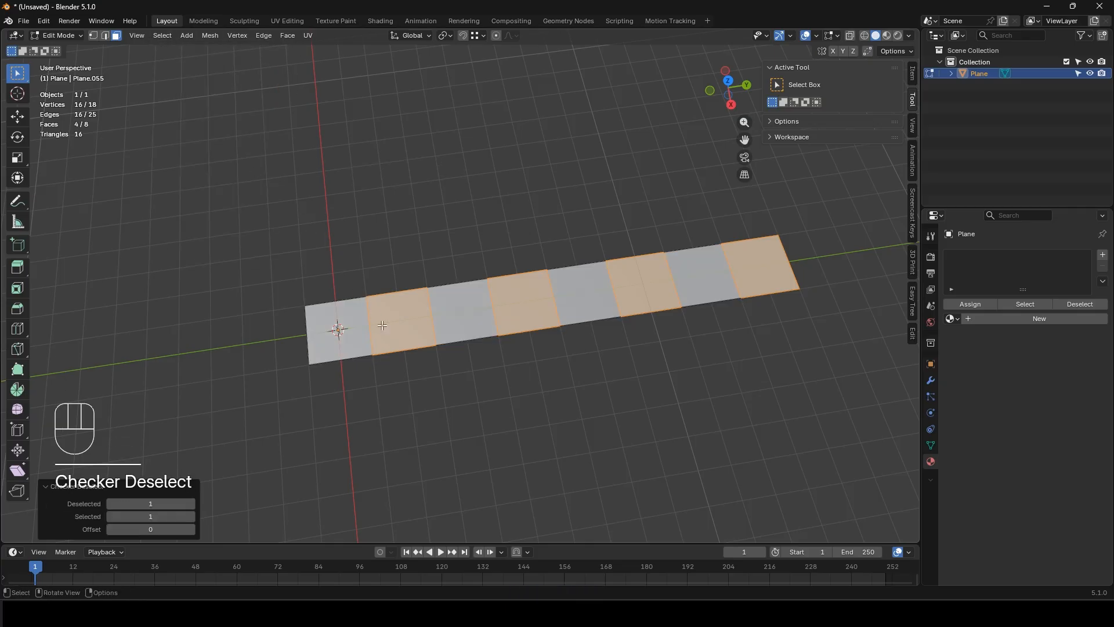
Step: Inset the alternating faces about 0.17 m, extrude them downward into pockets, and return to Object Mode
middle_drag(507, 382, 627, 327)
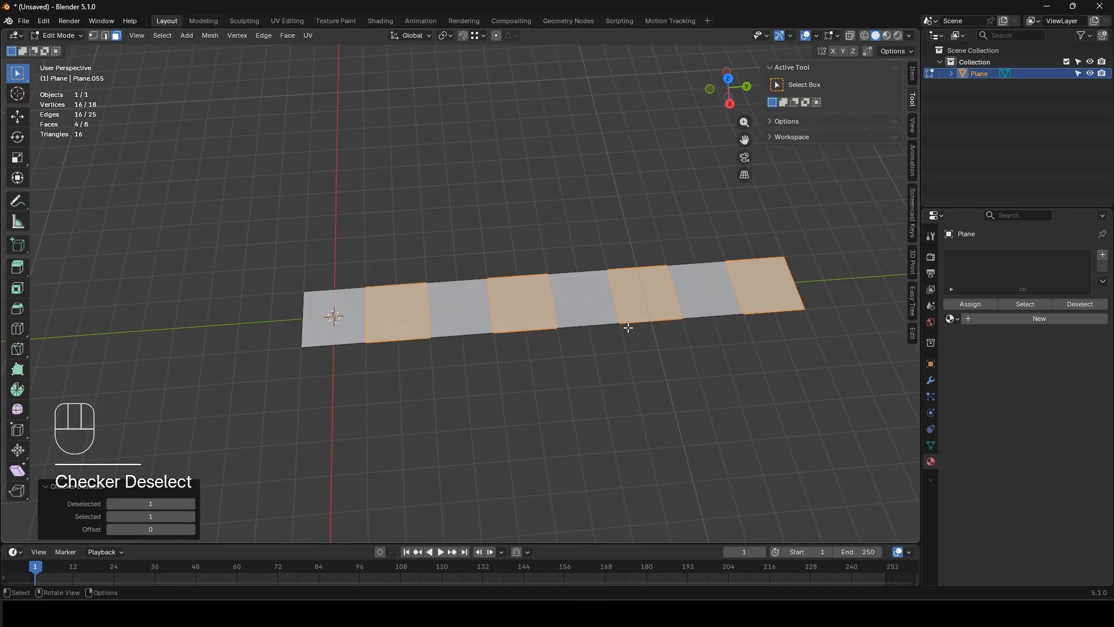
key(i)
click(714, 400)
key(e)
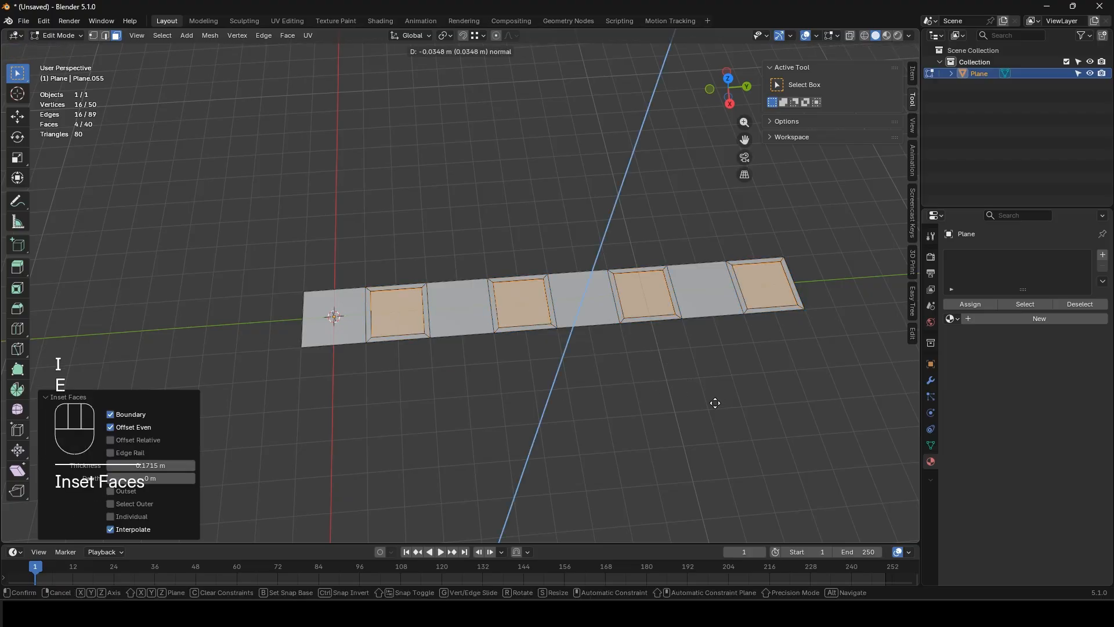
click(721, 423)
key(Tab)
middle_drag(721, 422, 666, 453)
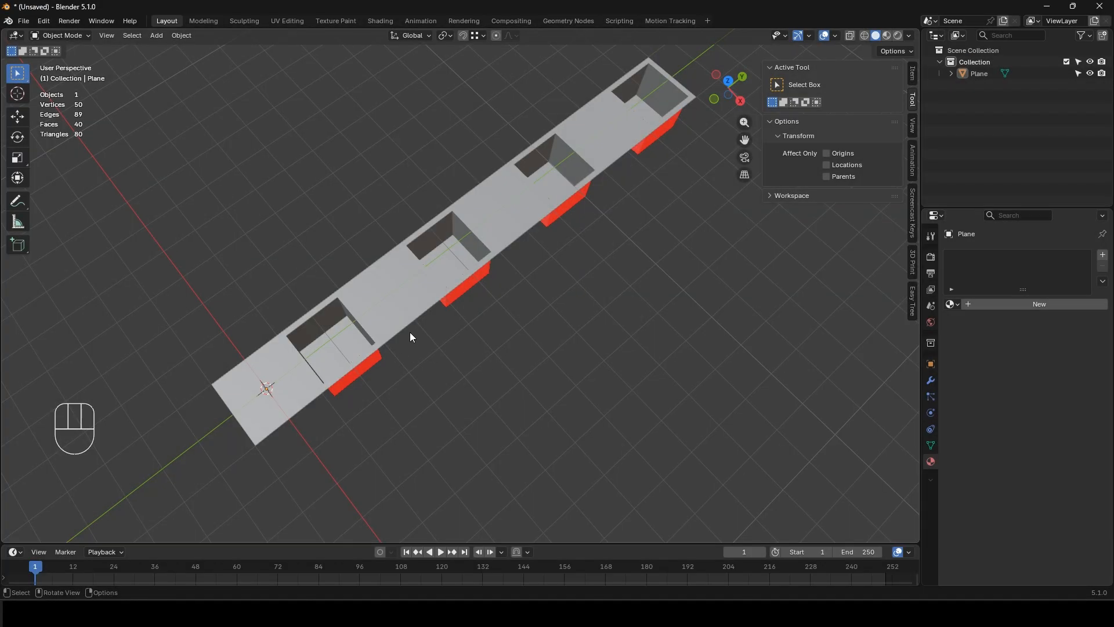
Step: In Edit Mode, add a centred crosswise loop cut to each of the three flat squares between the pockets
key(Tab)
key(ctrl+r)
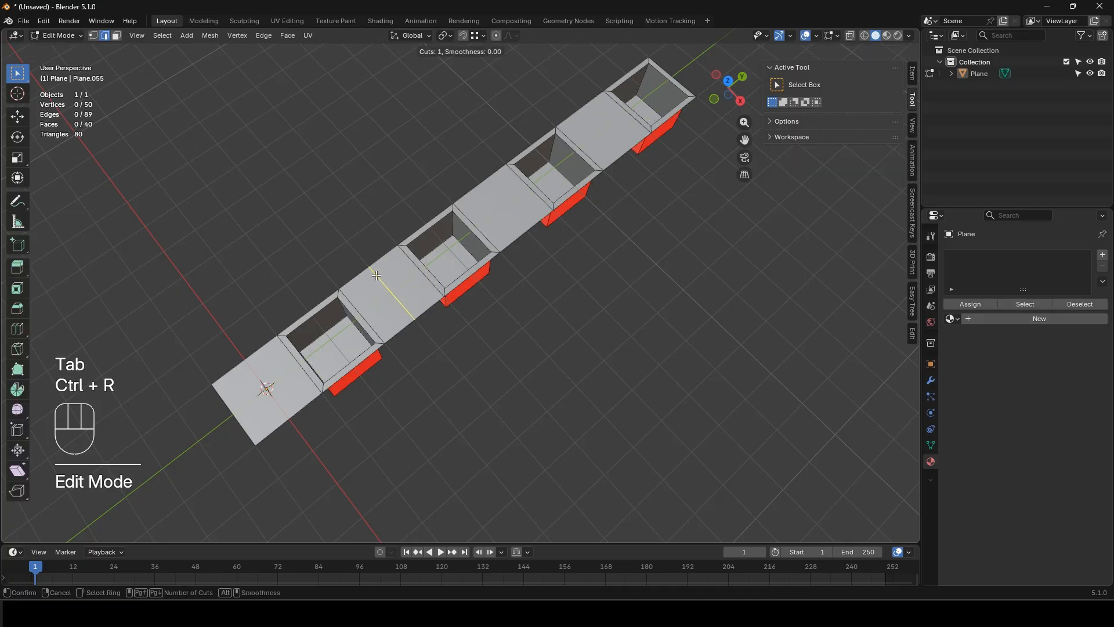
click(376, 275)
right_click(375, 275)
key(ctrl+r)
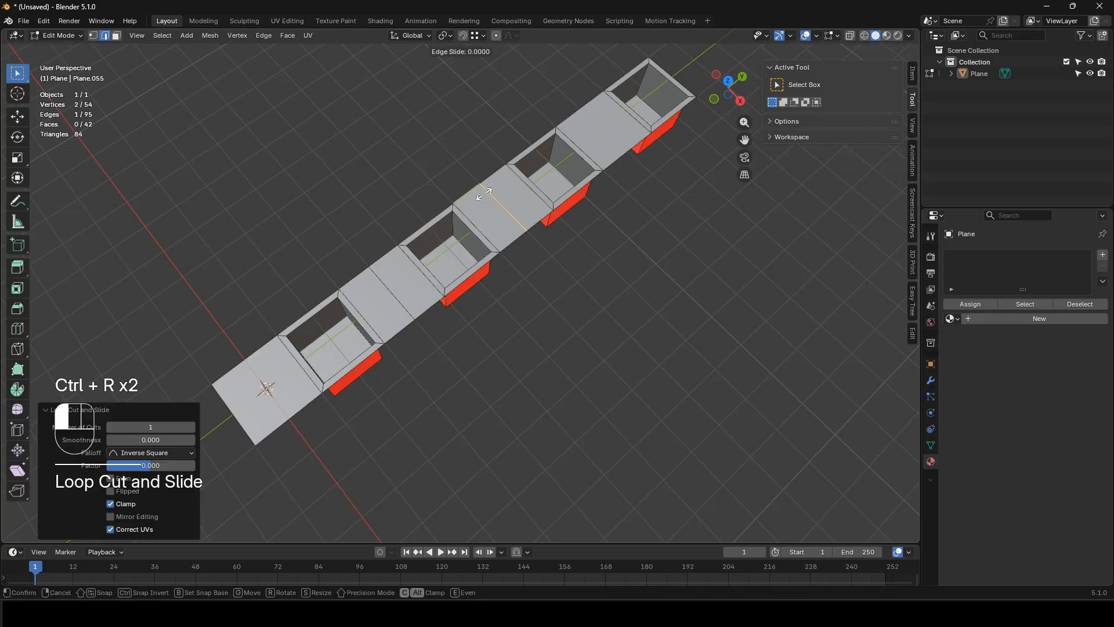
click(486, 193)
right_click(486, 193)
key(ctrl+r)
click(587, 113)
right_click(588, 113)
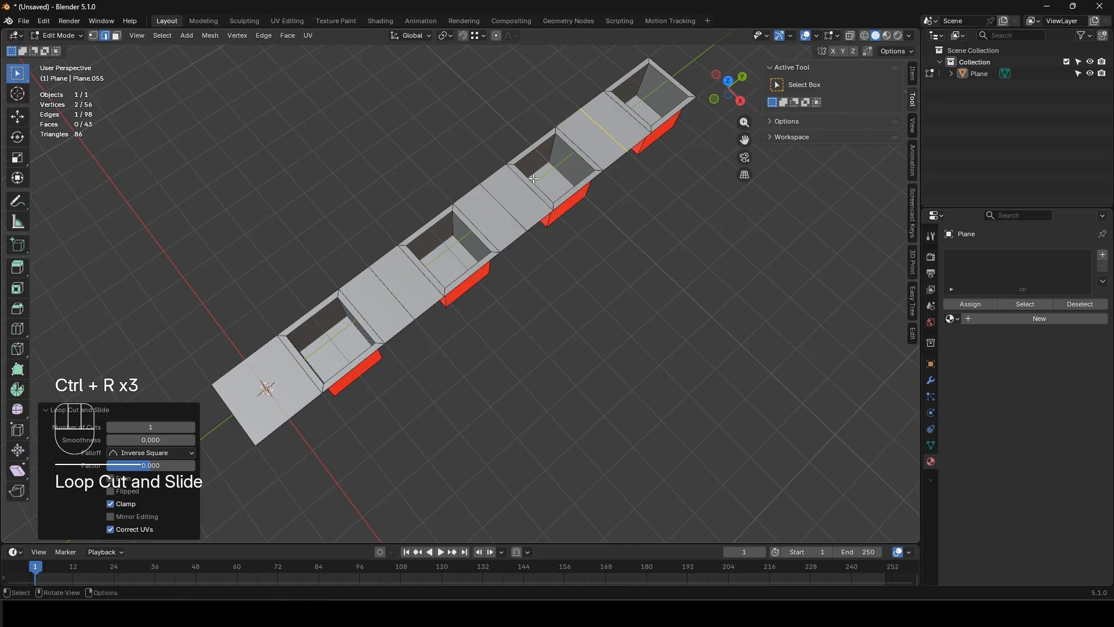
Step: Select the three new cut edges together and split them with Edge Split
shift+click(498, 204)
shift+click(385, 296)
right_click(386, 296)
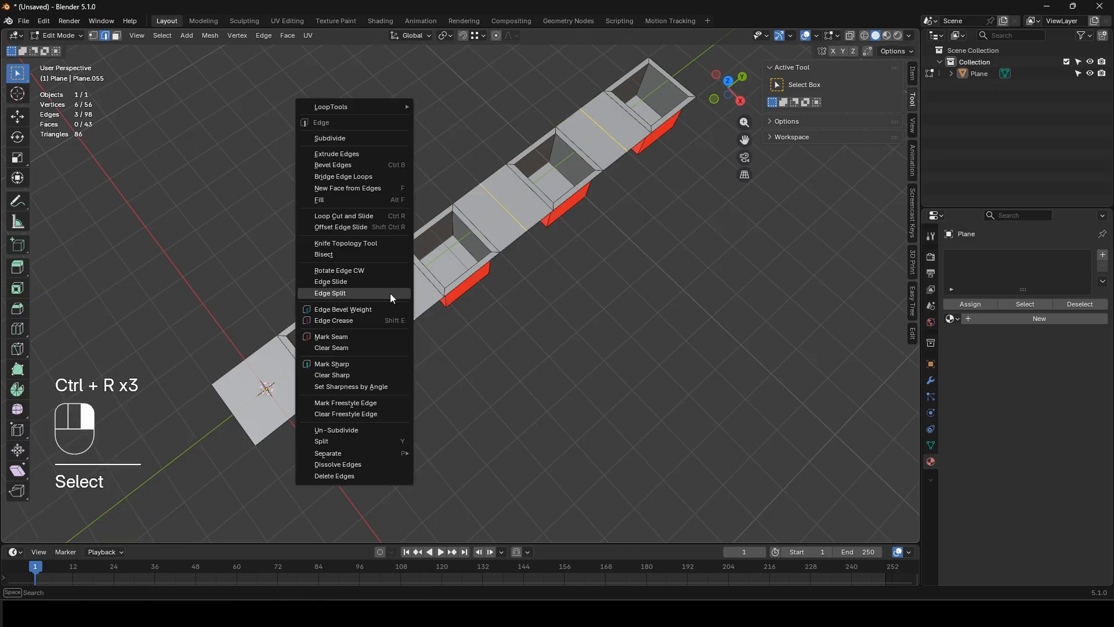
click(359, 294)
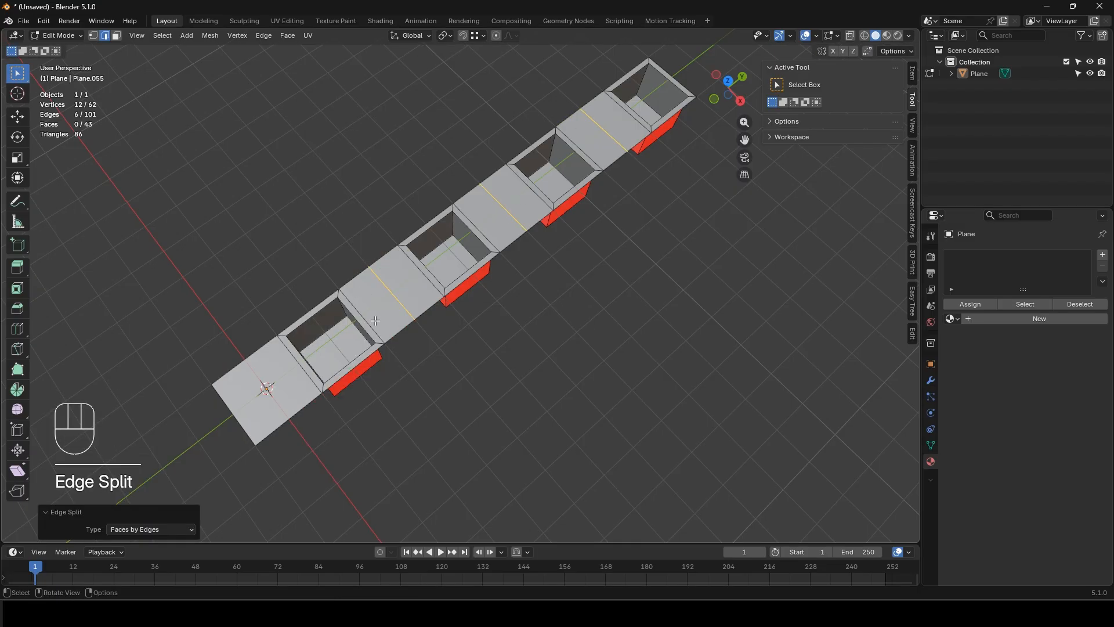
Step: Select the floor of the pocket nearest the origin and repeatedly grow the selection to check the extent of its piece
key(3)
click(323, 357)
key(ctrl+KP_Add)
key(ctrl+KP_Add)
key(ctrl+KP_Add)
key(ctrl+KP_Add)
key(ctrl+KP_Add)
key(ctrl+KP_Add)
key(ctrl+KP_Add)
key(ctrl+KP_Add)
key(ctrl+KP_Add)
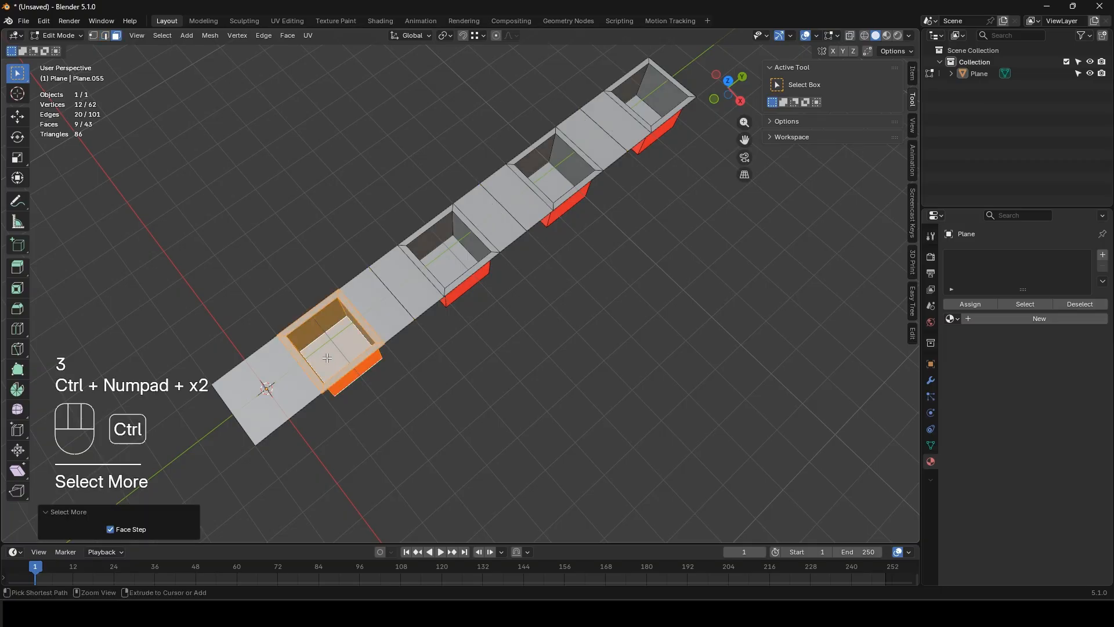
key(ctrl+KP_Add)
key(ctrl+KP_Add)
key(ctrl+KP_Add)
Step: Add the third pocket's floor to the selection and grow it repeatedly to check that piece's extent
shift+click(552, 179)
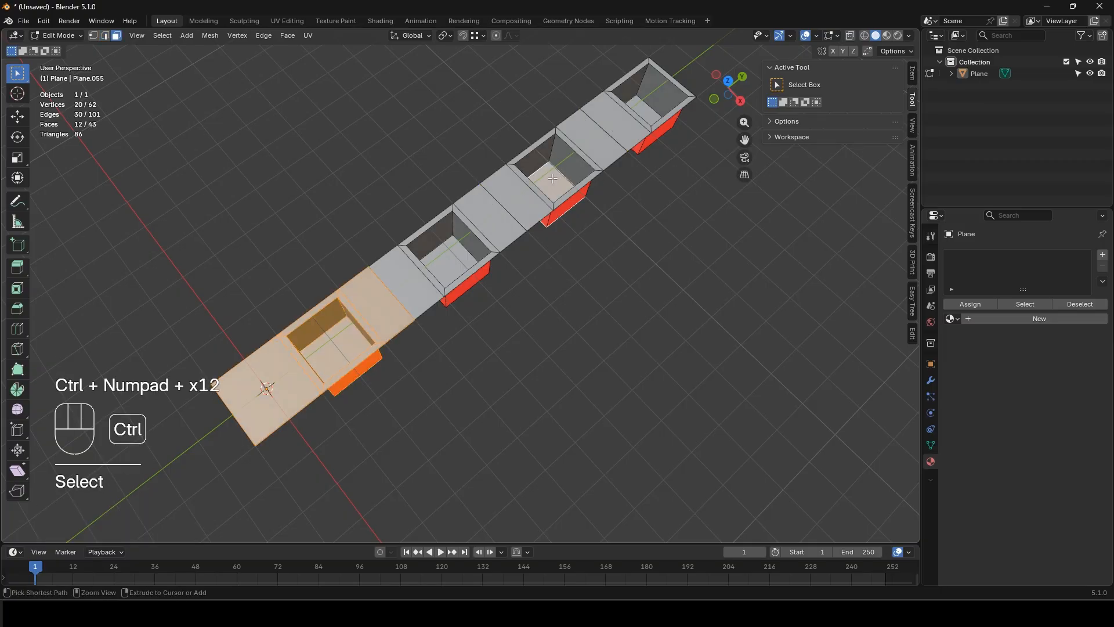
key(ctrl+KP_Add)
key(ctrl+KP_Add)
key(ctrl+KP_Add)
key(ctrl+KP_Add)
key(ctrl+KP_Add)
key(ctrl+KP_Add)
key(ctrl+KP_Add)
key(ctrl+KP_Add)
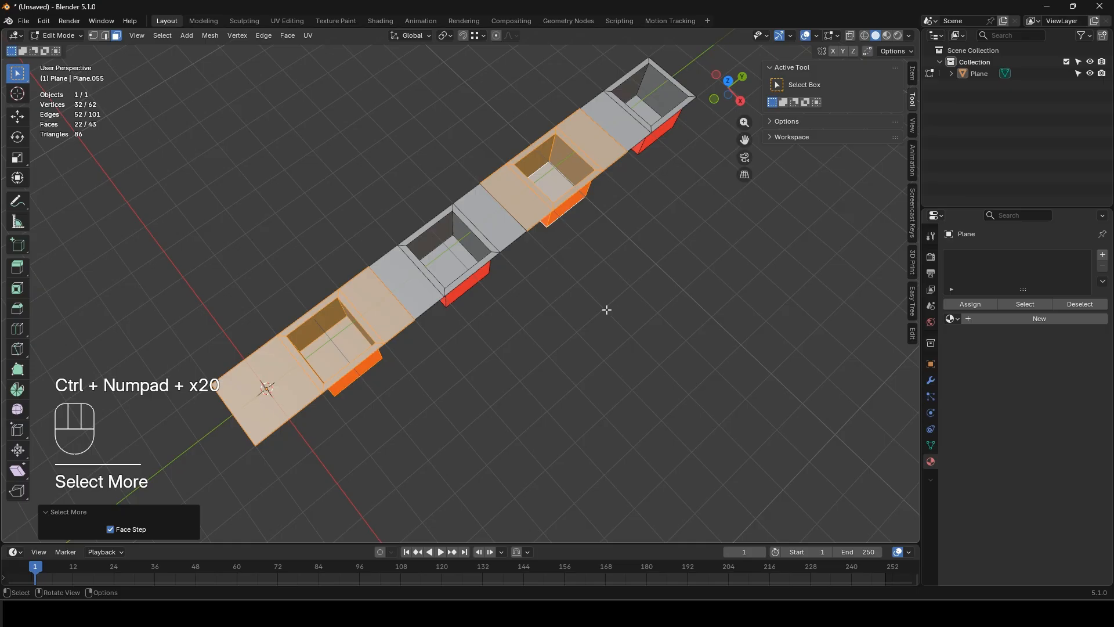
Step: Separate the whole mesh by loose parts and check the individual pieces in Object Mode
key(a)
key(p)
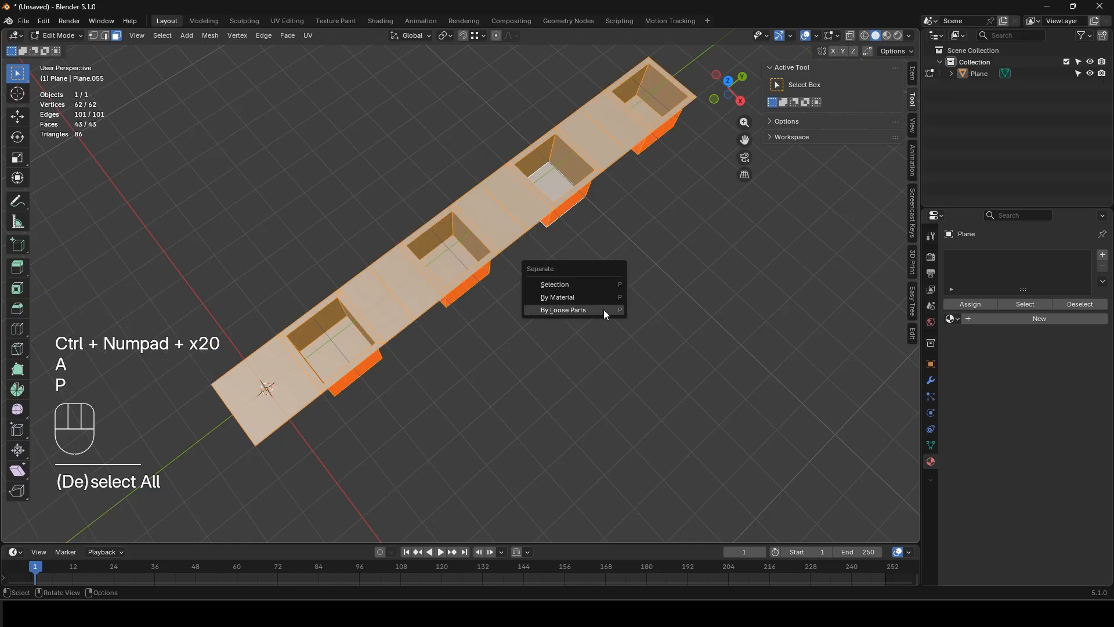
click(568, 309)
key(Tab)
click(392, 287)
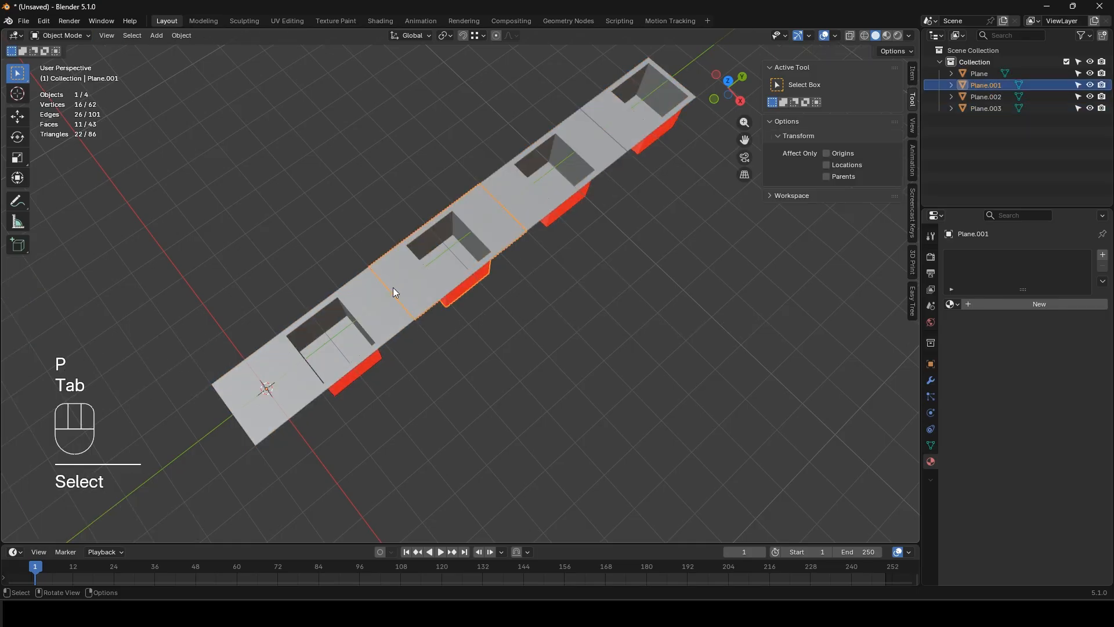
click(571, 164)
click(634, 137)
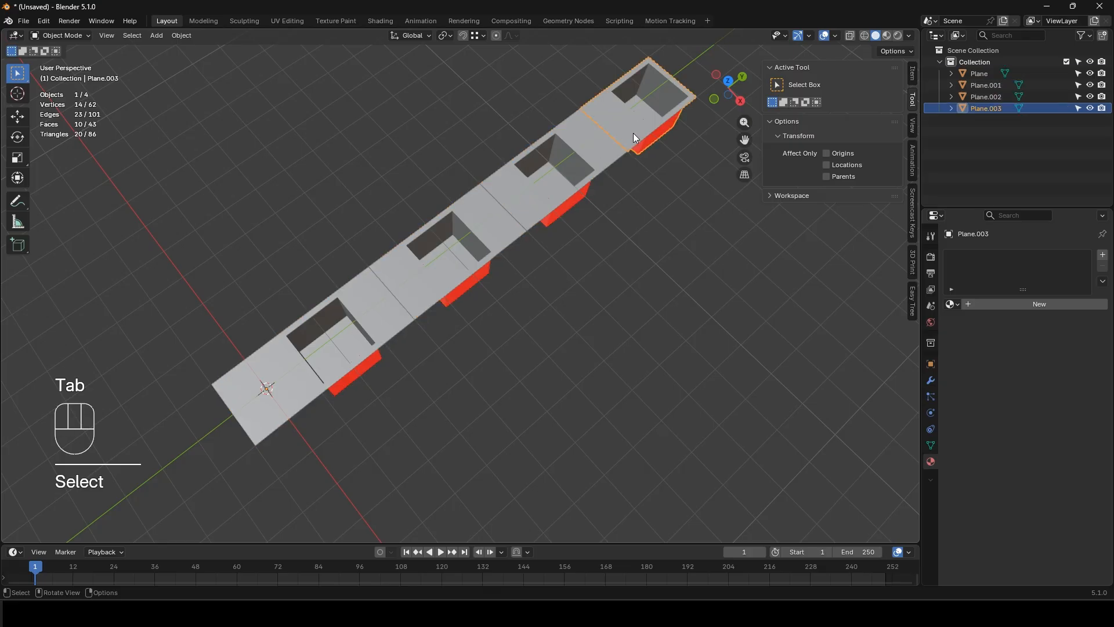
middle_drag(616, 277, 592, 276)
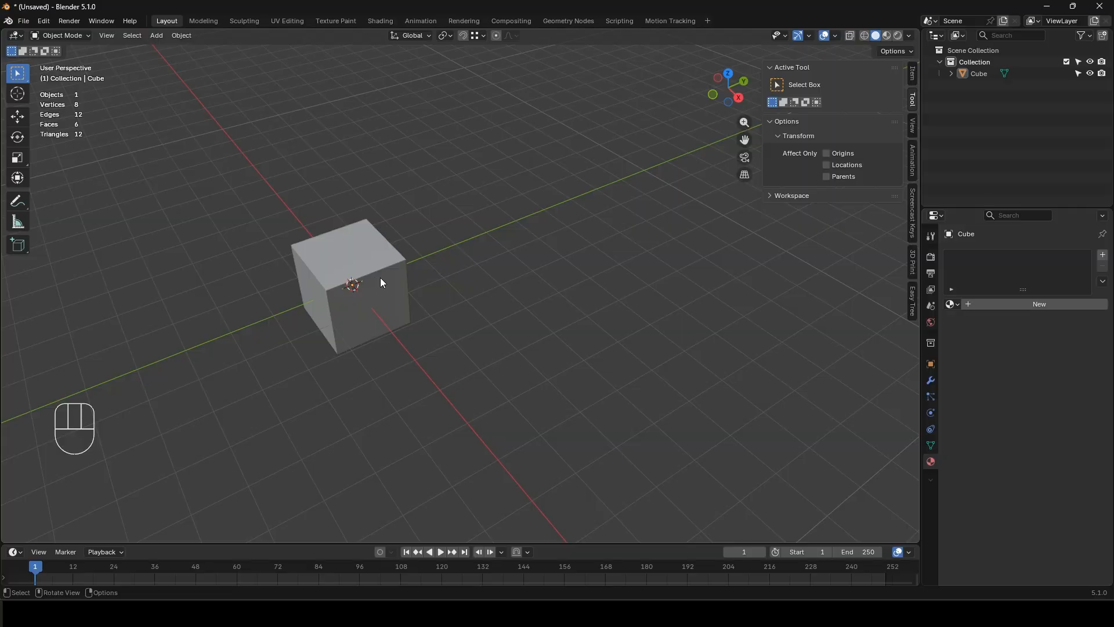
Step: Open the cube in Edit Mode and add a centred loop cut across its top and front faces
click(355, 281)
scroll(348, 284, up, 4)
shift+middle_drag(340, 287, 420, 280)
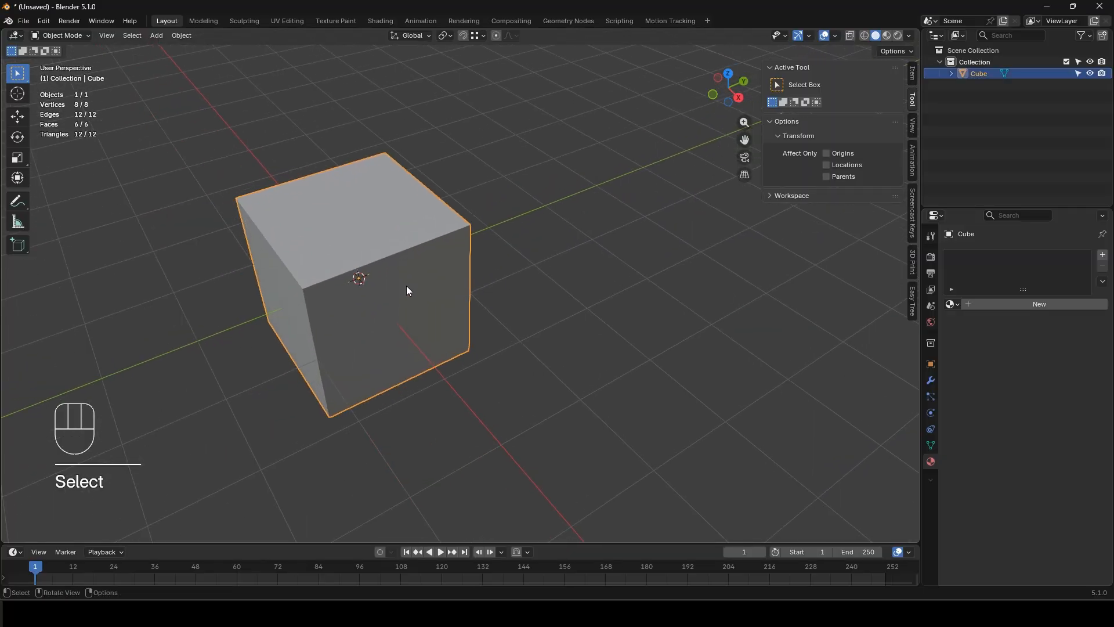
key(Tab)
key(ctrl+r)
click(380, 272)
right_click(379, 273)
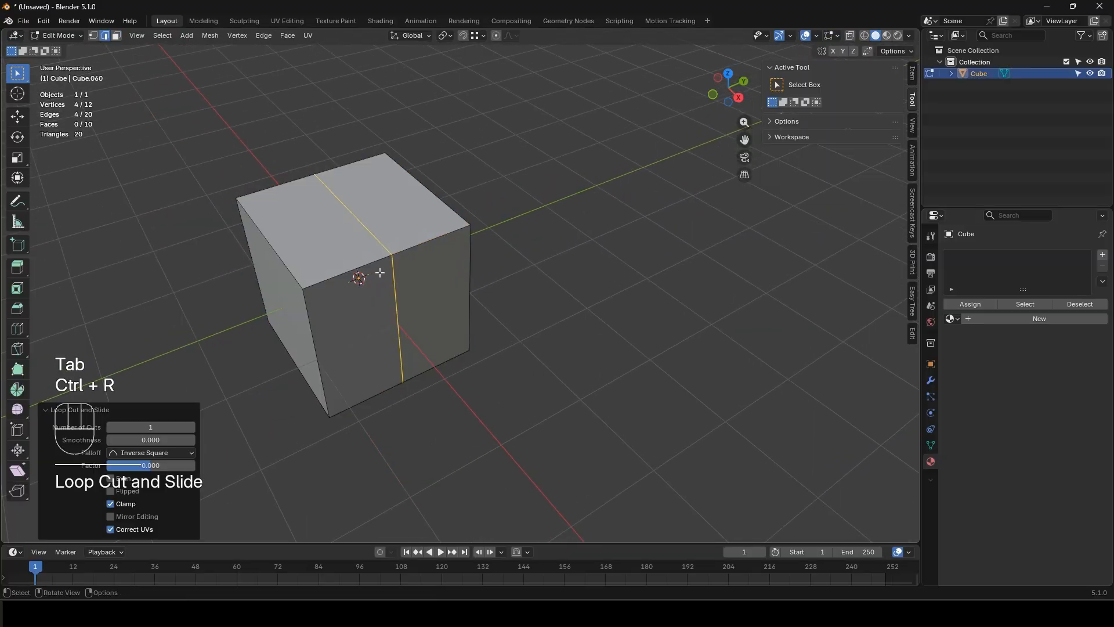
Step: Slide the loop cut's front top vertex along the cube's top edge toward the neighbouring corner
key(1)
click(408, 268)
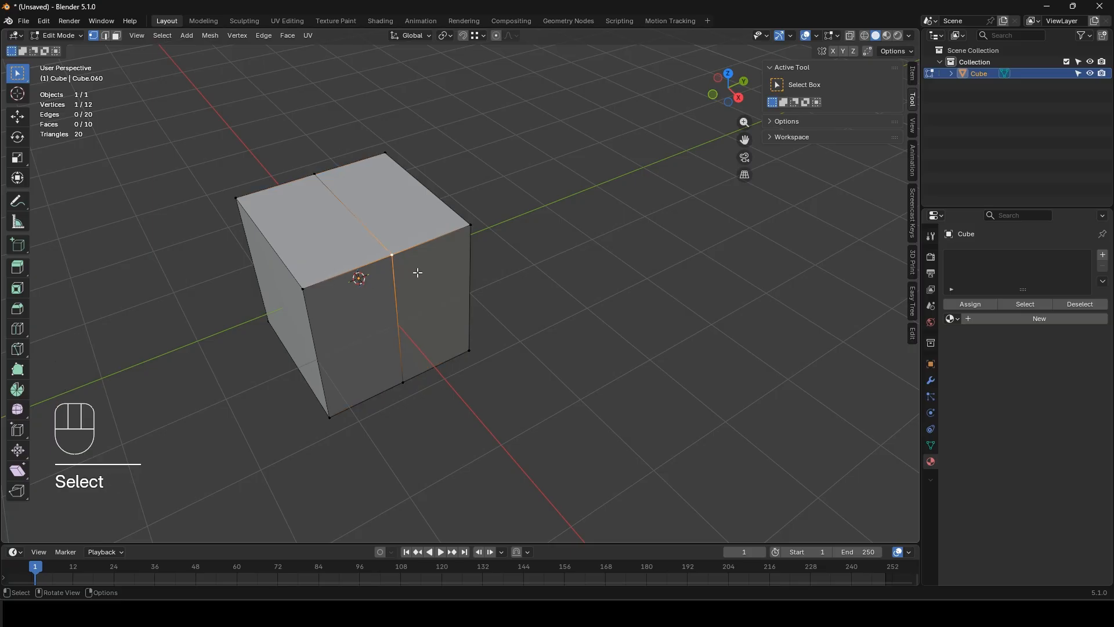
key(g)
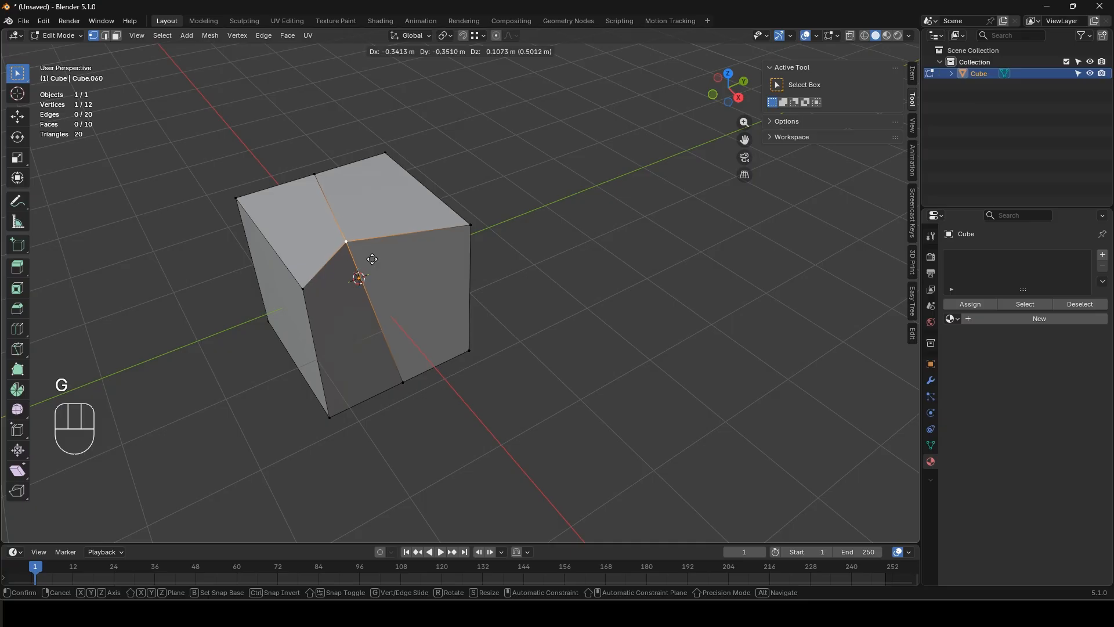
key(g)
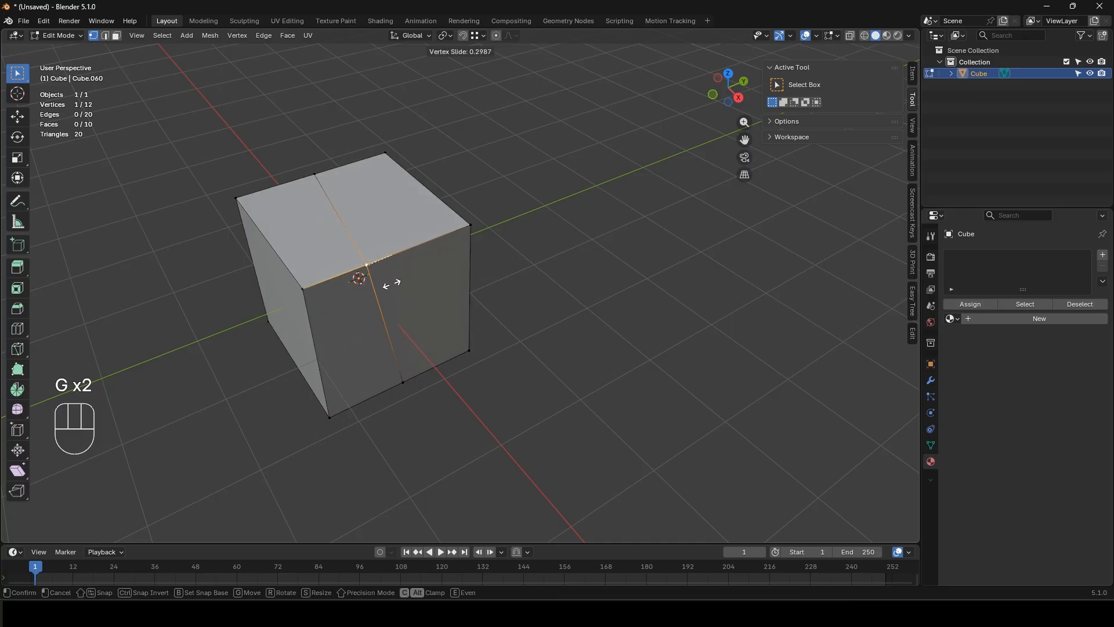
click(351, 293)
Step: Slide the cut's opposite top vertex along its edge toward the diagonally opposite corner
middle_drag(336, 301, 363, 243)
click(357, 234)
key(g)
key(g)
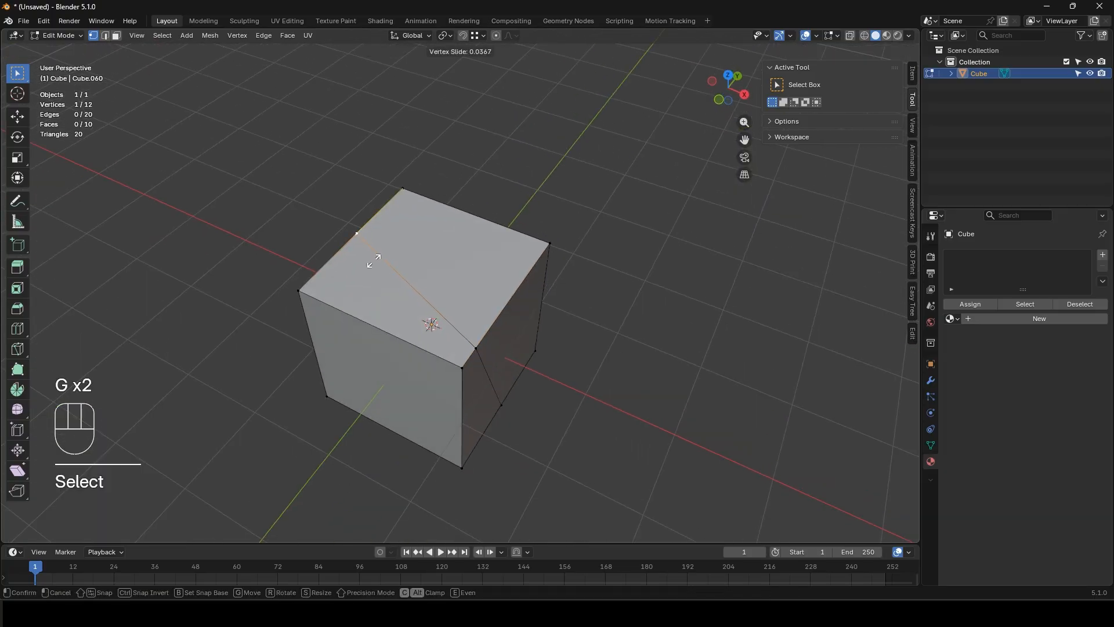
click(400, 217)
middle_drag(400, 217, 579, 144)
middle_drag(576, 220, 403, 299)
key(alt)
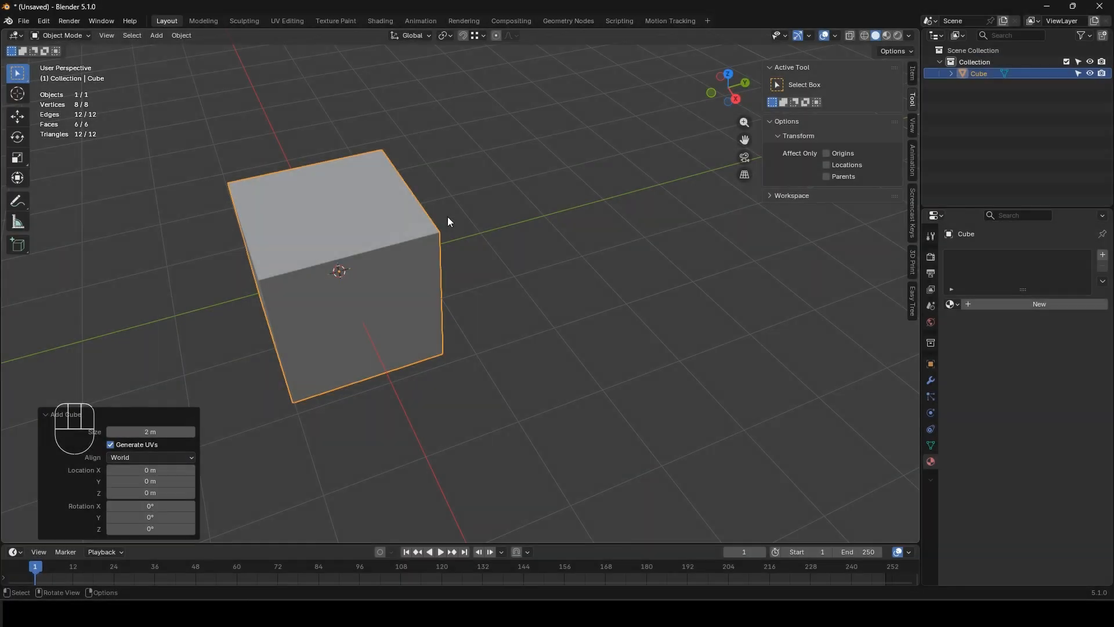
Step: Open the new cube in Edit Mode, select one top edge and snap the 3D cursor to it
middle_drag(371, 287, 403, 299)
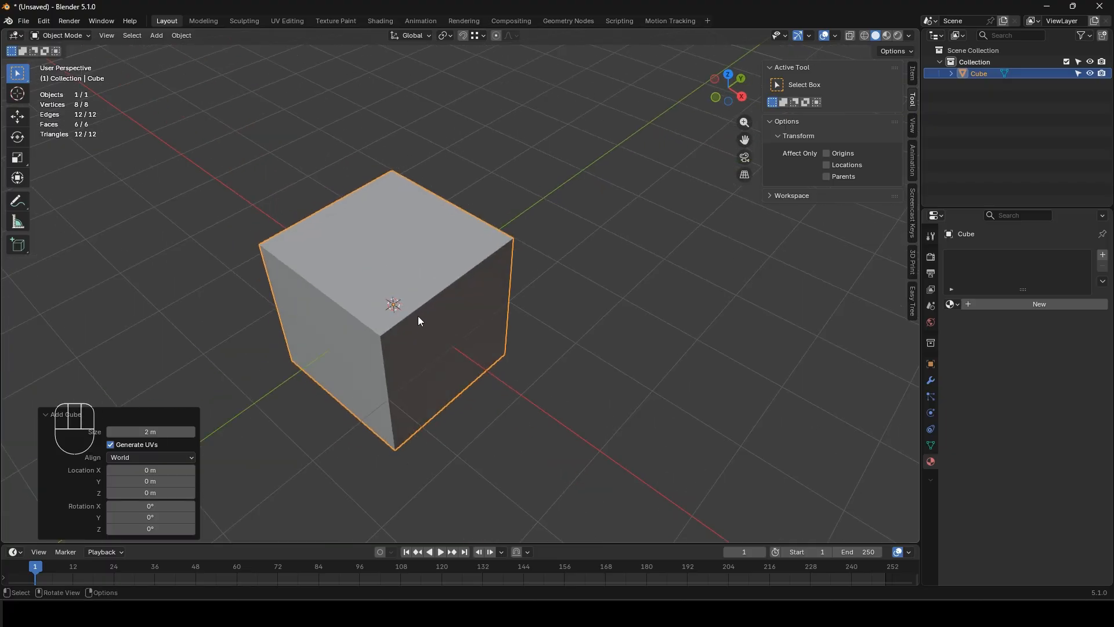
key(Tab)
scroll(385, 315, down, 2)
scroll(383, 315, up, 2)
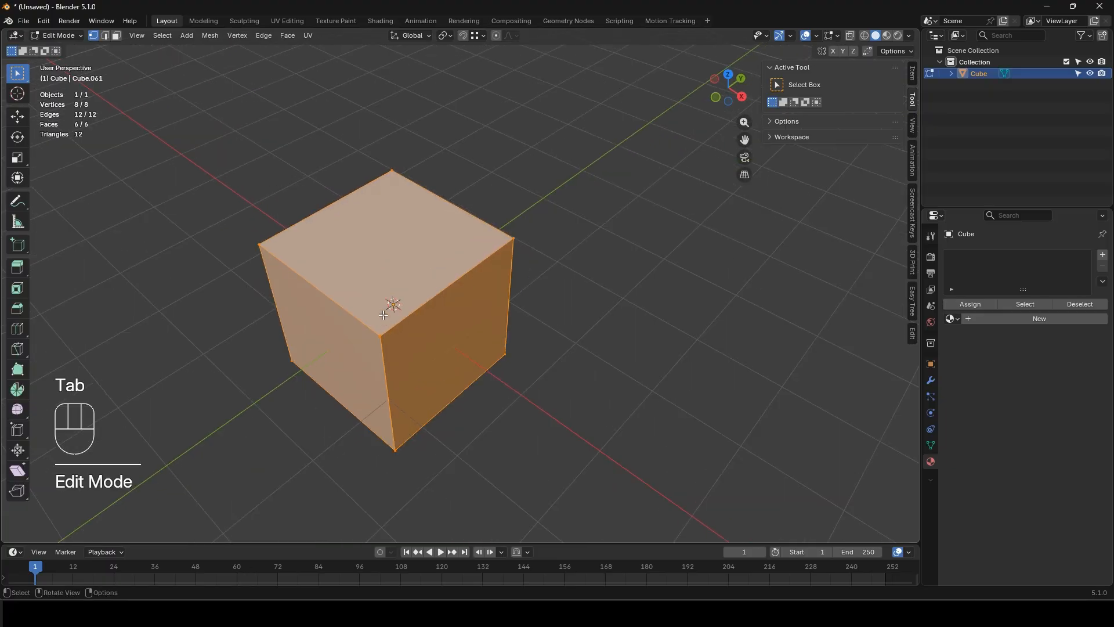
key(2)
click(359, 312)
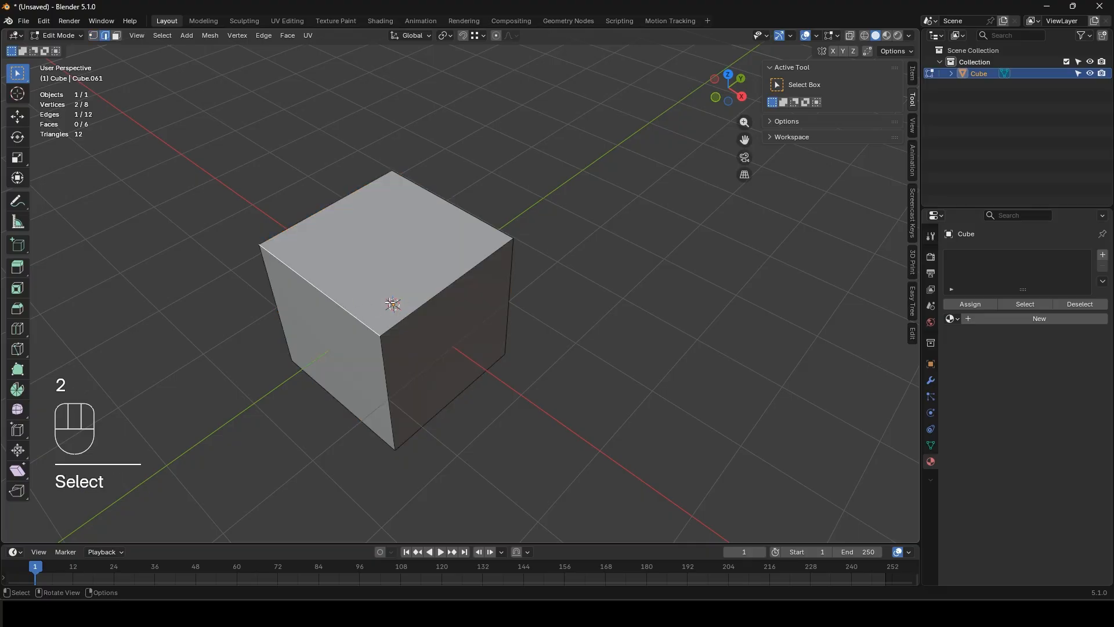
key(shift+s)
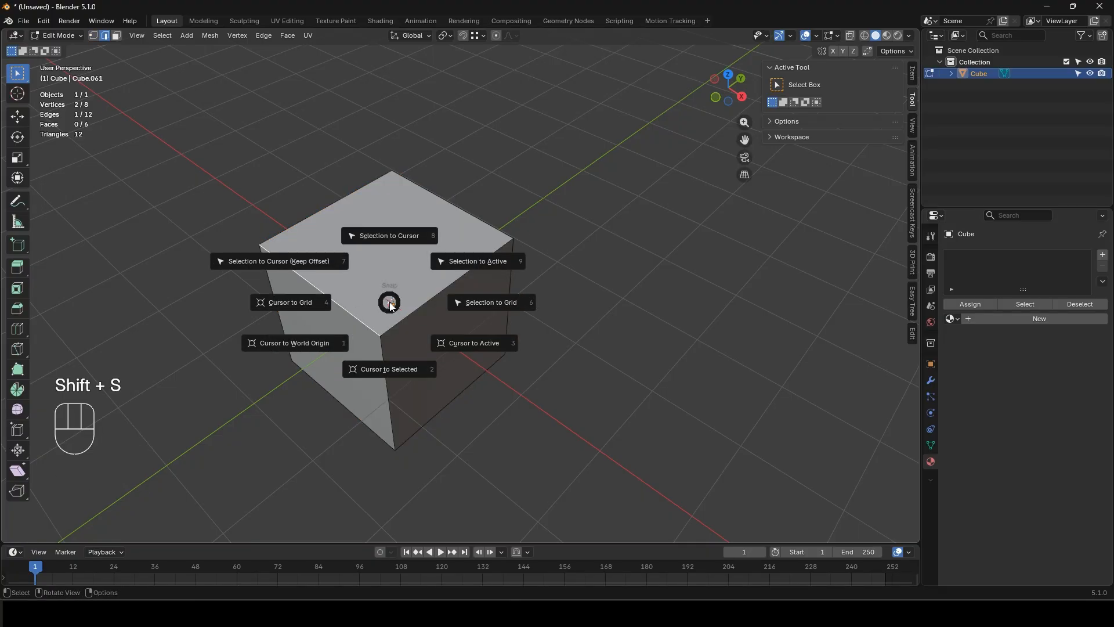
click(395, 366)
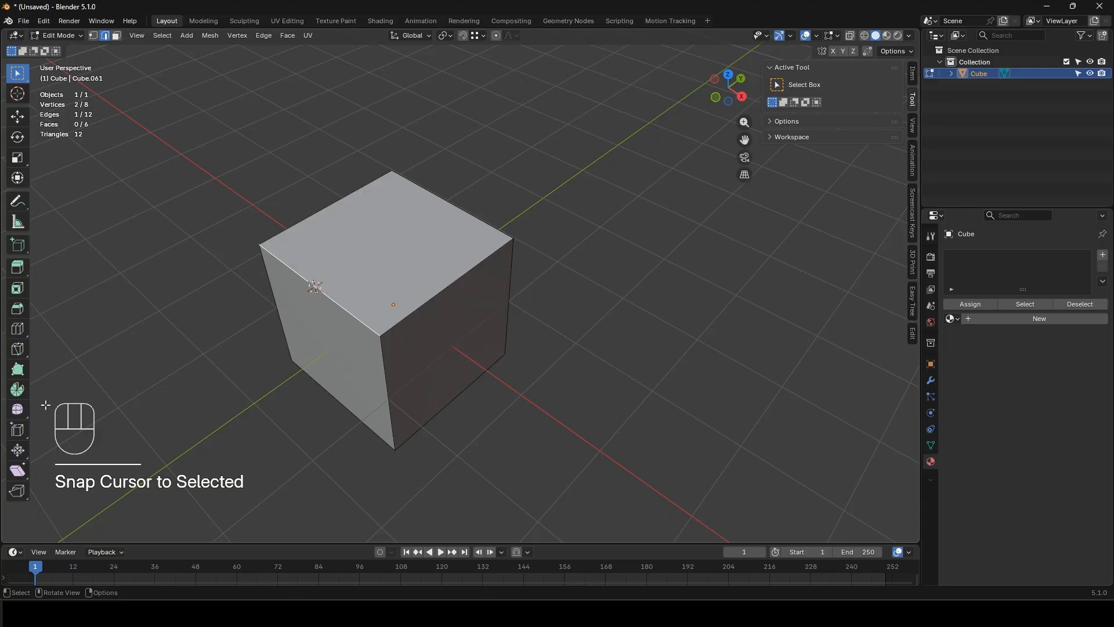
Step: Spin the cube's top face about 89° around the X axis at the 3D cursor with 12 steps
click(15, 389)
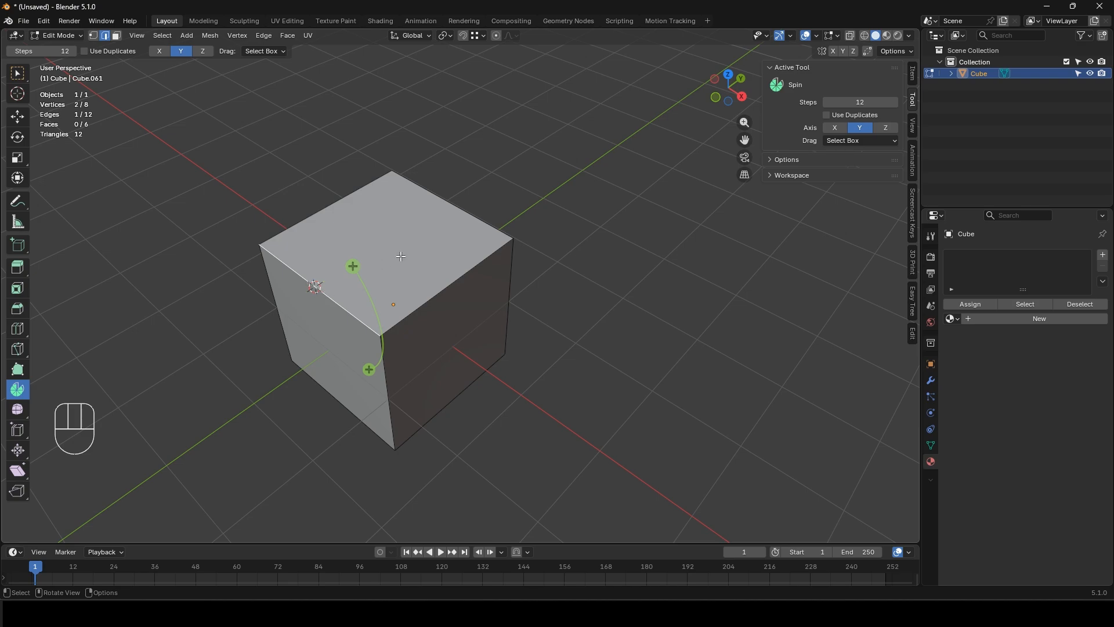
key(3)
click(366, 226)
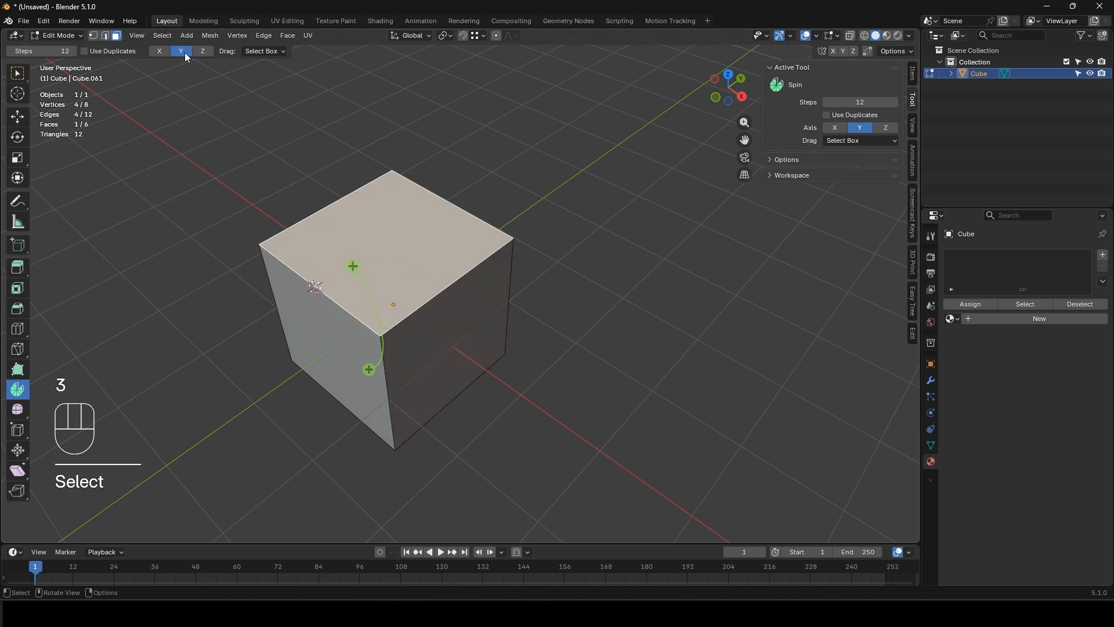
click(158, 51)
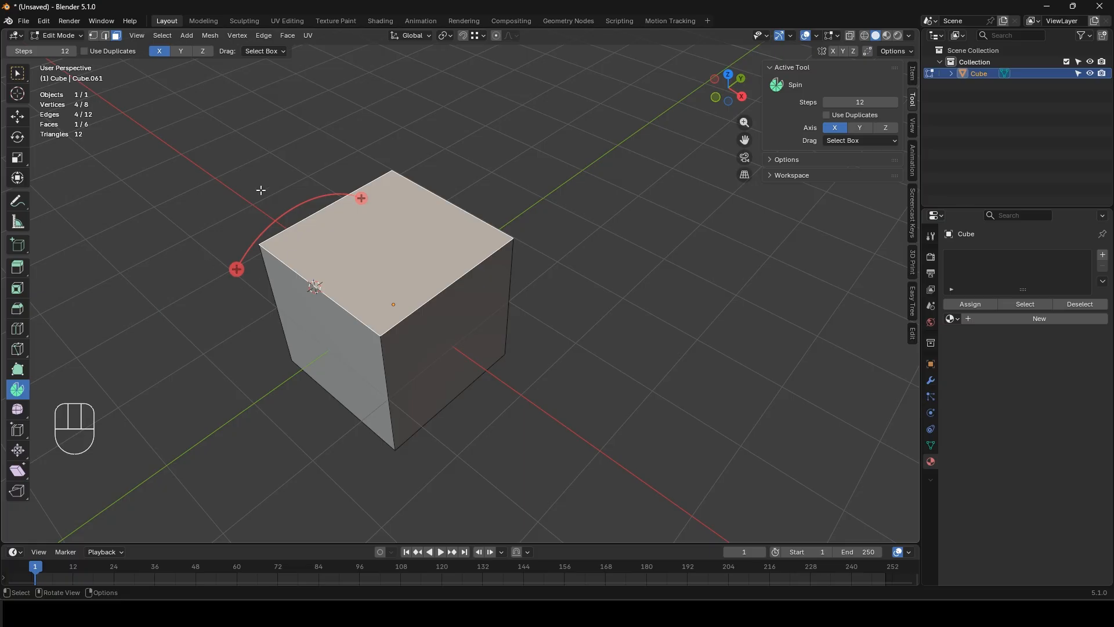
drag(236, 269, 251, 400)
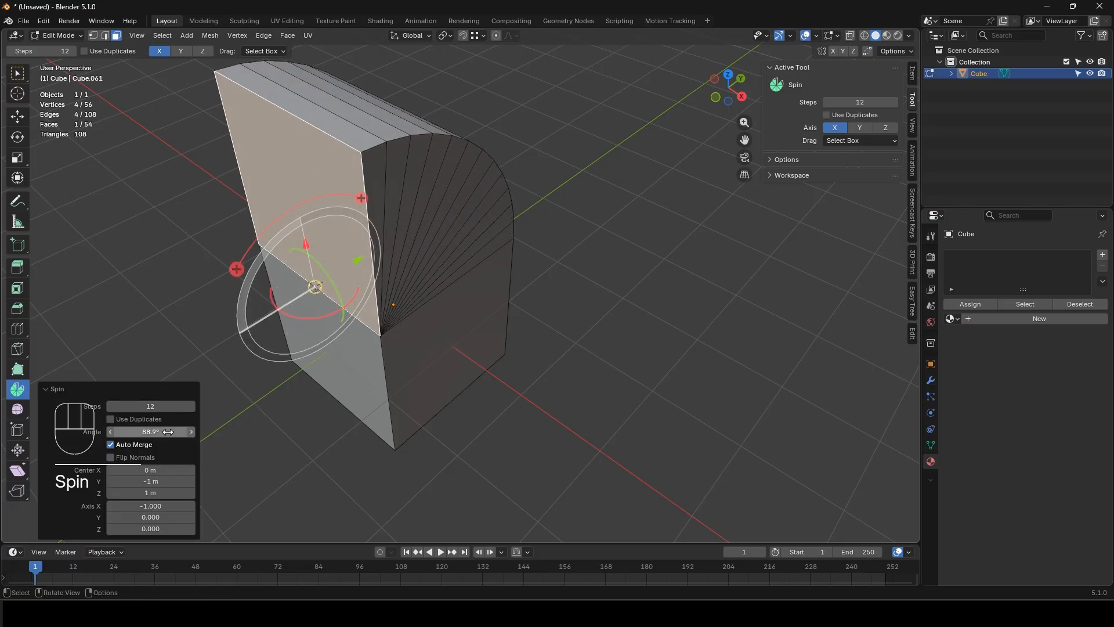
Step: Set the spin's angle to 45° and reduce its steps to 3
click(145, 433)
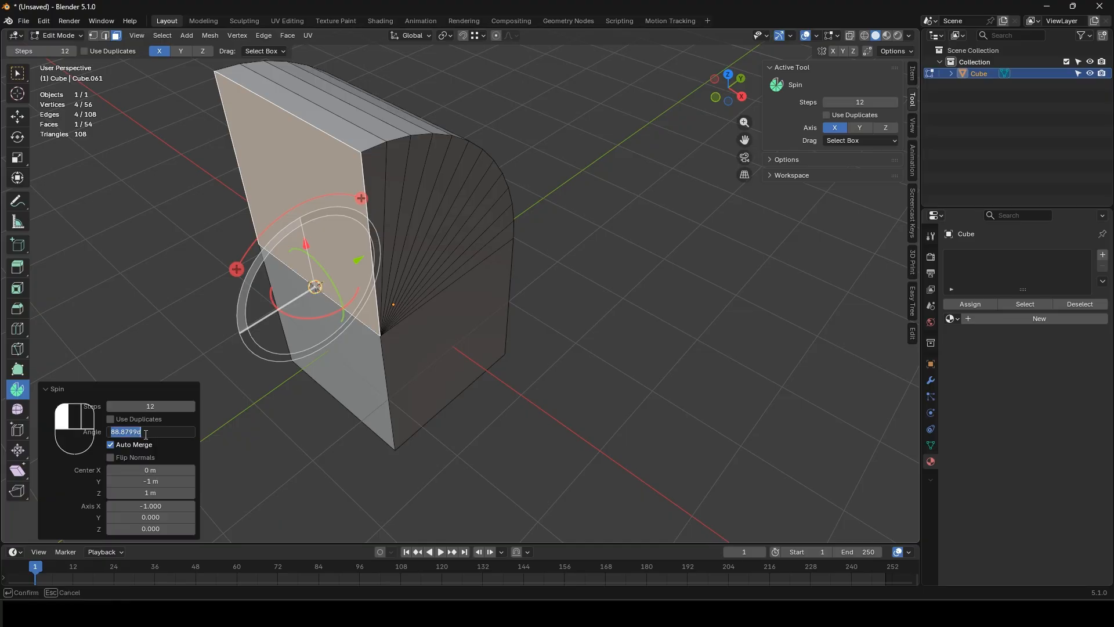
key(Return)
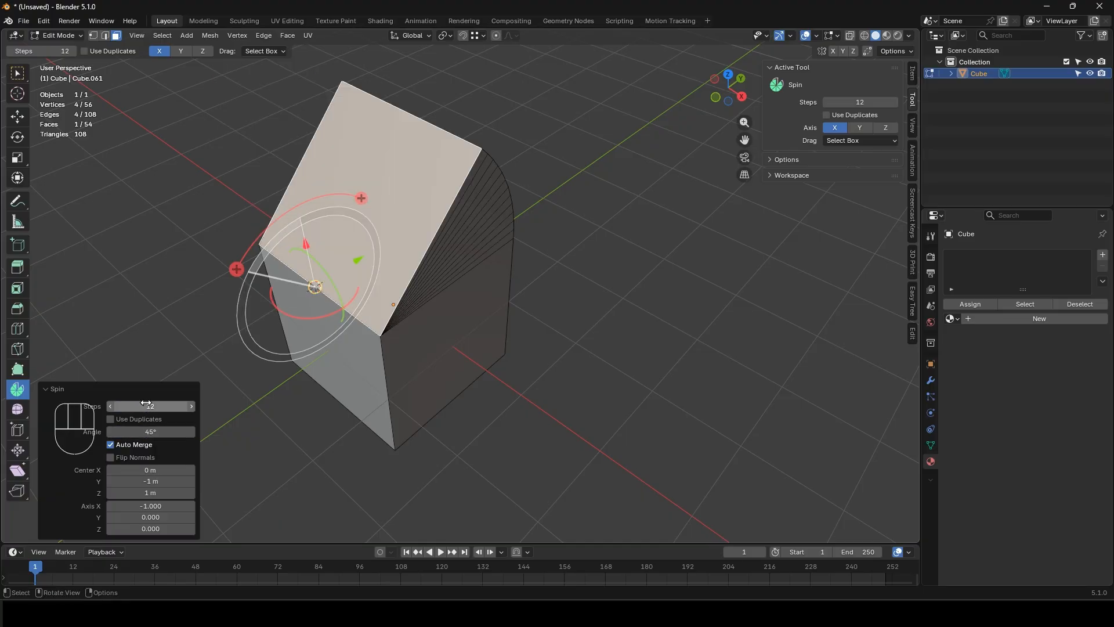
click(108, 407)
click(109, 408)
click(108, 407)
click(108, 408)
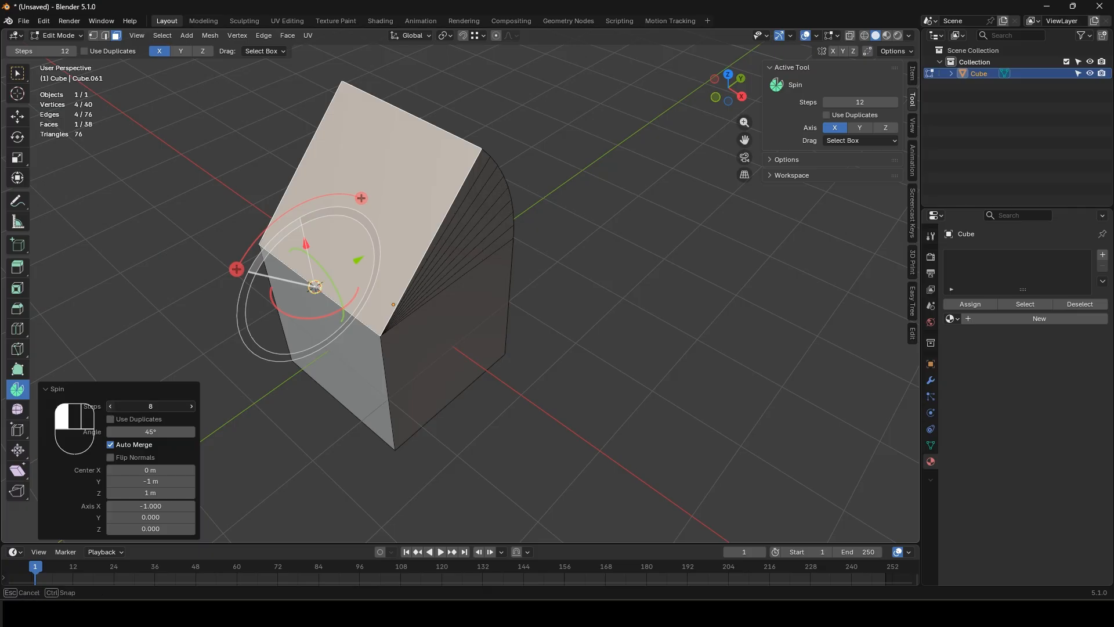
click(108, 407)
click(109, 407)
click(108, 408)
click(108, 407)
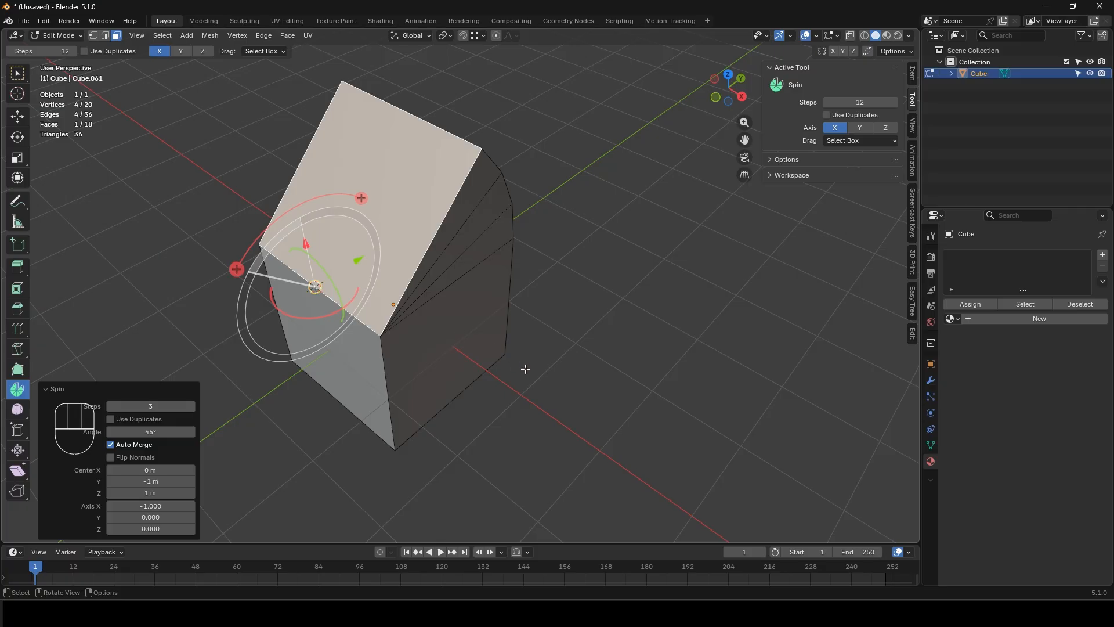
Step: Inset the spun end face by about 0.44 m and extrude the inner face outward into a block
key(i)
click(491, 342)
key(e)
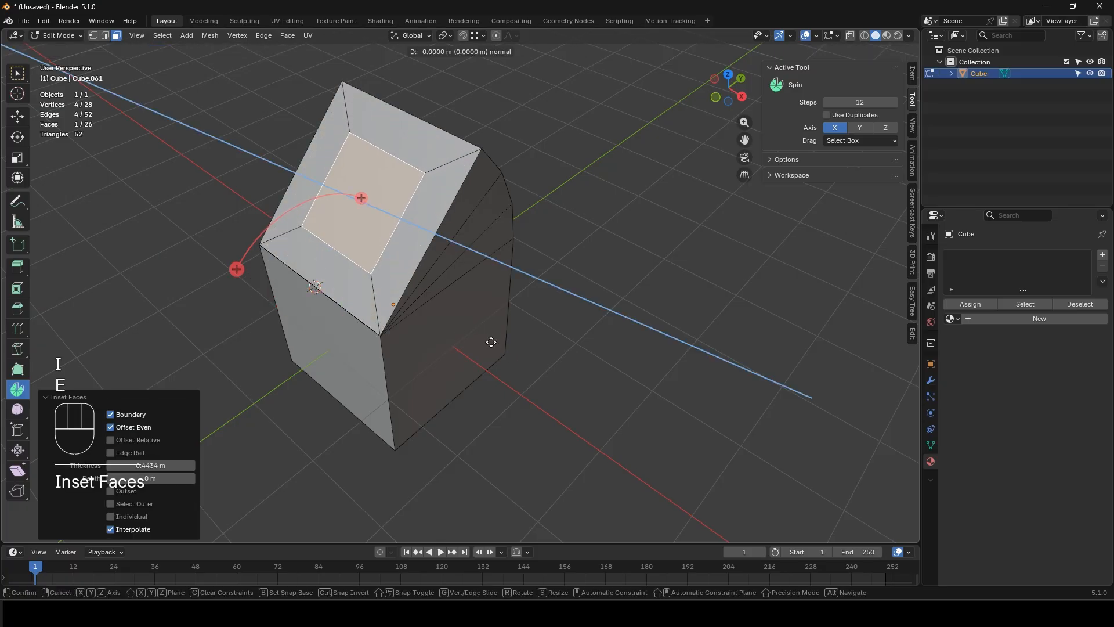
click(363, 328)
Step: Select the lower edge of the extruded block's end face and snap the 3D cursor to it
key(2)
click(223, 214)
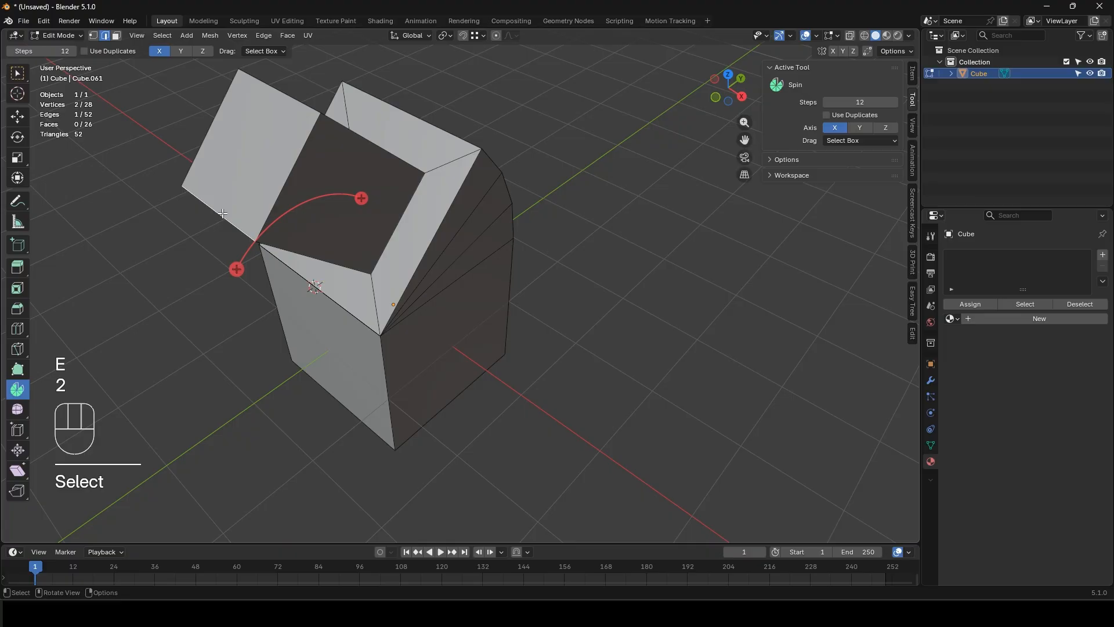
key(shift+s)
click(218, 273)
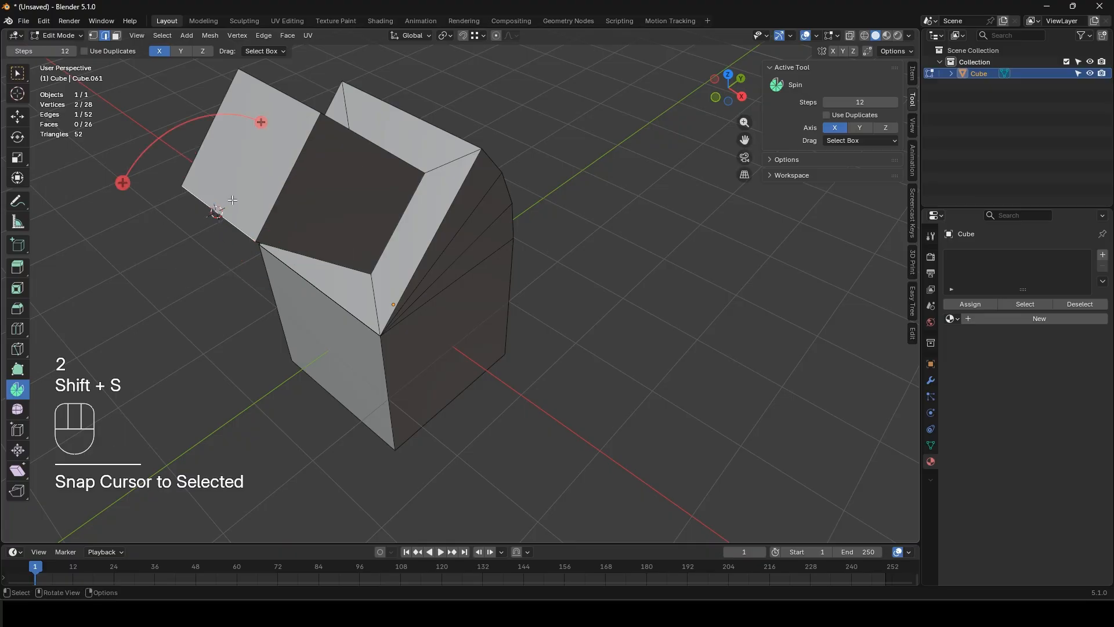
Step: Spin the extruded block's end face about 79° around the X axis at the 3D cursor
key(3)
click(237, 201)
drag(123, 182, 163, 326)
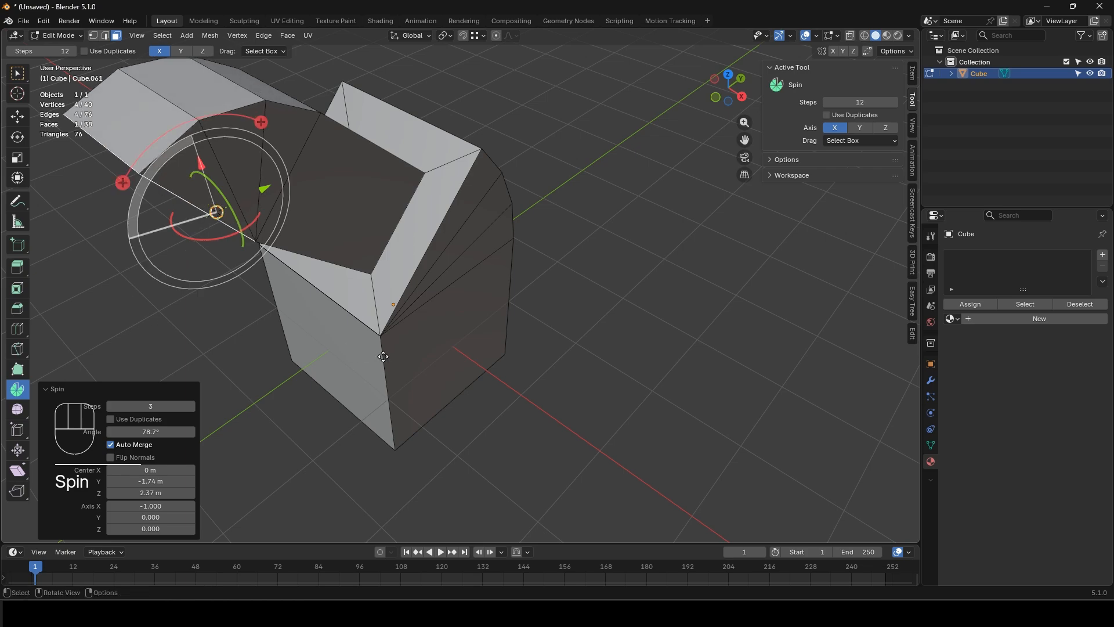
middle_drag(383, 357, 368, 323)
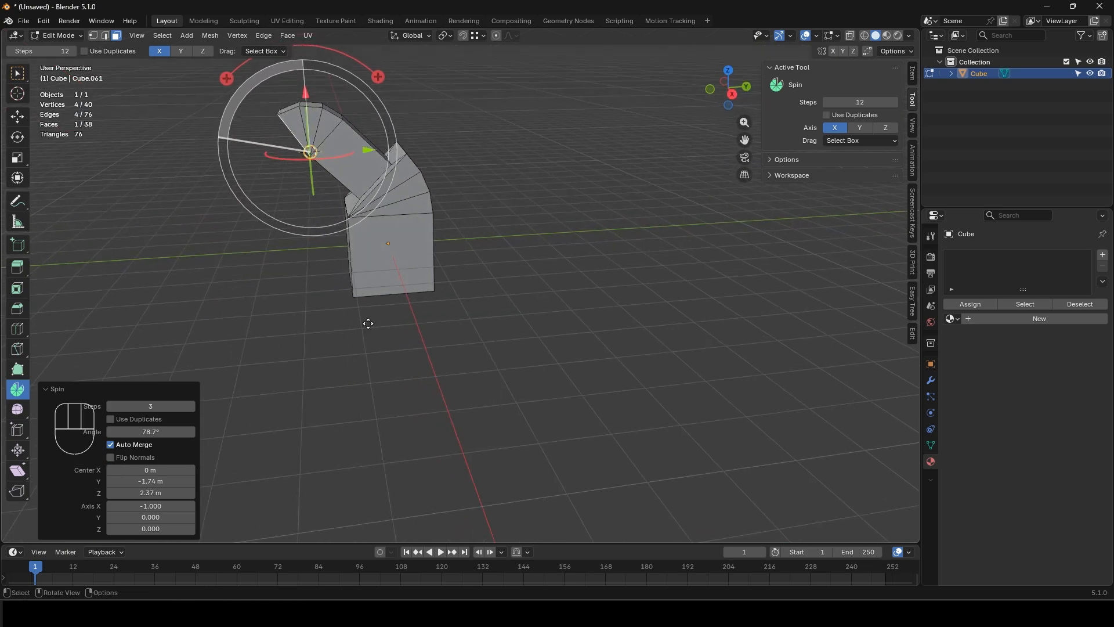
Step: Delete the bent cube object and add a cylinder mesh in its place
key(Tab)
key(x)
click(378, 235)
key(shift+a)
mouse_move(376, 243)
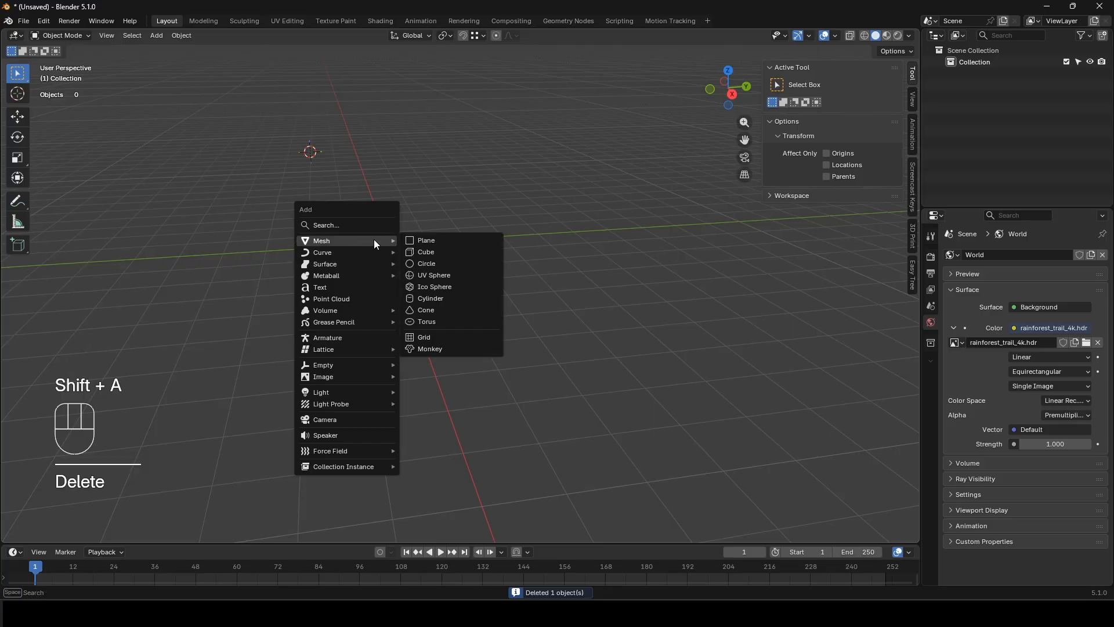
click(446, 297)
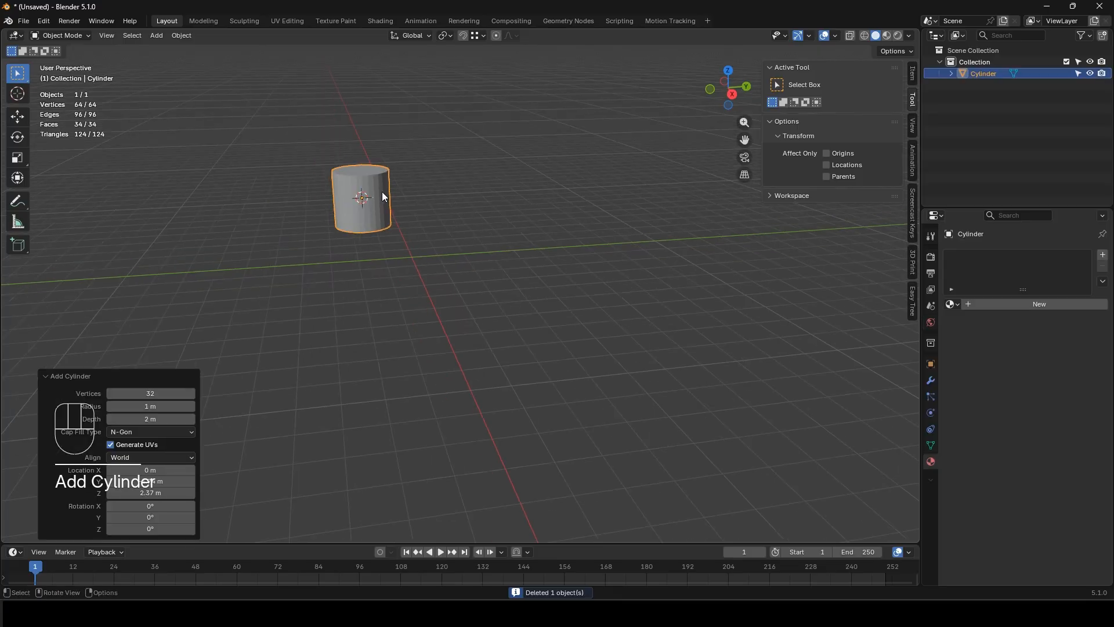
Step: Stretch the cylinder along the Z axis by a factor of about 4.04 and apply its scale
key(s)
key(z)
shift+click(718, 320)
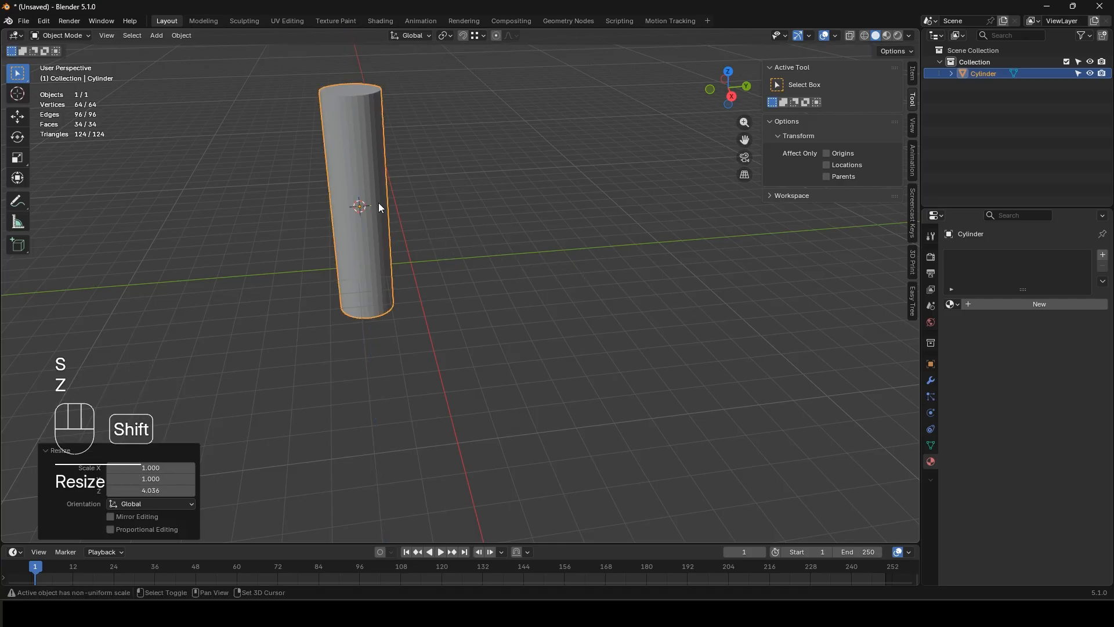
shift+middle_drag(378, 203, 408, 272)
key(ctrl+a)
click(390, 279)
Step: Open the cylinder in Edit Mode, select one rim vertex of its top cap and snap the 3D cursor to it
key(Tab)
scroll(392, 258, up, 4)
key(1)
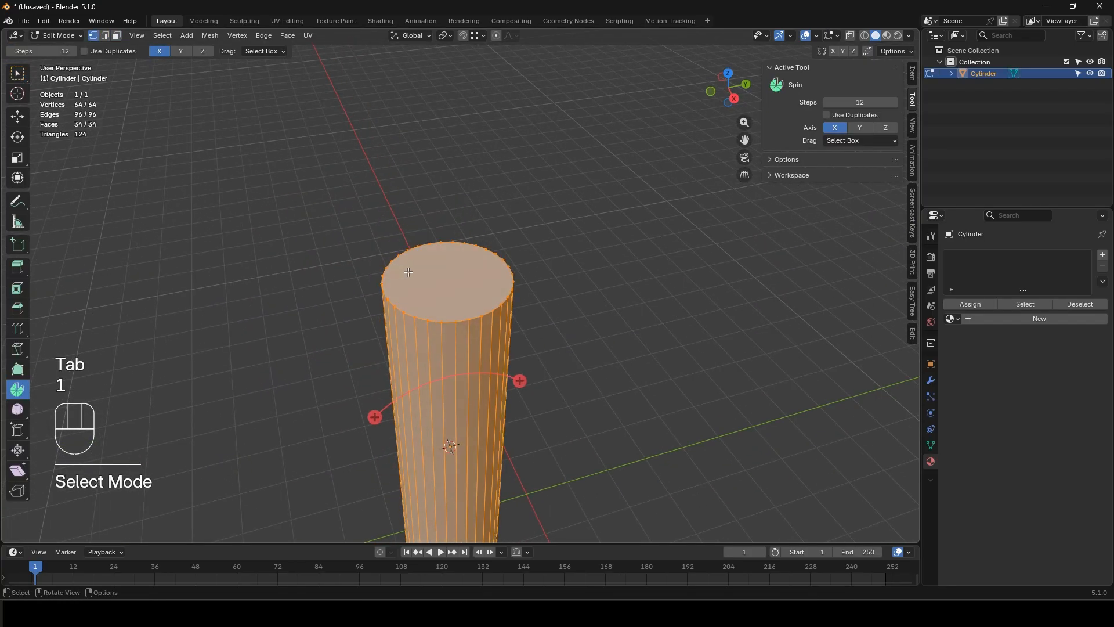
middle_drag(435, 317, 398, 319)
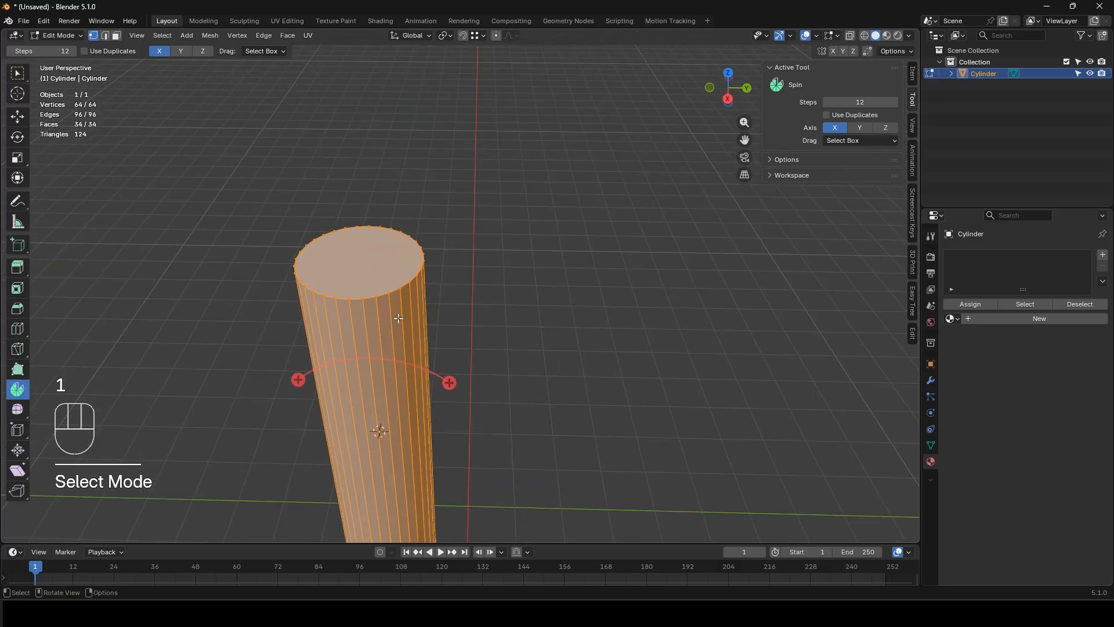
click(349, 298)
key(shift+s)
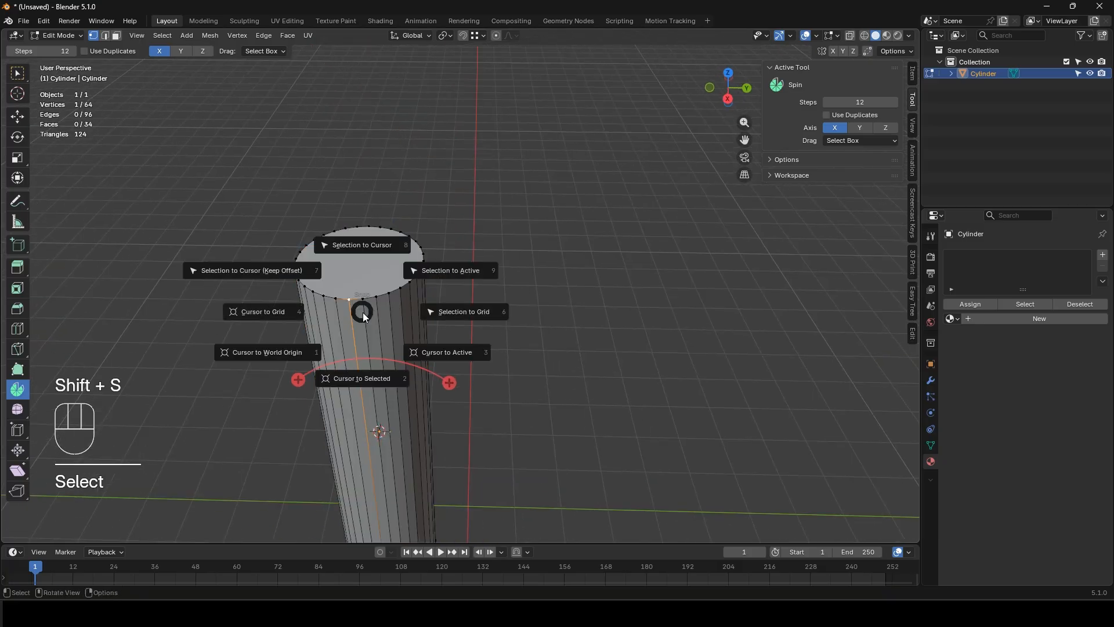
click(366, 385)
Step: Spin the cylinder's top cap about 83° around the Y axis at the 3D cursor
key(3)
click(361, 269)
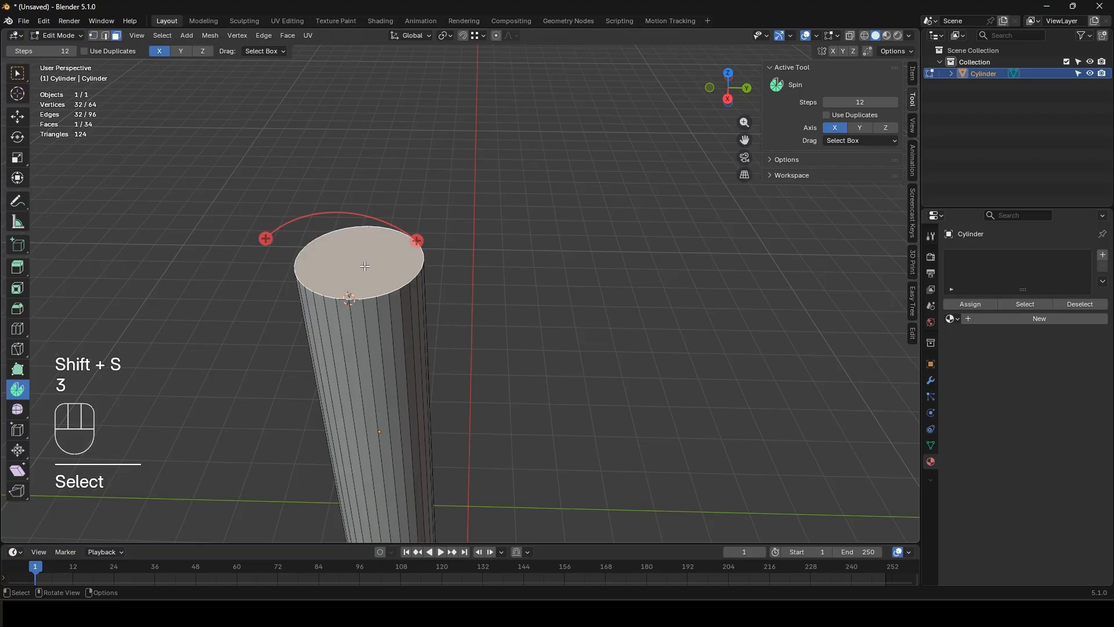
middle_drag(361, 270, 158, 318)
click(183, 51)
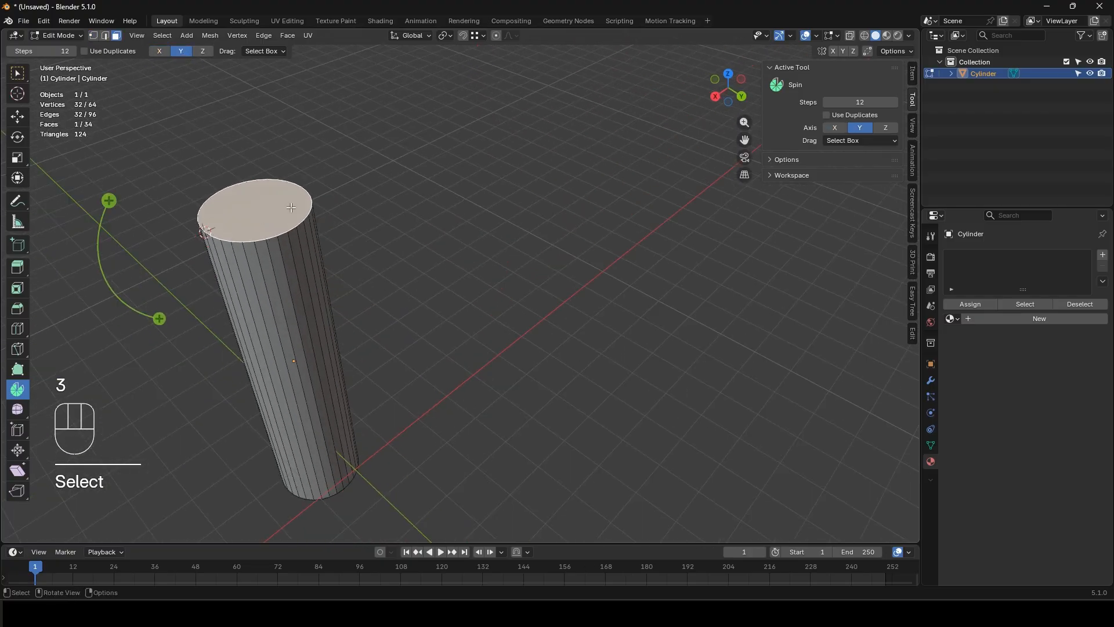
drag(159, 318, 302, 332)
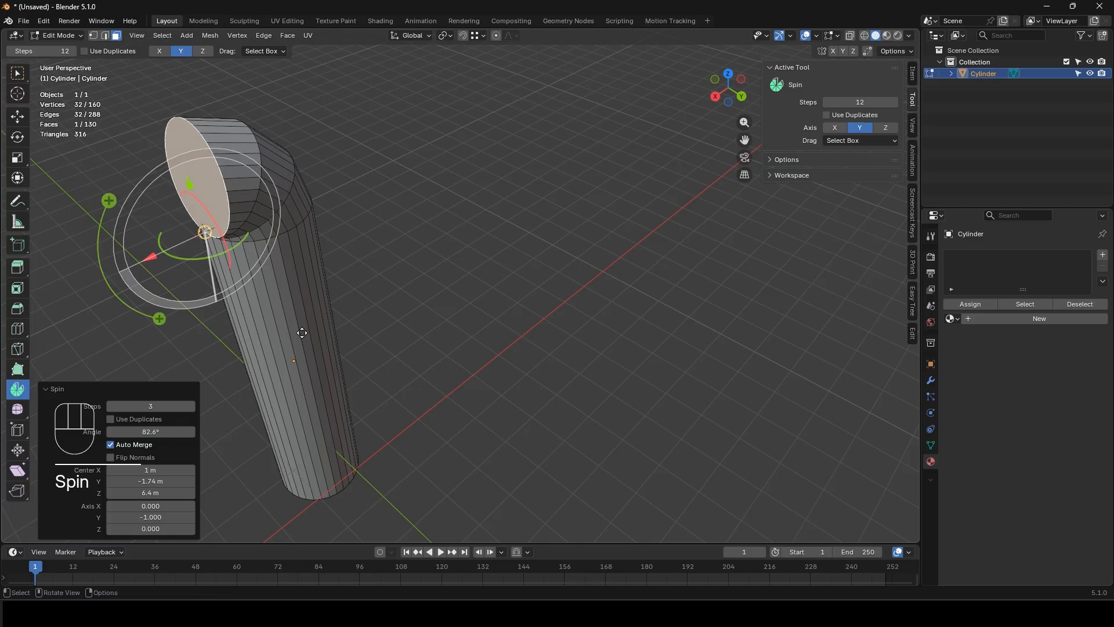
Step: Set the cylinder spin's angle to exactly 90°
click(151, 432)
text(90)
key(Return)
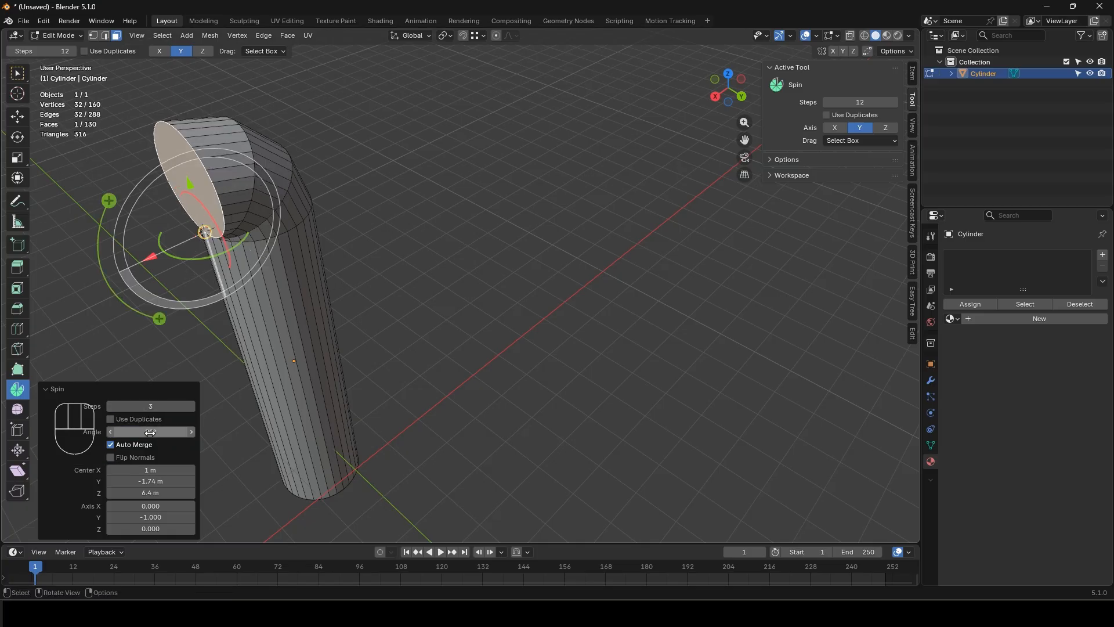
Step: Increase the cylinder spin to 10 steps and return to Object Mode
middle_drag(259, 209, 314, 101)
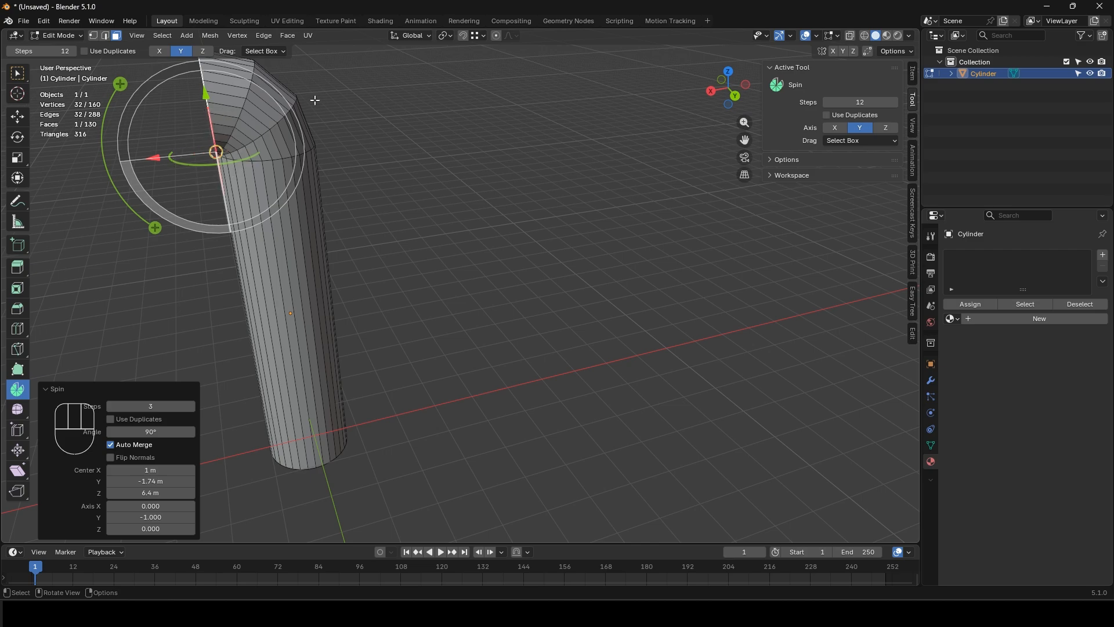
click(192, 406)
click(193, 406)
click(192, 406)
click(193, 406)
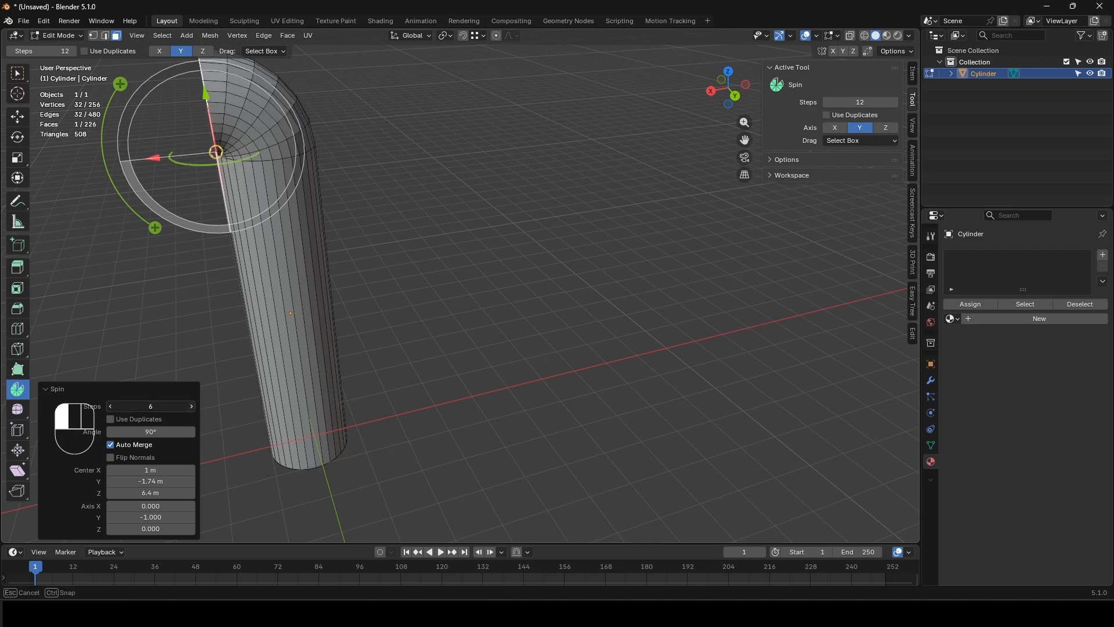
click(193, 406)
click(193, 407)
click(193, 406)
middle_drag(449, 205, 474, 254)
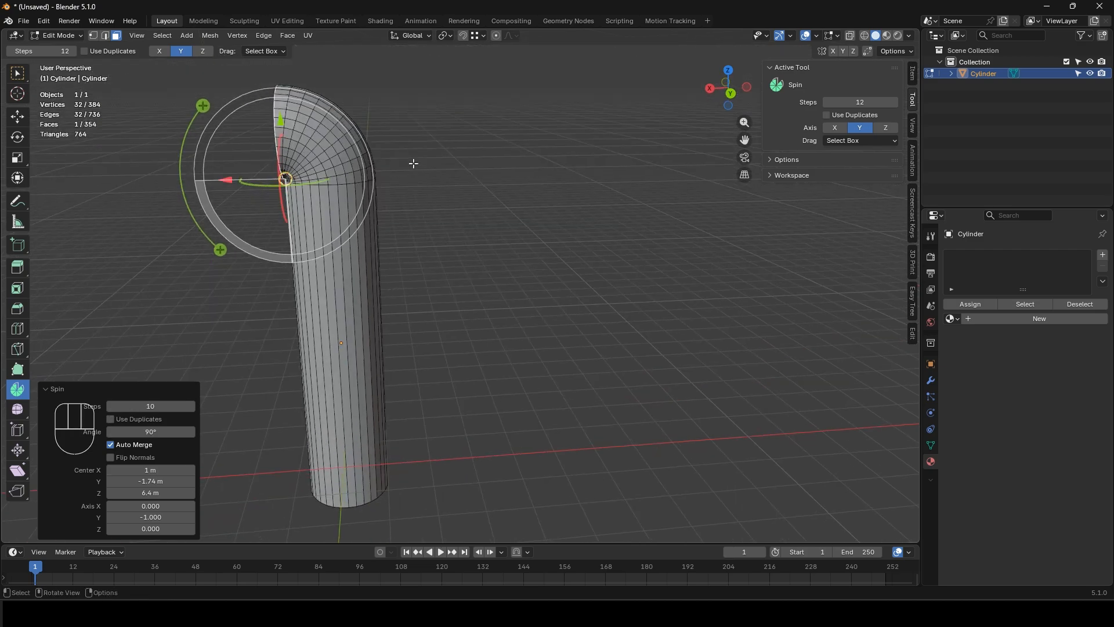
middle_drag(488, 205, 462, 228)
key(Tab)
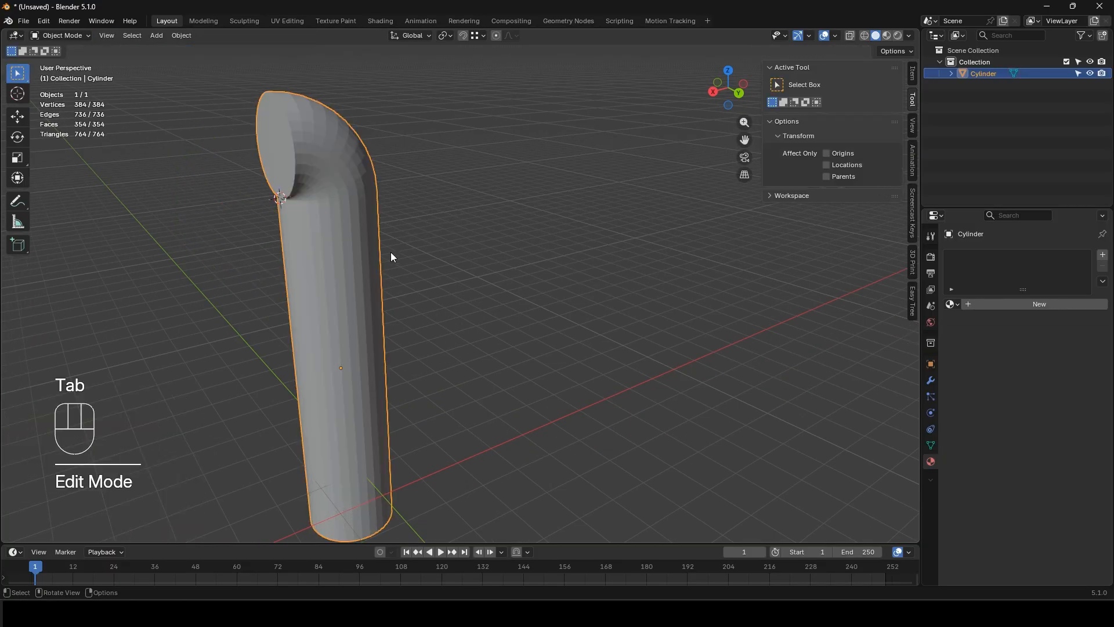
key(alt)
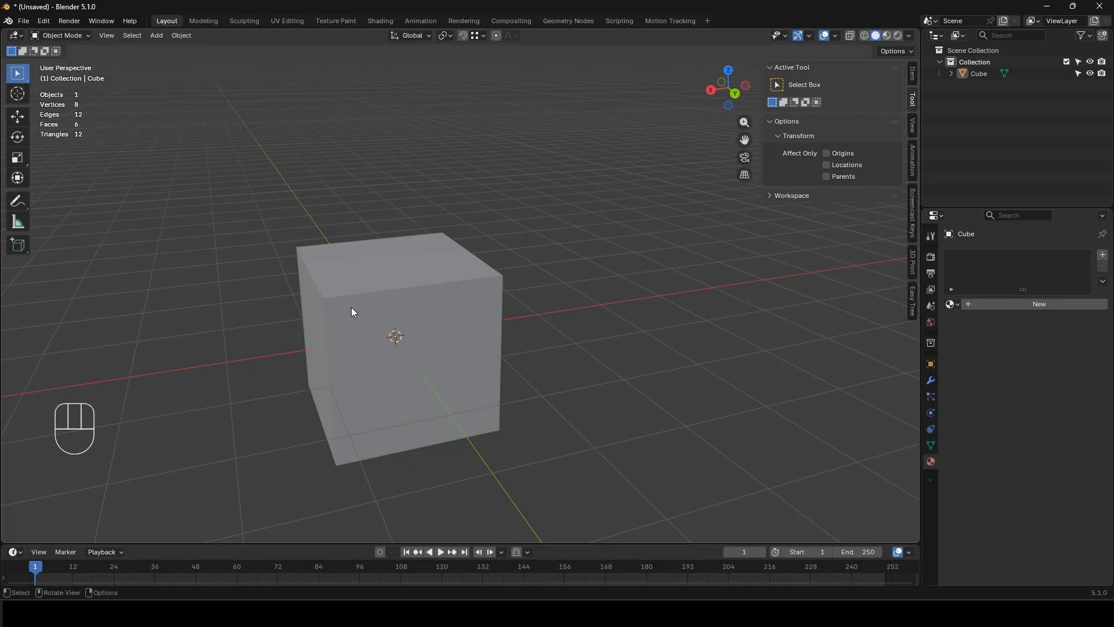
Step: Open the cube in Edit Mode and bevel its top front edge by about 0.58 m with one segment
key(Tab)
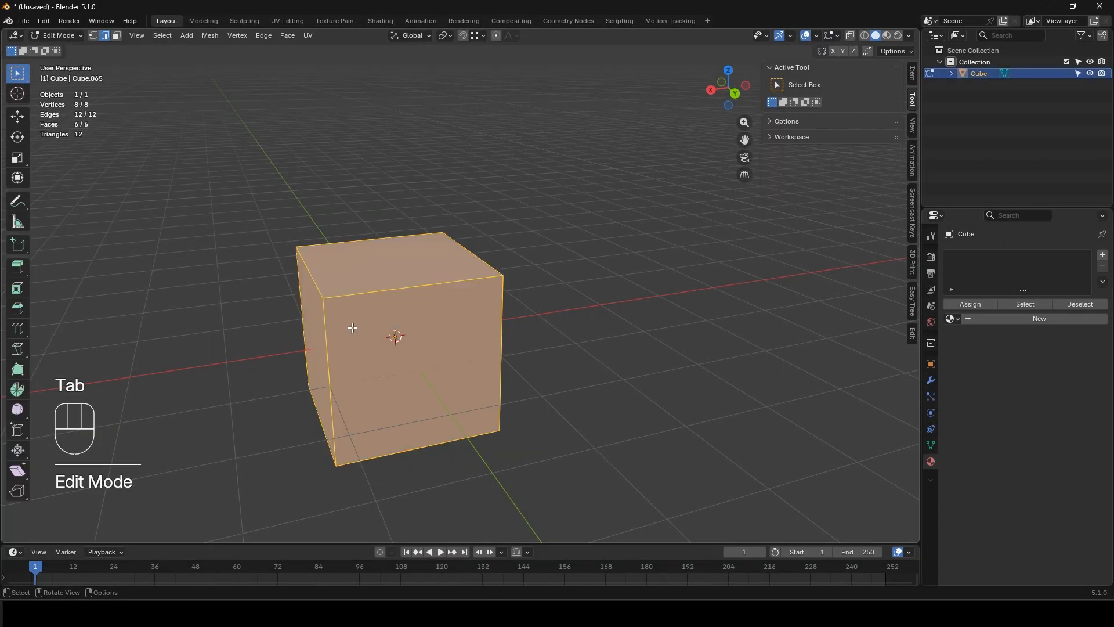
click(352, 328)
key(2)
click(378, 288)
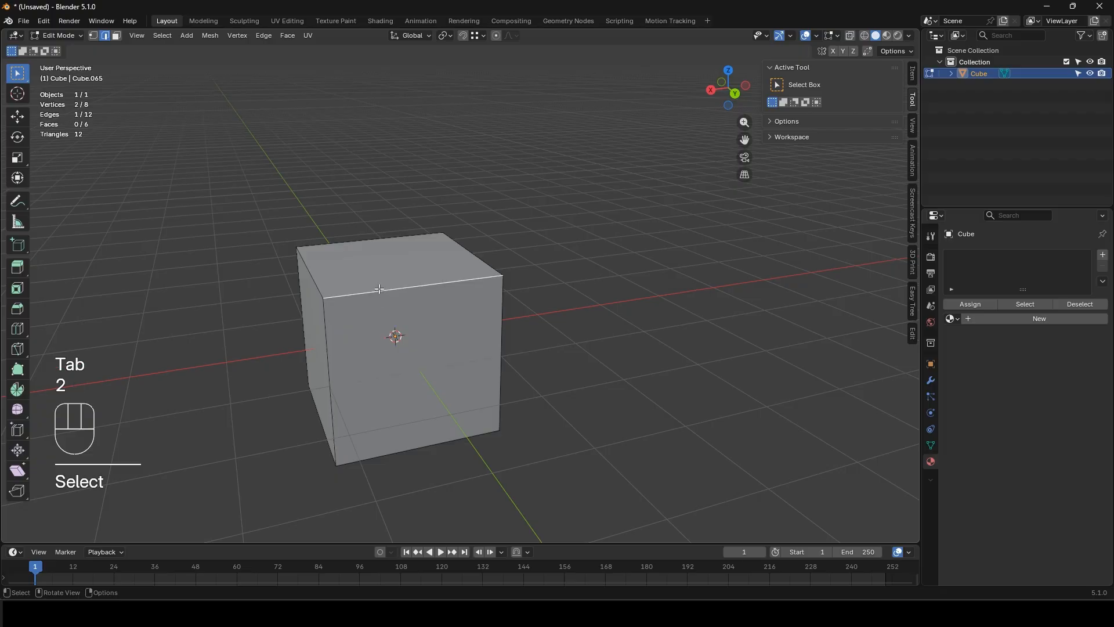
key(ctrl+b)
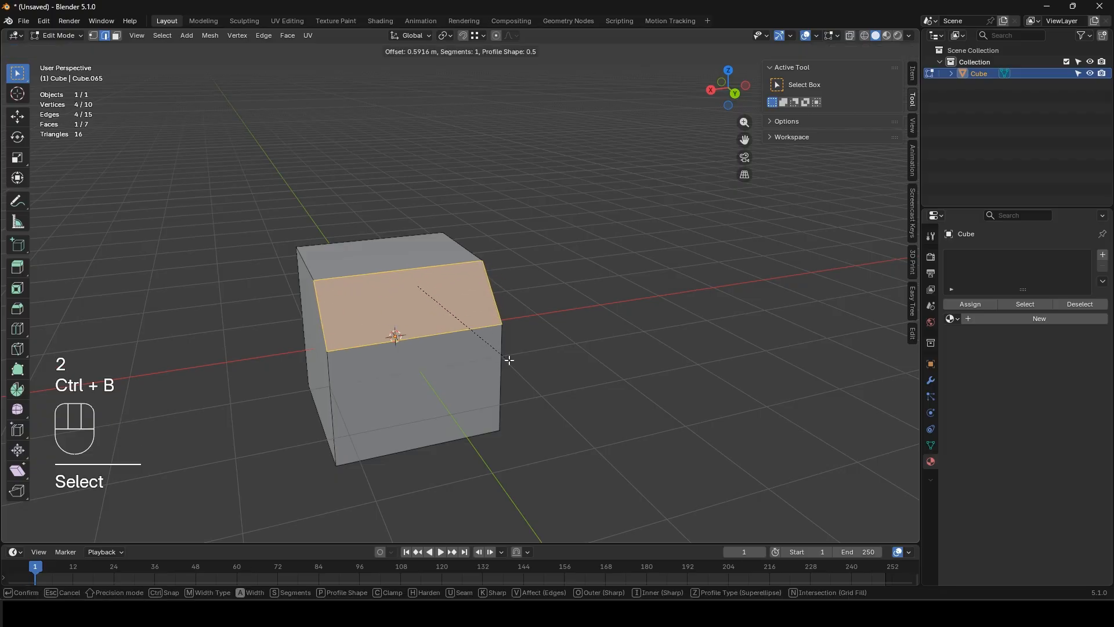
click(506, 360)
Step: Inset the bevelled face and extrude the inner face inward to form a recess
key(i)
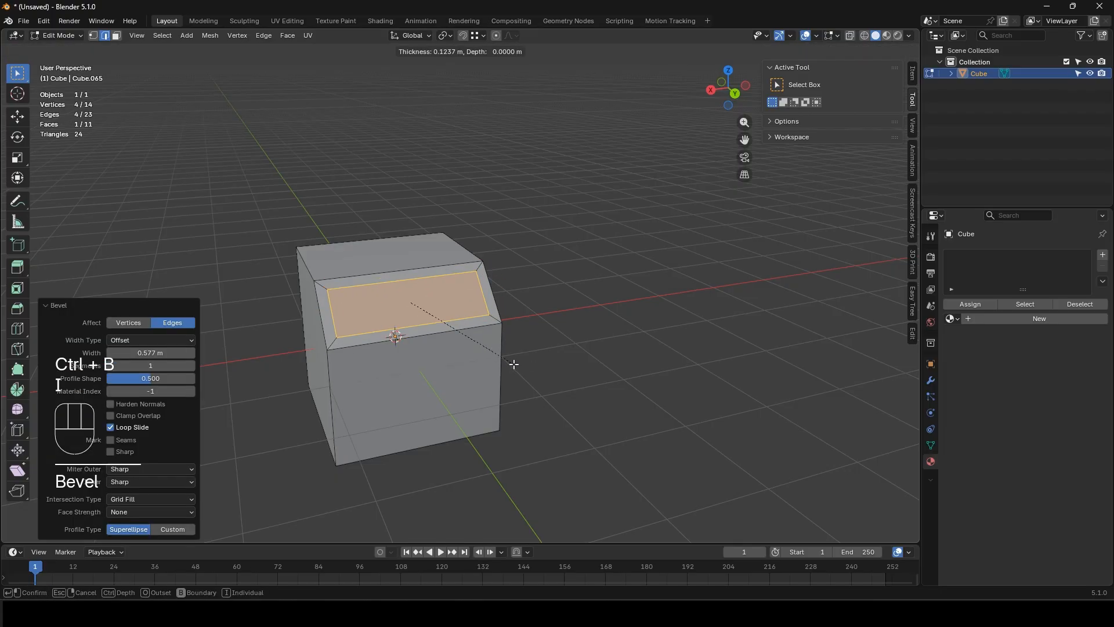
click(516, 370)
middle_drag(520, 373, 553, 373)
key(e)
click(525, 394)
Step: Return to Object Mode and apply Shade Smooth to the recessed cube
key(Tab)
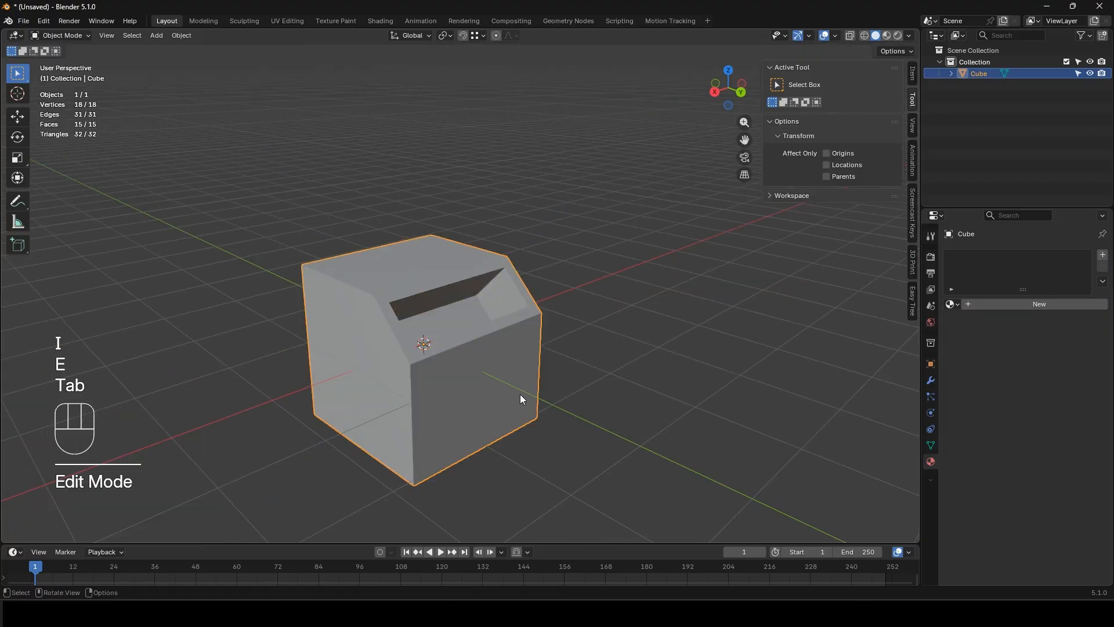
right_click(476, 367)
click(453, 368)
middle_drag(505, 375, 360, 268)
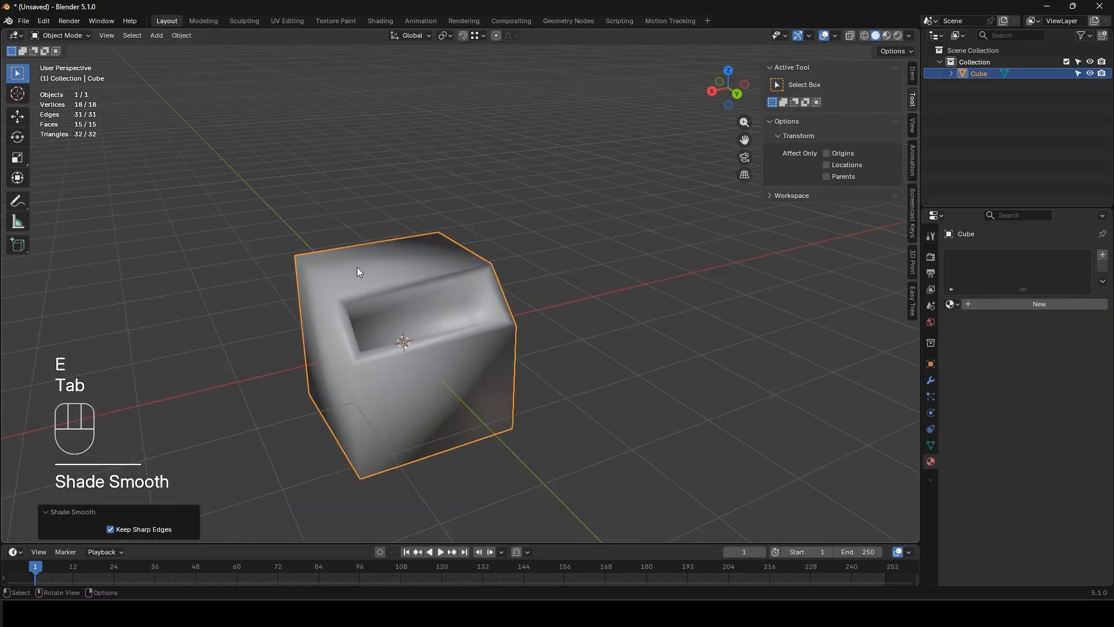
middle_drag(430, 332, 386, 327)
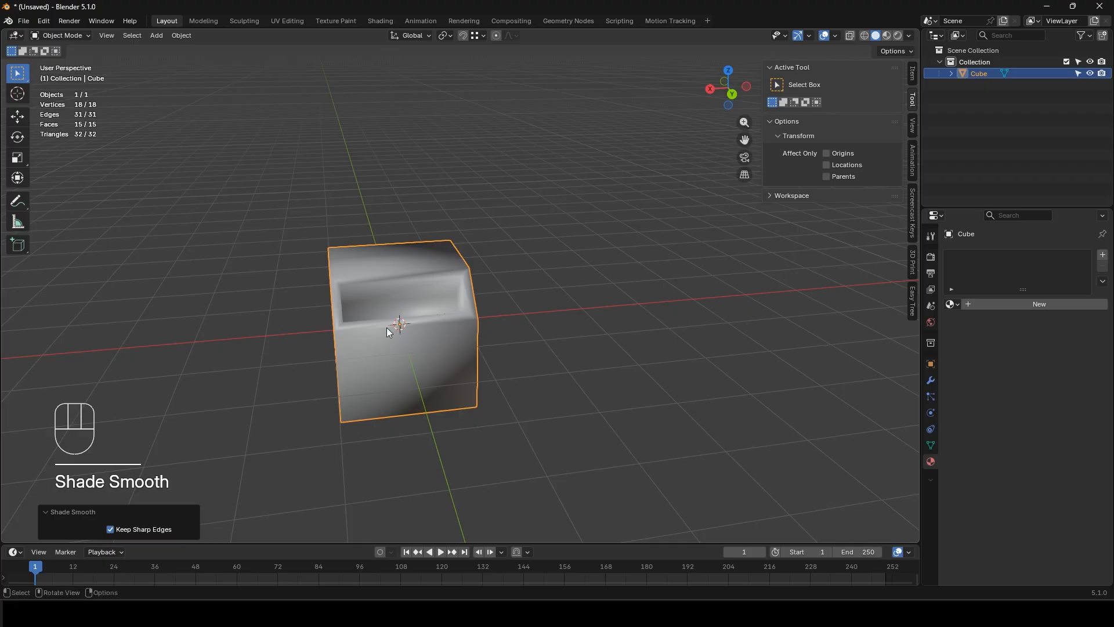
Step: Duplicate the recessed cube and place the copy about 3.3 m away in the negative X direction
key(shift+d)
key(x)
click(541, 329)
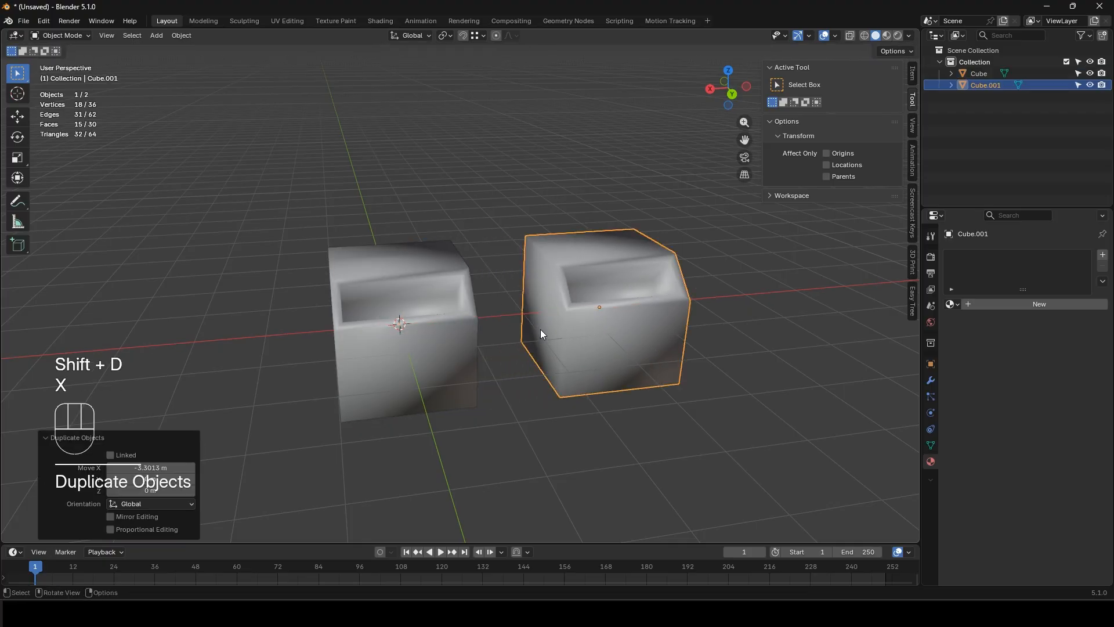
Step: Open the original cube in Edit Mode and select the edge loops around the bevelled face's outer border and the recess opening
click(454, 319)
key(Tab)
middle_drag(455, 320, 408, 329)
scroll(408, 330, up, 3)
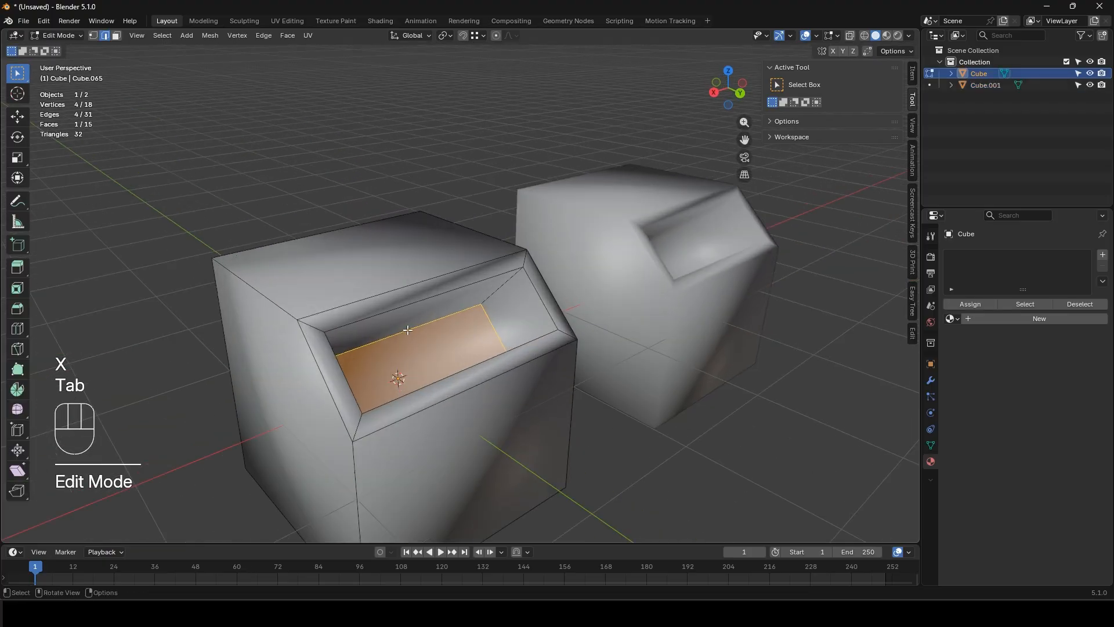
key(2)
click(277, 299)
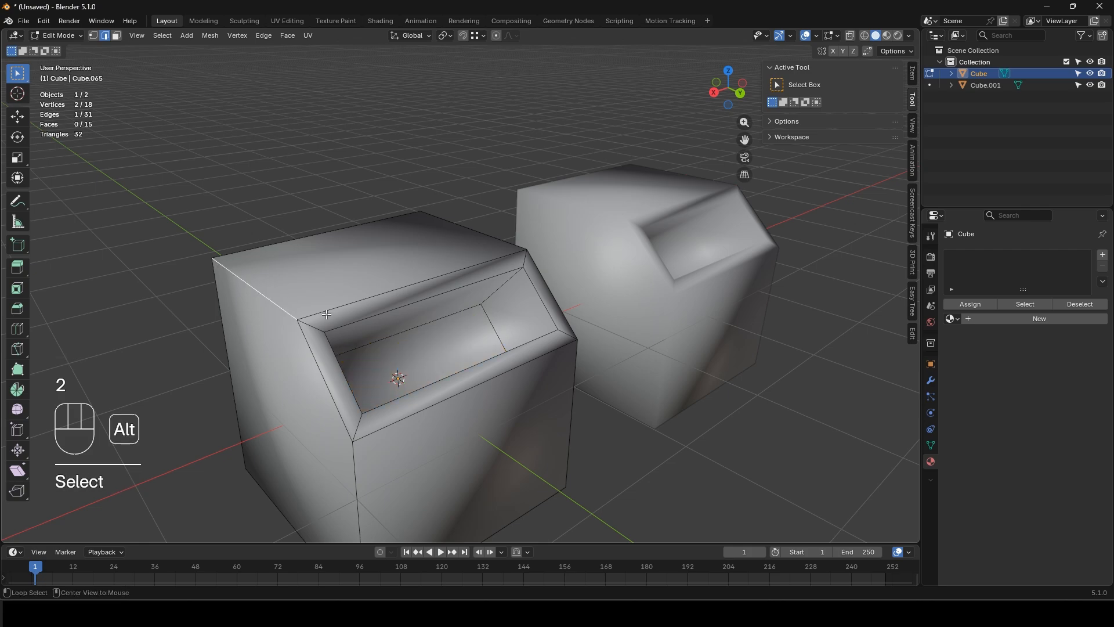
alt+click(326, 314)
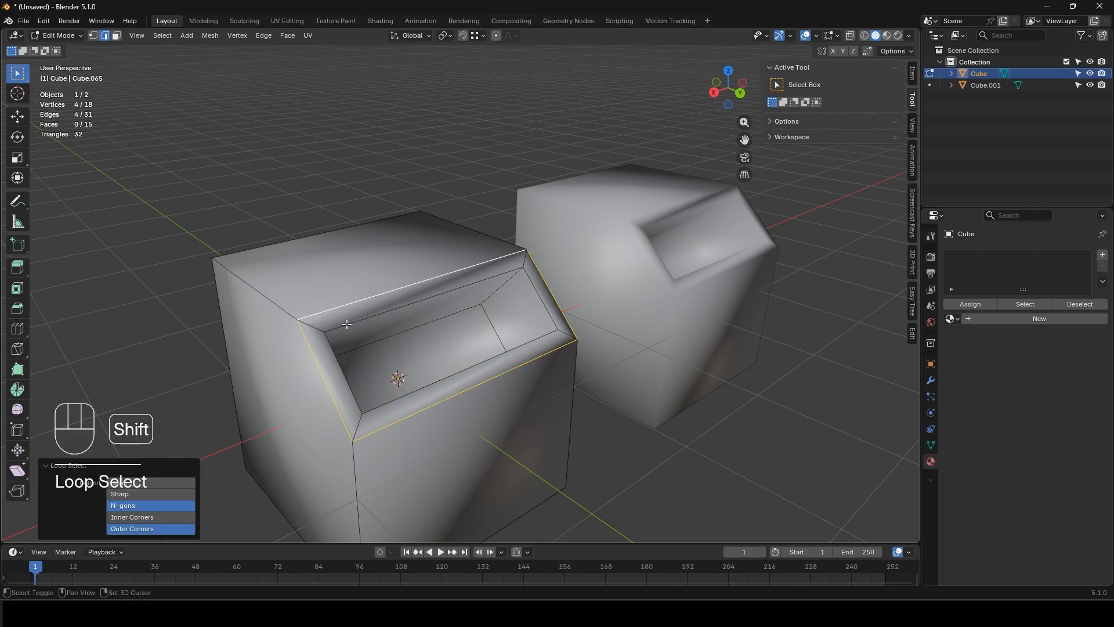
alt+shift+click(347, 325)
Step: Add the original cube's remaining outer edges around the top, the vertical corners and the base to the edge selection
shift+click(267, 295)
shift+click(360, 232)
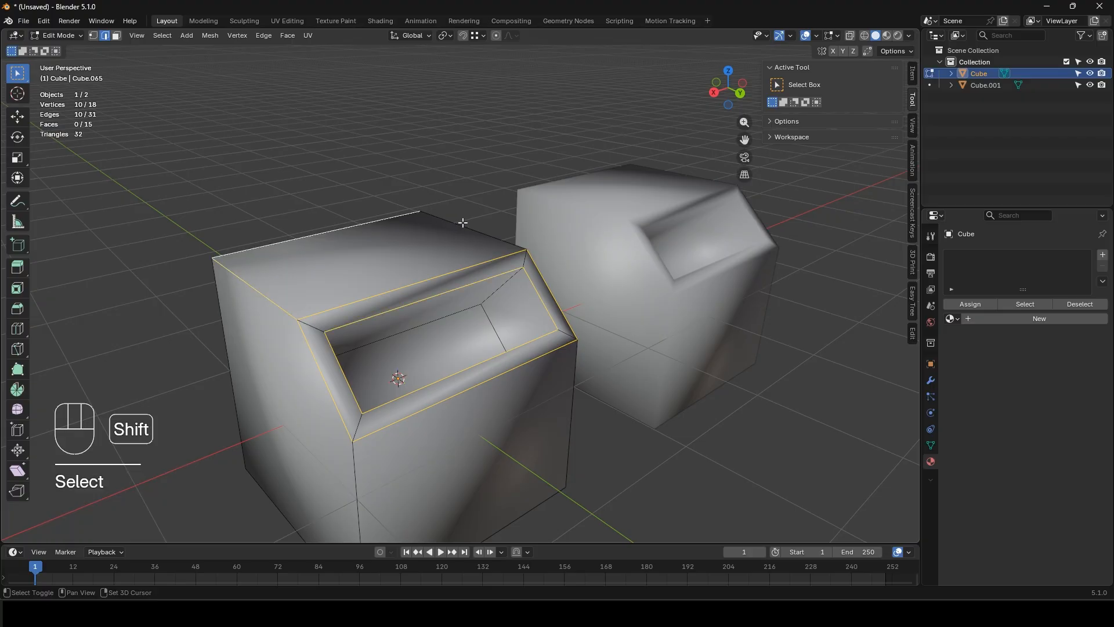
shift+click(462, 222)
middle_drag(462, 223, 418, 232)
shift+click(476, 406)
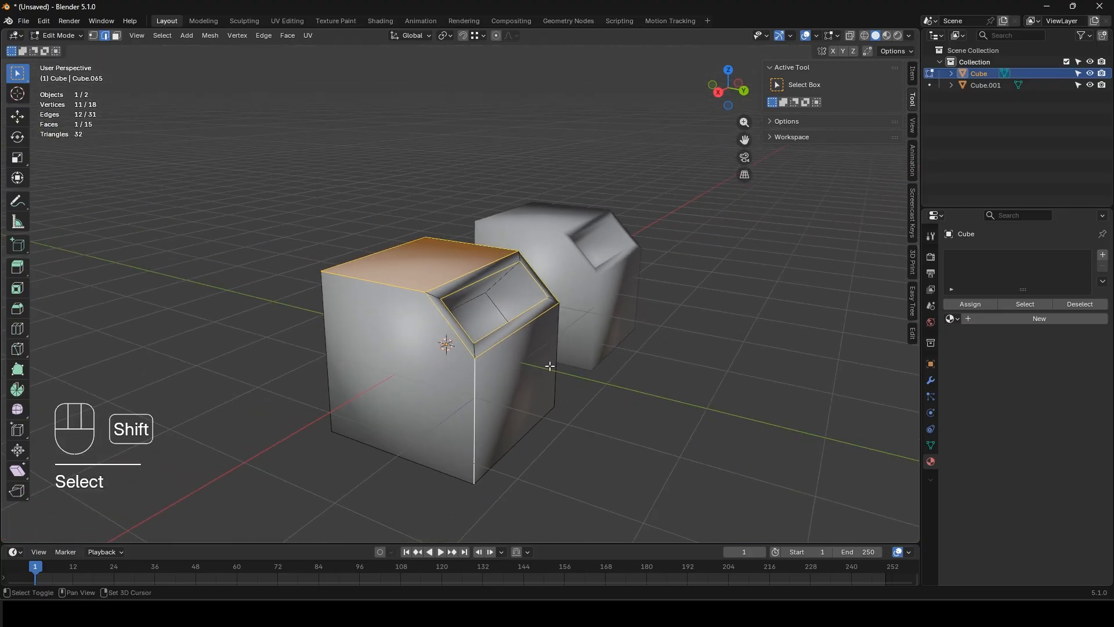
shift+click(551, 366)
shift+click(534, 434)
shift+click(437, 464)
shift+click(314, 374)
middle_drag(314, 375, 312, 338)
shift+click(456, 332)
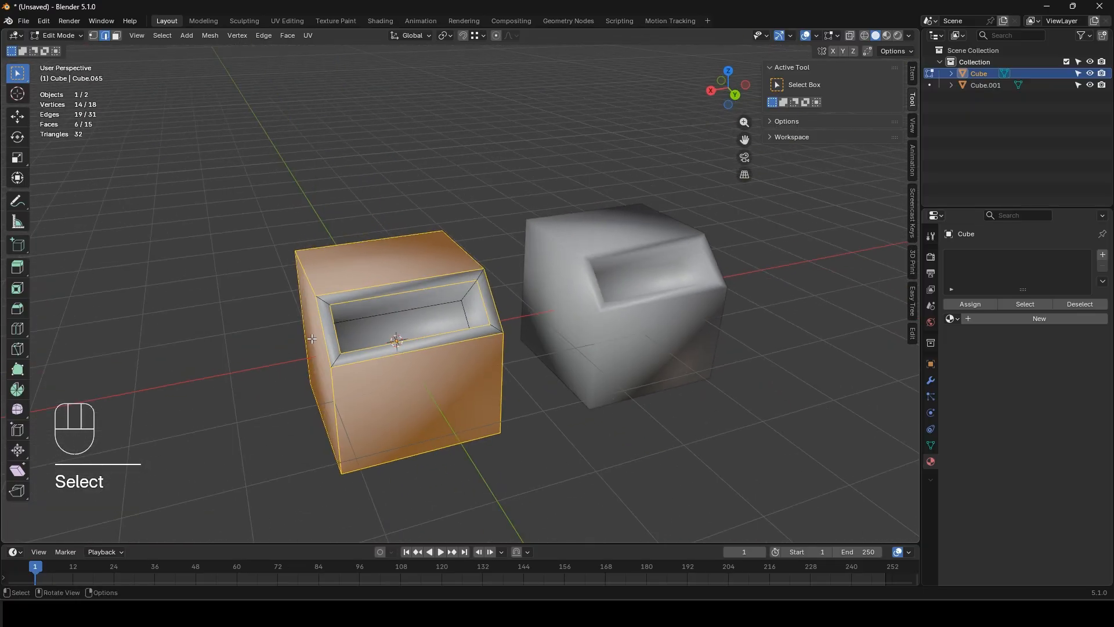
Step: Mark the selected edges as sharp, return to Object Mode and compare the cube's shading with the unmarked copy
right_click(294, 324)
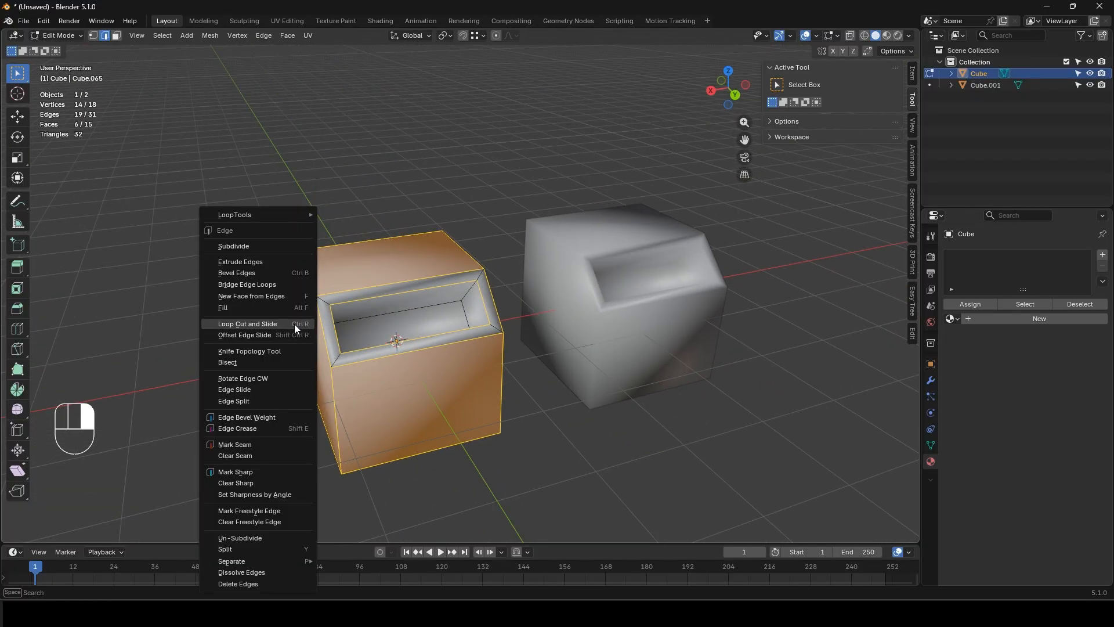
click(254, 472)
key(Tab)
middle_drag(478, 376, 405, 367)
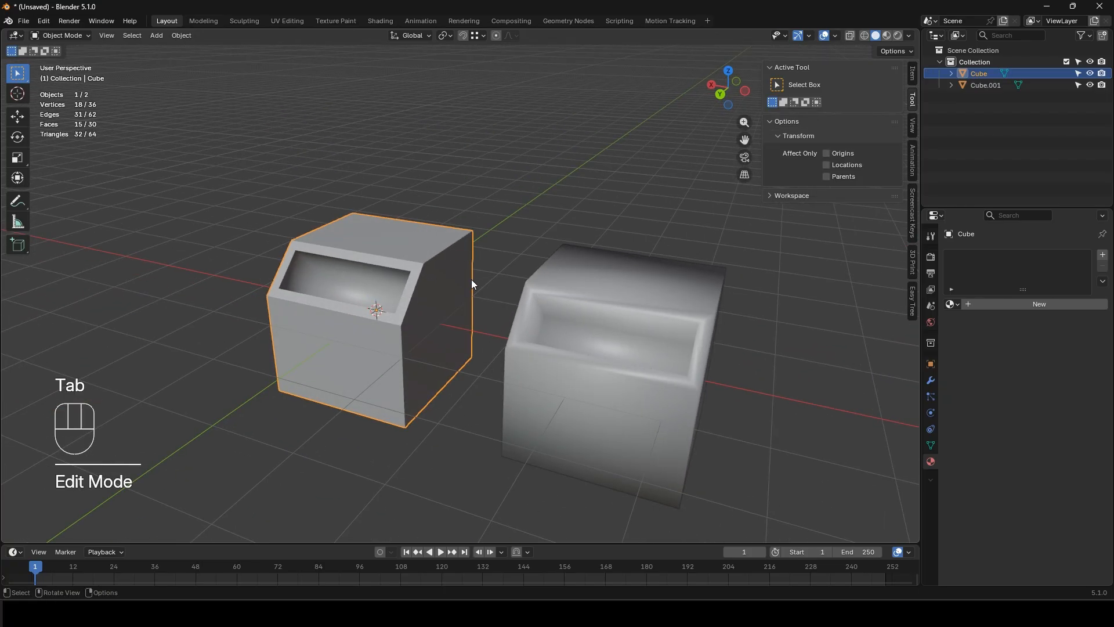
middle_drag(471, 280, 596, 300)
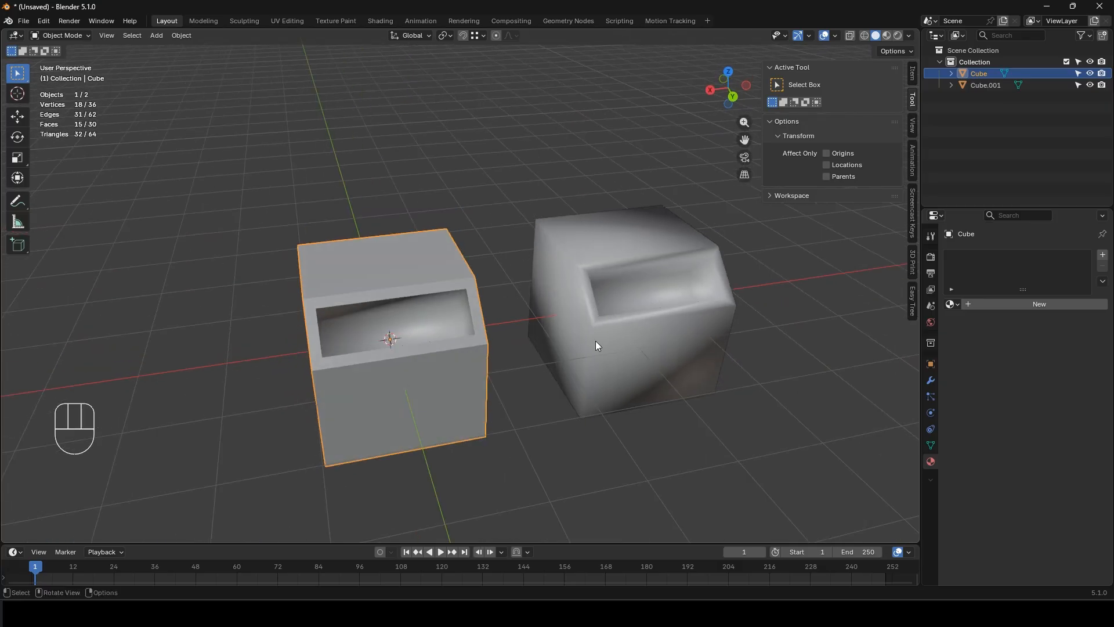
middle_drag(597, 346, 660, 369)
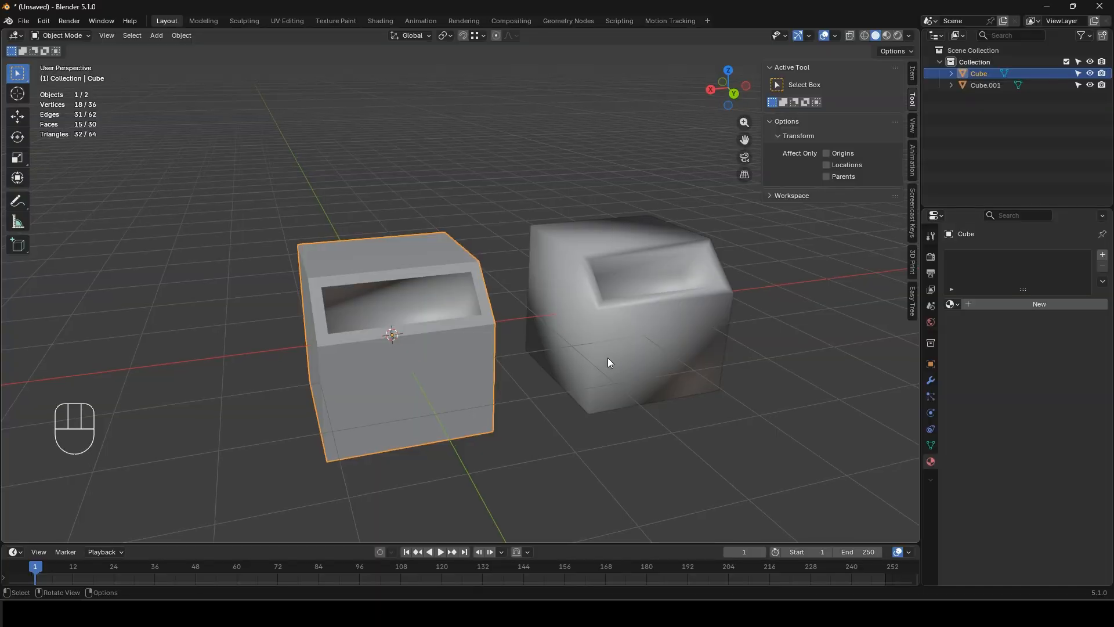
key(alt)
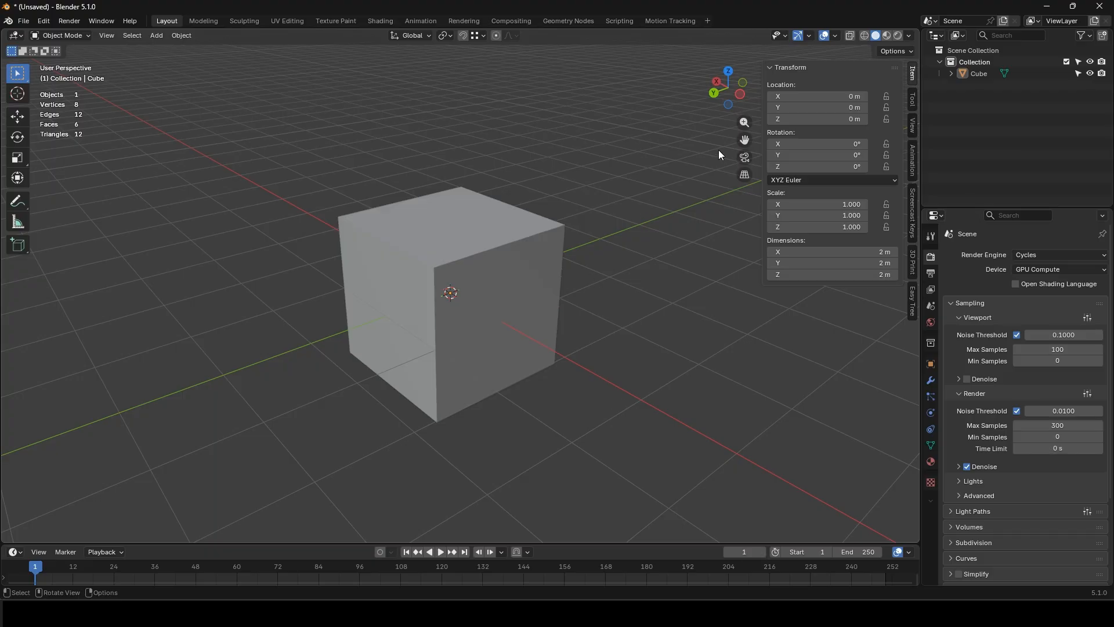
Step: Check the Face Orientation overlay setting and open the new cube in Edit Mode
click(835, 36)
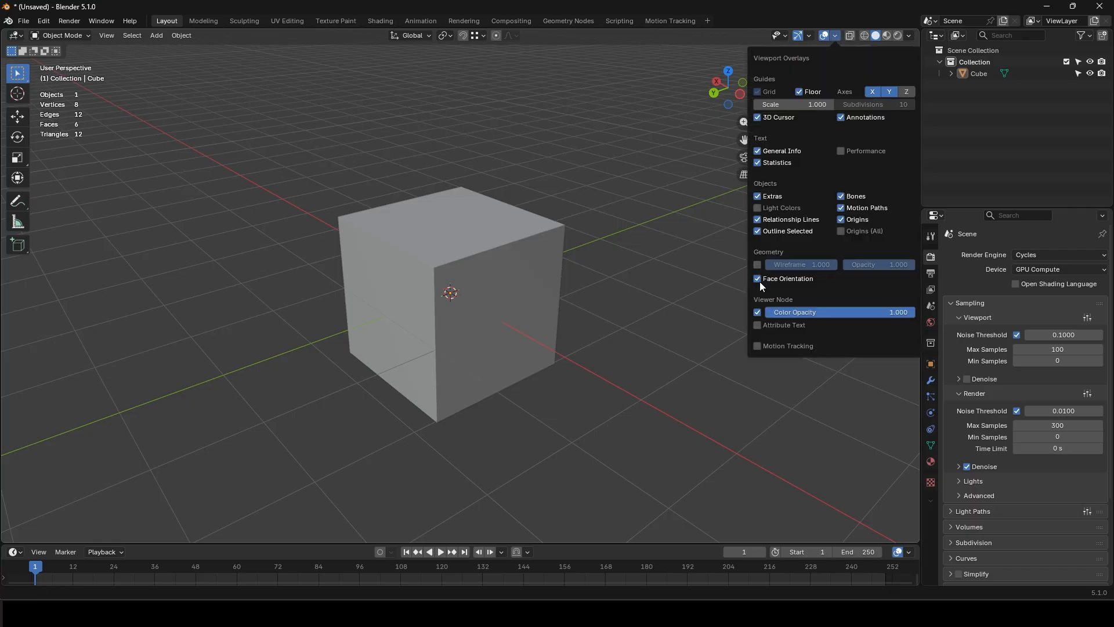
click(420, 322)
key(Tab)
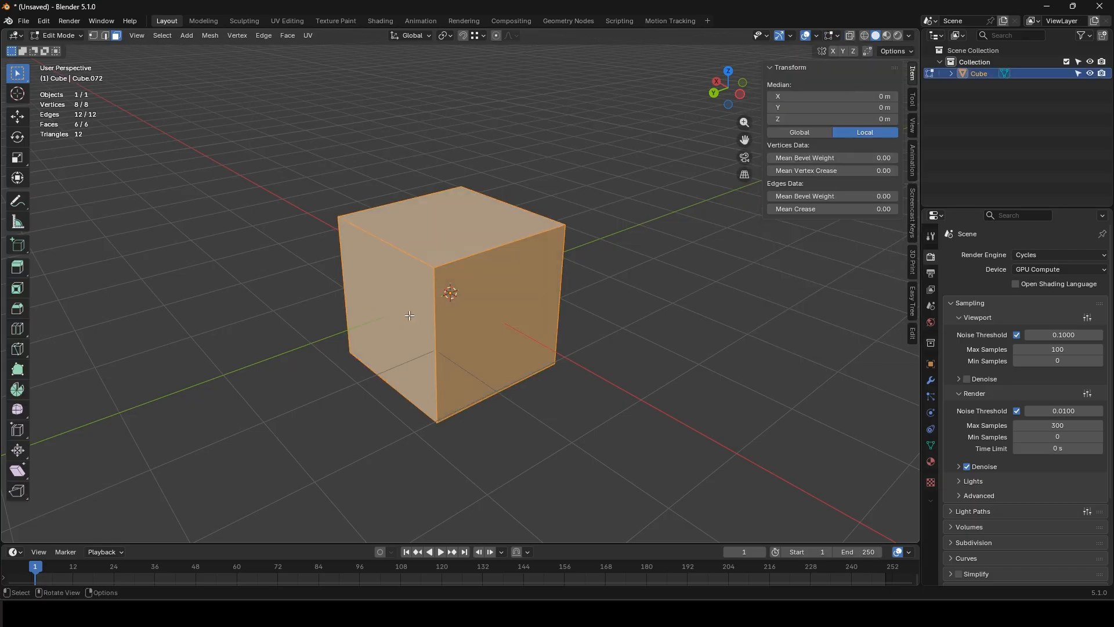
Step: Use Extrude Manifold to push the cube's positive Y face back through the mesh to about 2.68 m beyond the opposite face
click(409, 315)
key(alt+e)
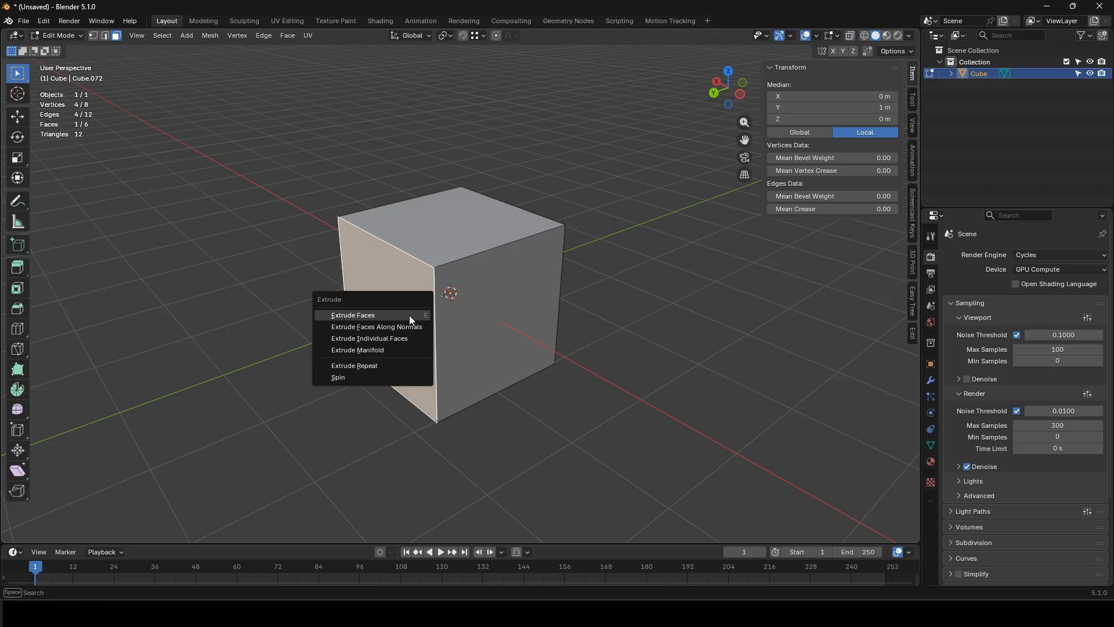
click(398, 351)
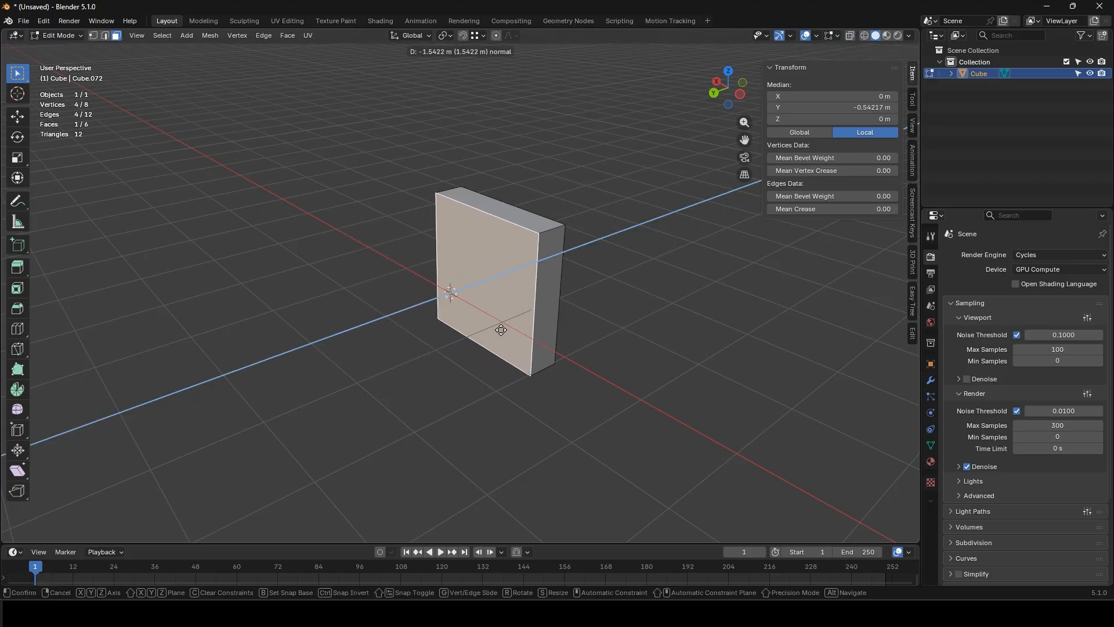
click(644, 298)
middle_drag(644, 317, 514, 323)
key(Tab)
scroll(560, 313, down, 4)
Step: Select all of the inverted box's faces, recalculate their normals to the outside, and return to Object Mode
key(Tab)
key(a)
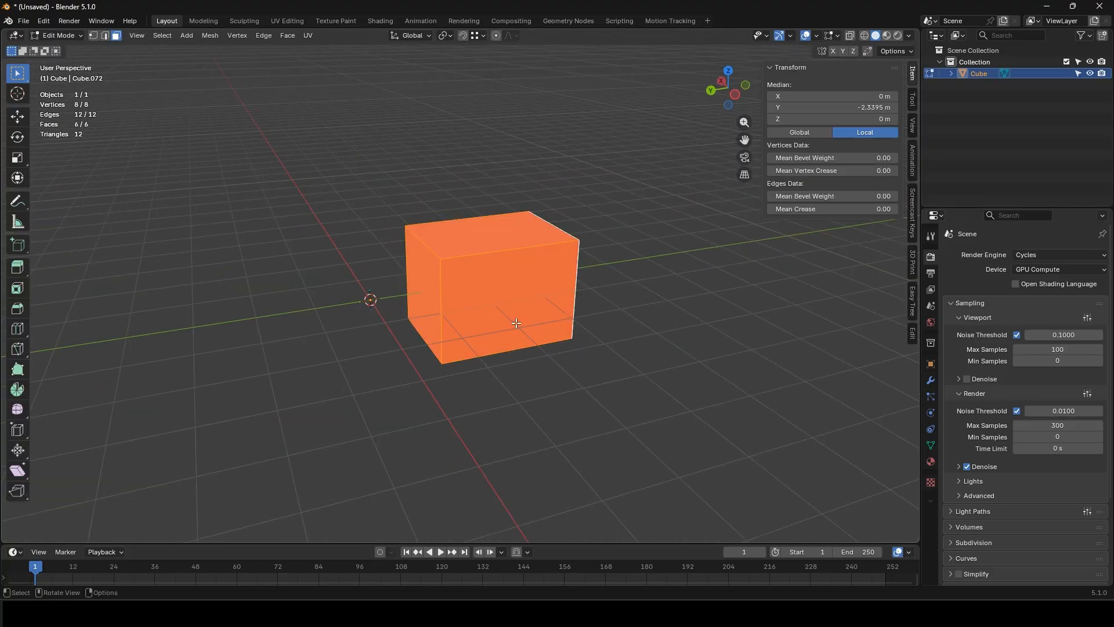
key(shift)
key(shift+n)
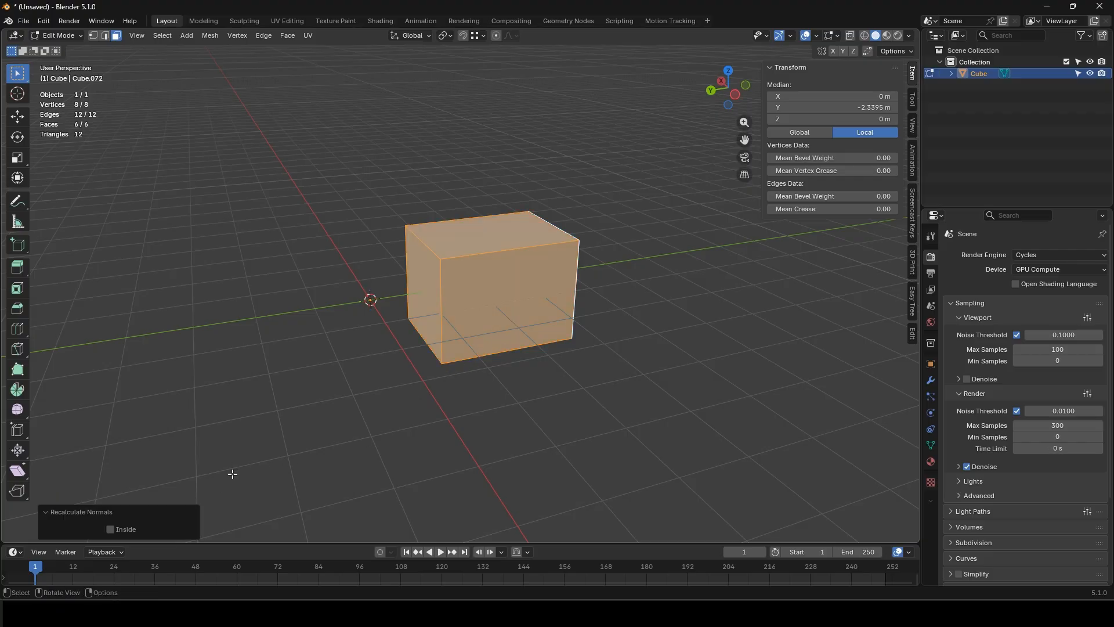
key(alt+a)
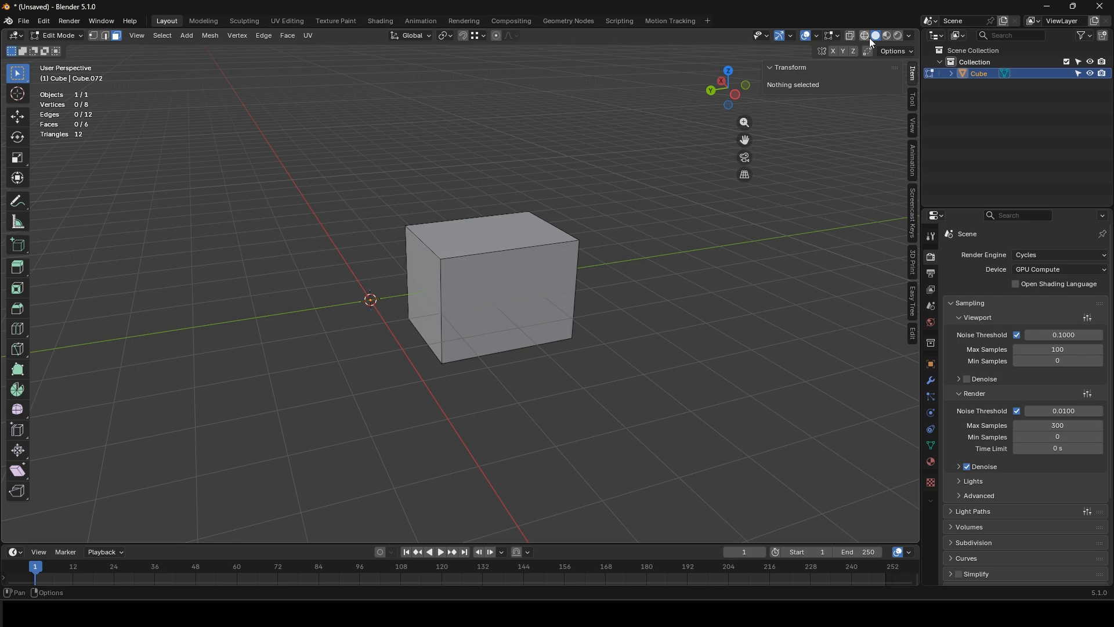
click(817, 36)
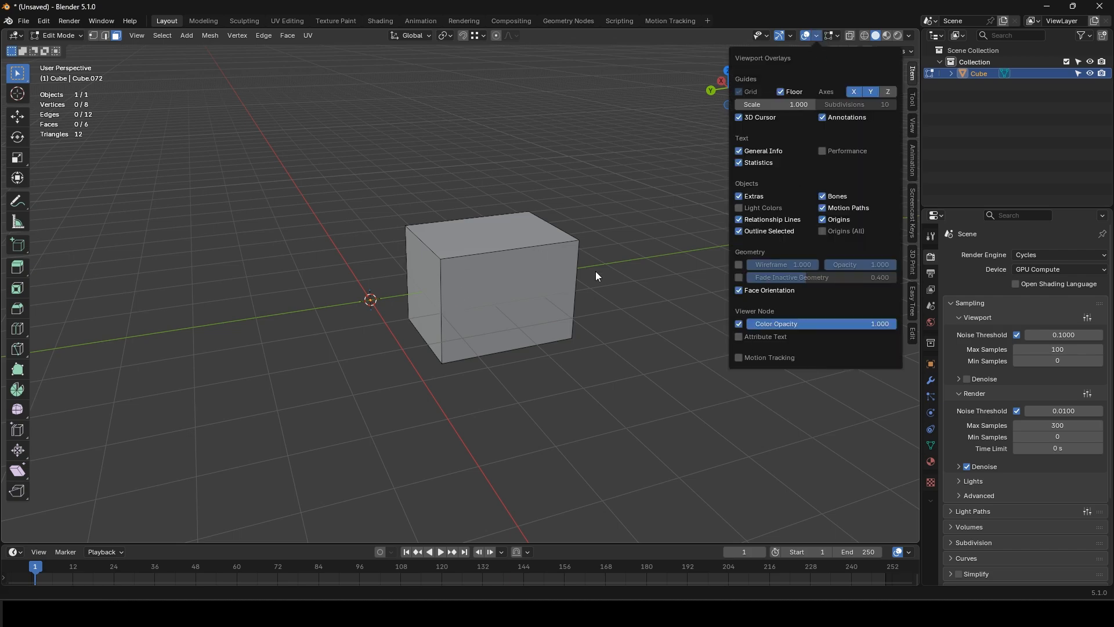
key(Tab)
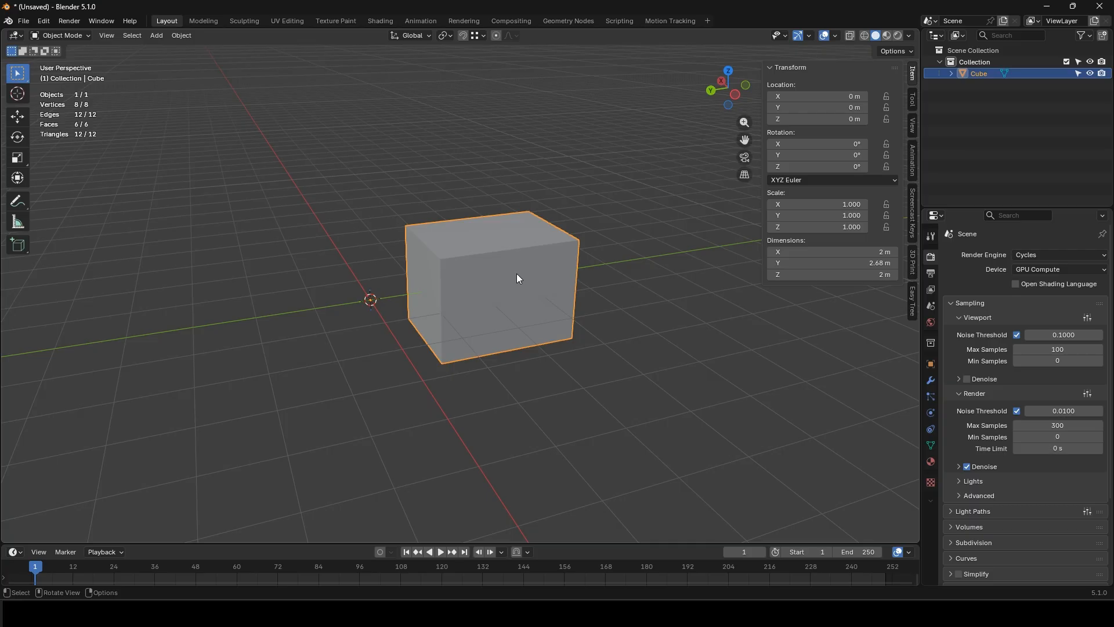
Step: Delete the box and add a UV sphere with 32 segments, 16 rings and a 1 m radius at the origin
key(x)
click(468, 282)
key(shift+a)
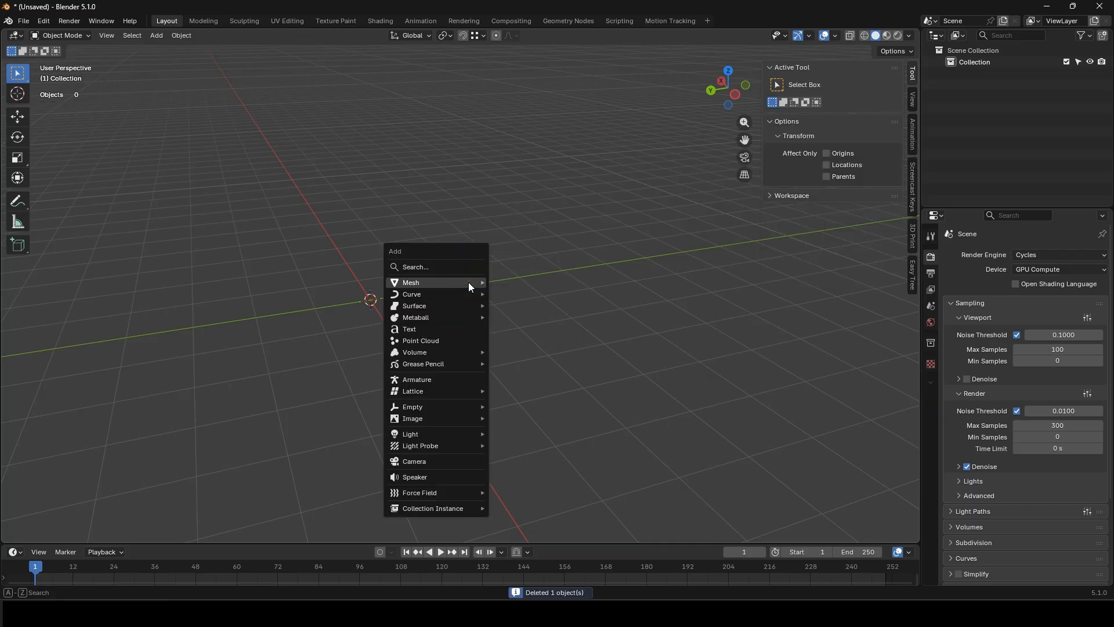
mouse_move(468, 282)
click(528, 316)
scroll(464, 316, up, 5)
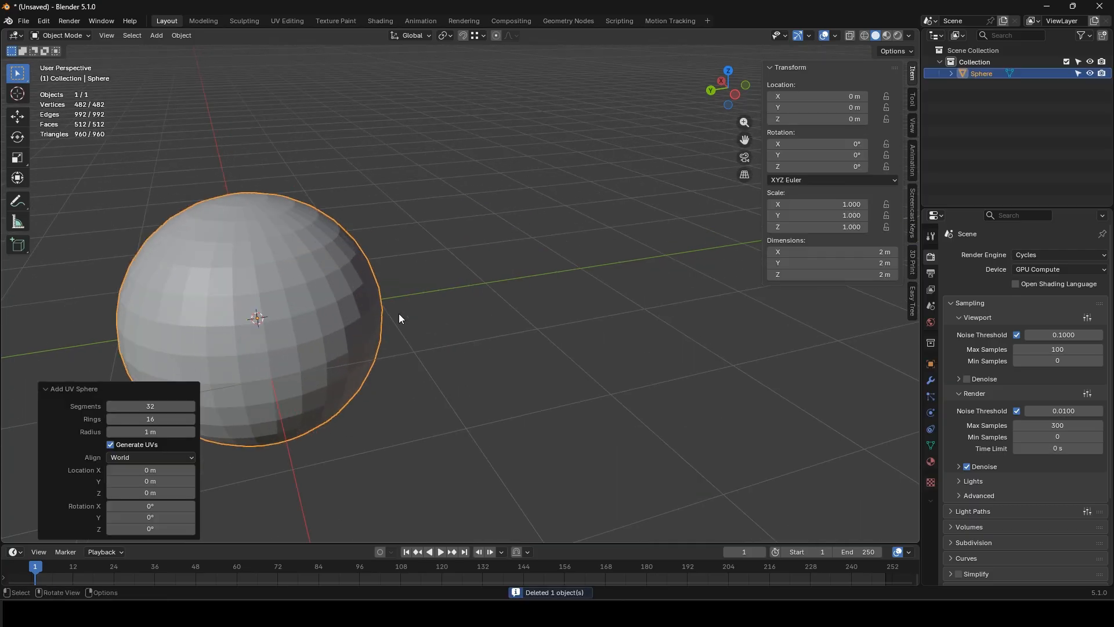
shift+middle_drag(399, 314, 506, 312)
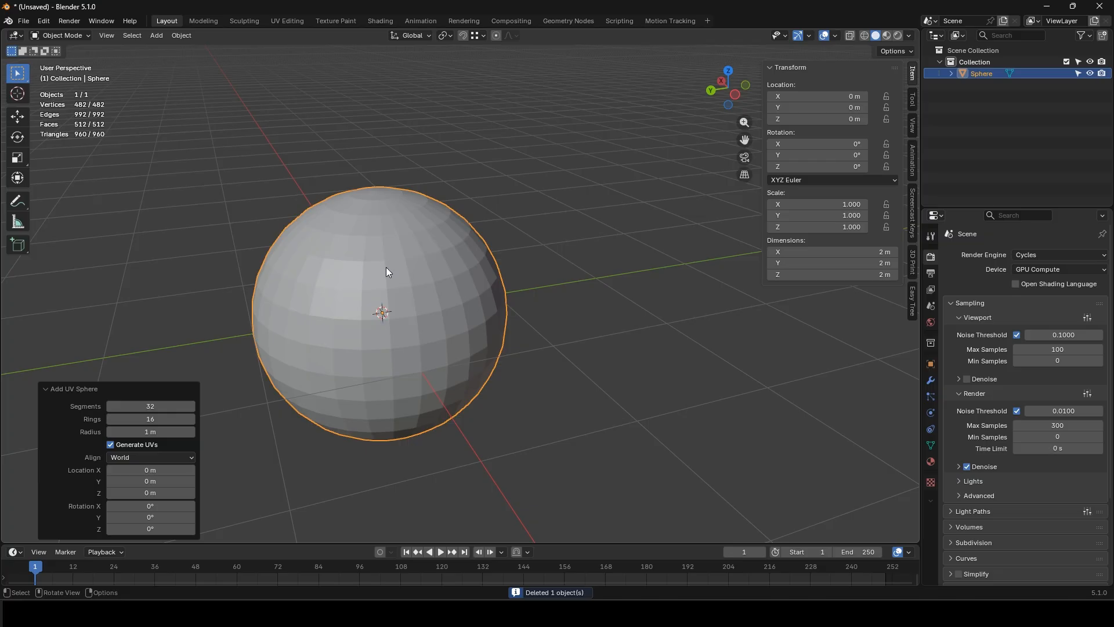
mouse_move(361, 301)
middle_down()
mouse_move(374, 321)
mouse_move(401, 234)
mouse_move(443, 319)
mouse_move(401, 291)
middle_up()
Step: Apply Shade Auto Smooth to the sphere and replace it with Shade Smooth
right_click(423, 287)
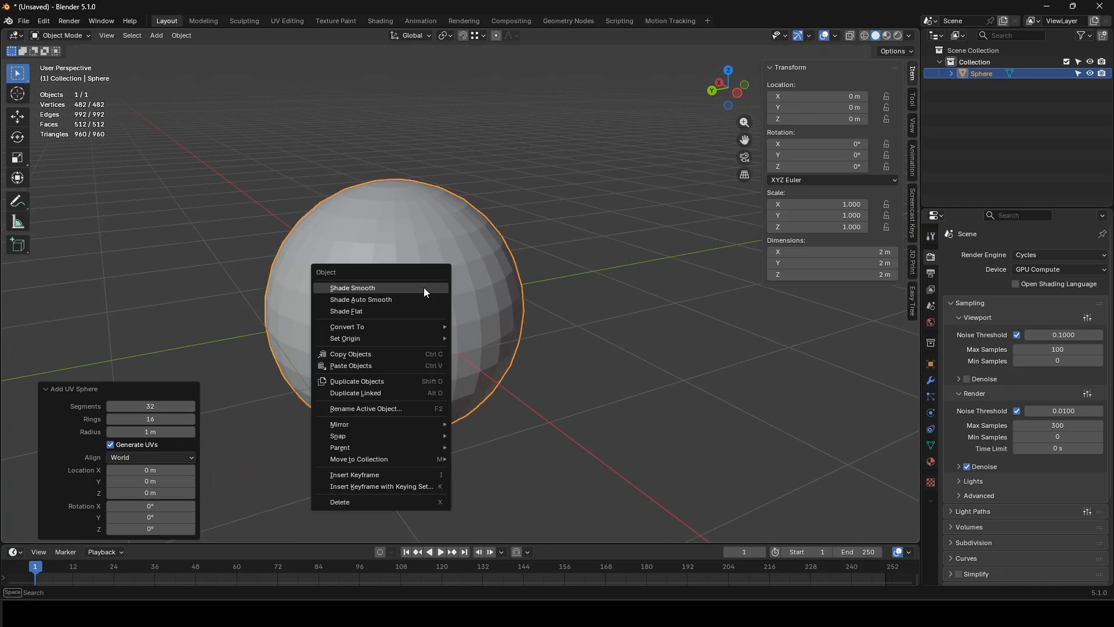
click(410, 299)
right_click(450, 287)
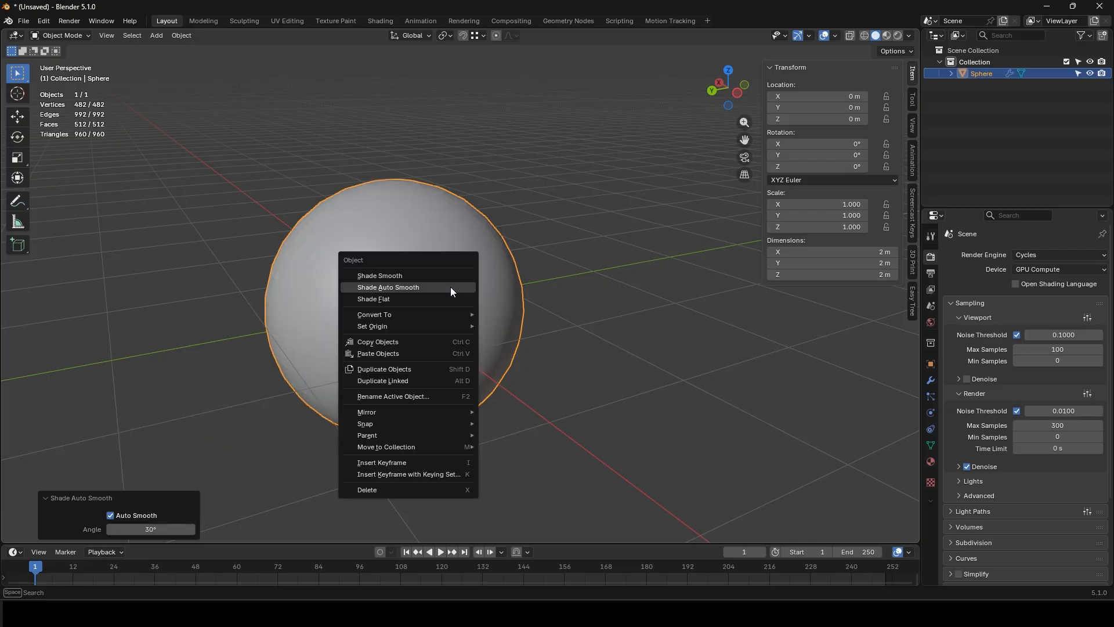
click(410, 277)
middle_drag(500, 270, 381, 278)
scroll(458, 286, up, 3)
scroll(458, 284, down, 1)
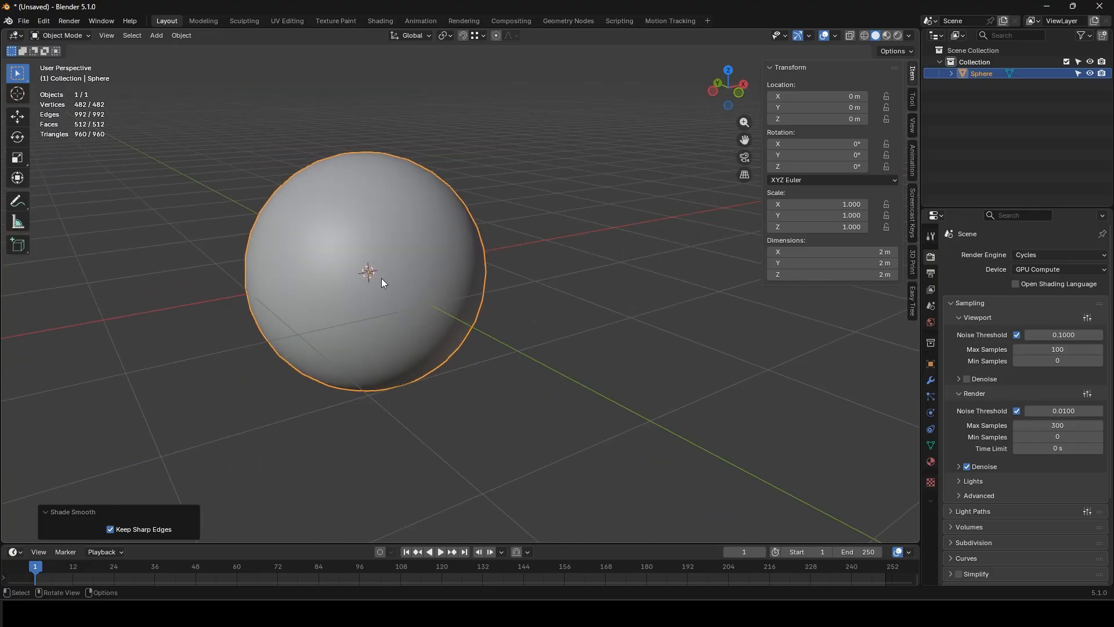
Step: Delete the sphere, add a 2 m cube at the origin and deselect it
key(Delete)
key(shift+a)
mouse_move(401, 273)
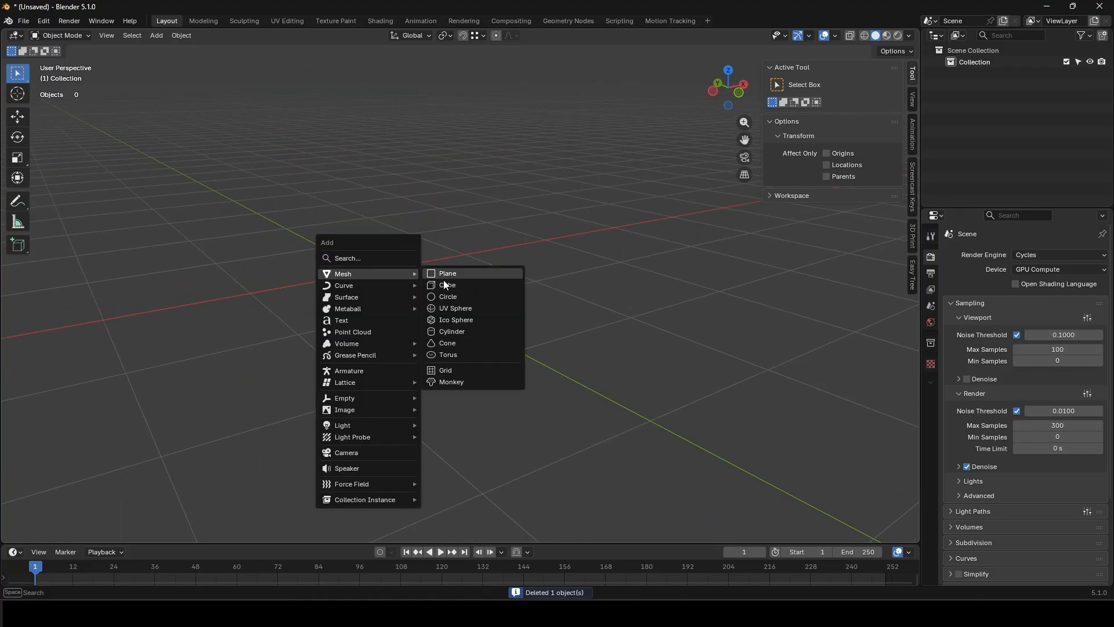
click(443, 280)
scroll(429, 288, down, 3)
middle_drag(426, 292, 447, 303)
click(518, 364)
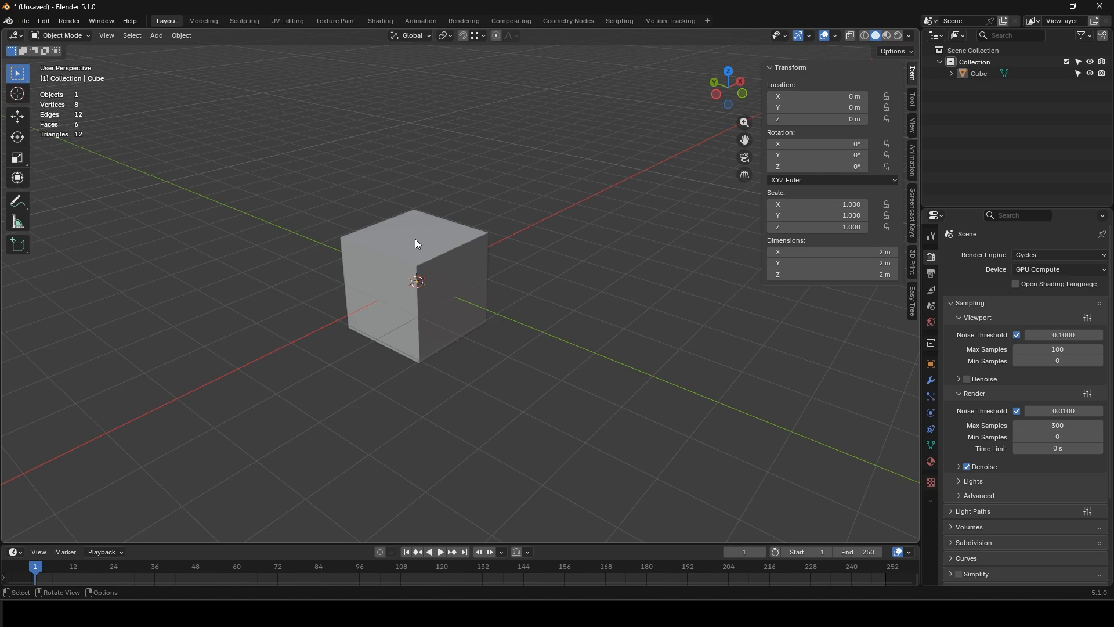
Step: Enable Cavity in the viewport's solid shading options and select the cube
click(909, 36)
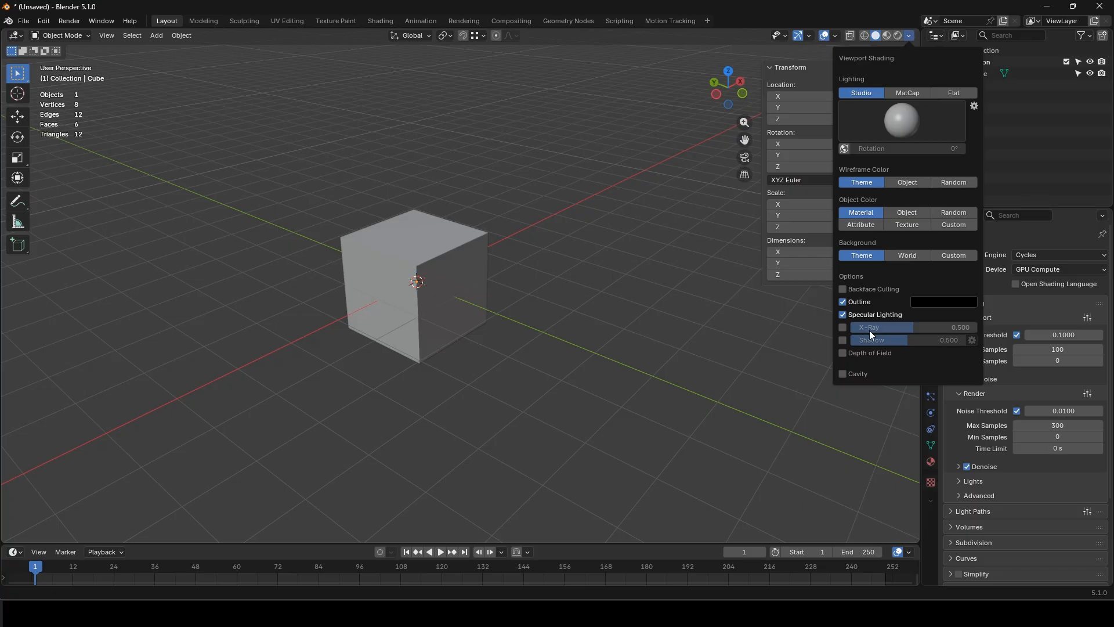
click(842, 373)
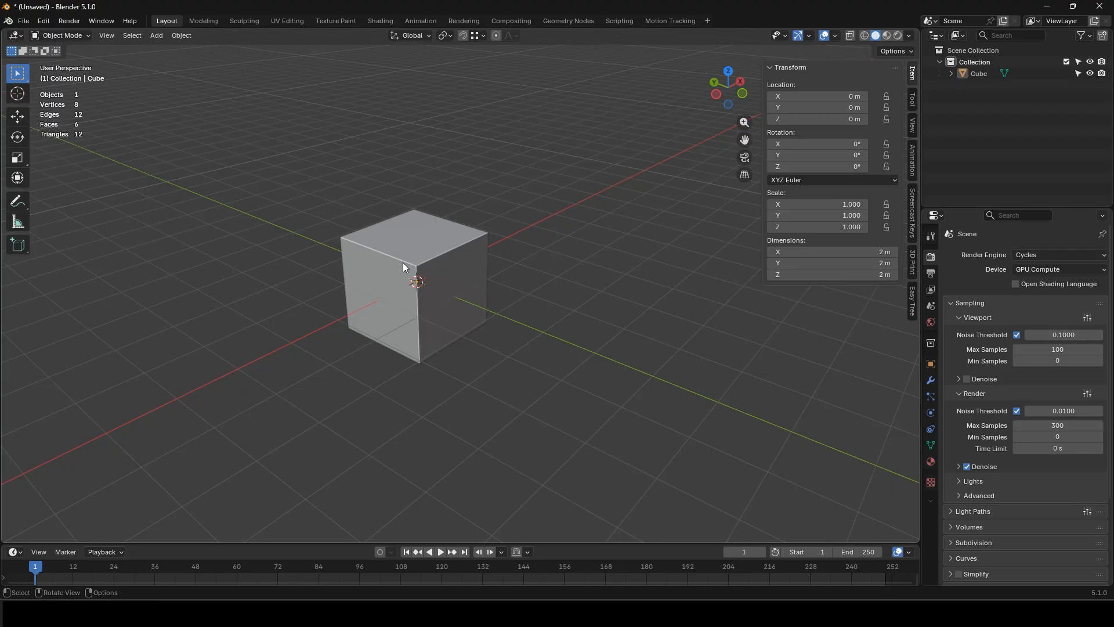
click(434, 280)
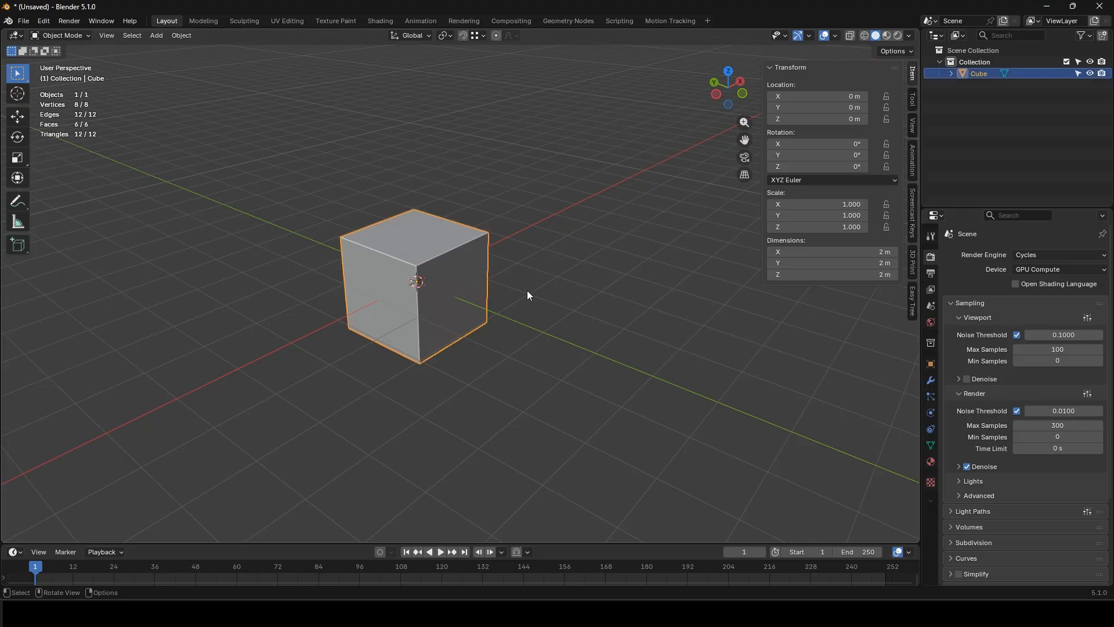
Step: Switch the viewport to wireframe shading and view the deselected cube from another angle
click(865, 36)
click(556, 293)
mouse_move(555, 294)
middle_down()
mouse_move(449, 335)
mouse_move(349, 286)
mouse_move(460, 236)
mouse_move(537, 313)
mouse_move(439, 288)
middle_up()
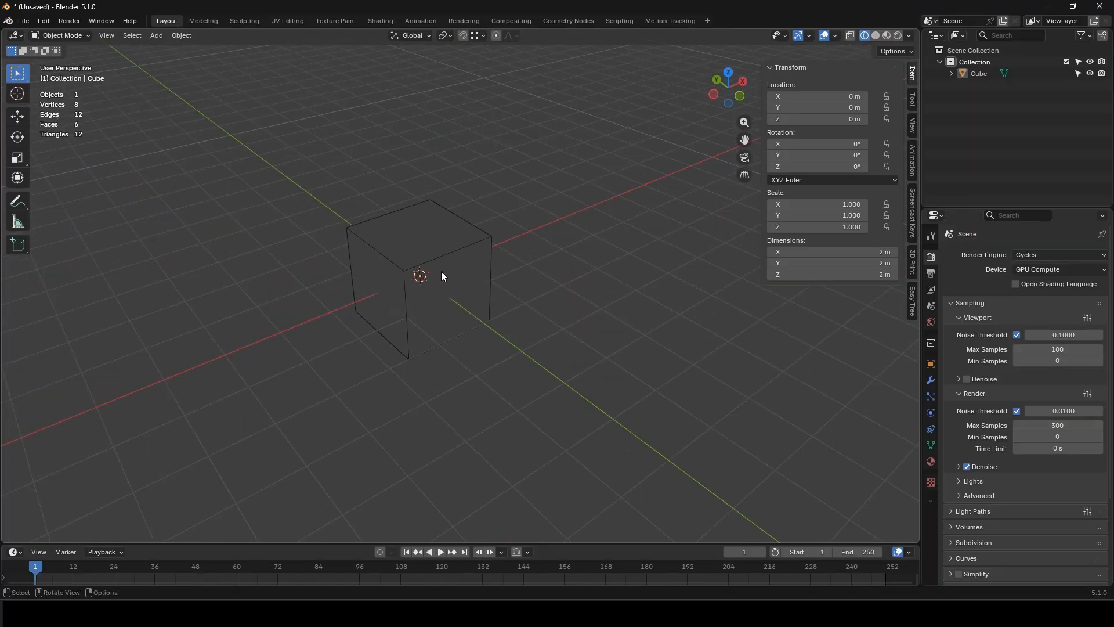
Step: Open the cube in Edit Mode, add four parallel loop cuts spaced along the Y axis, and return to Object Mode
click(422, 264)
key(Tab)
key(ctrl+r)
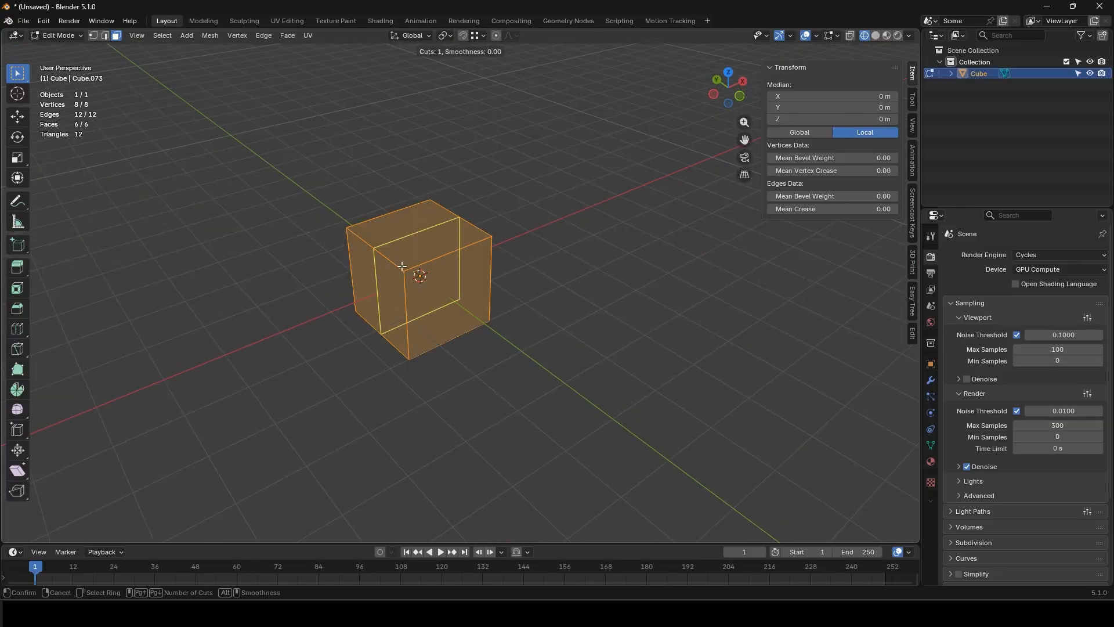
scroll(401, 266, up, 3)
click(402, 266)
click(391, 261)
key(Tab)
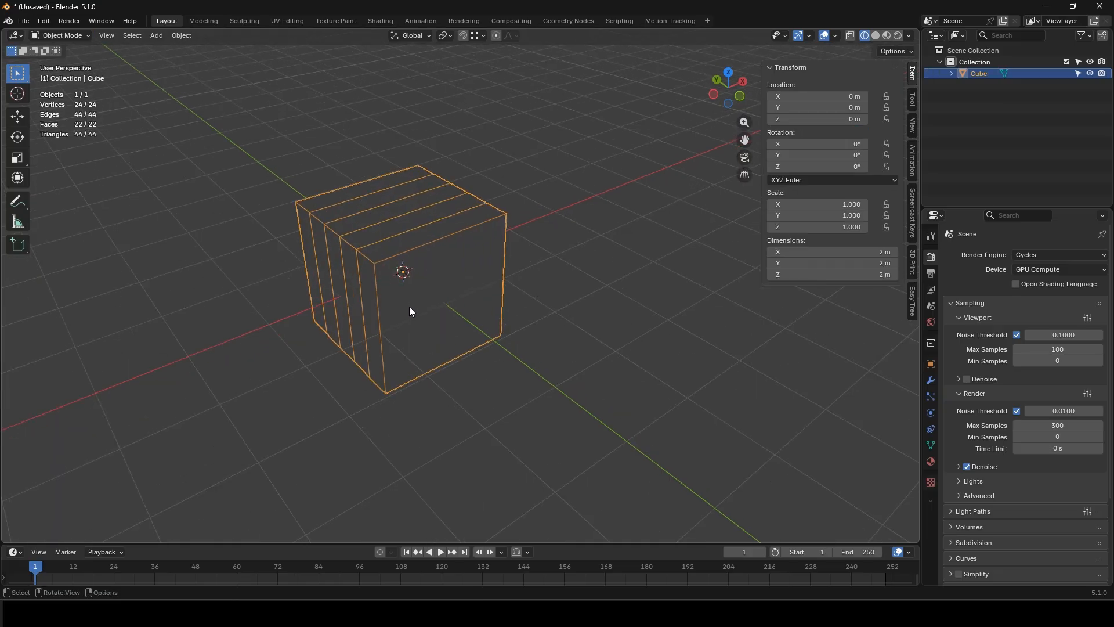
Step: Deselect the cube and examine its loop cuts in wireframe from several angles in Object Mode and Edit Mode
click(520, 339)
middle_drag(458, 333, 518, 339)
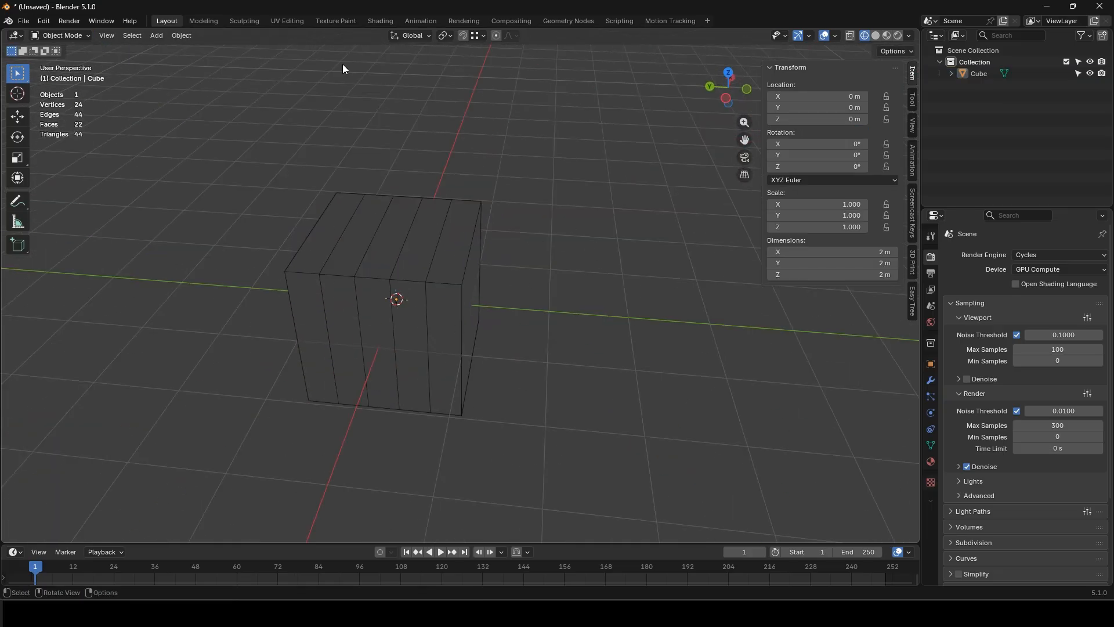
key(Tab)
key(Tab)
middle_drag(531, 294, 377, 274)
key(Tab)
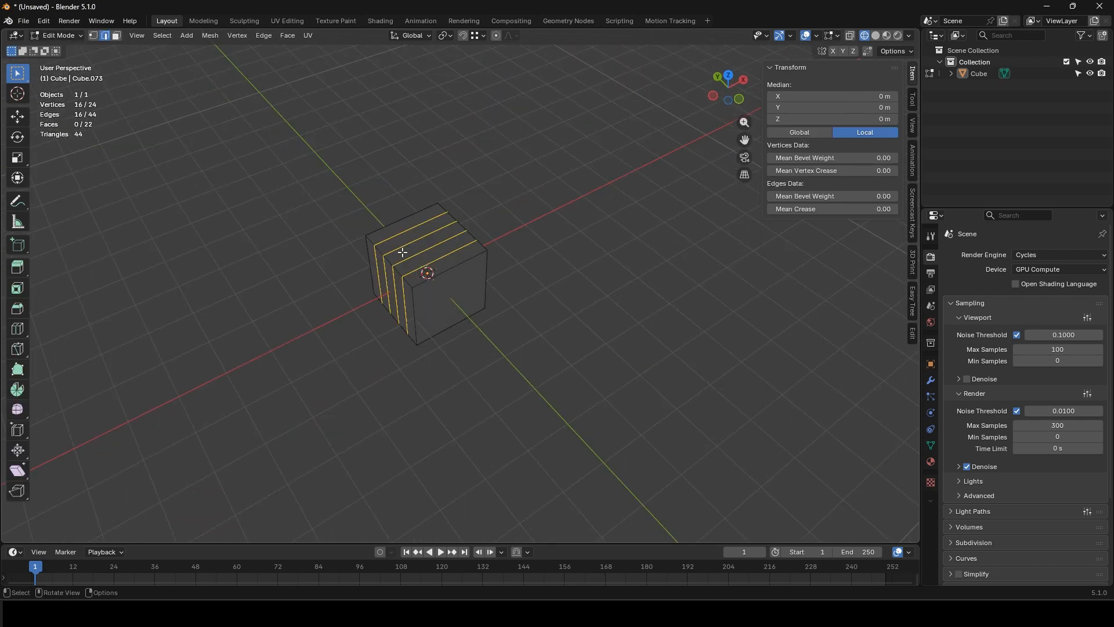
mouse_move(437, 295)
middle_down()
mouse_move(465, 278)
mouse_move(447, 284)
middle_up()
key(Tab)
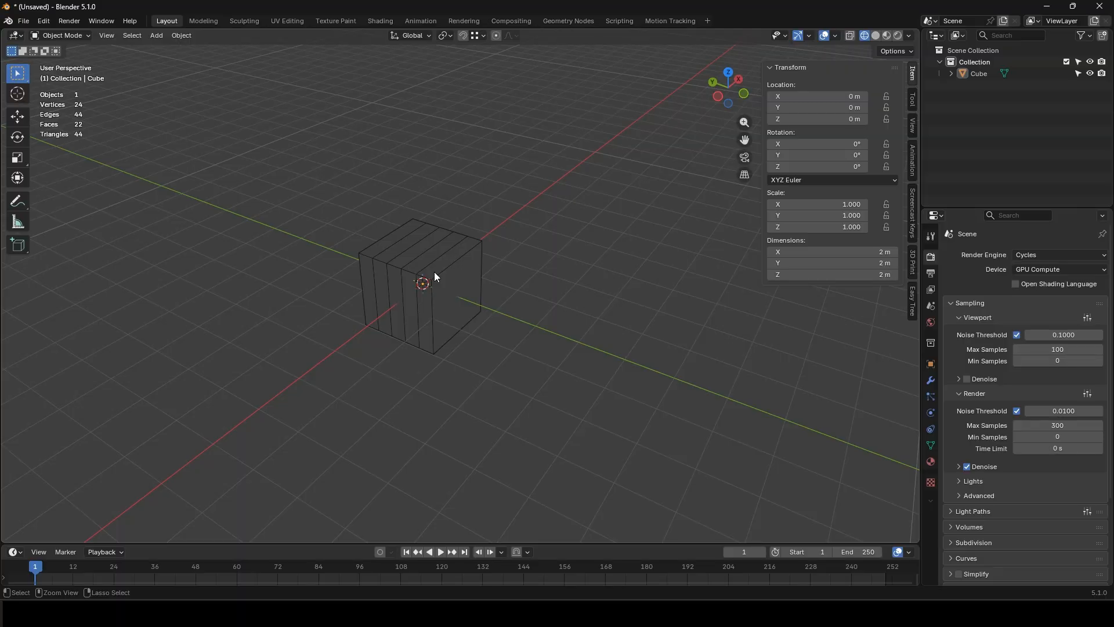
Step: Undo the cube's four loop cuts, going back to the plain cube in Edit Mode
ctrl+click(434, 271)
key(Tab)
key(ctrl+z)
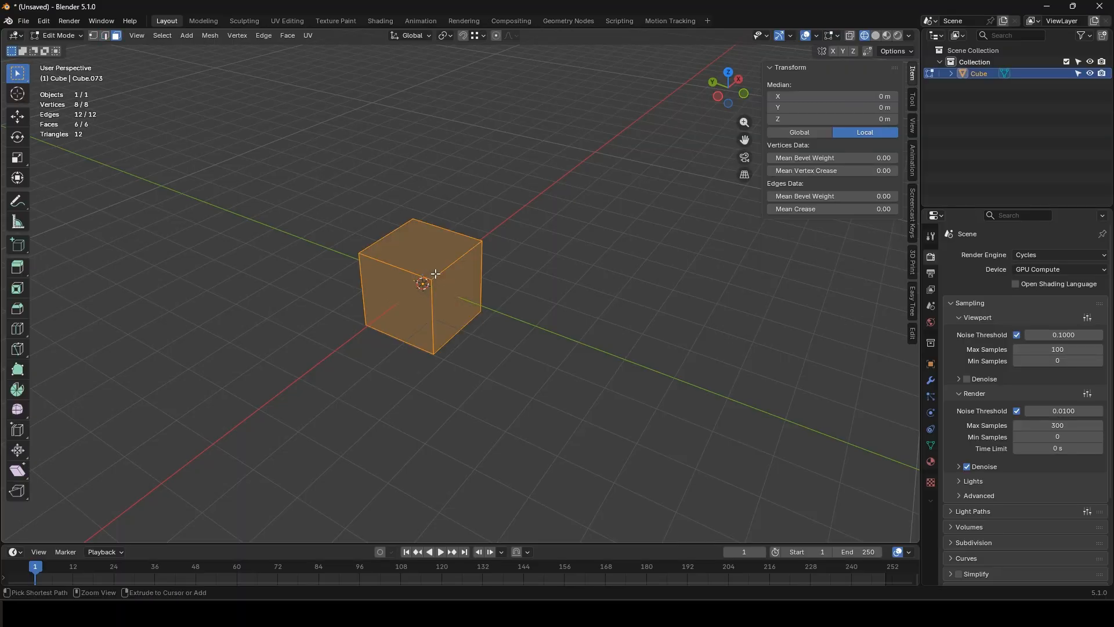
Step: Enable X-ray and select different faces of the cube one at a time through the mesh, including faces at the back
click(850, 36)
middle_drag(418, 273, 468, 226)
click(390, 280)
click(448, 214)
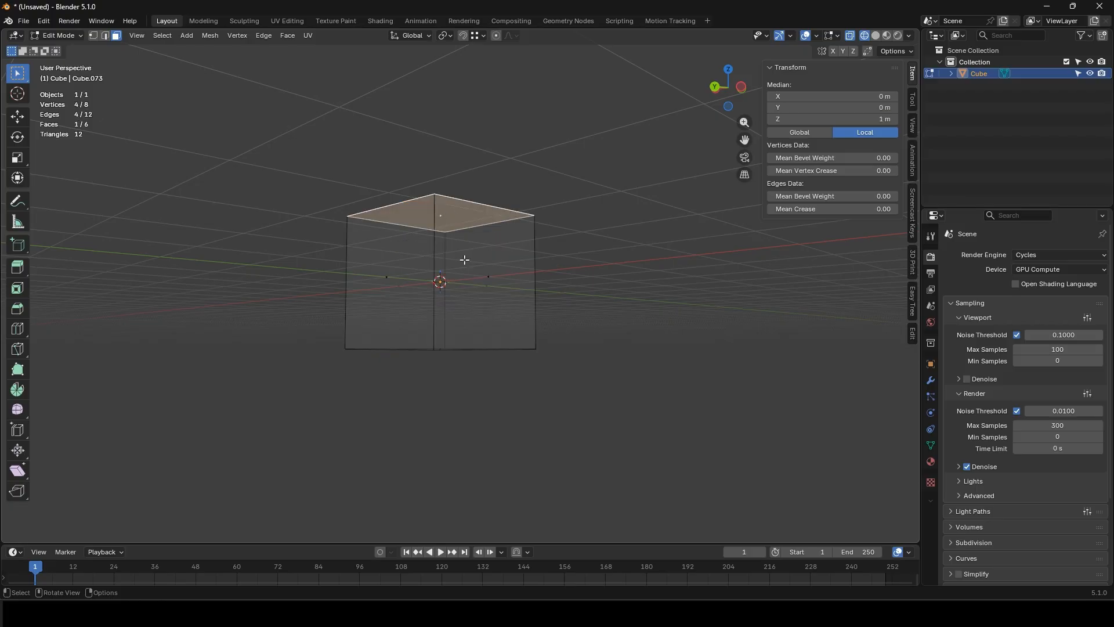
click(486, 277)
click(404, 286)
middle_drag(435, 365, 416, 400)
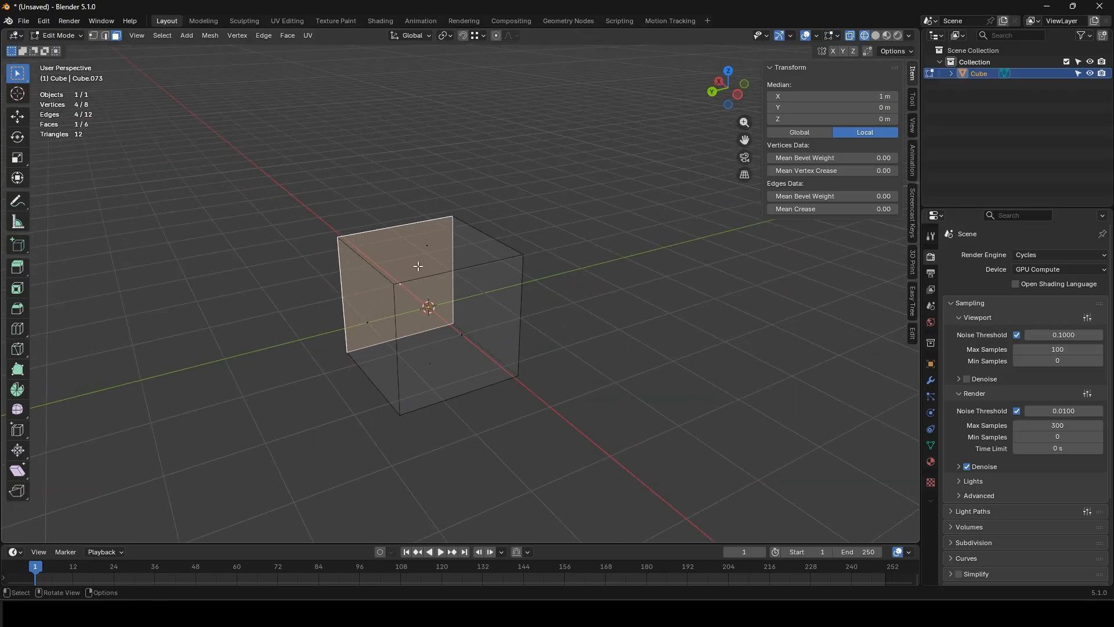
Step: Extrude the cube's top face upward by about 2.16 m
click(423, 251)
key(e)
click(482, 214)
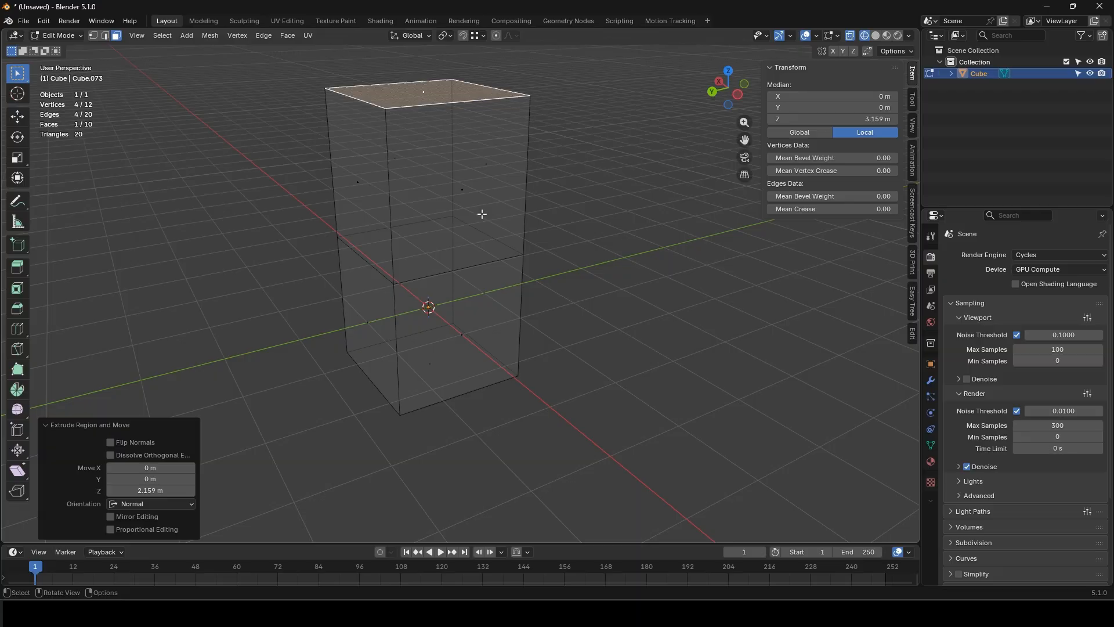
Step: Select the horizontal edge loop between the original cube and the extruded part and fill it with an internal face
scroll(470, 269, down, 3)
middle_drag(470, 270, 414, 267)
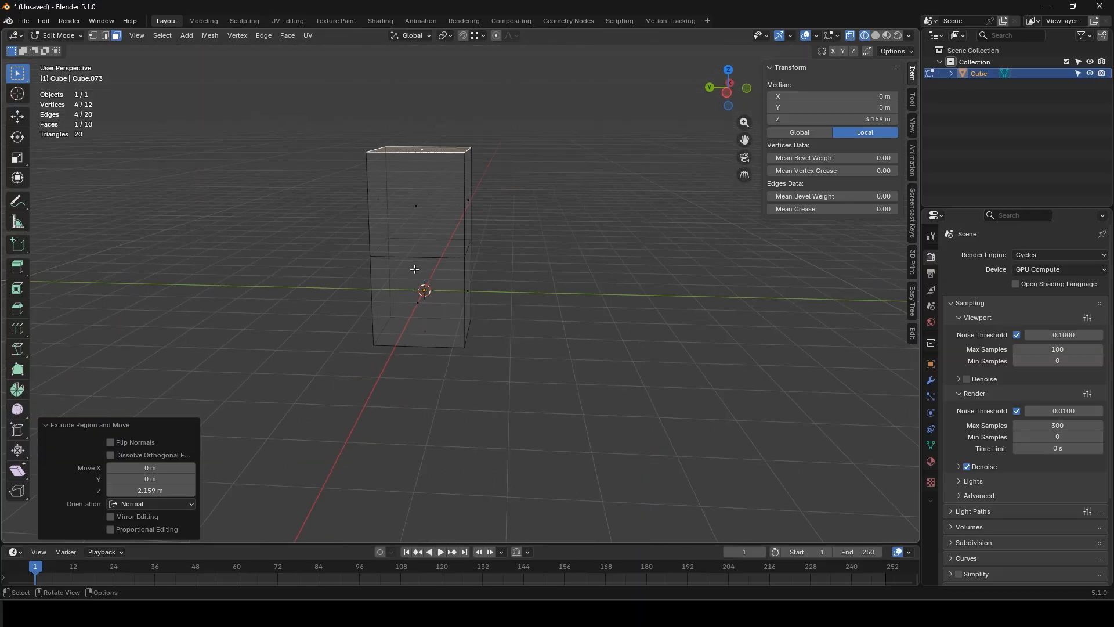
key(2)
alt+click(427, 257)
middle_drag(531, 263, 524, 277)
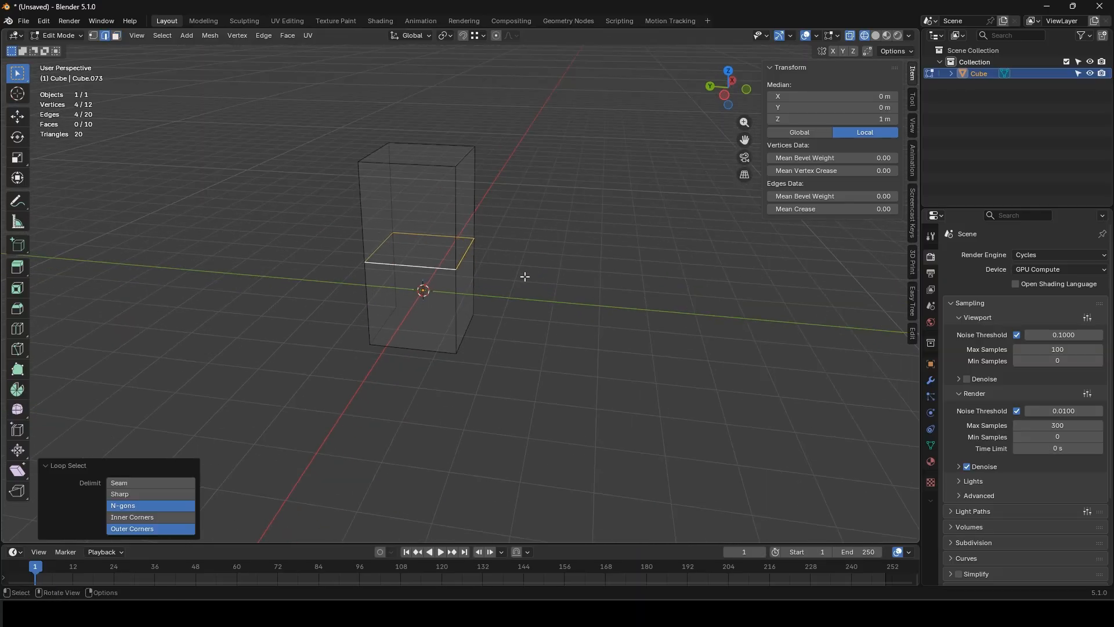
key(f)
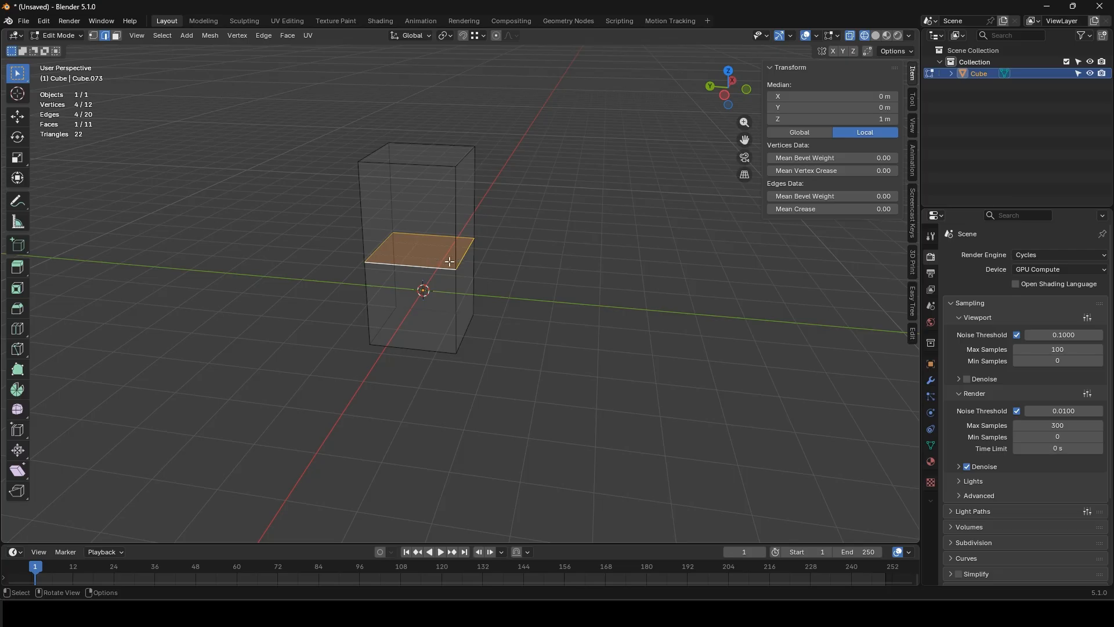
Step: Return to Object Mode and try deleting the whole box
key(Tab)
key(Delete)
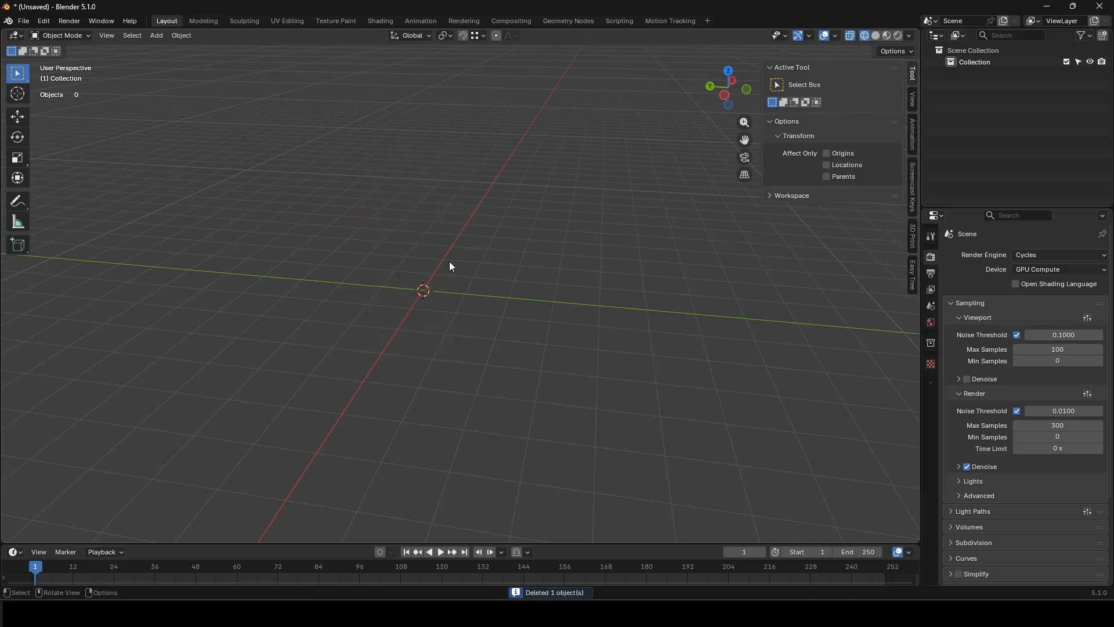
key(ctrl+z)
Step: Examine the box's internal face in wireframe, comparing Object Mode with Edit Mode
scroll(481, 281, up, 1)
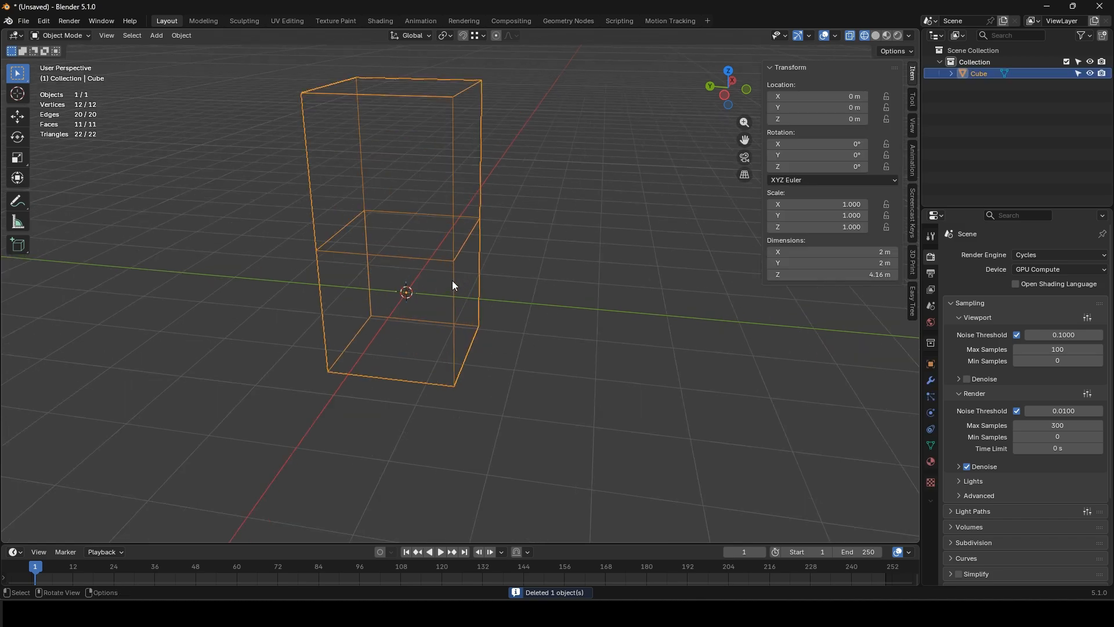
middle_drag(453, 285, 480, 287)
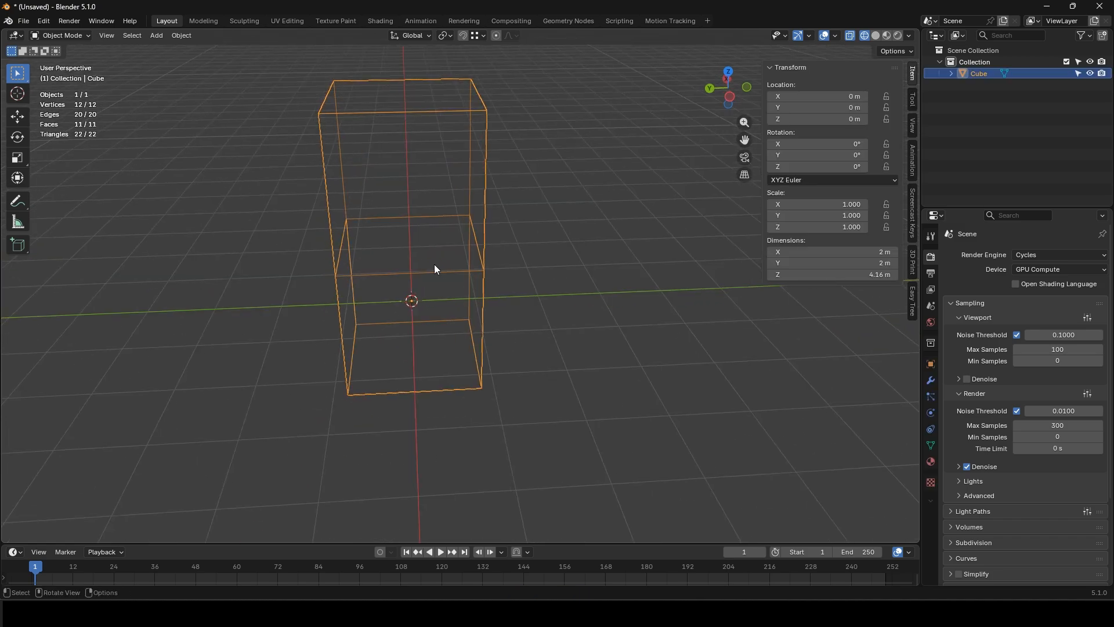
key(Tab)
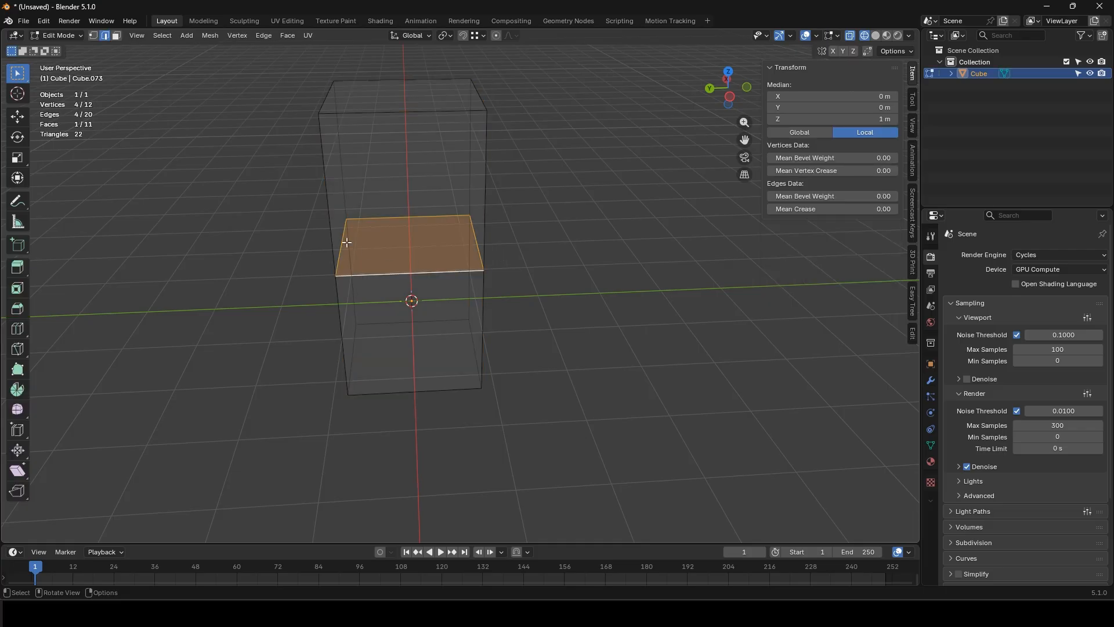
key(Tab)
Step: Switch the viewport to solid shading, try Shade Auto Smooth on the box, and apply Shade Smooth with sharp edges kept
click(876, 36)
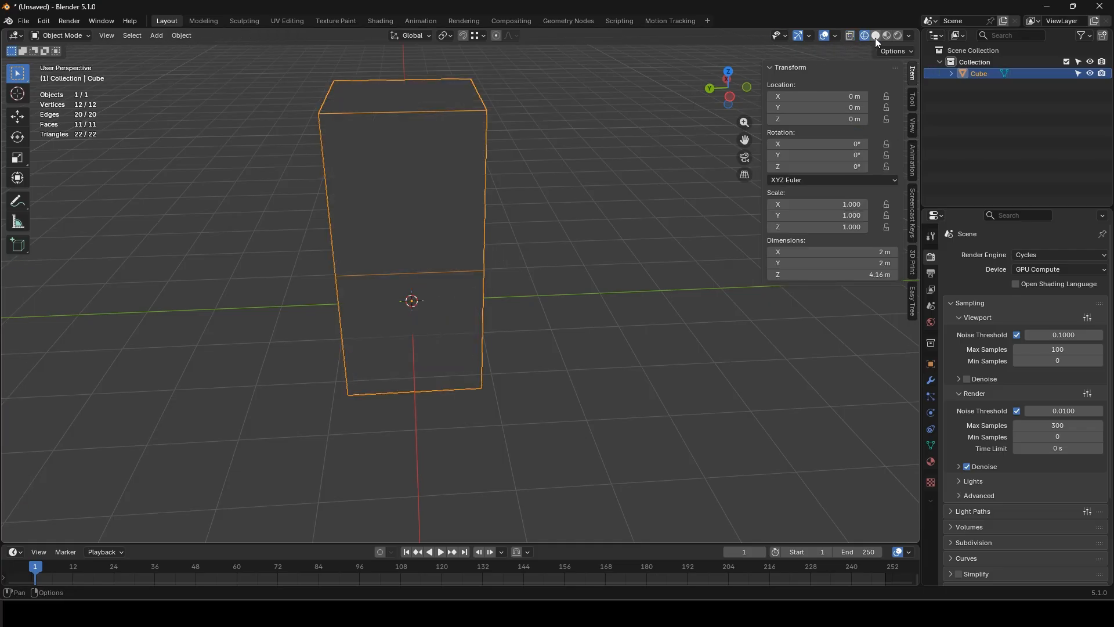
middle_drag(481, 281, 409, 277)
right_click(394, 242)
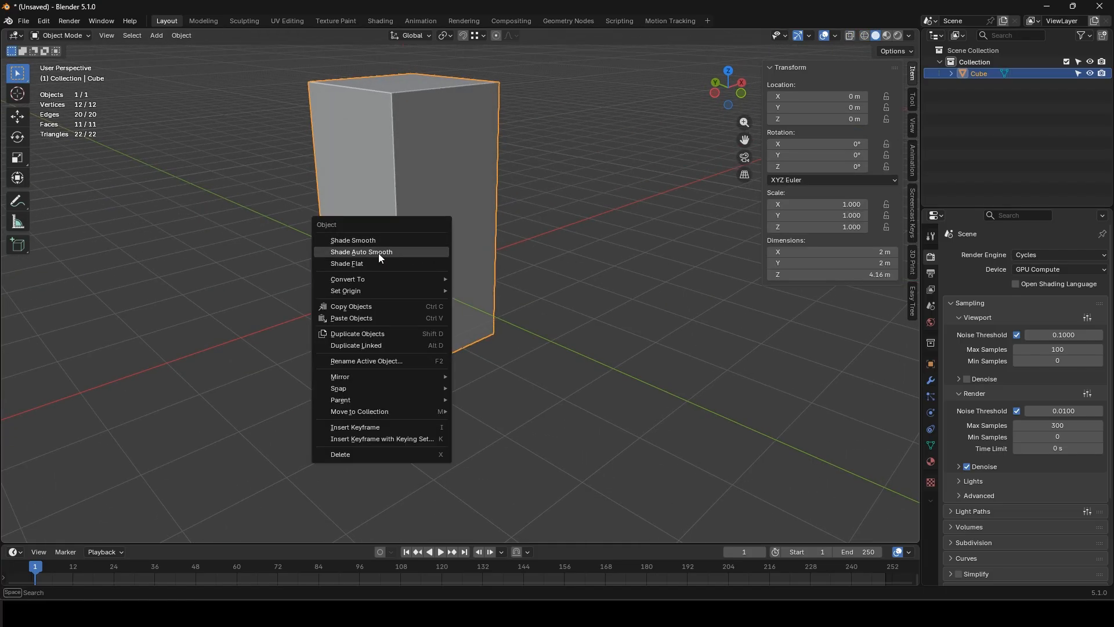
click(378, 253)
right_click(383, 248)
click(376, 235)
middle_drag(460, 214, 426, 224)
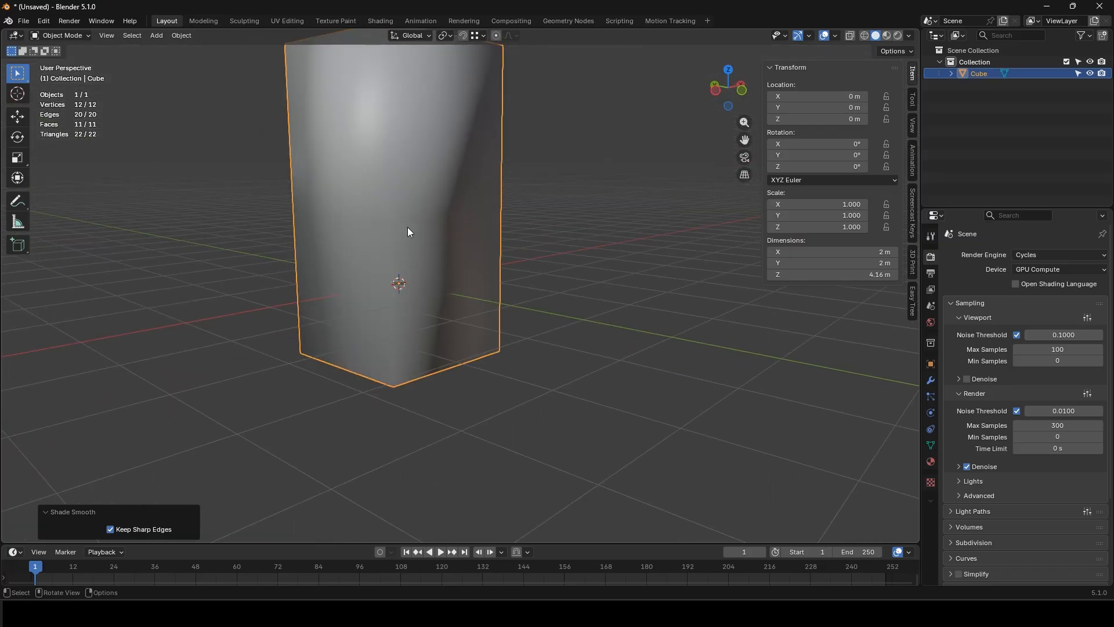
Step: Remove only the internal face from the box in Edit Mode, keeping its edges, and view the smooth shading in Object Mode
key(Tab)
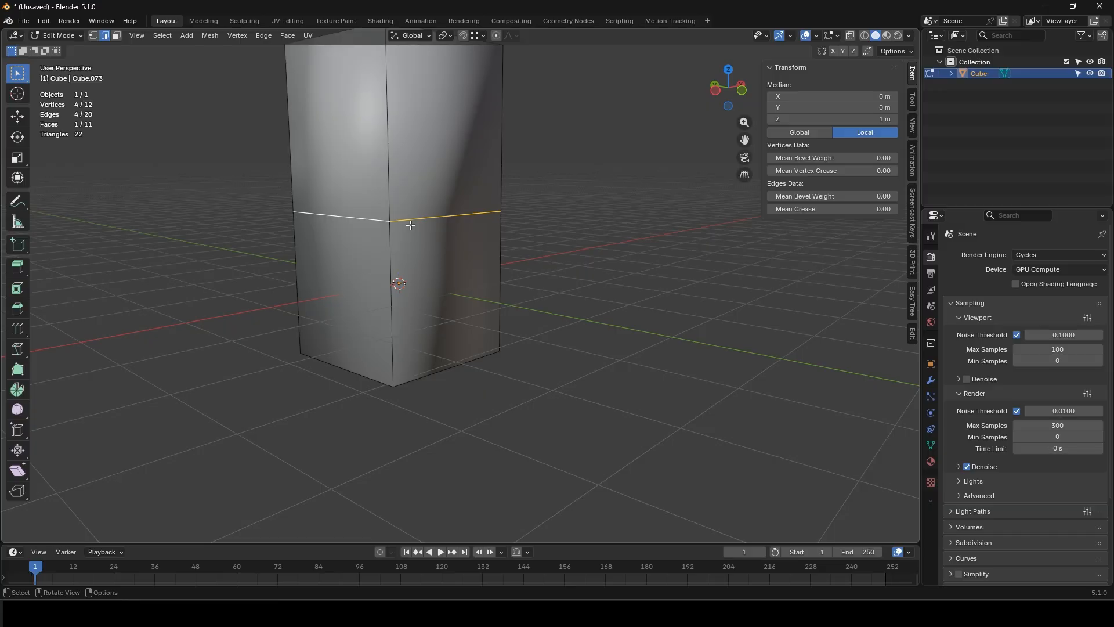
right_click(411, 225)
click(410, 224)
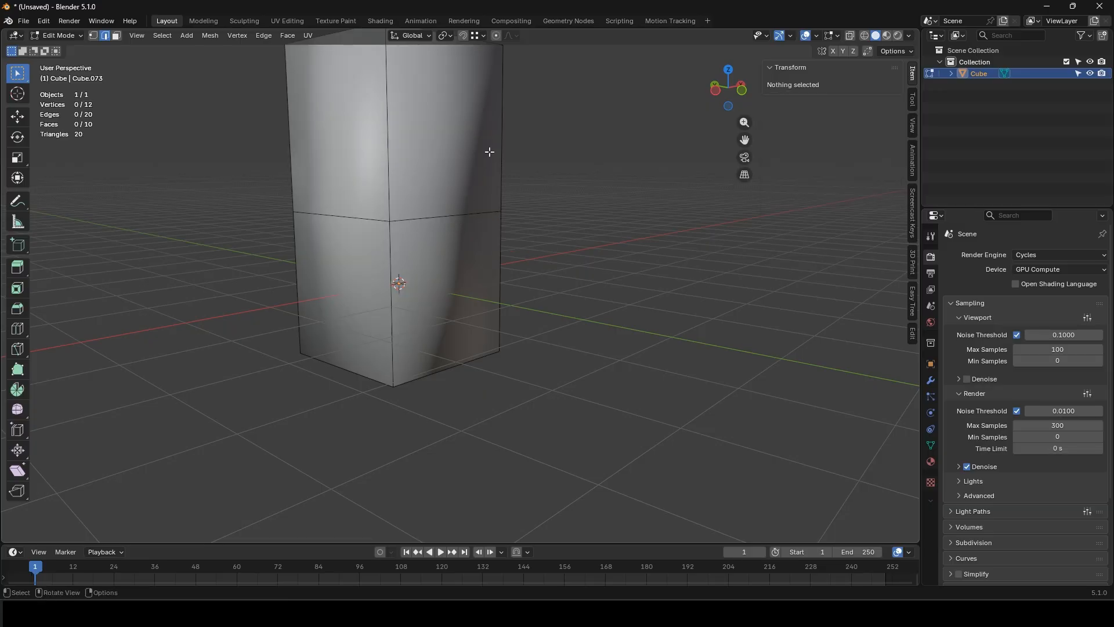
key(Tab)
middle_drag(320, 201, 306, 239)
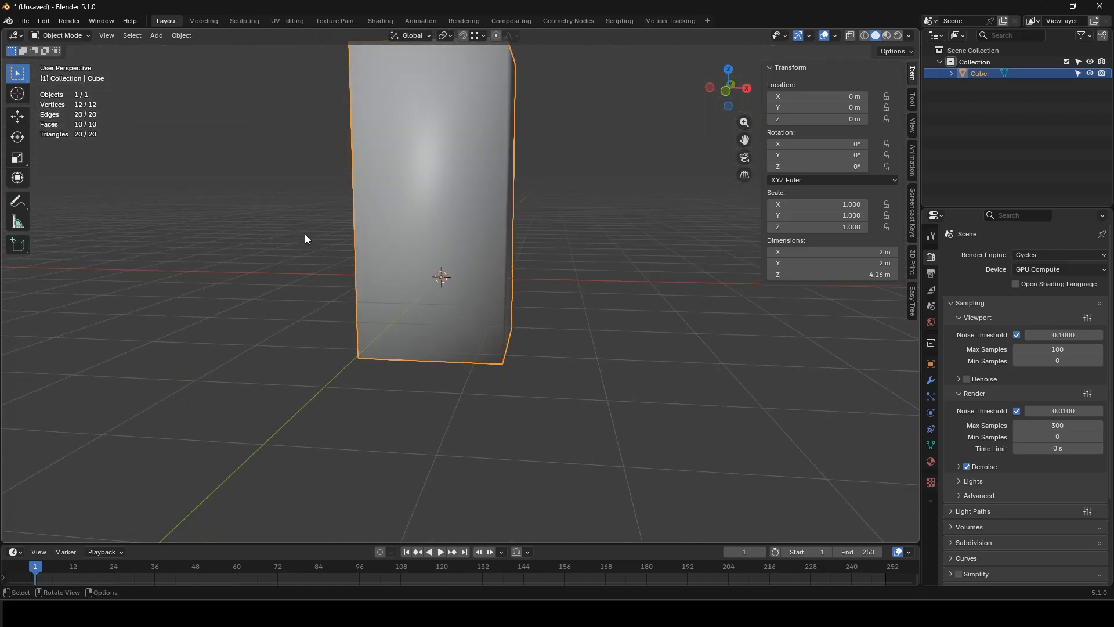
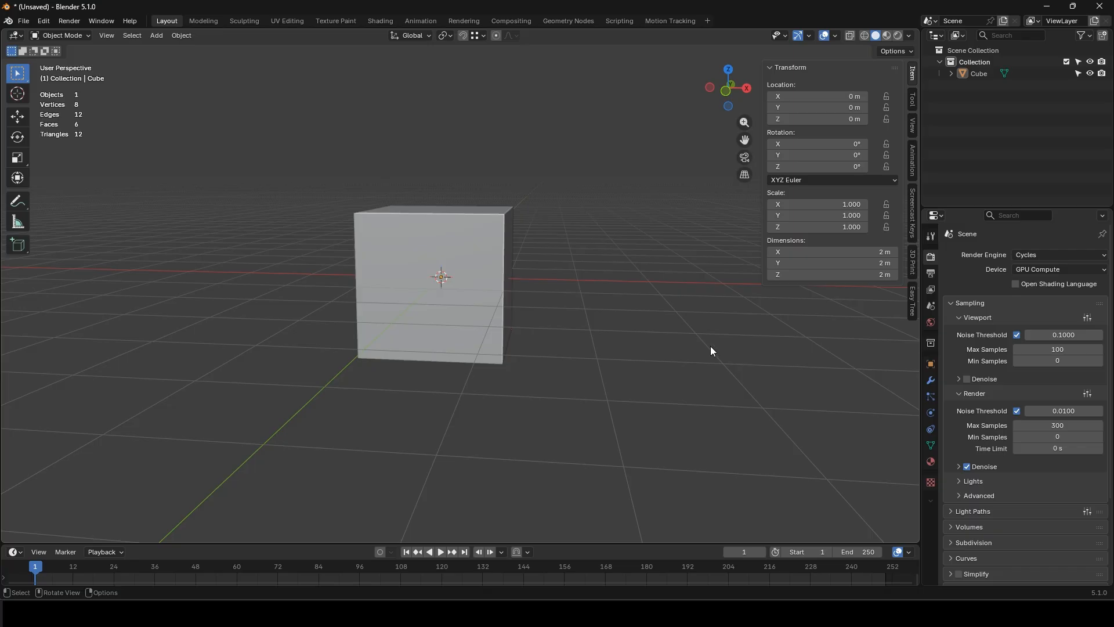
Step: Add a Subdivision Surface modifier to the 2 m cube and set its viewport levels to 2
click(931, 380)
click(982, 254)
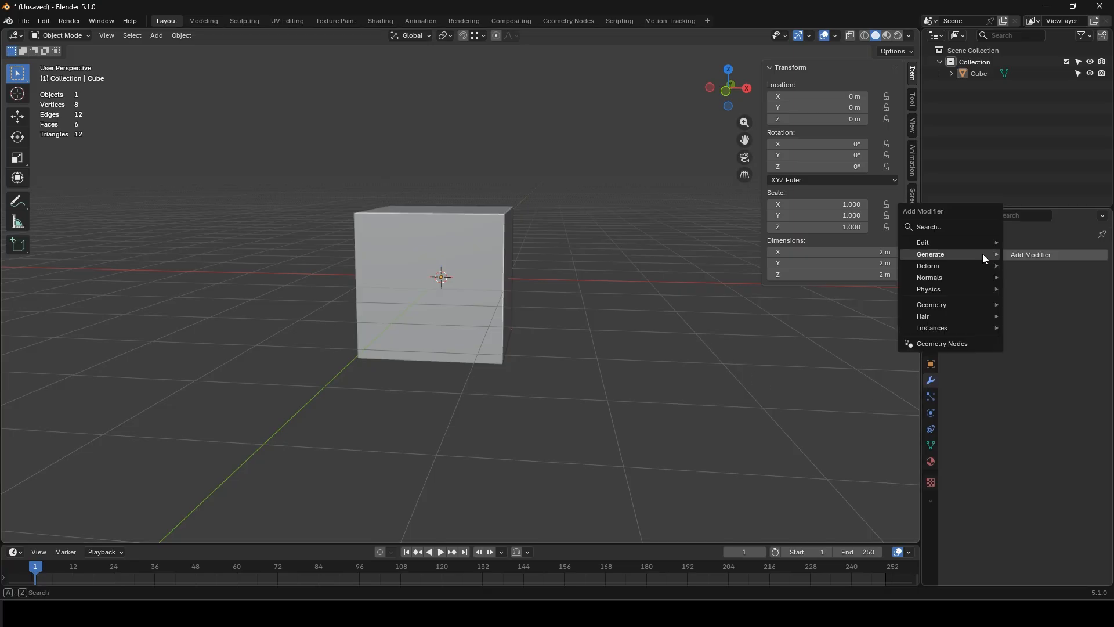
mouse_move(982, 254)
click(1079, 441)
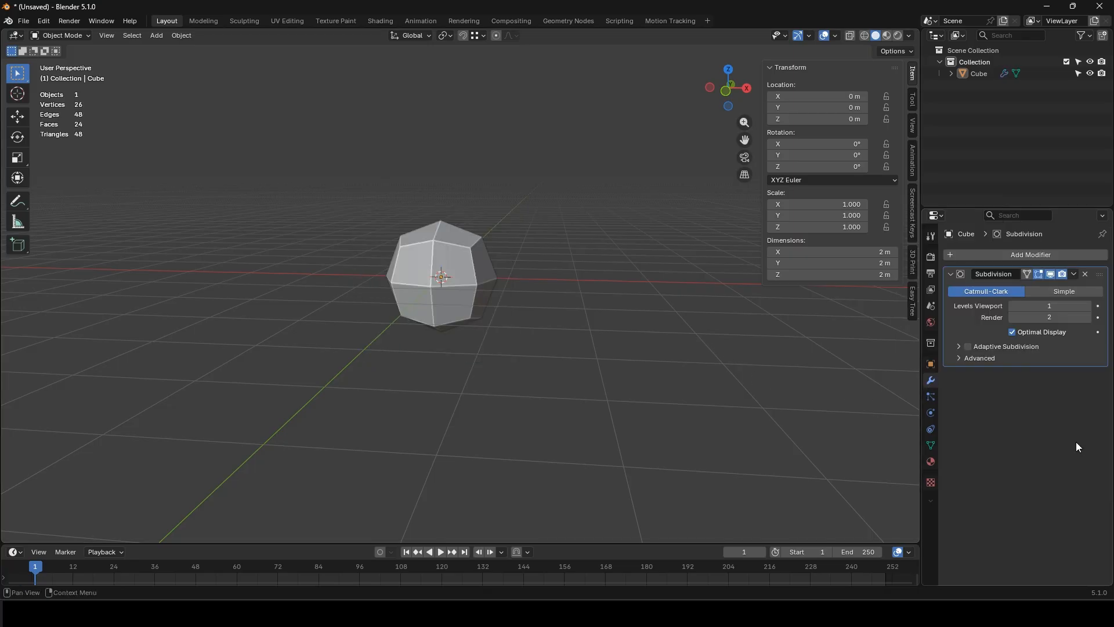
click(1087, 306)
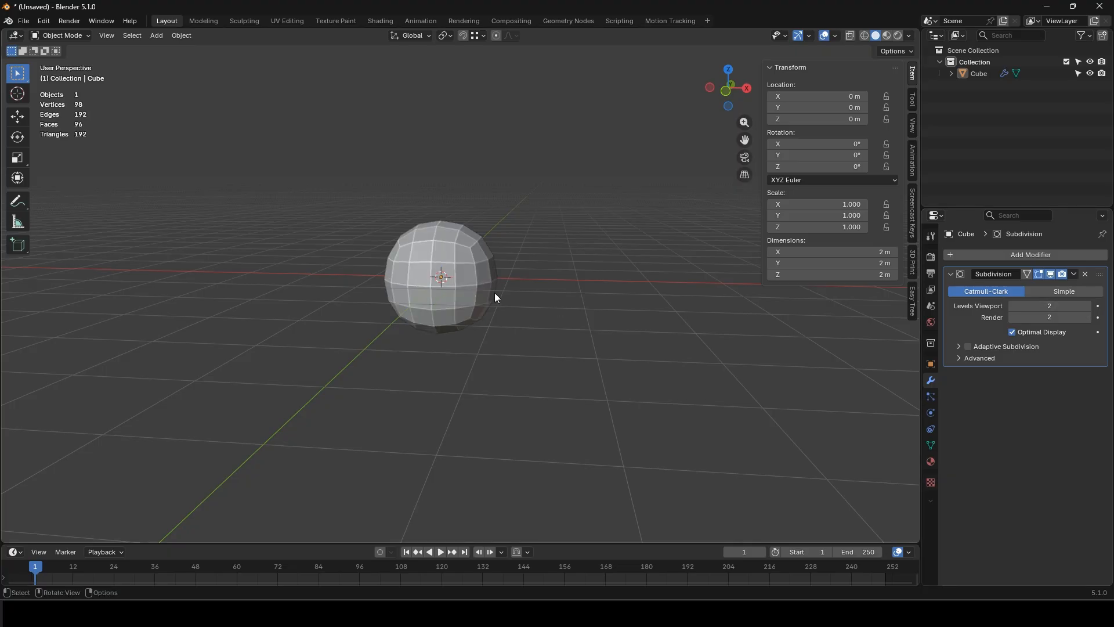
middle_drag(494, 296, 432, 284)
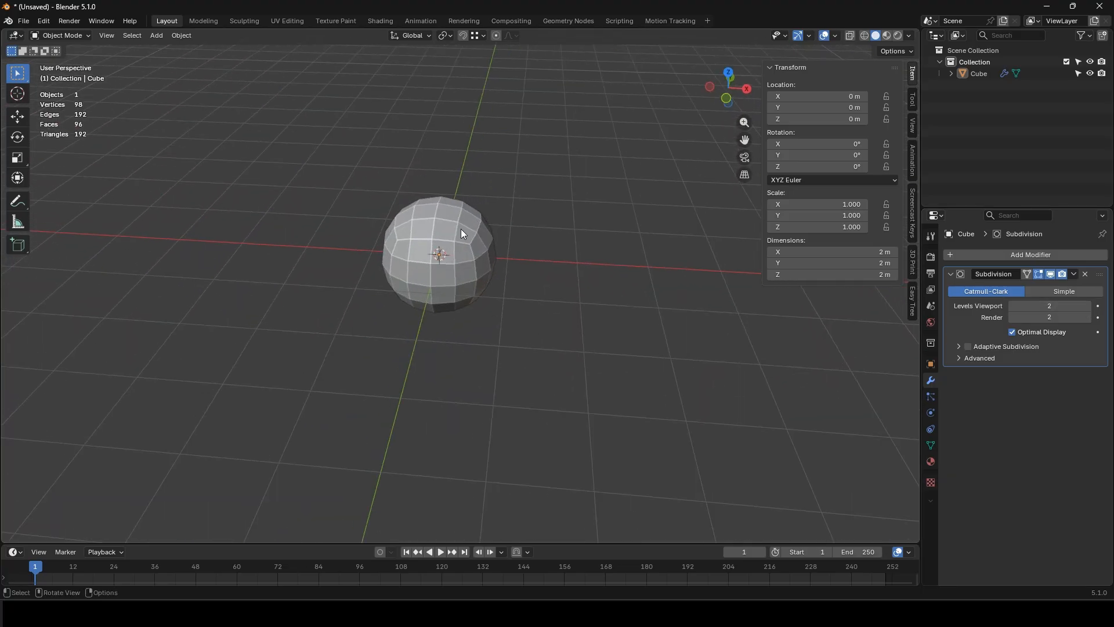
Step: Toggle the Subdivision modifier's viewport display, and its Edit Mode display with the cube open in Edit Mode, off and back on
click(1050, 274)
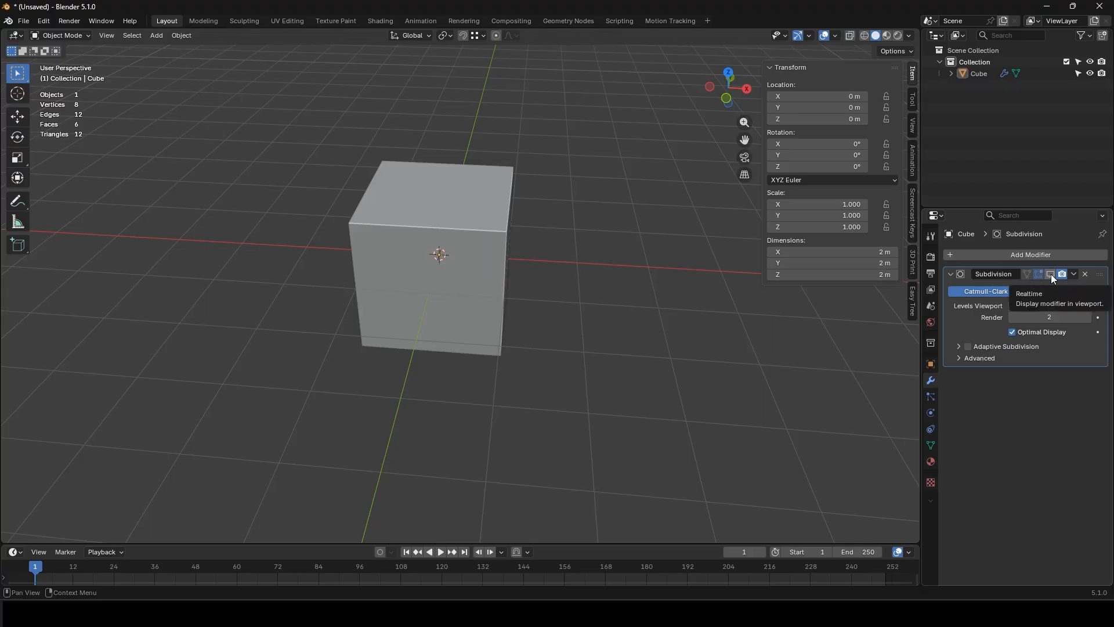
click(1050, 274)
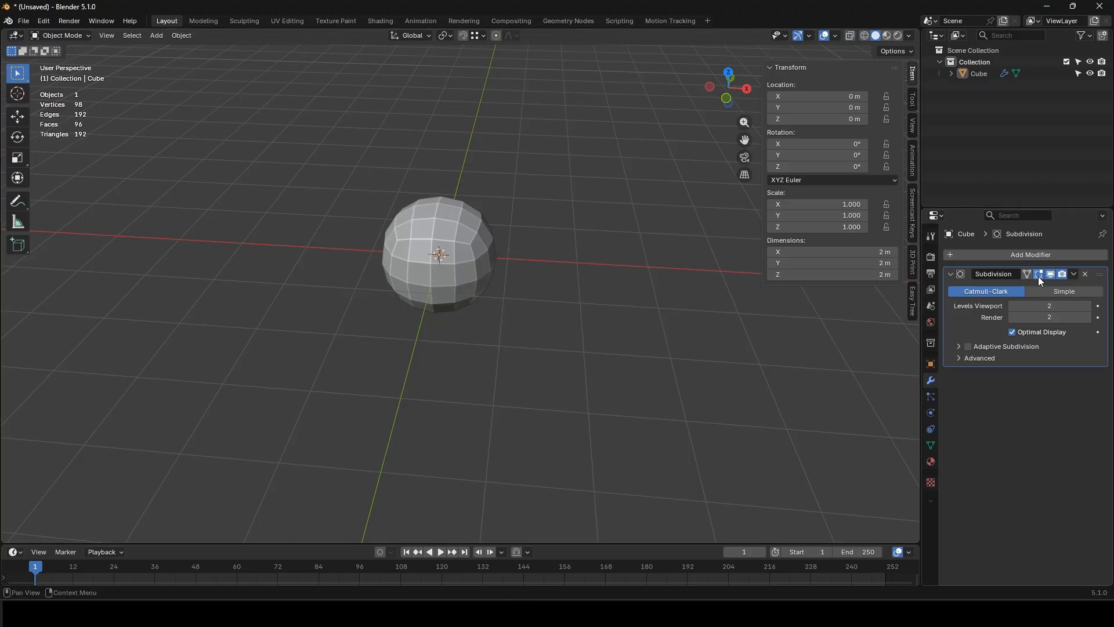
click(419, 234)
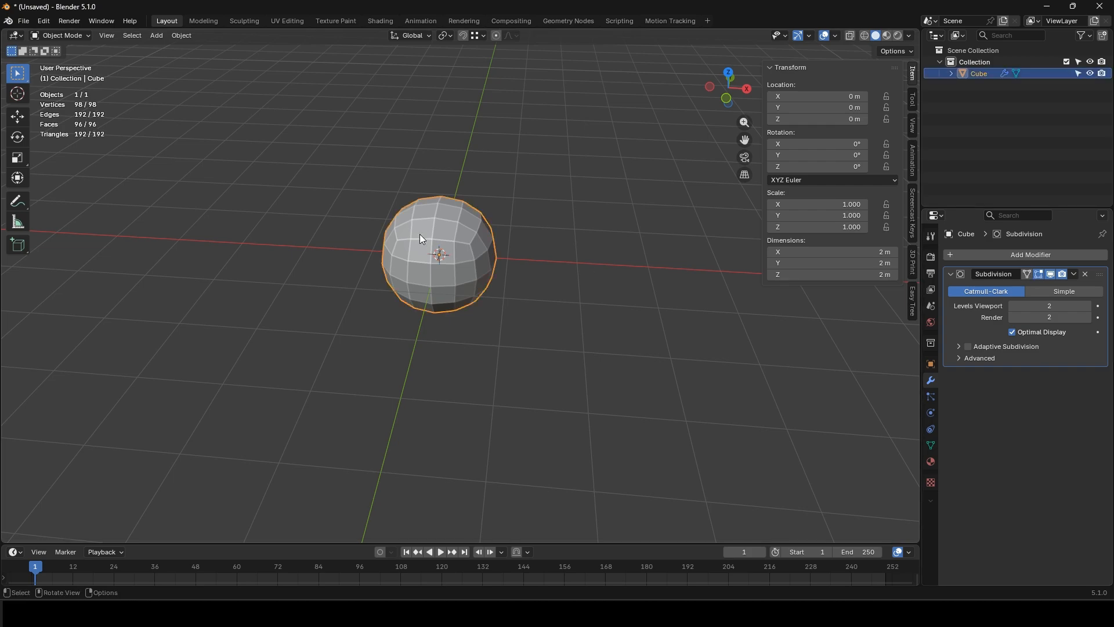
key(Tab)
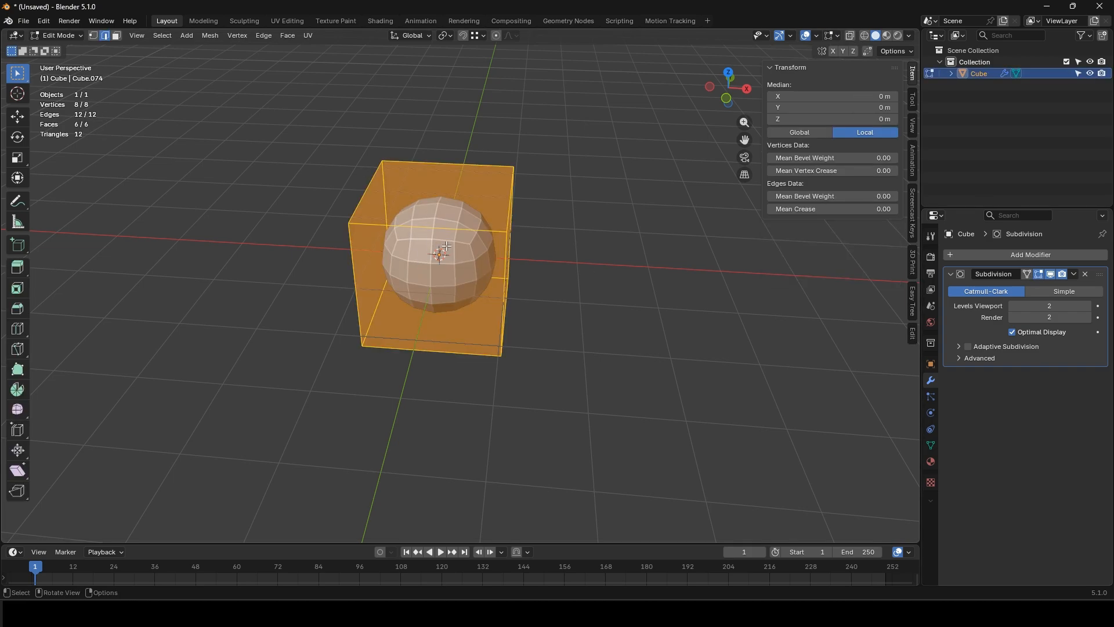
click(1039, 273)
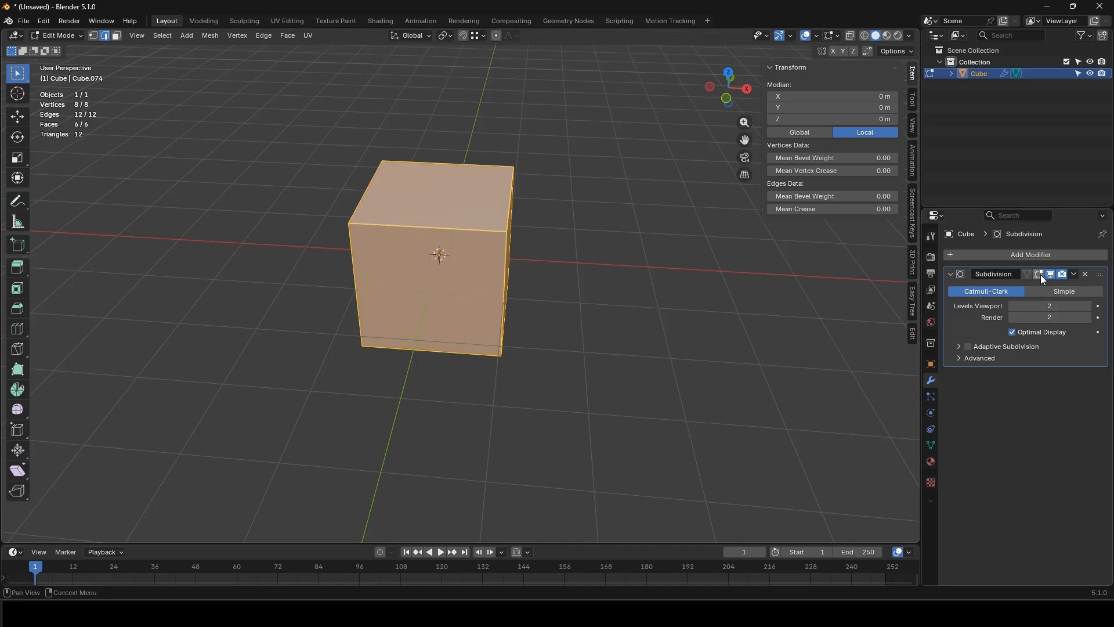
click(1039, 274)
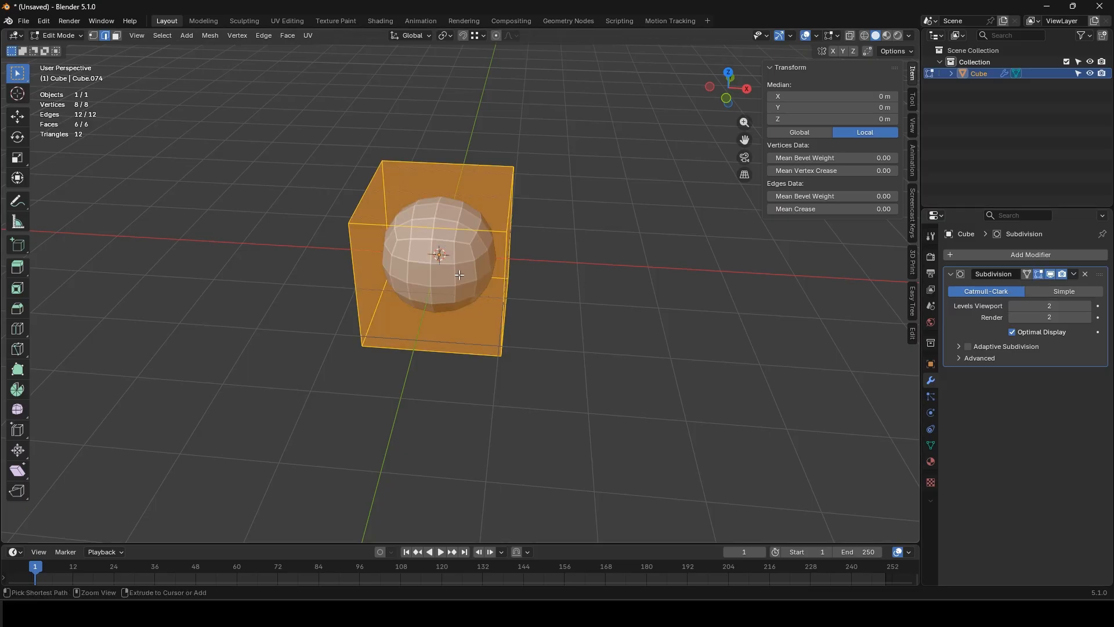
Step: Try a horizontal loop cut on the cube, slid close to the top face at a factor of about -0.93
key(ctrl+r)
click(493, 278)
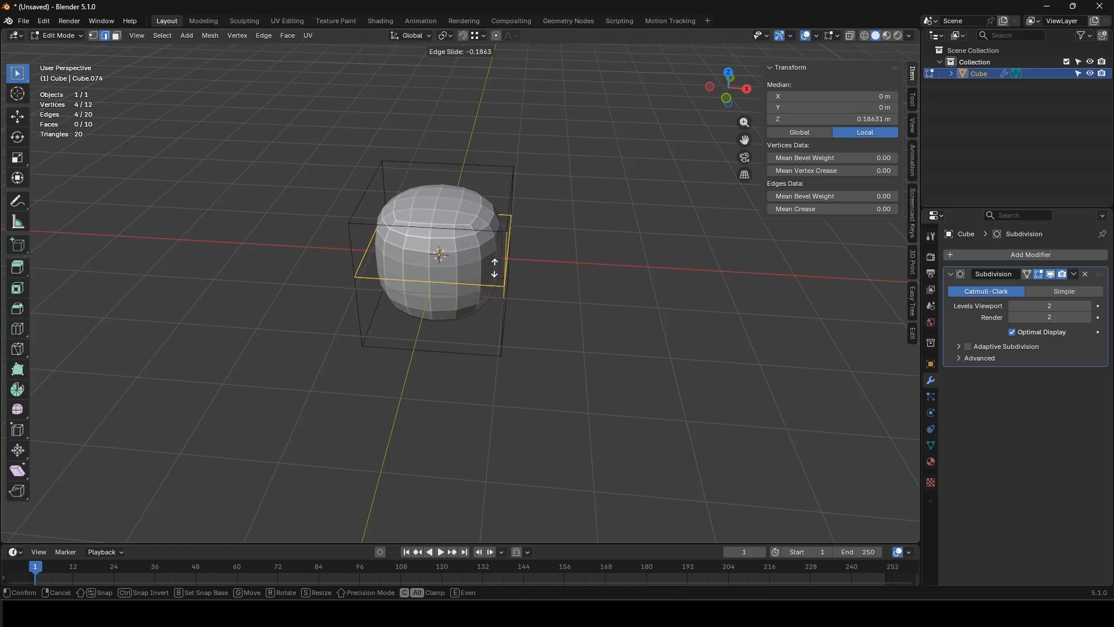
click(491, 224)
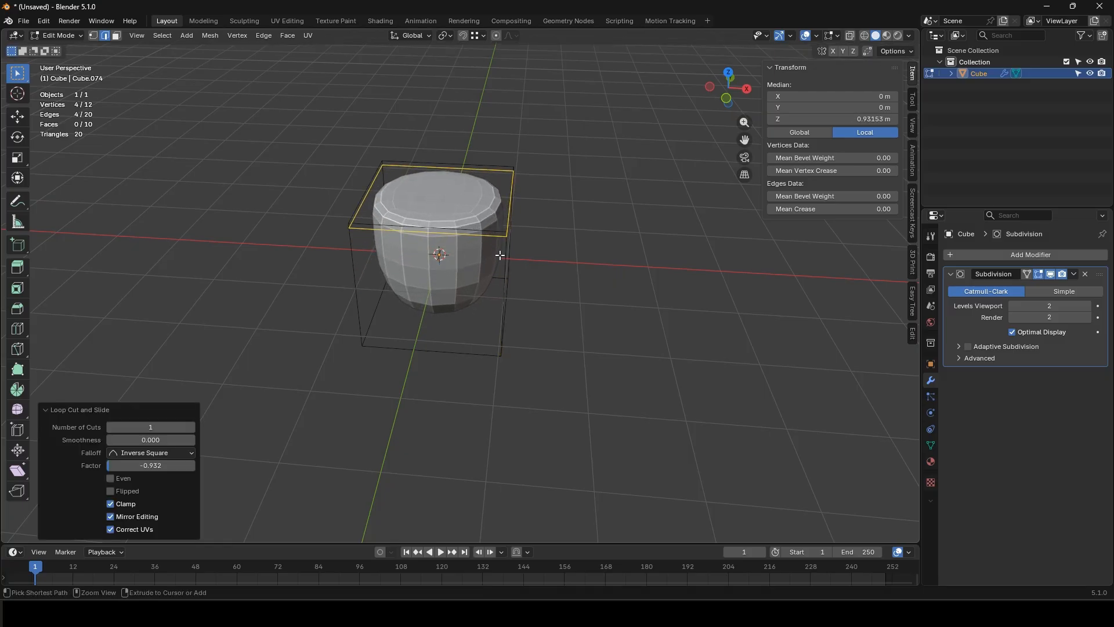
key(ctrl+z)
Step: Bevel the four top edges of the subdivided cube by about 0.06 m with 2 segments and view the result in Object Mode
click(473, 229)
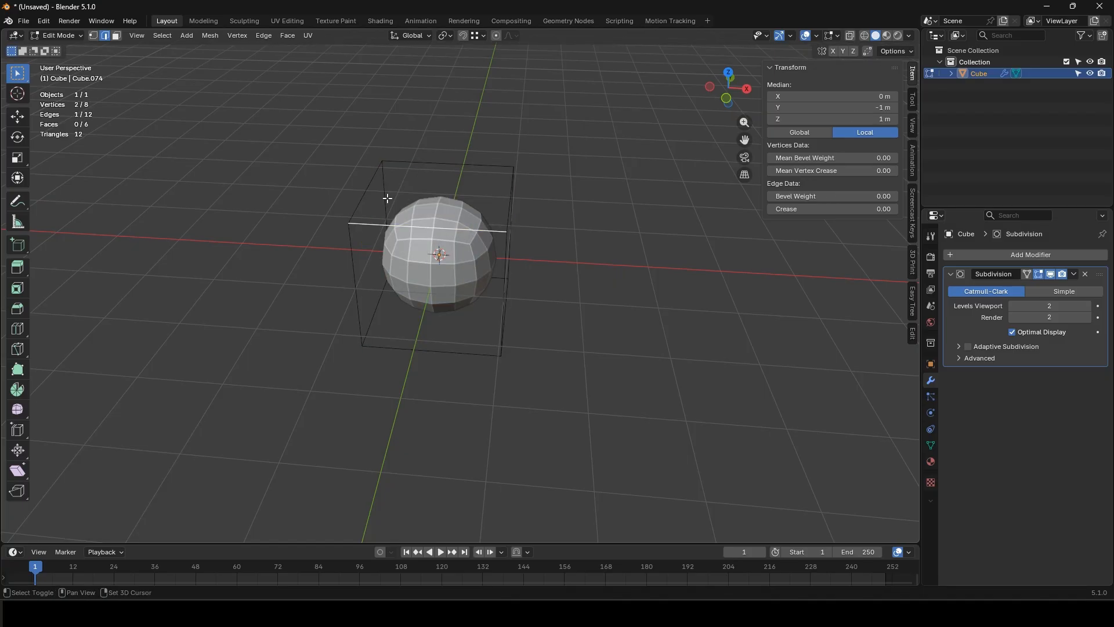
shift+click(378, 197)
shift+click(426, 169)
shift+click(504, 203)
key(ctrl+b)
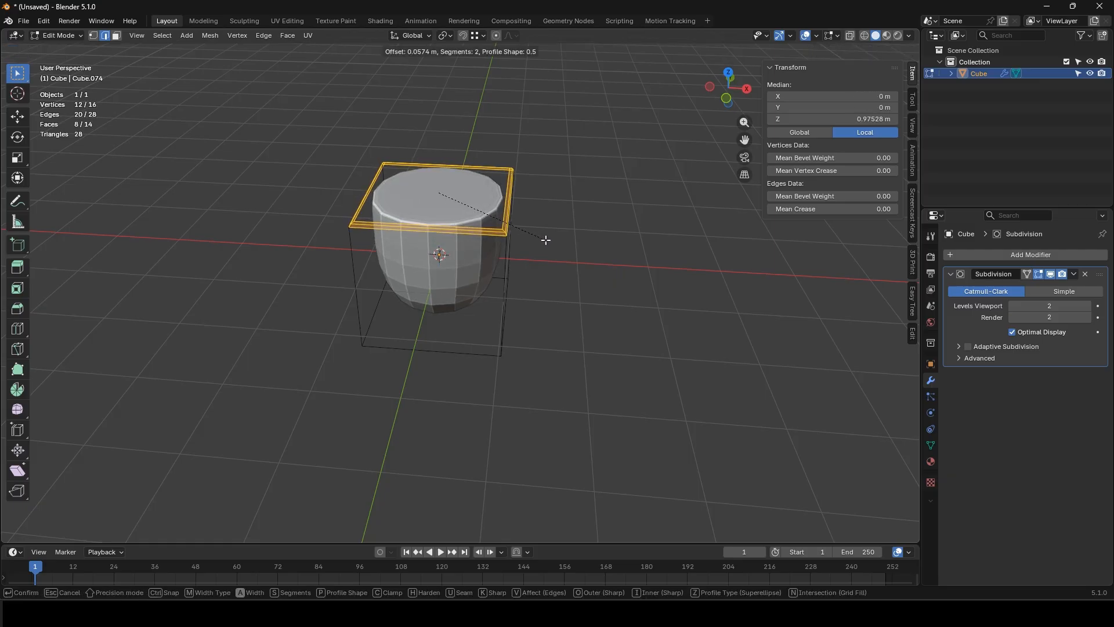
click(549, 241)
key(Tab)
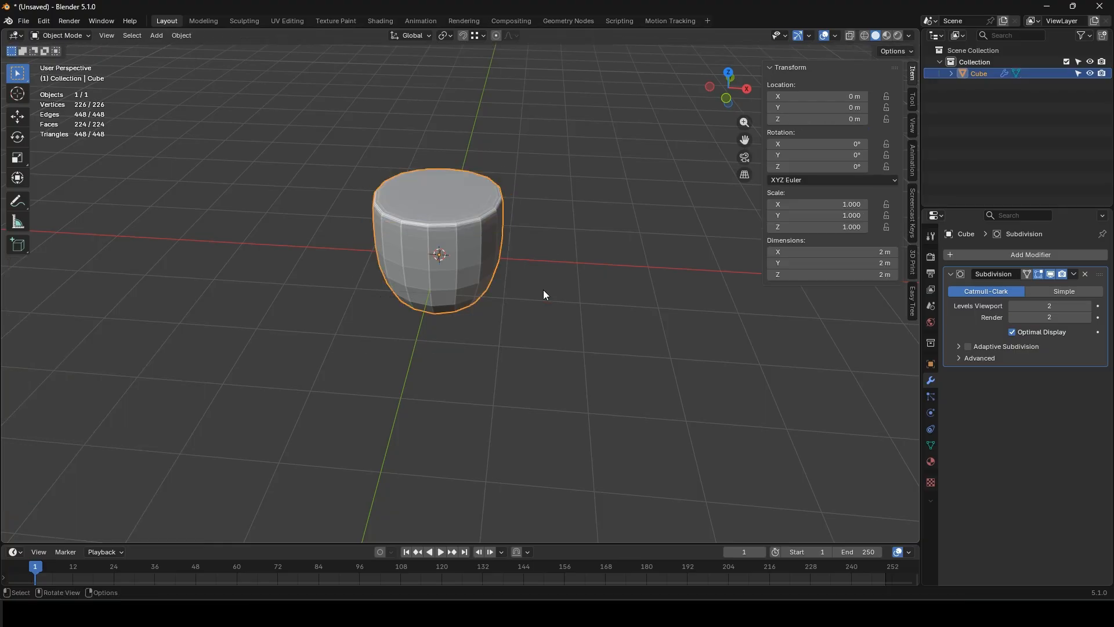
middle_drag(543, 290, 512, 285)
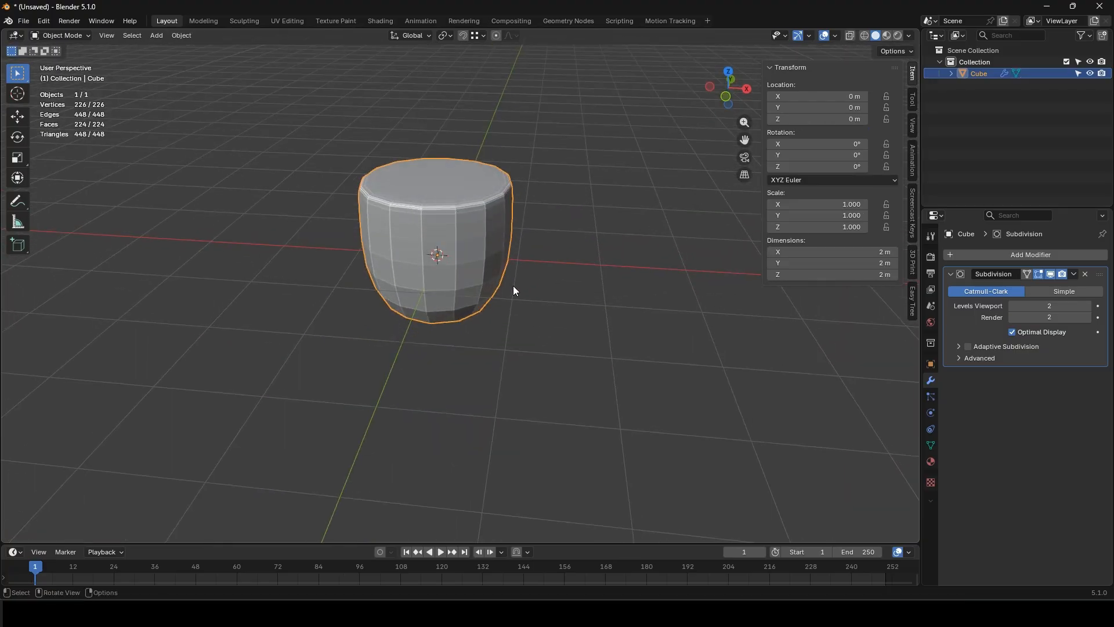
Step: Replace the subdivided cube with a new 2 m mesh cube at the origin
key(Delete)
key(shift+a)
mouse_move(475, 269)
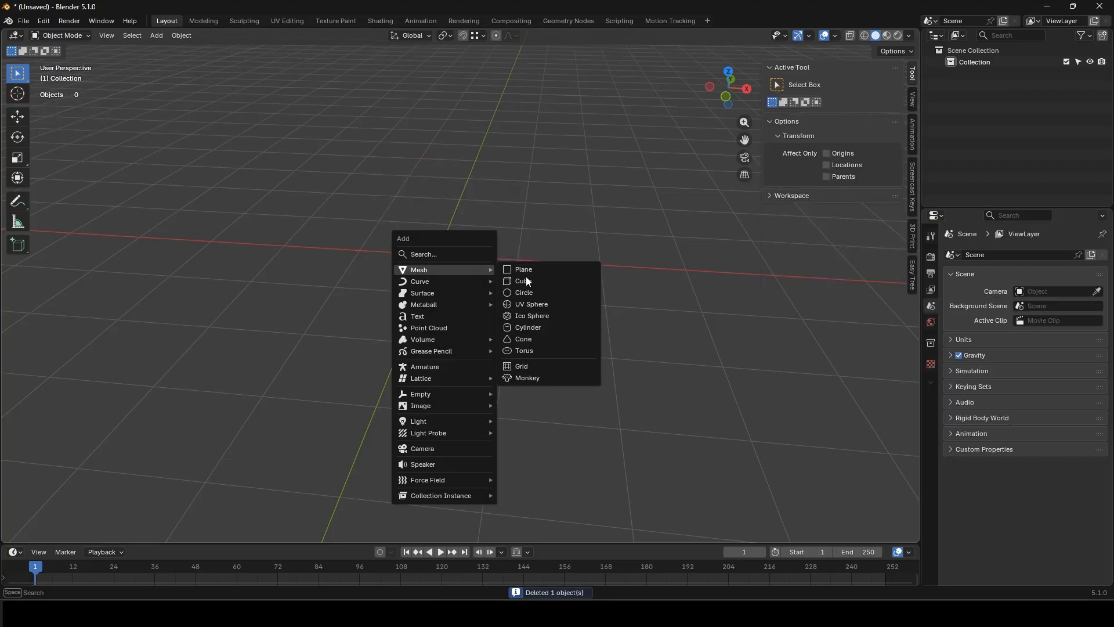
click(525, 280)
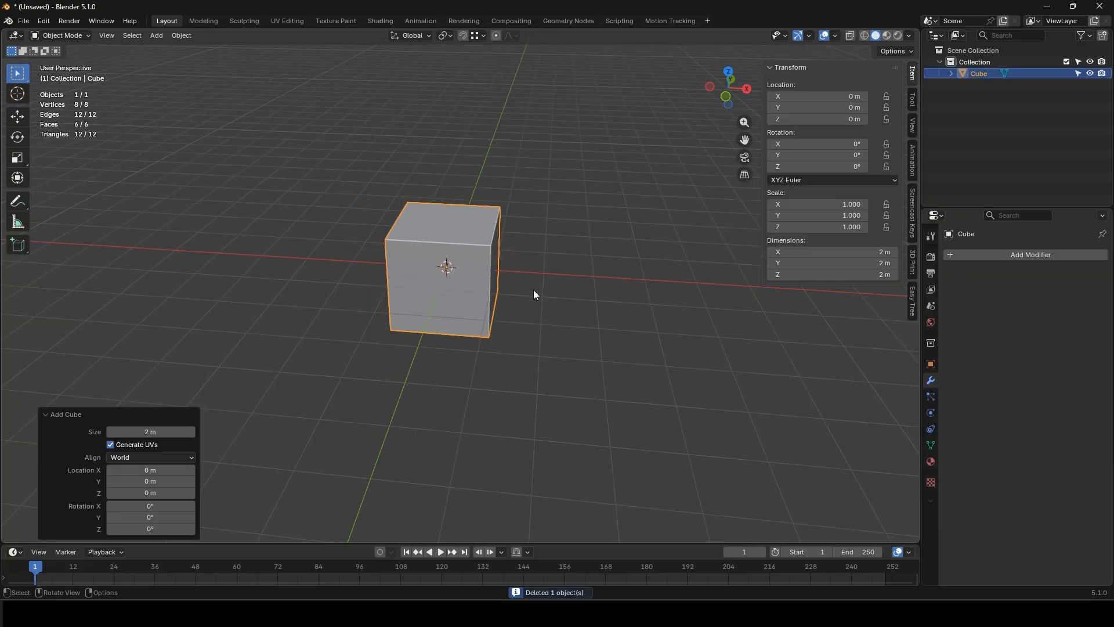
Step: Move the cube's whole mesh 1 m along X in Edit Mode, leaving its origin in place
key(Tab)
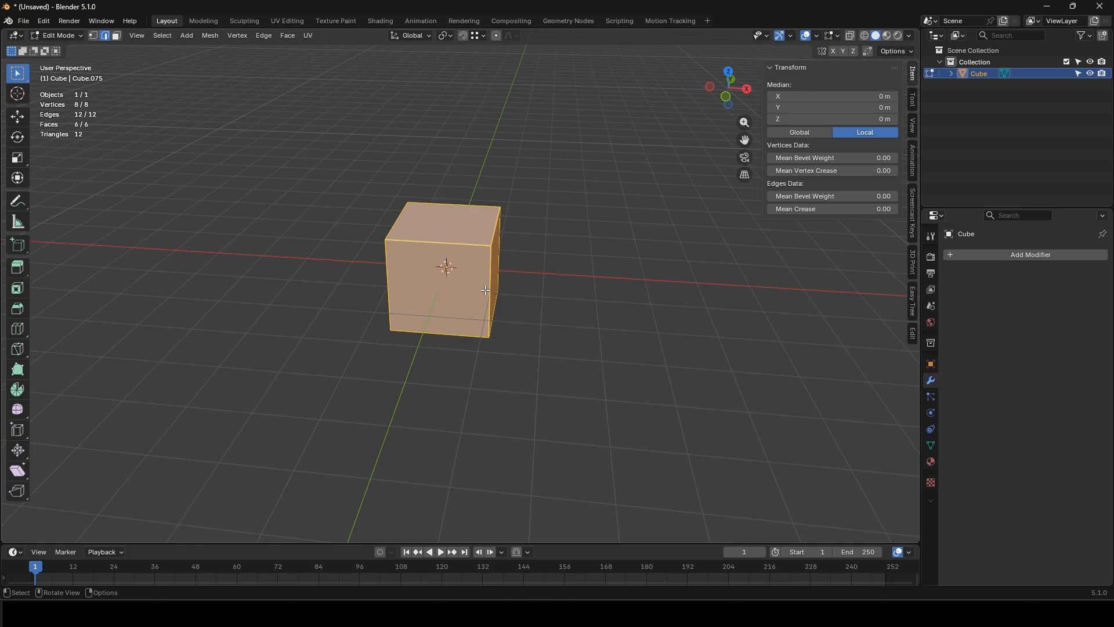
text(gx1)
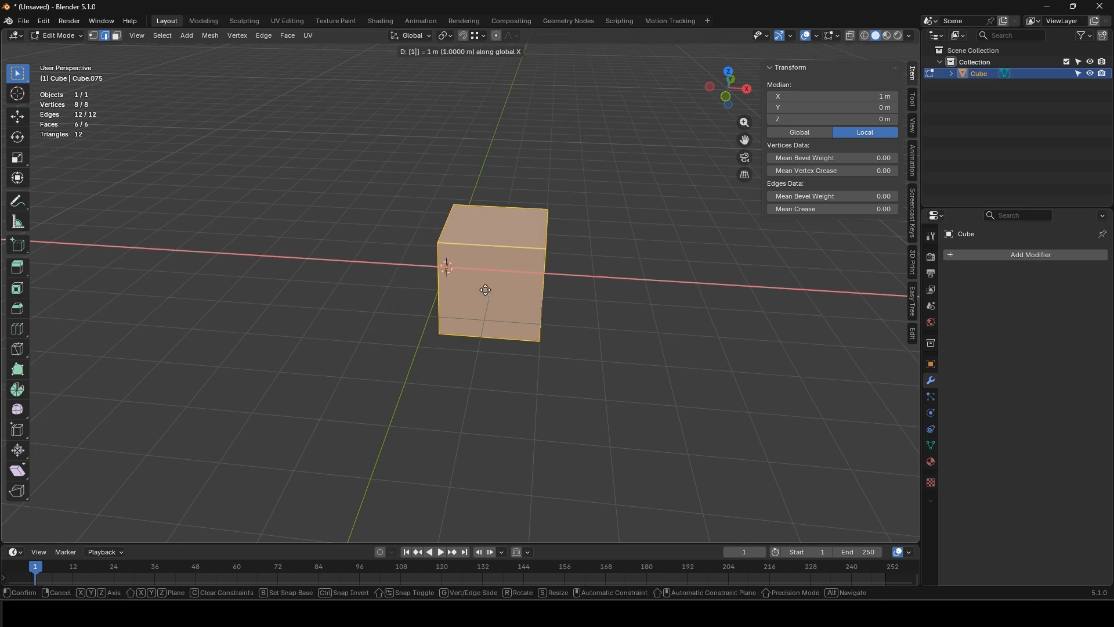
key(Return)
key(Tab)
middle_drag(415, 284, 452, 287)
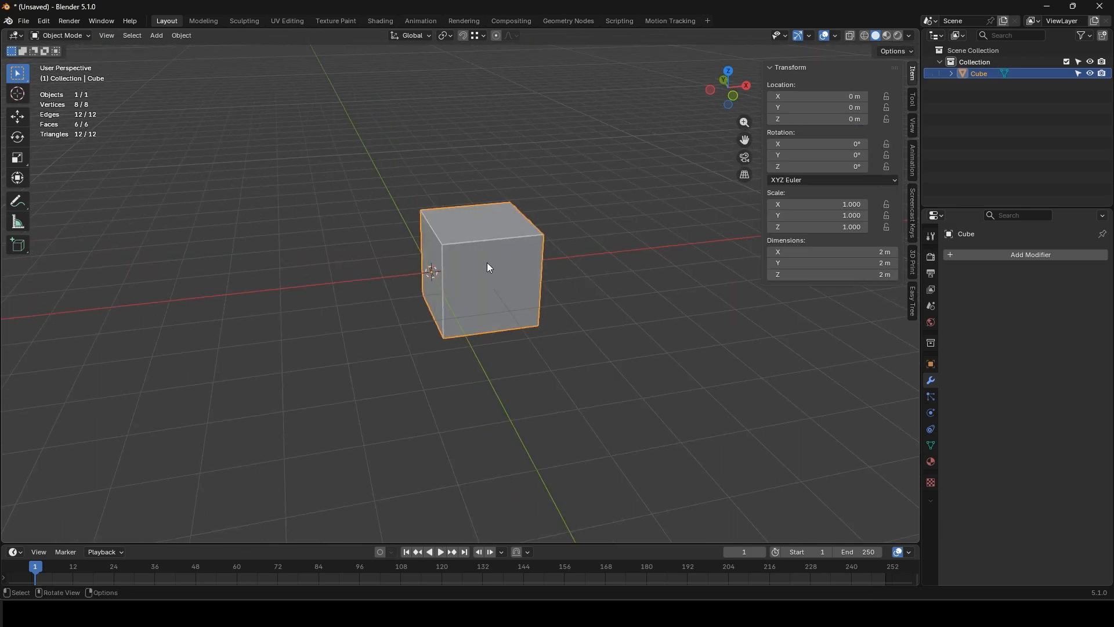
Step: Add a Mirror modifier on the X axis to the offset cube
click(999, 257)
mouse_move(997, 256)
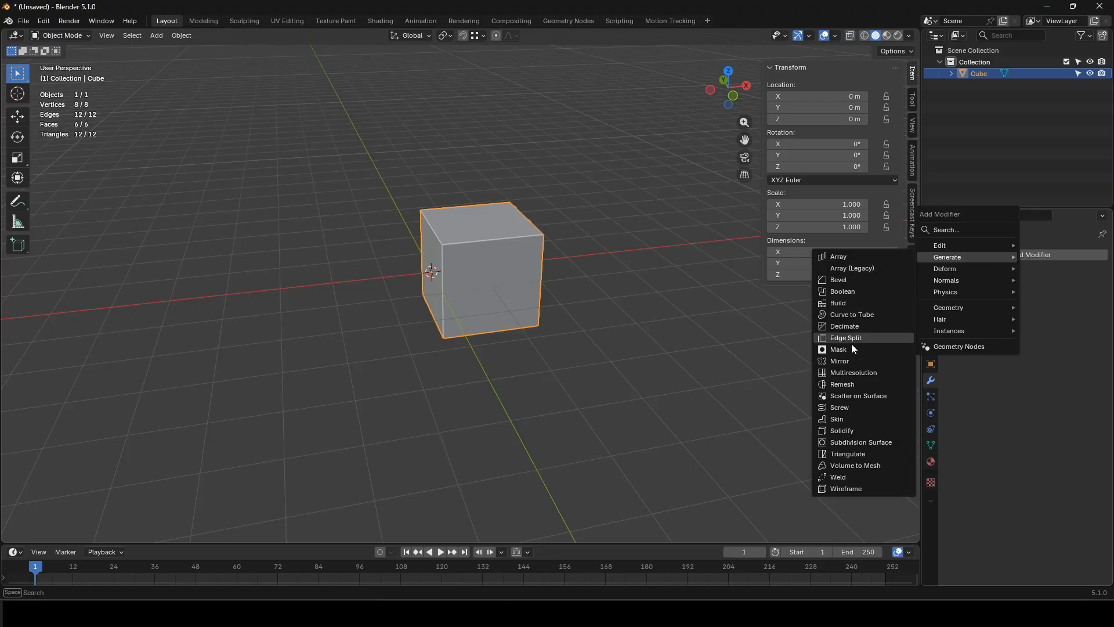
click(856, 362)
Step: Inset the top face of the editable half by about 0.46 m in Edit Mode
key(Tab)
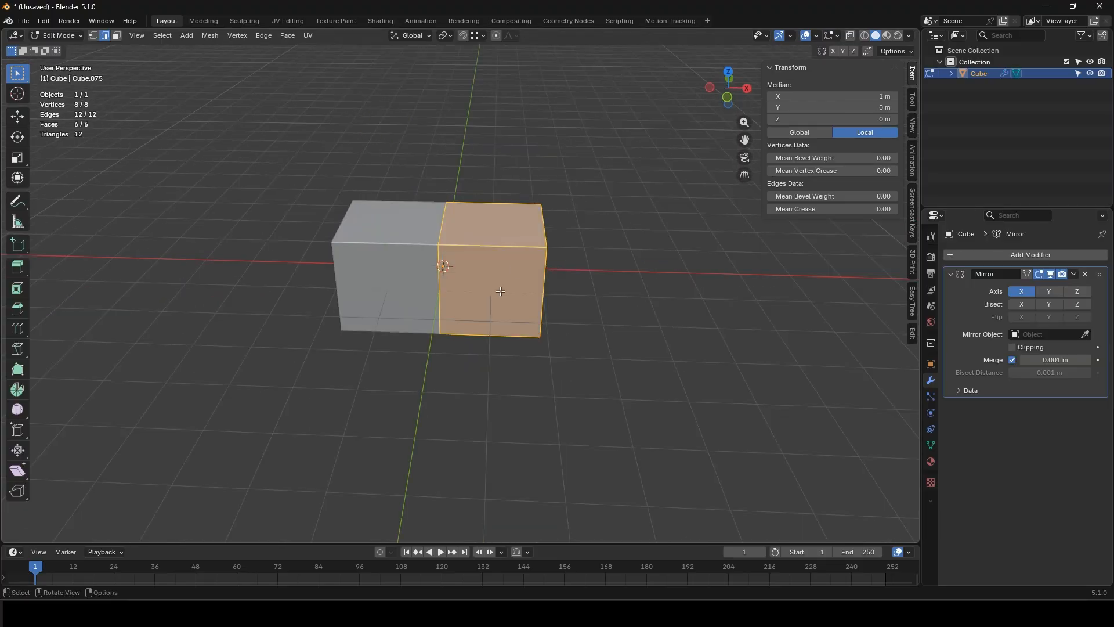
click(508, 230)
key(3)
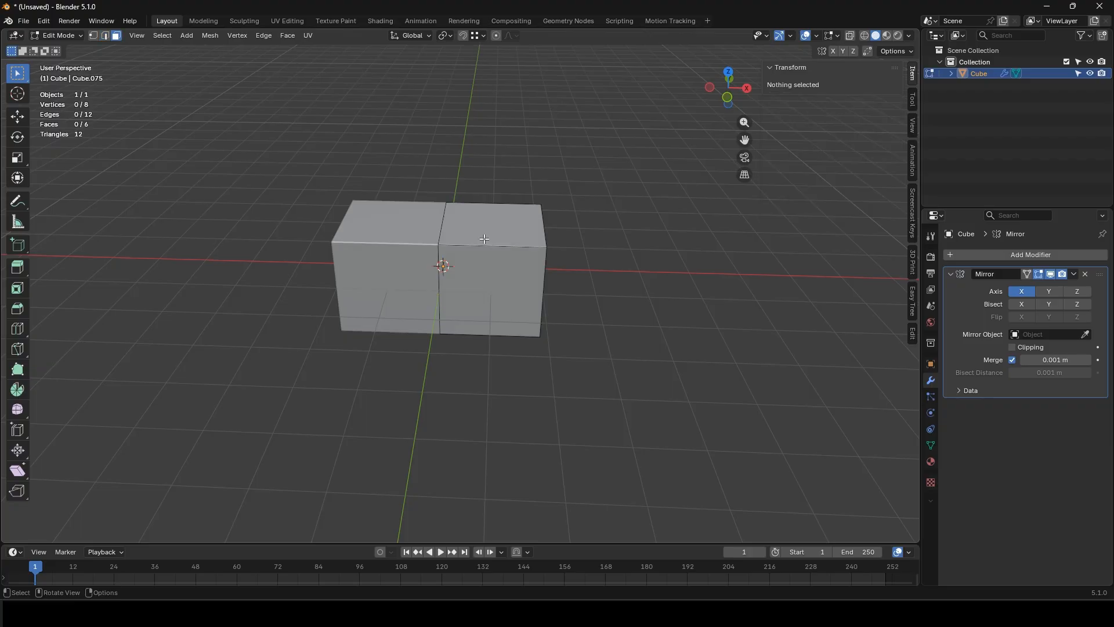
click(490, 229)
key(i)
click(604, 294)
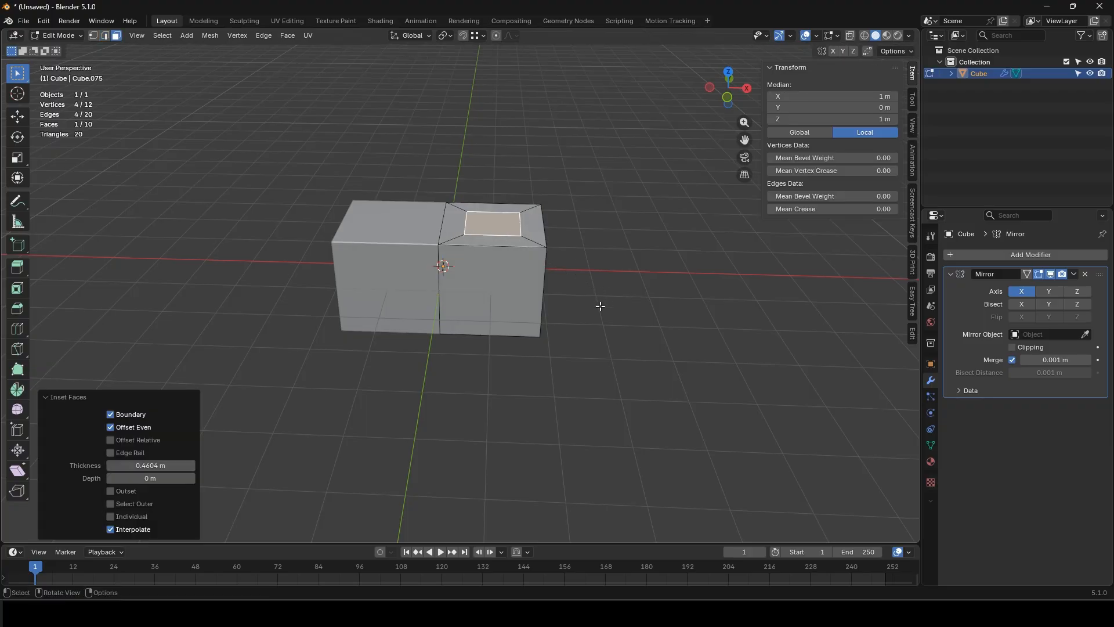
Step: Extrude the inset face upward about 1.93 m and again by about 0.6 m to form a two-section column
key(e)
click(555, 222)
key(e)
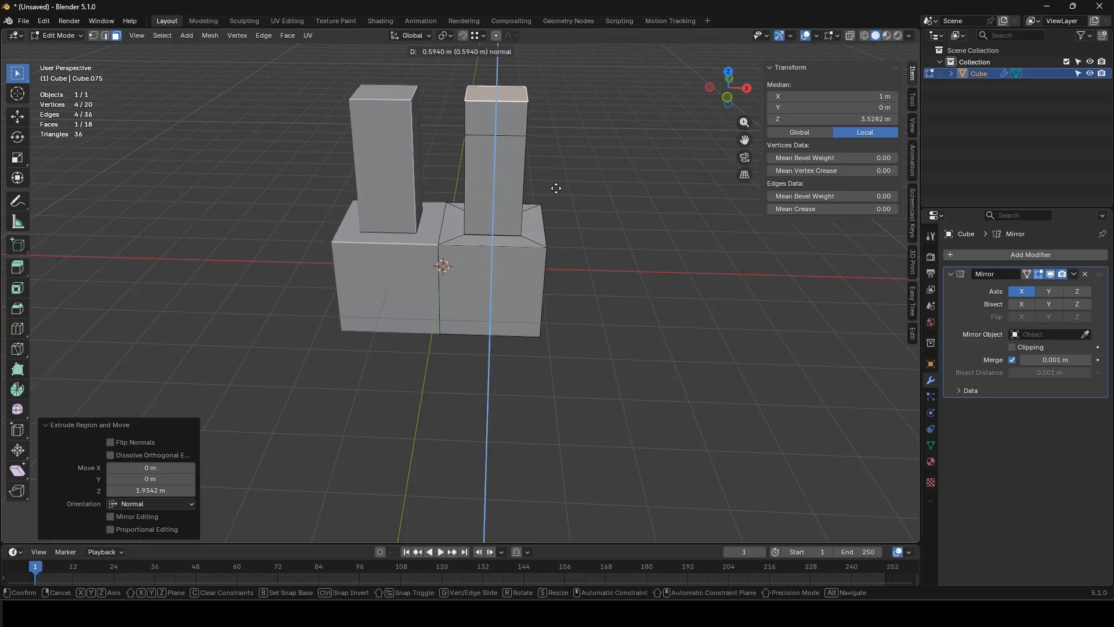
click(546, 182)
Step: Extrude the front face of the column's upper section outward by about 2.67 m
click(499, 112)
key(e)
click(541, 208)
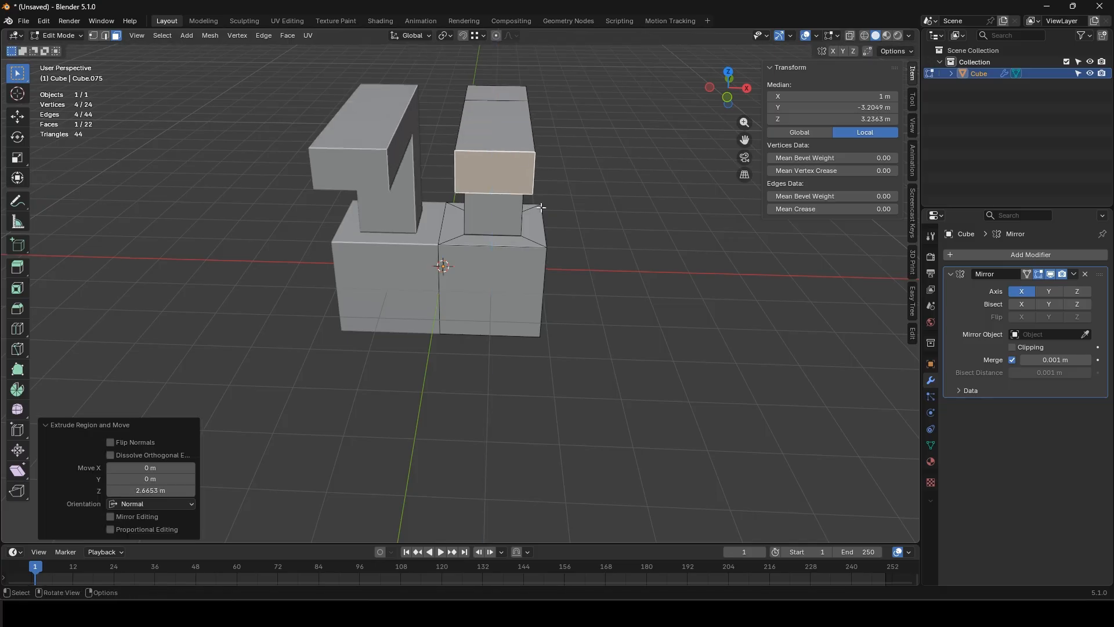
Step: Inset the arm's front face, extrude it inward as a recess, and view the mirrored shape in Object Mode
key(i)
click(602, 256)
key(e)
click(599, 236)
key(Tab)
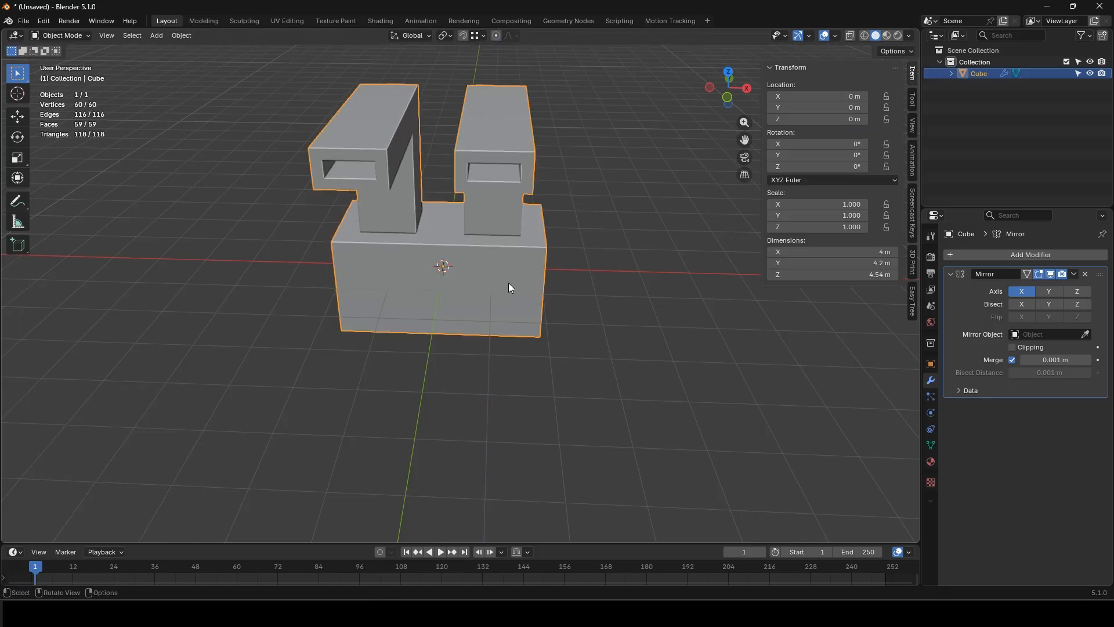
middle_drag(508, 284, 505, 280)
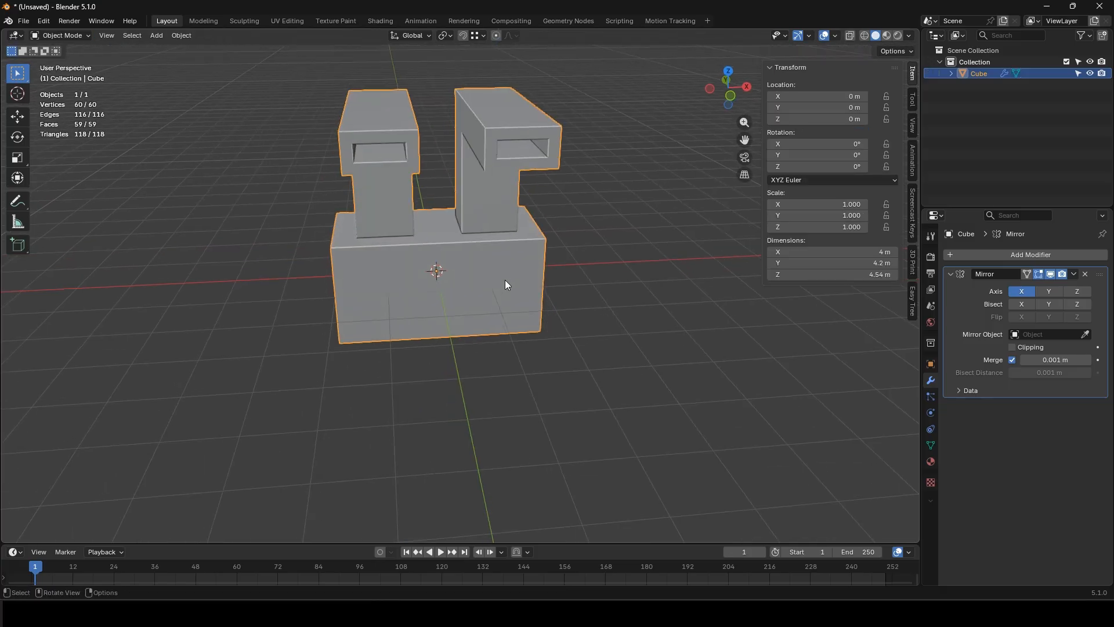
Step: Turn on X-ray to inspect the seam between the mirrored halves and apply the Mirror modifier
click(849, 38)
middle_drag(499, 250, 383, 296)
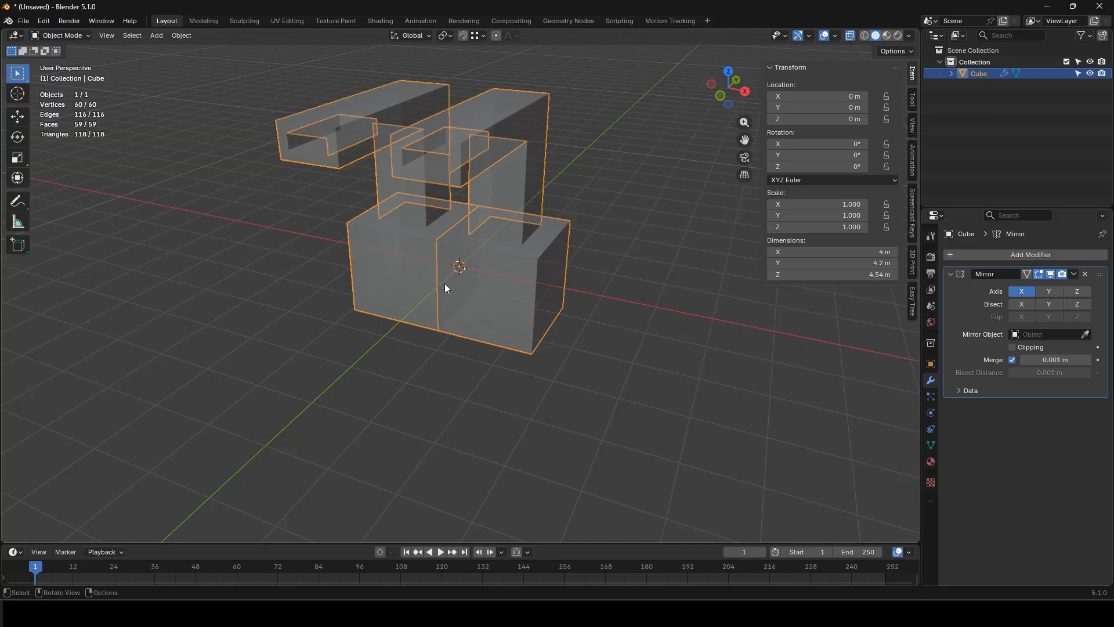
scroll(445, 284, up, 4)
click(1074, 274)
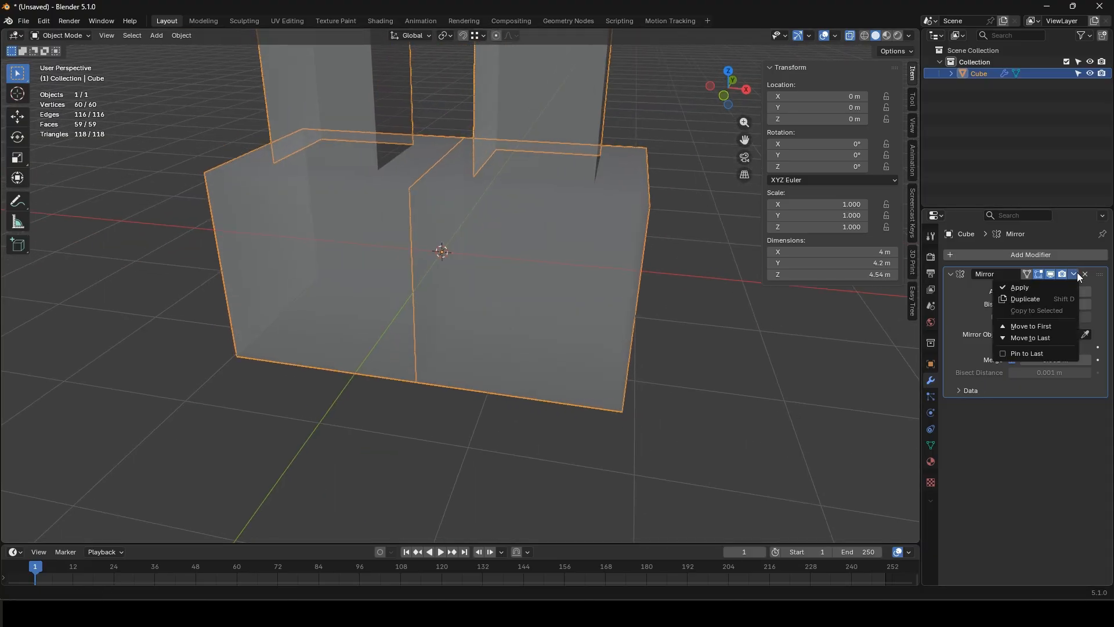
click(1033, 290)
Step: Delete the internal face between the two halves of the base in Edit Mode and return to Object Mode
key(Tab)
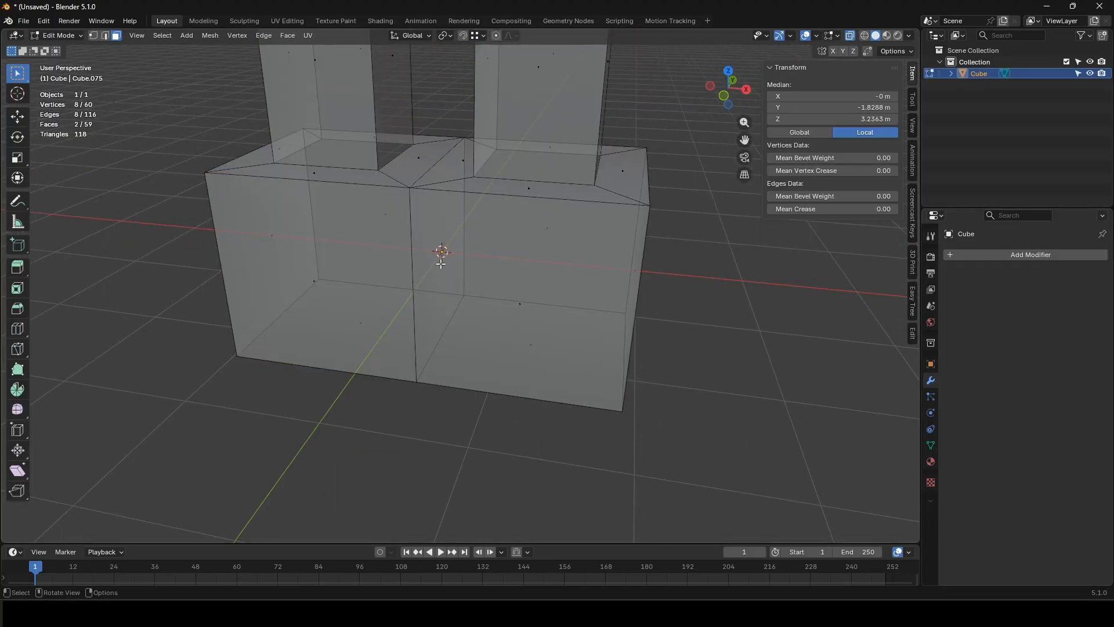
middle_drag(447, 263, 460, 309)
click(446, 255)
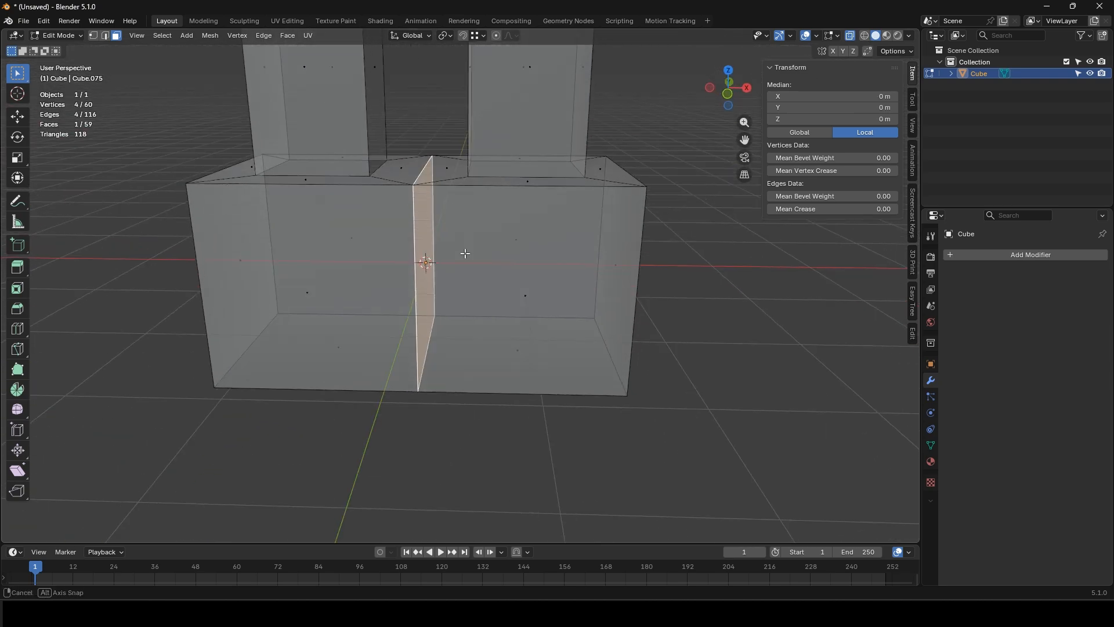
key(x)
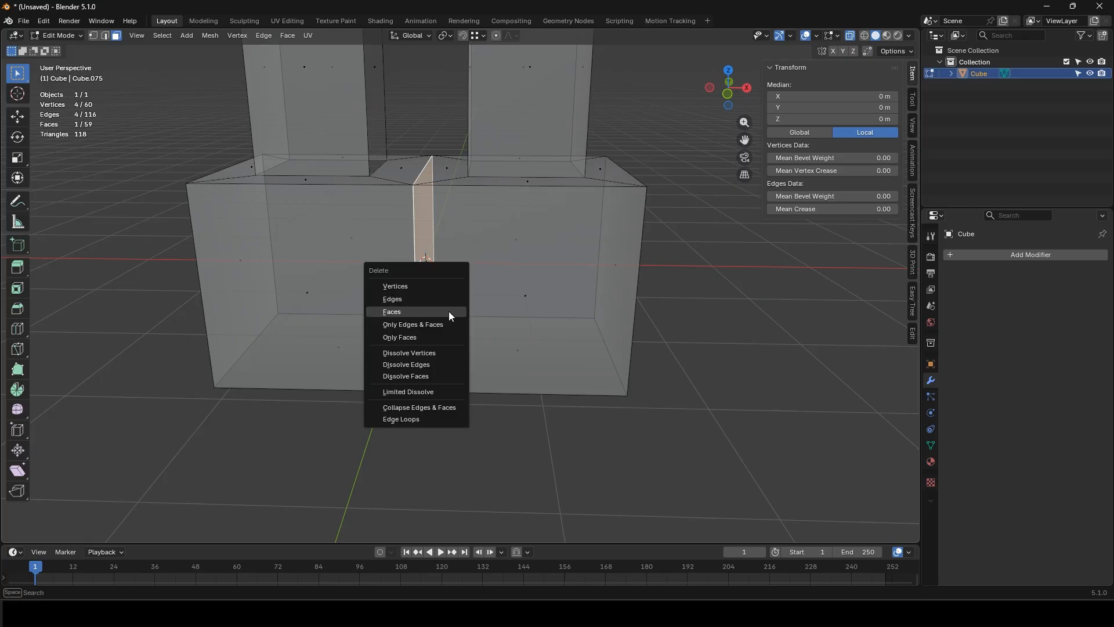
click(448, 311)
key(Tab)
scroll(453, 289, down, 5)
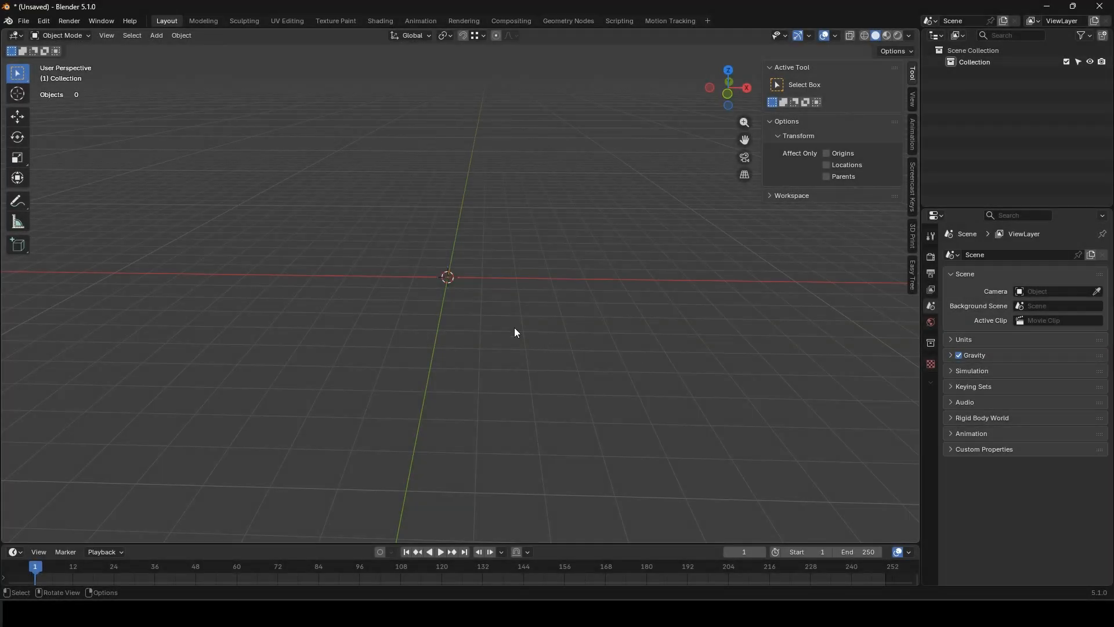
Step: Add a mesh plane to the empty scene
key(shift+a)
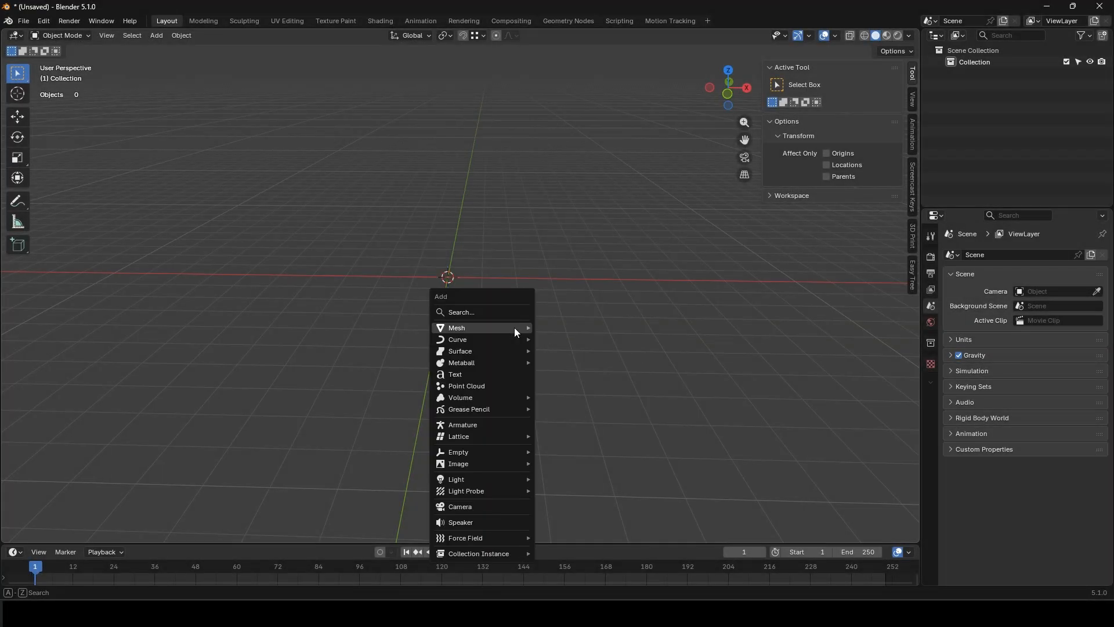
mouse_move(514, 329)
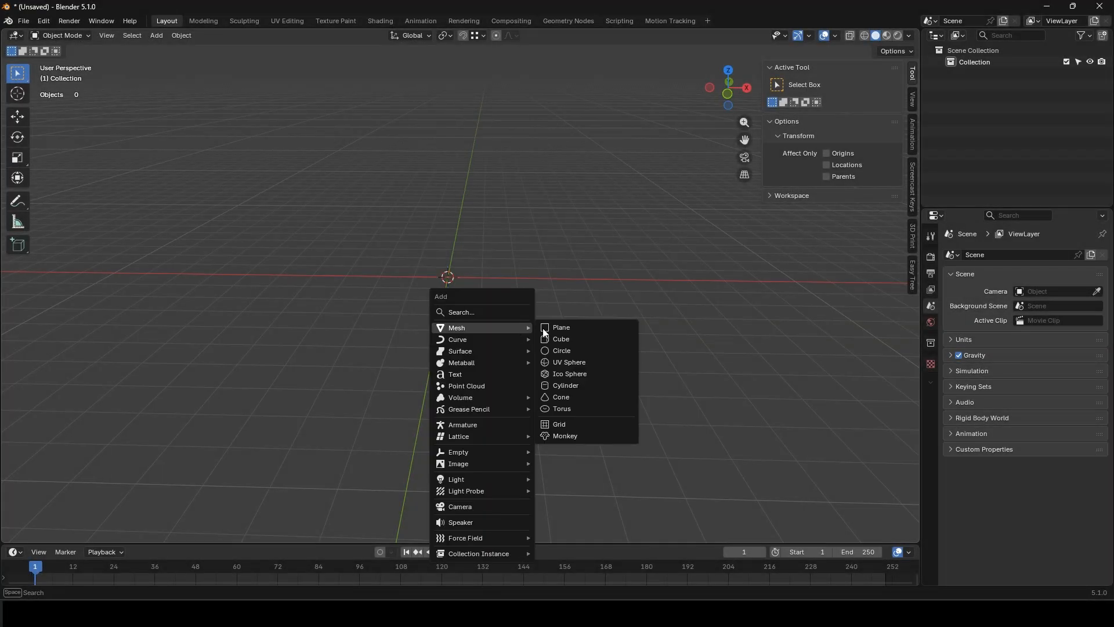
click(586, 328)
scroll(457, 321, up, 3)
middle_drag(457, 320, 401, 303)
Step: Add a centred loop cut along X across the plane and raise it about 0.7 m on Z
key(Tab)
key(ctrl+r)
click(396, 302)
right_click(397, 302)
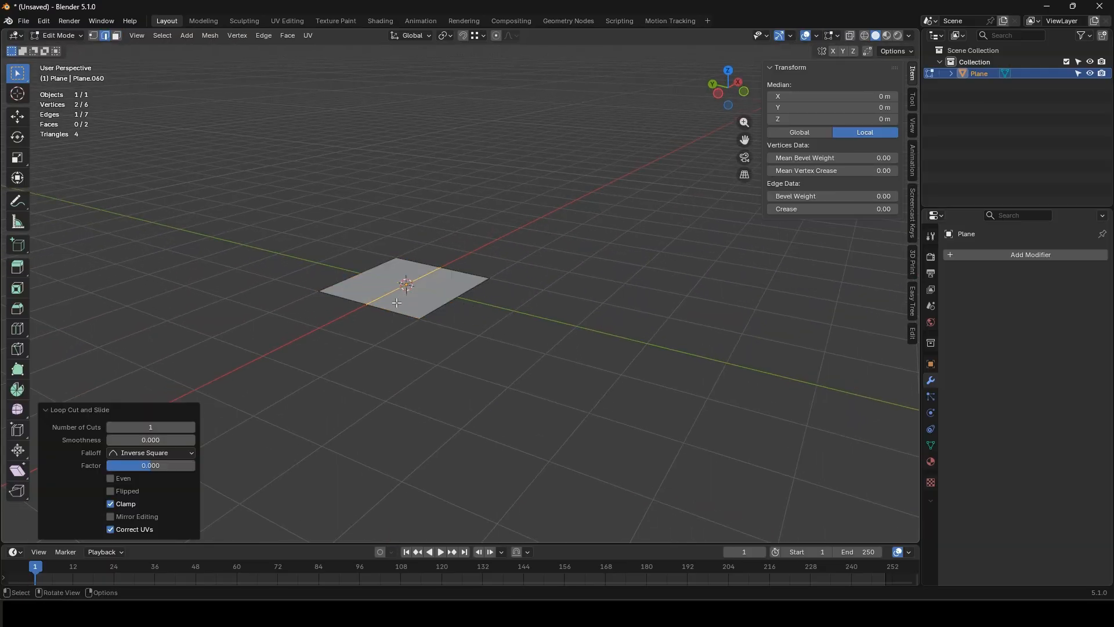
key(g)
key(z)
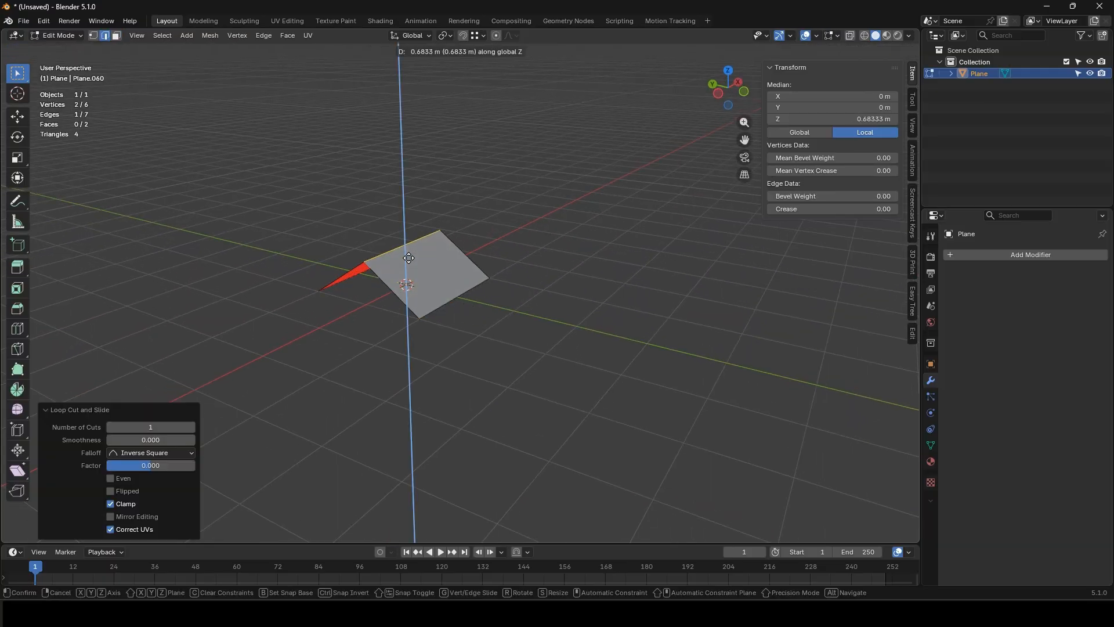
click(408, 260)
Step: Add a centred loop cut perpendicular to the ridge, lower it about 0.3 m on Z, and view the folded plane in Object Mode
key(ctrl+r)
click(408, 252)
right_click(408, 252)
middle_drag(450, 289, 441, 323)
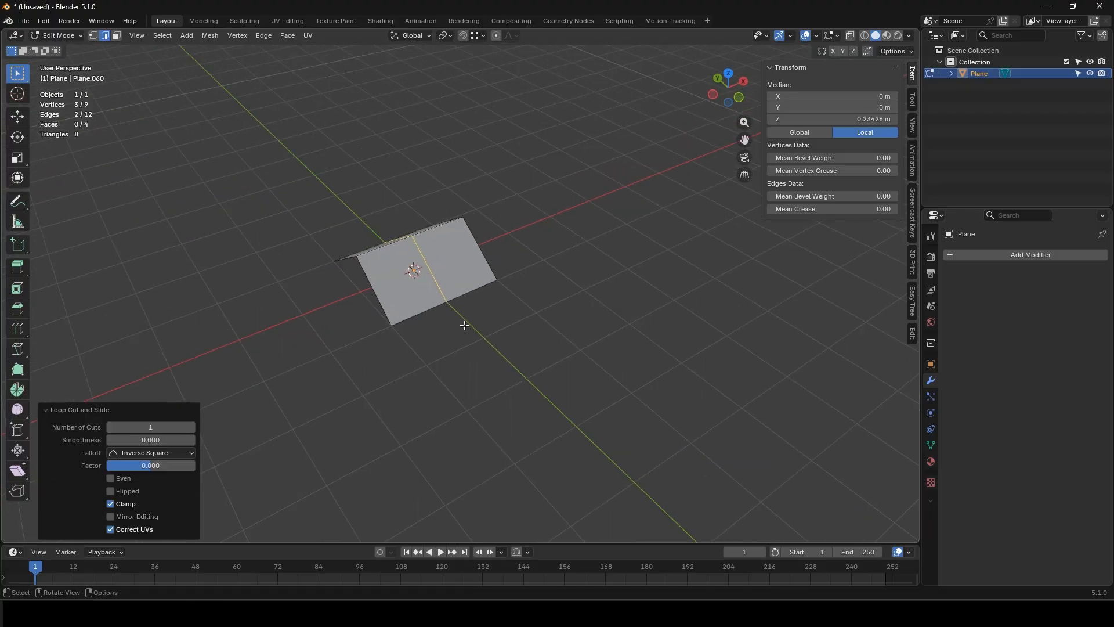
key(g)
key(z)
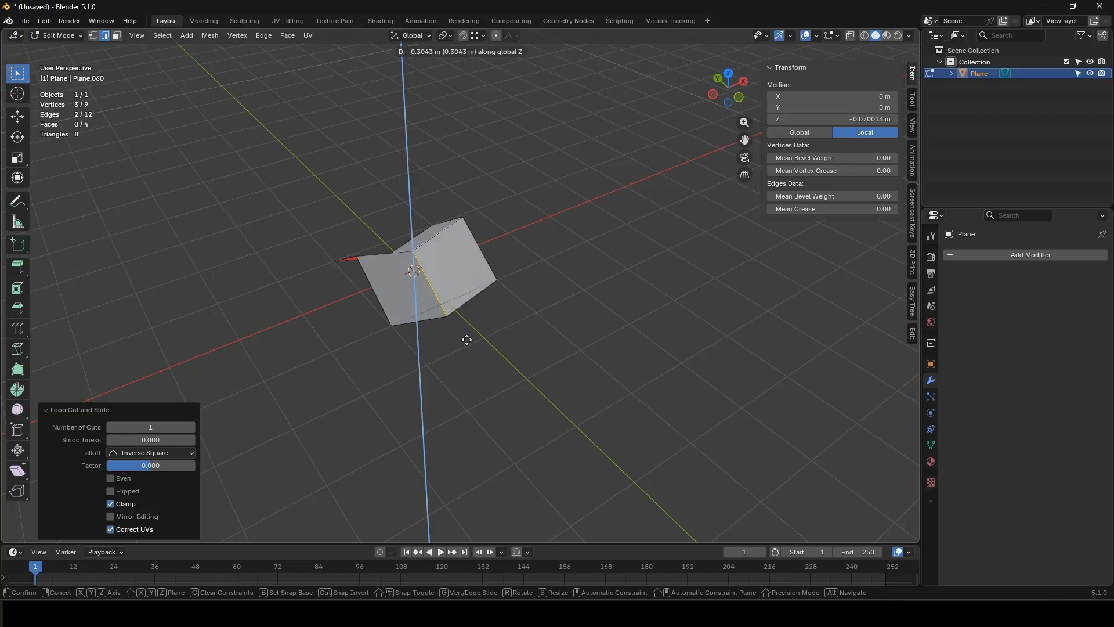
click(467, 340)
key(Tab)
middle_drag(451, 348, 513, 402)
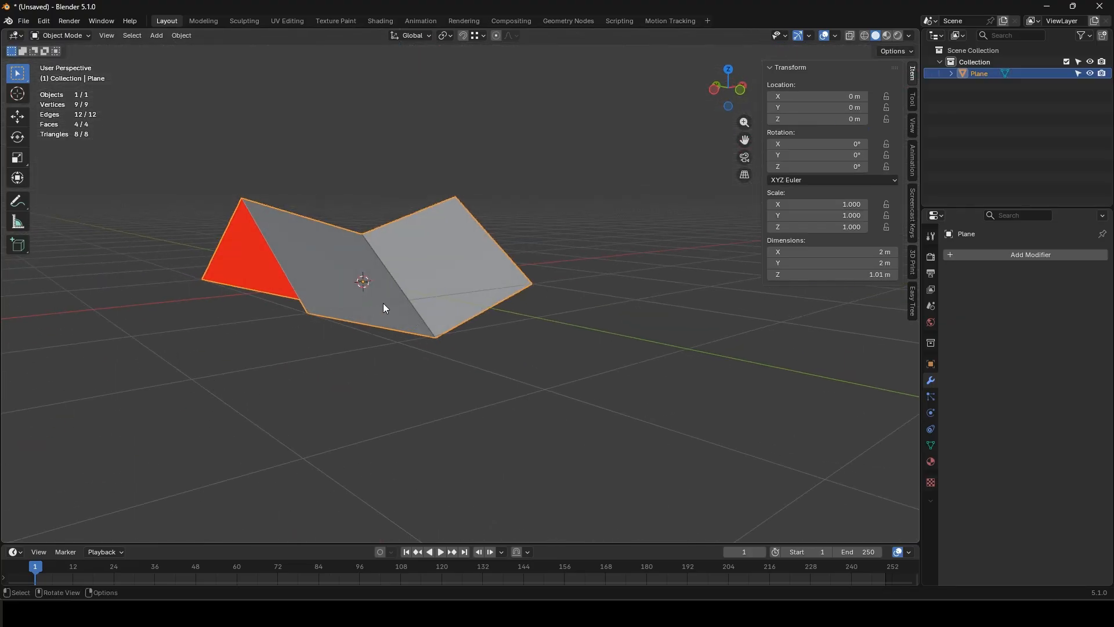
Step: Add a Solidify modifier to the folded plane and set its thickness to 0.143 m
click(995, 254)
mouse_move(993, 254)
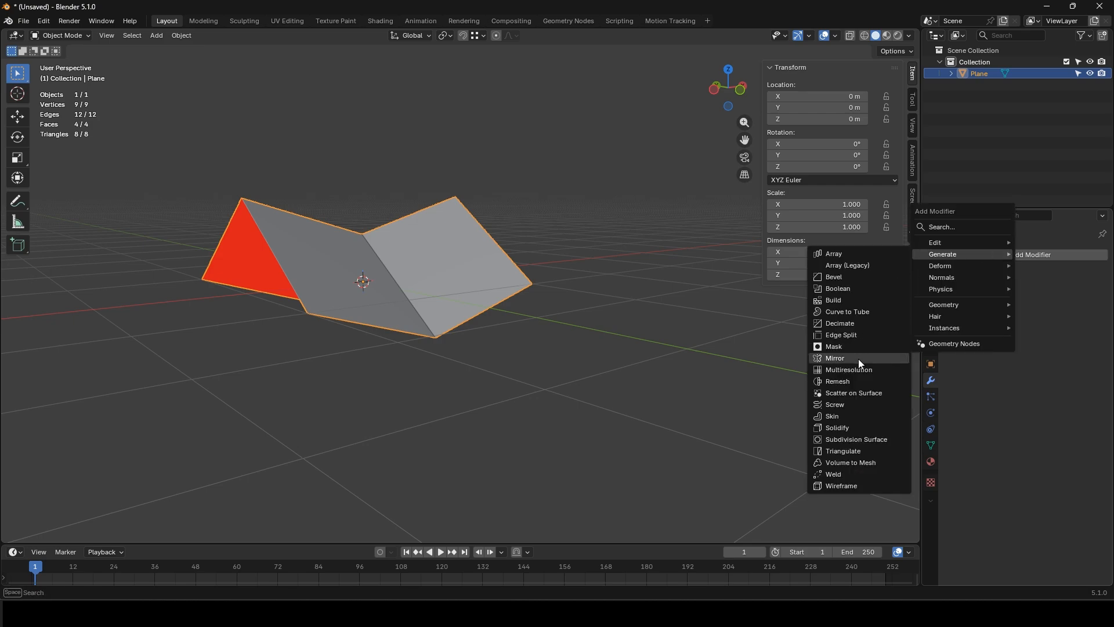
click(855, 430)
middle_drag(541, 370, 667, 343)
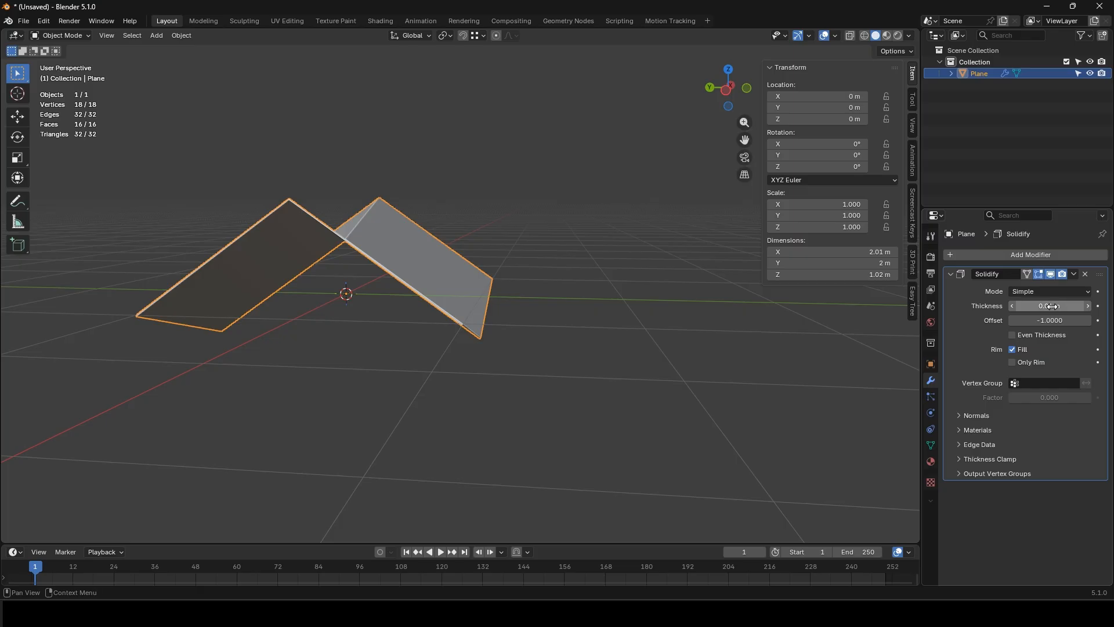
drag(1051, 306, 1075, 306)
click(541, 350)
middle_drag(542, 349, 479, 318)
Step: Delete the folded plane and add a mesh cube in its place
scroll(430, 274, down, 3)
click(430, 274)
key(x)
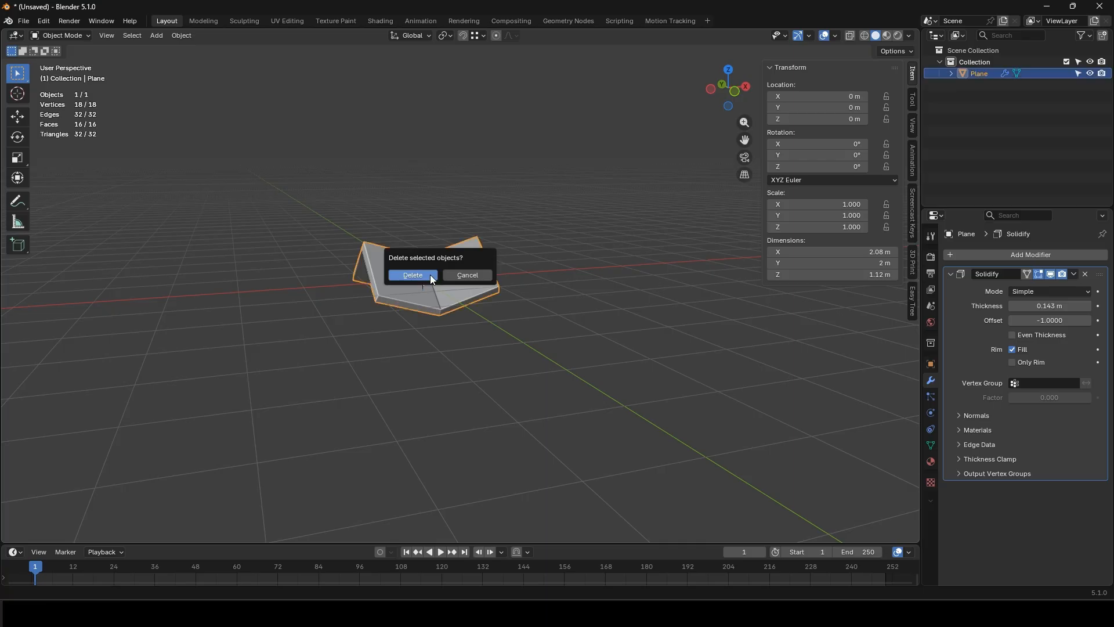
click(431, 279)
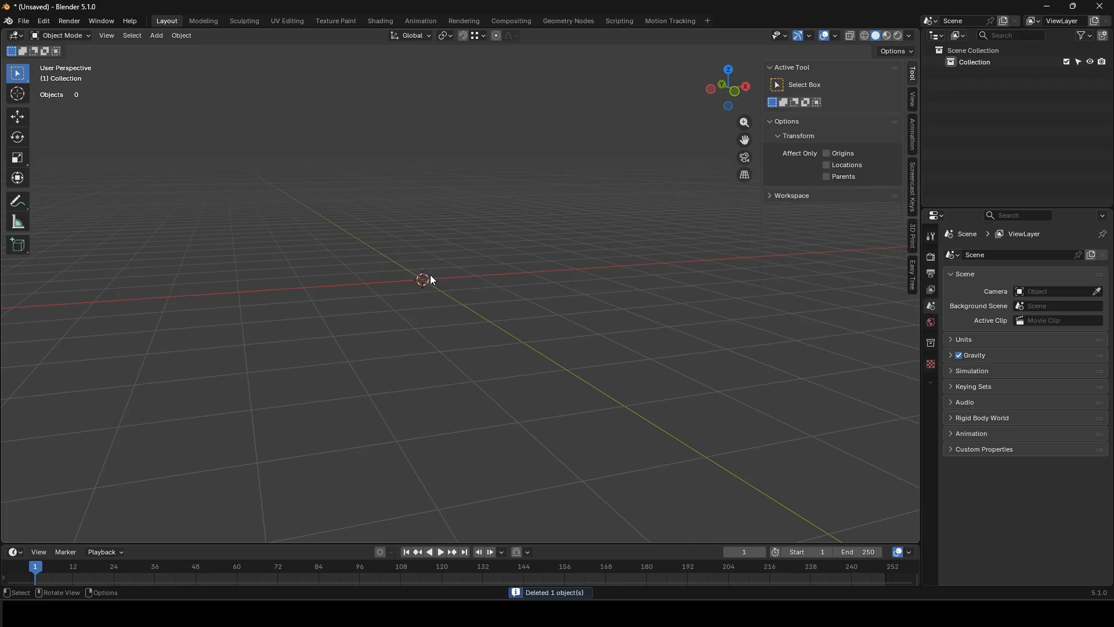
key(shift+a)
mouse_move(430, 274)
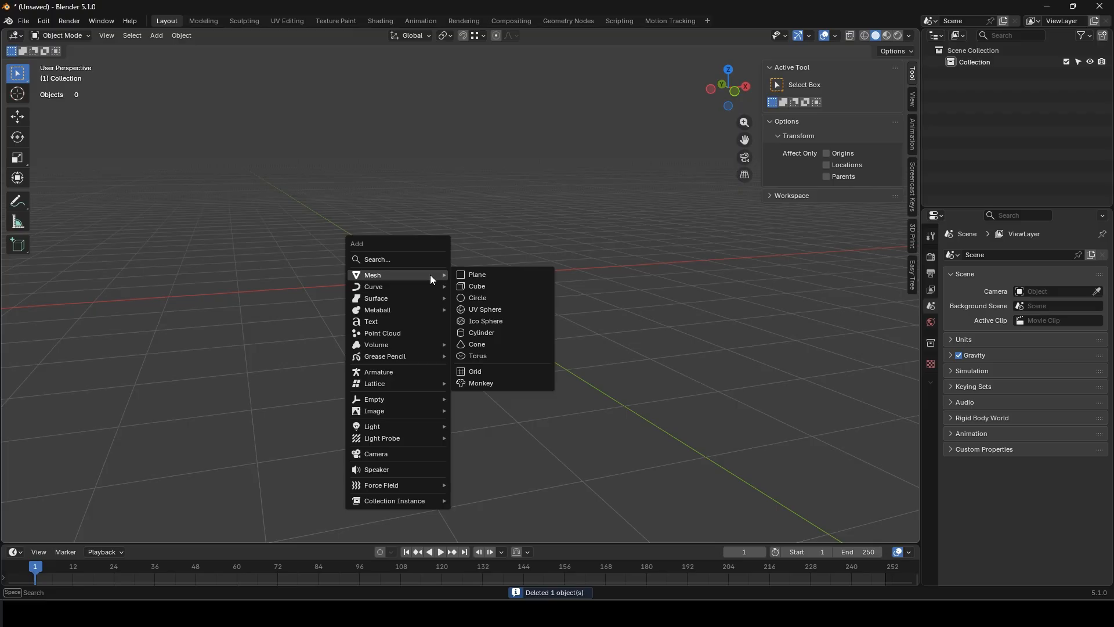
click(482, 289)
middle_drag(455, 312, 475, 271)
scroll(452, 309, up, 4)
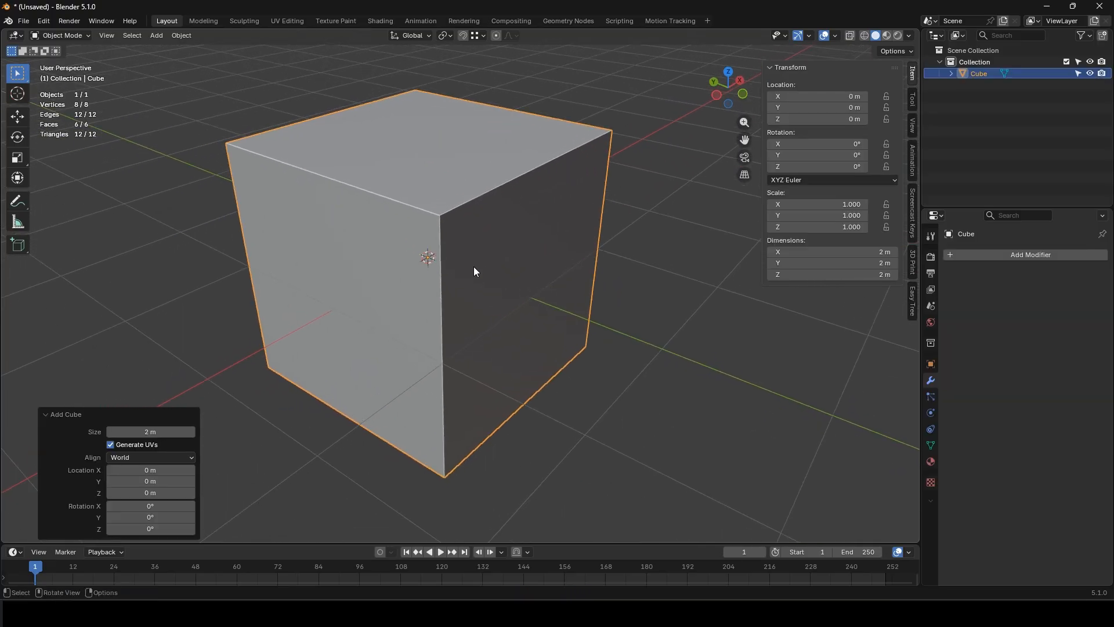
Step: Add a Bevel modifier to the cube with 3 segments and an amount of 0.032 m
click(1001, 255)
mouse_move(995, 256)
click(863, 279)
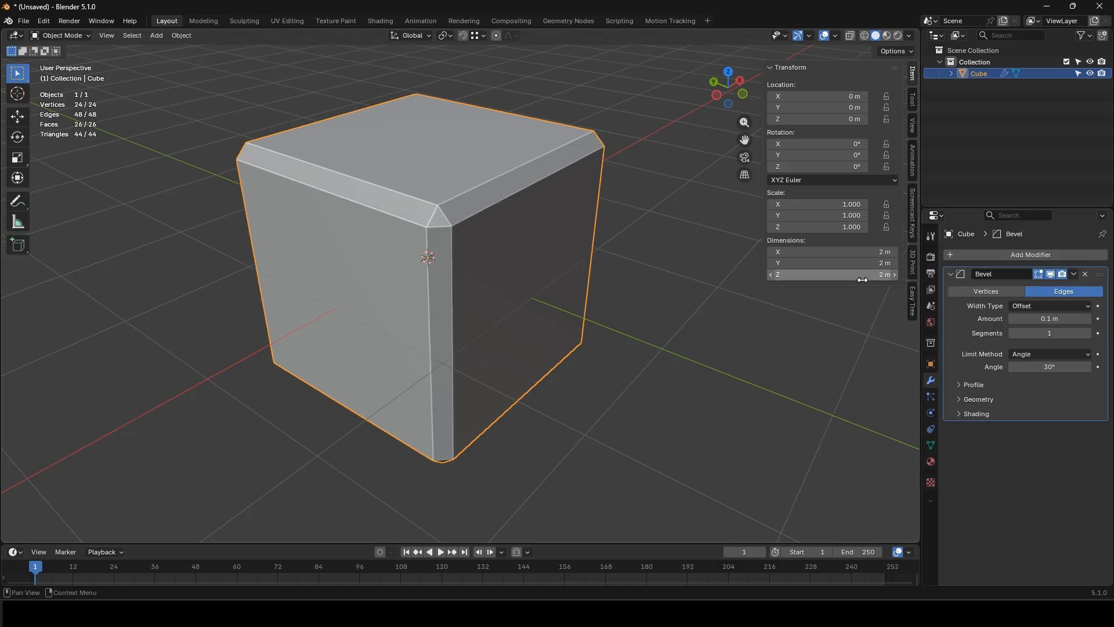
click(1089, 333)
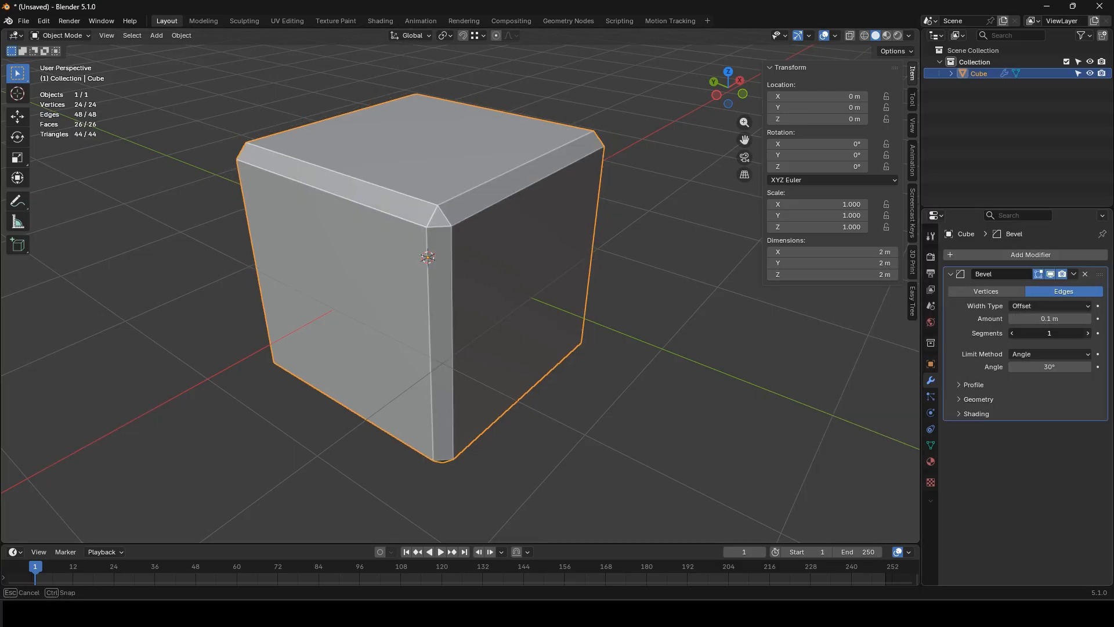
click(1088, 333)
mouse_move(1043, 319)
mouse_down()
mouse_move(1075, 319)
mouse_move(1022, 319)
mouse_up()
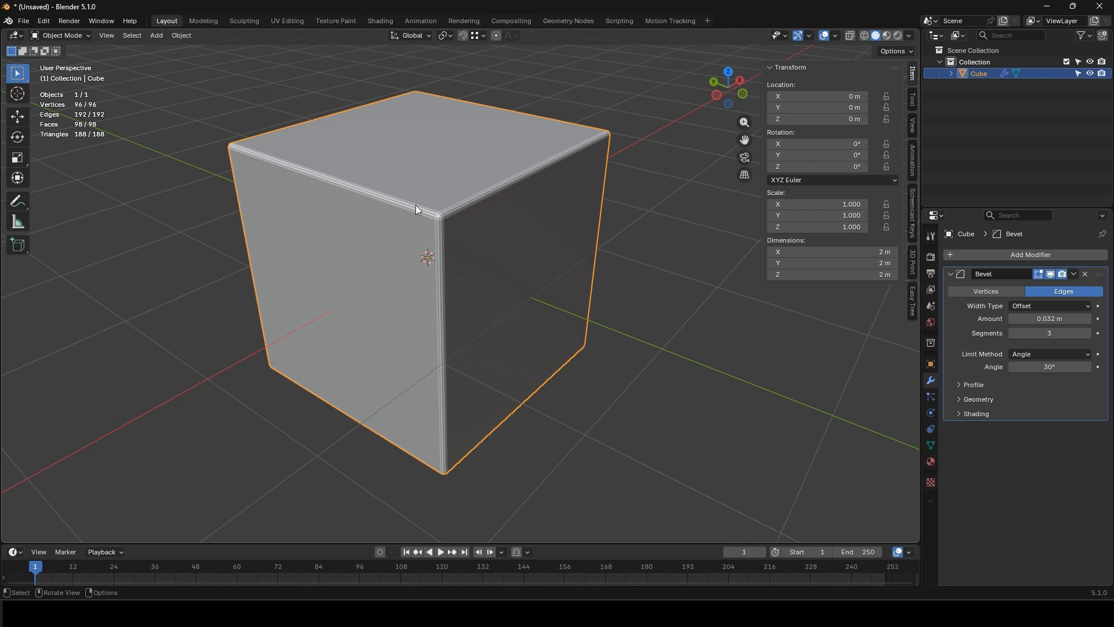
Step: Deselect the cube and examine its beveled edges from far and near, toggling the Bevel modifier's viewport display off and on
scroll(474, 228, down, 5)
click(587, 294)
middle_drag(587, 294, 539, 292)
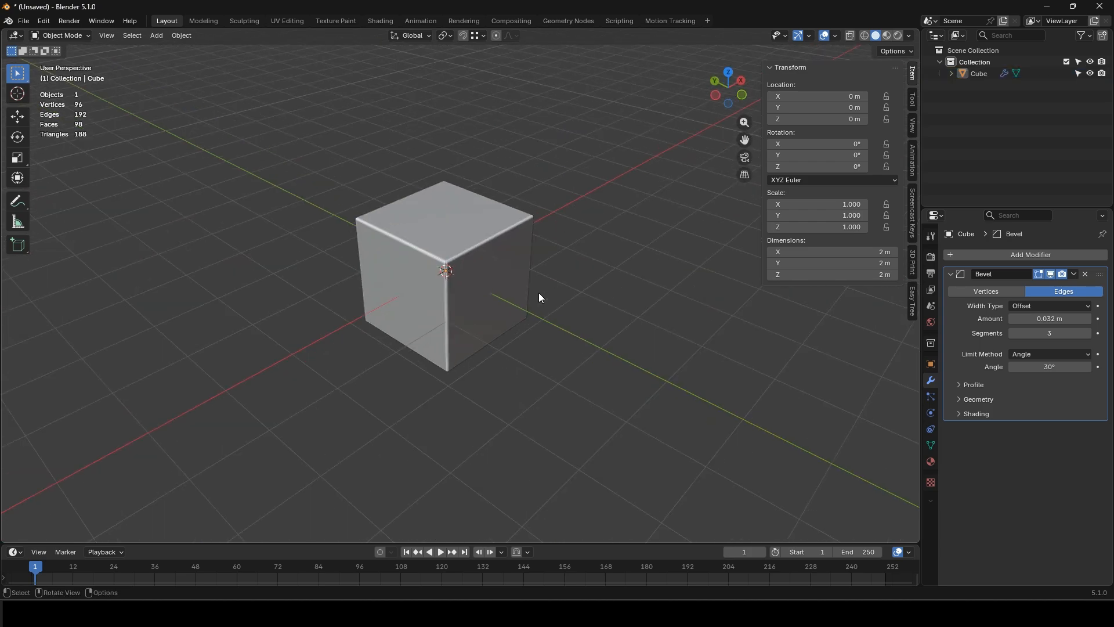
scroll(539, 292, up, 4)
middle_drag(458, 277, 476, 277)
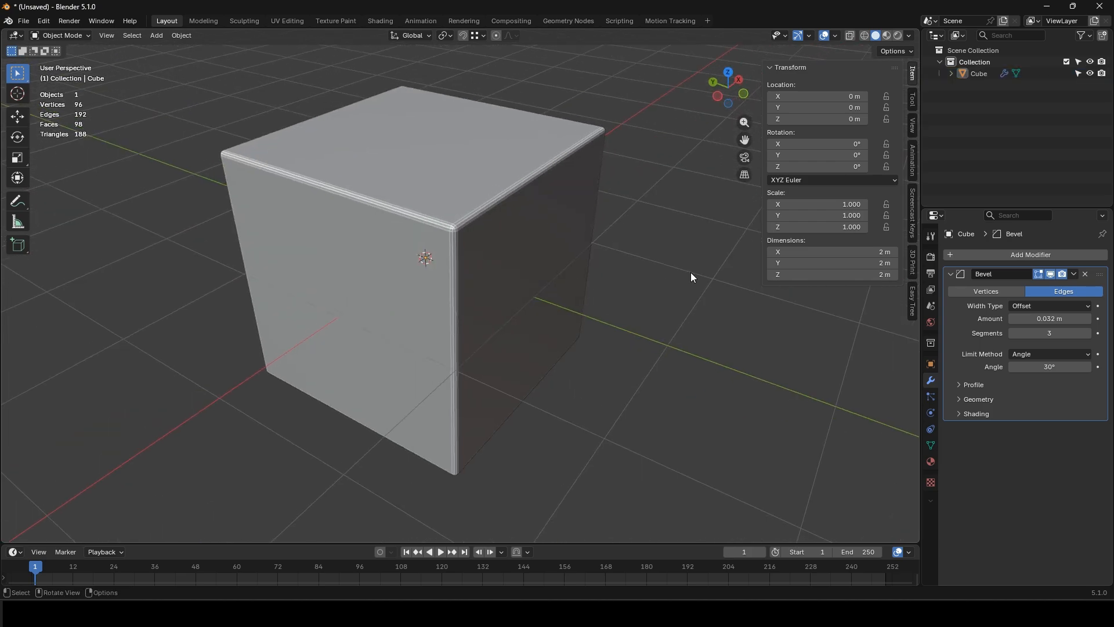
click(1053, 273)
click(1052, 273)
Step: Add a Subdivision Surface modifier to the cube and try it above the Bevel modifier before moving it back below
click(1018, 256)
mouse_move(1016, 255)
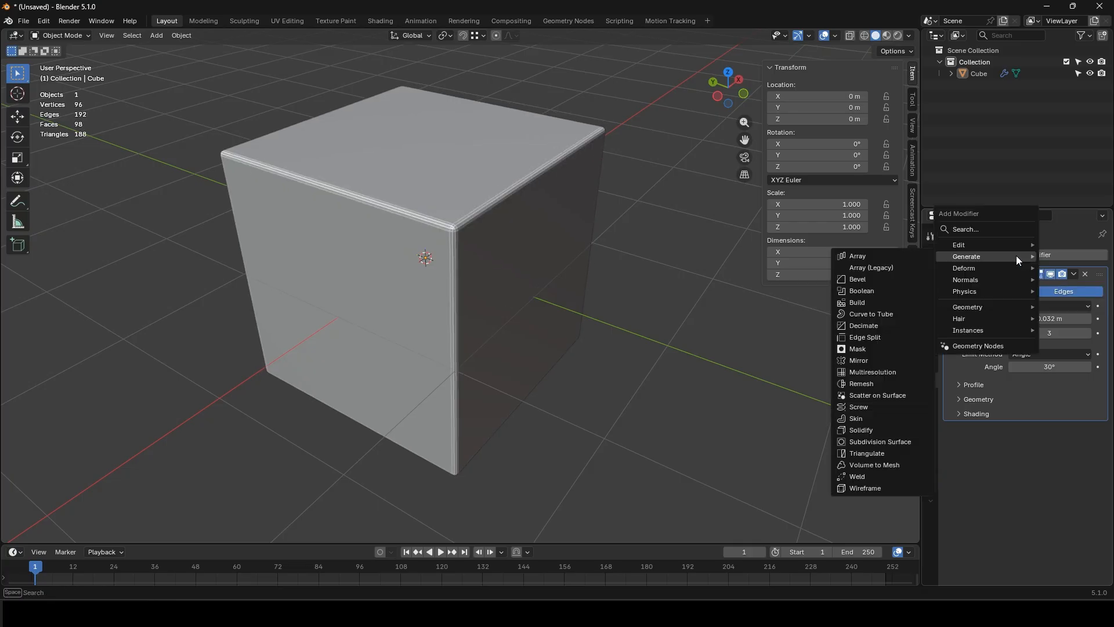
click(880, 442)
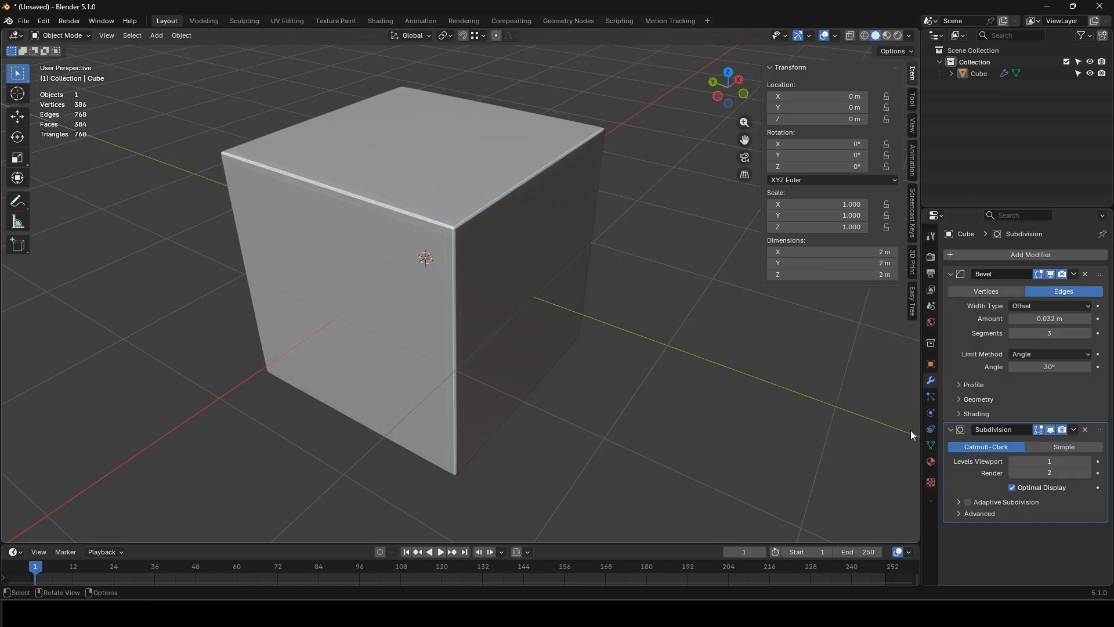
drag(1100, 430, 1066, 275)
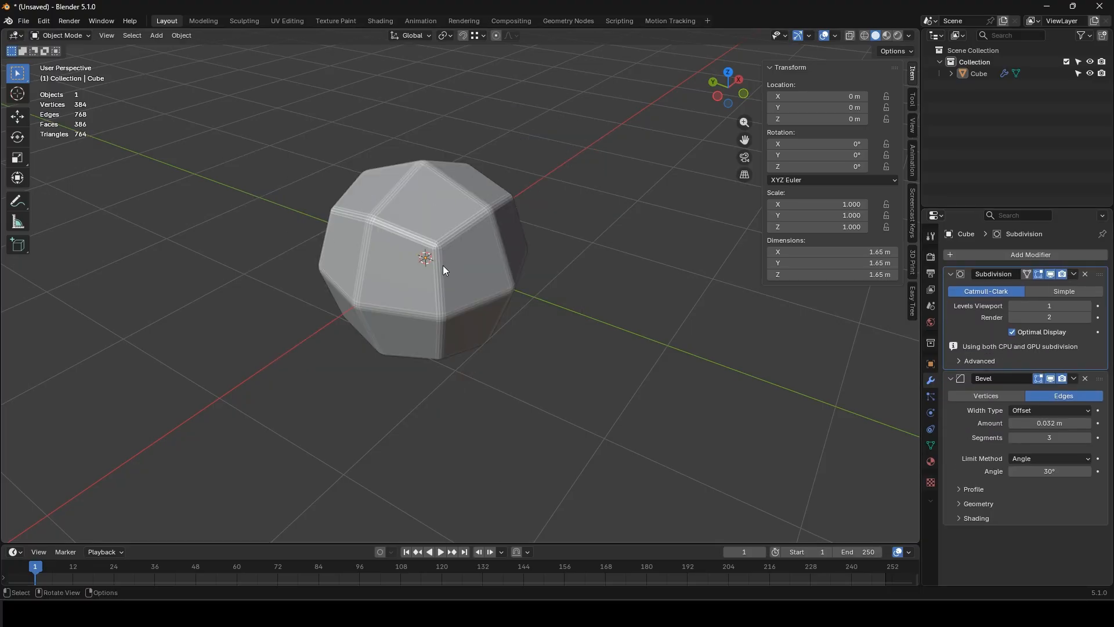
drag(1093, 275, 952, 464)
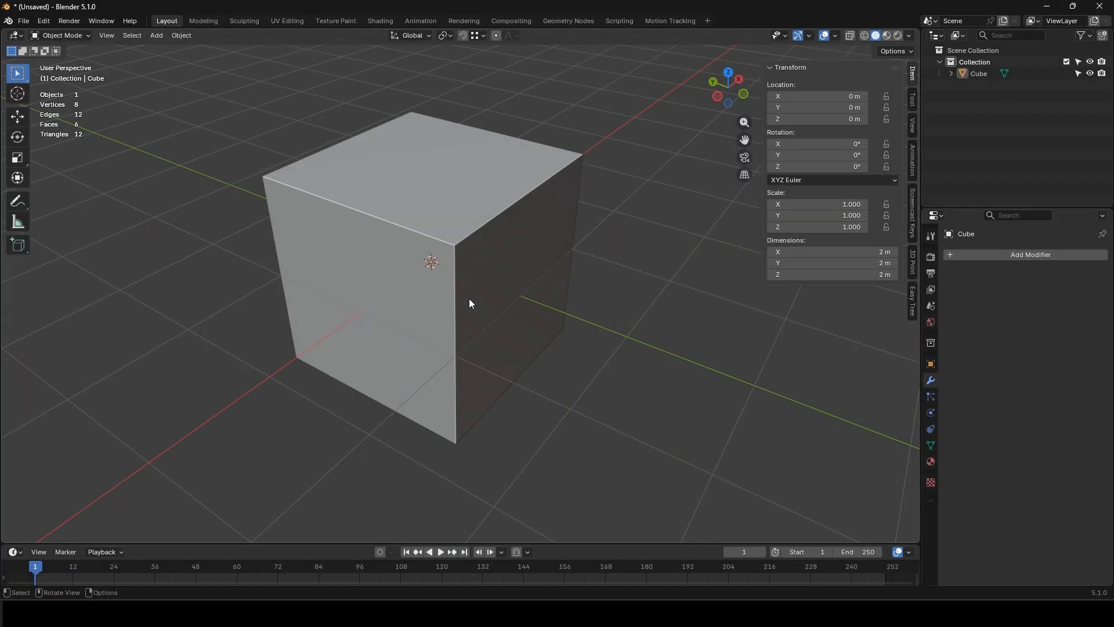
Step: Duplicate the cube's mesh in Edit Mode and place the copy about 2.51 m away along negative X
scroll(469, 298, down, 5)
click(477, 290)
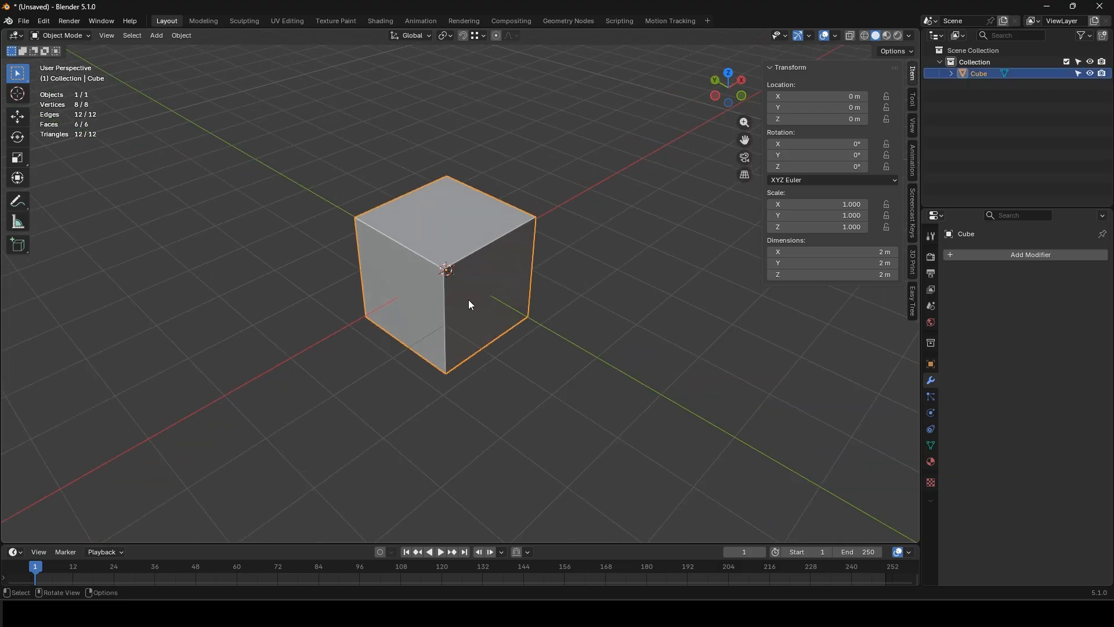
middle_drag(472, 307, 444, 307)
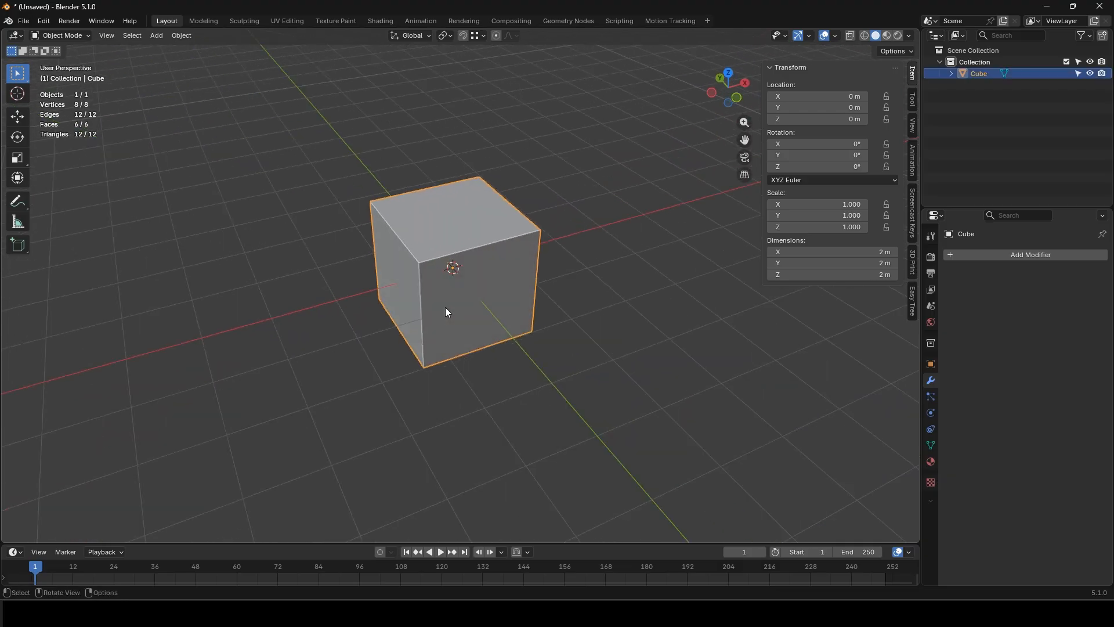
key(Tab)
key(shift+d)
key(x)
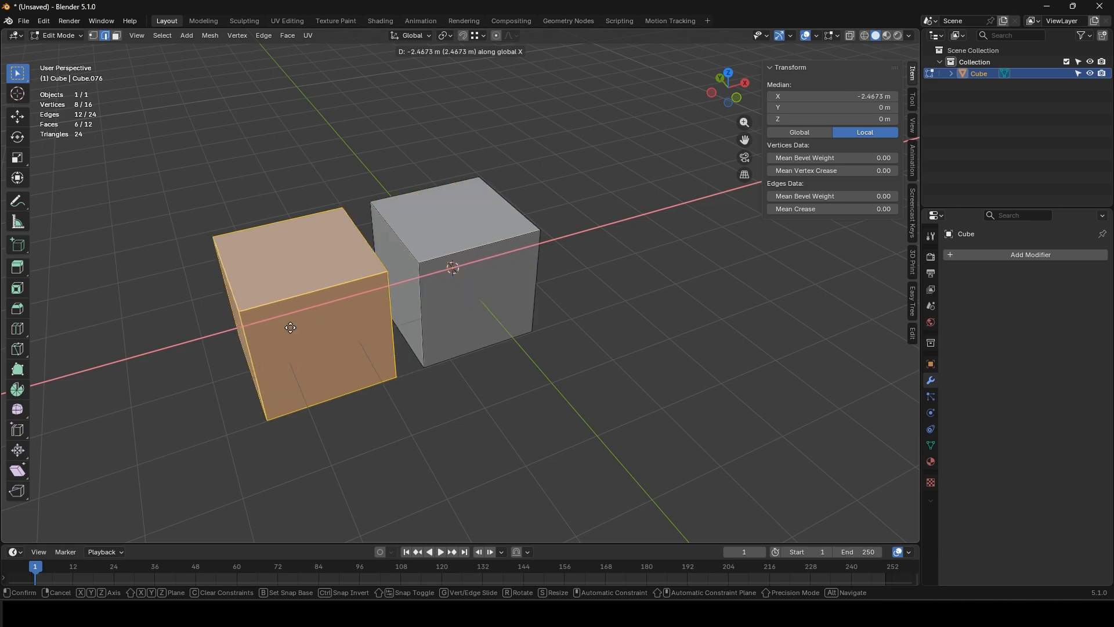
click(394, 283)
Step: Move the duplicated mesh along X with snapping until it sits flush against the original cube, and return to Object Mode
key(g)
key(x)
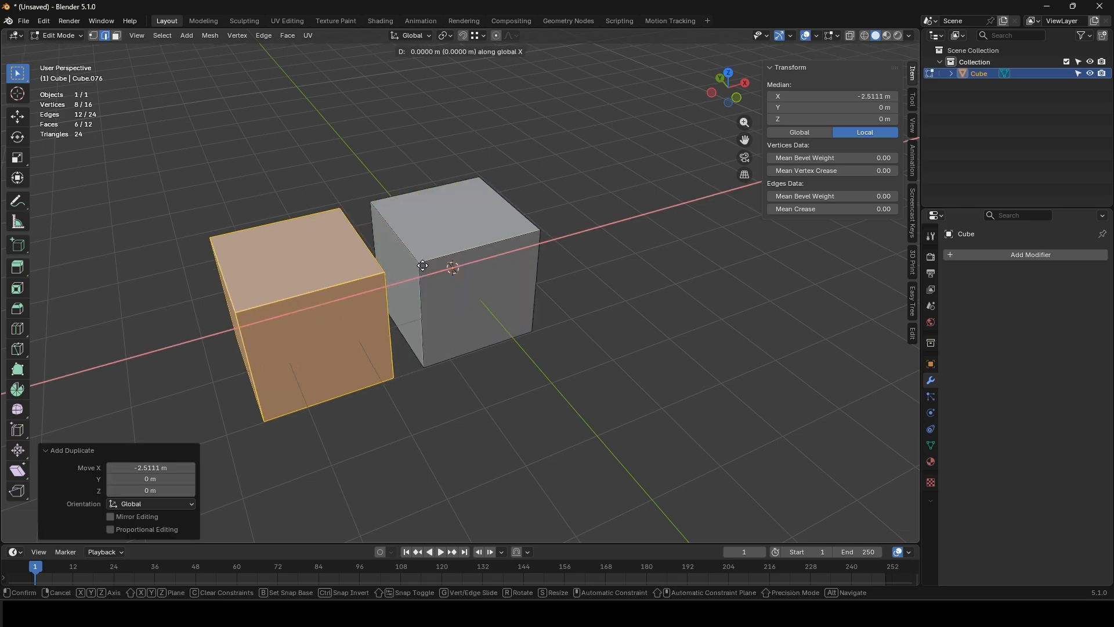
ctrl+click(423, 267)
key(Tab)
middle_drag(416, 293, 155, 162)
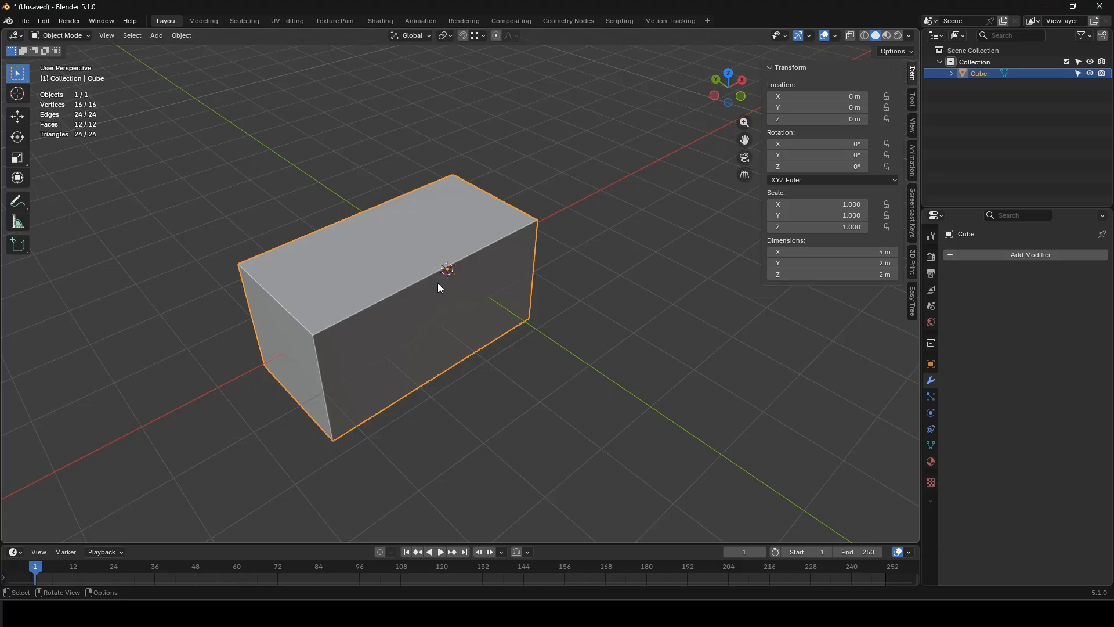
Step: Add a Weld modifier to the object made of the two adjoining cubes
click(1015, 254)
mouse_move(977, 258)
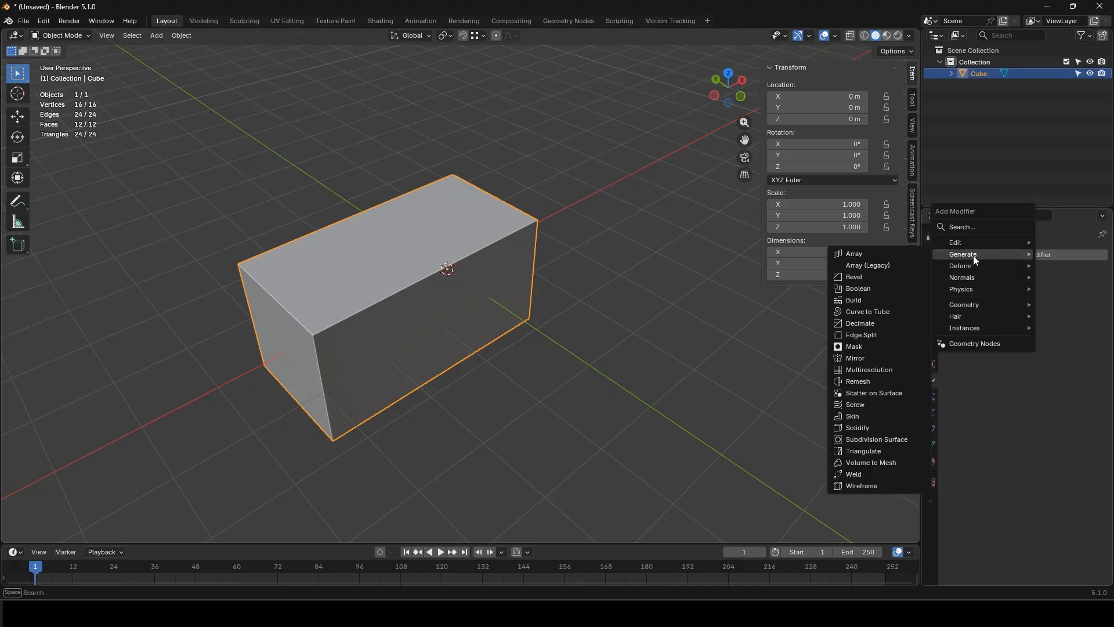
click(876, 477)
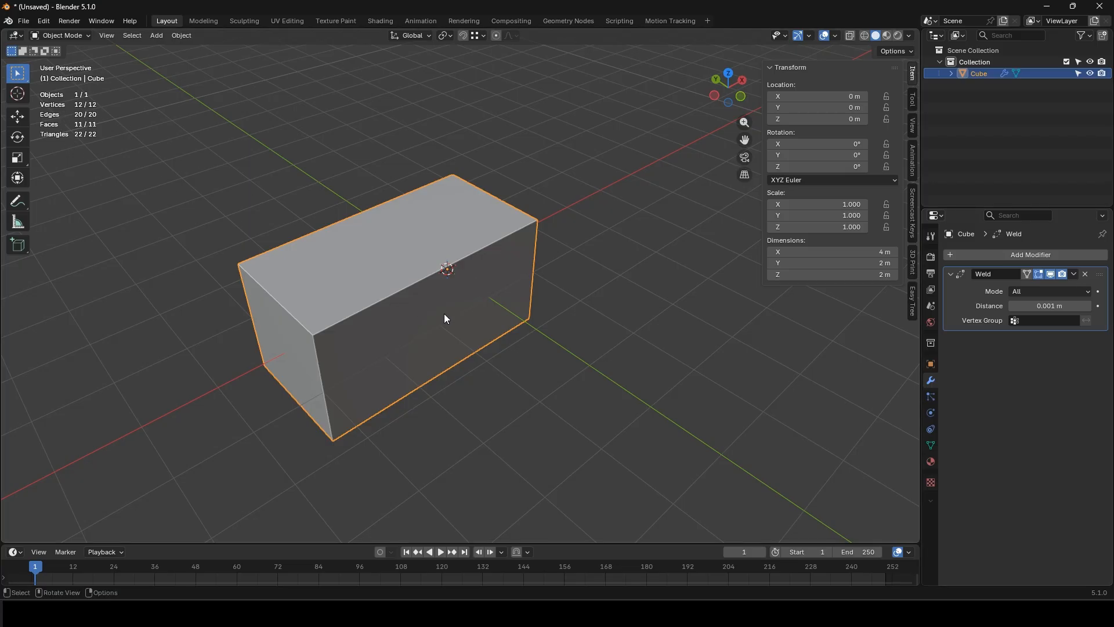
scroll(437, 312, up, 2)
mouse_move(438, 312)
middle_down()
mouse_move(376, 319)
mouse_move(423, 306)
middle_up()
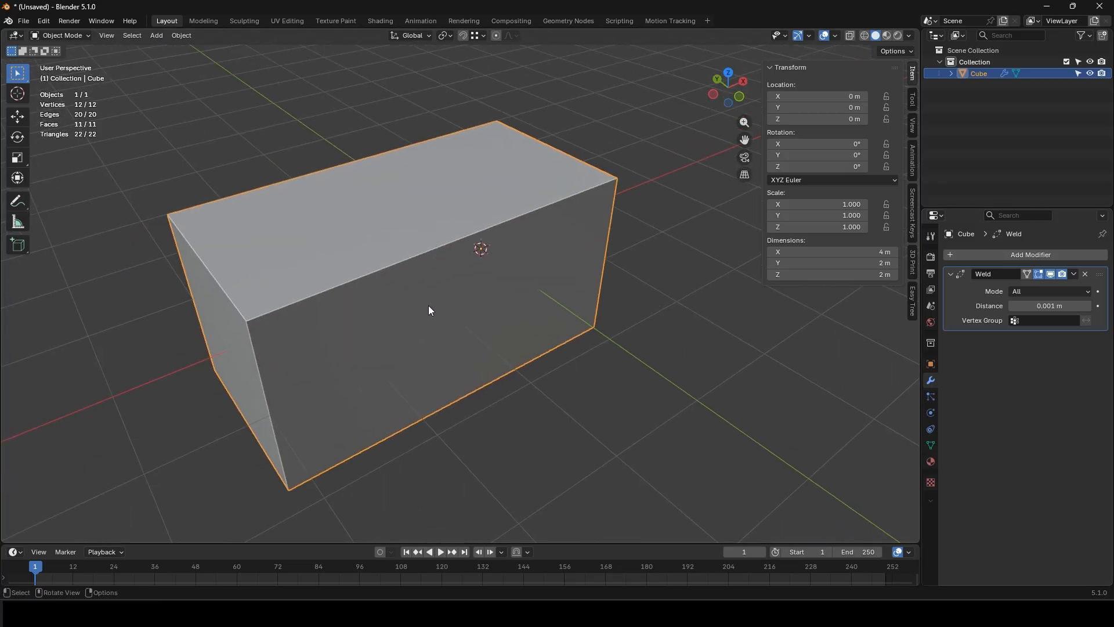
Step: Try moving an upper corner vertex where the two cubes meet, cancel the move and return to Object Mode
key(Tab)
key(1)
click(460, 240)
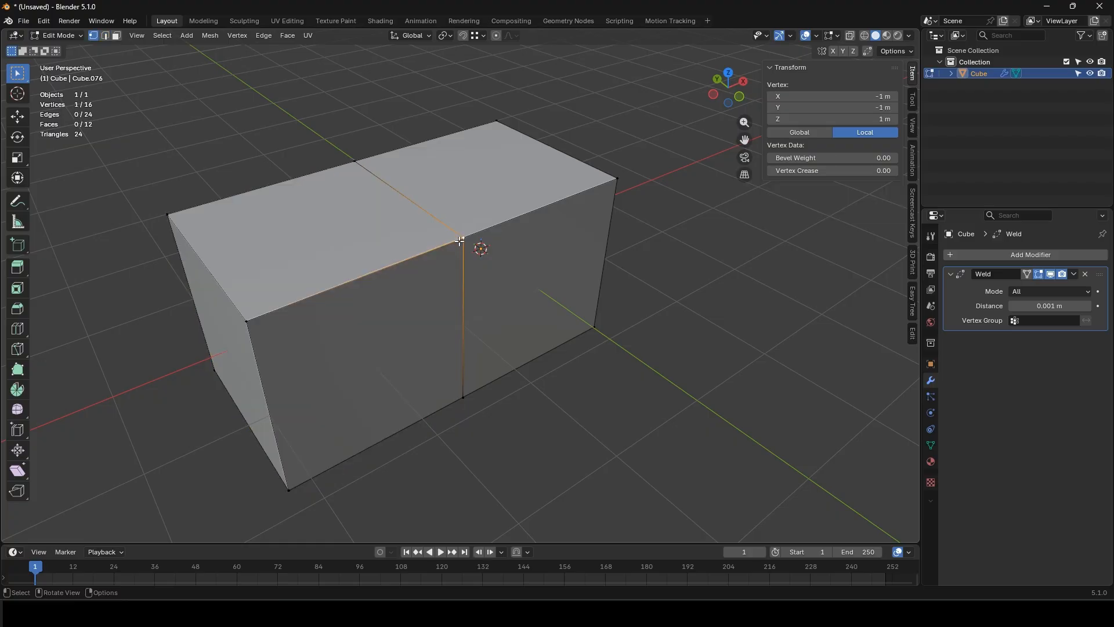
key(g)
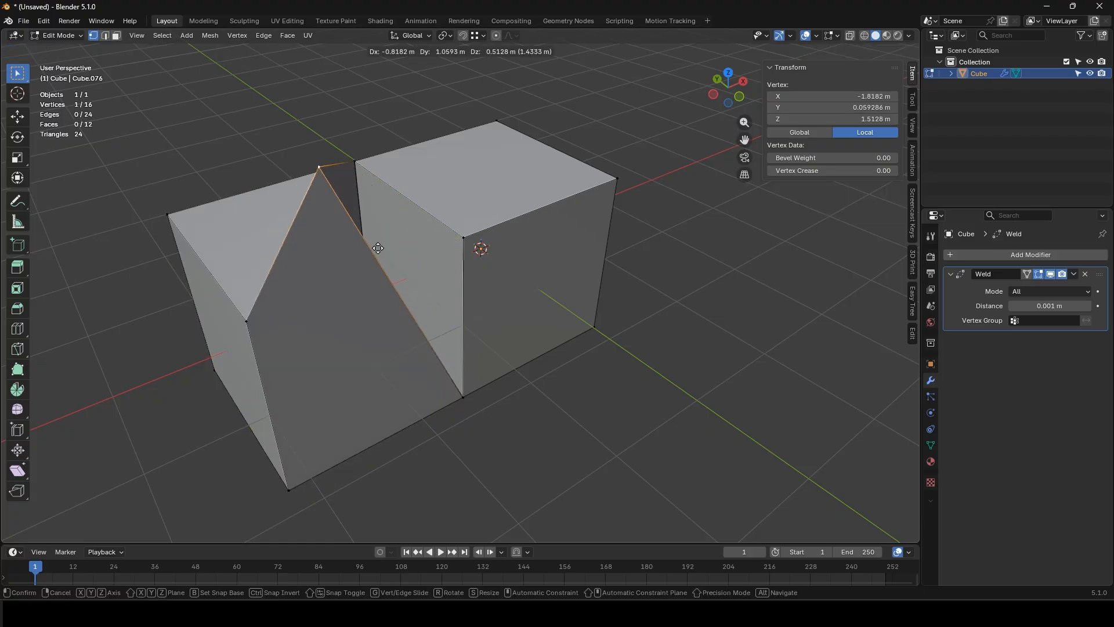
key(Escape)
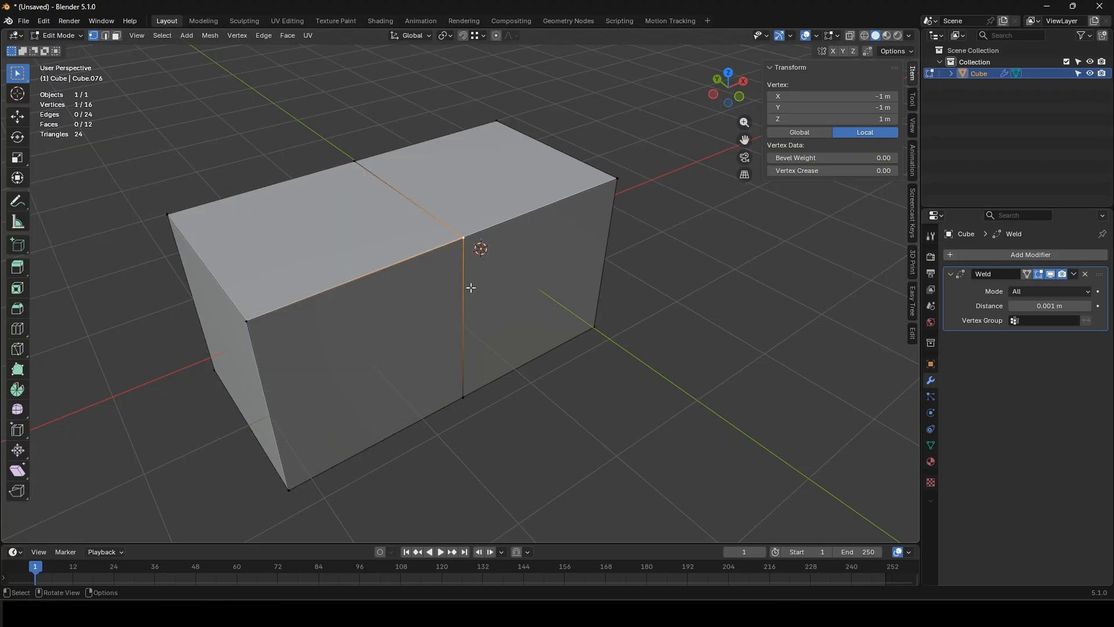
key(Tab)
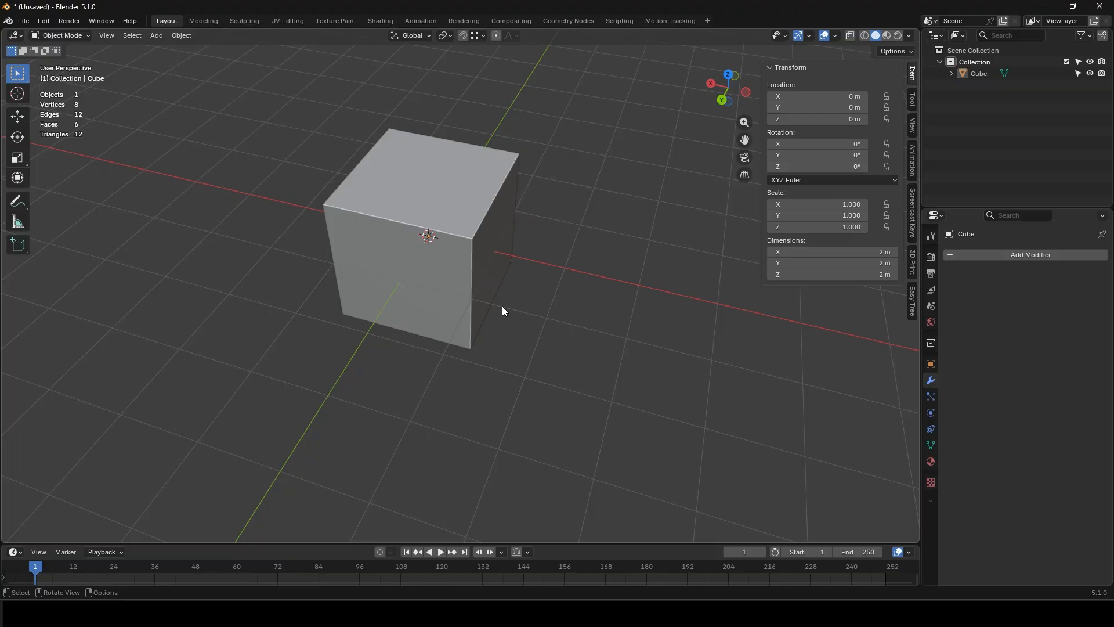
Step: Delete the cube and add a mesh plane at the origin
click(457, 259)
key(x)
click(457, 260)
key(shift+a)
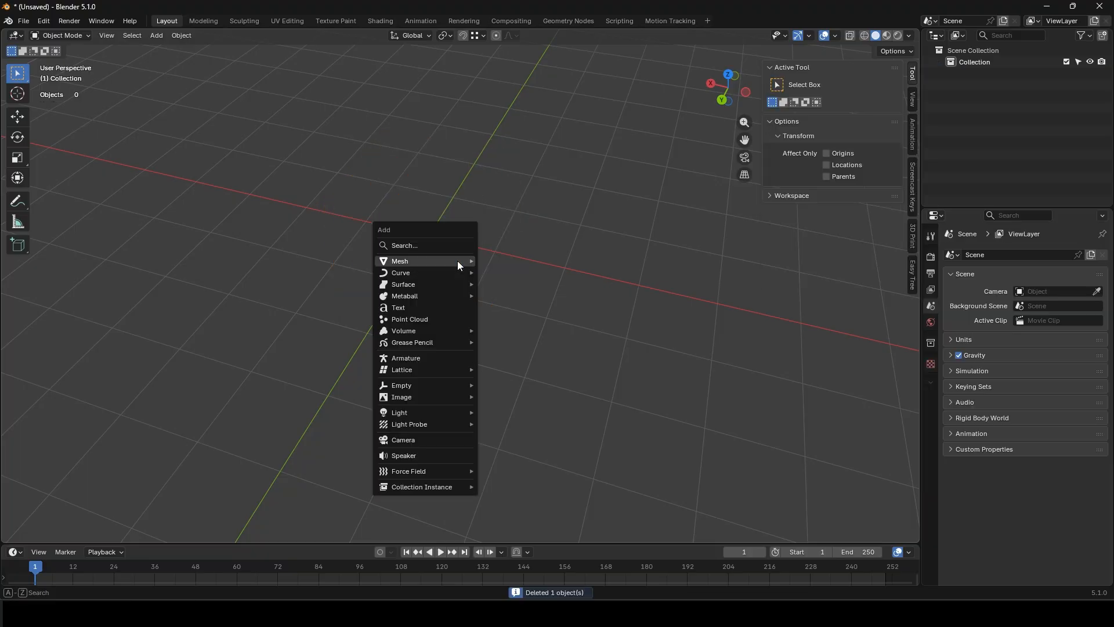
mouse_move(457, 260)
click(514, 260)
Step: Scale the plane to about 0.102 along X to form a narrow strip, and apply its scale
key(s)
key(x)
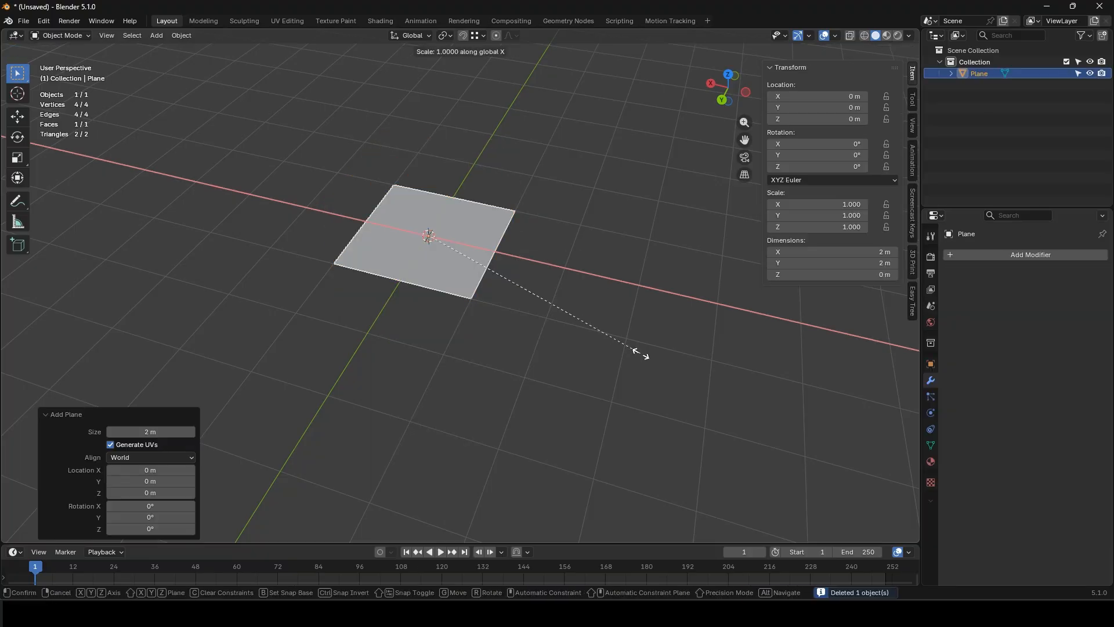
click(456, 260)
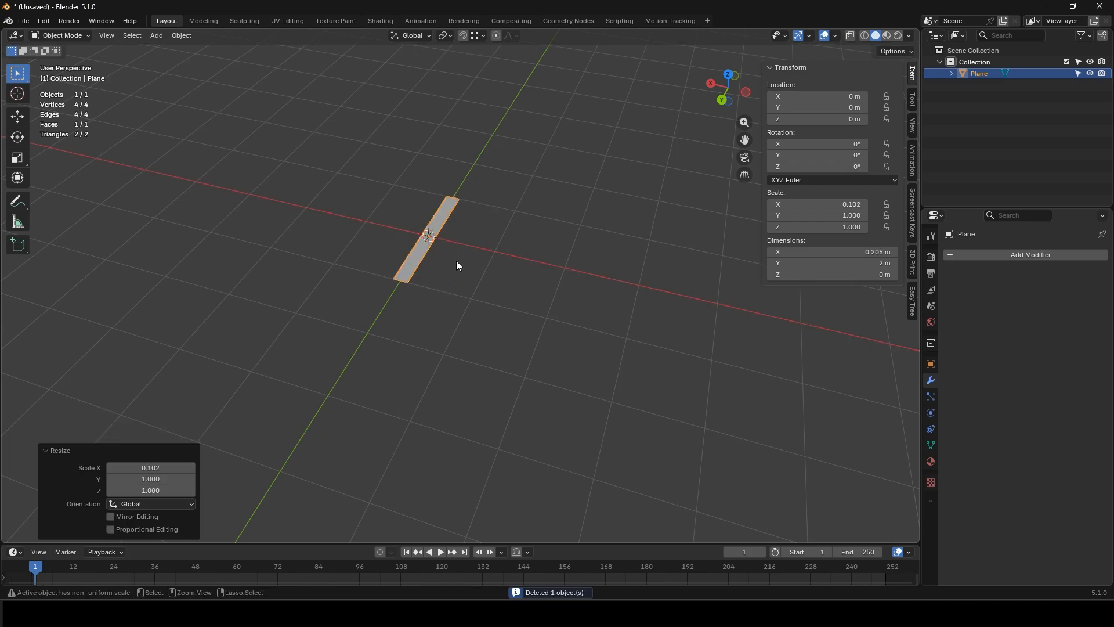
key(Tab)
scroll(457, 278, up, 2)
key(Tab)
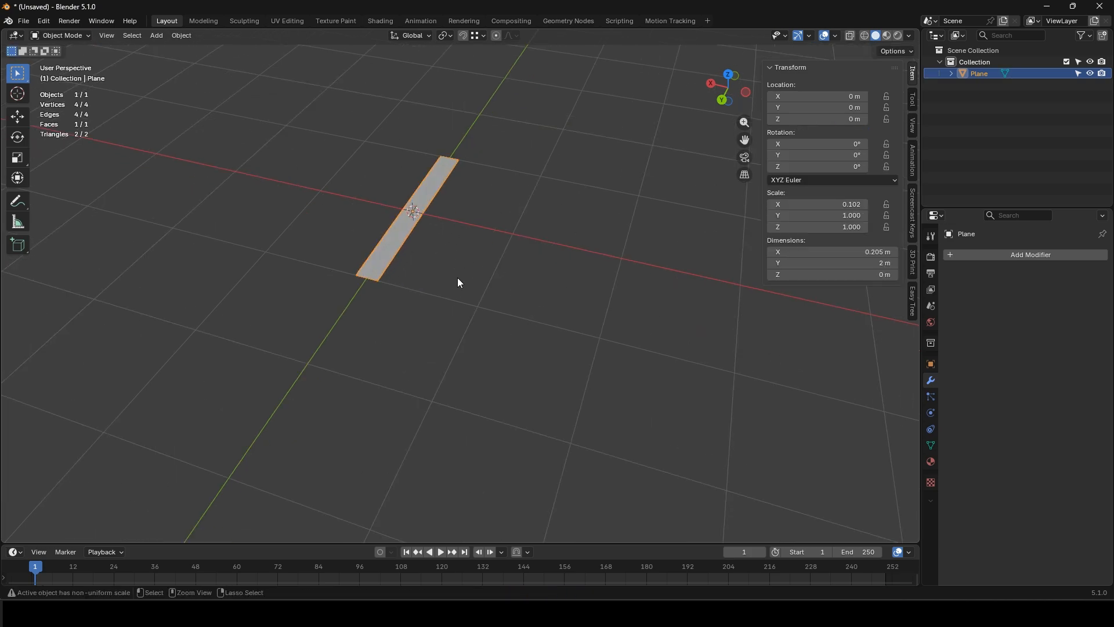
key(ctrl+a)
click(457, 277)
Step: Add an Array modifier to the strip and set its count to 9
click(1014, 258)
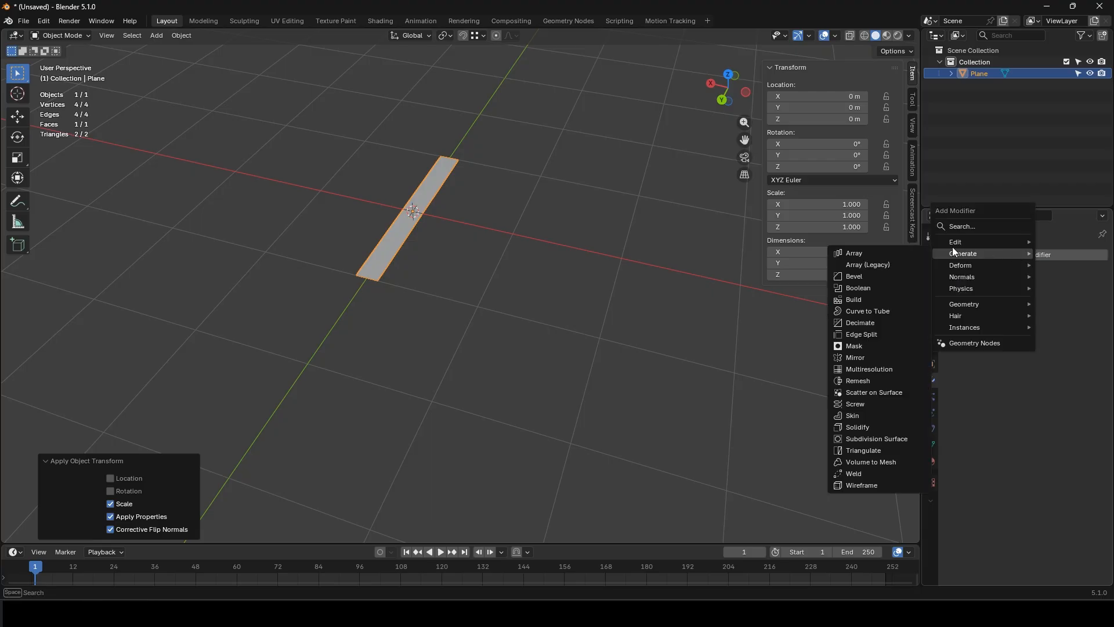
click(876, 253)
middle_drag(580, 261, 471, 267)
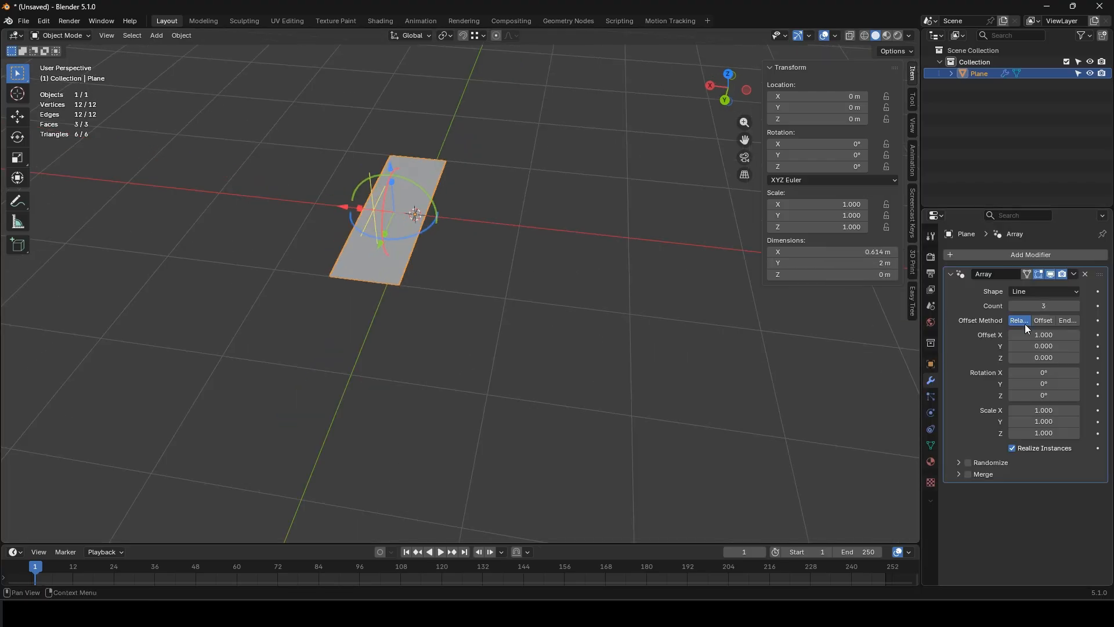
click(1075, 307)
click(1075, 306)
click(1075, 306)
click(1074, 305)
click(1073, 306)
click(1074, 306)
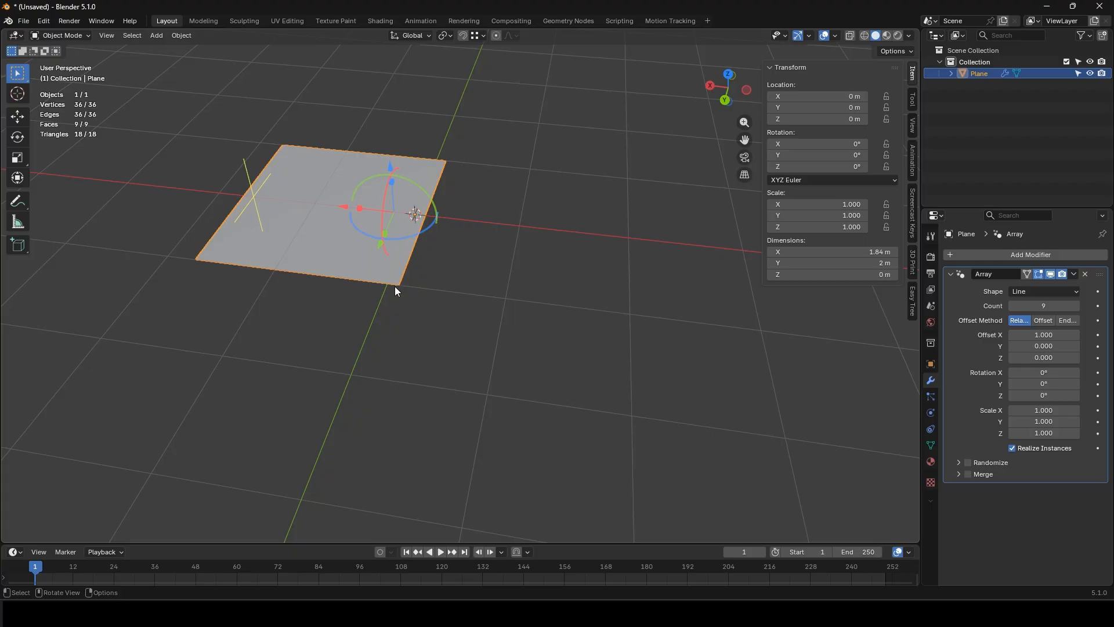
Step: Add a centred loop cut across the strip and move it about 0.46 m along X to form a chevron
key(Tab)
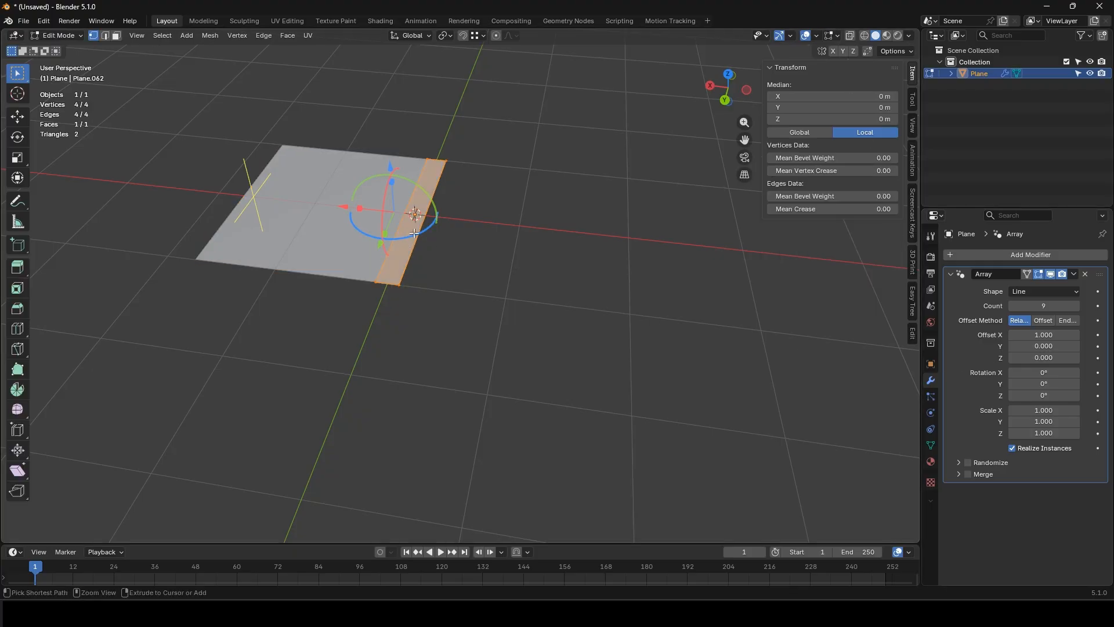
key(ctrl+r)
click(409, 217)
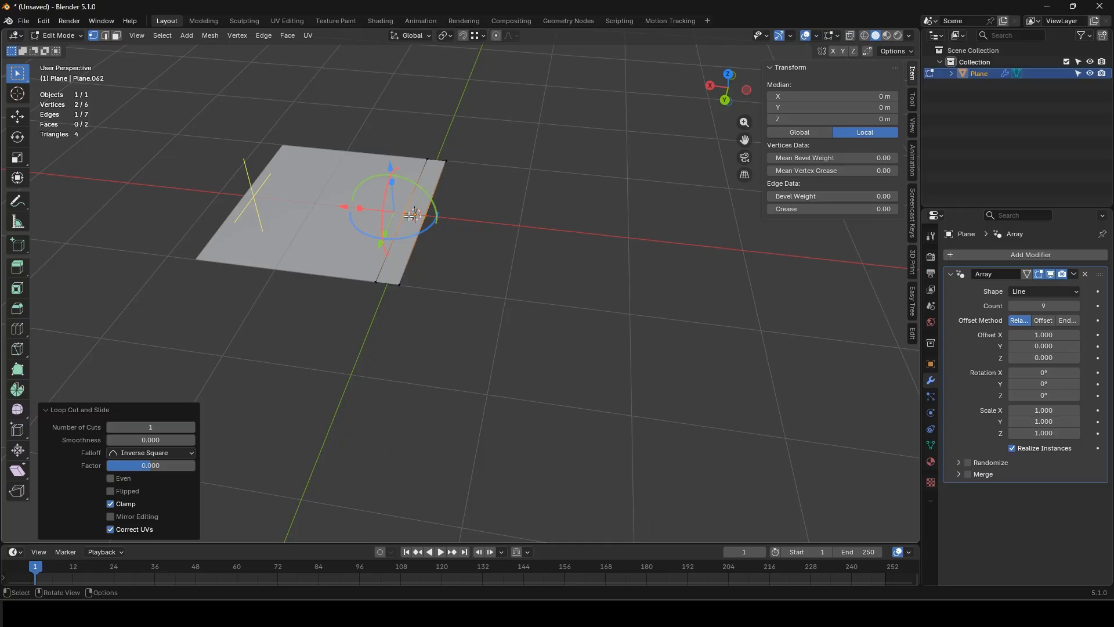
key(g)
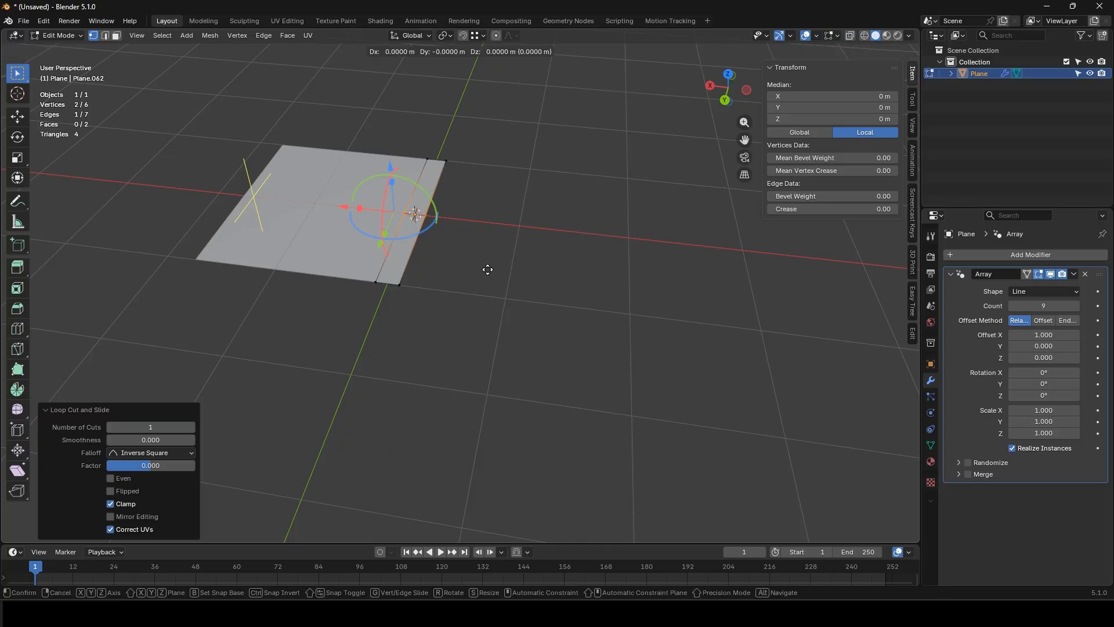
key(x)
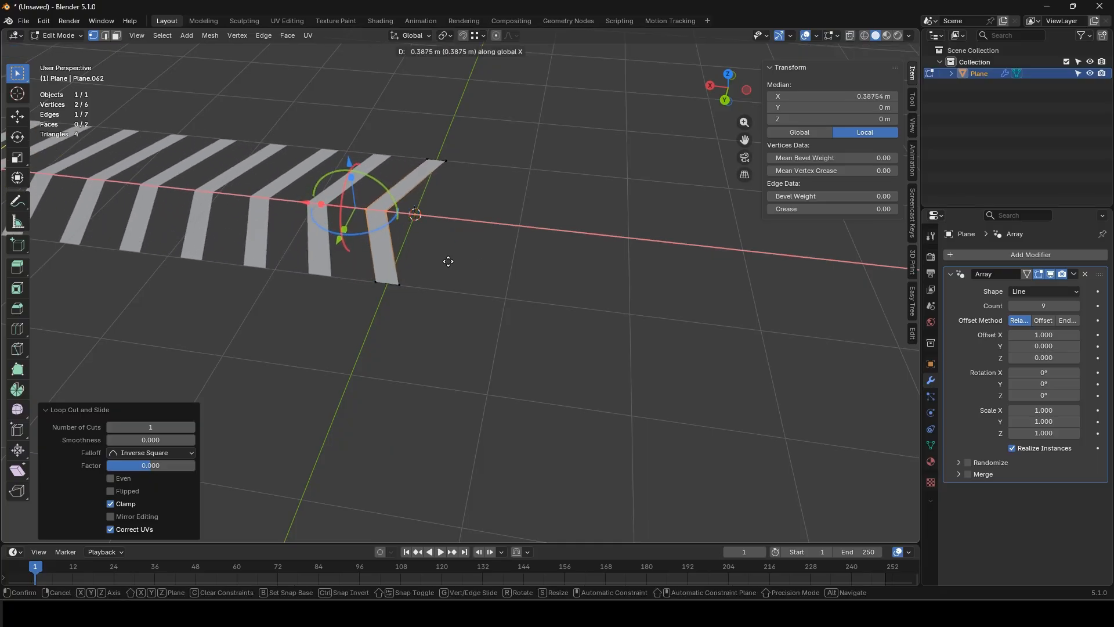
click(442, 261)
key(Tab)
middle_drag(442, 261, 465, 296)
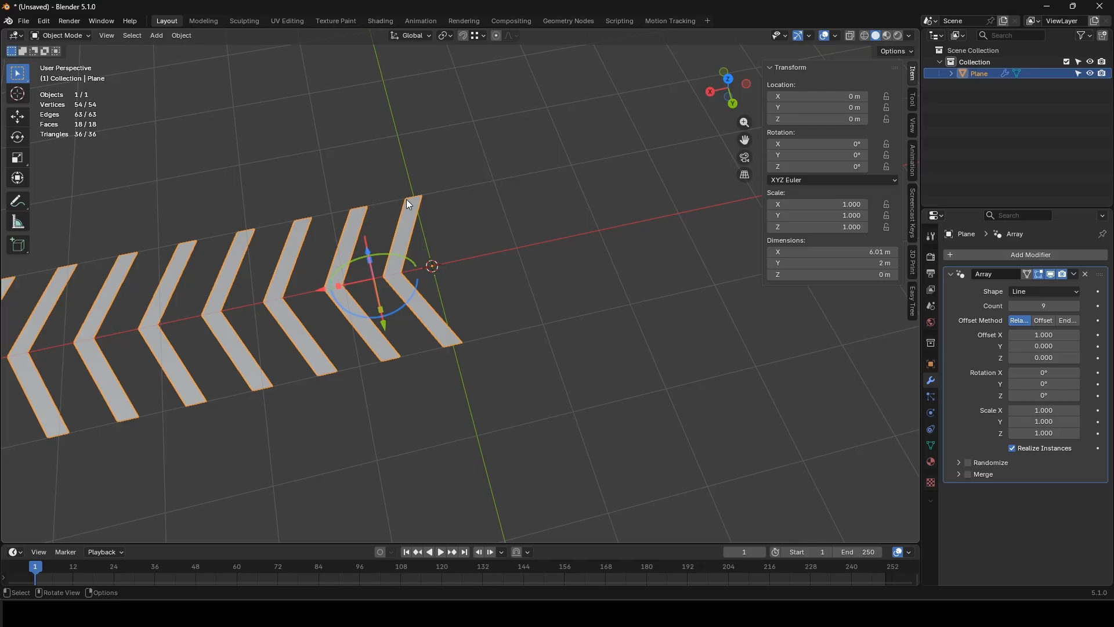
scroll(465, 268, down, 7)
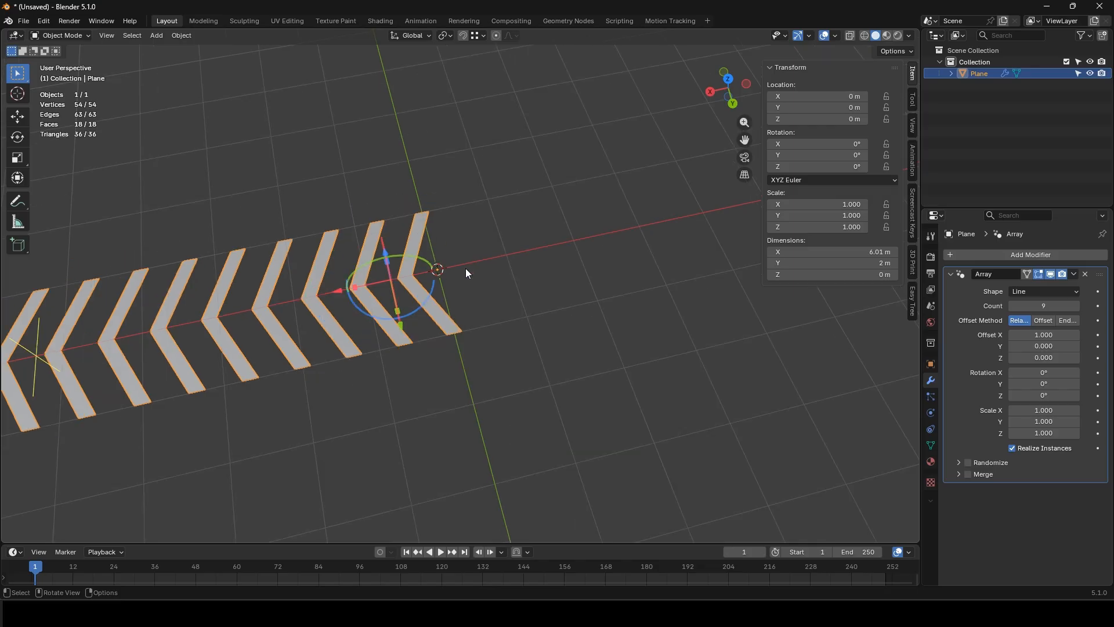
middle_drag(468, 298, 413, 267)
click(497, 349)
click(413, 267)
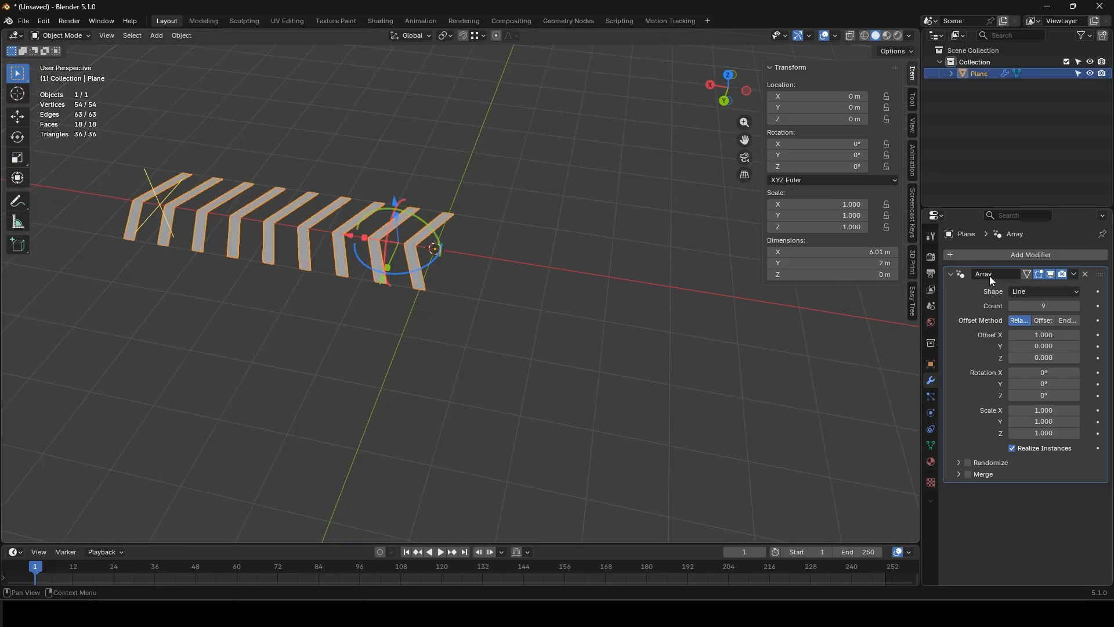
Step: Set the Array modifier's shape to Curve
click(993, 256)
mouse_move(977, 261)
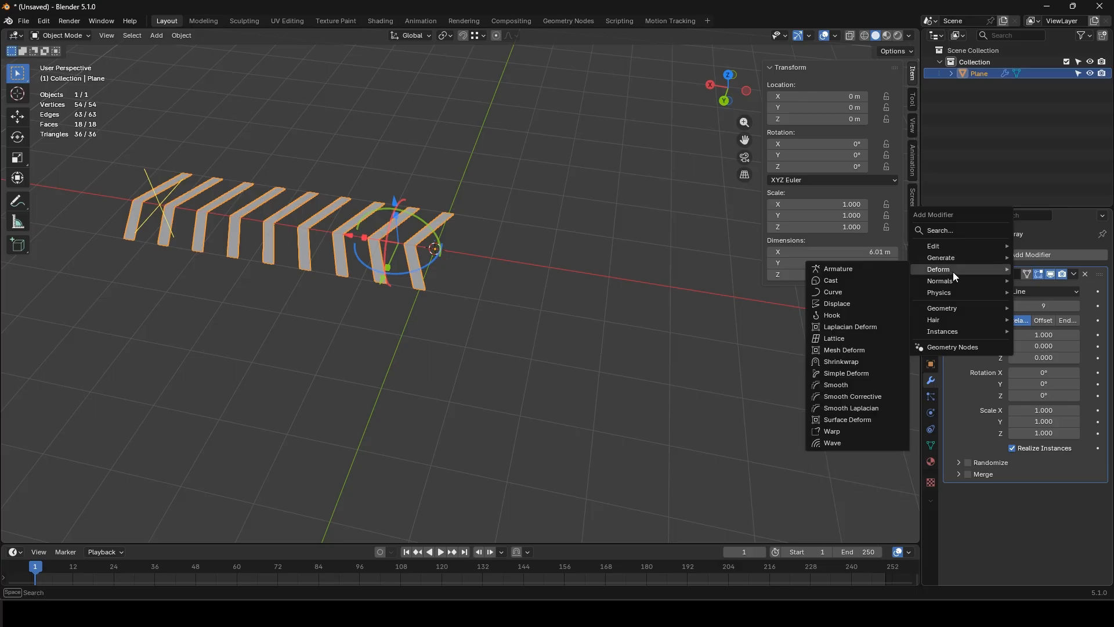
click(1041, 291)
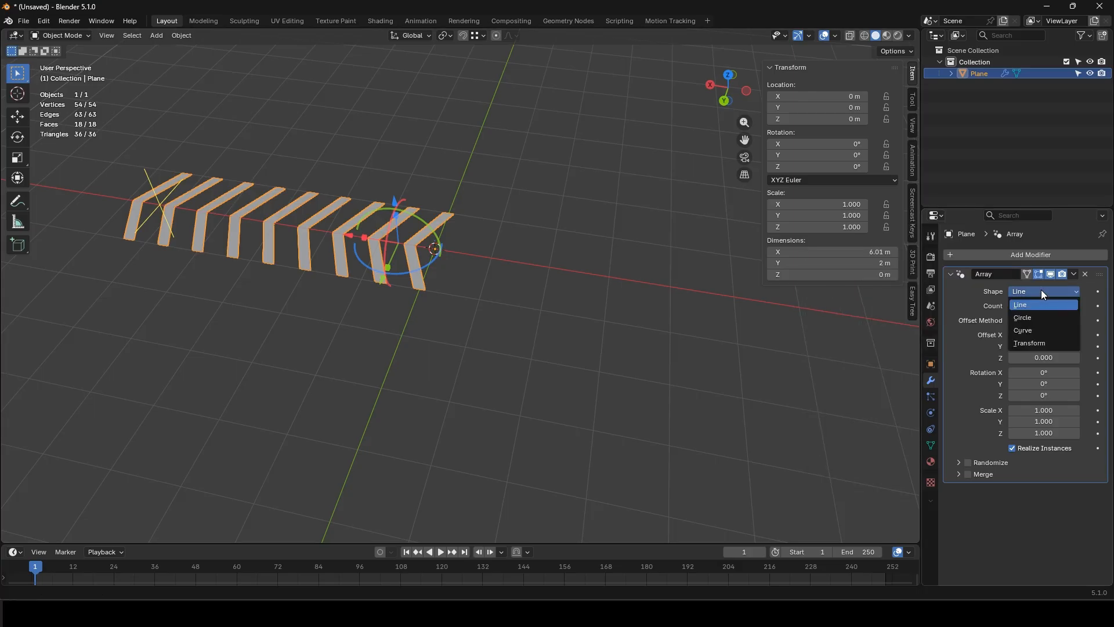
click(1025, 332)
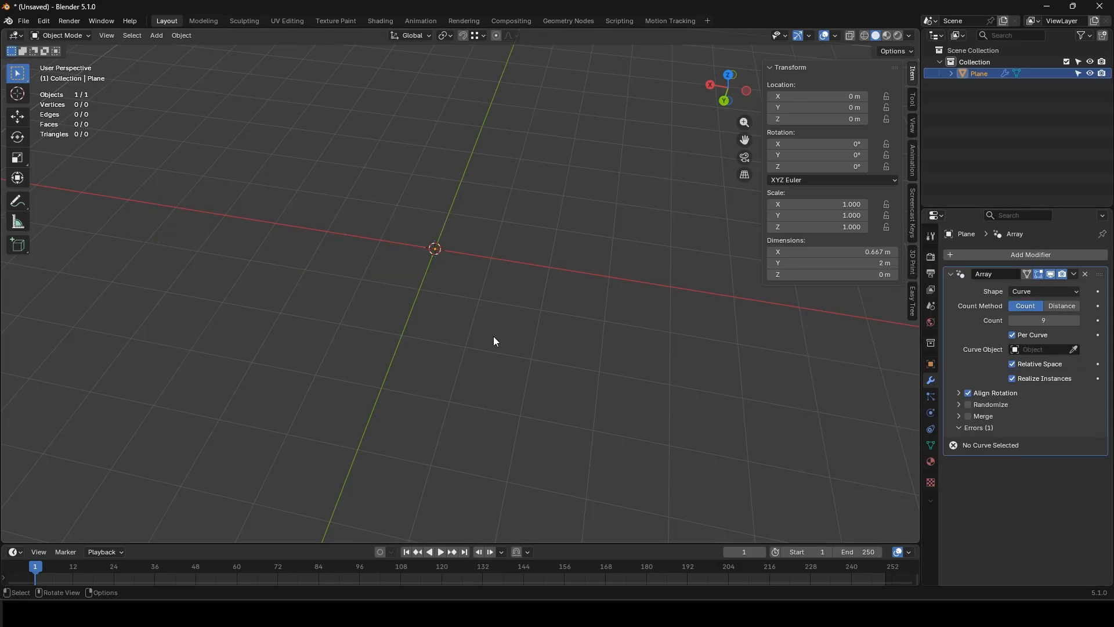
Step: Add a Path curve at the origin and move its +X end control point about 5.1 m along X and 2.3 m up
key(shift+a)
mouse_move(485, 333)
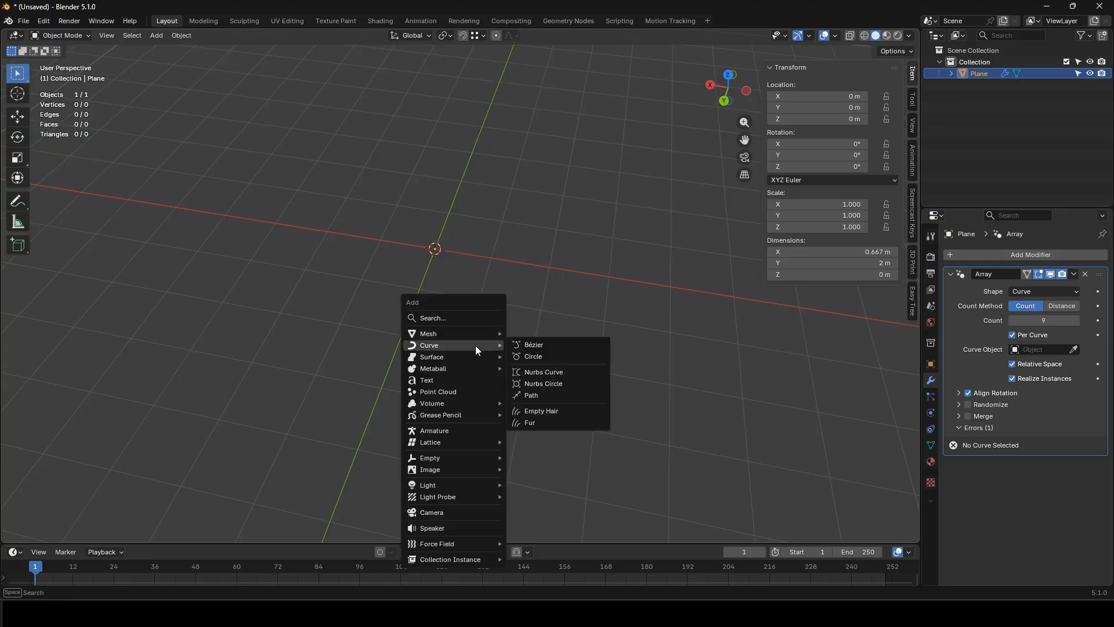
click(537, 392)
key(Tab)
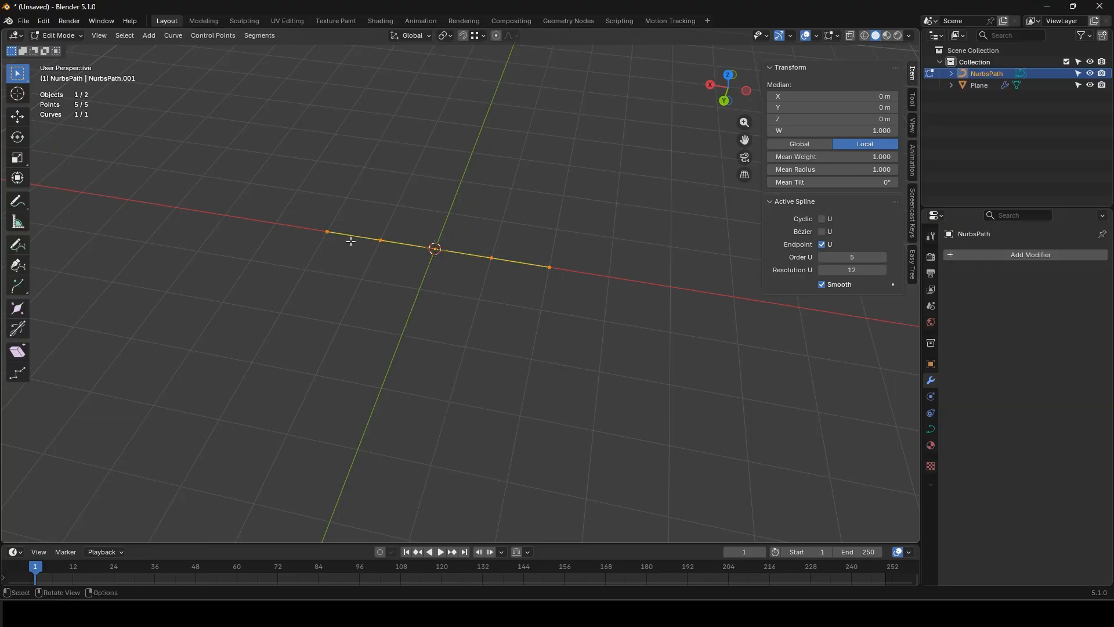
click(328, 232)
scroll(510, 336, down, 6)
key(g)
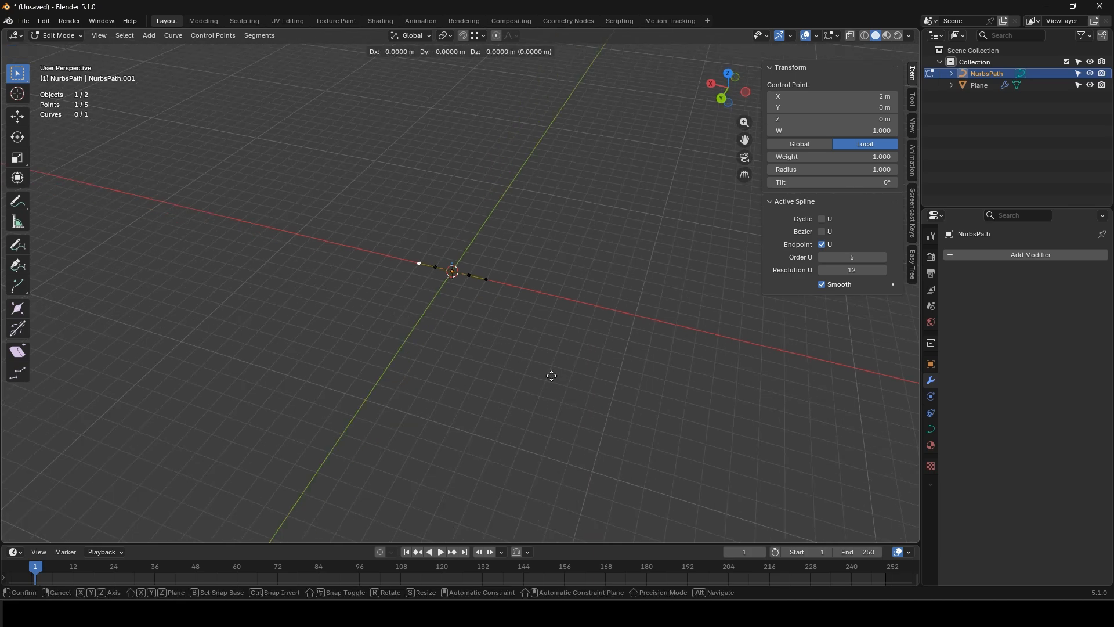
click(467, 321)
Step: Extrude two more control points from the moved end of the path to form a winding curve, and return to Object Mode
middle_drag(467, 320, 490, 331)
key(e)
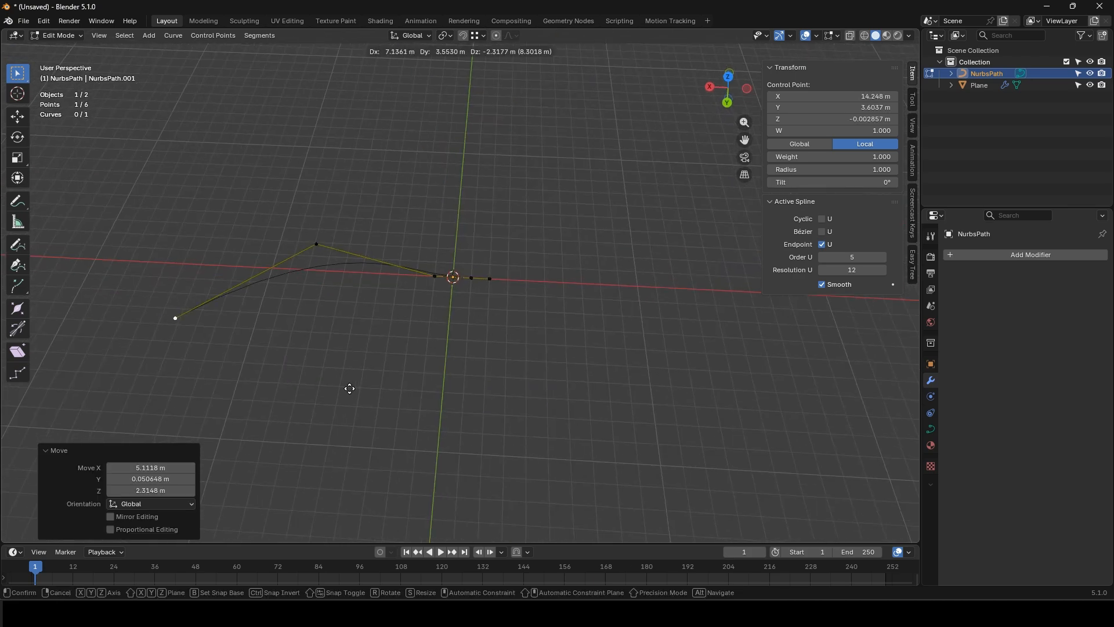
click(291, 388)
middle_drag(291, 388, 365, 405)
key(e)
click(270, 352)
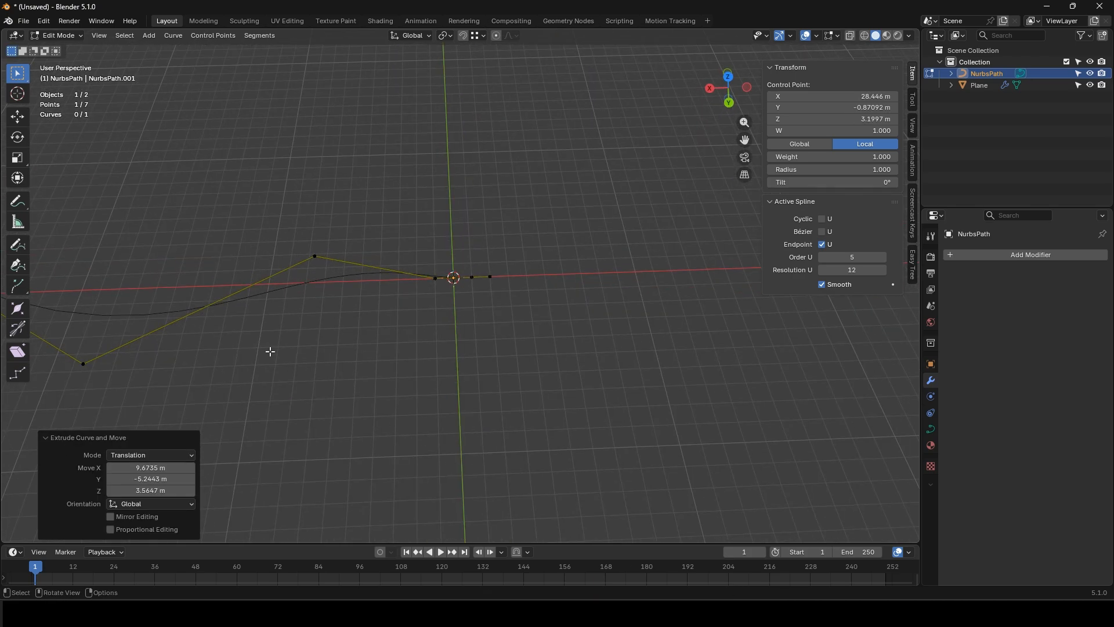
key(Tab)
middle_drag(270, 351, 387, 282)
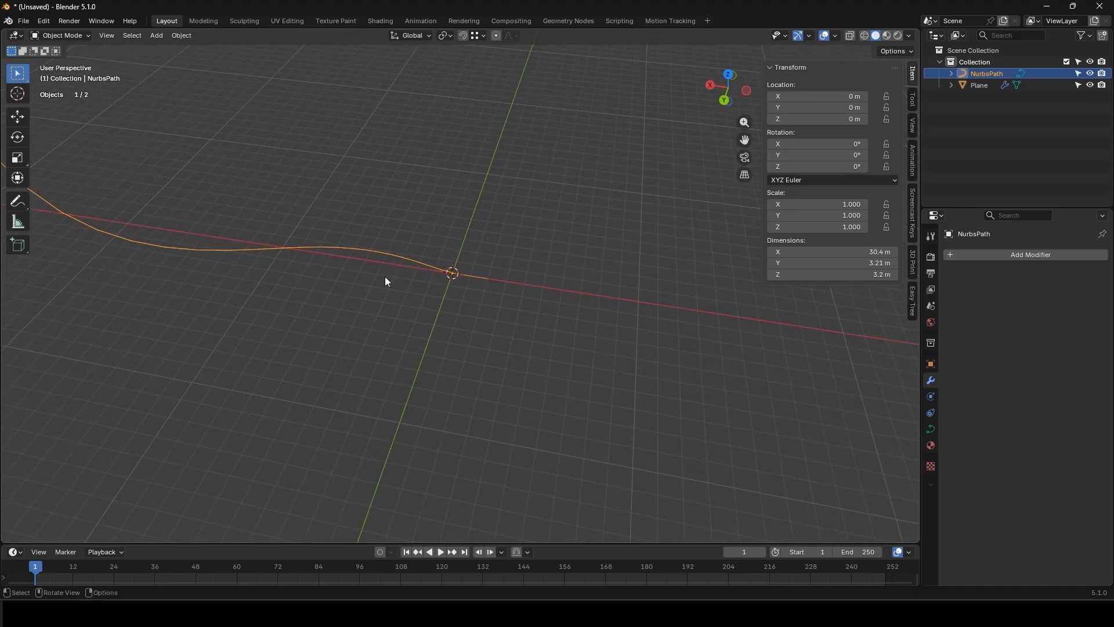
Step: Select the plane and assign NurbsPath as the Array modifier's curve object
click(980, 86)
click(1075, 349)
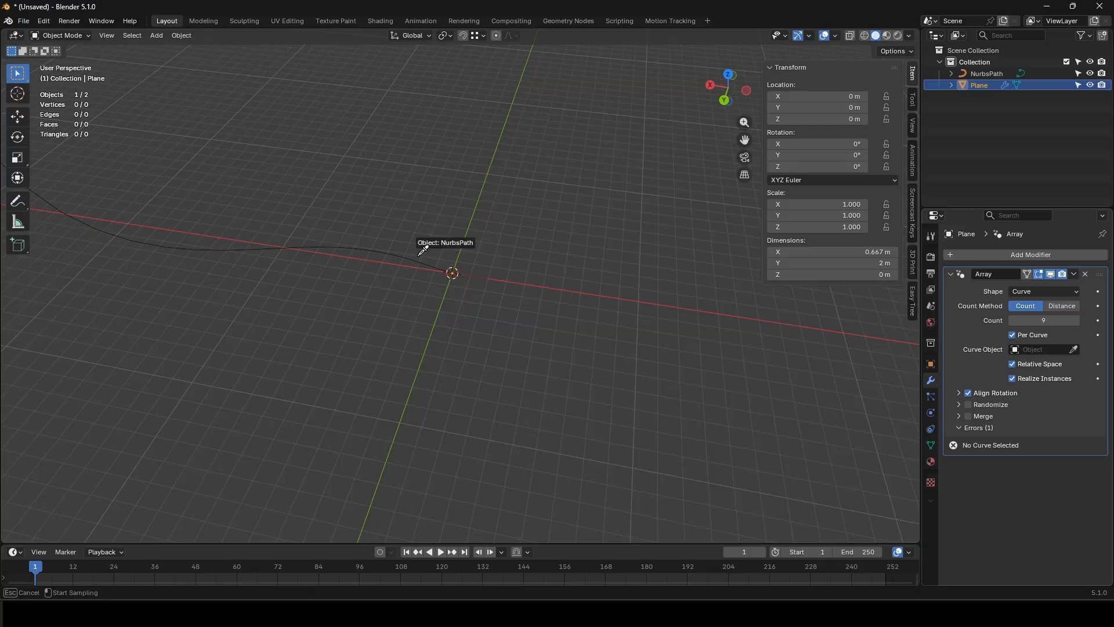
click(418, 255)
middle_drag(417, 256, 647, 281)
Step: Expand the array's Align Rotation settings, disable the option to compare the chevrons' orientation along the curve, and enable it again
click(958, 393)
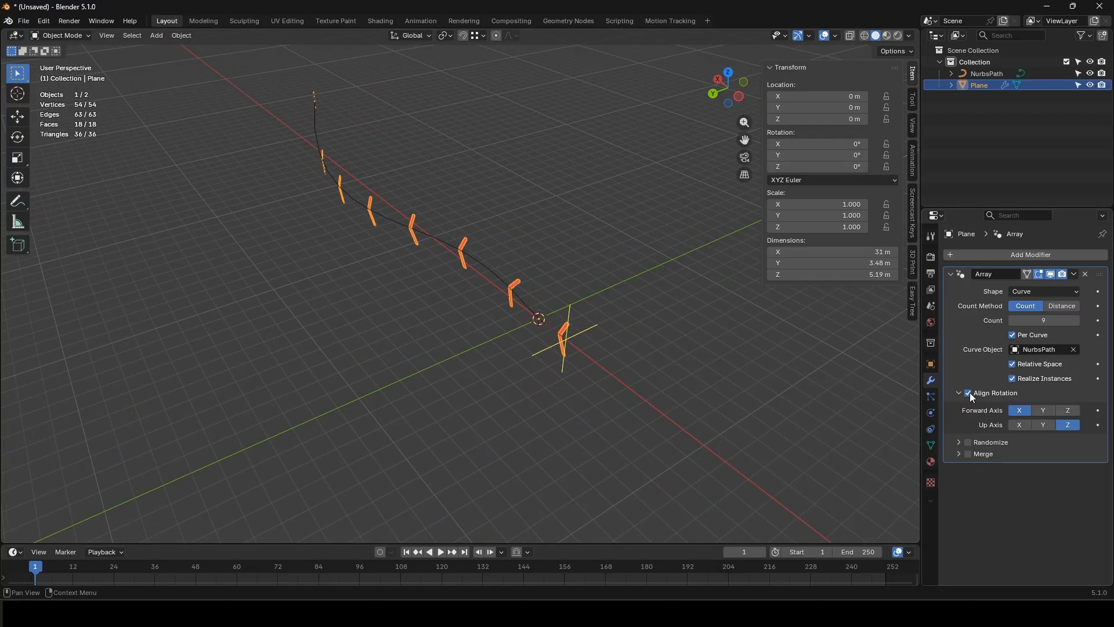
click(968, 393)
middle_drag(701, 357, 429, 193)
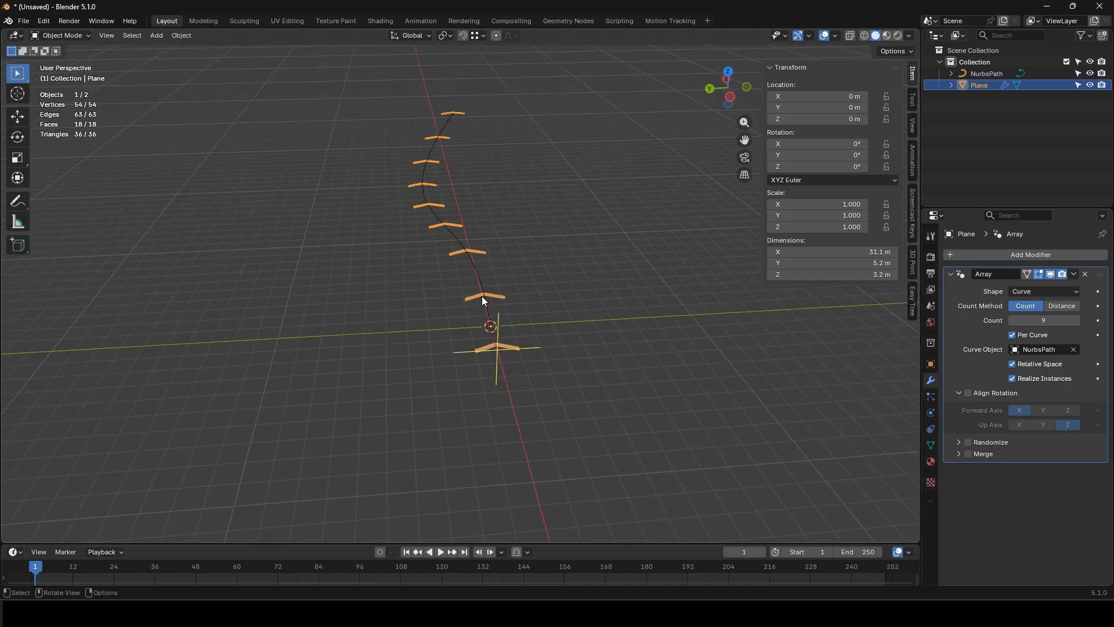
middle_drag(427, 143, 431, 173)
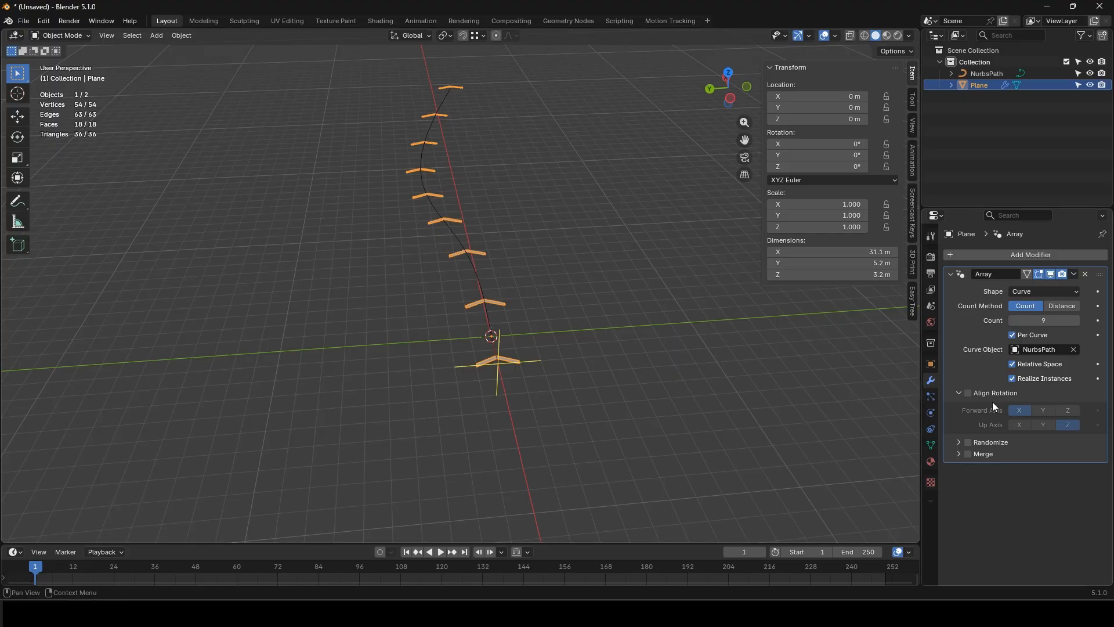
click(973, 395)
middle_drag(495, 267, 546, 274)
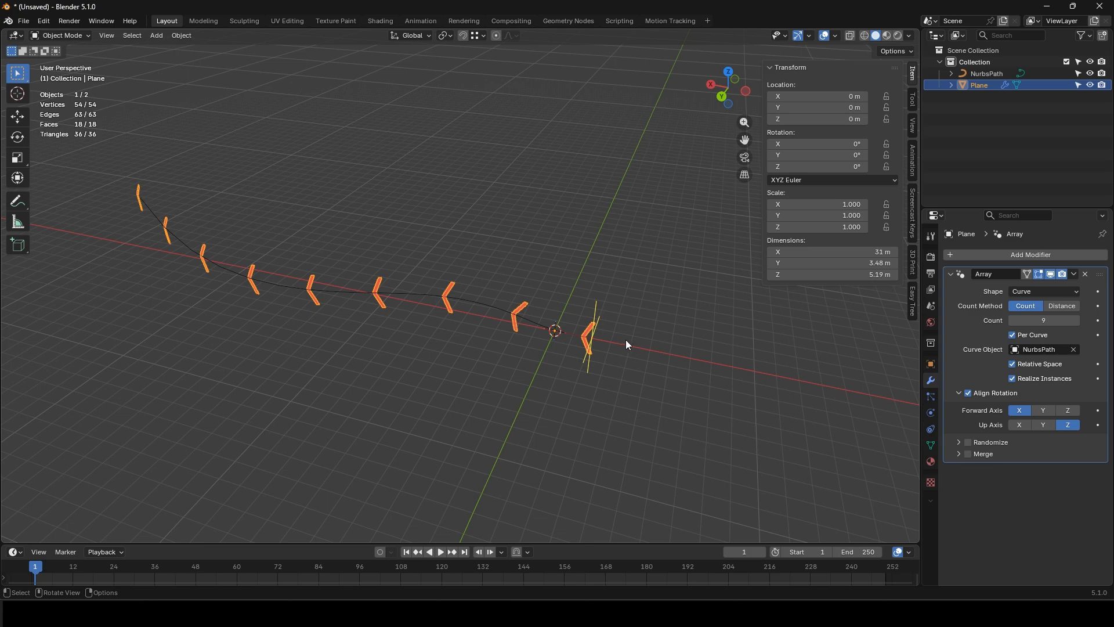
Step: Rotate the entire chevron mesh 90° about the X axis in Edit Mode and return to Object Mode
key(Tab)
scroll(597, 323, up, 4)
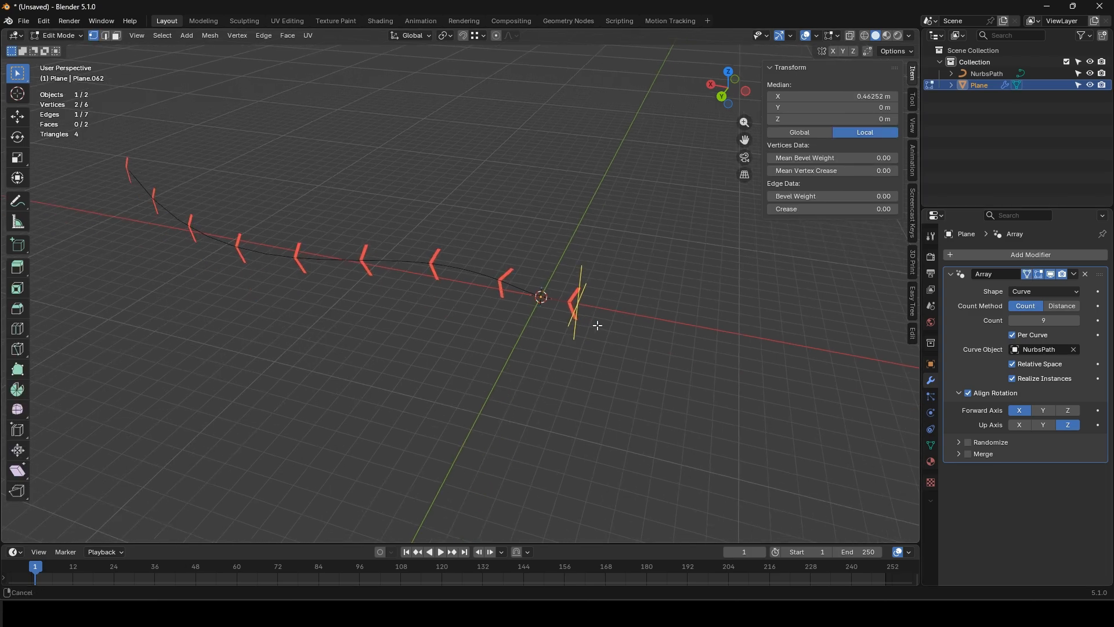
key(r)
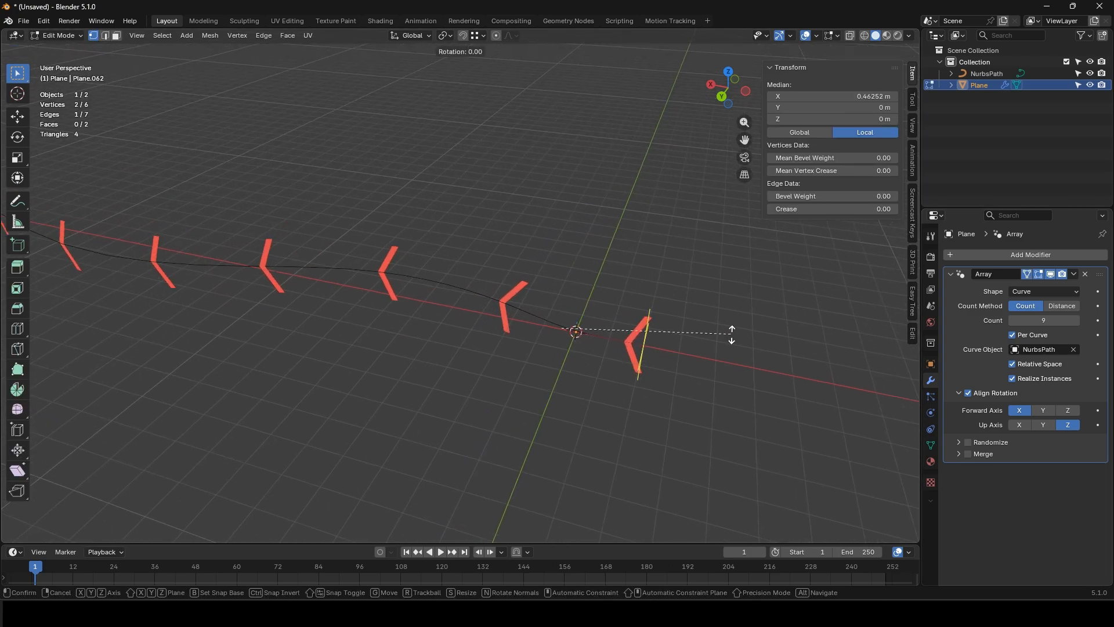
text(x)
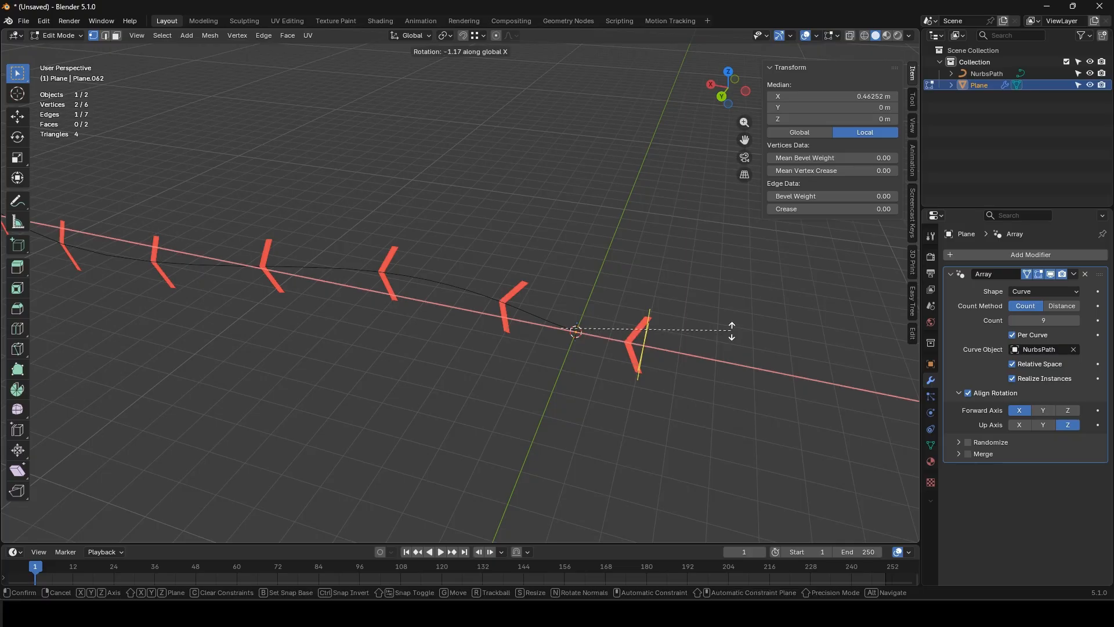
text(90)
key(Return)
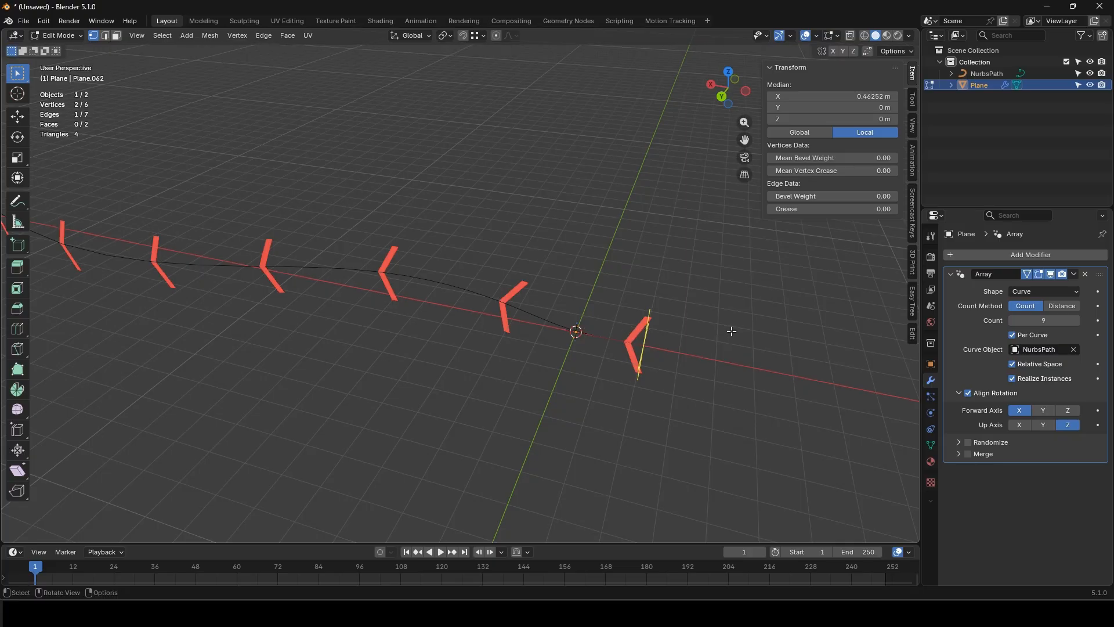
text(arx90)
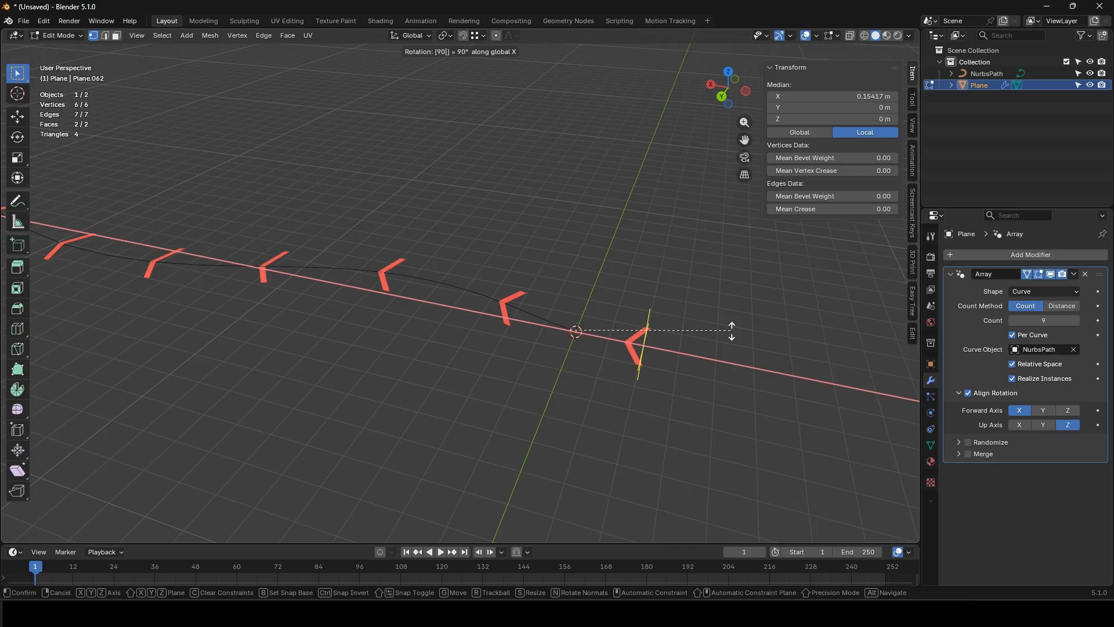
key(Return)
key(Tab)
middle_drag(725, 333, 409, 292)
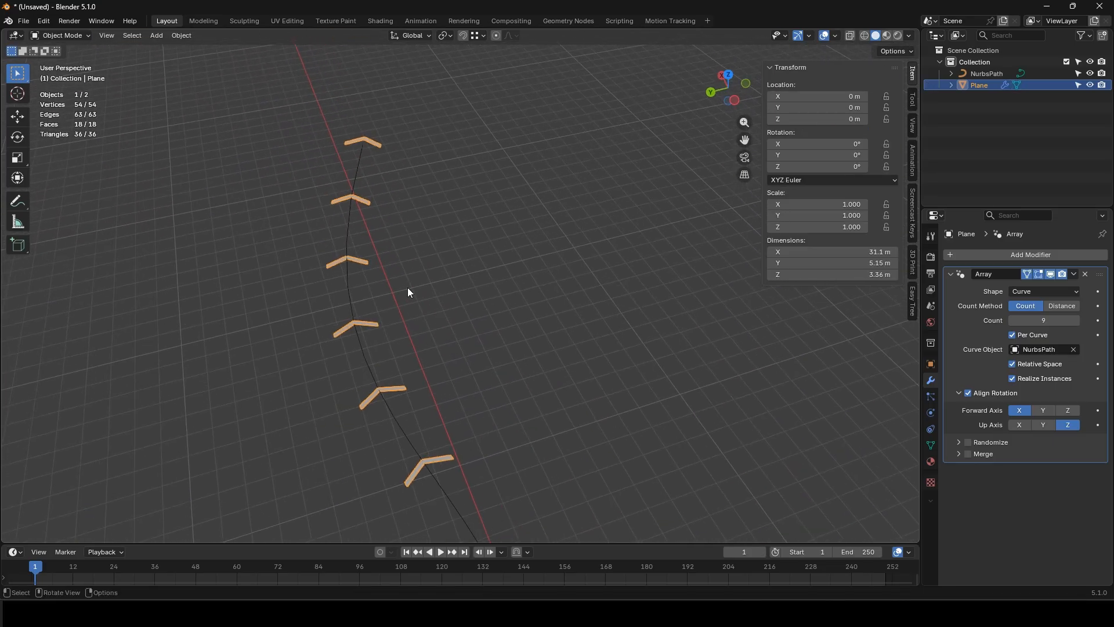
Step: Extrude three more control points from the far end of NurbsPath so the curve bends back towards the origin
click(367, 166)
key(Tab)
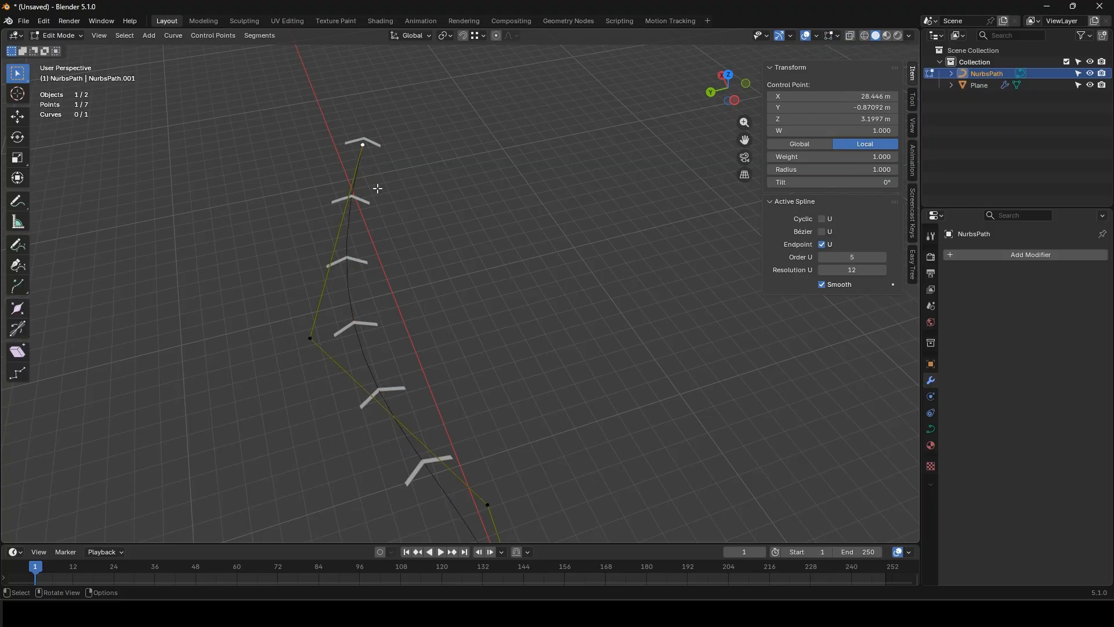
key(e)
click(595, 192)
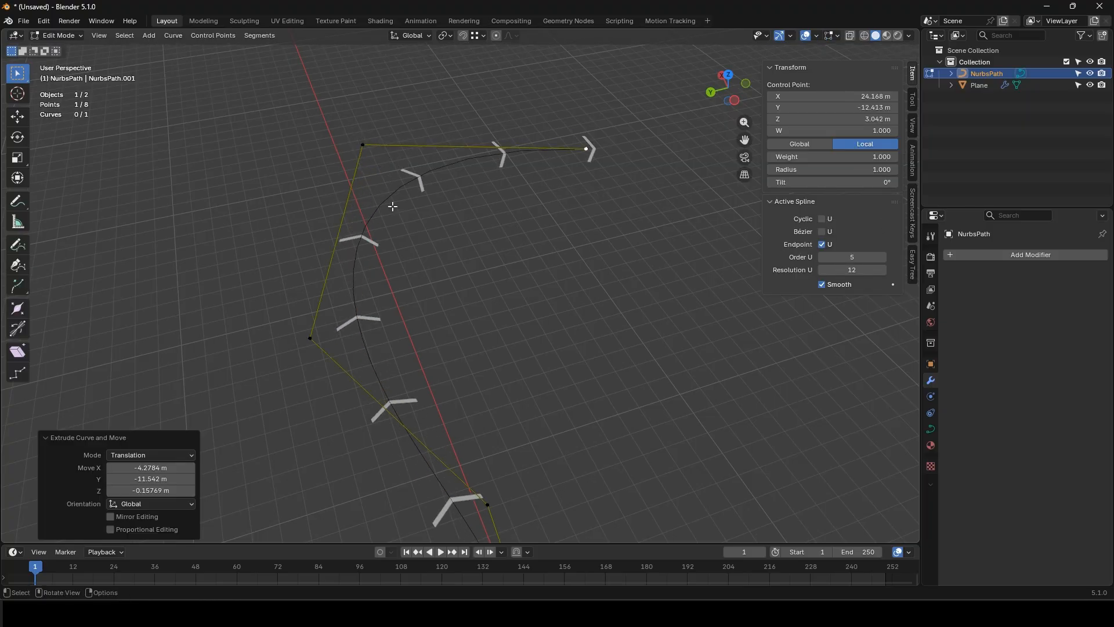
middle_drag(360, 228, 468, 273)
key(e)
click(720, 332)
middle_drag(512, 340, 629, 343)
key(e)
click(670, 257)
key(Tab)
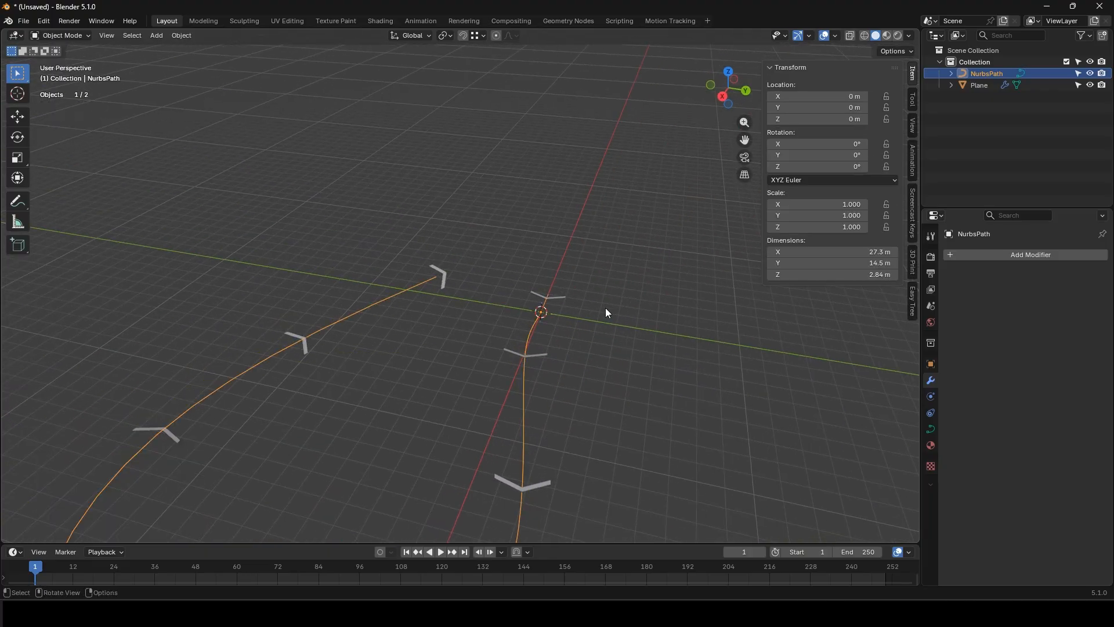
Step: Select the chevron array and set its count to 60
middle_drag(604, 308, 594, 273)
click(384, 305)
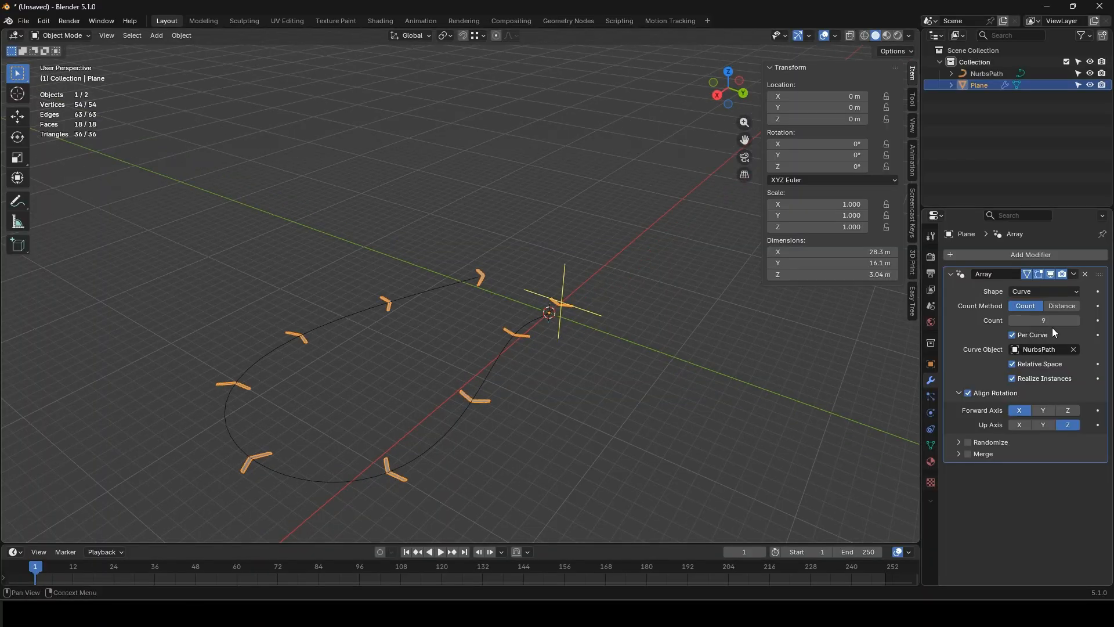
drag(1051, 321, 1096, 321)
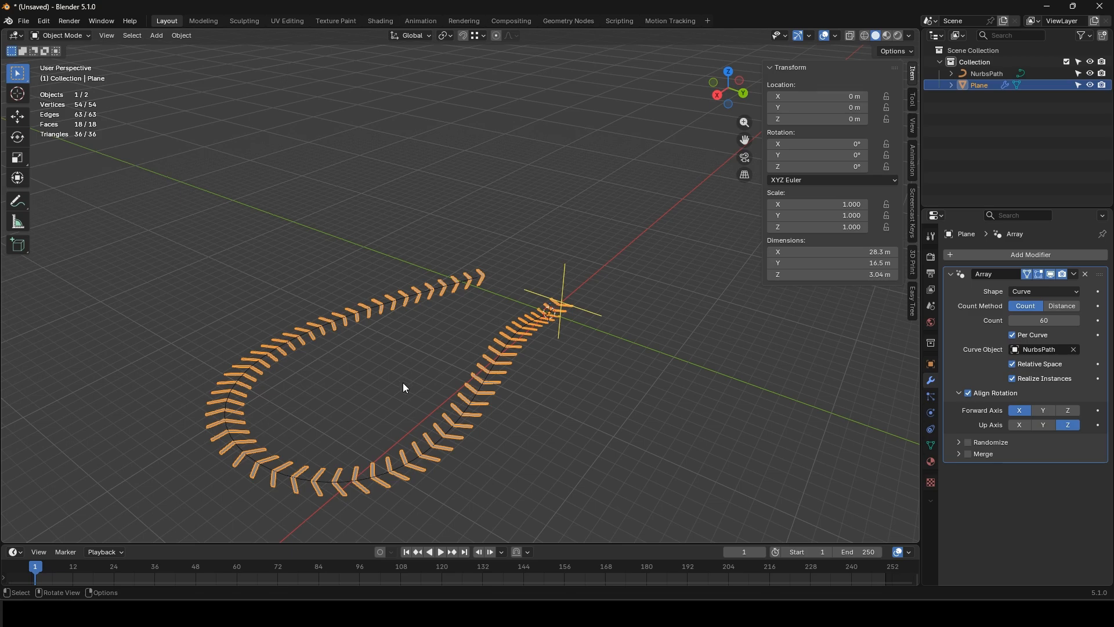
scroll(405, 381, up, 3)
middle_drag(406, 379, 368, 332)
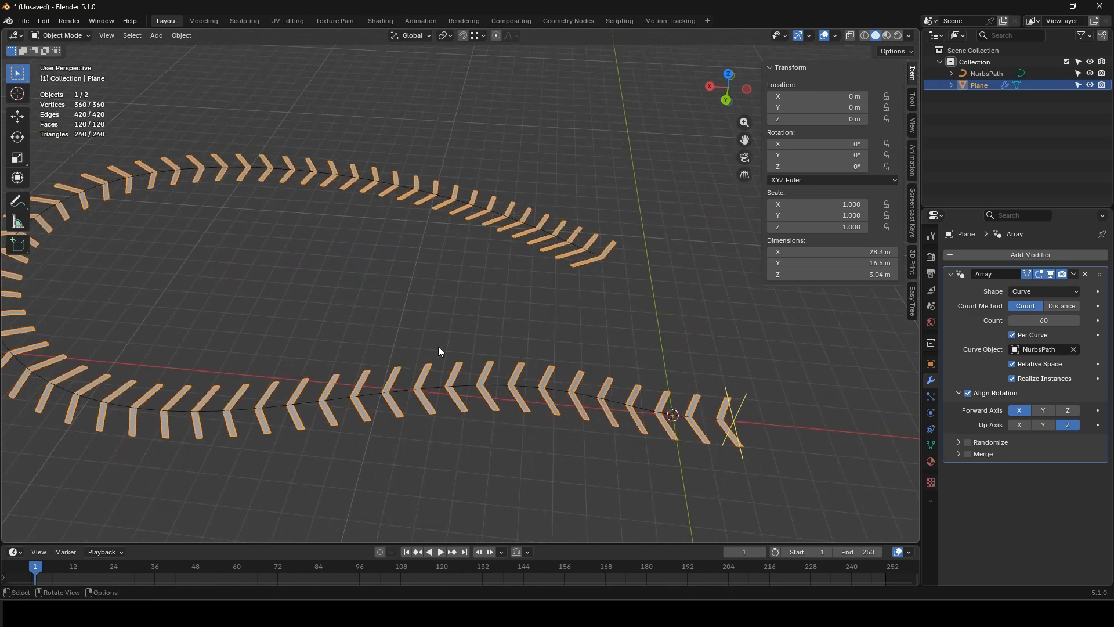
middle_drag(609, 330, 495, 286)
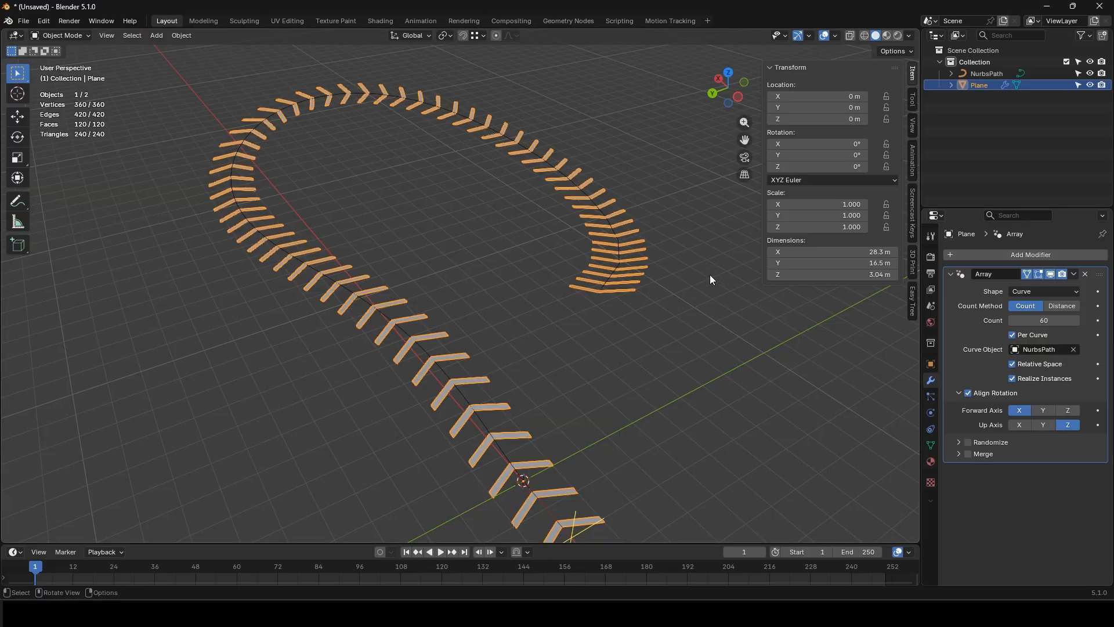
Step: Add a Solidify modifier to the chevron array and place it above the Array modifier in the stack
click(1031, 256)
mouse_move(987, 257)
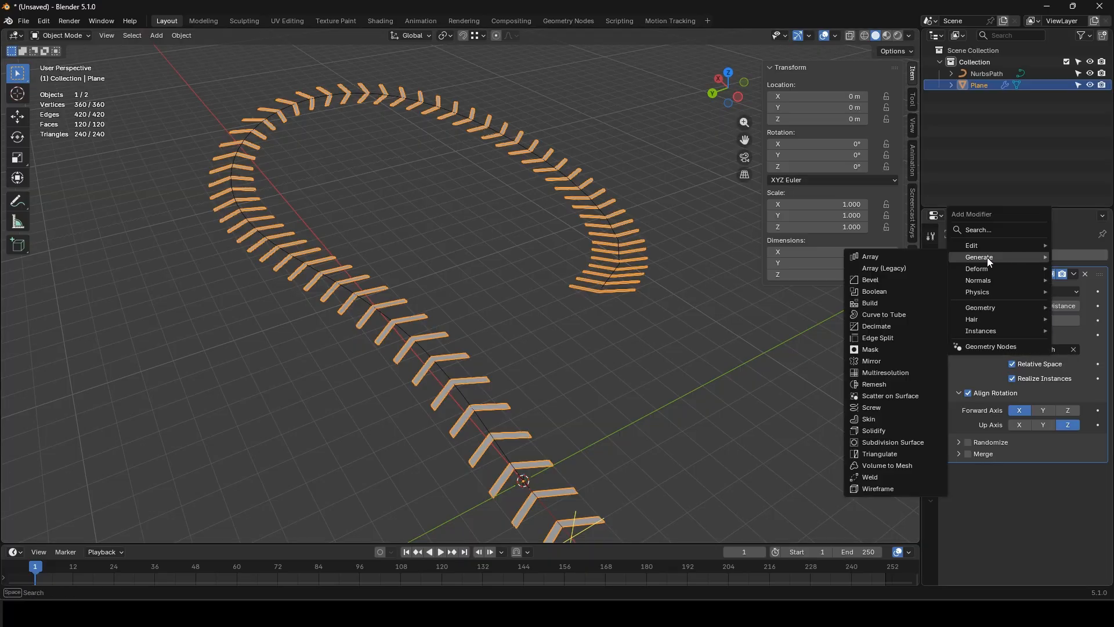
click(896, 429)
drag(1100, 465, 1099, 274)
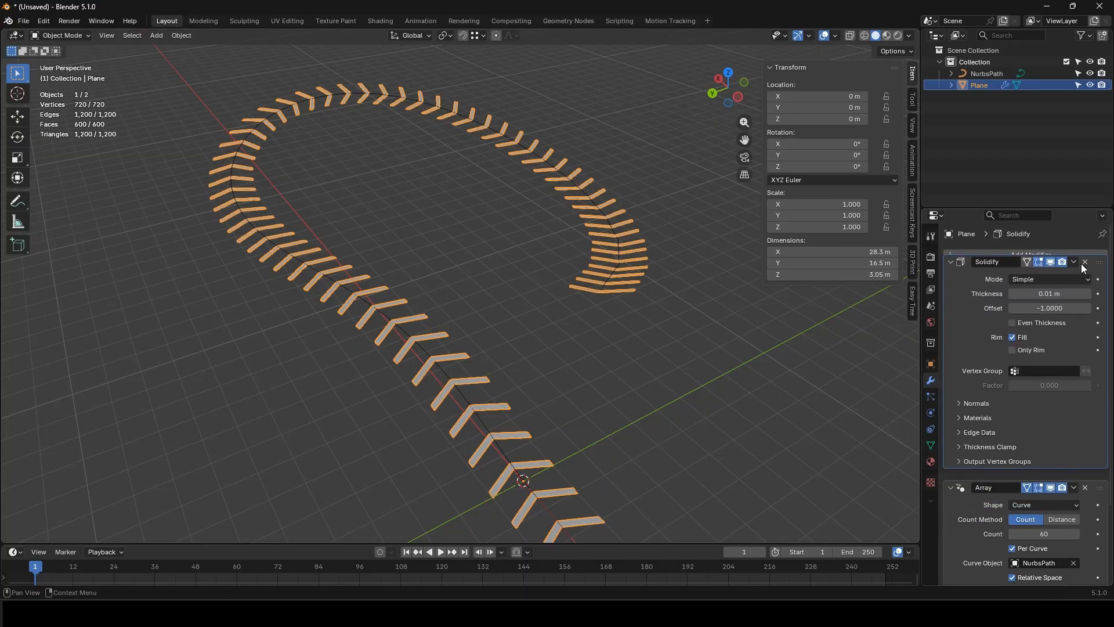
Step: Set the Solidify thickness of the chevrons to 0.091 m
middle_drag(840, 347, 780, 300)
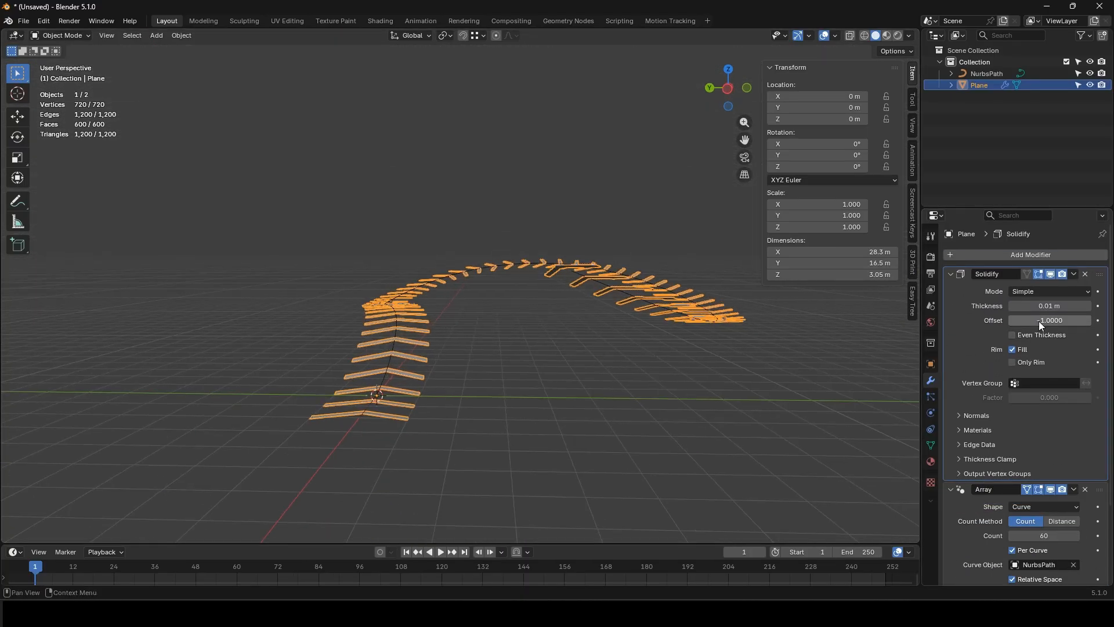
drag(1044, 305, 1072, 306)
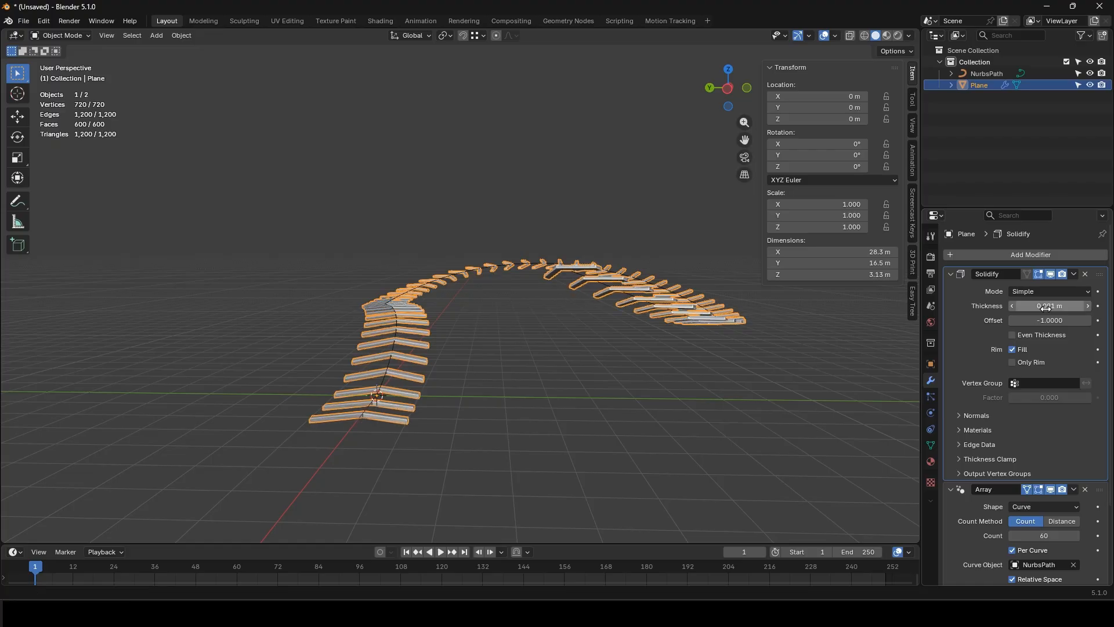
middle_drag(441, 401, 531, 390)
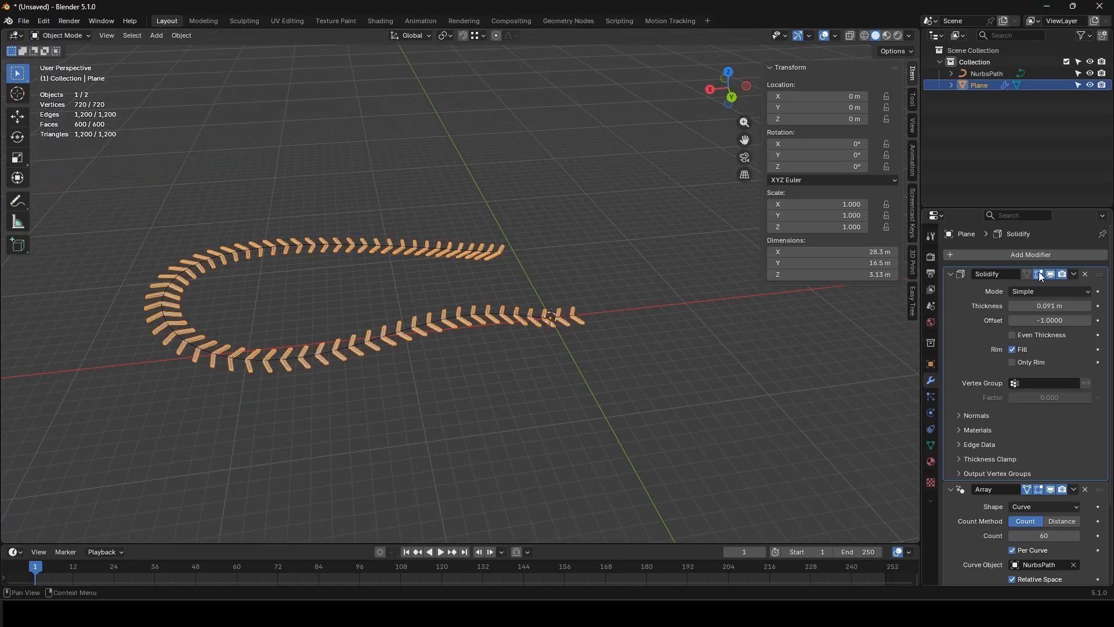
Step: Apply the Solidify modifier and the Array modifier to the chevron mesh
click(1074, 273)
click(1047, 288)
click(1074, 274)
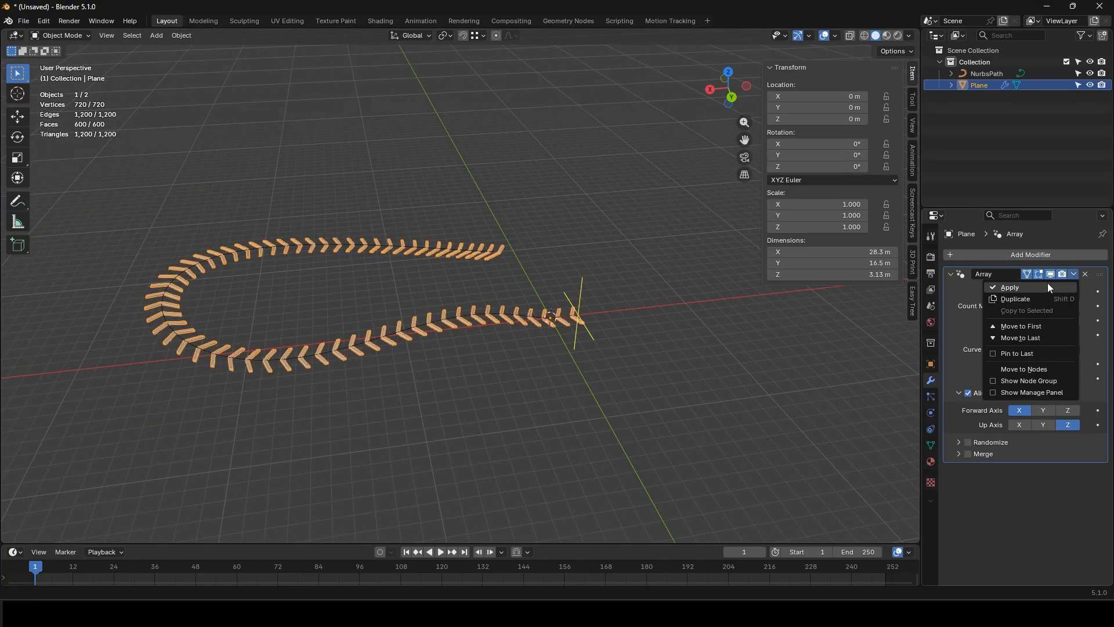
click(1044, 284)
Step: Delete the NurbsPath curve and select the remaining chevron mesh
click(451, 318)
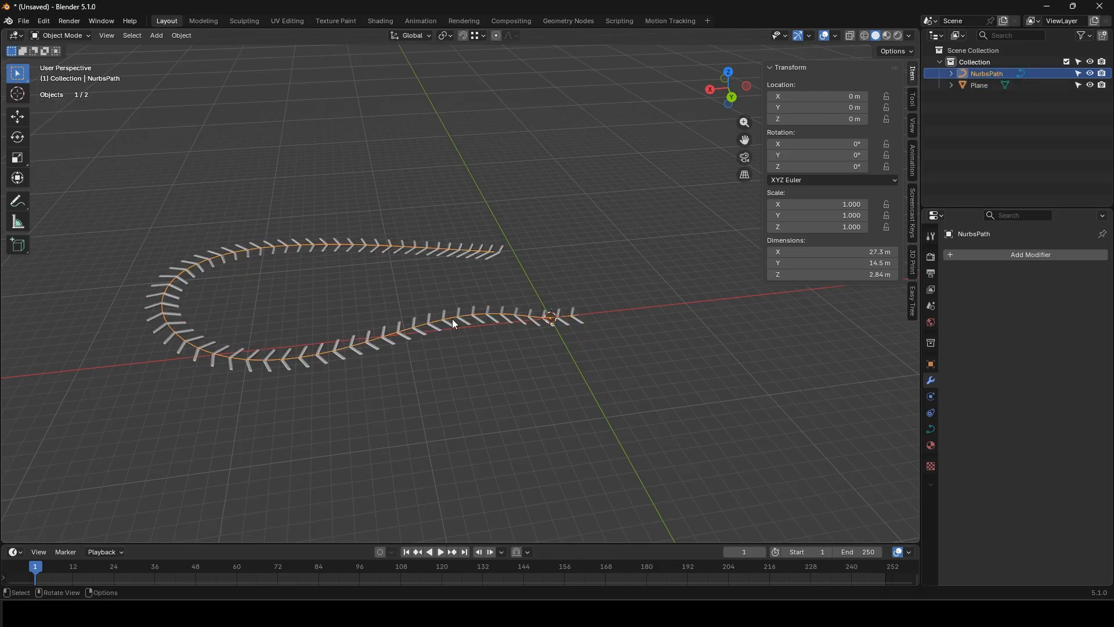
key(x)
click(435, 319)
click(483, 317)
drag(610, 311, 443, 339)
key(Tab)
key(p)
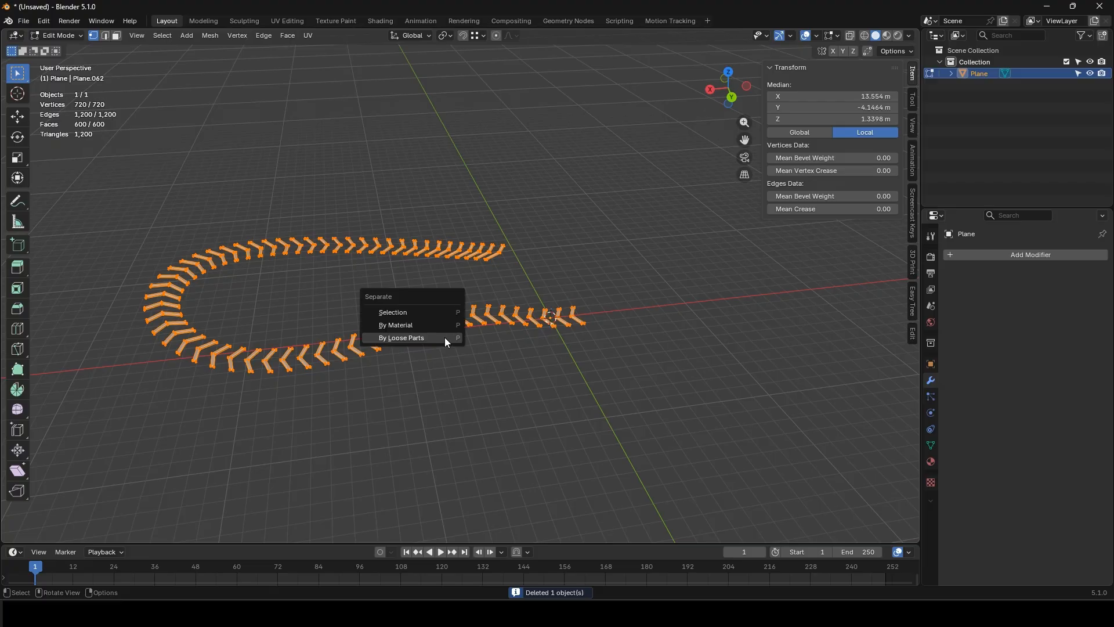
click(445, 337)
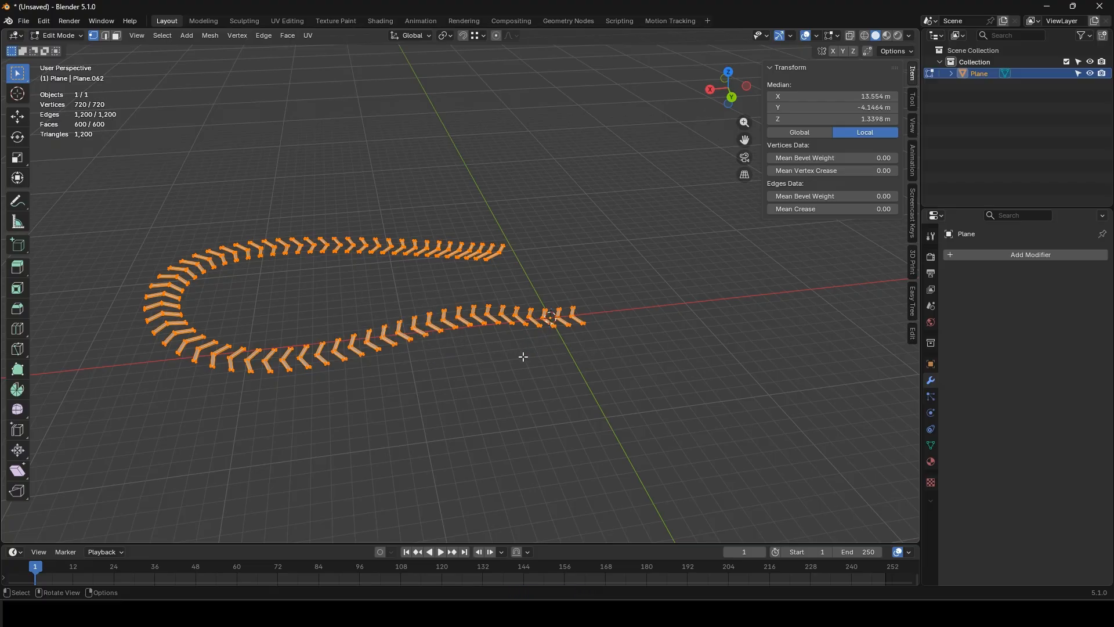
key(Tab)
Step: Move the chevron mesh to a new collection named Chevrons
key(m)
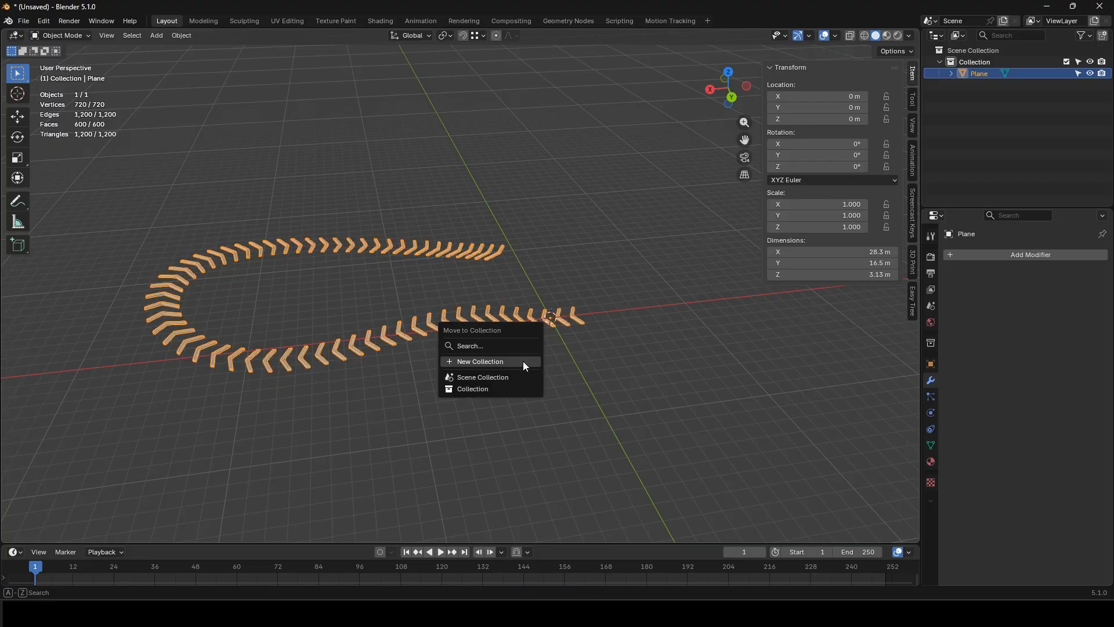
click(486, 362)
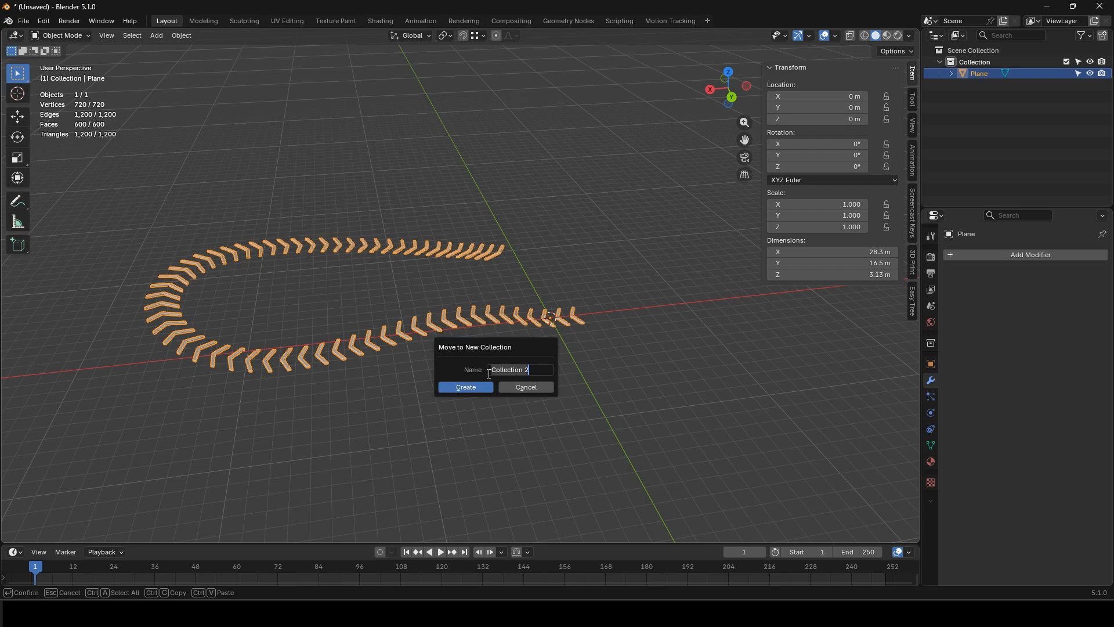
text(Chevrons)
key(Return)
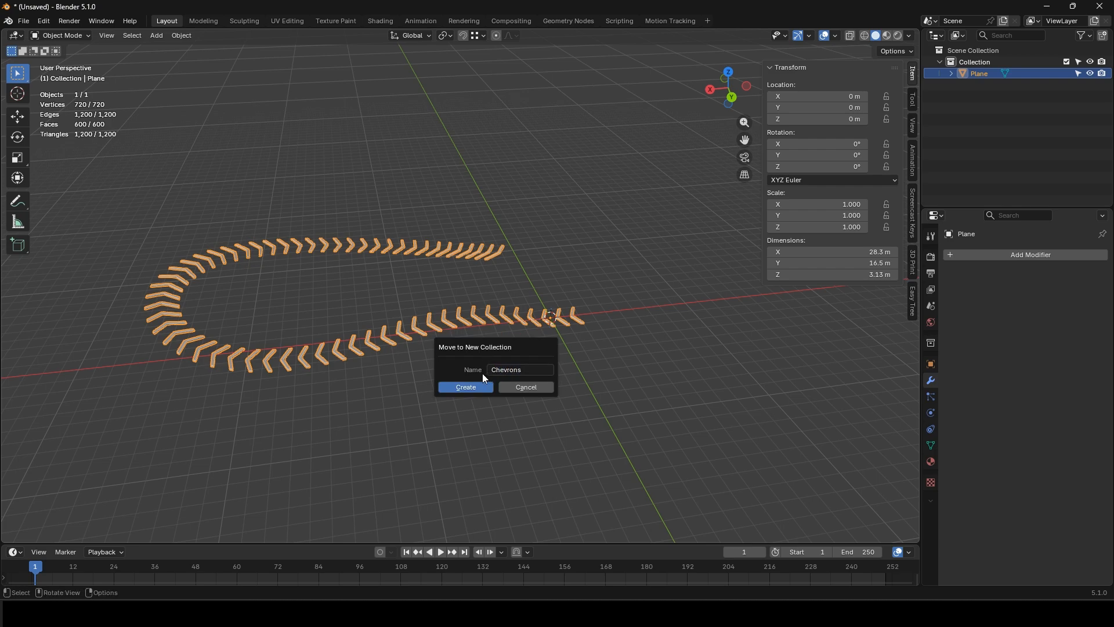
click(467, 386)
Step: Separate the chevron mesh by loose parts in Edit Mode and return to Object Mode
key(Tab)
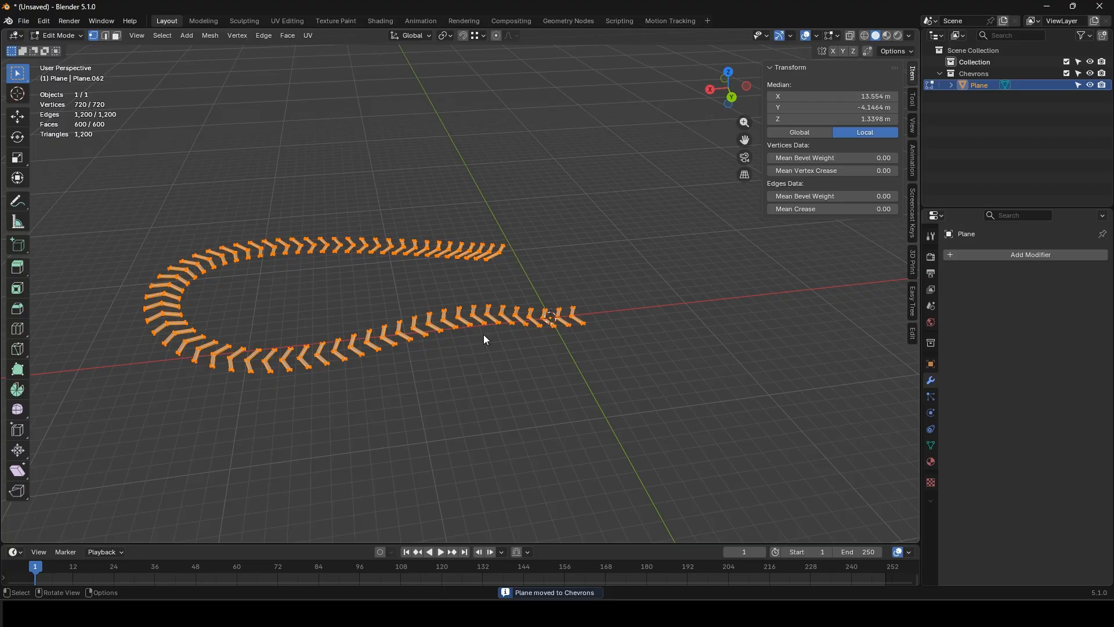
key(p)
click(462, 333)
key(Tab)
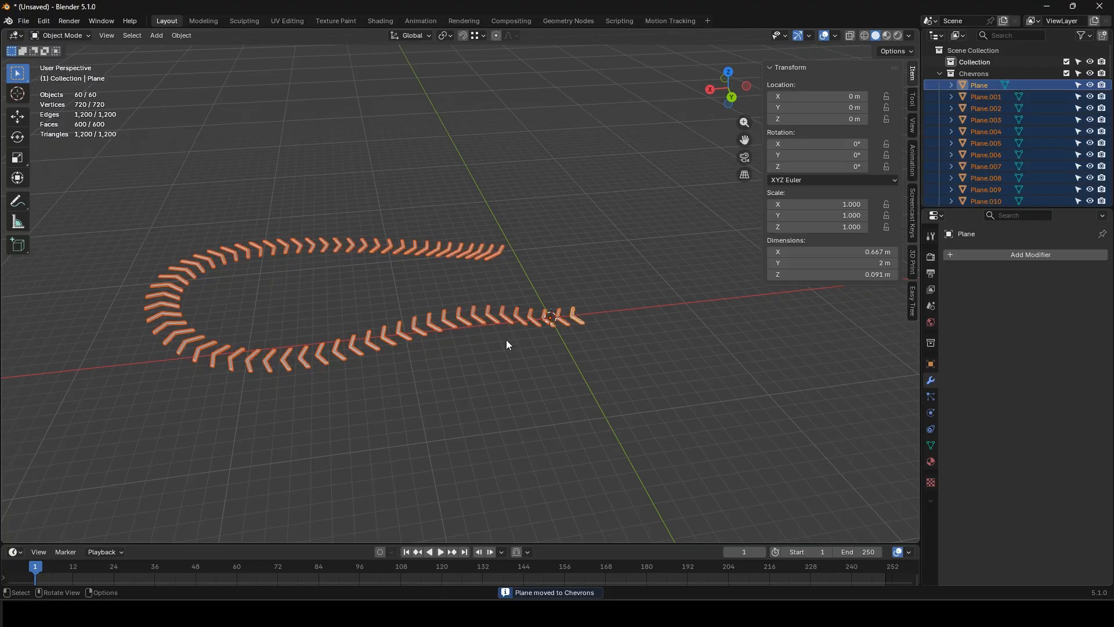
Step: Delete the single chevron Plane.009 from the row near the world origin
click(443, 328)
middle_drag(506, 345, 569, 353)
key(s)
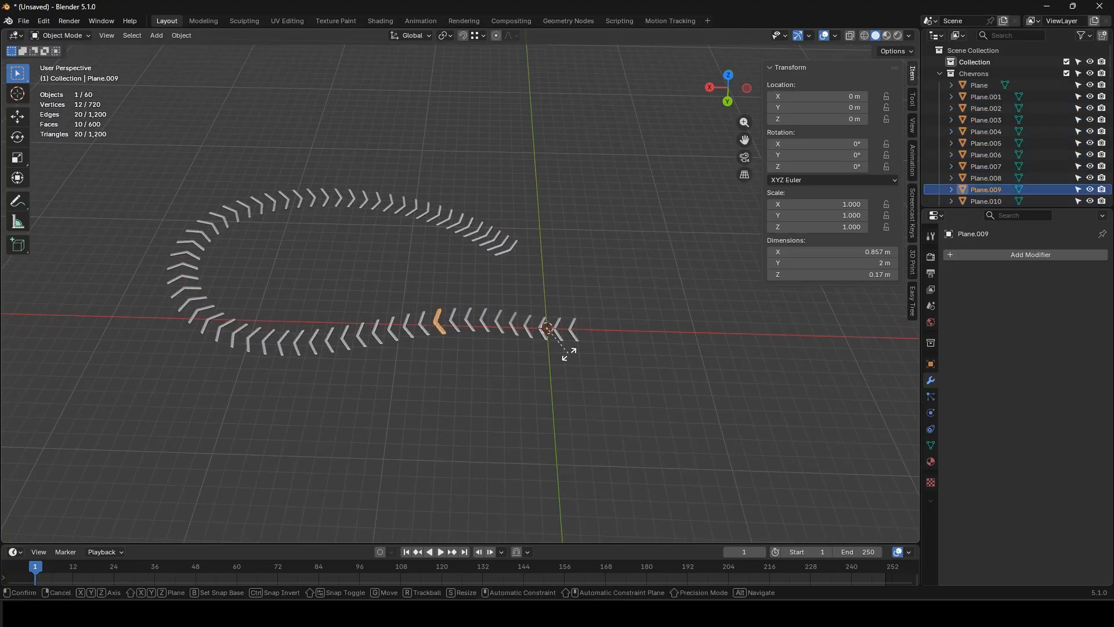
key(z)
key(Escape)
key(x)
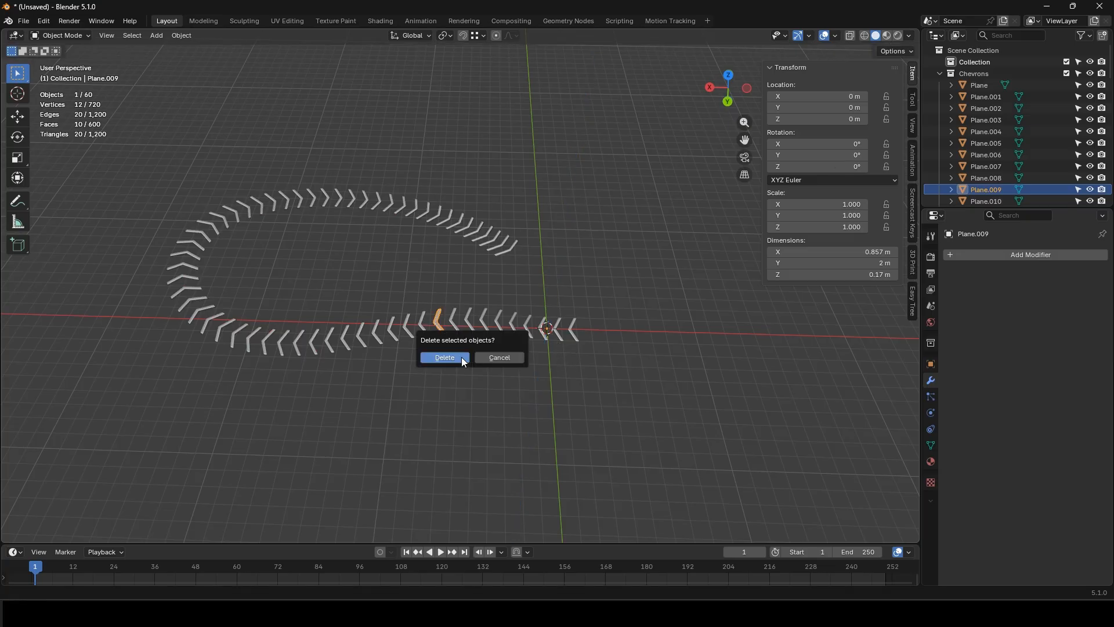
click(463, 359)
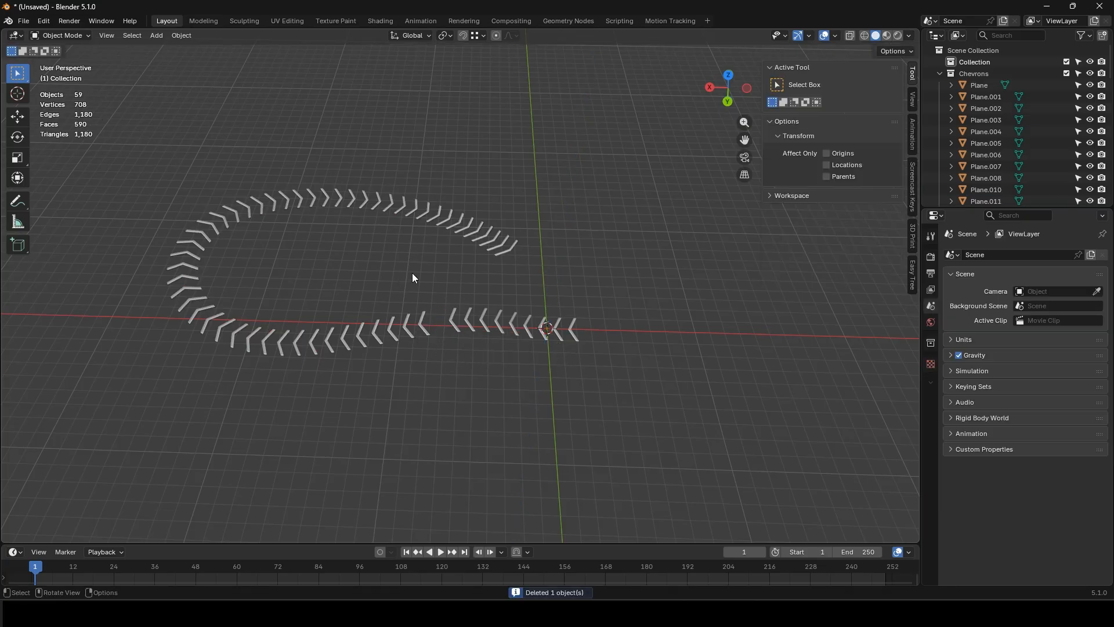
Step: Select all the separated chevrons and set each object's origin to its geometry
click(461, 230)
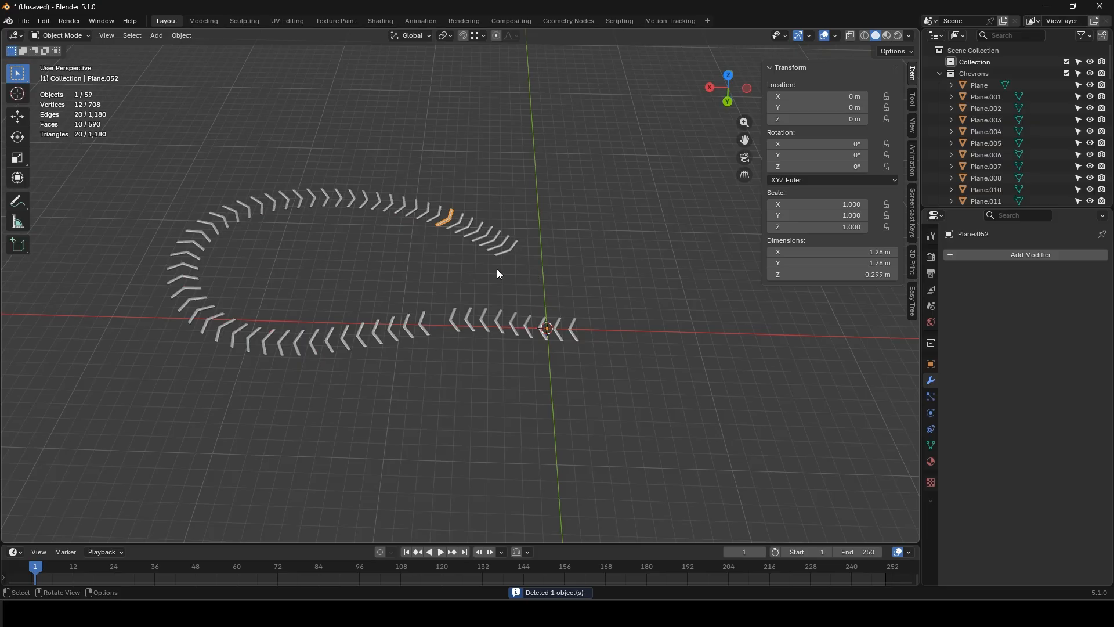
key(a)
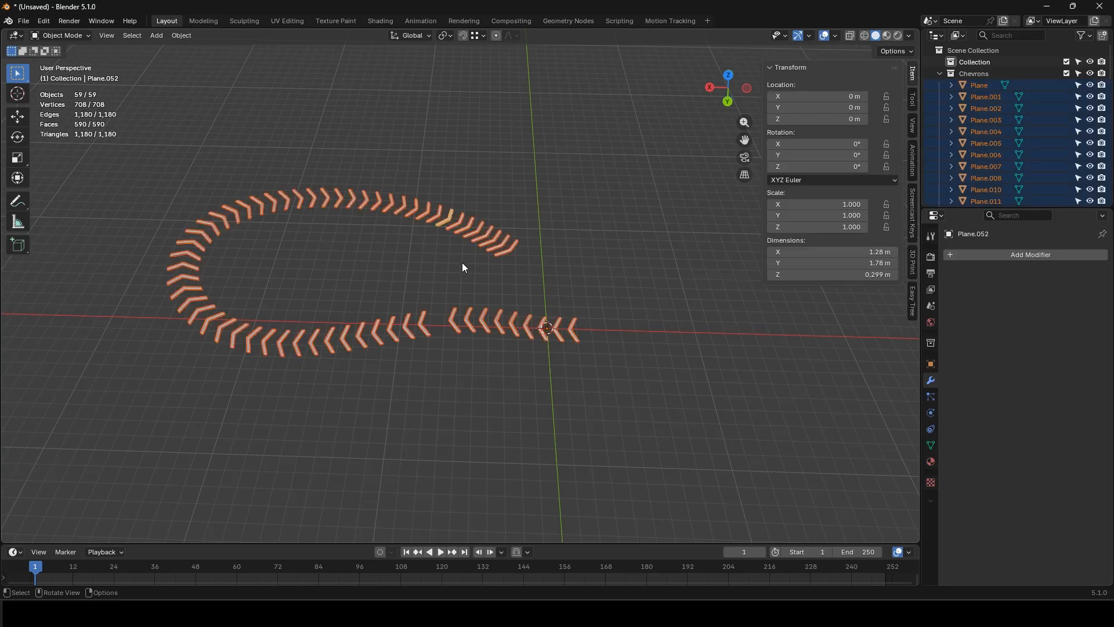
click(182, 35)
mouse_move(211, 60)
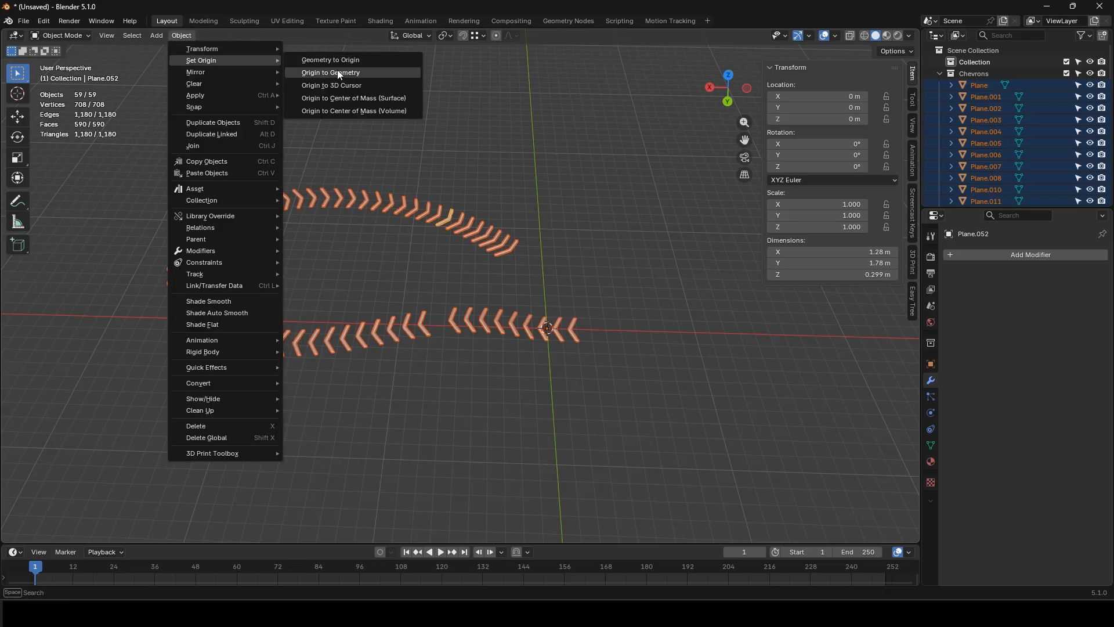
click(364, 72)
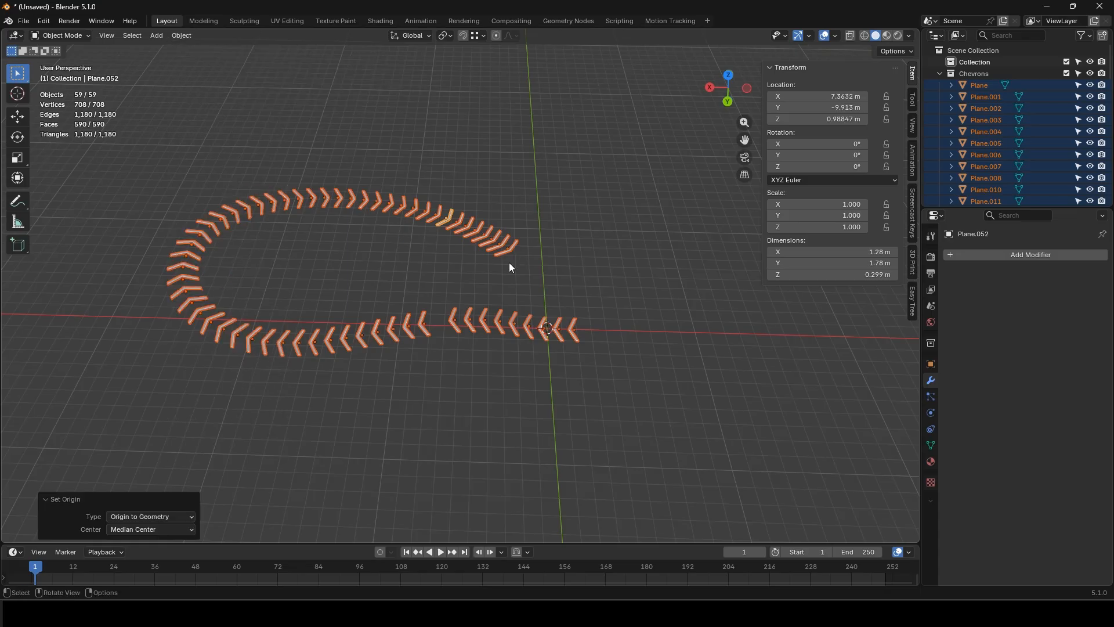
Step: Try to rotate chevron Plane.055 about the global Z axis around its own origin
click(473, 229)
key(r)
key(z)
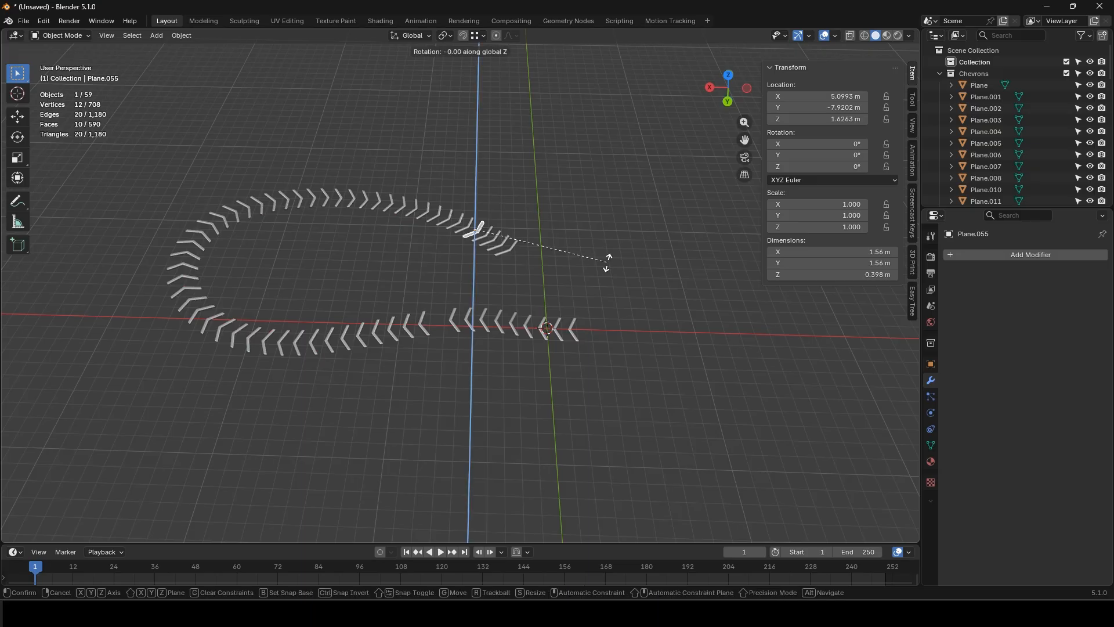
right_click(591, 247)
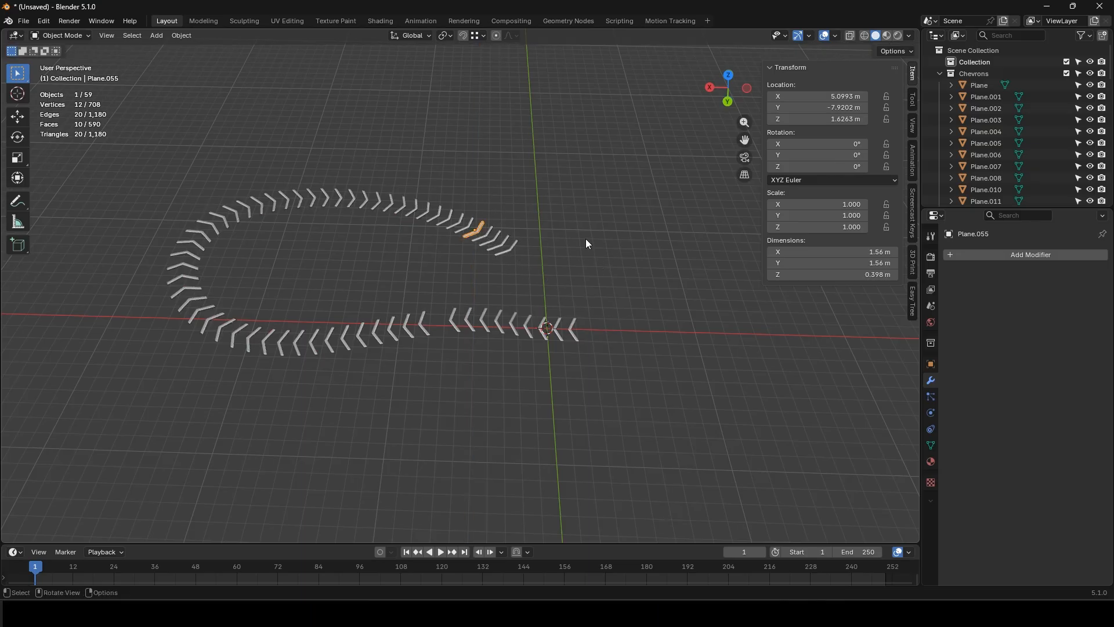
Step: Undo the origin change and try to rotate chevron Plane.052 about the Z axis around the world origin
key(ctrl+z)
key(ctrl+z)
click(461, 233)
key(r)
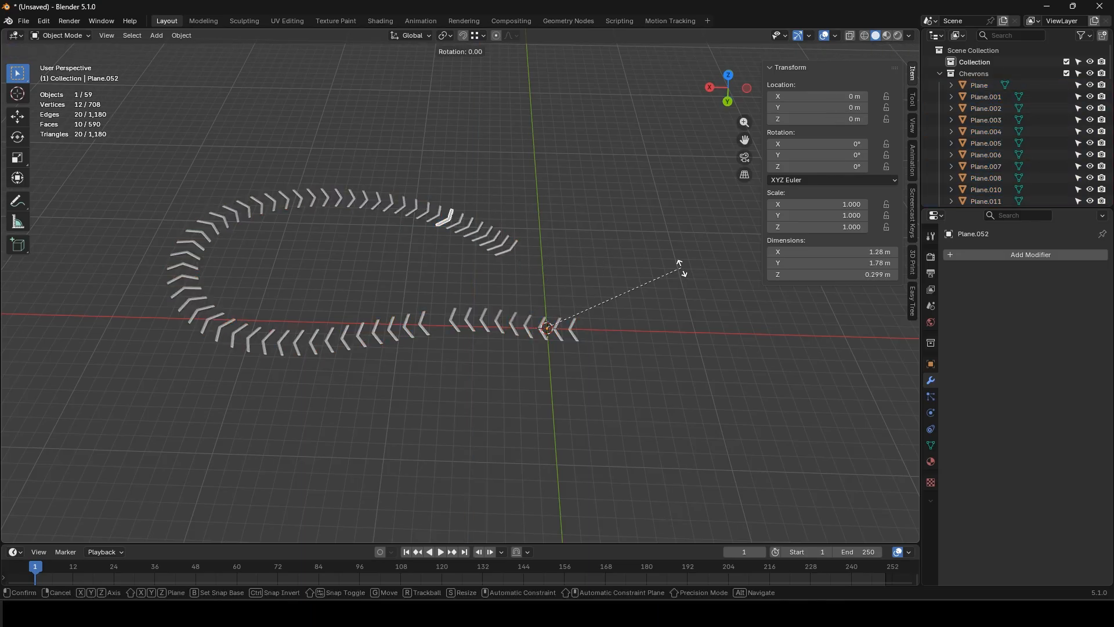
key(z)
key(Escape)
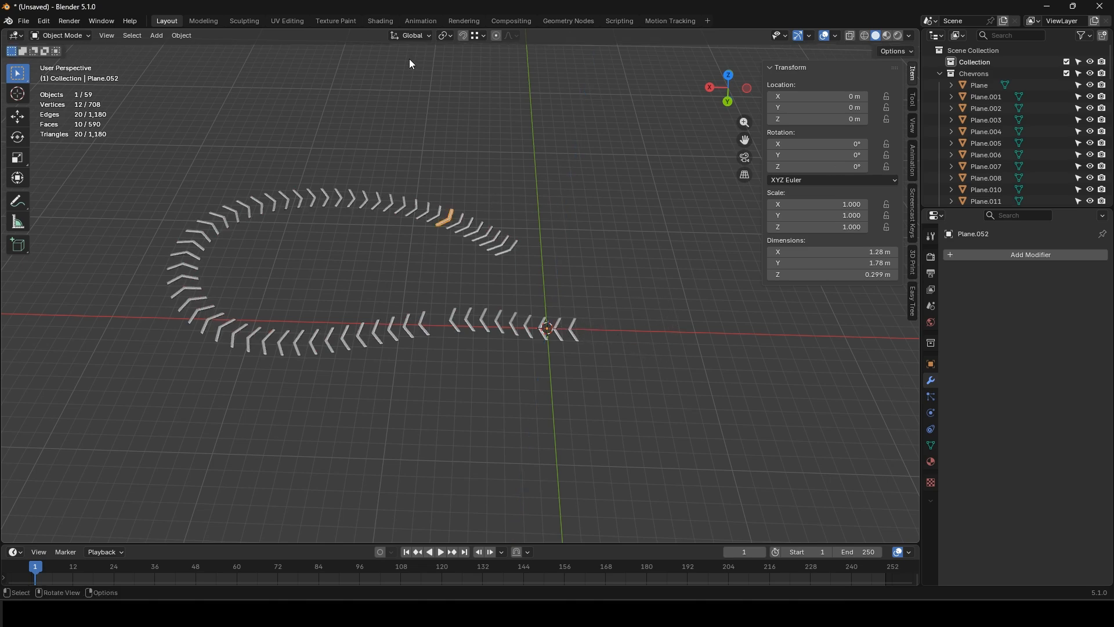
Step: Open the transform pivot point options
click(446, 35)
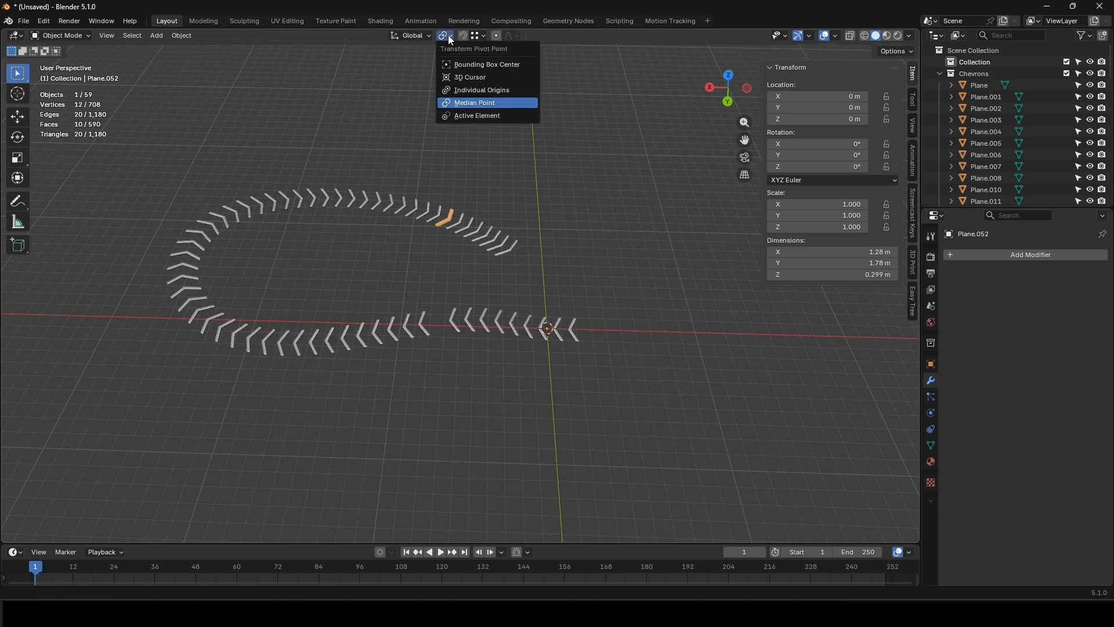